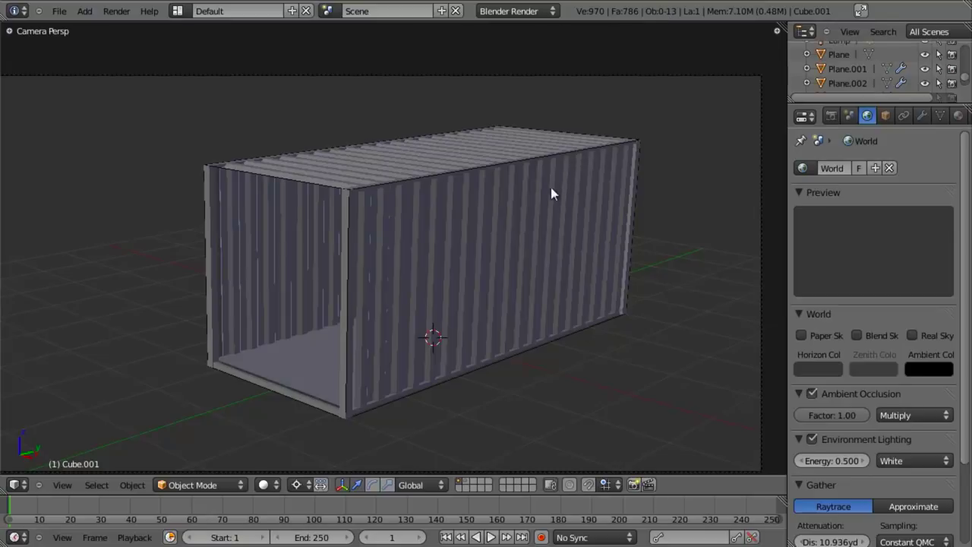
Step: Examine the container's open end from an angle and from the front orthographic view
key("KP_1")
middle_click_drag(386, 332, 553, 270, "shift")
scroll(554, 269, "up", 2)
middle_click_drag(582, 175, 441, 234)
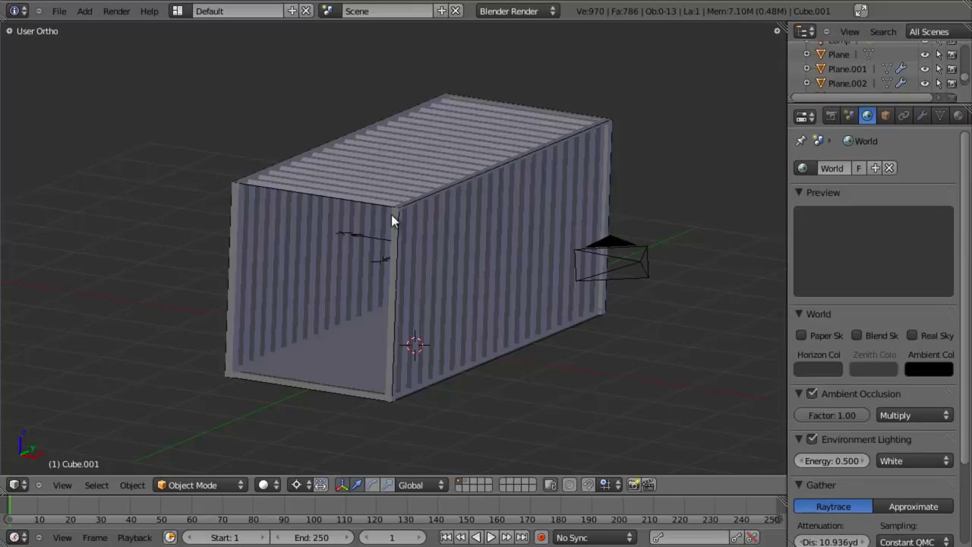
key("KP_1")
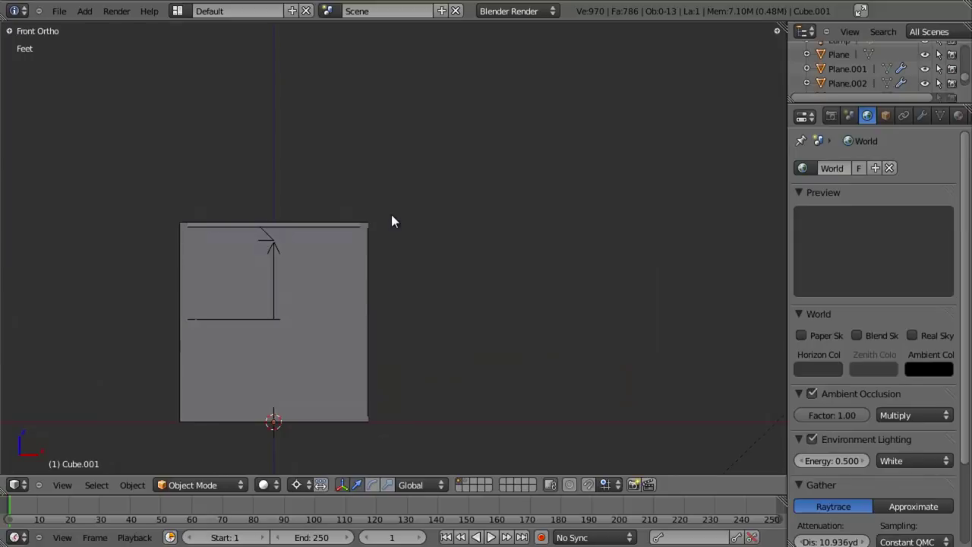
middle_click_drag(410, 266, 422, 194, "shift")
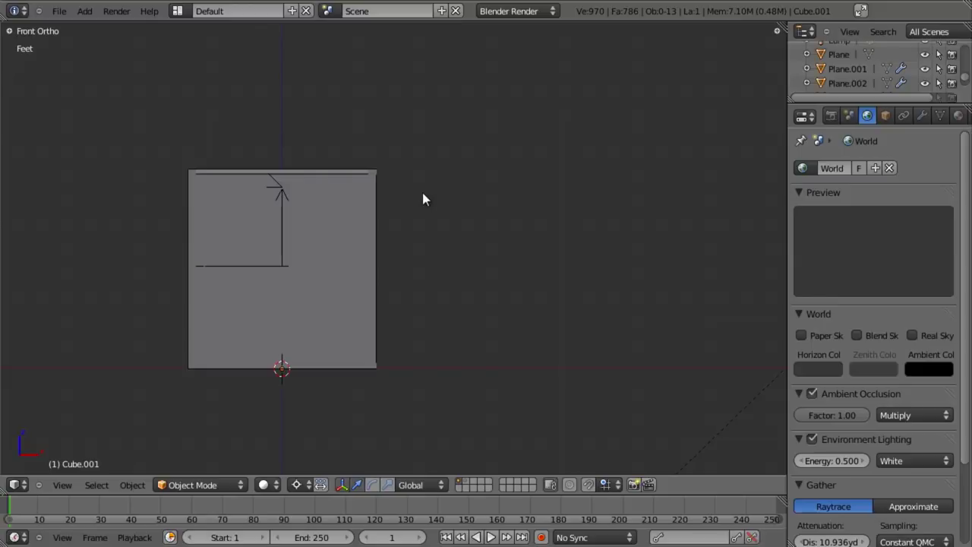
scroll(422, 199, "up", 3)
middle_click_drag(401, 250, 412, 188, "shift")
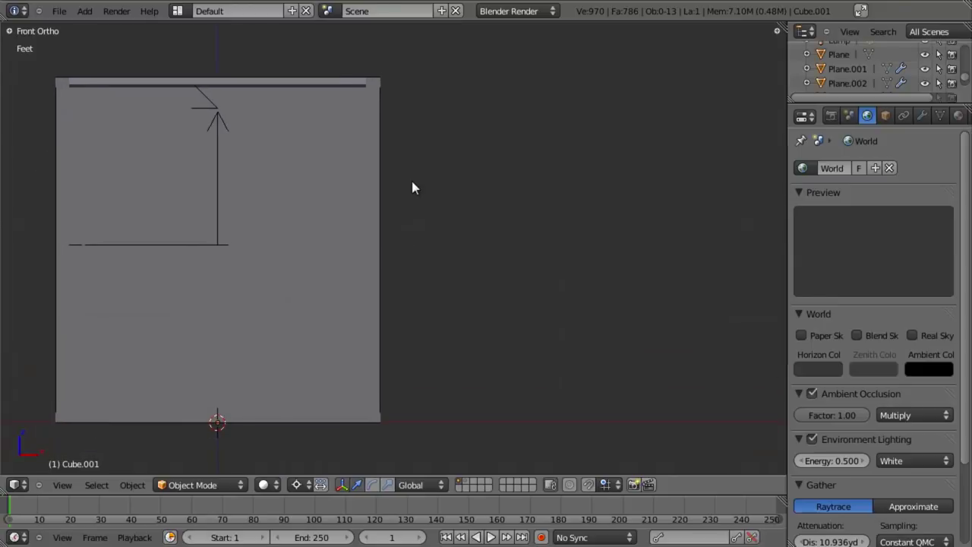
Step: Enable background images in the 3D view and load shipping (1).JPG from the references folder
key("n")
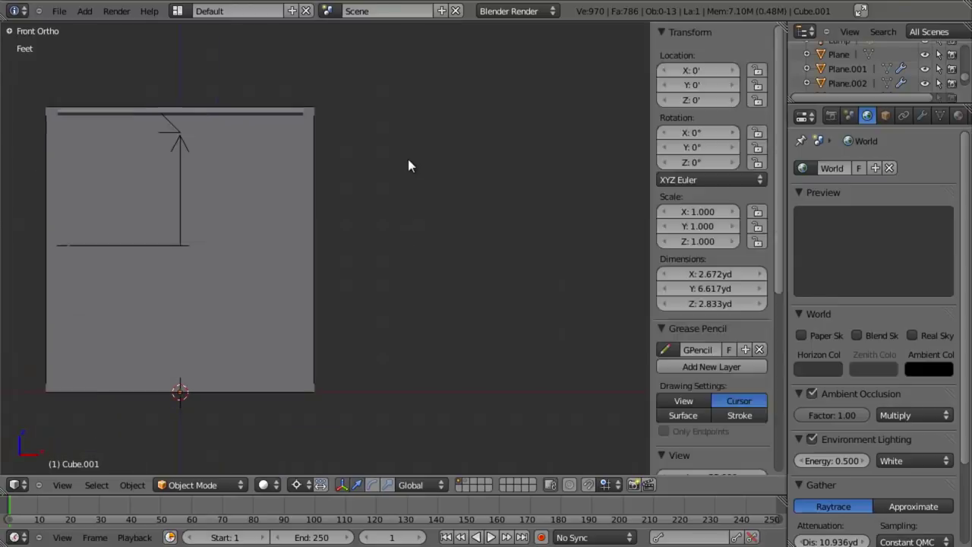
left_click(659, 328)
scroll(658, 323, "down", 3)
left_click(659, 257)
left_click(660, 339)
left_click(685, 359)
left_click(718, 427)
left_click(349, 132)
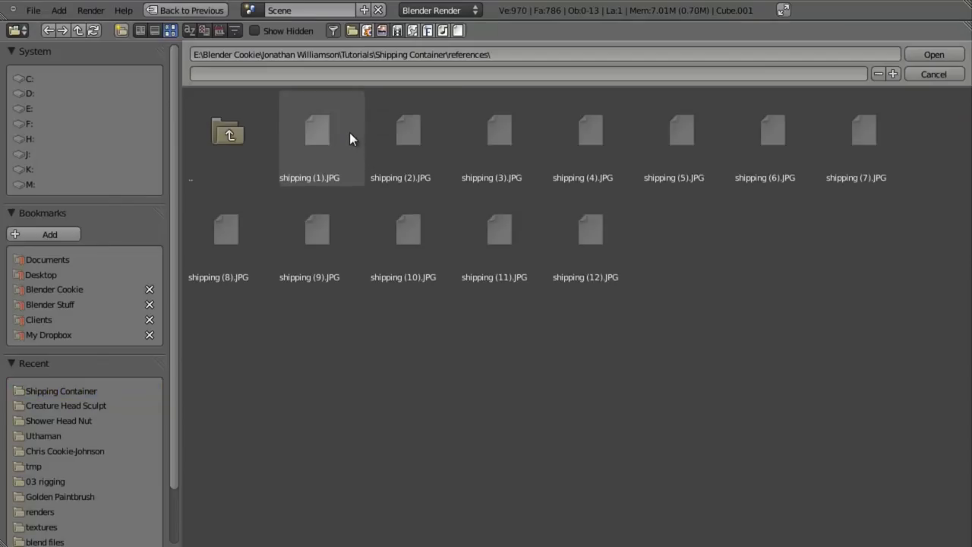
left_click(315, 148)
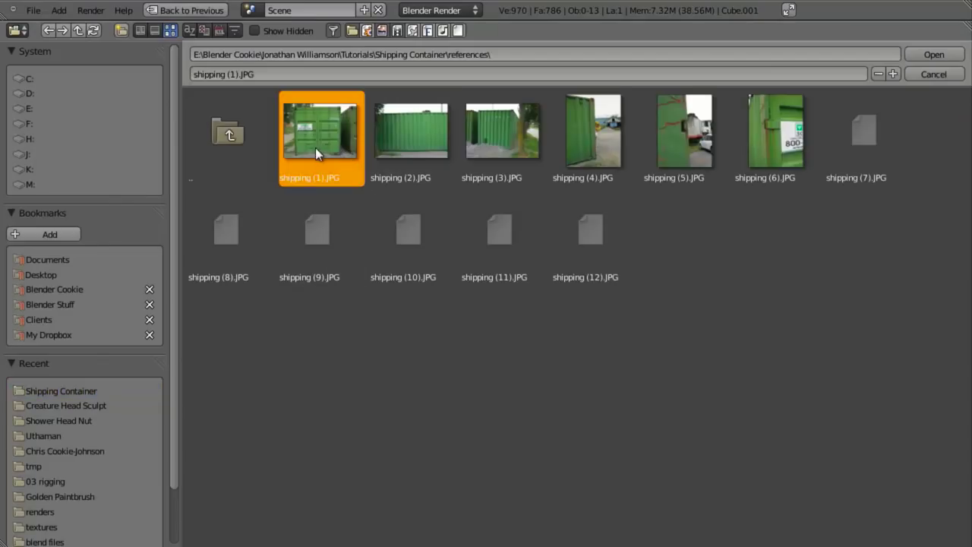
left_click(935, 54)
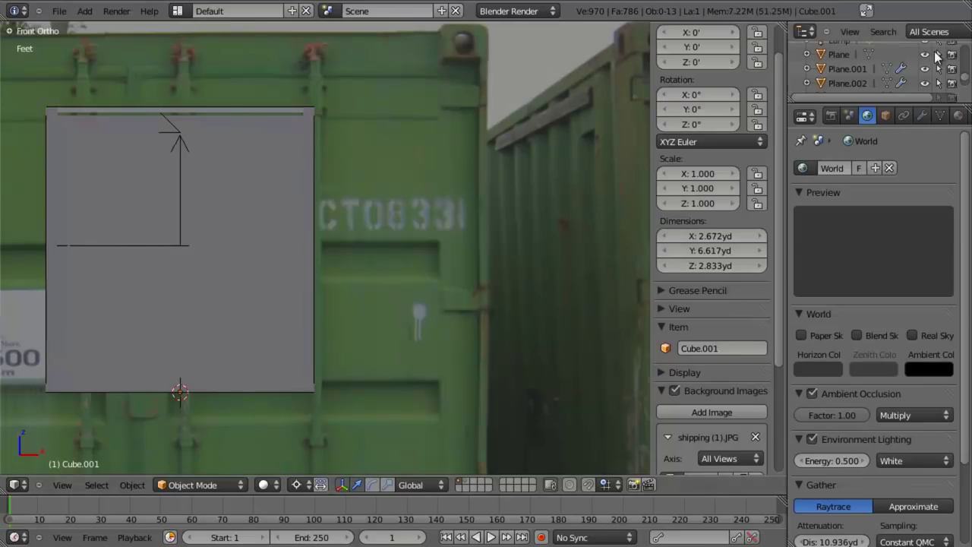
Step: Set the background photo's size to 1.900 and its offset to X 2.660, Y 1.780, placing it beside the container
scroll(432, 296, "down", 7)
scroll(451, 294, "up", 3)
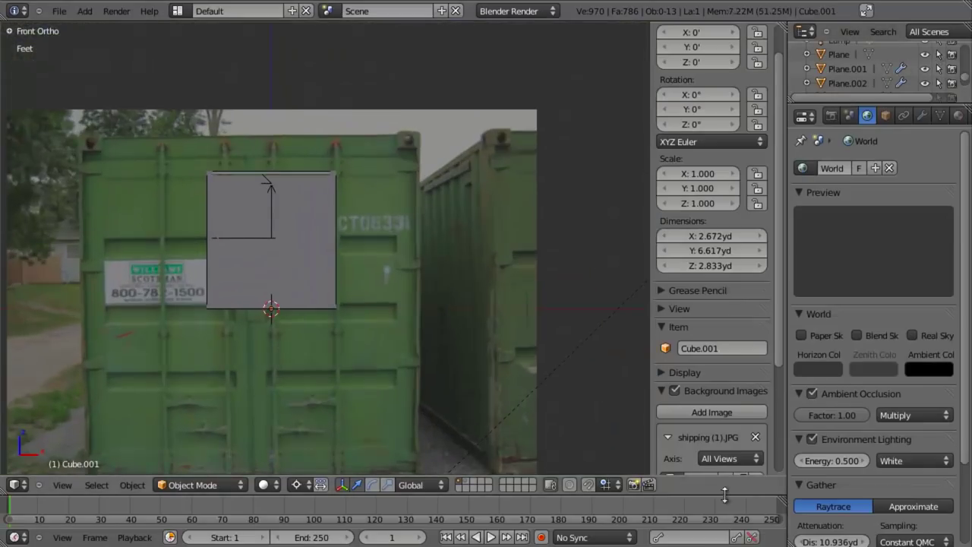
scroll(736, 402, "down", 5)
left_click_drag(715, 414, 691, 416)
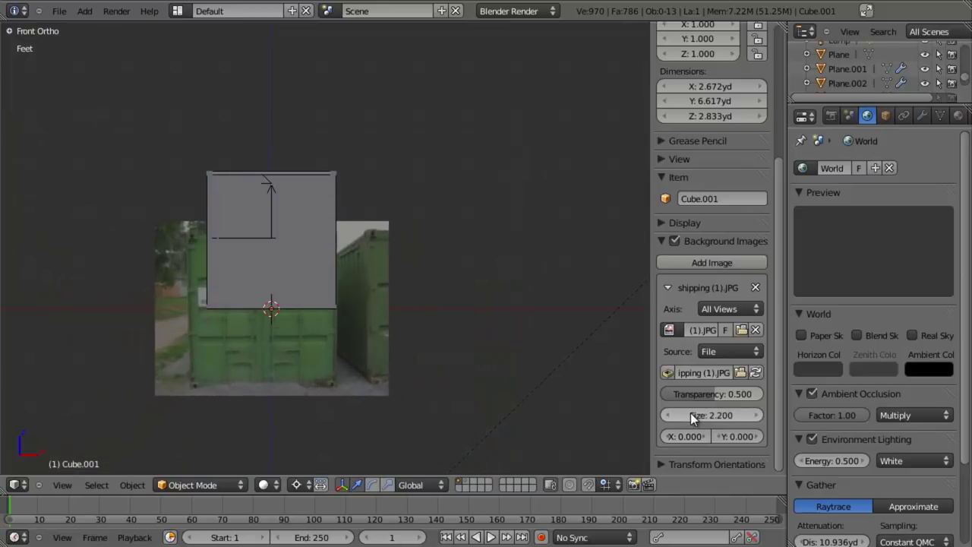
left_click(761, 437)
mouse_move(766, 437)
left_mouse_down()
mouse_move(780, 437)
mouse_move(720, 440)
mouse_move(707, 421)
mouse_move(690, 417)
mouse_move(701, 435)
mouse_move(720, 440)
mouse_move(699, 437)
mouse_move(723, 442)
mouse_move(739, 437)
mouse_move(728, 416)
left_mouse_up()
key("alt+z")
scroll(427, 327, "up", 2)
scroll(417, 304, "up", 3)
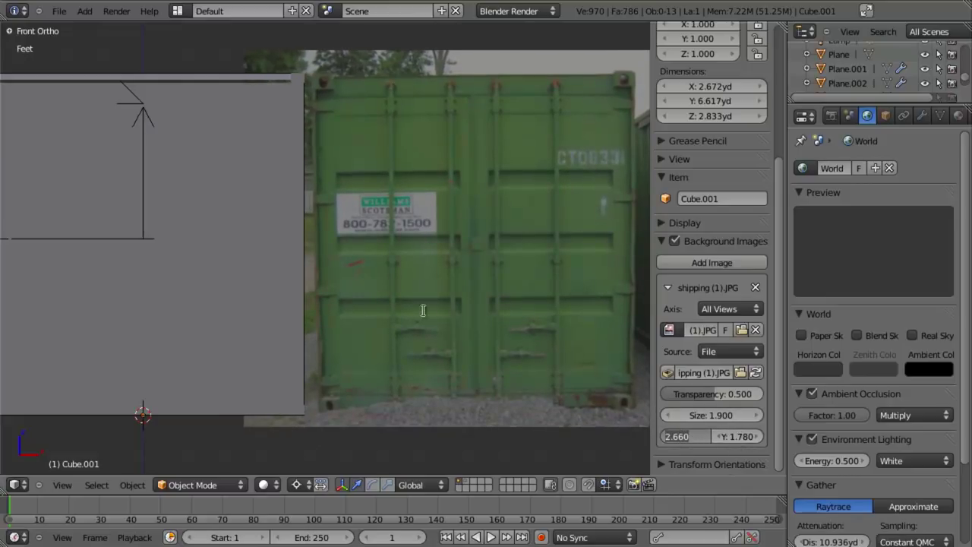
Step: Compare the photo with the container in wireframe and set the photo's X offset to 2.650
scroll(361, 292, "down", 3)
scroll(399, 277, "up", 3)
key("z")
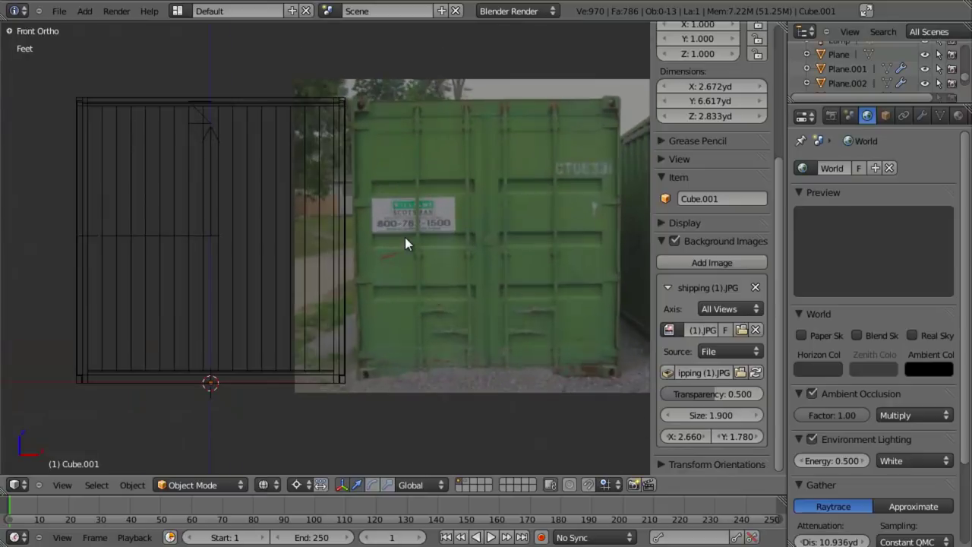
mouse_move(690, 430)
left_mouse_down()
mouse_move(494, 412)
mouse_move(685, 420)
left_mouse_up()
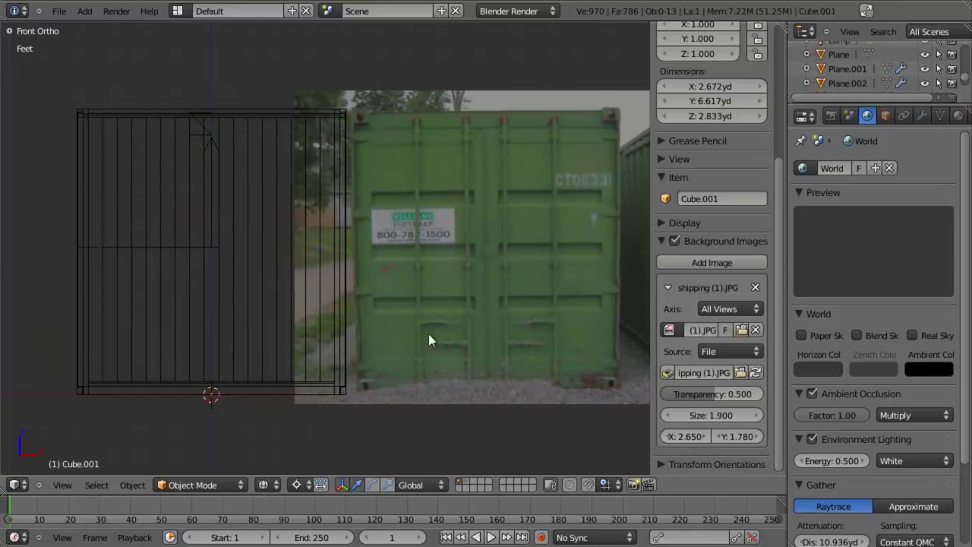
scroll(372, 221, "up", 5)
scroll(333, 293, "down", 4)
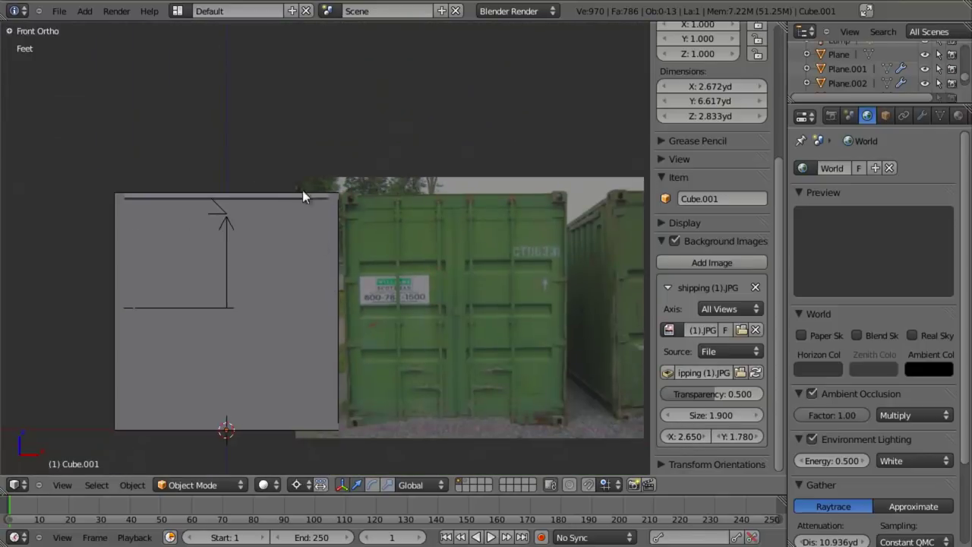
Step: Select the Cube object outlining the whole container and delete it
key("z")
right_click(287, 190)
right_click(287, 190)
mouse_move(298, 230)
middle_mouse_down("shift")
mouse_move(353, 189)
mouse_move(340, 247)
middle_mouse_up("shift")
key("z")
key("x")
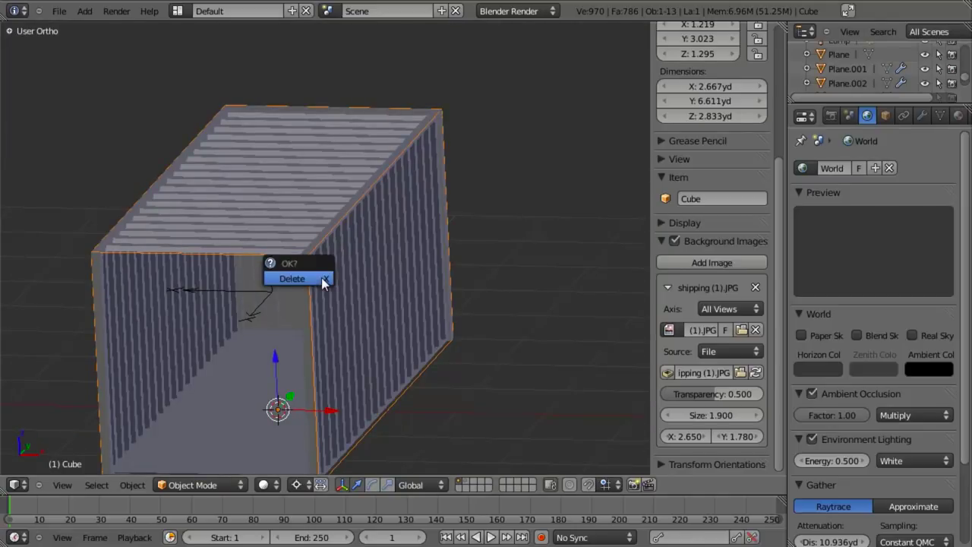
left_click(322, 277)
Step: Save the scene file with the container shown from the front in wireframe
key("KP_1")
middle_click_drag(322, 278, 359, 232, "shift")
scroll(376, 262, "up", 2)
key("z")
key("ctrl+s")
left_click(376, 263)
Step: Select the Empty in the middle of the container and hide it
scroll(376, 262, "up", 2)
scroll(376, 262, "up", 1)
key("shift+a")
left_click(237, 283)
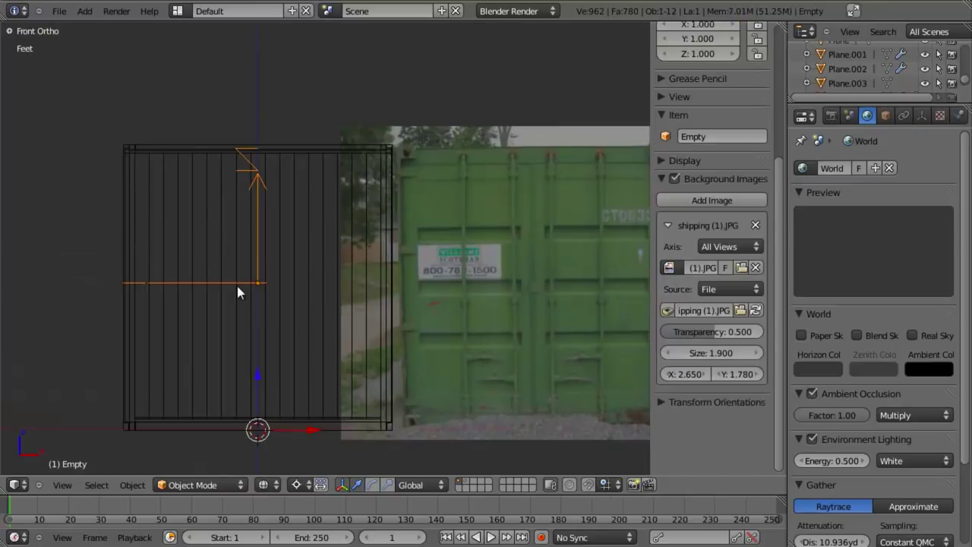
mouse_move(239, 285)
middle_mouse_down()
mouse_move(351, 246)
mouse_move(338, 231)
middle_mouse_up()
key("z")
key("g")
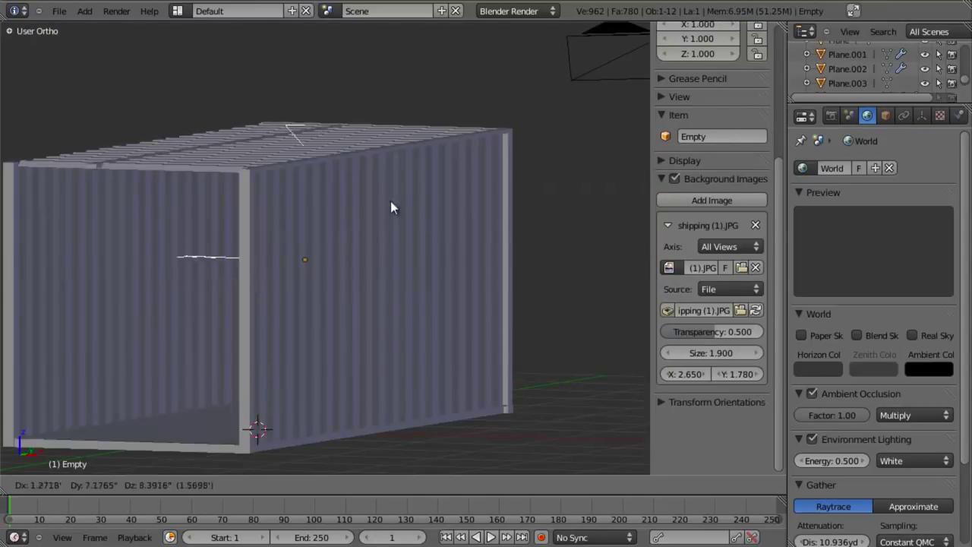
left_click(361, 168)
key("KP_1")
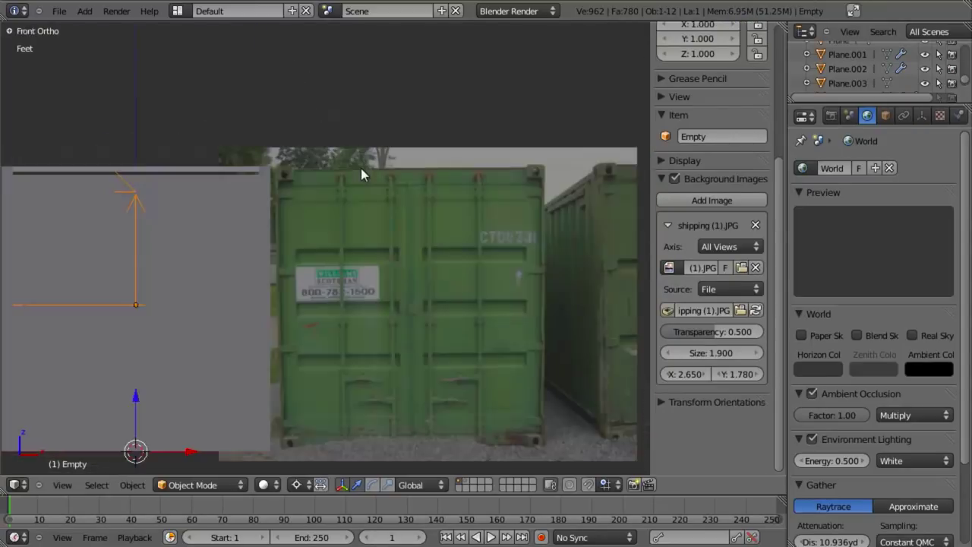
key("Delete")
scroll(342, 258, "up", 6)
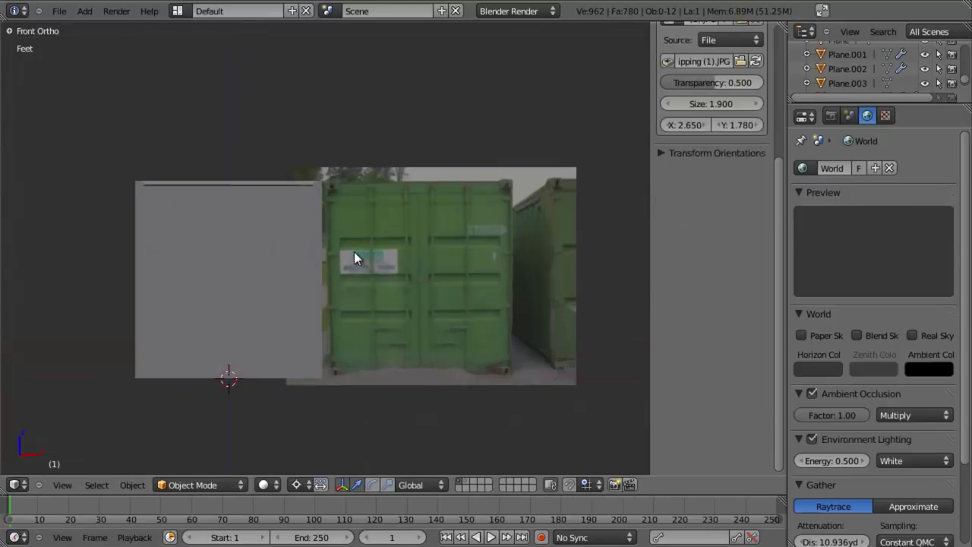
Step: Select the corner post object Cube.001 in front wireframe view and enter Edit Mode on it
key("z")
scroll(323, 178, "up", 2)
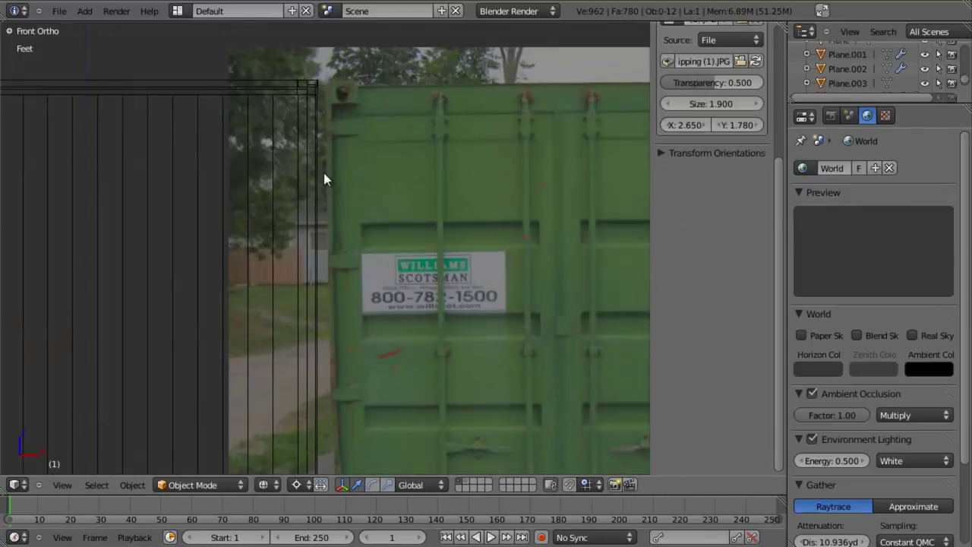
scroll(312, 190, "down", 3)
scroll(289, 197, "up", 2)
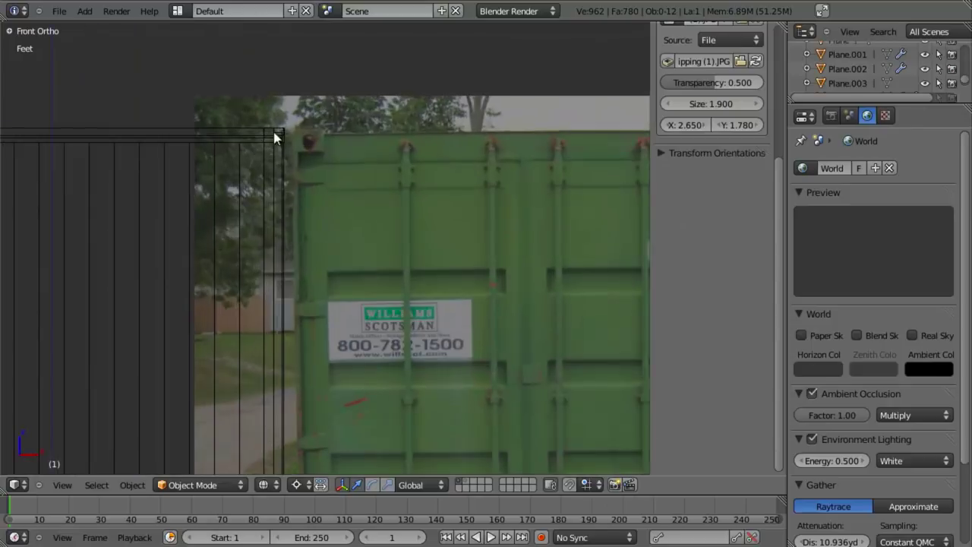
right_click(262, 134)
right_click(264, 133)
key("a")
key("z")
key("z")
right_click(263, 140)
key("Tab")
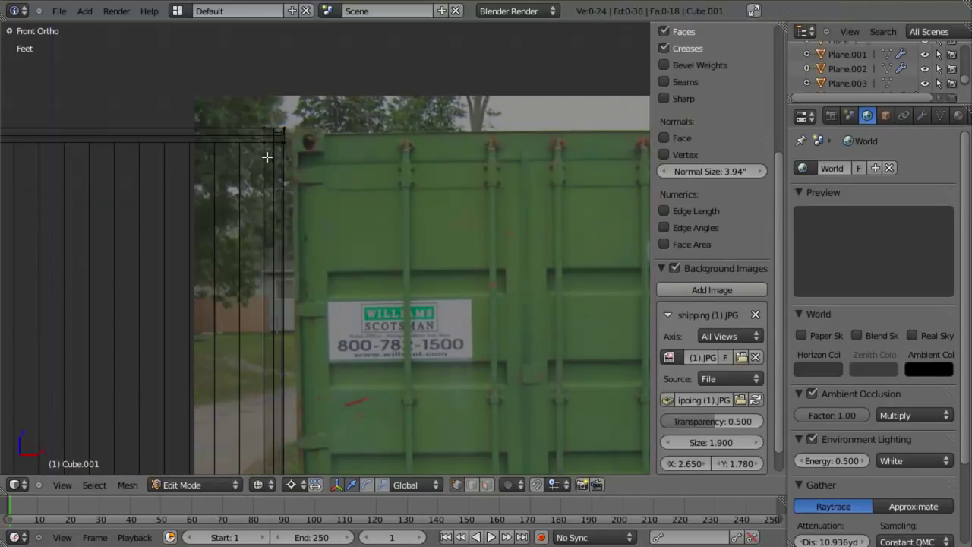
Step: Box-select the corner post together with the inner ends of its top and bottom corner blocks
scroll(366, 212, "down", 2)
scroll(361, 240, "up", 5)
key("z")
key("b")
left_click_drag(238, 116, 328, 198)
scroll(328, 197, "down", 4)
key("b")
left_click_drag(270, 343, 332, 397)
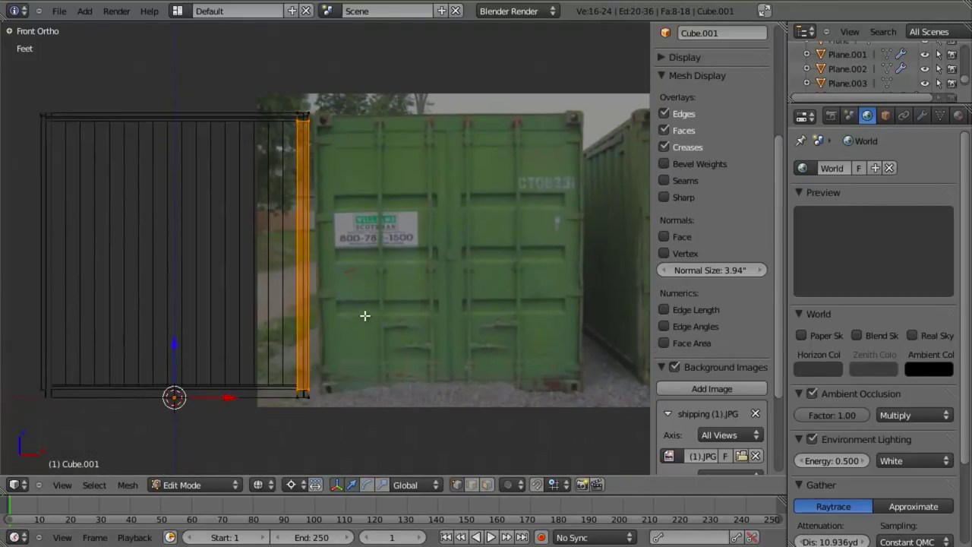
middle_click_drag(374, 306, 332, 124)
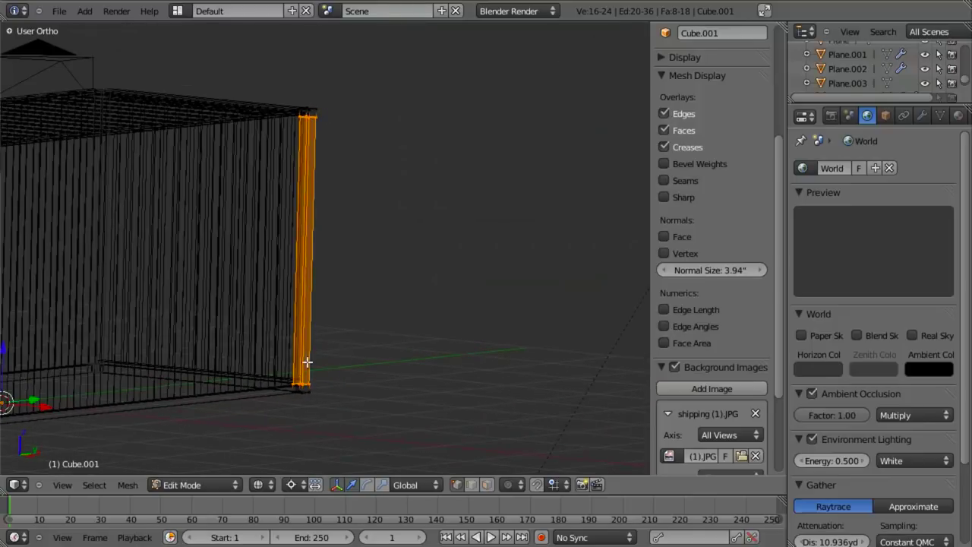
Step: Try to scale the selected post and inner block ends along Z by about 0.98 around the 3D cursor
key("KP_1")
scroll(229, 302, "down", 5)
middle_click_drag(277, 294, 372, 274, "shift")
scroll(276, 326, "up", 4)
middle_click_drag(283, 330, 355, 306, "shift")
scroll(340, 320, "up", 3)
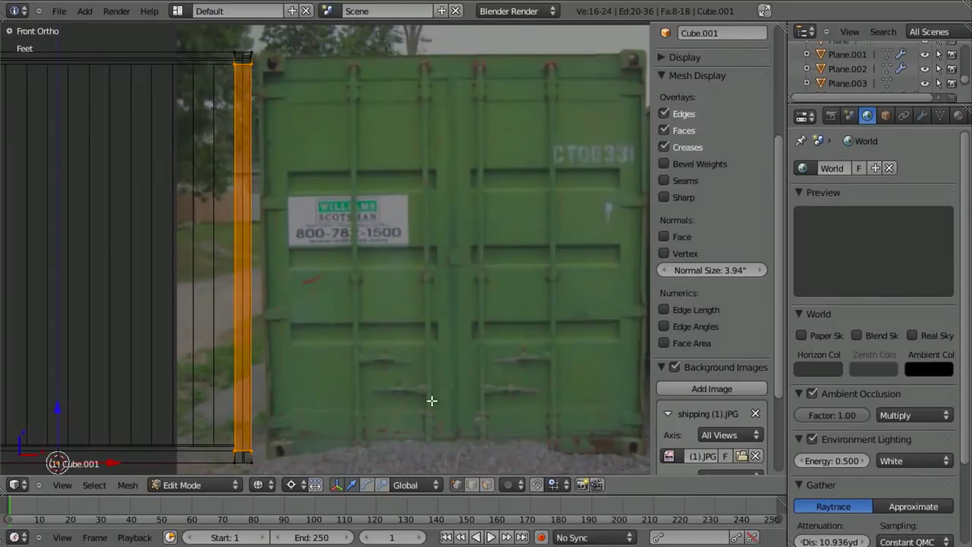
key("s")
key("z")
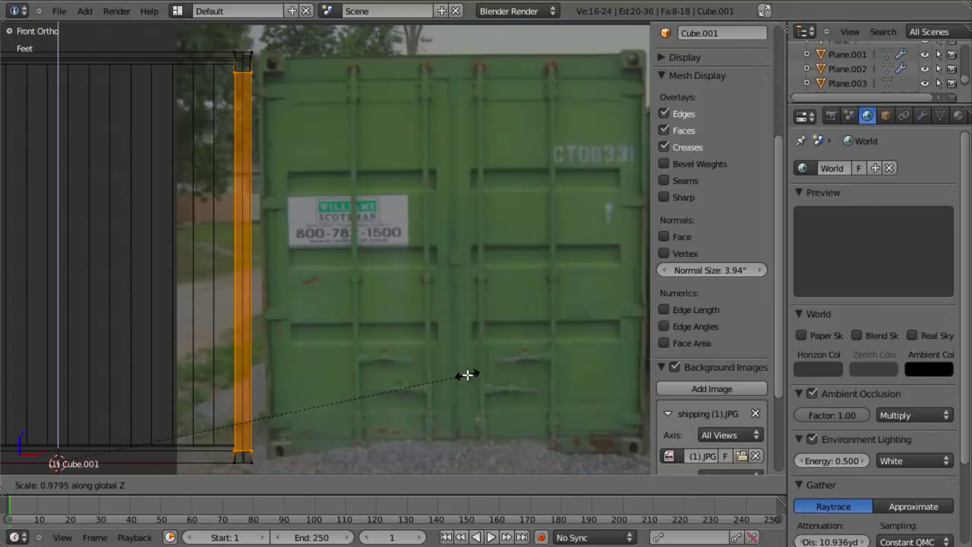
left_click(467, 374)
Step: Clear the selection and select the top and bottom corner blocks of the post as linked geometry
middle_click_drag(306, 299, 380, 289, "shift")
key("a")
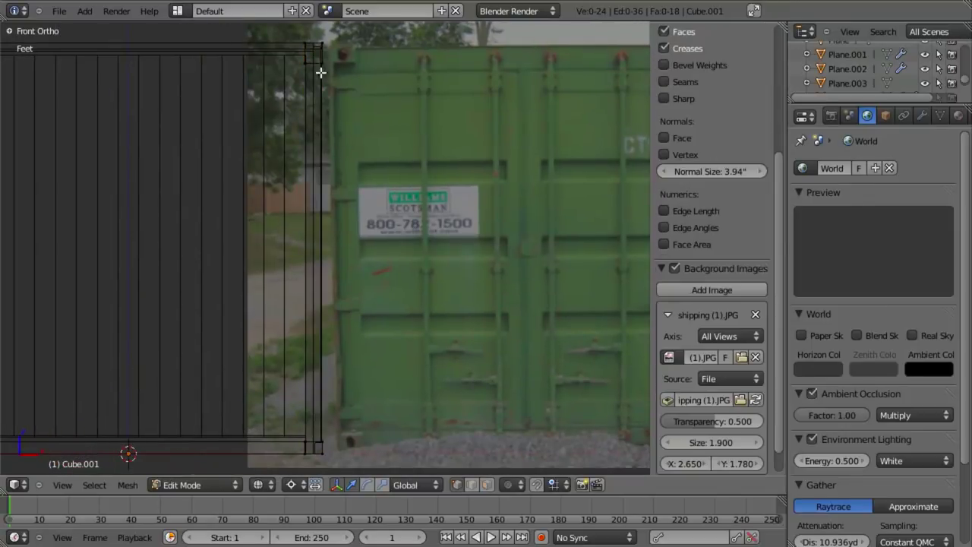
key("l")
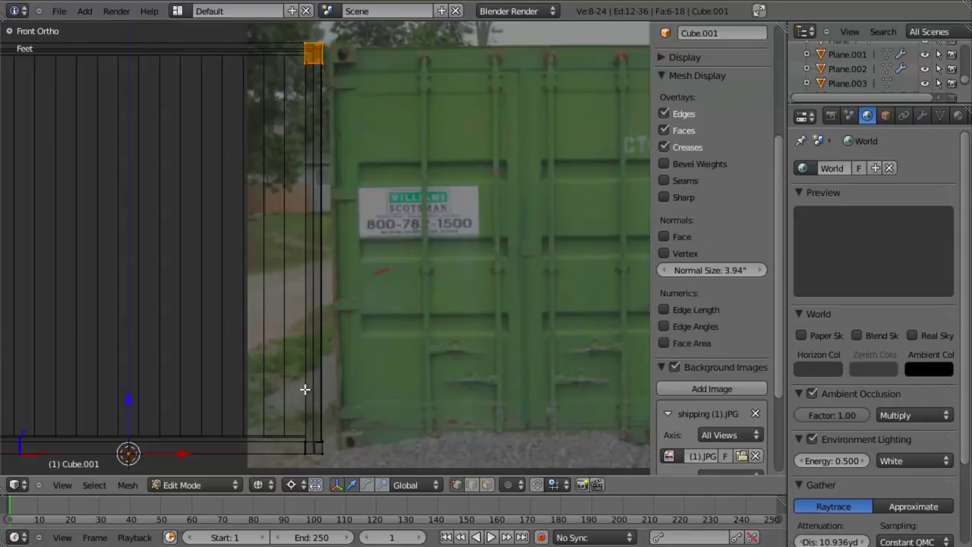
right_click(321, 448, "shift")
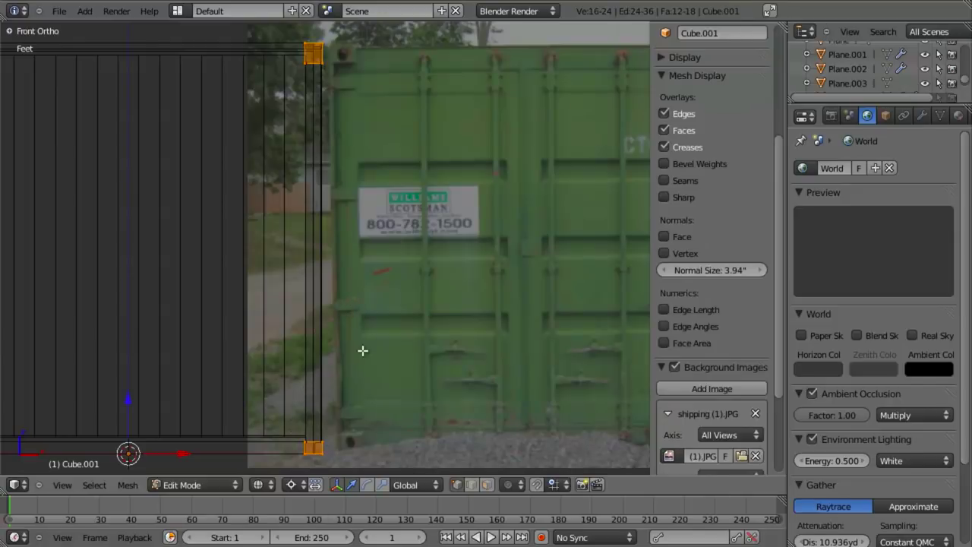
Step: Deselect the corner blocks and undo the last Z scaling of the post
key("a")
key("ctrl+z")
key("ctrl+z")
key("ctrl+z")
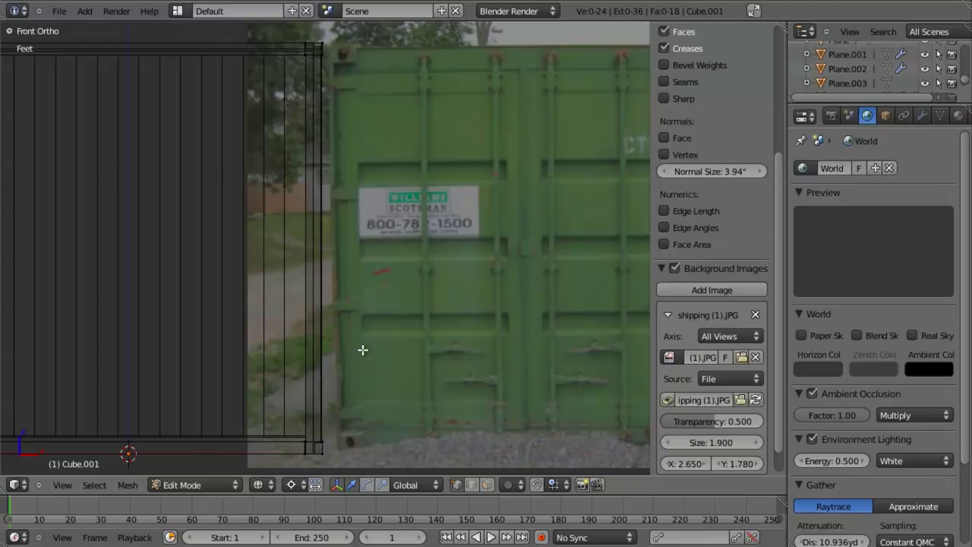
Step: Reselect the post with the inner block ends, pivot around the selection's centre and scale along Z to about 0.95
key("b")
left_click_drag(266, 50, 455, 443)
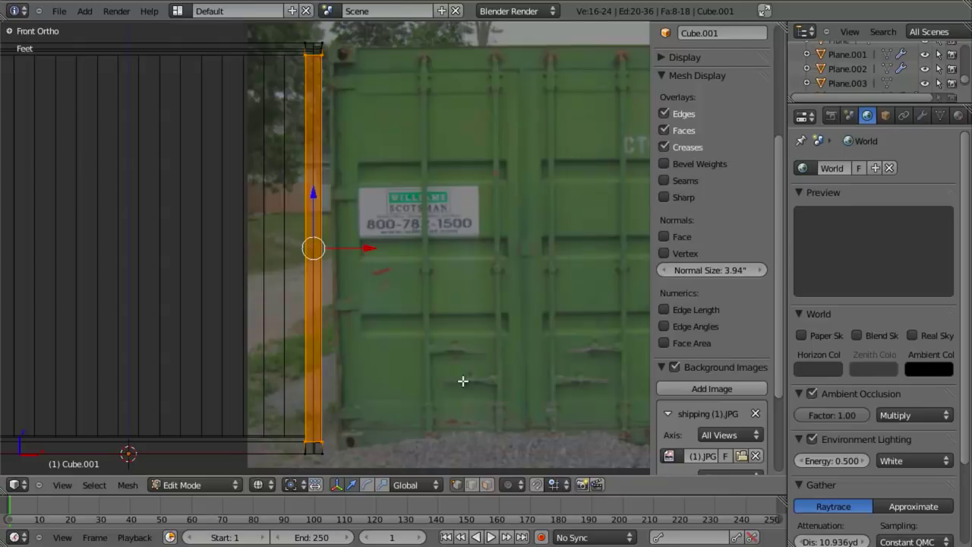
left_click(265, 485)
left_click(296, 485)
key("s")
key("z")
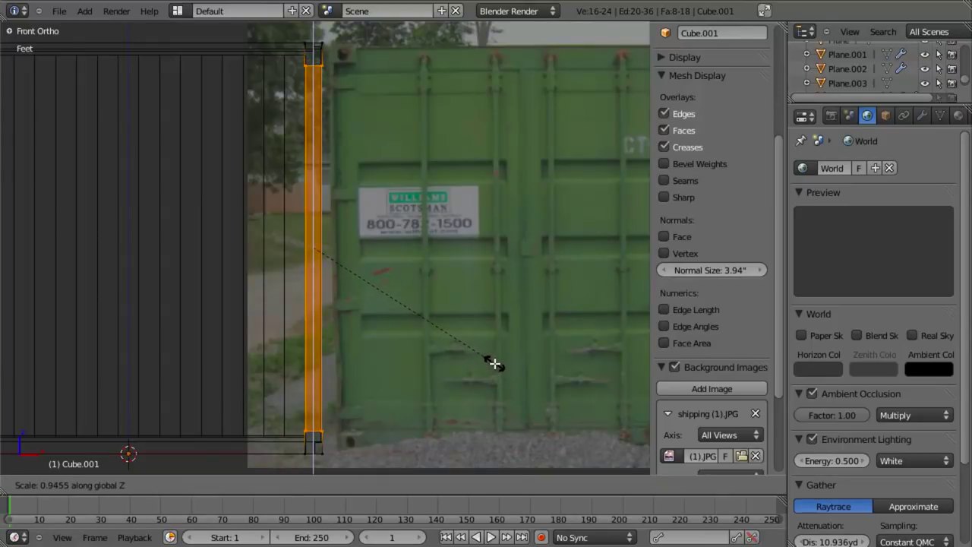
left_click(497, 366)
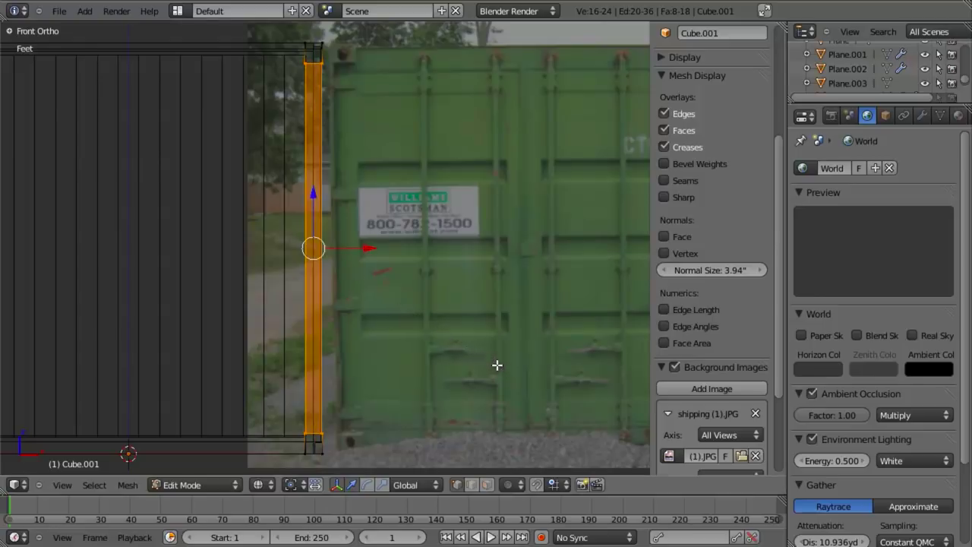
Step: Clear the selection, select the post's top and bottom corner blocks as linked geometry, and deselect their outer sides
key("a")
key("l")
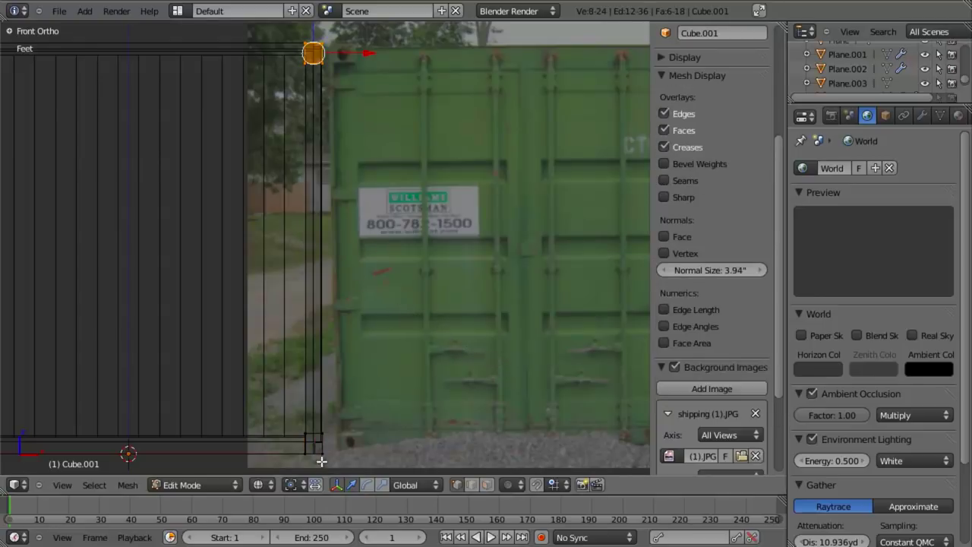
key("l")
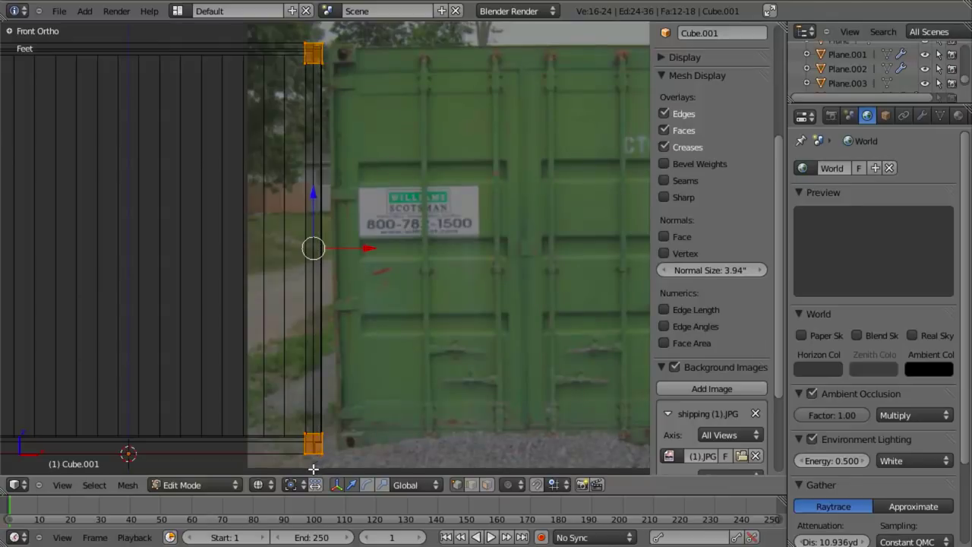
left_click_drag(314, 465, 455, 26)
middle_click_drag(455, 26, 454, 26)
Step: Move the inner sides of the two corner blocks about 2 inches inward along X, widening the blocks
middle_click_drag(370, 159, 403, 254, "shift")
scroll(403, 254, "up", 3)
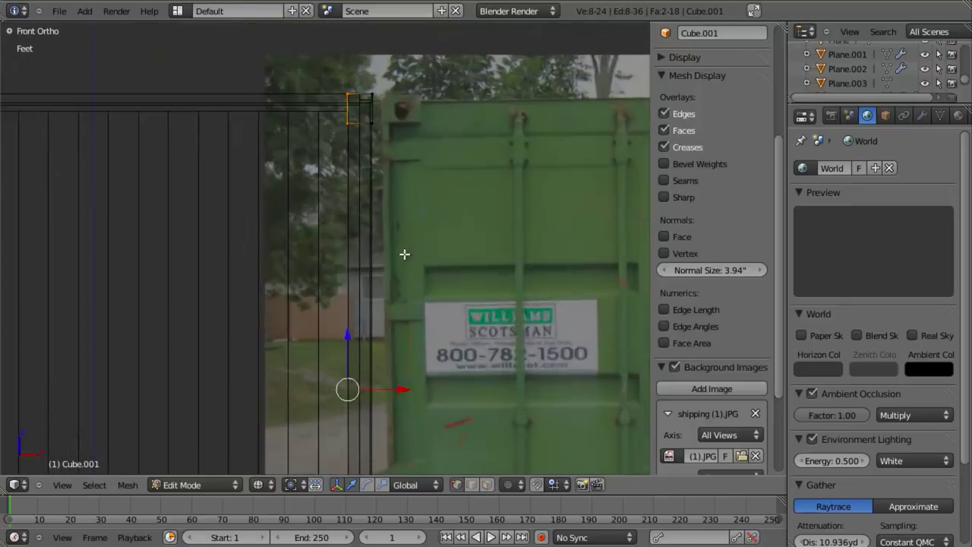
middle_click_drag(401, 207, 396, 281, "shift")
scroll(396, 281, "up", 2)
scroll(384, 296, "up", 2)
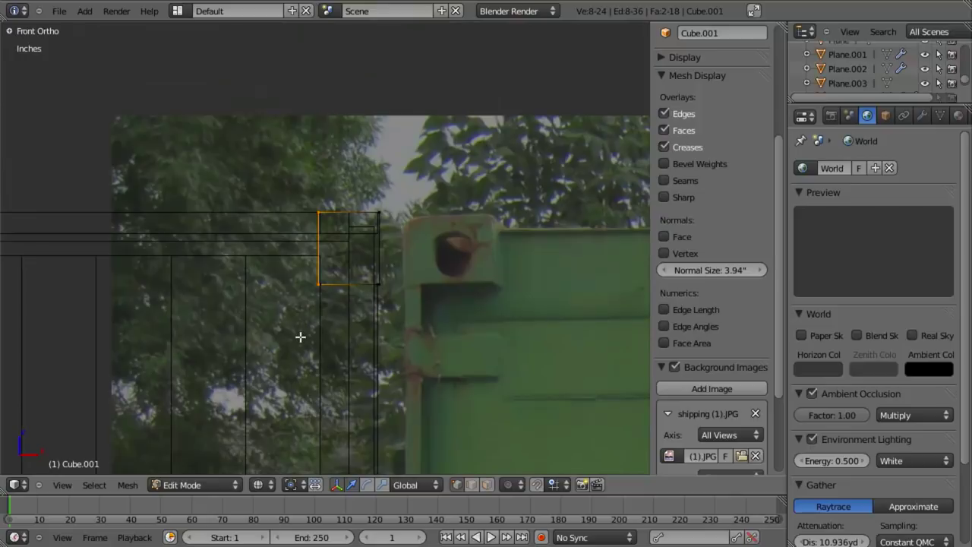
key("g")
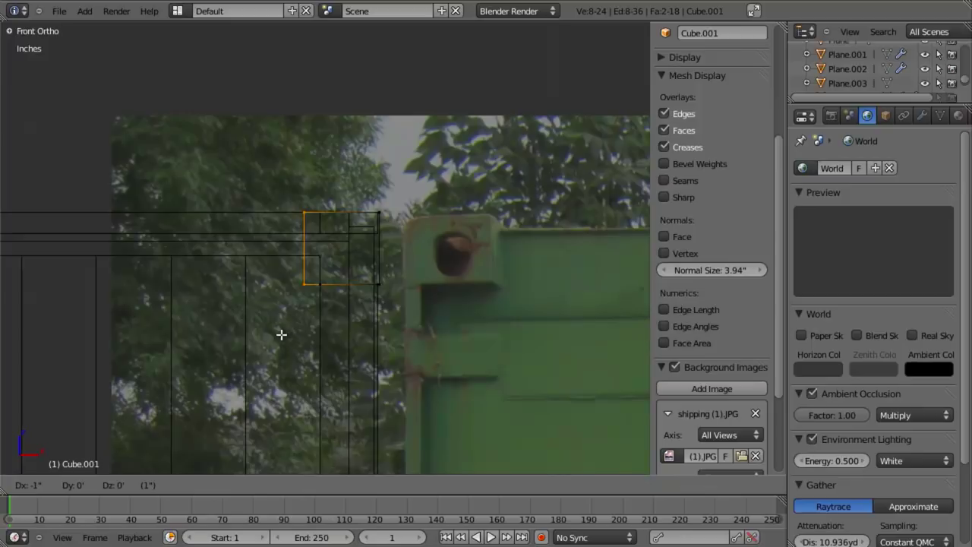
left_click(279, 332)
right_click(290, 282)
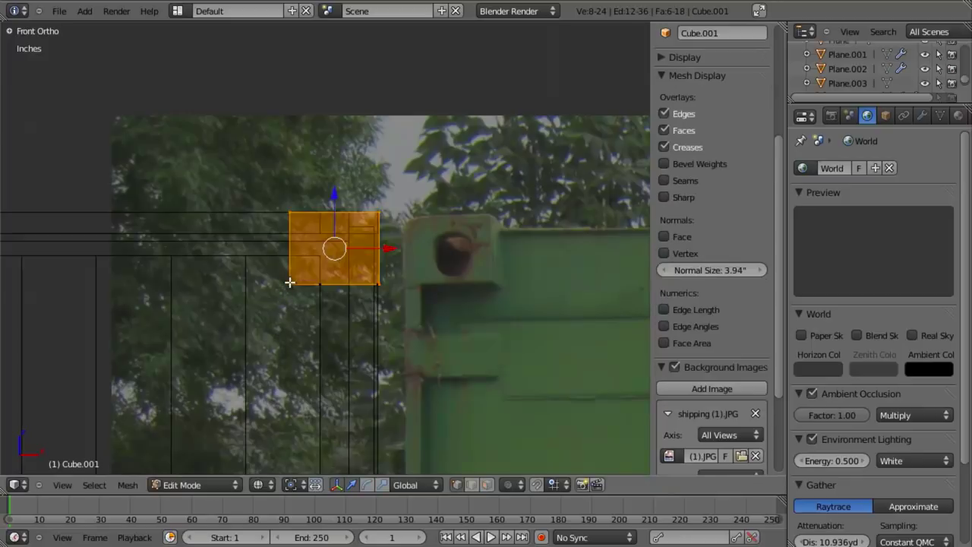
key("g")
key("x")
right_click(404, 280)
Step: In the right side view, select both corner blocks as linked geometry and deselect their outer sides
scroll(386, 290, "down", 3)
scroll(386, 290, "down", 3)
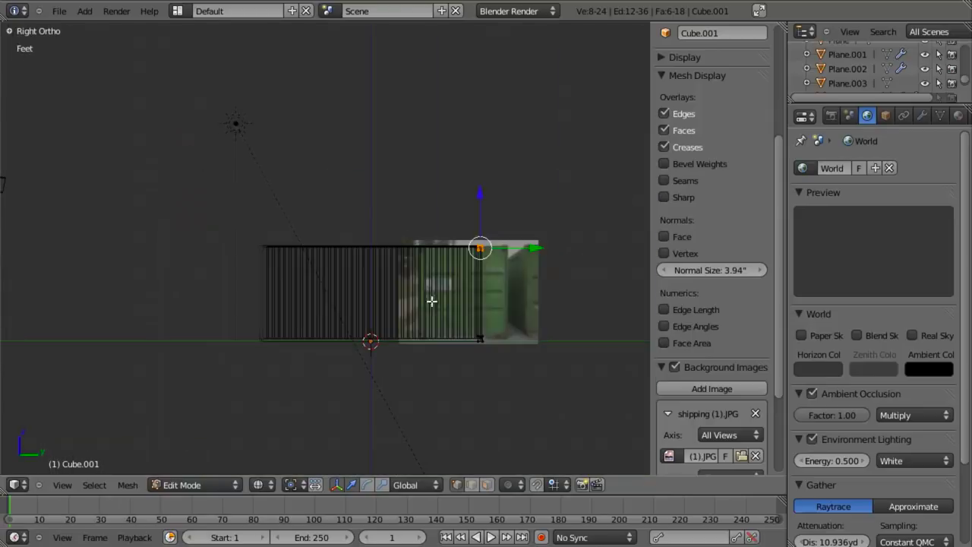
middle_click_drag(430, 299, 219, 231, "shift")
key("a")
scroll(232, 115, "up", 5)
key("l")
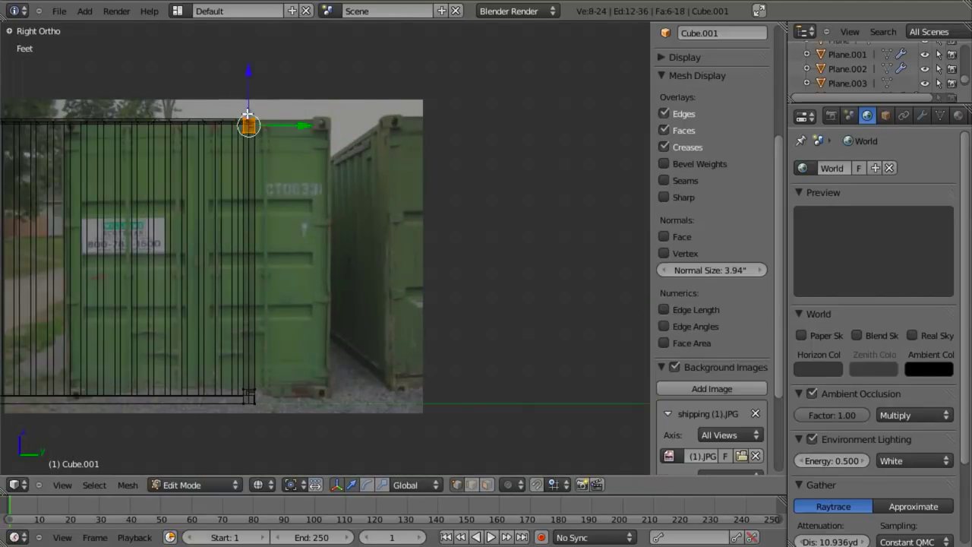
key("l")
key("b")
middle_click_drag(252, 68, 383, 465)
Step: Move the inner sides of the two corner blocks about 2 inches inward along Y with snapping
middle_click_drag(304, 158, 420, 279, "shift")
scroll(421, 279, "up", 1)
scroll(420, 278, "up", 4)
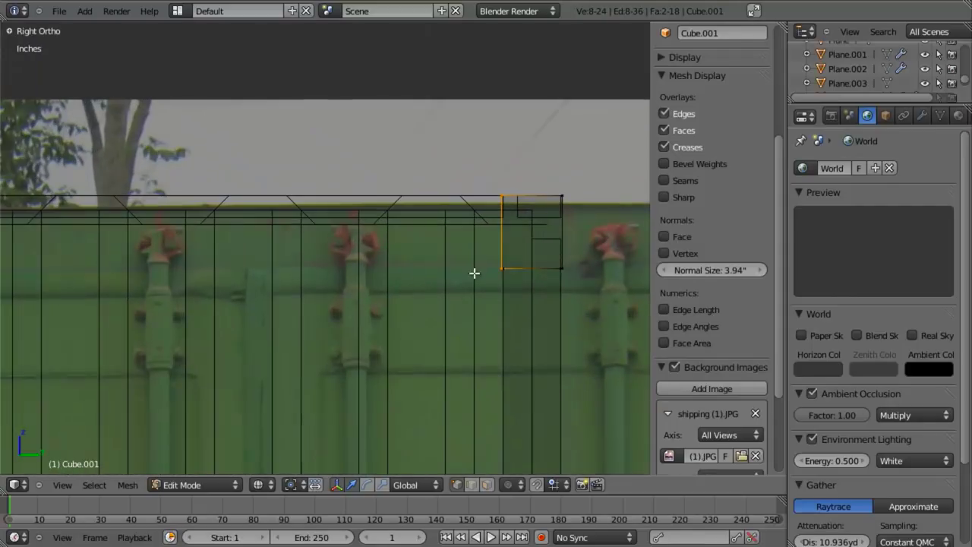
key("g")
left_click(455, 266, "ctrl")
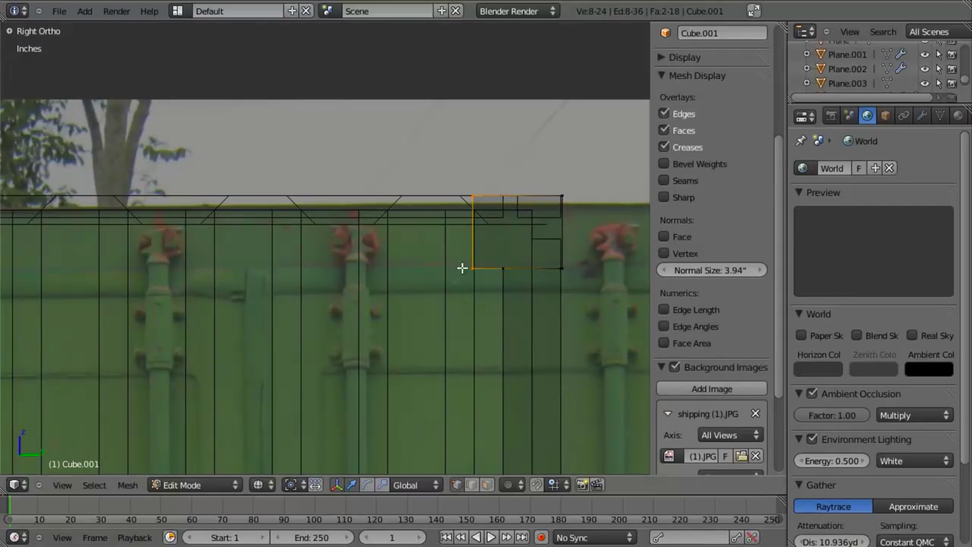
Step: Select only the post's inner side in the right view and move it inward along Y, flush with the corner blocks' inner sides
scroll(487, 285, "down", 5)
scroll(501, 295, "down", 3)
scroll(373, 330, "down", 1)
scroll(374, 325, "up", 1)
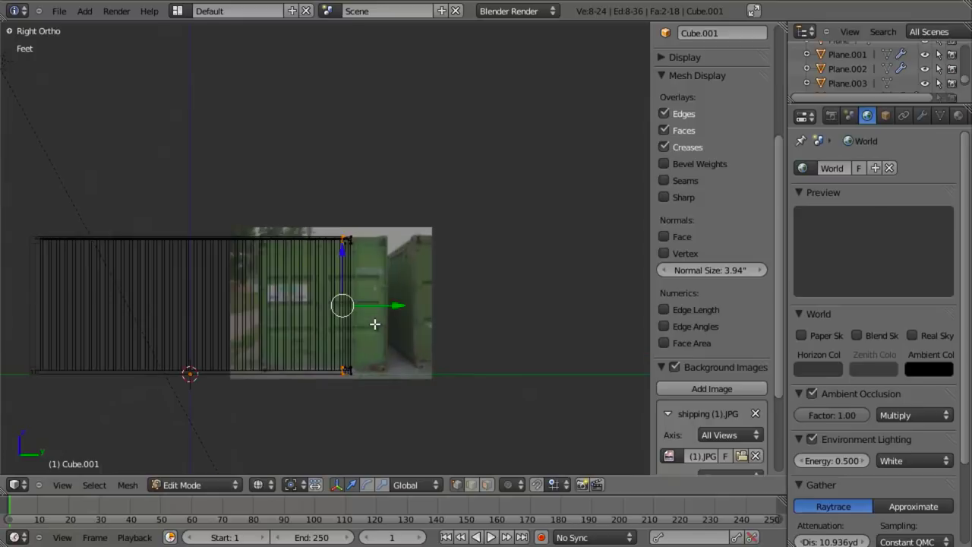
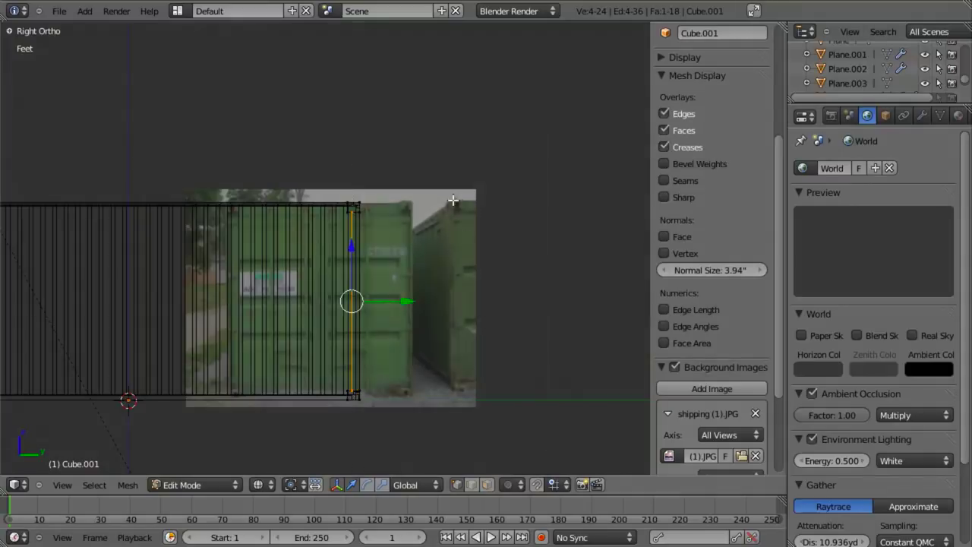
scroll(454, 201, "up", 8)
key("g")
key("Escape")
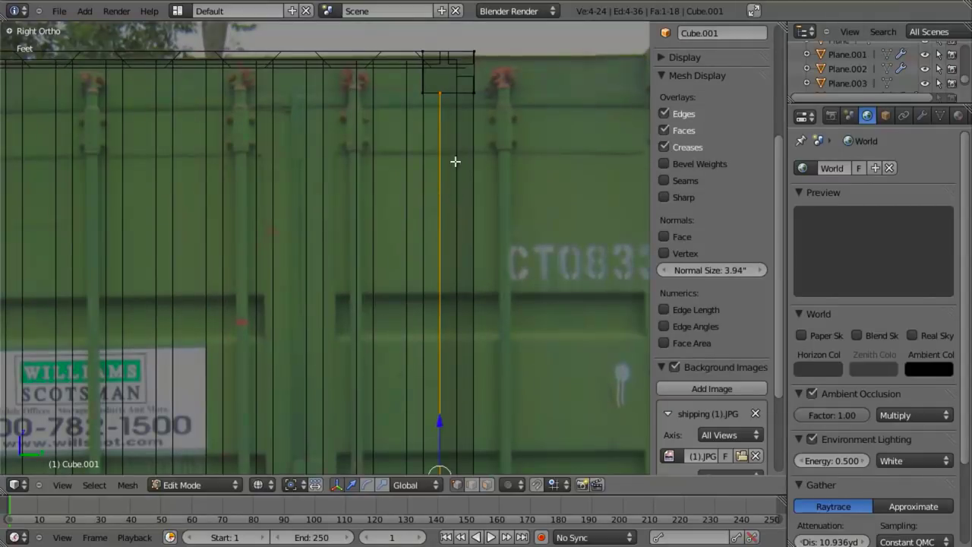
scroll(367, 321, "up", 3)
key("g")
left_click(331, 313)
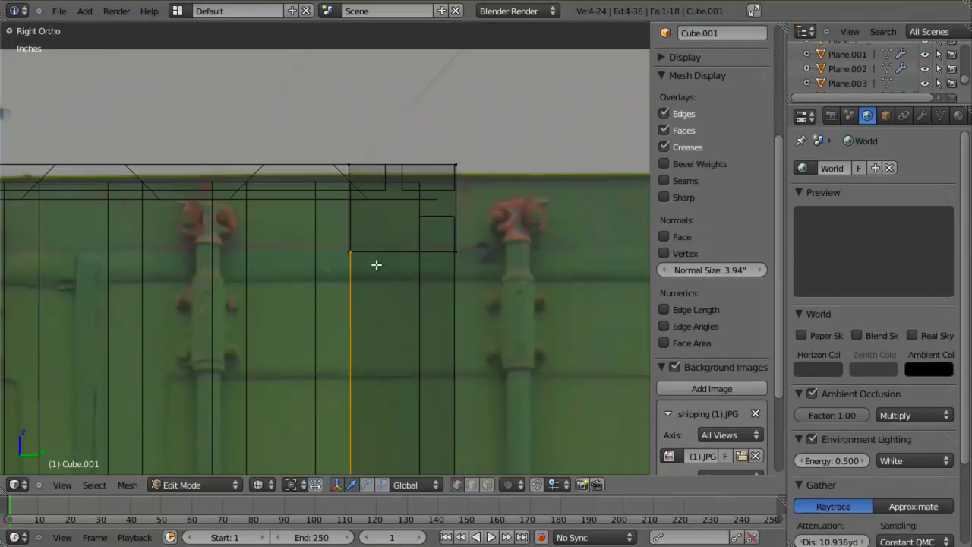
Step: Select the whole post as linked geometry and, in the front view, deselect its outer side
key("ctrl+l")
key("KP_1")
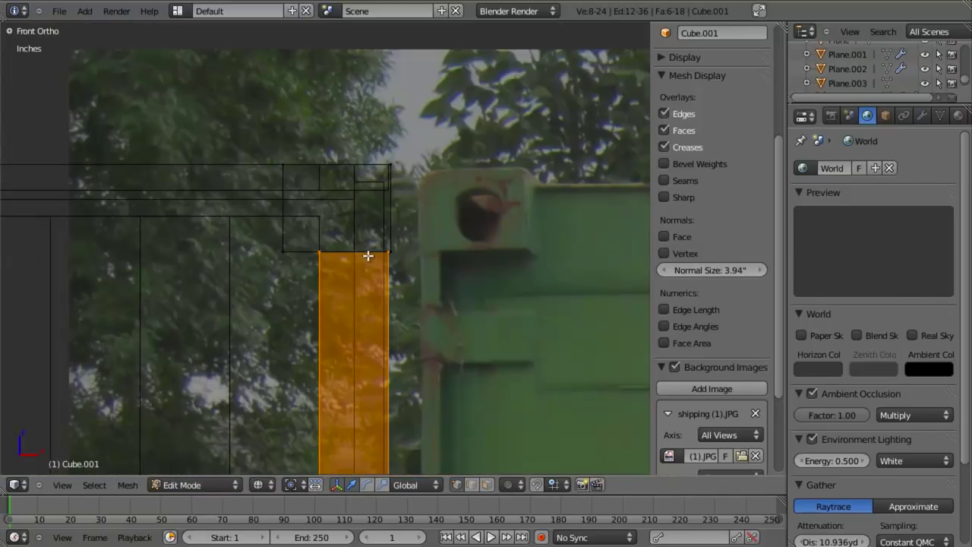
scroll(369, 256, "down", 7)
middle_click_drag(339, 355, 360, 152, "shift")
scroll(361, 153, "down", 4)
key("b")
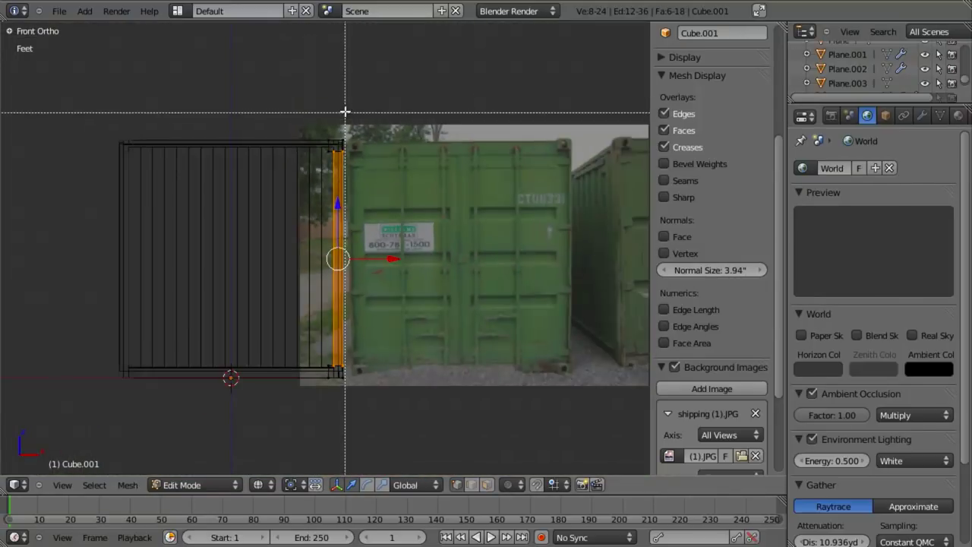
middle_click_drag(343, 95, 441, 365)
Step: Move the post's inner side 2 inches inward along X, in line with the corner blocks' inner sides
scroll(426, 155, "up", 5)
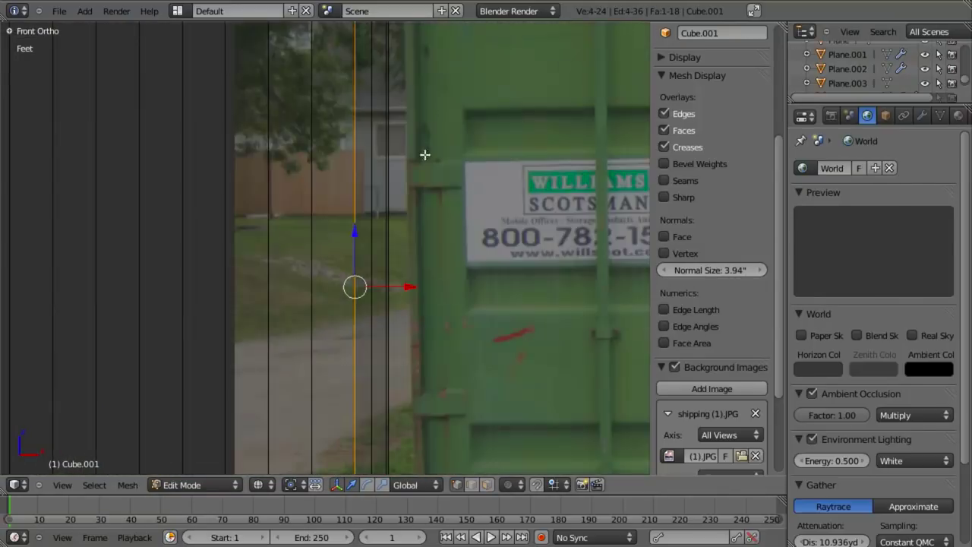
key("g")
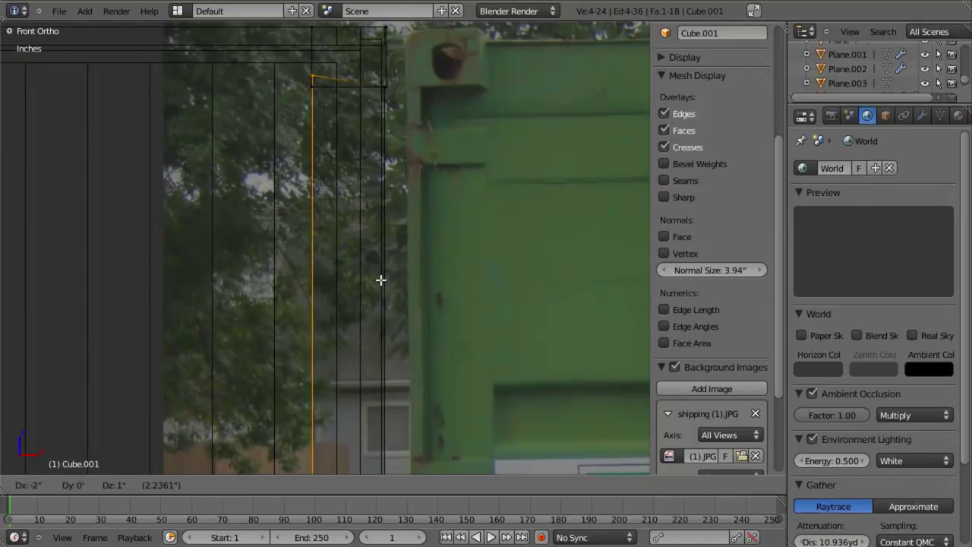
left_click(380, 280)
Step: Return to Object Mode with solid shading, examine the widened corner posts around the container, and clear the selection
scroll(379, 281, "down", 5)
key("z")
mouse_move(378, 281)
middle_mouse_down()
mouse_move(327, 295)
mouse_move(323, 307)
mouse_move(209, 297)
mouse_move(312, 221)
middle_mouse_up()
key("Tab")
key("z")
scroll(326, 276, "up", 5)
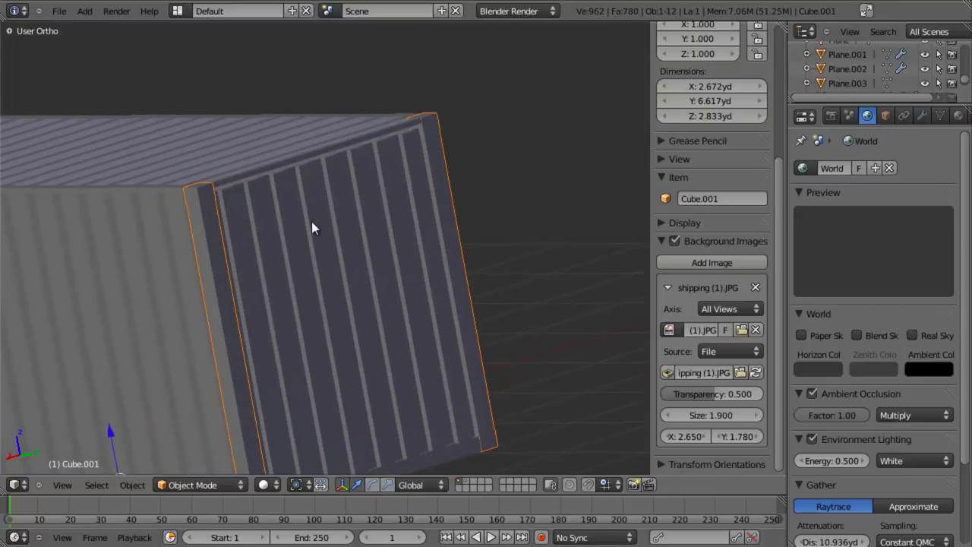
scroll(262, 240, "down", 3)
middle_click_drag(259, 240, 525, 222)
key("a")
middle_click_drag(270, 285, 373, 287)
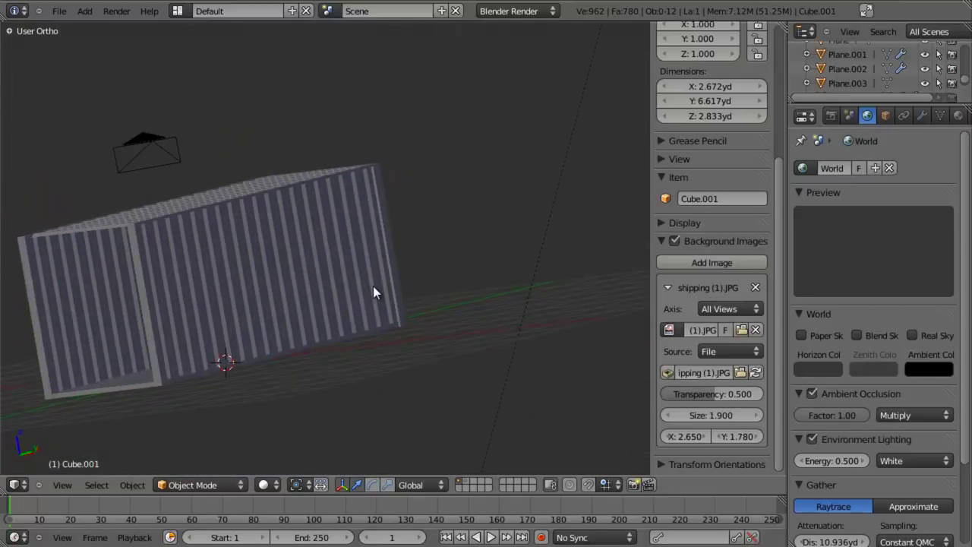
Step: Switch to the front view, turn off the Grid Floor display, and hide the properties sidebar
key("KP_1")
key("n")
key("n")
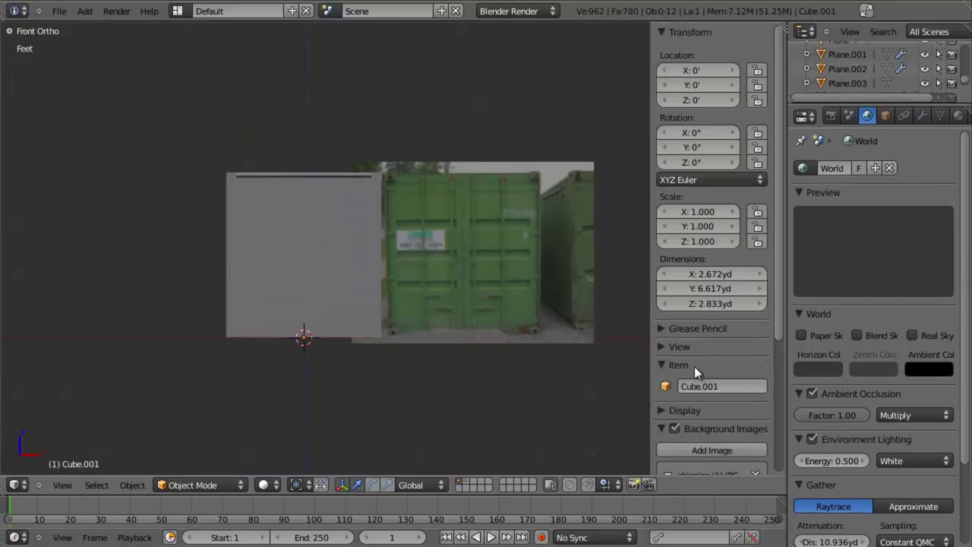
scroll(673, 283, "down", 7)
left_click(658, 224)
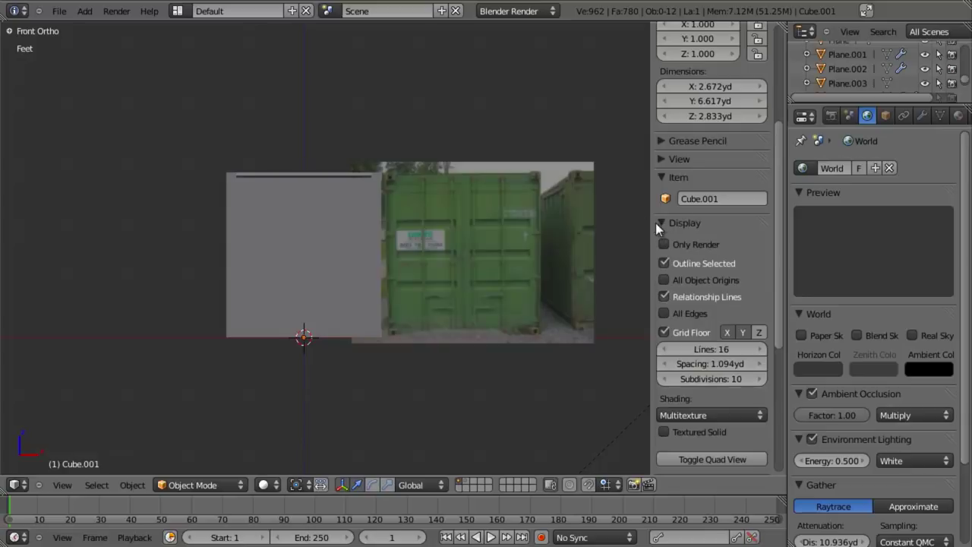
left_click(680, 334)
key("n")
scroll(489, 340, "up", 3)
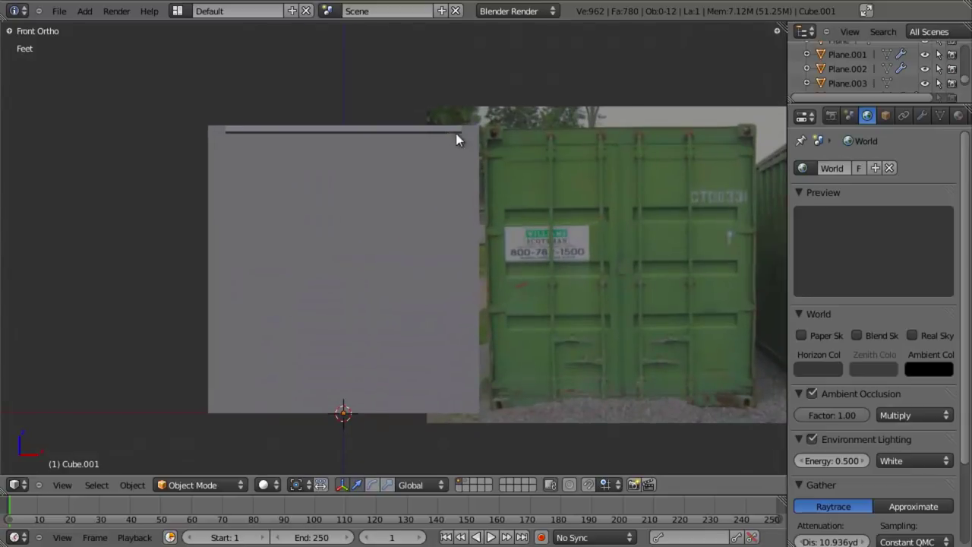
Step: Select the corner post object and show the container in wireframe from an angled view
right_click(455, 140)
middle_click_drag(454, 152, 388, 330)
scroll(410, 319, "up", 4)
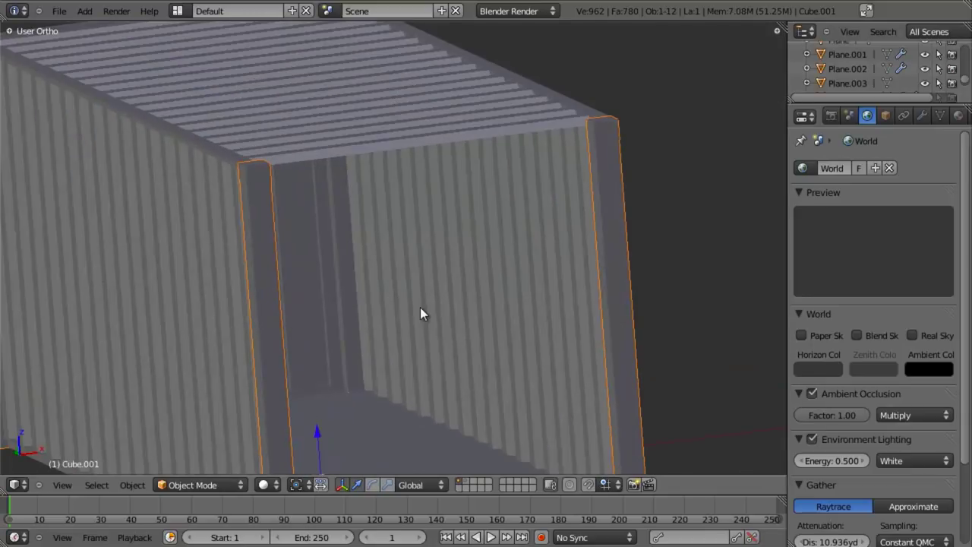
key("KP_1")
scroll(420, 307, "down", 6)
key("z")
middle_click_drag(490, 200, 437, 230)
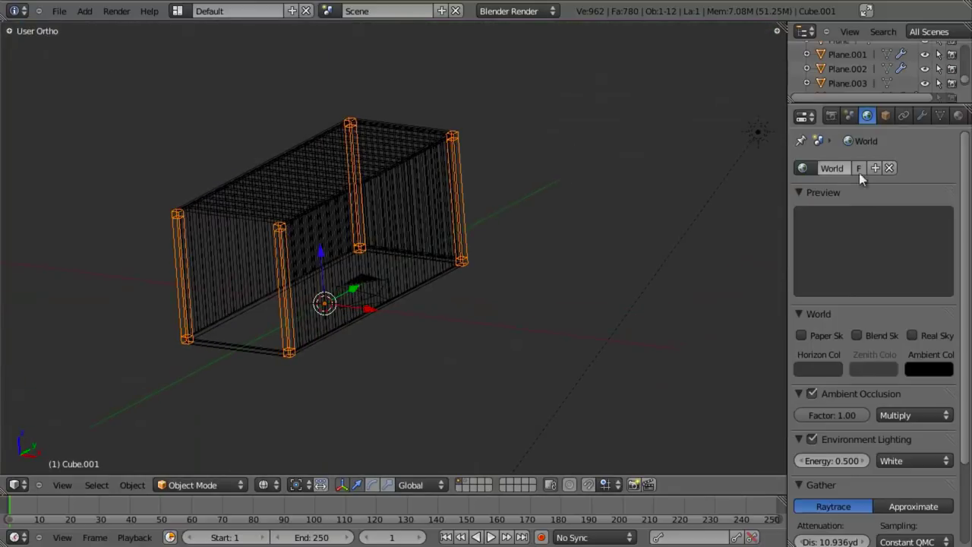
Step: Turn off the Y axis in the corner posts' Mirror modifier, keeping X mirroring enabled
left_click(922, 116)
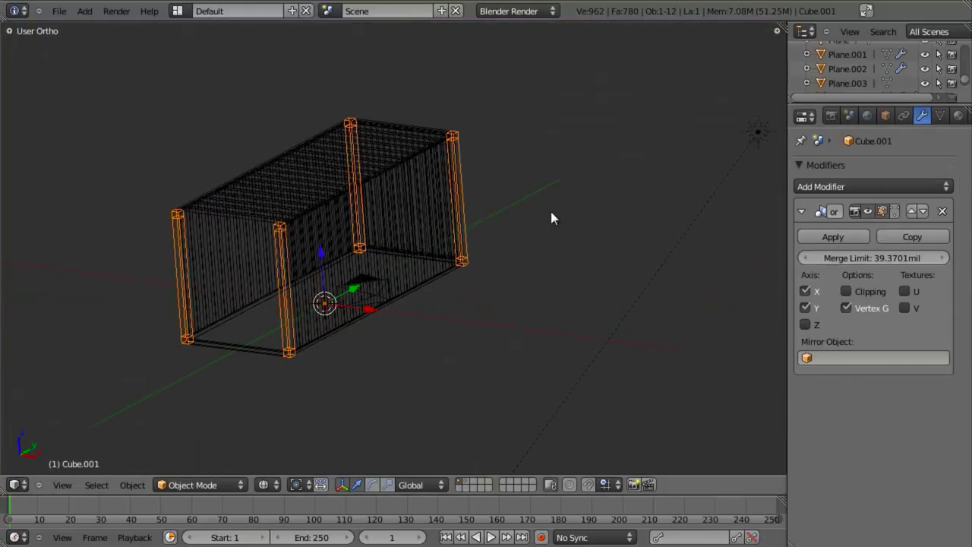
left_click(804, 293)
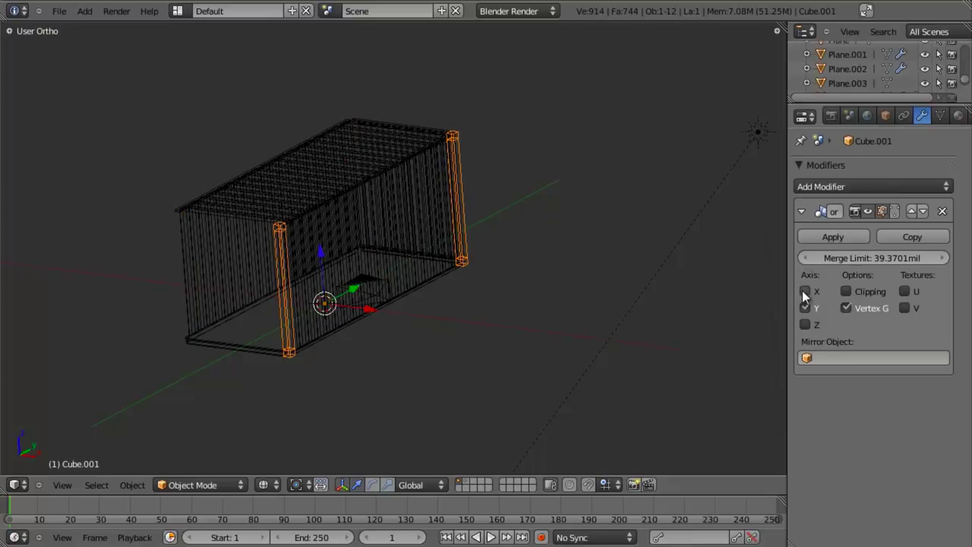
left_click(803, 291)
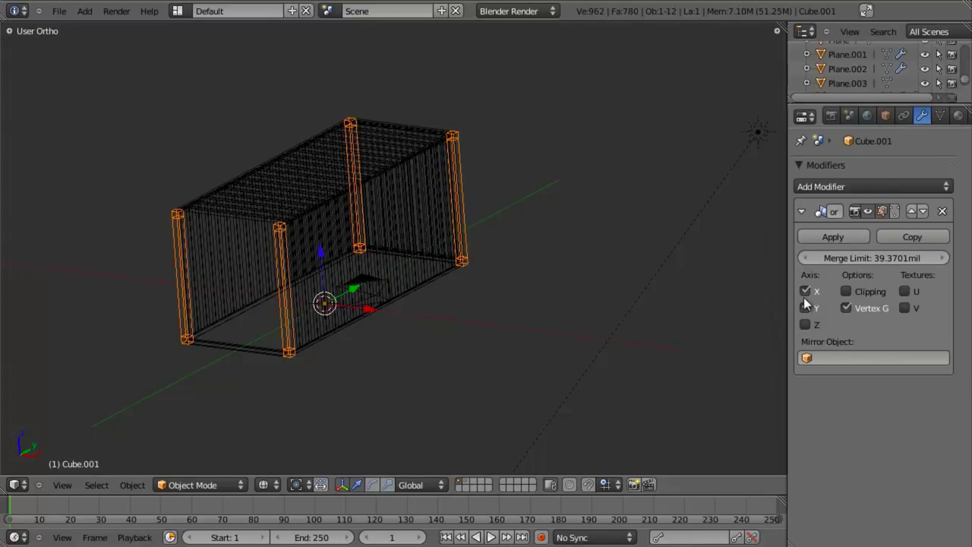
left_click(803, 304)
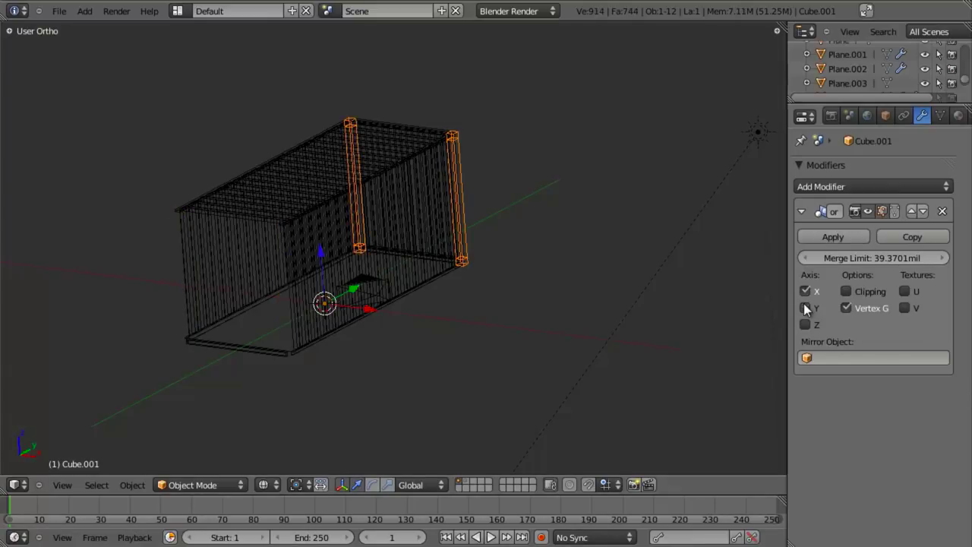
Step: Duplicate the corner post pair in place and scale the copy by -1 along Y around the 3D cursor
key("shift+d")
left_click(538, 202)
middle_click_drag(539, 202, 511, 201)
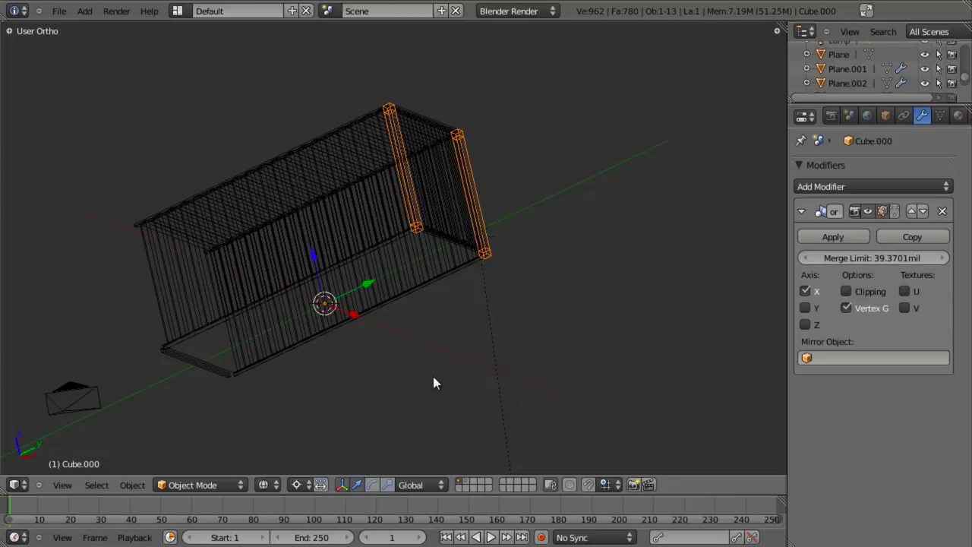
type("sy-1")
key("Return")
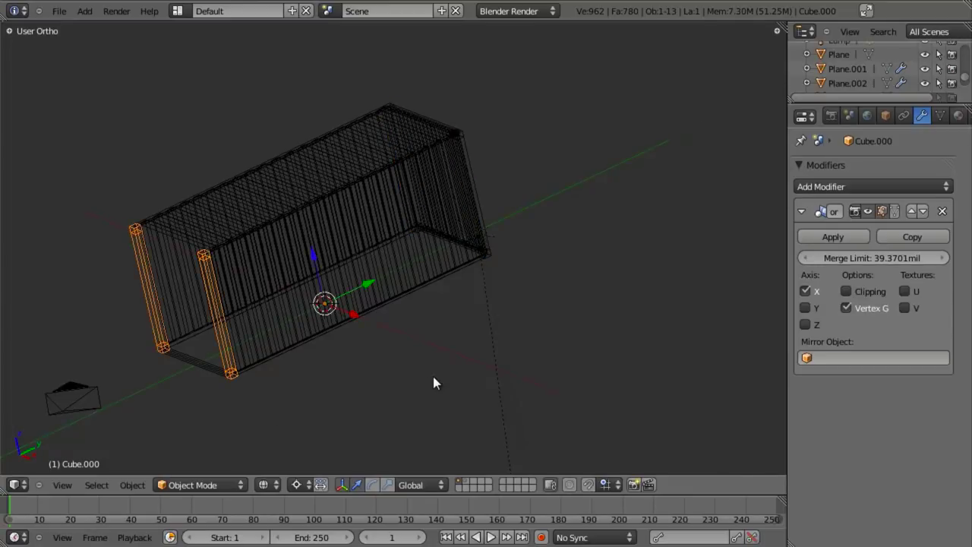
Step: Return to solid shading and open the duplicated post pair in Edit Mode in the front view beside the reference photo
scroll(418, 370, "up", 2)
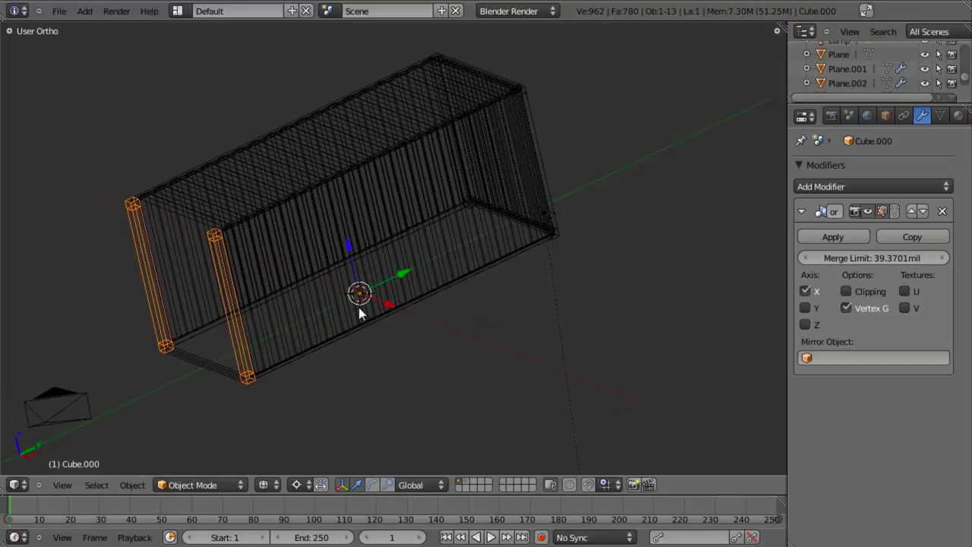
mouse_move(360, 313)
middle_mouse_down()
mouse_move(324, 269)
mouse_move(387, 263)
middle_mouse_up()
key("z")
scroll(387, 263, "up", 2)
key("KP_1")
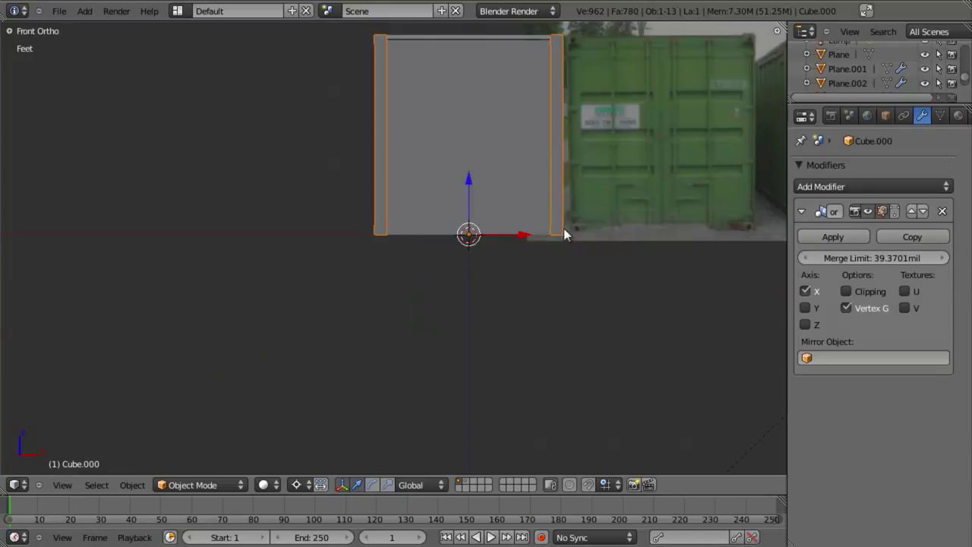
middle_click_drag(564, 227, 377, 306, "shift")
scroll(436, 267, "up", 3)
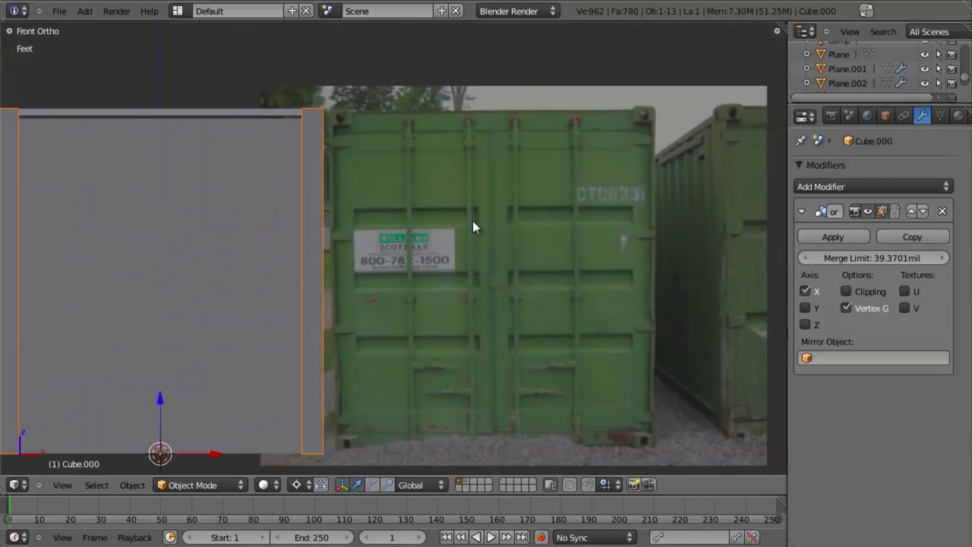
key("Tab")
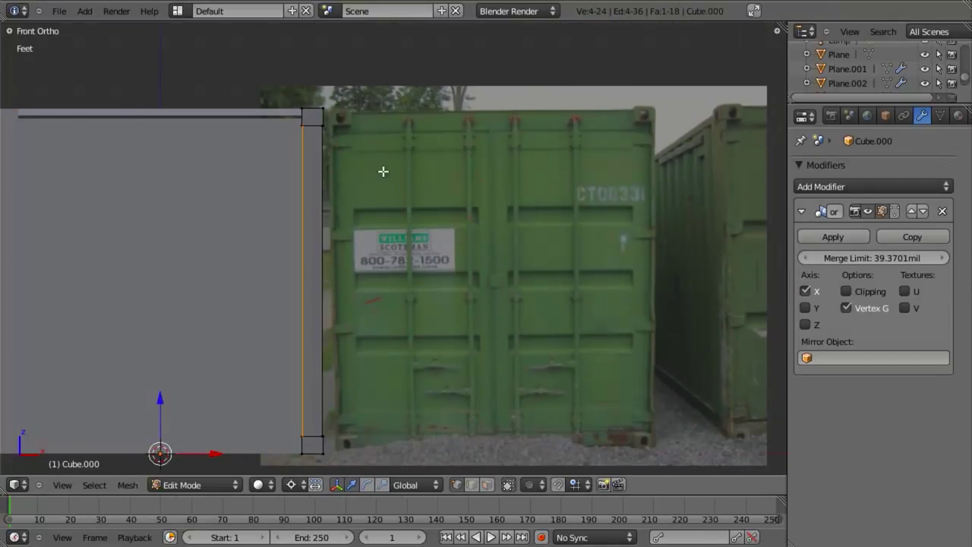
Step: Move the front post's inner vertical edge outward along X to narrow the post like the one in the reference photo
key("z")
middle_click_drag(317, 221, 379, 290, "shift")
scroll(379, 290, "up", 5)
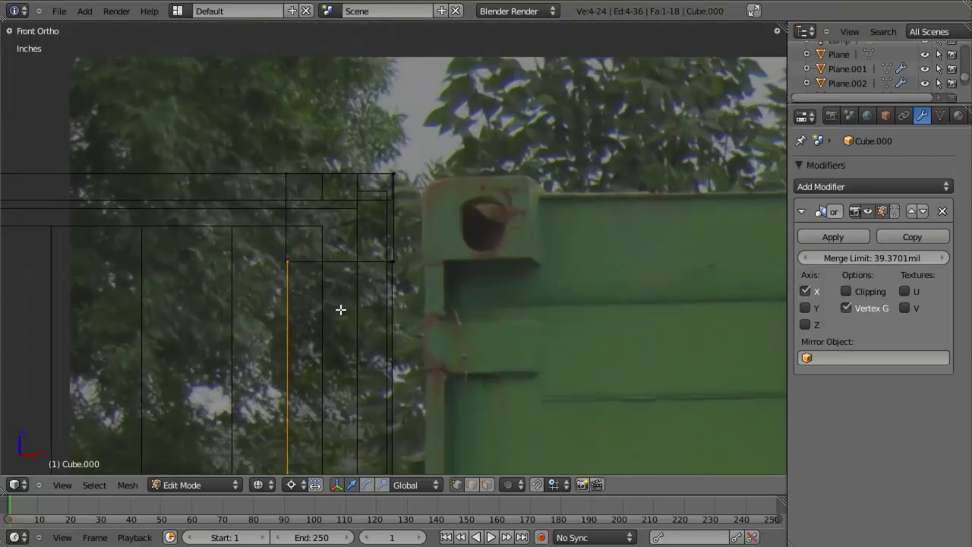
key("g")
key("x")
left_click(426, 308)
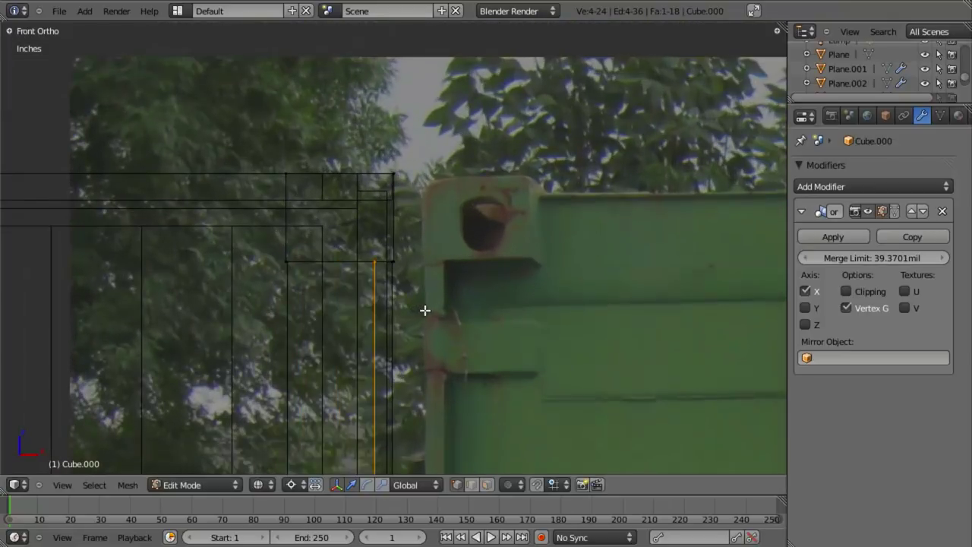
Step: Compare the narrowed front post and corner block with the reference photo in solid and wireframe shading, leaving Edit Mode
key("z")
scroll(438, 334, "down", 5)
scroll(439, 327, "up", 5)
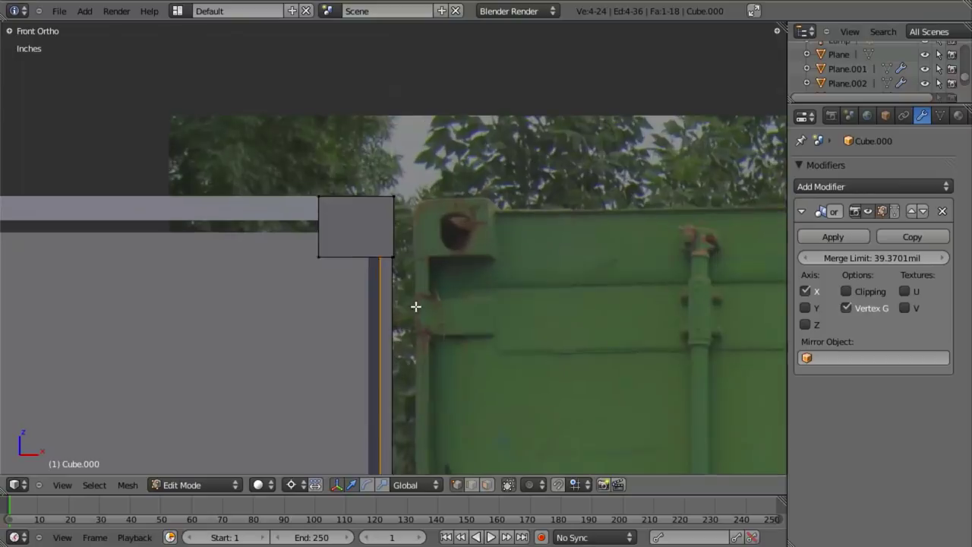
key("z")
key("z")
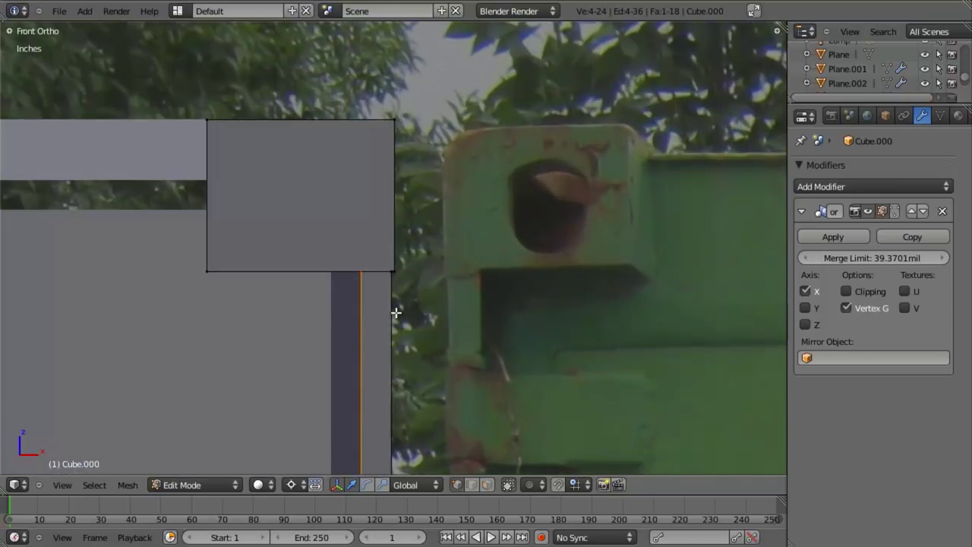
key("z")
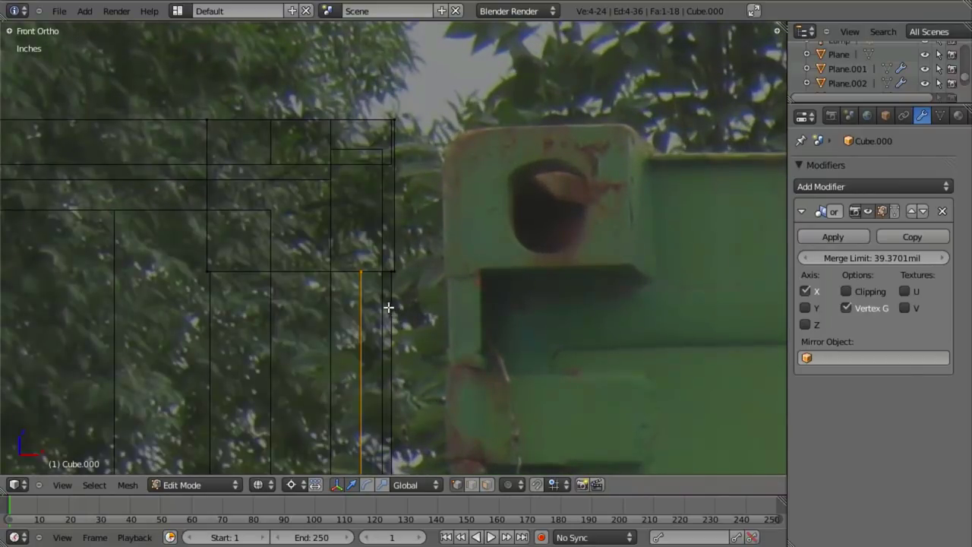
key("Tab")
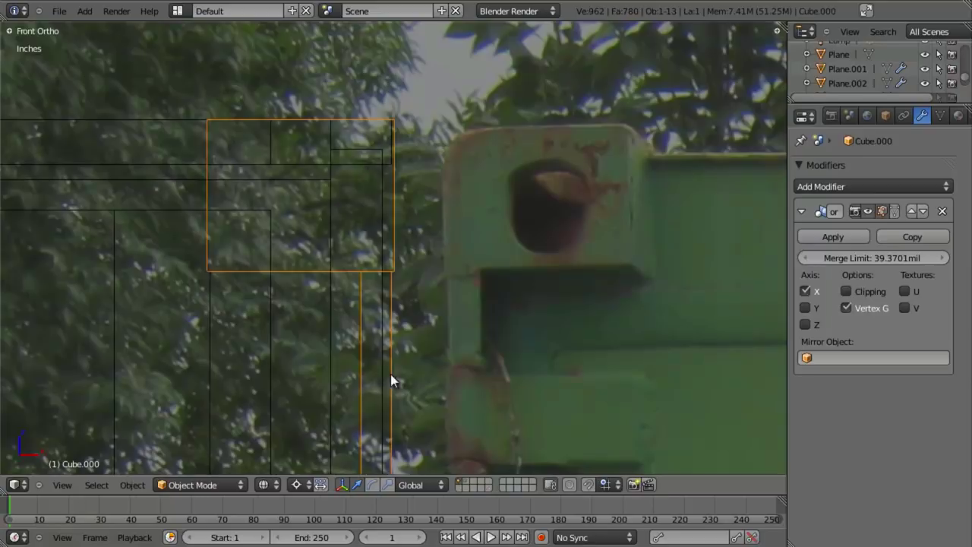
scroll(393, 371, "down", 6)
key("z")
scroll(394, 350, "up", 2)
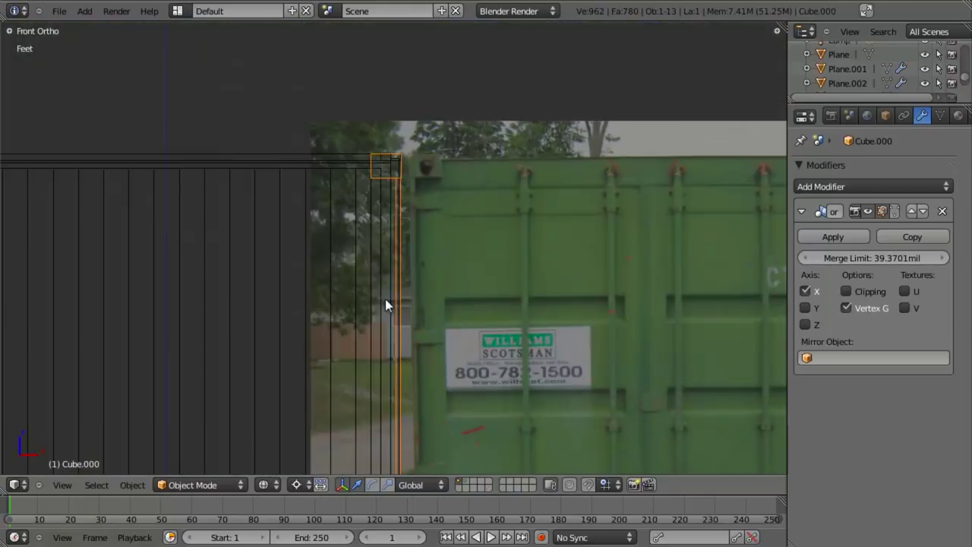
middle_click_drag(386, 304, 423, 327)
scroll(449, 302, "down", 6)
key("KP_1")
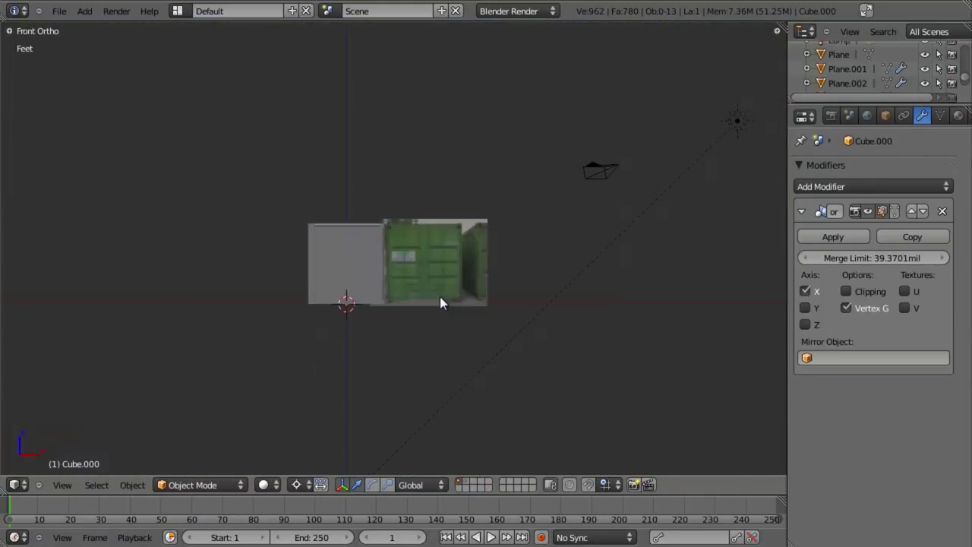
scroll(448, 294, "up", 6)
middle_click_drag(373, 200, 358, 214, "shift")
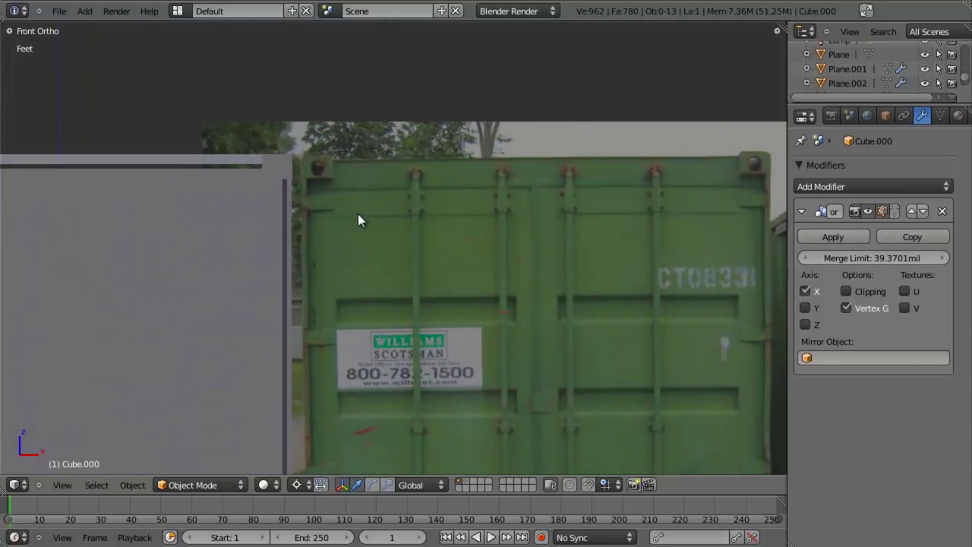
key("z")
middle_click_drag(278, 236, 411, 241, "shift")
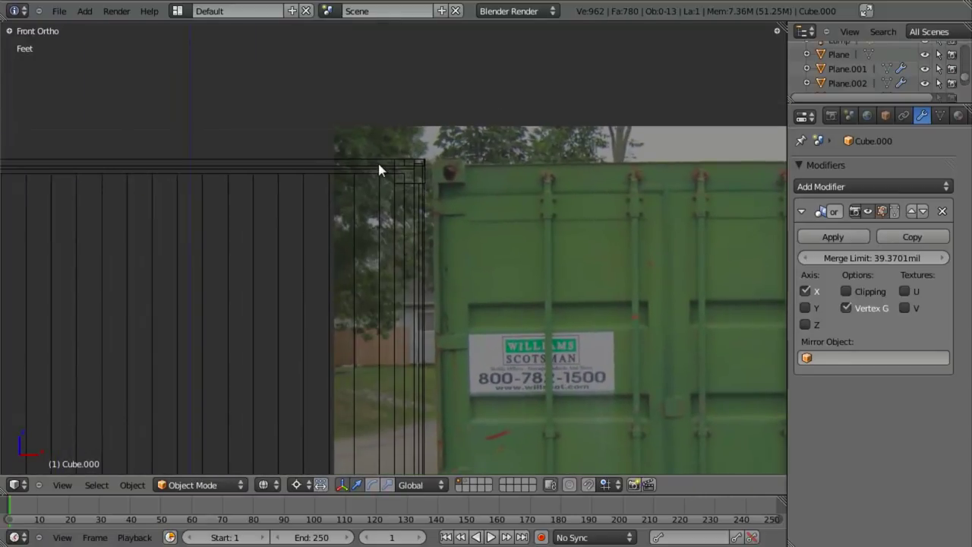
right_click(378, 163)
key("Tab")
key("z")
middle_click_drag(352, 215, 458, 230)
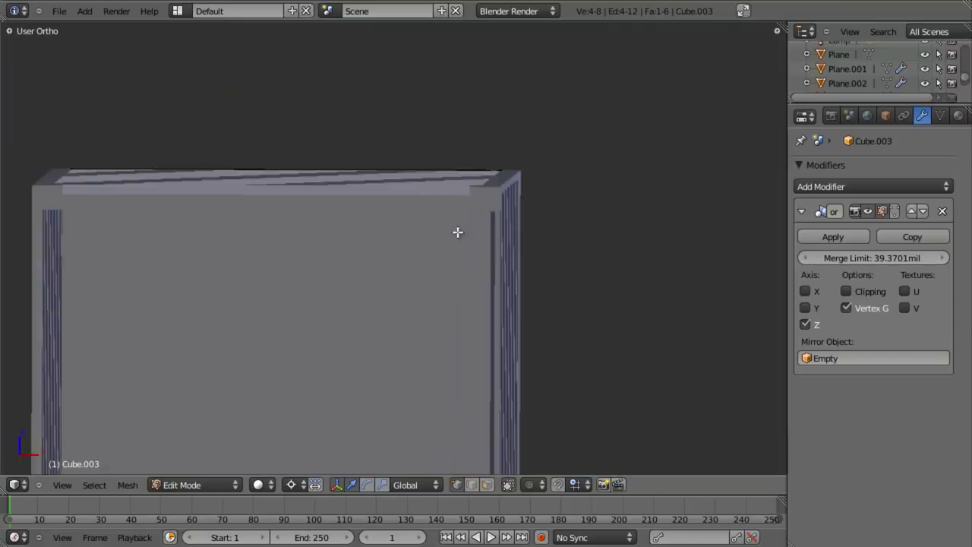
key("z")
middle_click_drag(378, 334, 571, 297)
key("Tab")
key("z")
scroll(571, 297, "down", 5)
middle_click_drag(497, 300, 454, 259)
Step: Open the front post pair in Edit Mode and select the rear inner vertical edge of its upper corner block
right_click(447, 240)
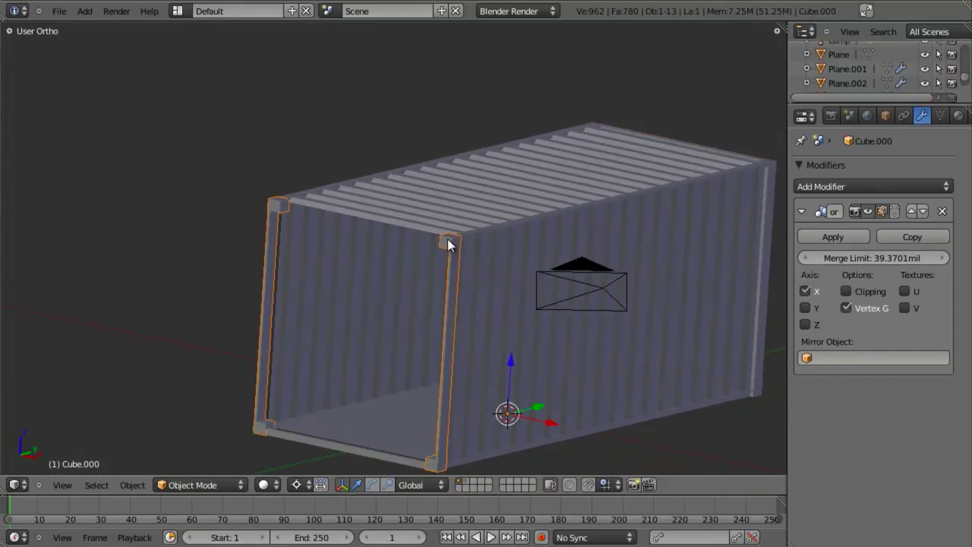
key("KP_1")
key("Tab")
middle_click_drag(568, 217, 336, 265, "shift")
key("z")
scroll(498, 253, "up", 3)
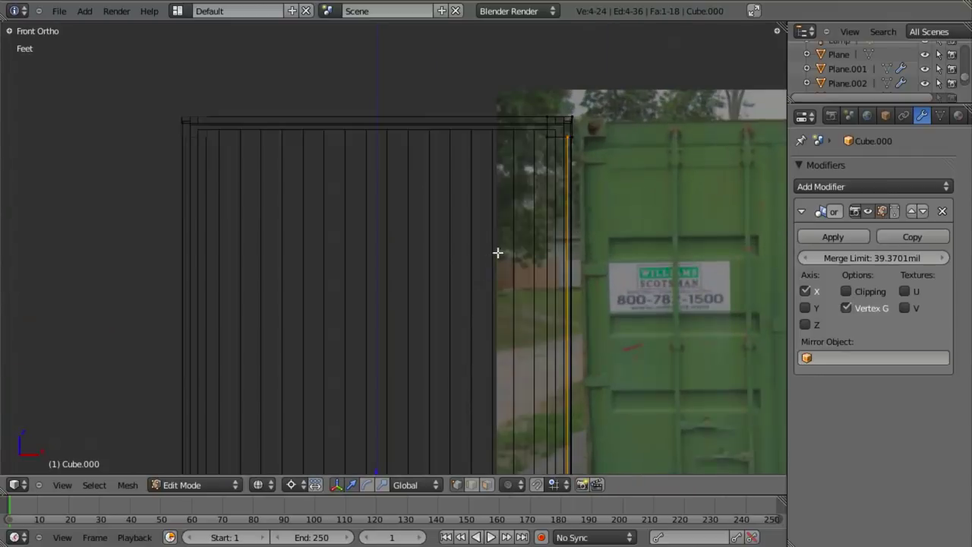
middle_click_drag(497, 253, 352, 332, "shift")
scroll(410, 291, "up", 4)
key("a")
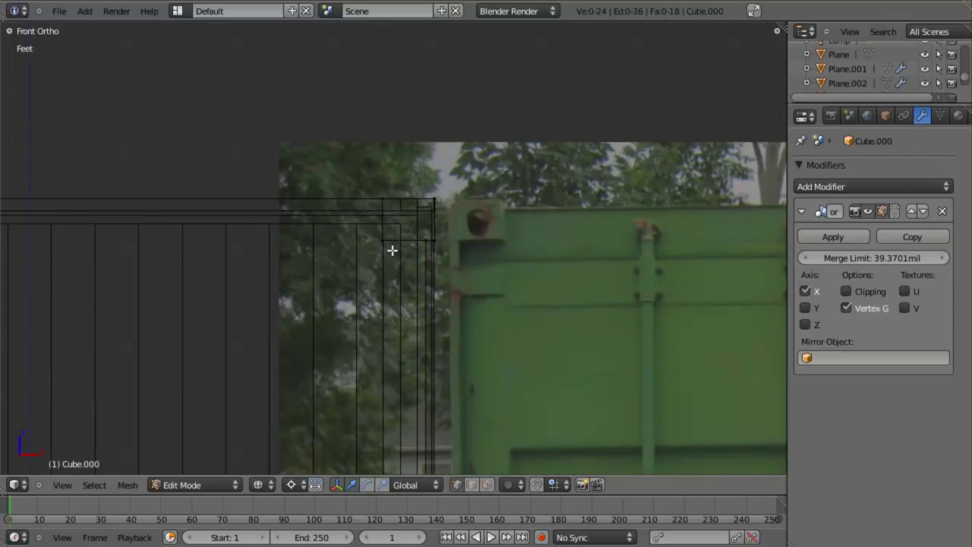
middle_click_drag(392, 250, 412, 263)
key("z")
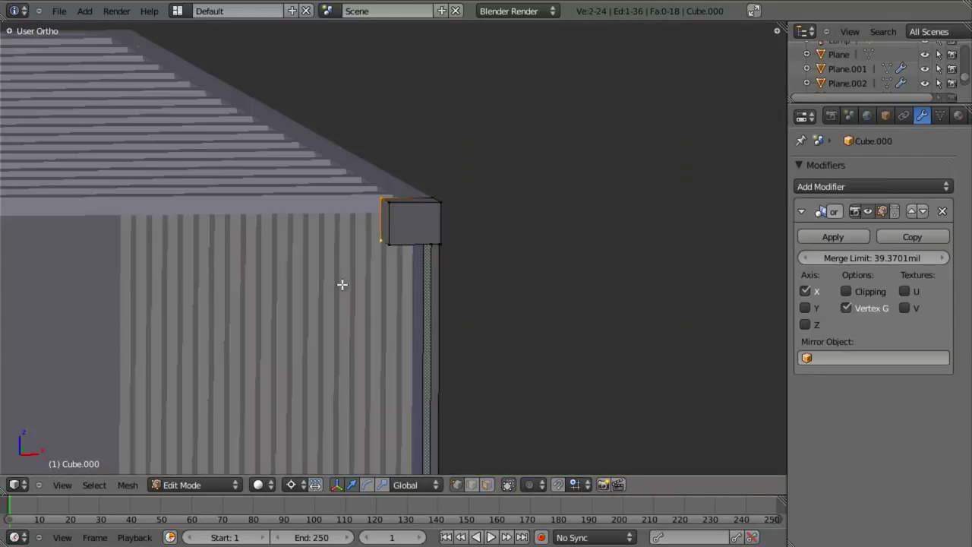
Step: Duplicate the selected corner block edge and move the copy along X to just inside the block's outer side
key("KP_1")
scroll(401, 309, "down", 7)
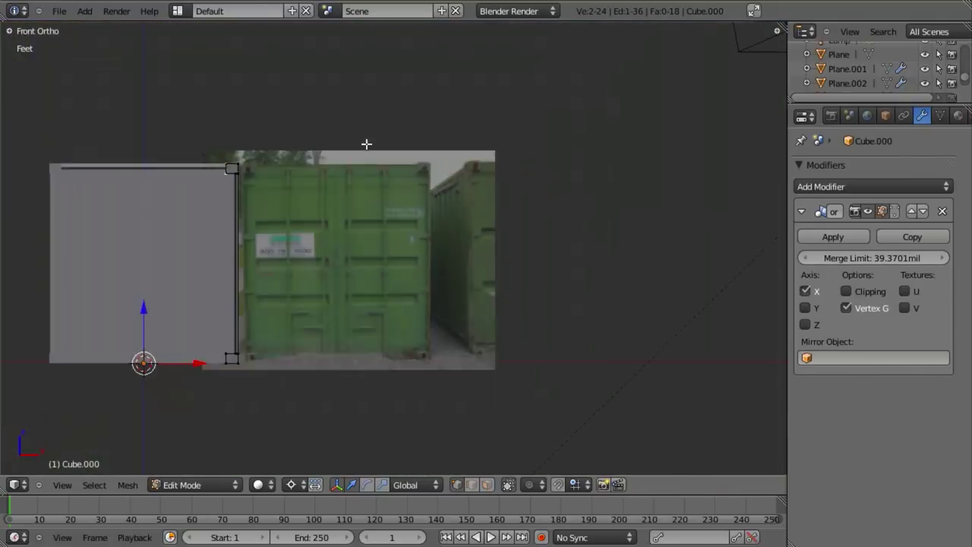
scroll(441, 325, "up", 6)
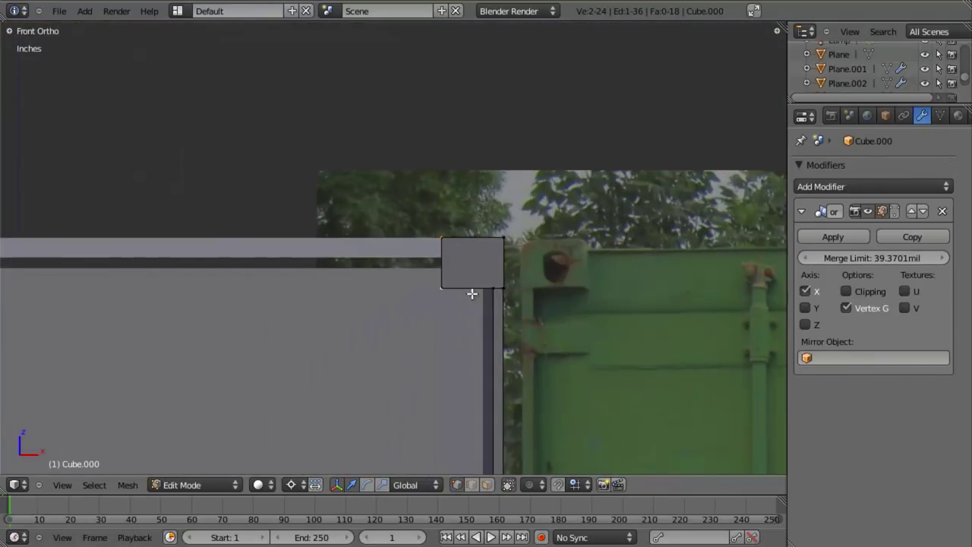
key("z")
key("g")
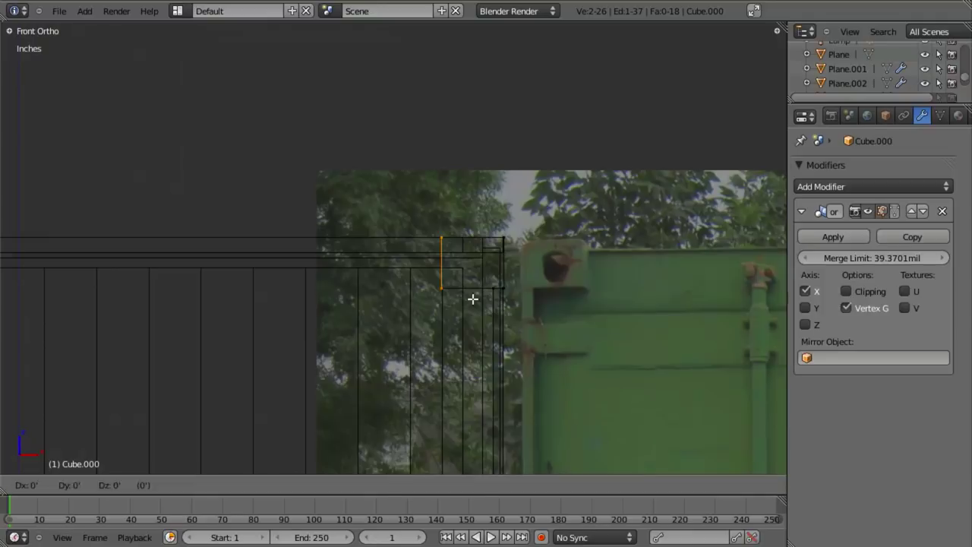
key("x")
left_click(516, 302)
scroll(542, 332, "up", 5)
key("g")
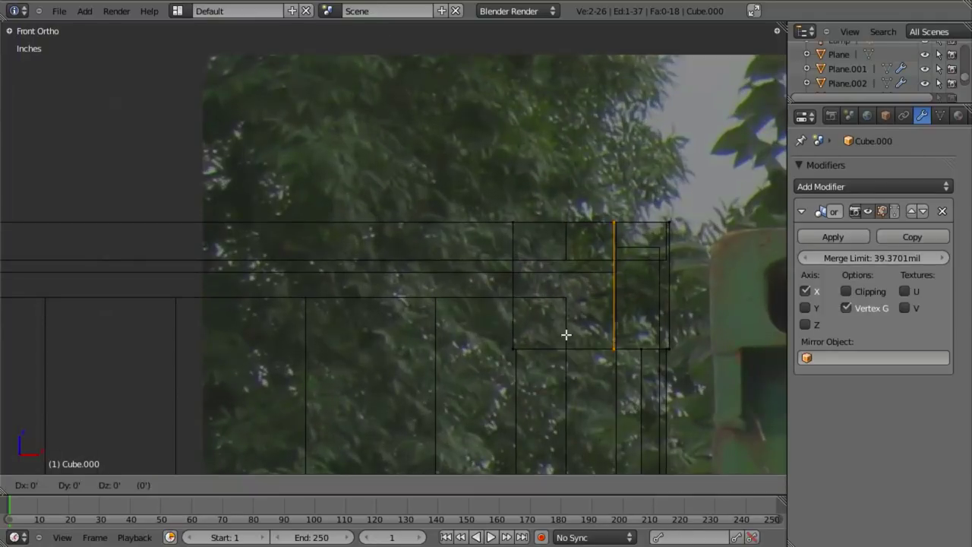
left_click(608, 332)
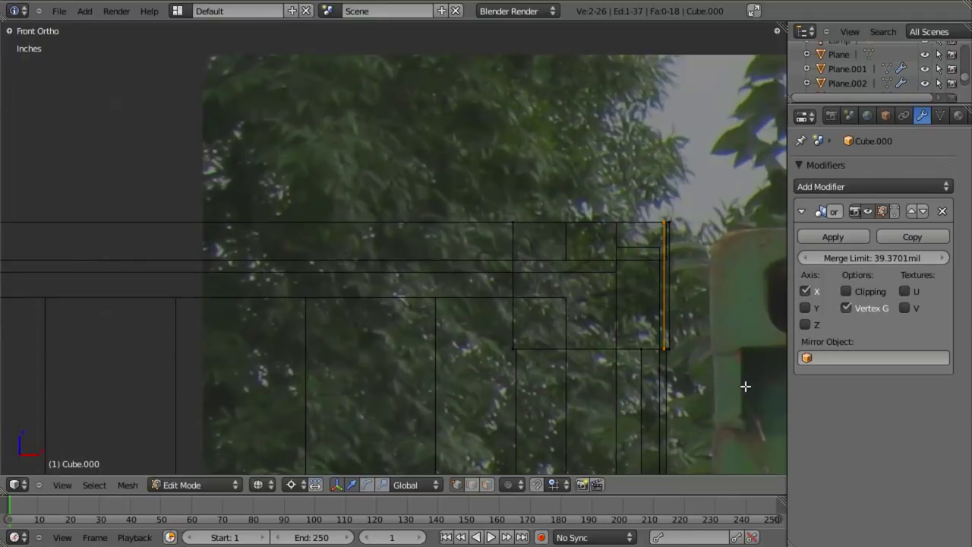
Step: Lower the duplicated edge along Z so that its upper end sits slightly below the corner block's top
middle_click_drag(744, 386, 590, 244, "shift")
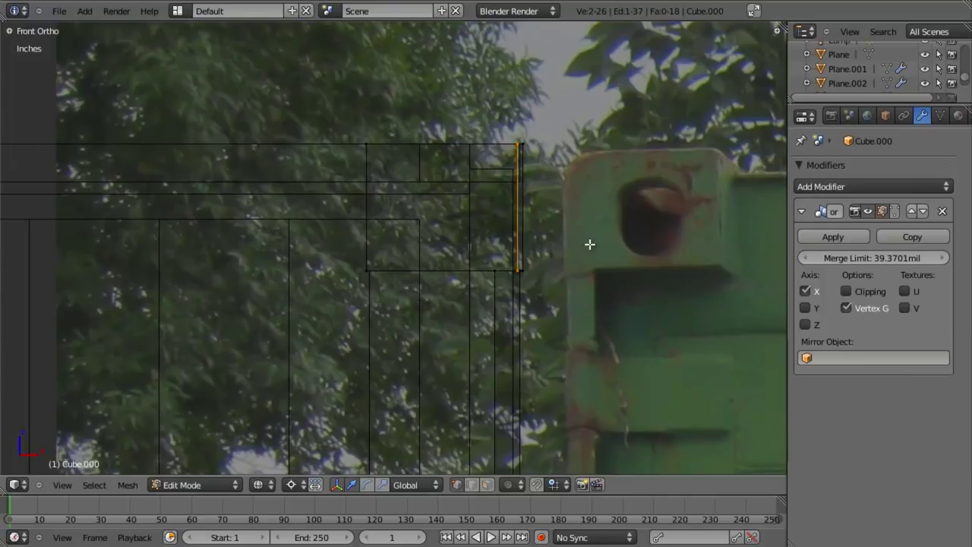
key("g")
key("z")
left_click(591, 272)
scroll(563, 310, "down", 6)
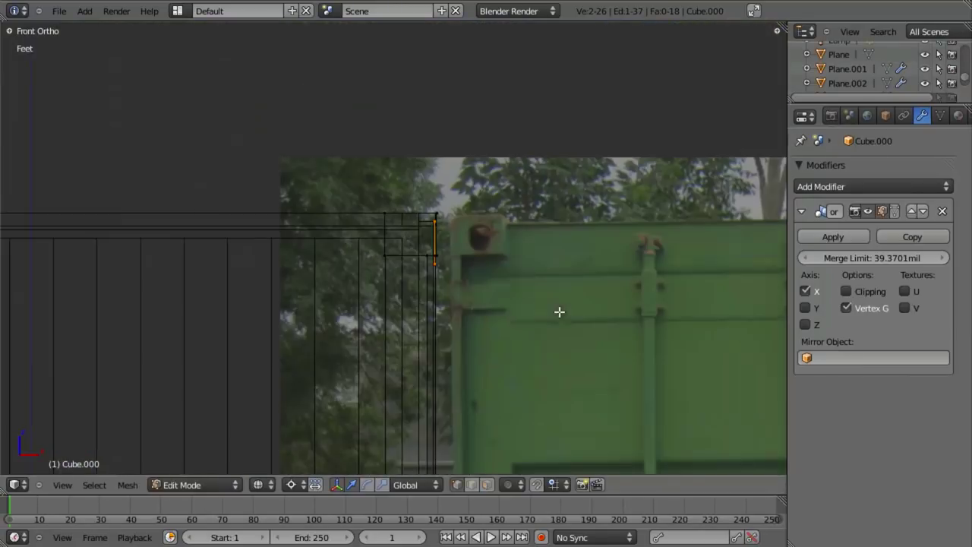
Step: Lengthen the duplicated edge by moving its lower vertex down along Z, past the underside of the corner block
scroll(439, 281, "up", 4)
key("b")
middle_click_drag(433, 254, 520, 144)
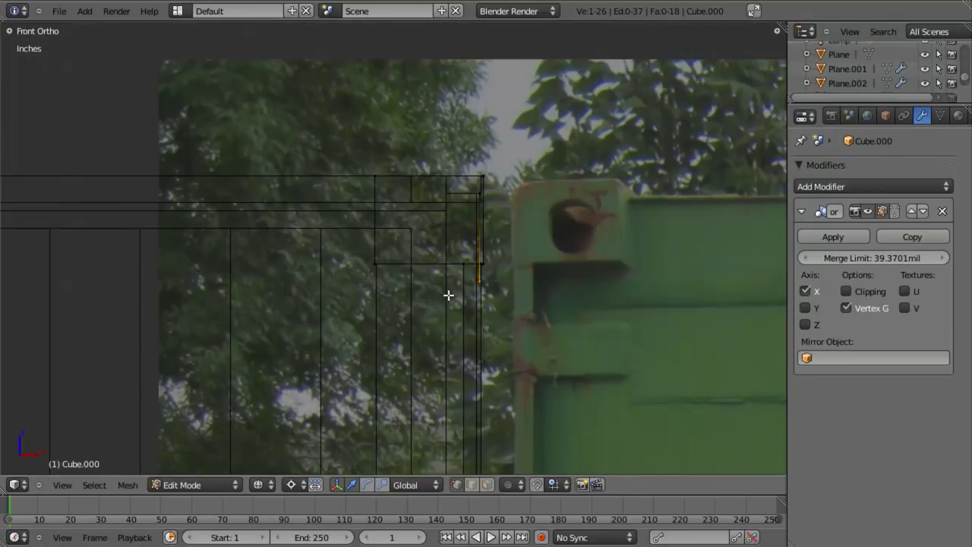
key("g")
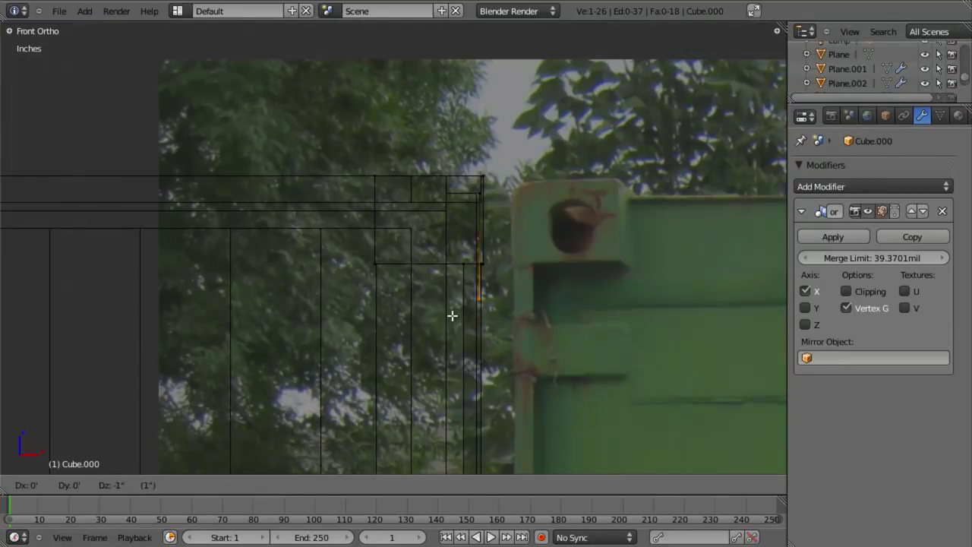
left_click(452, 299)
key("g")
left_click(483, 288)
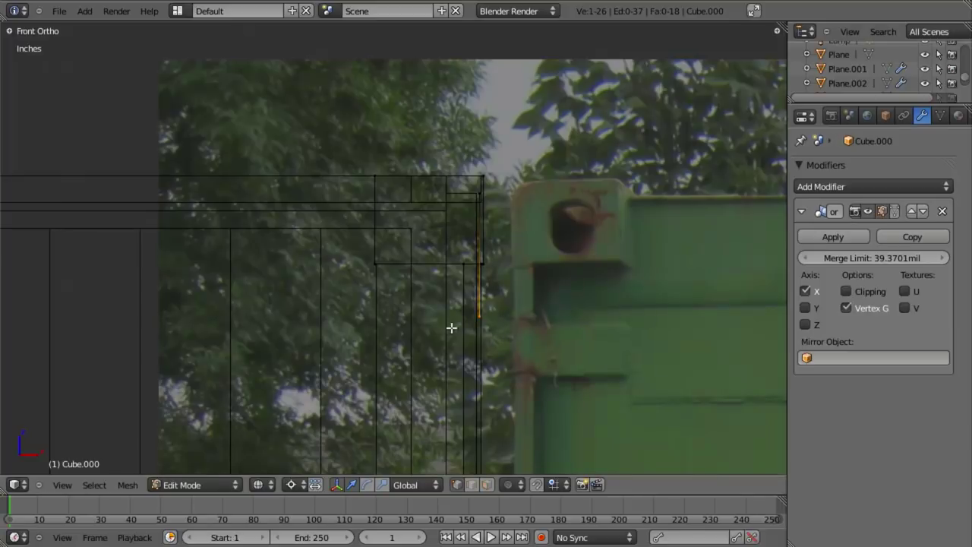
Step: Extrude the duplicated edge 1.3333 yd along negative X to the container's centre line, forming the door header face
scroll(475, 314, "down", 5)
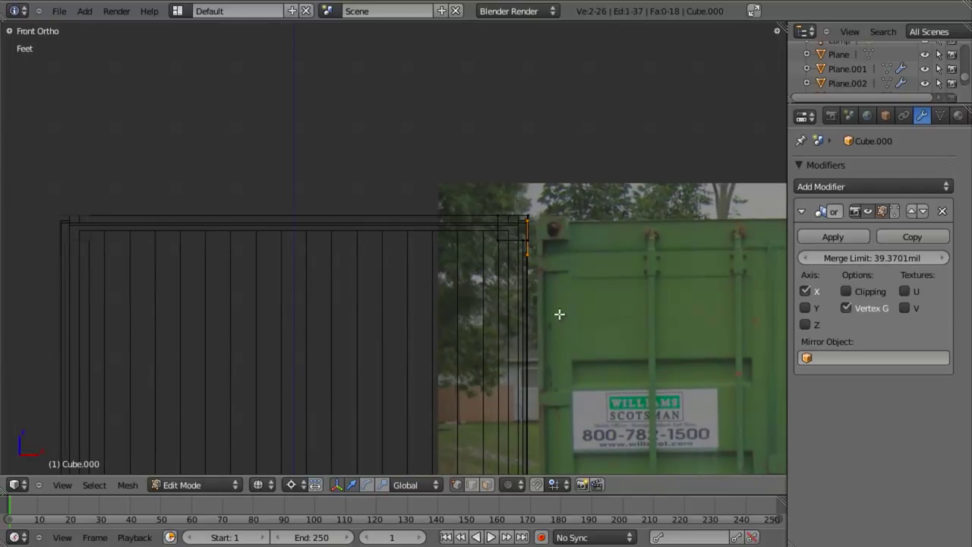
key("e")
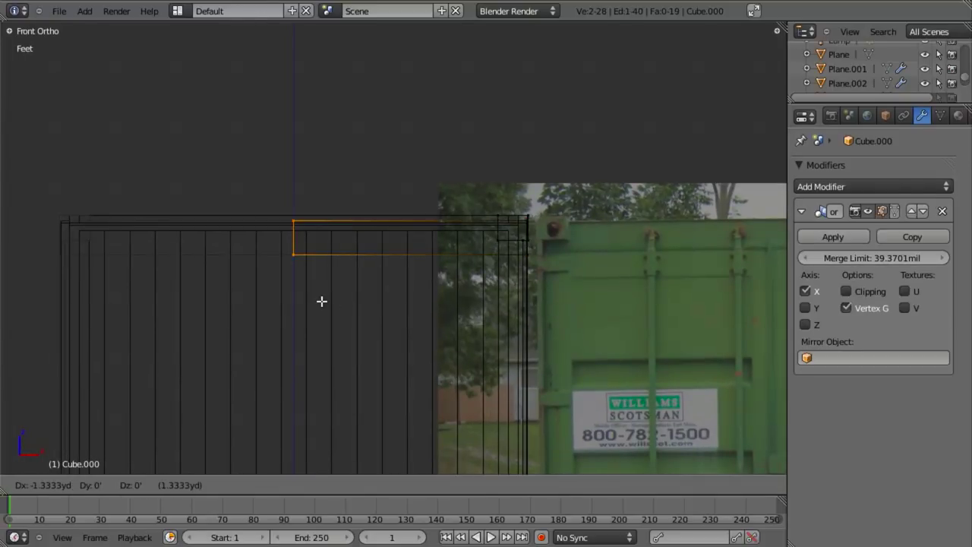
left_click(321, 301)
key("z")
scroll(358, 293, "down", 6)
scroll(363, 285, "up", 5)
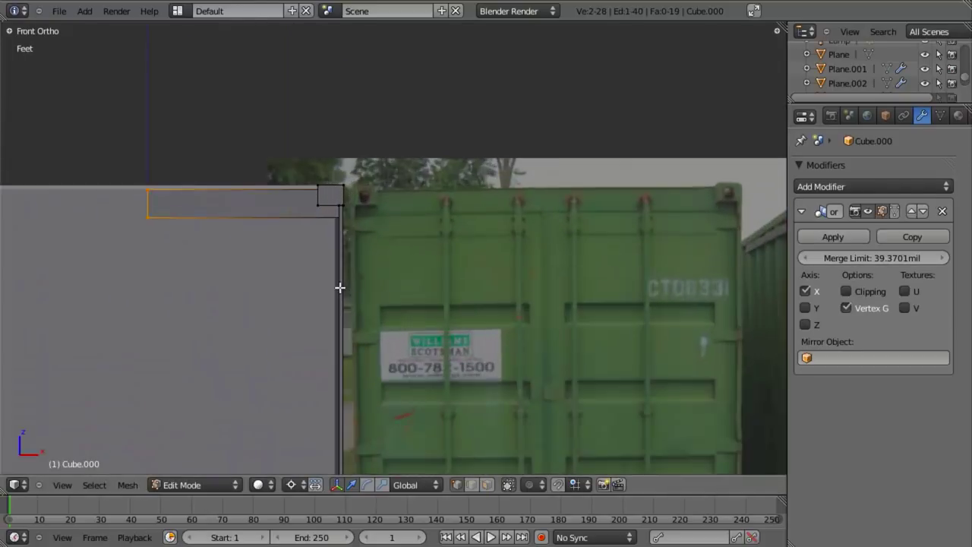
Step: Add a vertical loop cut to the door header face and slide it close to the outer end
key("z")
middle_click_drag(346, 284, 464, 330, "shift")
scroll(464, 330, "up", 1)
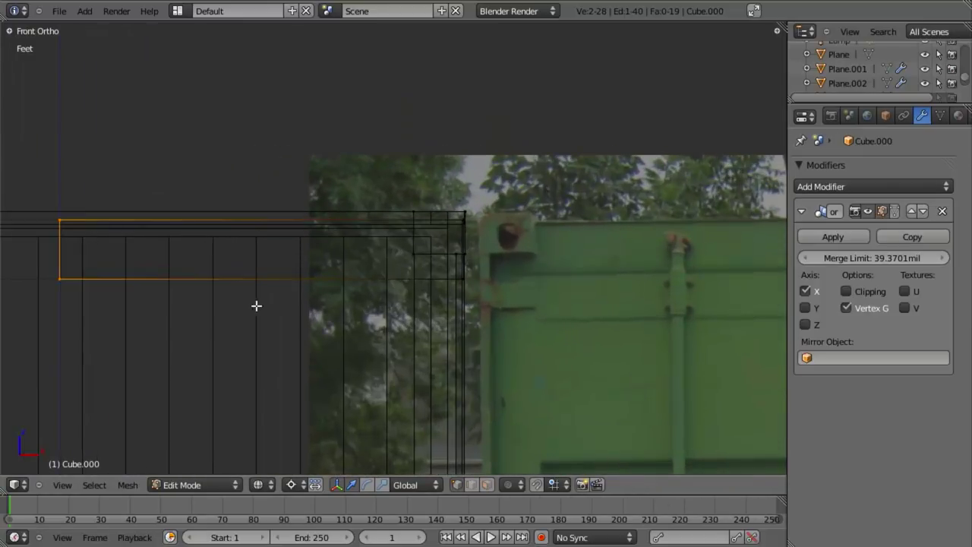
key("a")
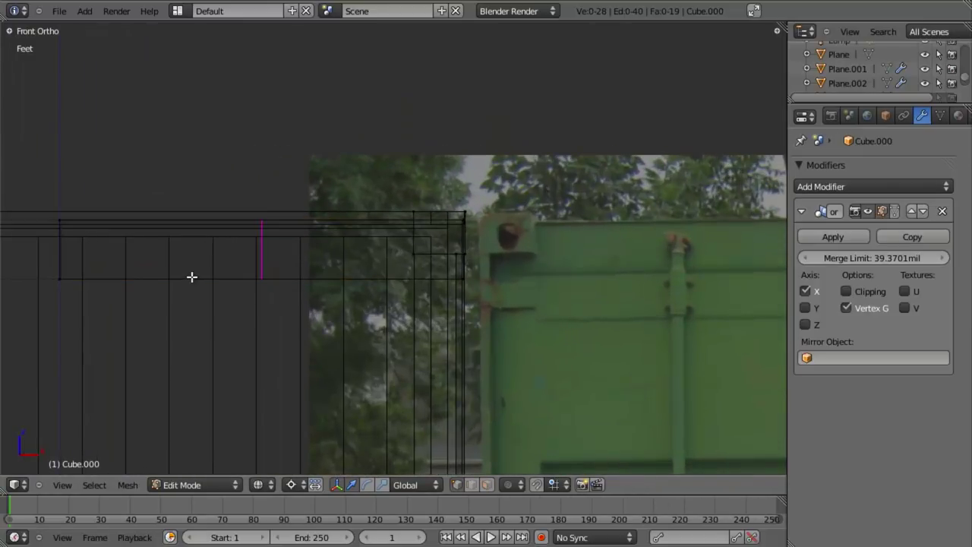
left_click(191, 277)
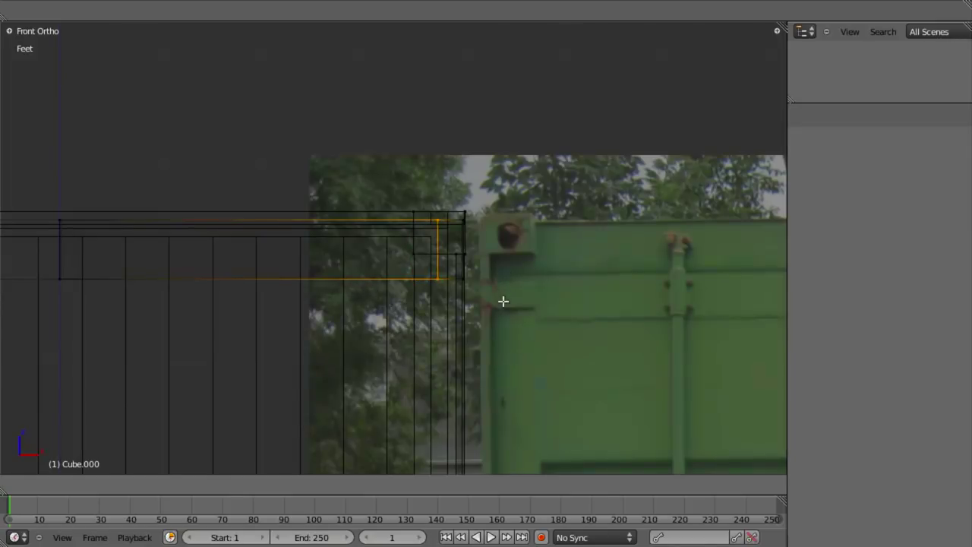
left_click(501, 349)
Step: Extrude the bottom edge of the header's narrow outer section down about 2.3 yd along Z and centre the pivot on the selection
scroll(463, 322, "down", 4)
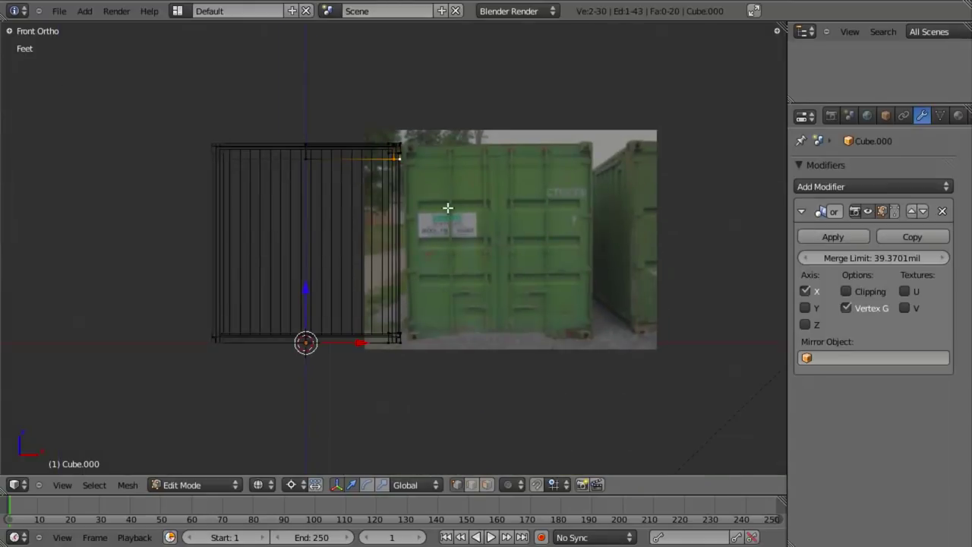
key("g")
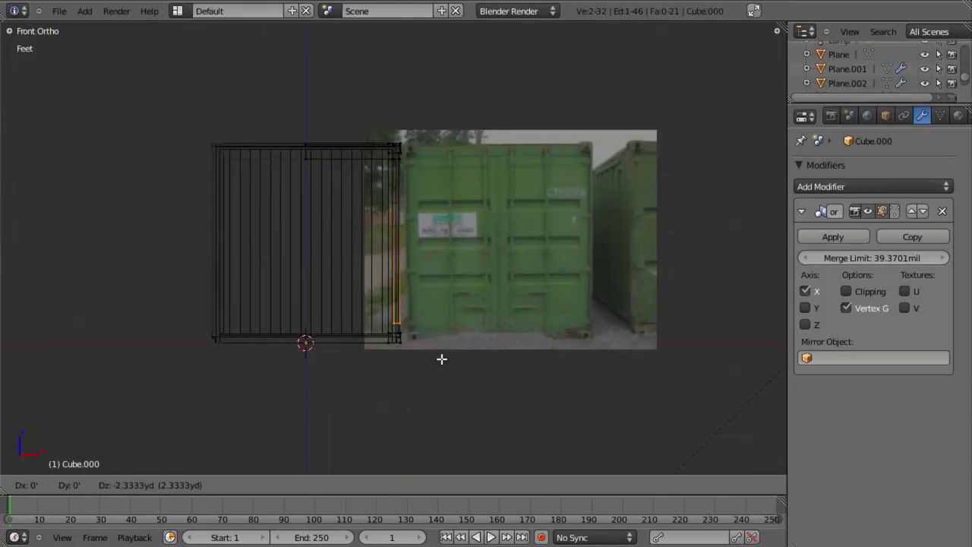
left_click(443, 354)
scroll(443, 354, "up", 5)
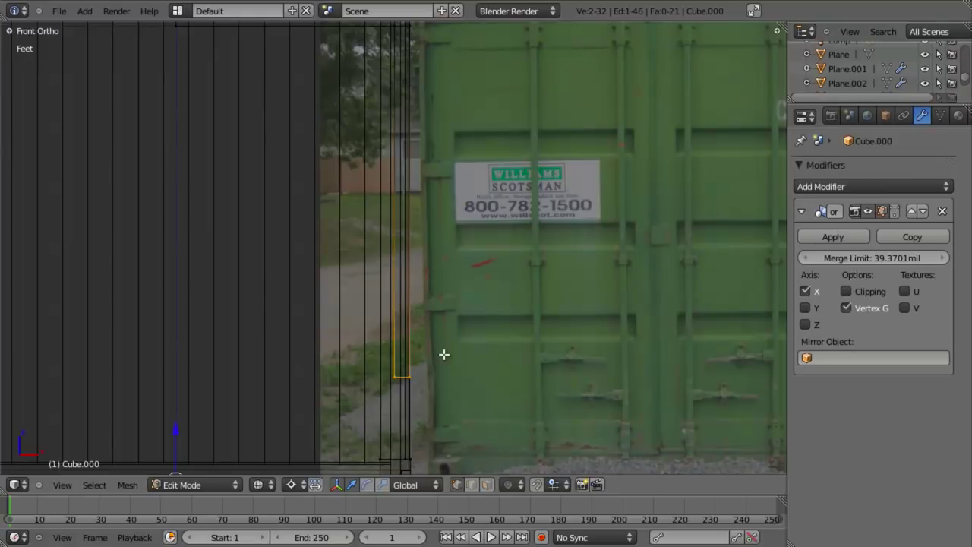
key("KP_Decimal")
scroll(444, 353, "up", 4)
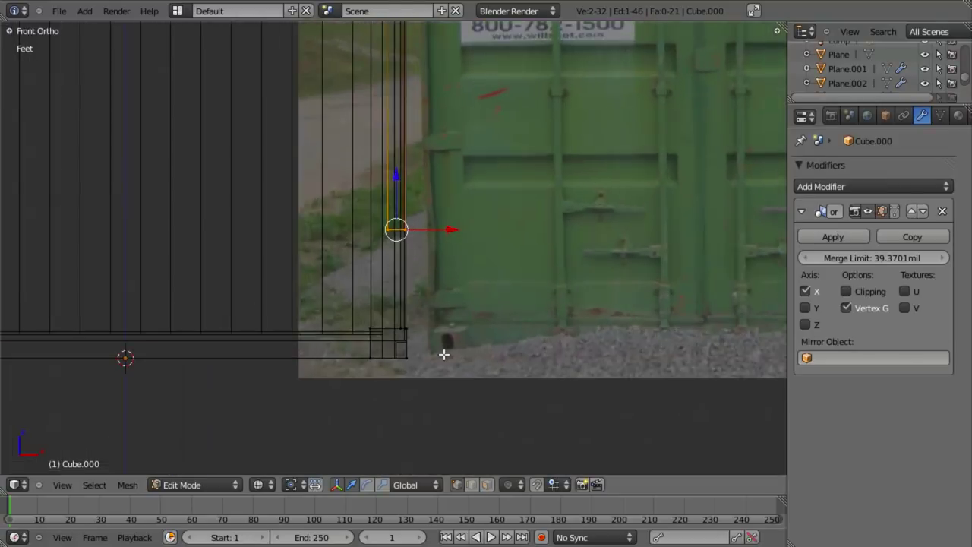
Step: Lower the side strip's bottom edge along Z to just above the bottom corner block
key("g")
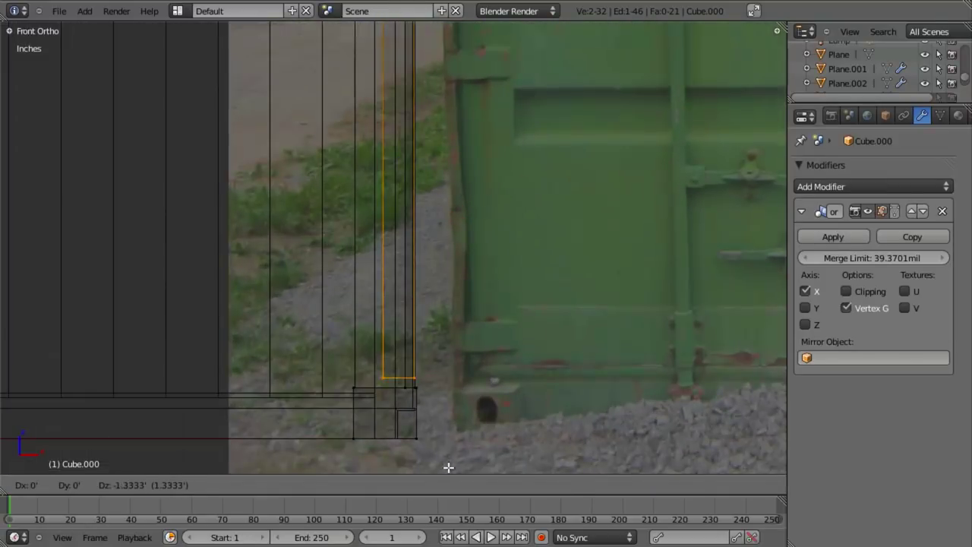
left_click(448, 467)
Step: Compare the upper corner and header with the strip's lower end and the reference photo along the whole door post
scroll(449, 448, "down", 6)
middle_click_drag(454, 109, 481, 347, "shift")
scroll(483, 350, "up", 6)
middle_click_drag(490, 152, 451, 222, "shift")
scroll(452, 221, "up", 3)
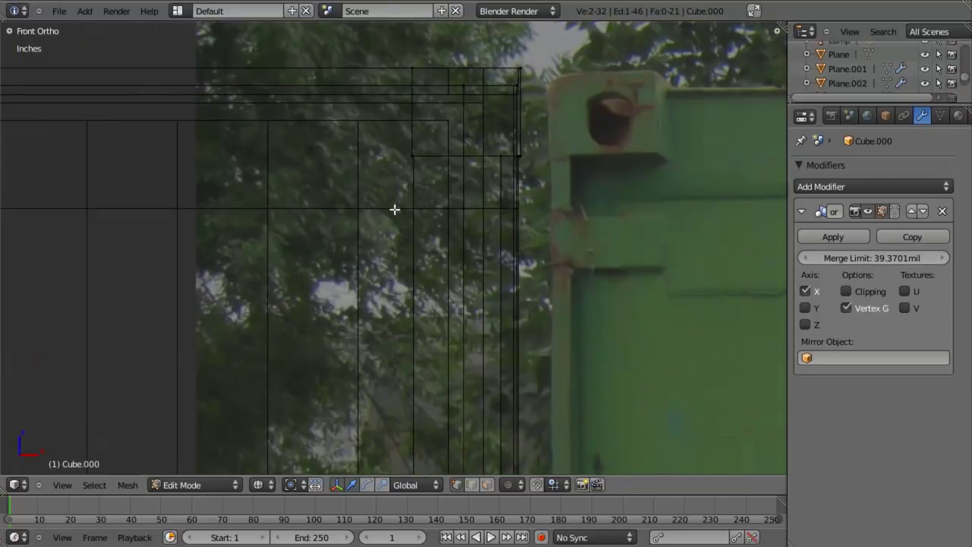
scroll(395, 209, "down", 9)
middle_click_drag(452, 356, 434, 182, "shift")
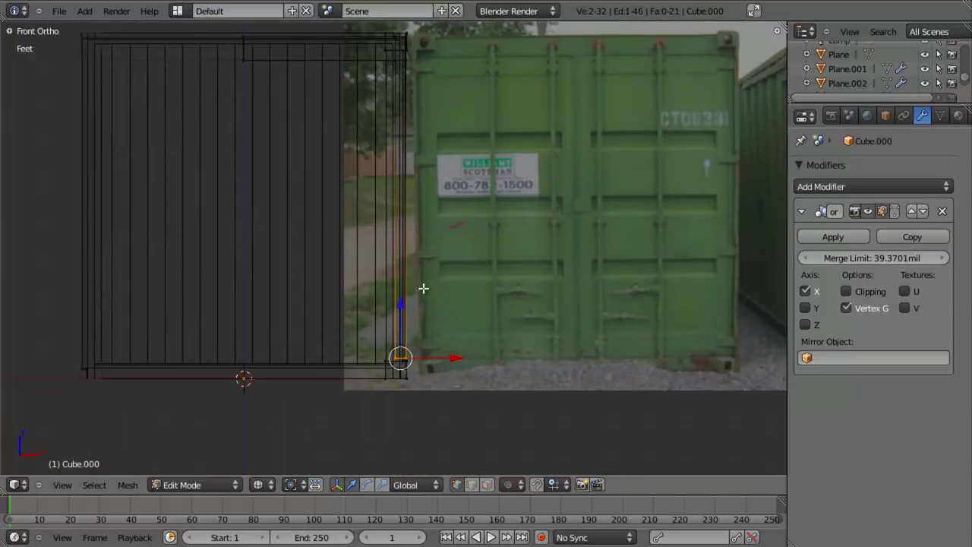
scroll(420, 409, "up", 6)
middle_click_drag(419, 410, 422, 163, "shift")
scroll(413, 298, "up", 3)
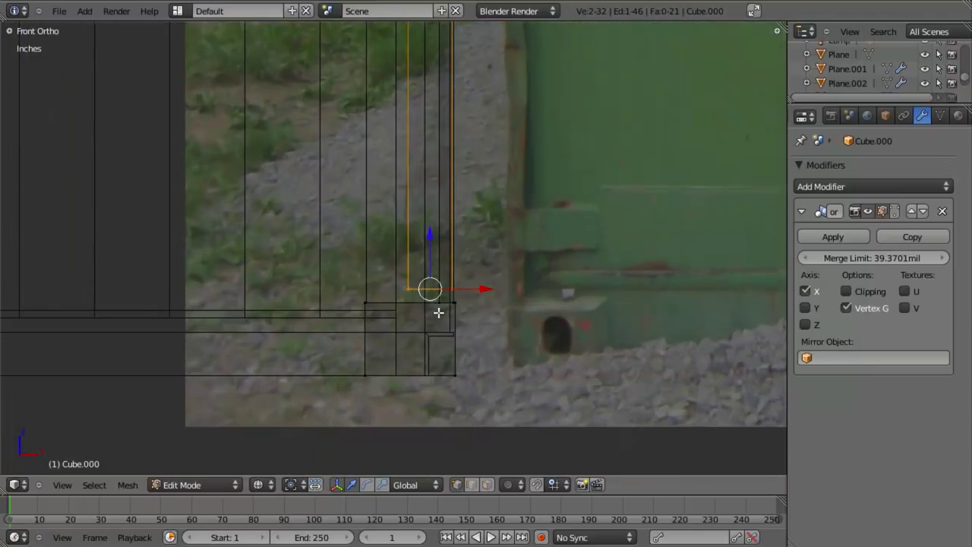
scroll(439, 310, "down", 7)
middle_click_drag(462, 129, 453, 395, "shift")
scroll(455, 365, "up", 2)
middle_click_drag(443, 162, 449, 280, "shift")
scroll(447, 278, "up", 7)
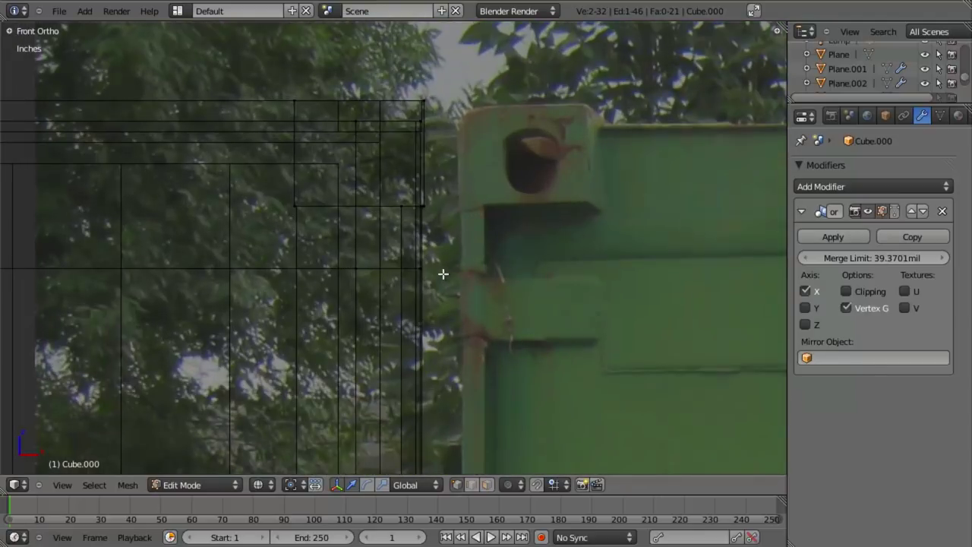
scroll(413, 211, "up", 2)
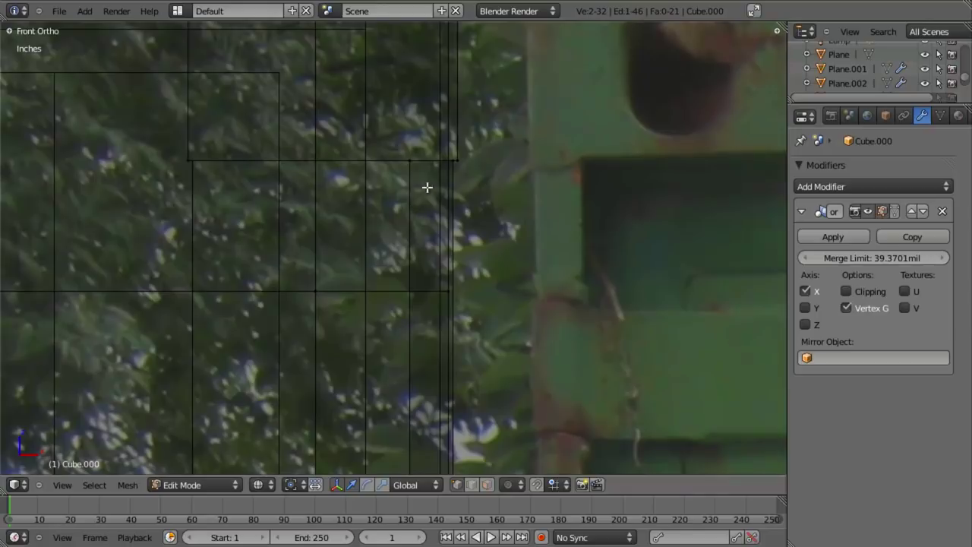
scroll(430, 194, "down", 4)
middle_click_drag(428, 412, 434, 178, "shift")
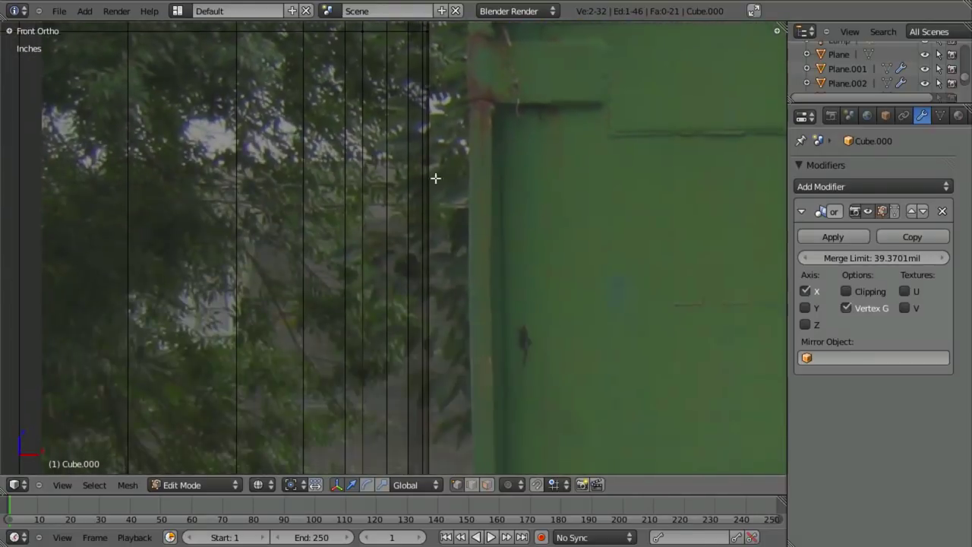
middle_click_drag(447, 257, 458, 124, "shift")
middle_click_drag(452, 322, 447, 21, "shift")
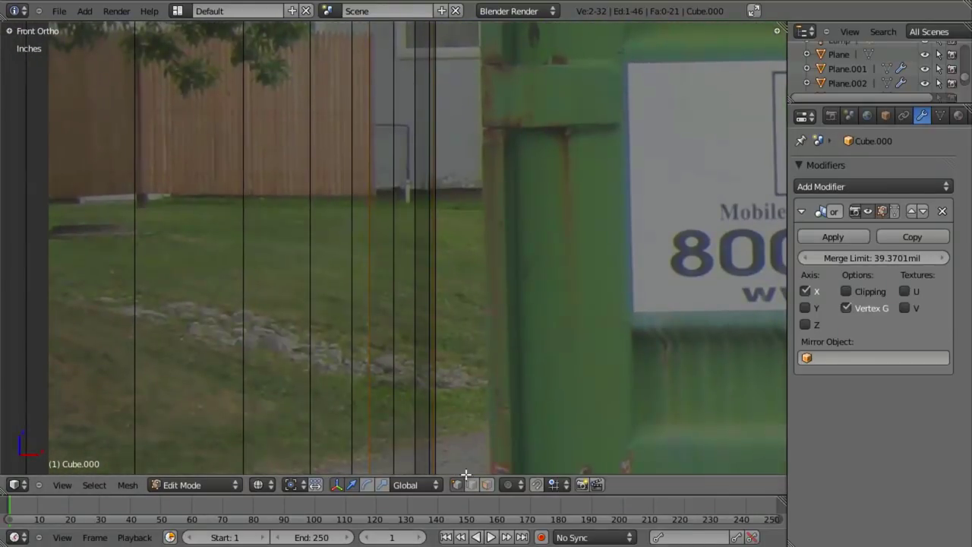
middle_click_drag(470, 439, 508, 143, "shift")
scroll(508, 148, "down", 5)
middle_click_drag(501, 364, 498, 95, "shift")
scroll(443, 234, "up", 6)
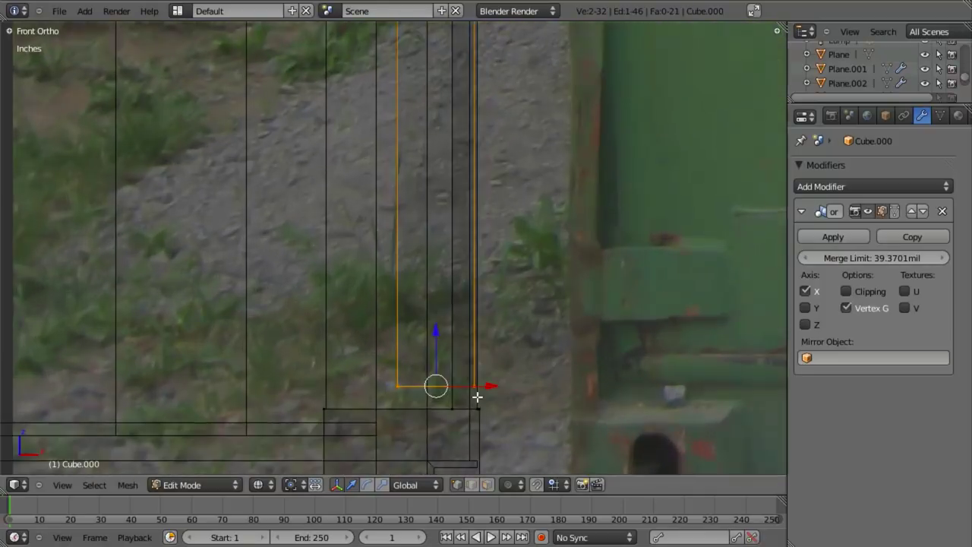
Step: Raise the strip's bottom edge along Z to about 3 in above the bottom corner block
middle_click_drag(478, 397, 465, 236, "shift")
scroll(467, 245, "up", 2)
key("g")
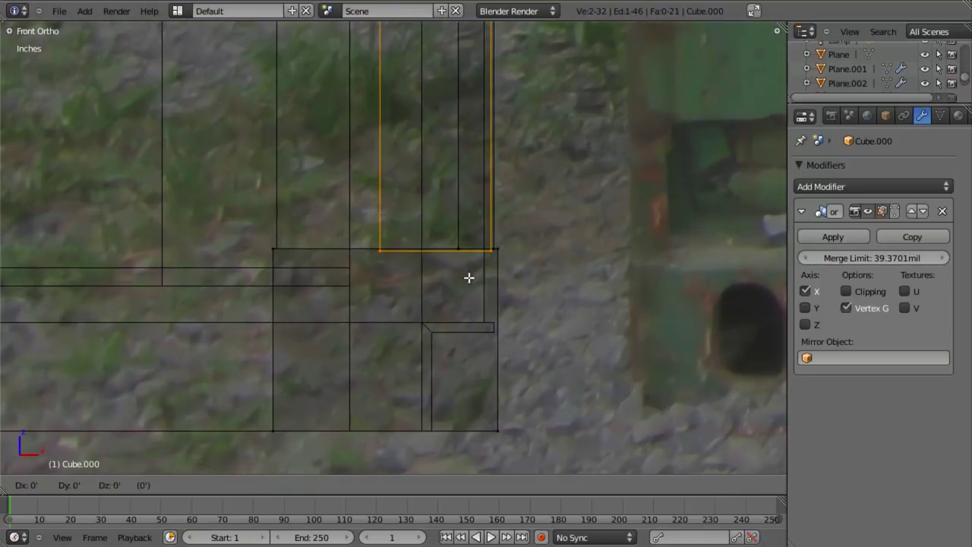
left_click(479, 161)
Step: Extrude the strip's bottom edge down along Z into the corner block, level with the lower rail line
scroll(424, 317, "down", 4)
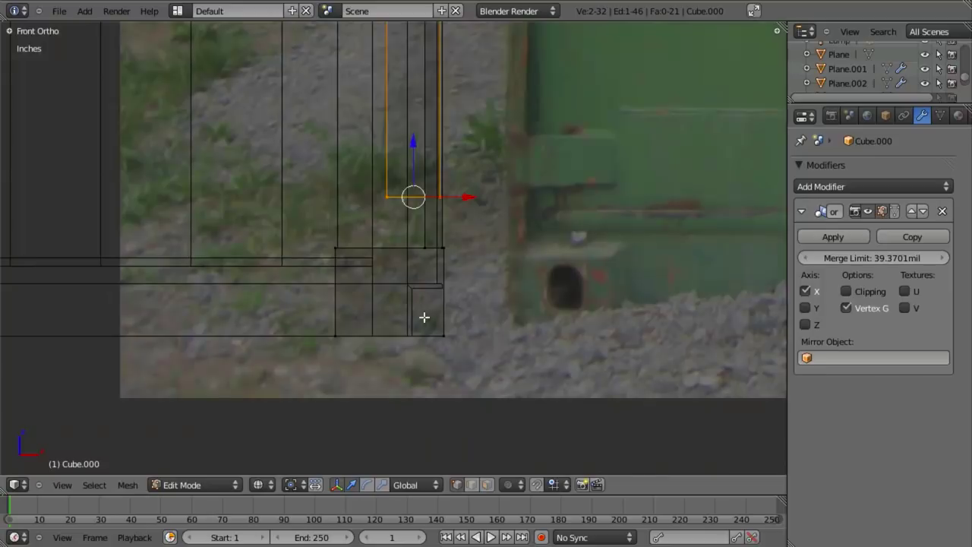
key("e")
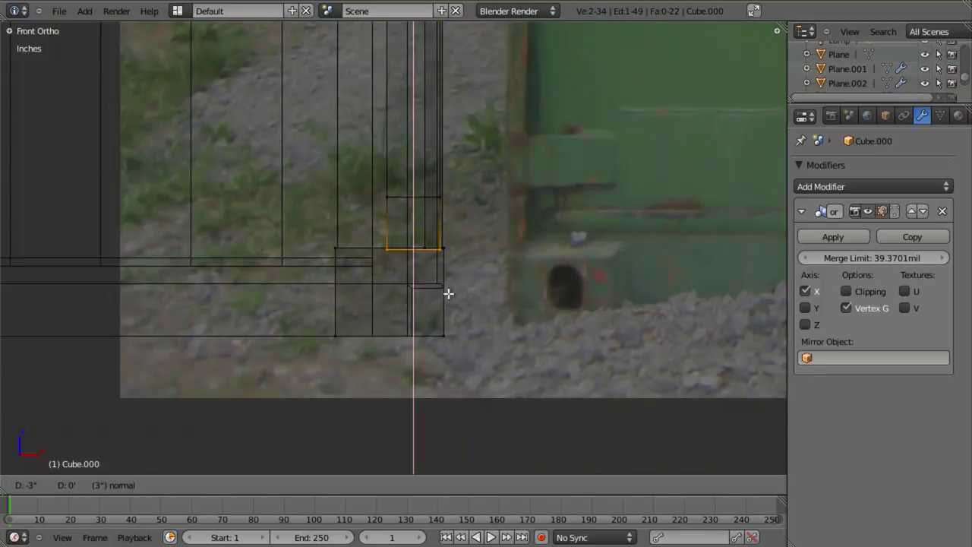
left_click(452, 332)
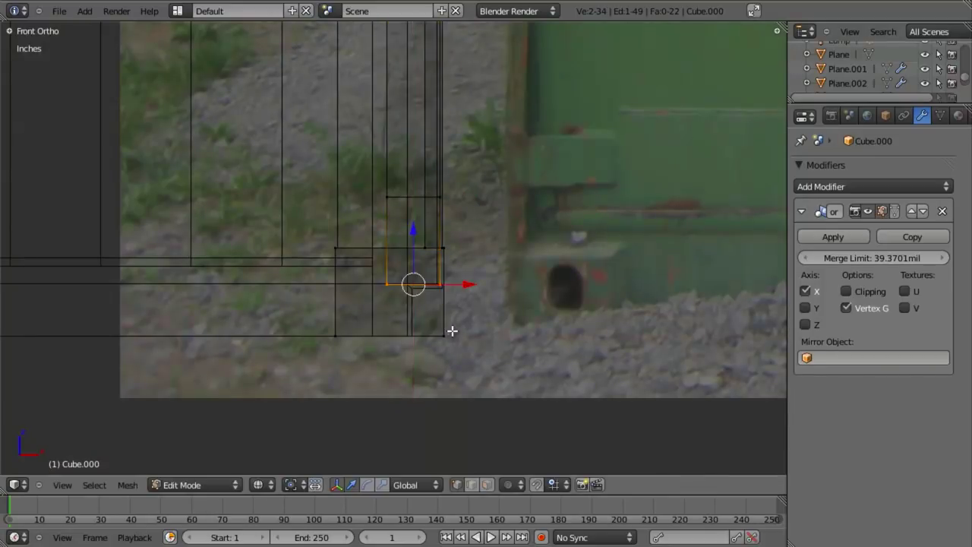
Step: Examine the new lower strip section and corner block in shaded display, from the front and at an angle
scroll(452, 332, "down", 3)
key("z")
scroll(439, 308, "up", 1)
key("z")
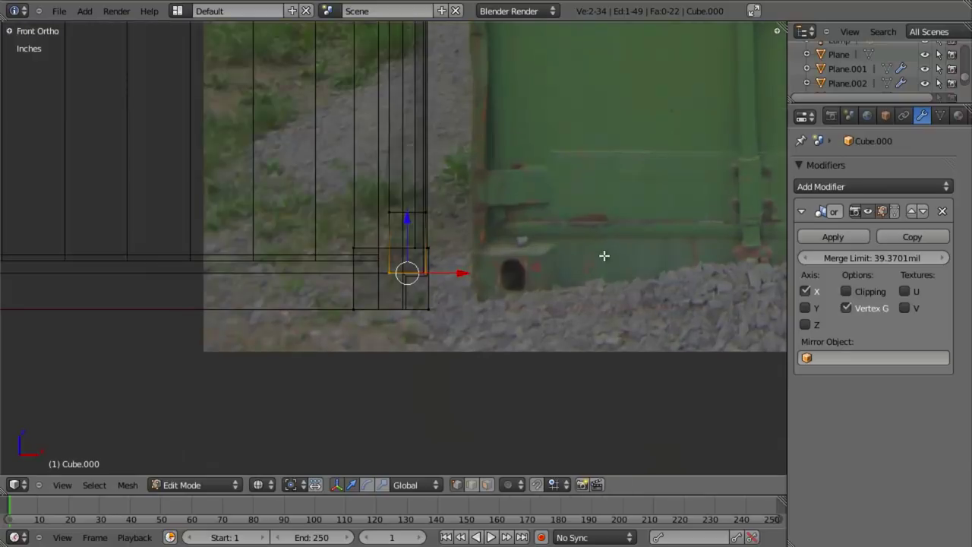
key("z")
mouse_move(362, 276)
middle_mouse_down()
mouse_move(354, 288)
mouse_move(408, 319)
mouse_move(428, 292)
middle_mouse_up()
key("z")
key("z")
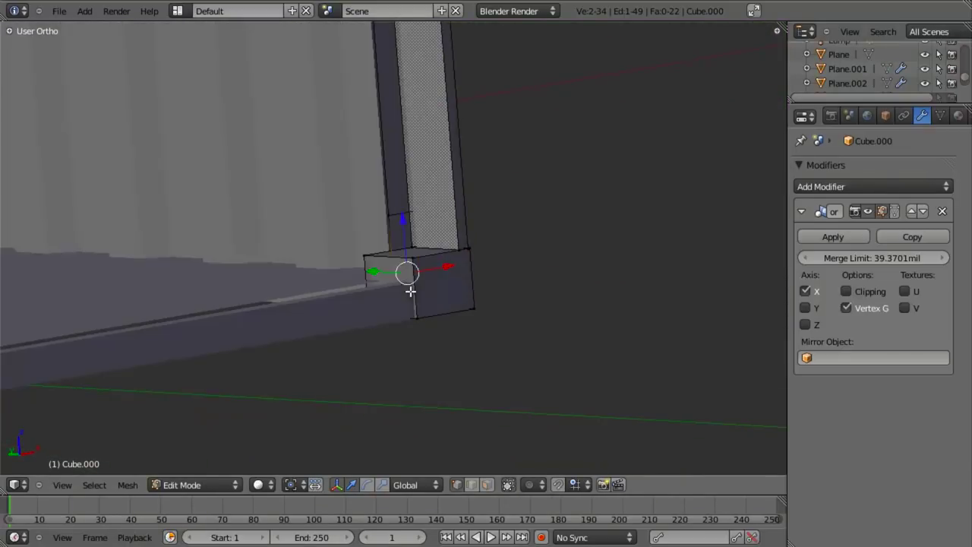
key("KP_1")
scroll(401, 145, "down", 6)
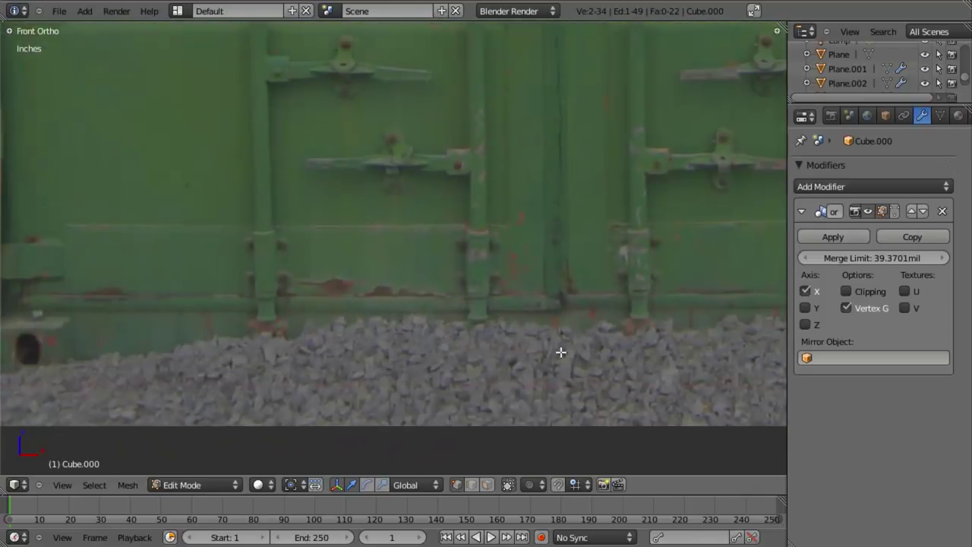
Step: Move the lower strip section's bottom edge slightly further down along Z inside the corner block
scroll(360, 249, "up", 7)
key("z")
key("g")
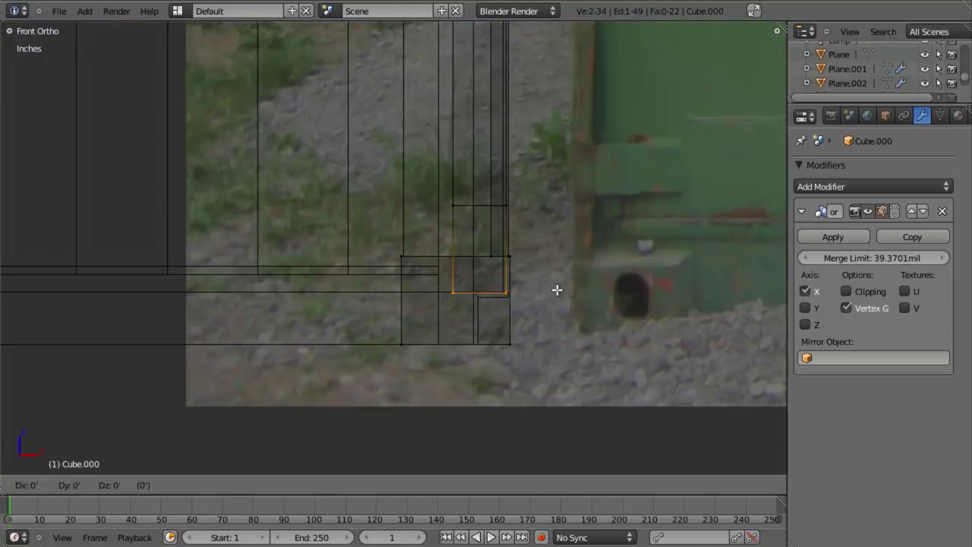
key("z")
left_click(559, 302)
Step: Extrude the inner vertical edge of the lower strip section 1 yd along negative X to form the door sill
key("a")
right_click(456, 219)
scroll(459, 319, "down", 5)
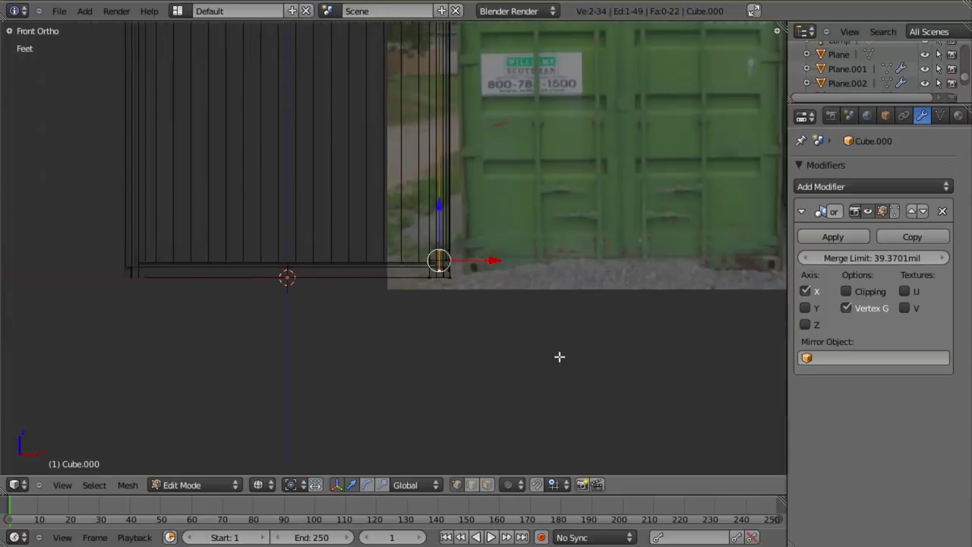
key("e")
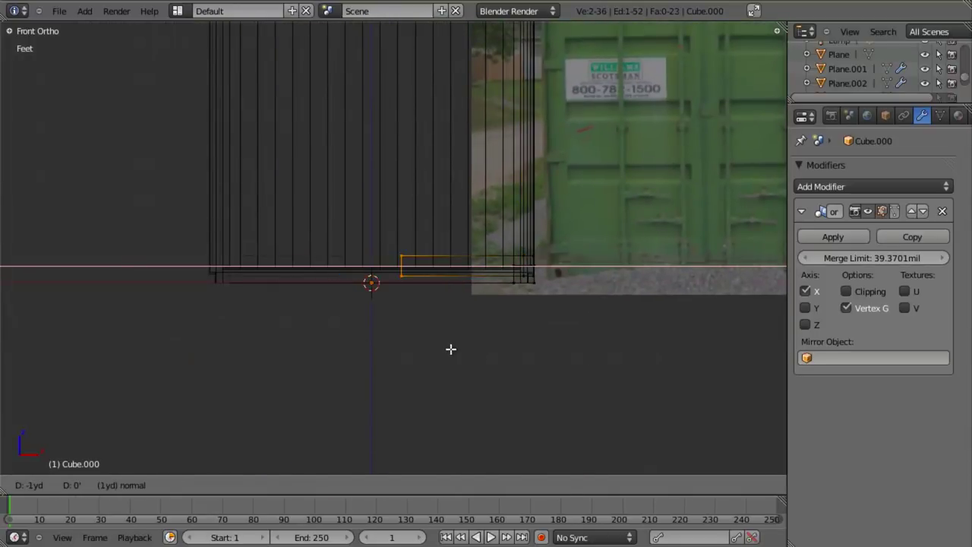
left_click(450, 350)
Step: Enable clipping on the Mirror modifier and move the sill's inner edge along X onto the container's centre line
scroll(460, 312, "up", 4)
key("g")
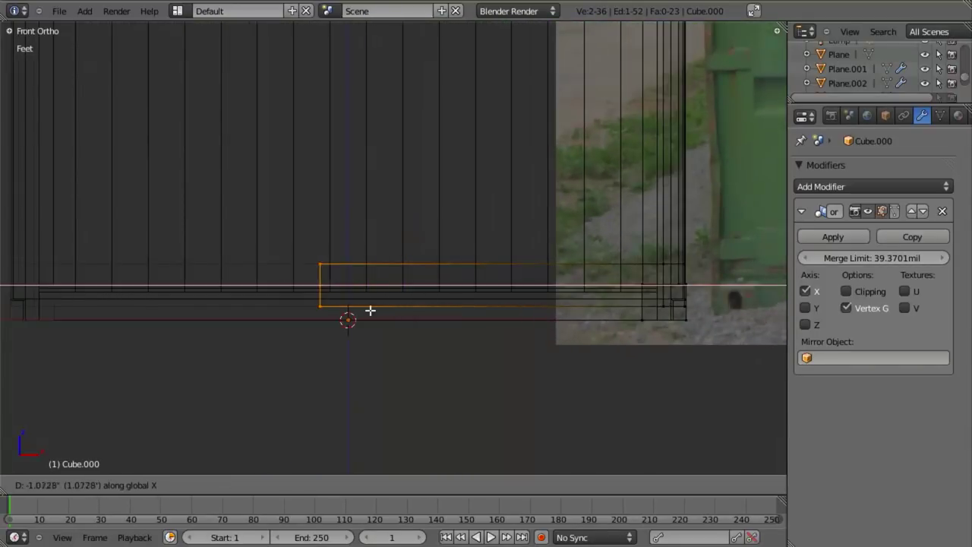
right_click(383, 317)
key("g")
key("x")
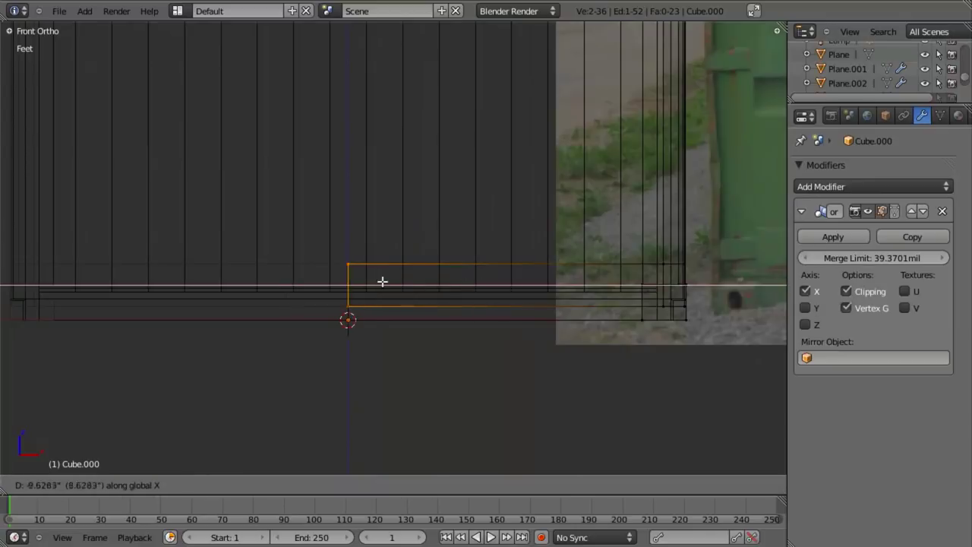
left_click(383, 283)
Step: Move the header's inner vertical edge along X so it clips to the mirror centre line
middle_click_drag(419, 76, 438, 448, "shift")
middle_click_drag(401, 35, 403, 190, "shift")
right_click(367, 195)
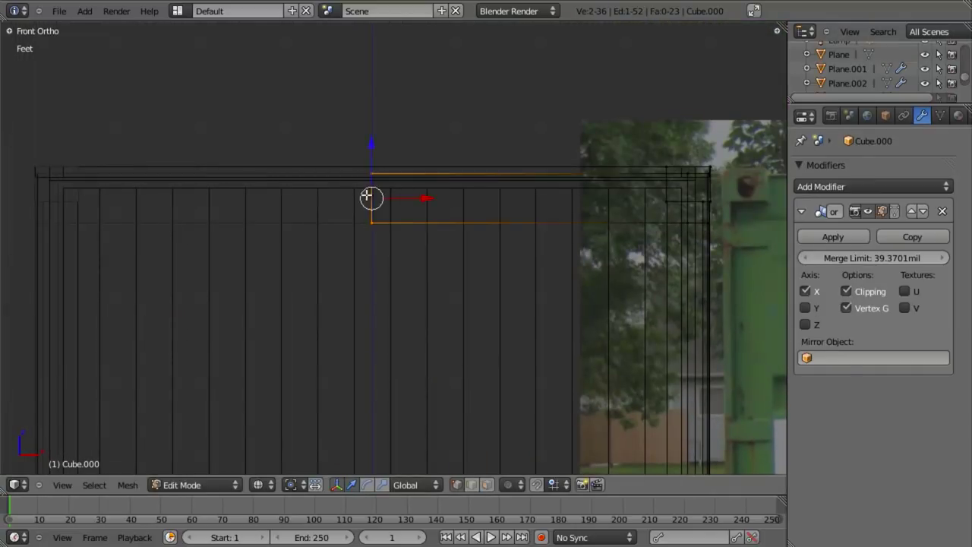
key("g")
key("x")
left_click(421, 218)
Step: Inspect the completed door-end frame in shaded Object Mode from the front and from several angles
key("z")
scroll(534, 355, "down", 3)
scroll(532, 354, "down", 3)
key("Tab")
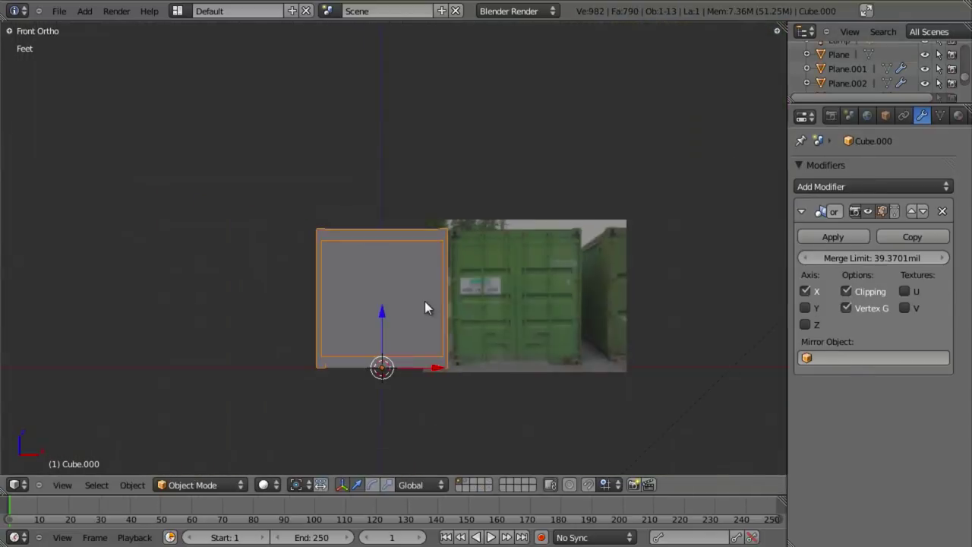
middle_click_drag(426, 306, 397, 329)
scroll(397, 331, "up", 4)
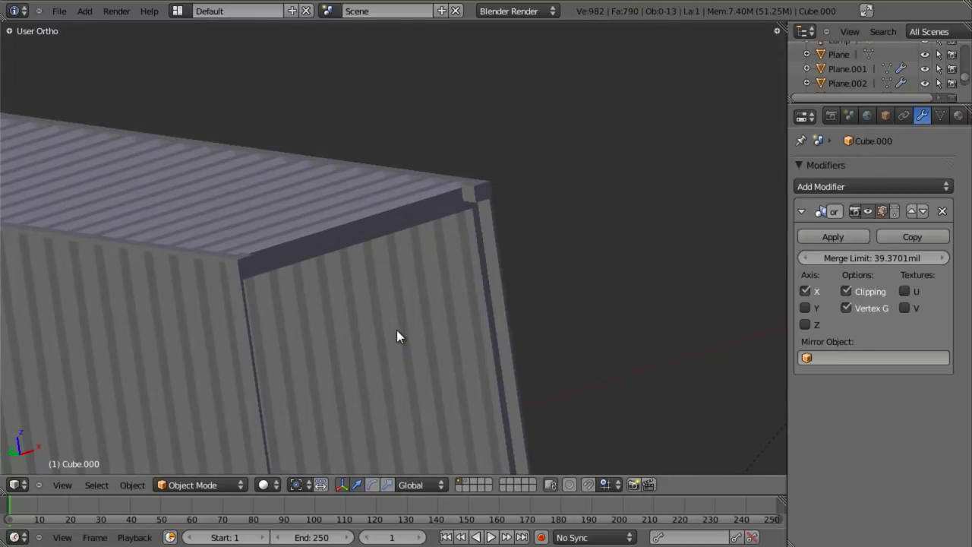
key("KP_1")
middle_click_drag(309, 265, 388, 292, "shift")
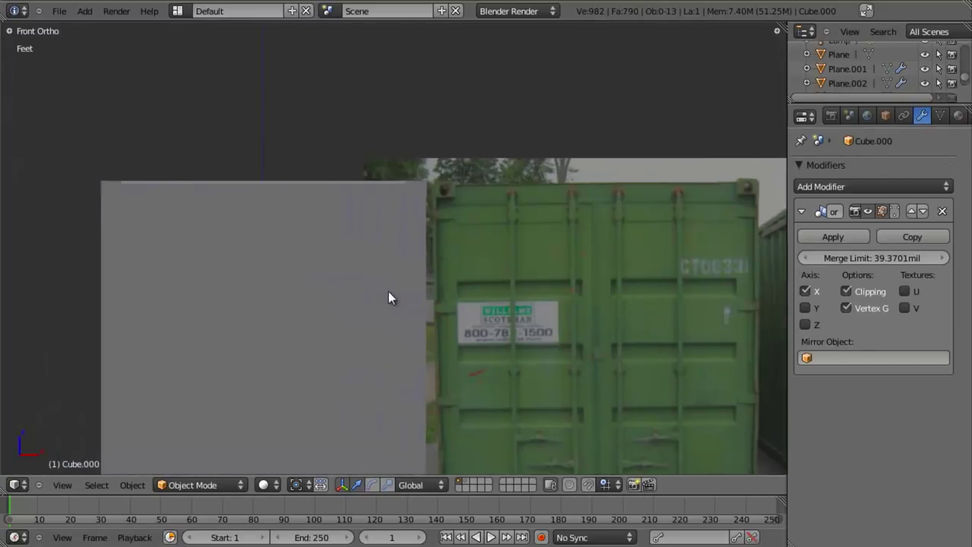
scroll(301, 280, "down", 2)
middle_click_drag(301, 280, 555, 336)
scroll(476, 296, "up", 3)
right_click(464, 273)
scroll(515, 292, "up", 2)
middle_click_drag(341, 255, 263, 247, "shift")
scroll(505, 282, "up", 3)
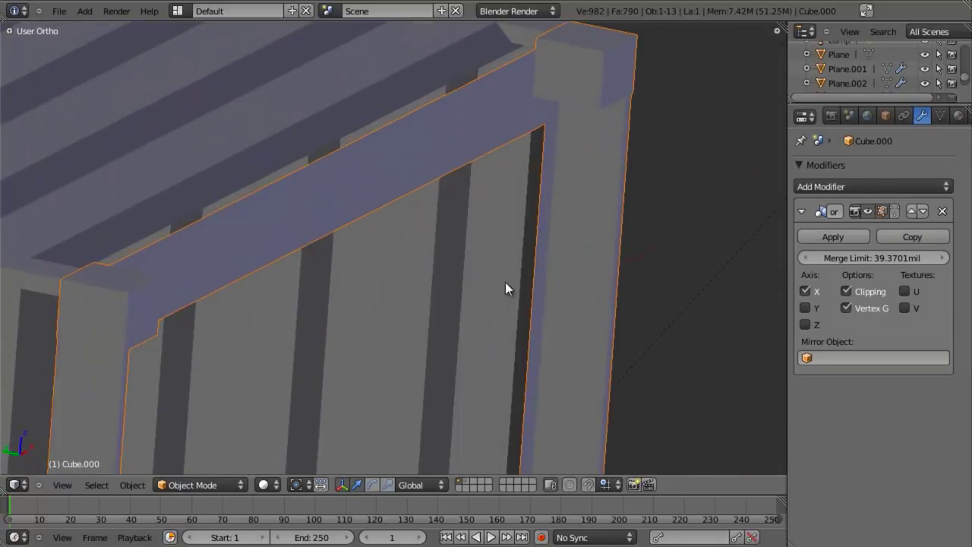
middle_click_drag(505, 282, 537, 284)
scroll(525, 279, "down", 4)
Step: Select all linked faces of the door frame and move them along negative Y to the corner block's mid-depth
key("Tab")
key("a")
key("z")
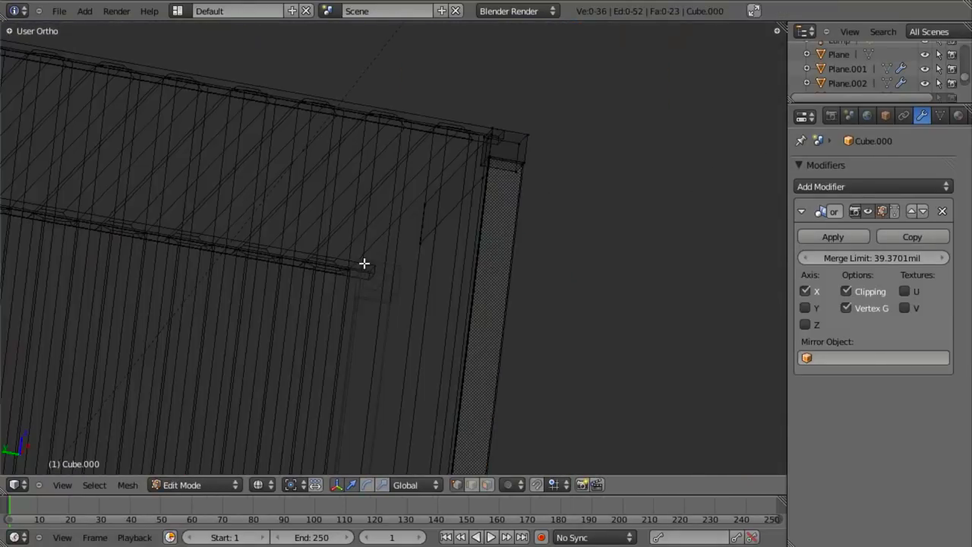
key("l")
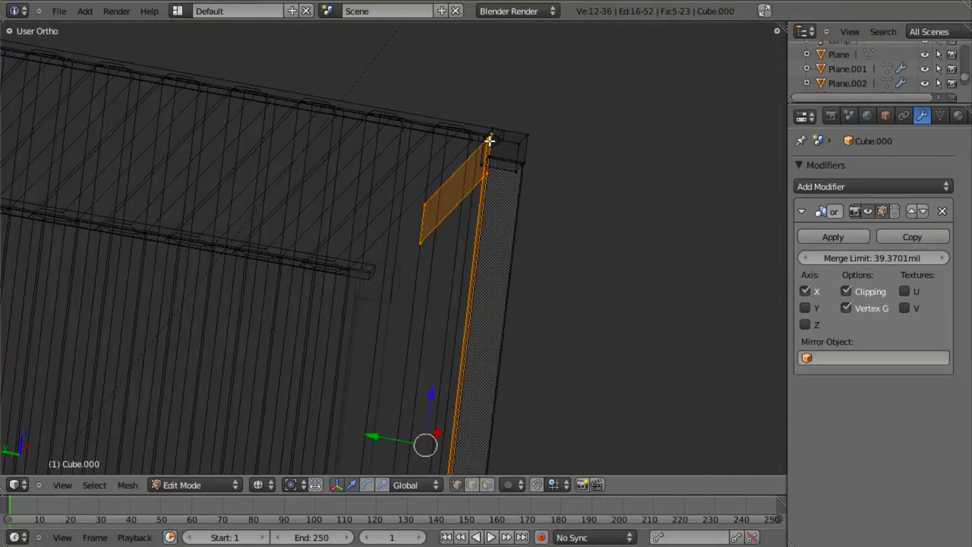
key("KP_3")
scroll(426, 210, "up", 2)
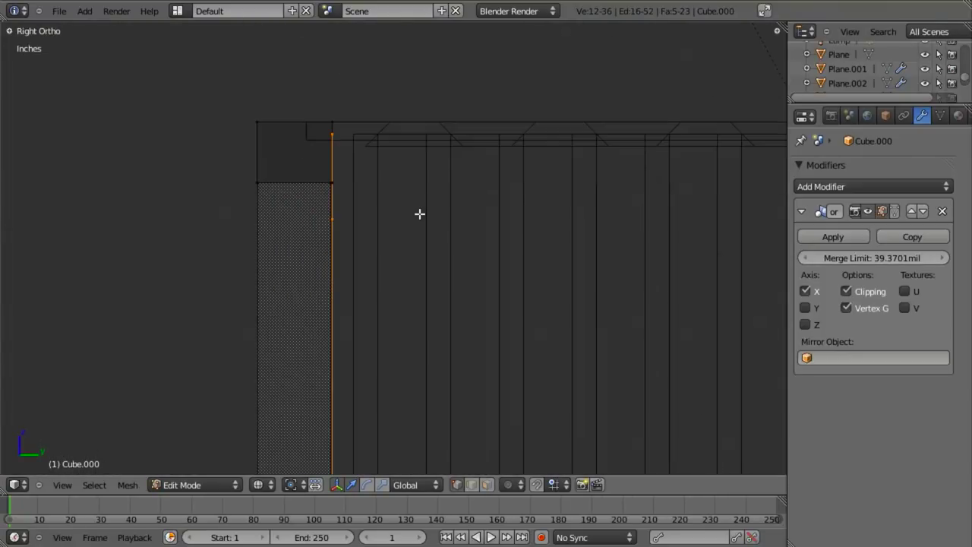
middle_click_drag(419, 213, 562, 233, "shift")
scroll(532, 232, "up", 4)
scroll(547, 160, "down", 1)
scroll(536, 185, "down", 1)
key("g")
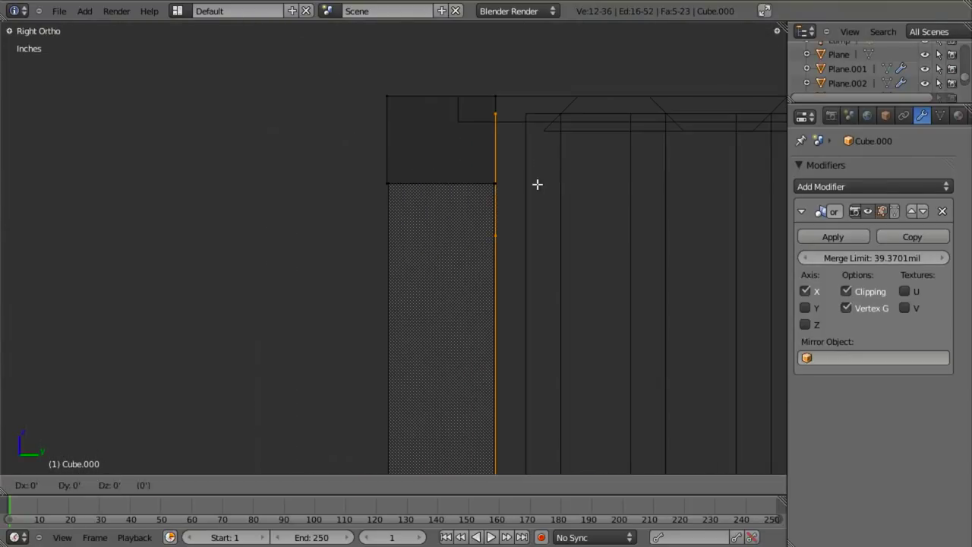
key("y")
key("minus")
key("2")
key("Return")
mouse_move(402, 217)
middle_mouse_down()
mouse_move(430, 230)
mouse_move(512, 322)
mouse_move(586, 284)
mouse_move(532, 297)
mouse_move(554, 269)
middle_mouse_up()
key("z")
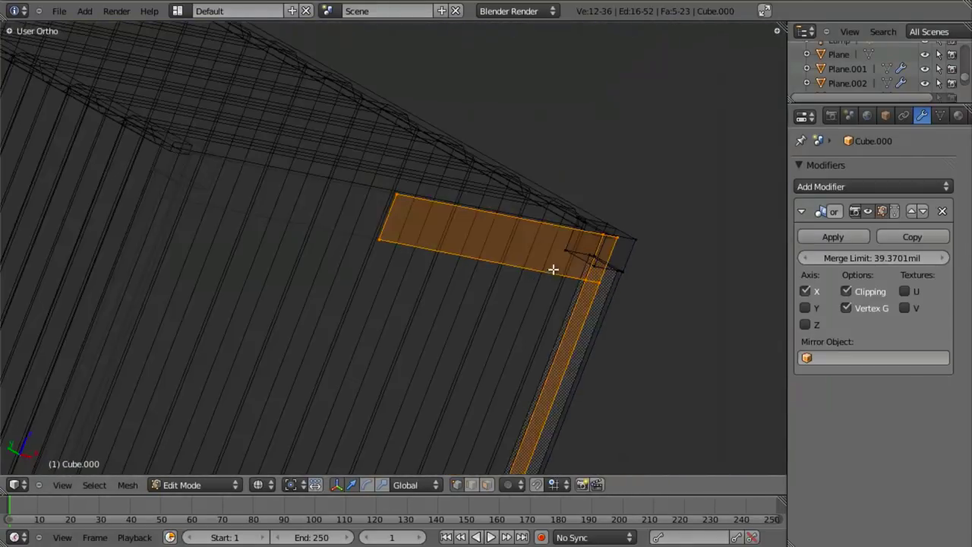
Step: Extrude the header's top edge loop along positive Y to the rear face of the corner block
key("a")
right_click(526, 220, "alt")
key("z")
middle_click_drag(525, 220, 480, 292)
key("KP_3")
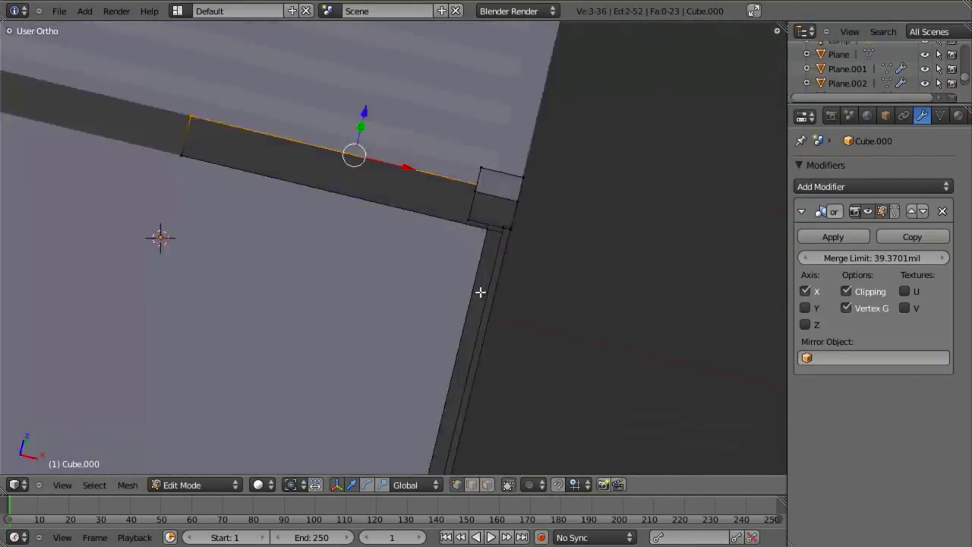
key("z")
middle_click_drag(229, 85, 415, 273, "shift")
scroll(467, 415, "up", 2)
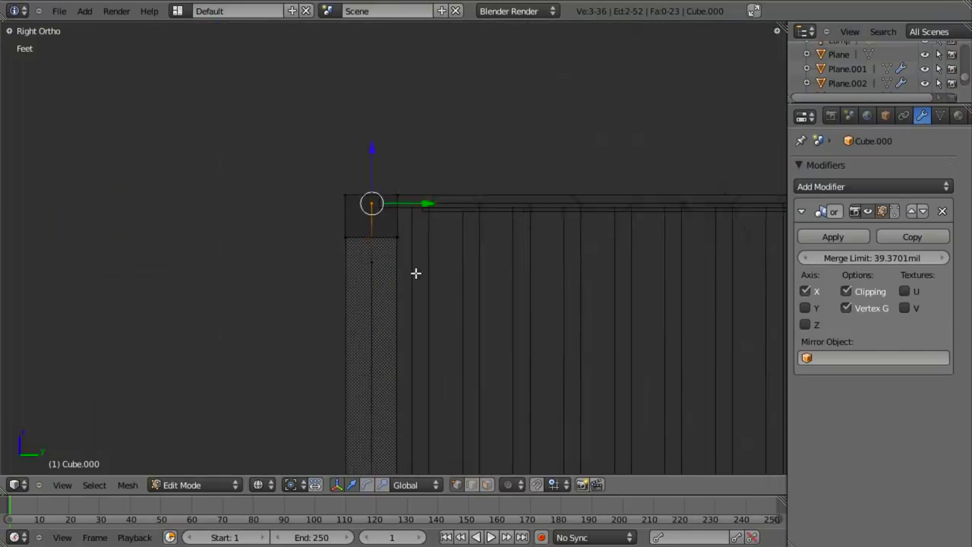
scroll(416, 273, "up", 3)
key("e")
left_click(397, 152)
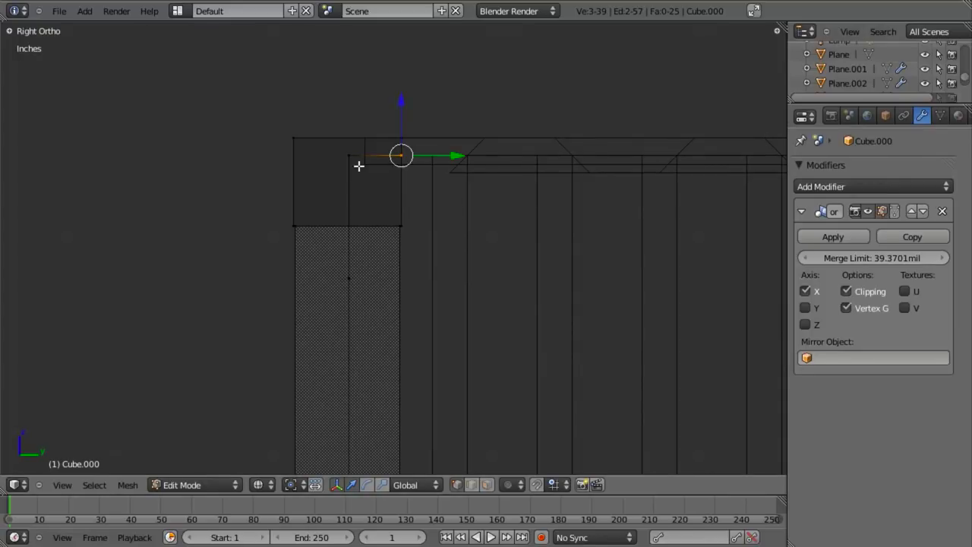
key("a")
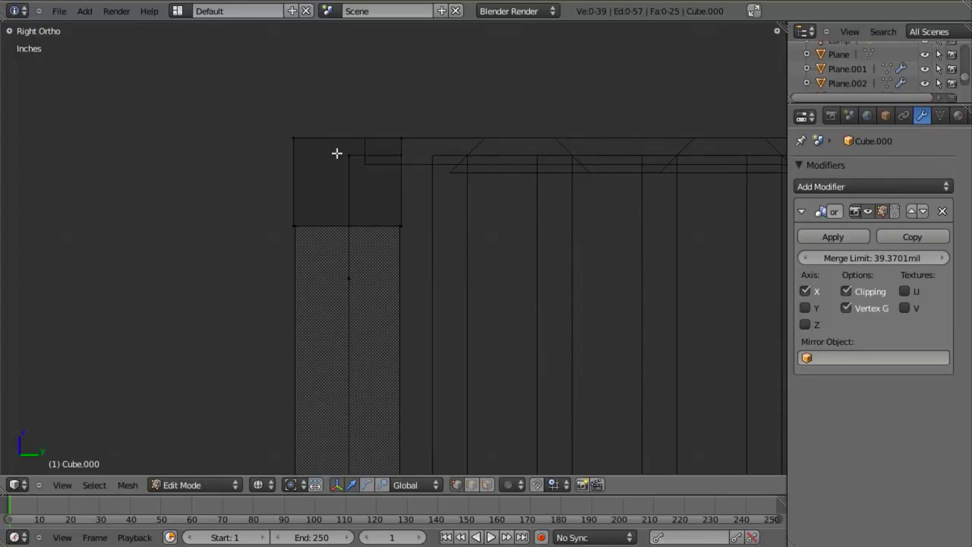
Step: Select the header's top vertices, including the extruded rear ones, and move them up along Z to the corner block's top
key("b")
left_click_drag(322, 135, 388, 183)
key("b")
left_click_drag(369, 143, 414, 172)
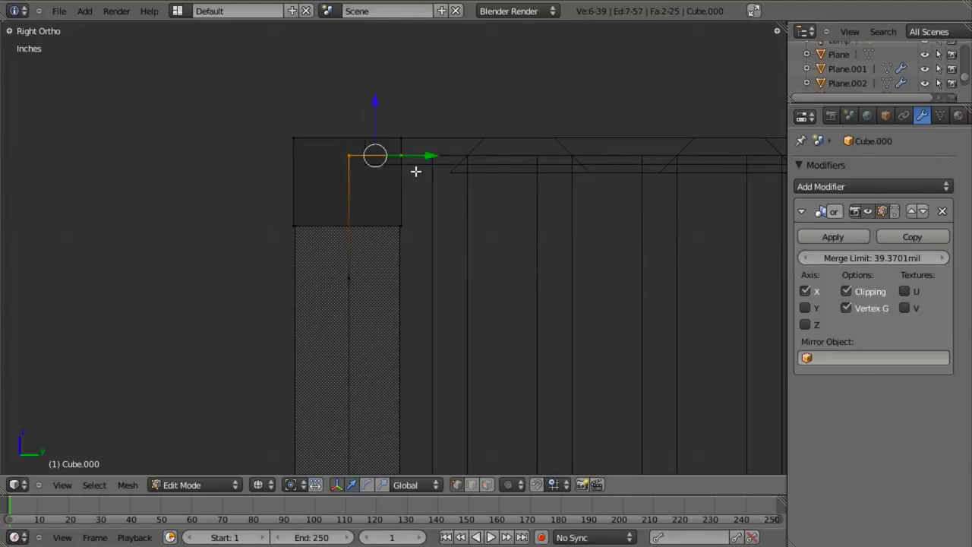
key("g")
key("z")
left_click(415, 154)
Step: Extrude the header's rear top edge down along negative Z to form a short lip at the corner block's rear face
key("b")
left_click_drag(378, 107, 274, 205)
middle_click_drag(274, 204, 274, 206)
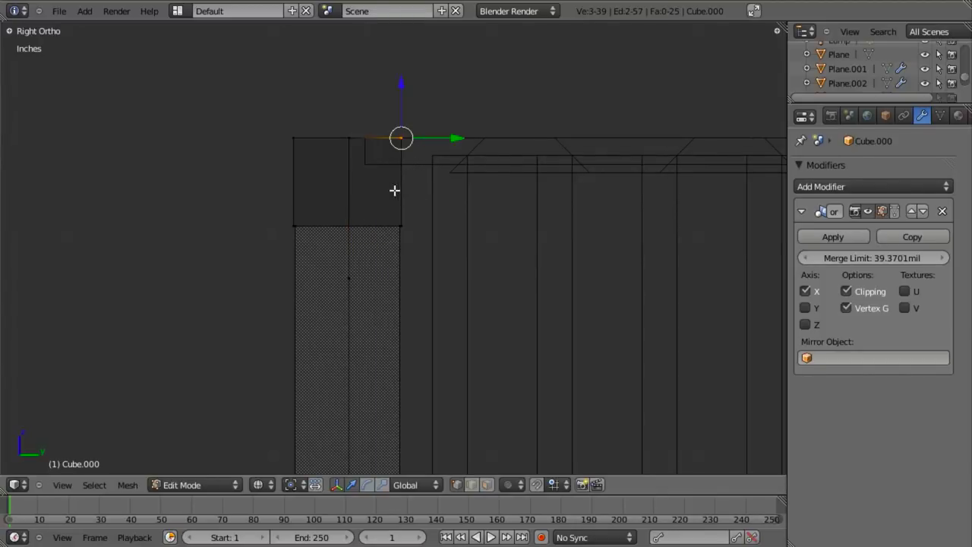
key("e")
key("z")
left_click(441, 174)
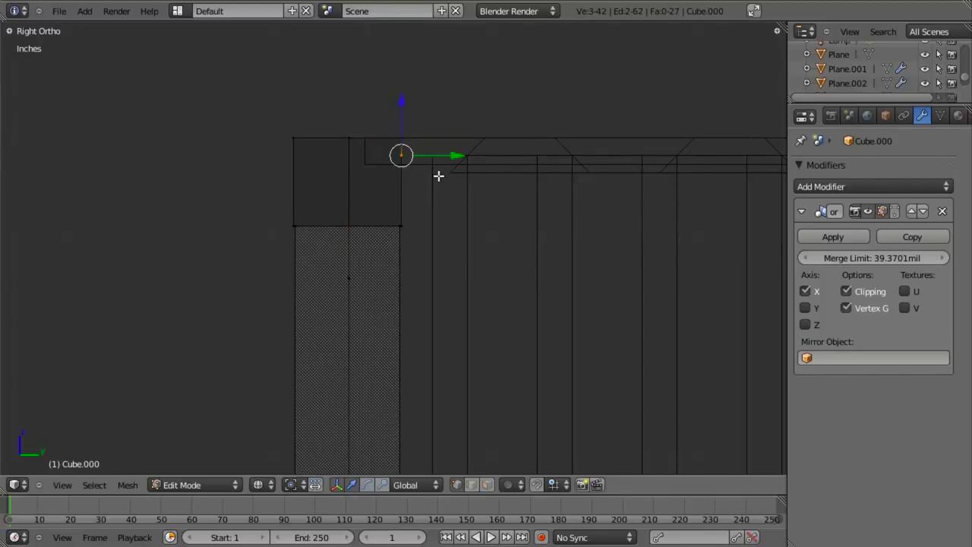
Step: Examine how the header's new top and rear lip meet the roof panel, in shaded and wireframe views
mouse_move(440, 174)
middle_mouse_down()
mouse_move(428, 203)
mouse_move(381, 231)
mouse_move(478, 250)
mouse_move(392, 196)
middle_mouse_up()
key("Tab")
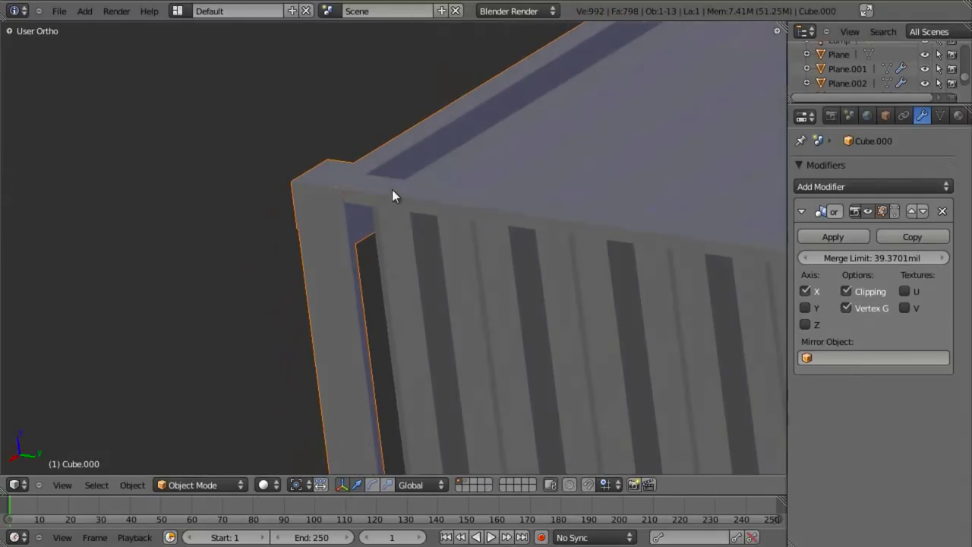
key("z")
key("z")
key("Tab")
scroll(425, 199, "down", 5)
middle_click_drag(466, 234, 538, 189)
key("Tab")
right_click(466, 179)
scroll(466, 178, "up", 5)
key("z")
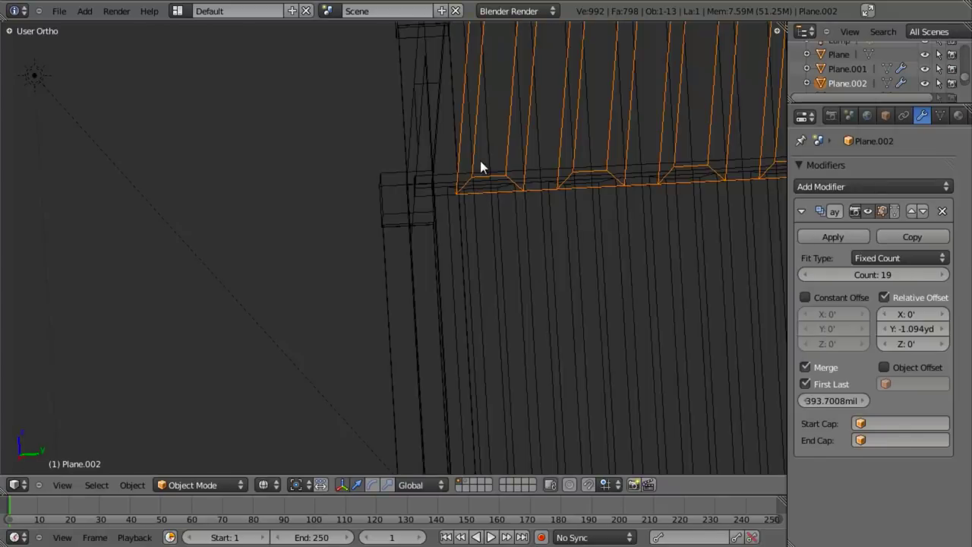
Step: Examine the whole container in Object Mode, comparing the roof, corrugated walls and open door end from several angles
scroll(480, 160, "down", 6)
key("z")
scroll(464, 243, "down", 3)
middle_click_drag(464, 243, 337, 247, "shift")
key("z")
key("z")
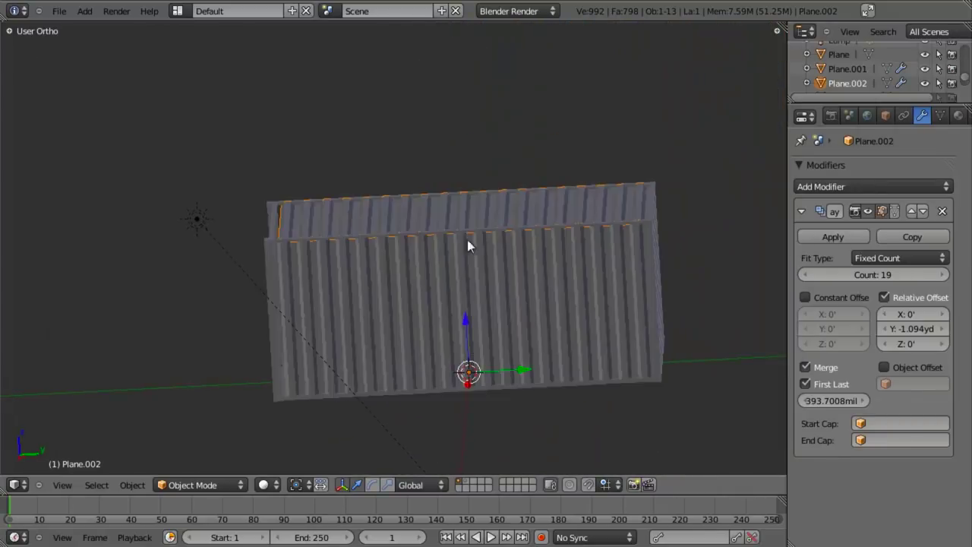
middle_click_drag(398, 236, 476, 272, "shift")
scroll(553, 230, "up", 3)
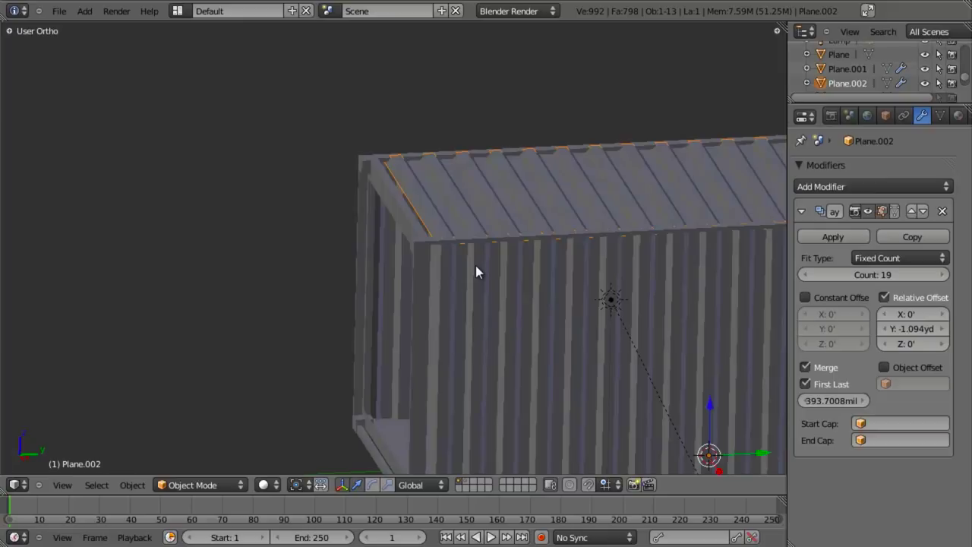
scroll(475, 266, "up", 2)
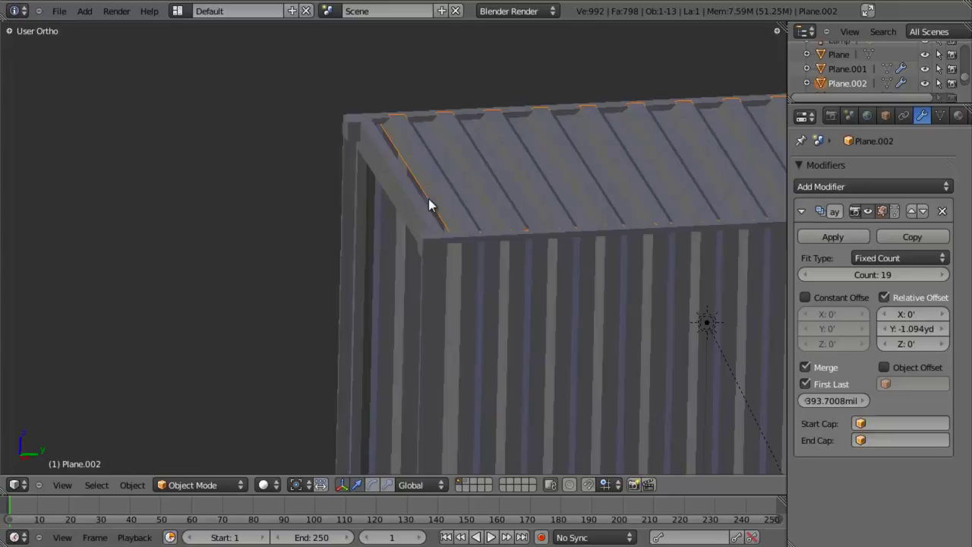
key("KP_1")
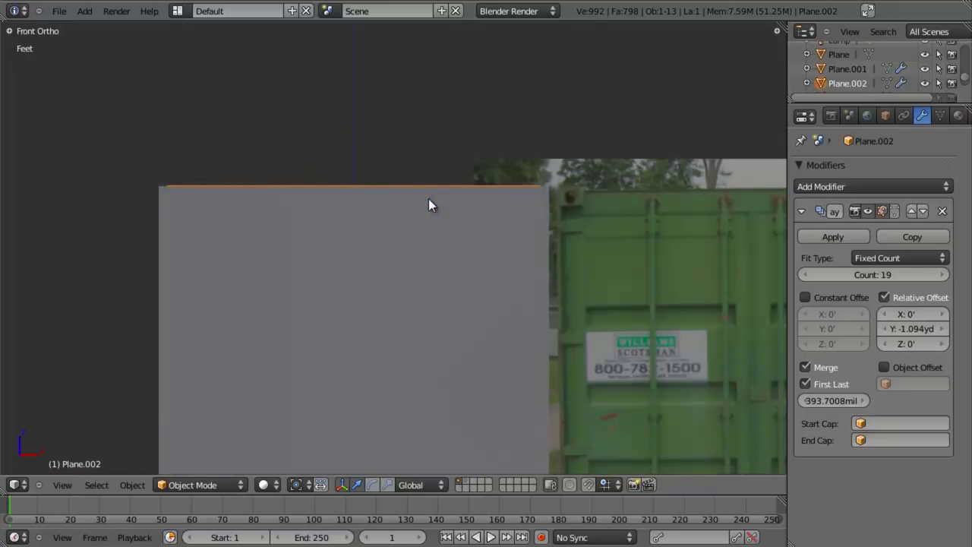
scroll(484, 313, "down", 1)
mouse_move(484, 313)
middle_mouse_down("shift")
mouse_move(324, 181)
mouse_move(339, 261)
mouse_move(393, 269)
mouse_move(412, 253)
middle_mouse_up("shift")
scroll(326, 181, "down", 2)
key("z")
key("z")
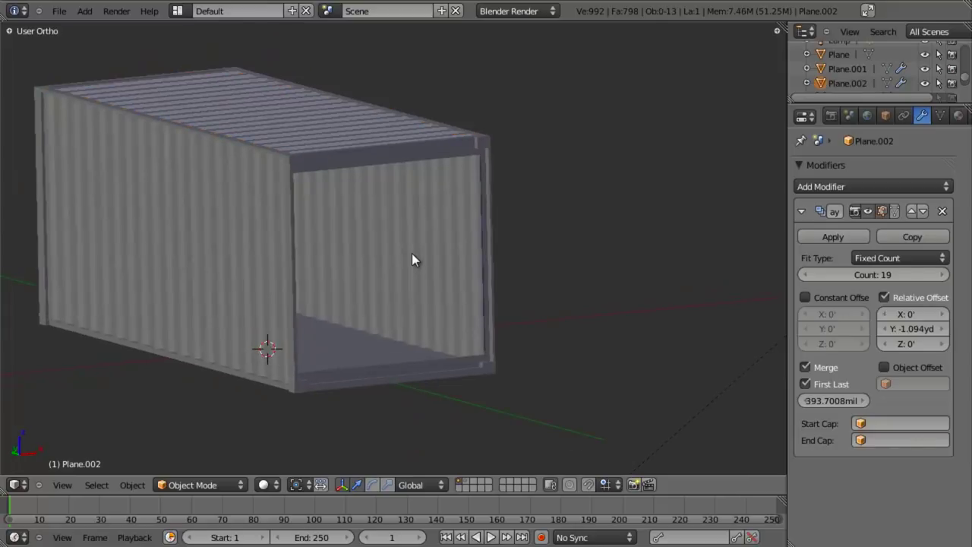
Step: Add a plane mesh aligned to the front view at the 3D cursor in wireframe display
key("KP_1")
middle_click_drag(489, 294, 419, 278, "shift")
key("z")
scroll(422, 278, "up", 2)
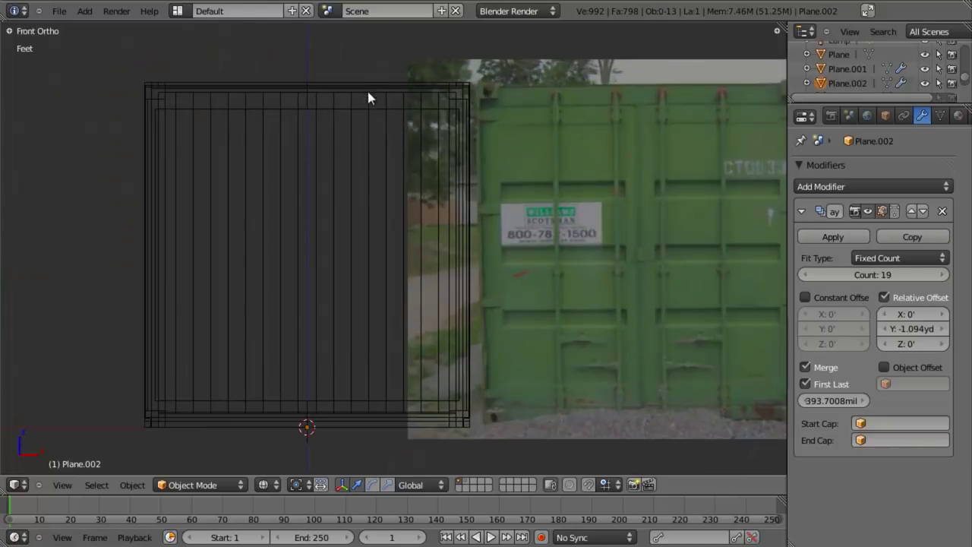
key("shift+a")
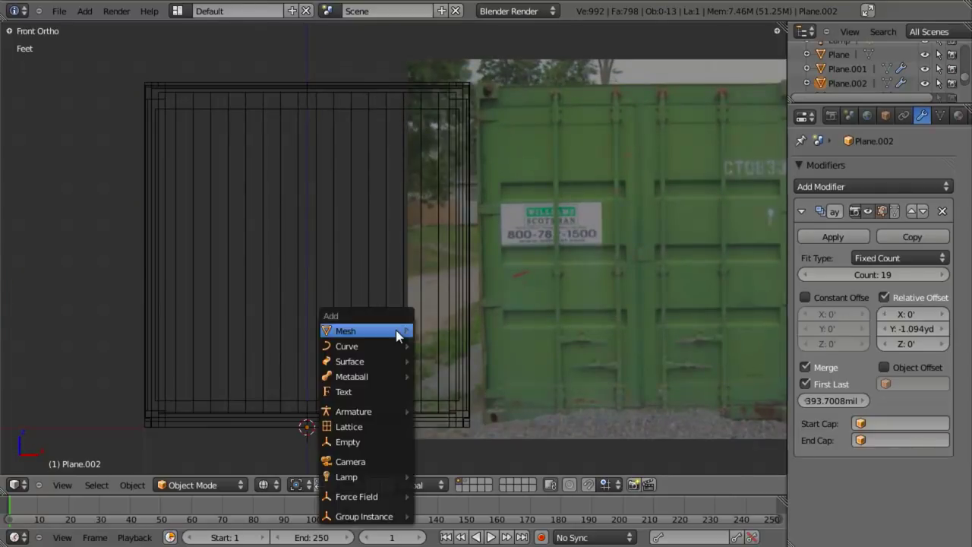
mouse_move(396, 330)
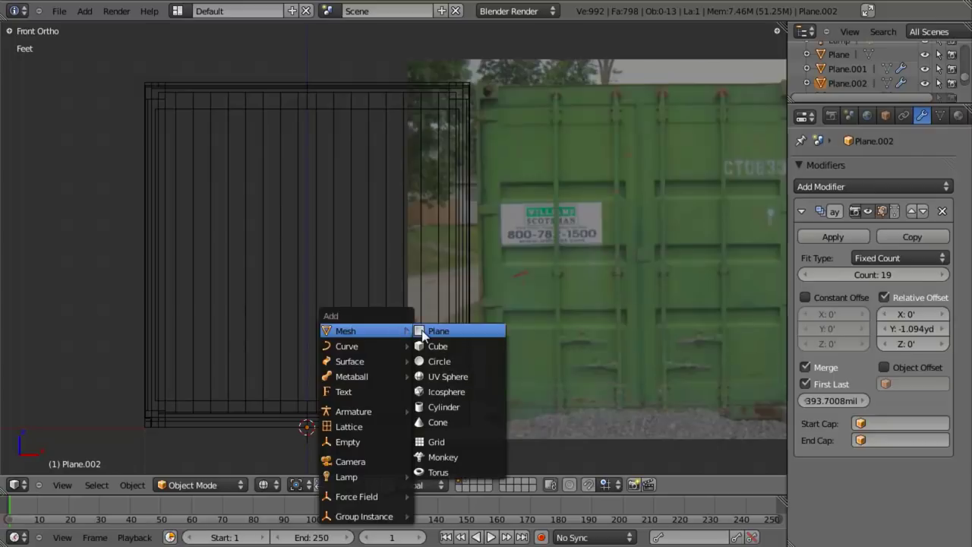
left_click(422, 332)
Step: Move the new plane along negative Y to the door end, lining it up with the corner block's mid-depth in side view
key("KP_3")
scroll(466, 295, "down", 2)
middle_click_drag(572, 361, 459, 325, "shift")
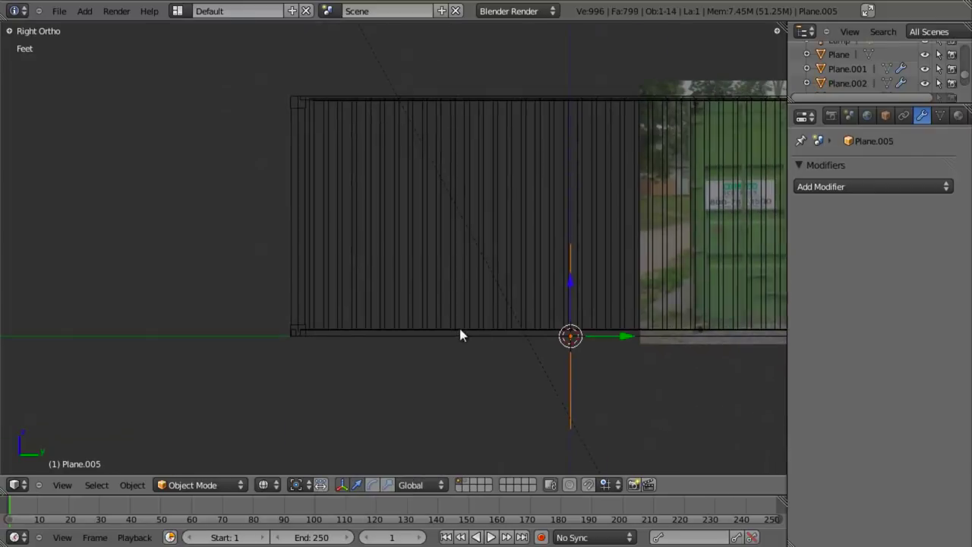
key("g")
key("y")
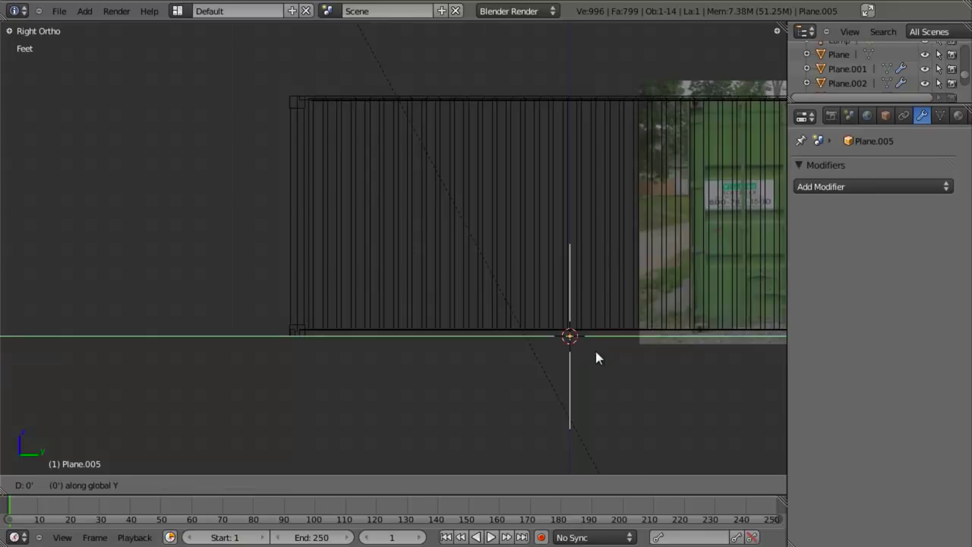
left_click(318, 333)
scroll(318, 331, "up", 5)
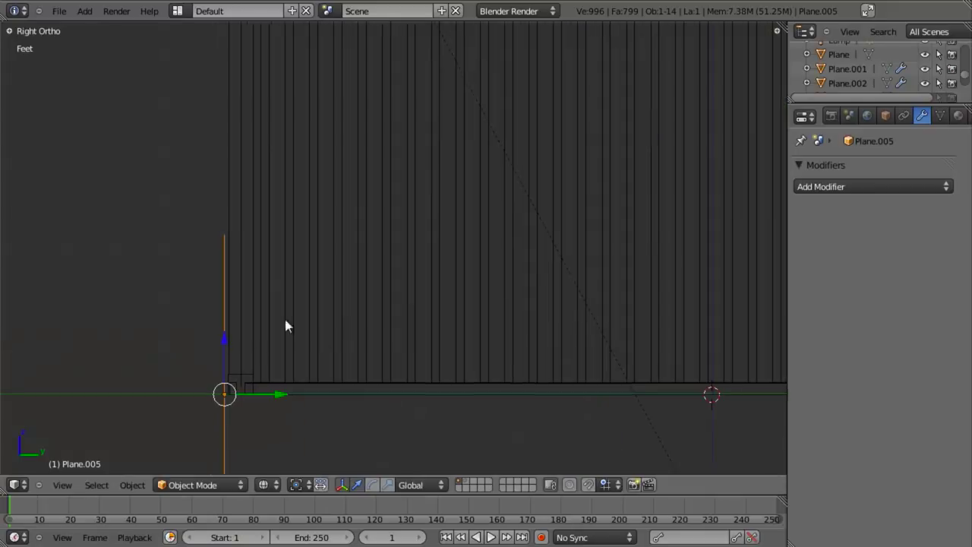
key("g")
key("y")
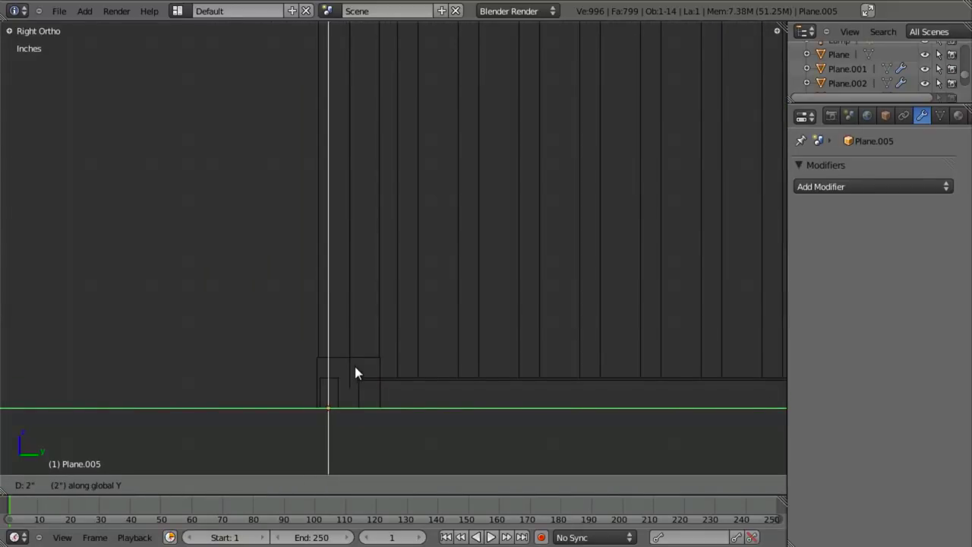
left_click(370, 366)
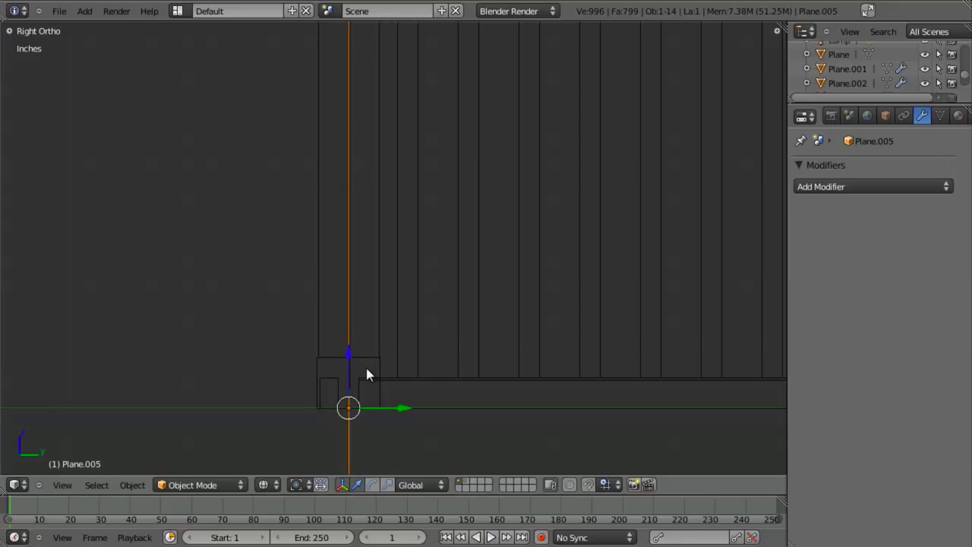
Step: Raise the plane's mesh along Z in Edit Mode until its lower edge sits near the container's base
scroll(367, 372, "down", 4)
key("Tab")
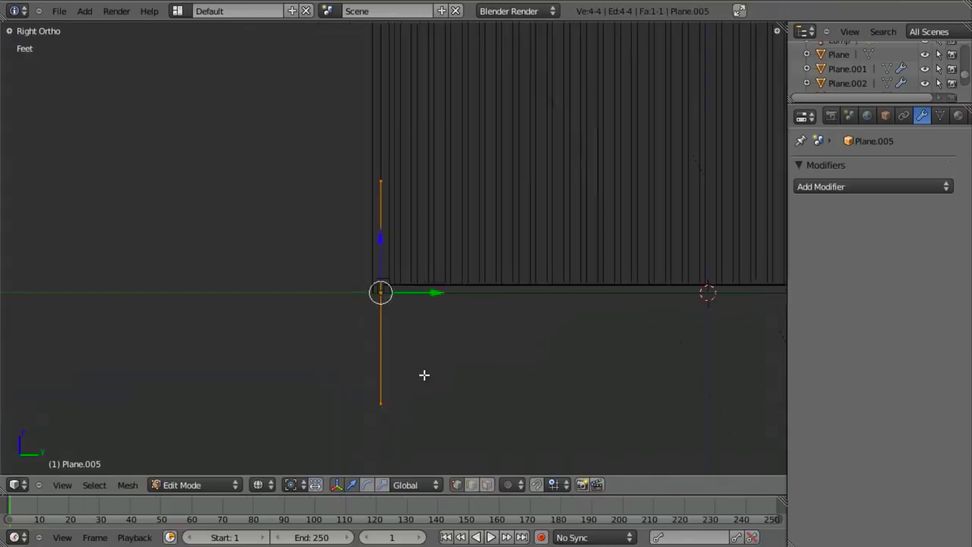
scroll(424, 374, "down", 2)
scroll(423, 373, "up", 1)
key("g")
key("z")
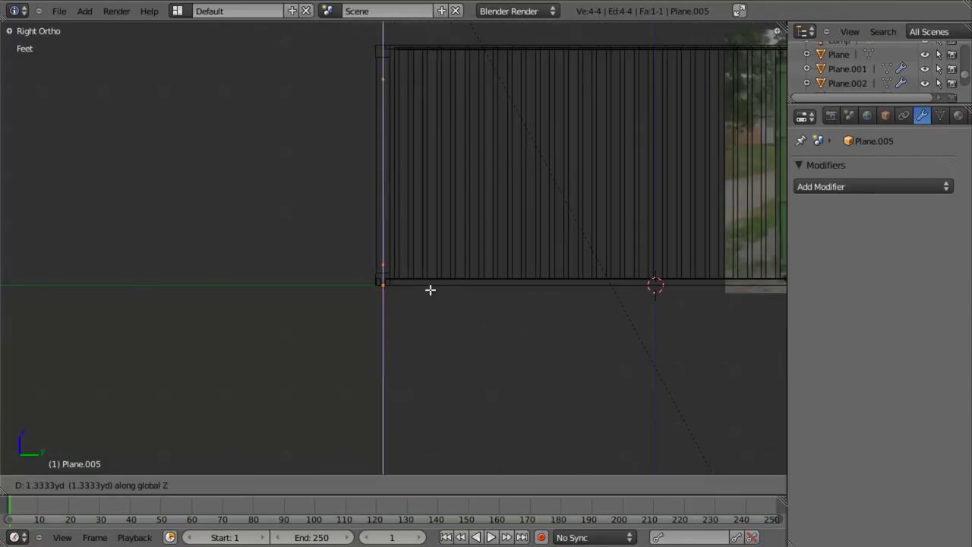
left_click(430, 289)
scroll(420, 306, "up", 6)
key("g")
key("z")
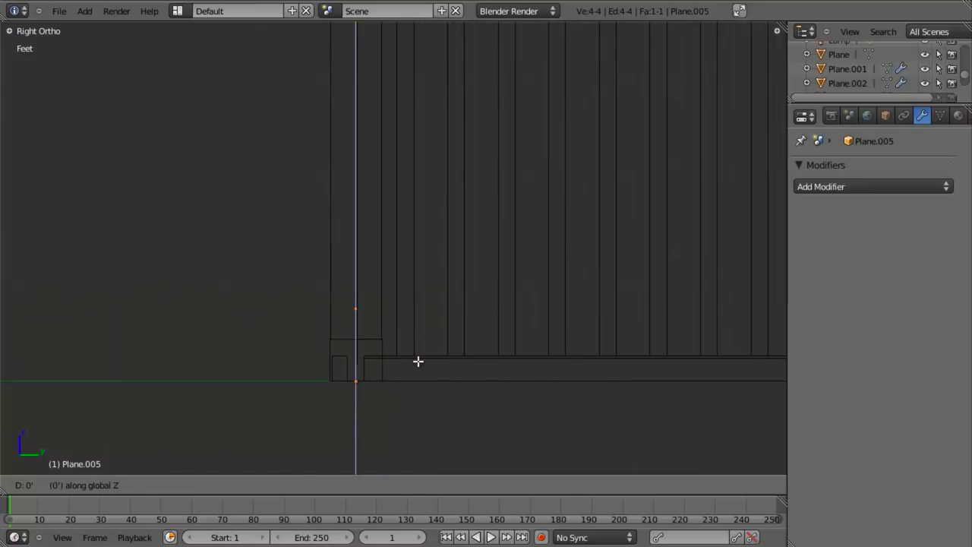
left_click(419, 362, "ctrl")
Step: Raise the plane's mesh further along Z in front view until its bottom edge overlaps the door frame's sill
key("KP_1")
scroll(419, 362, "down", 4)
middle_click_drag(442, 358, 331, 354, "shift")
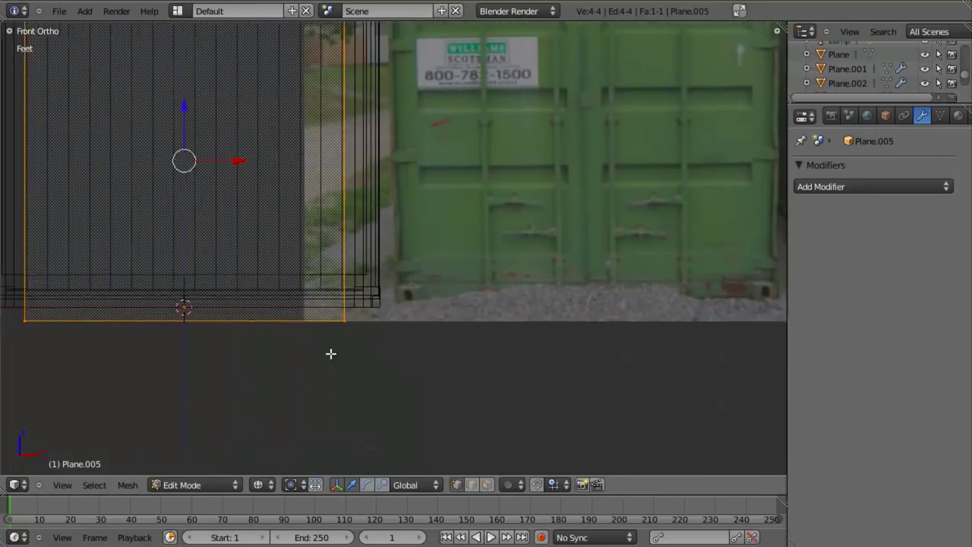
scroll(362, 356, "up", 6)
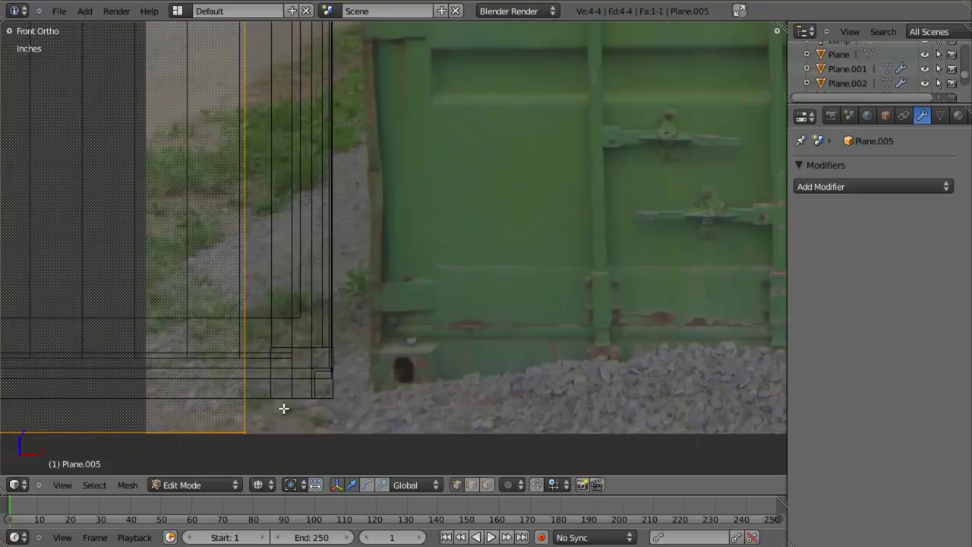
key("g")
key("z")
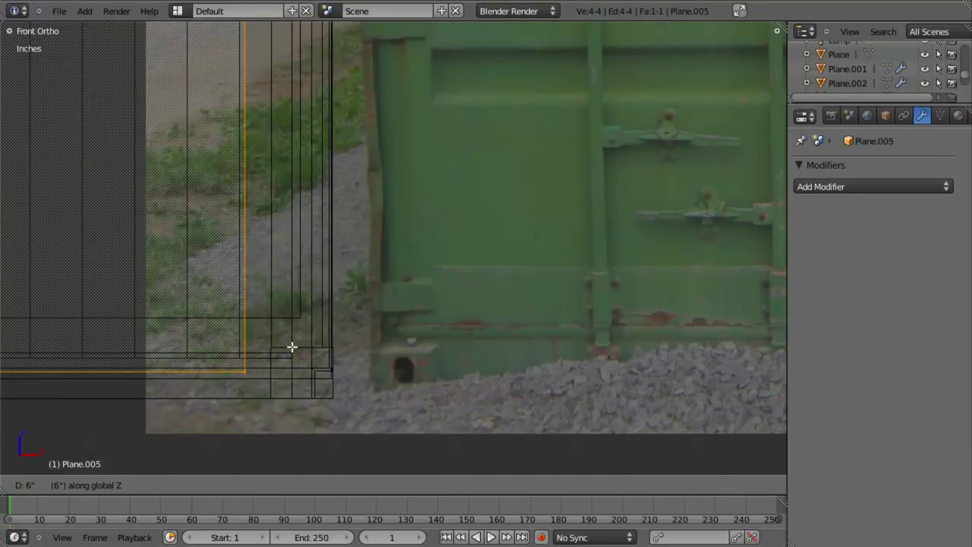
left_click(297, 334)
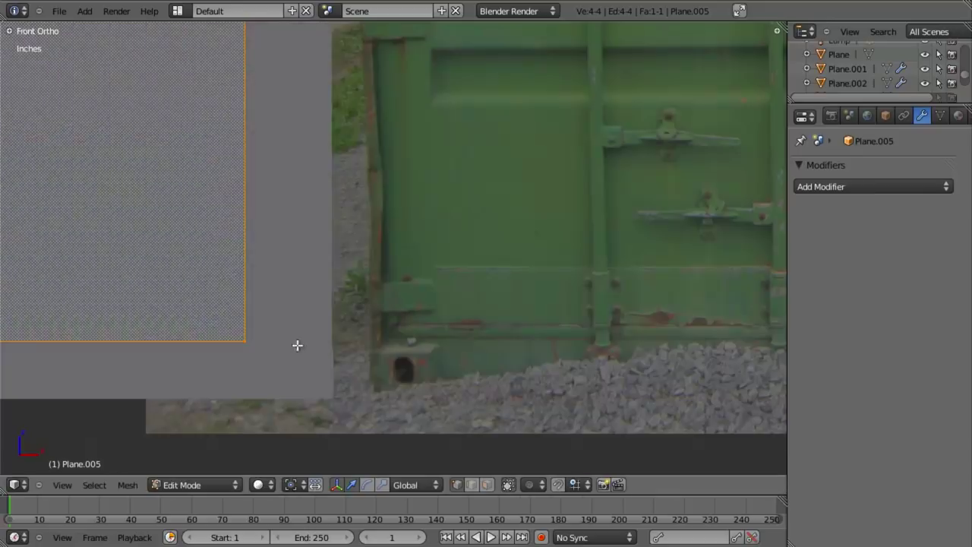
middle_click_drag(297, 345, 373, 325)
key("KP_1")
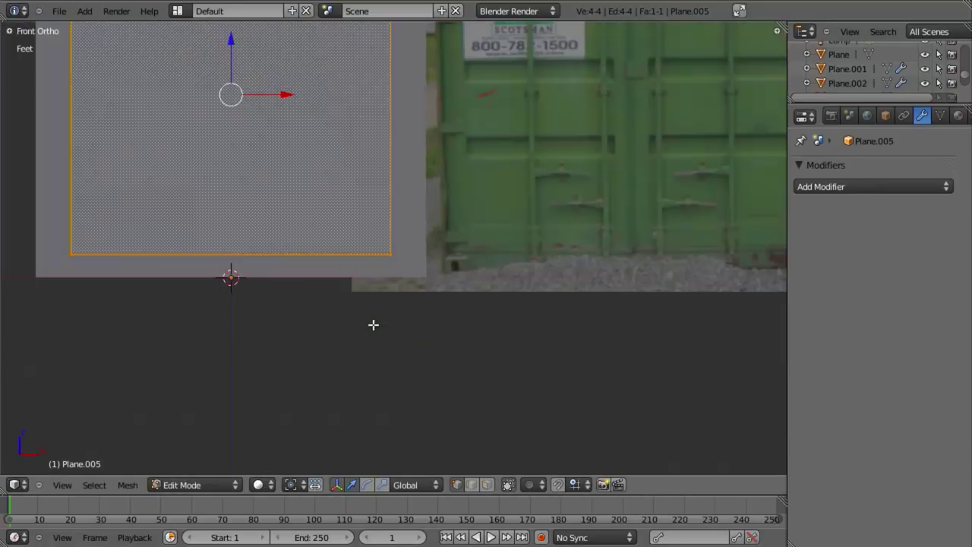
Step: Split the plane with a vertical loop cut at its centre and delete the outer vertices of the negative X half
key("z")
key("a")
right_click(388, 198)
key("a")
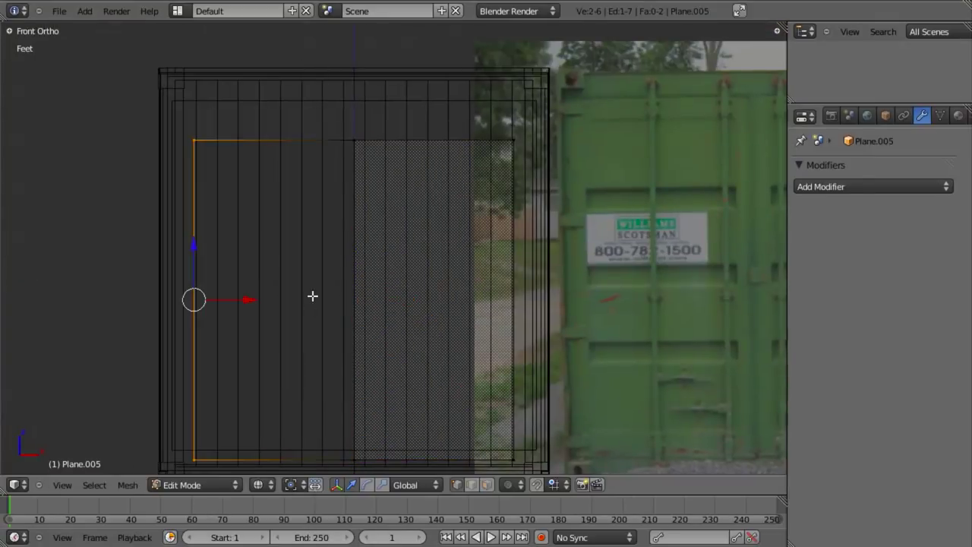
middle_click_drag(313, 294, 297, 157, "shift")
key("x")
left_click(297, 157)
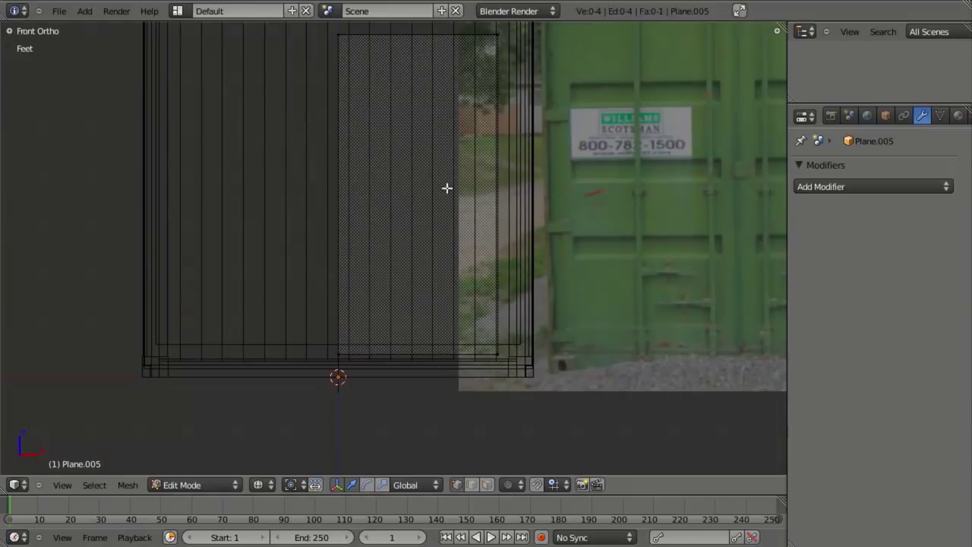
Step: Add a Mirror modifier on the X axis to the remaining half-plane
left_click(873, 190)
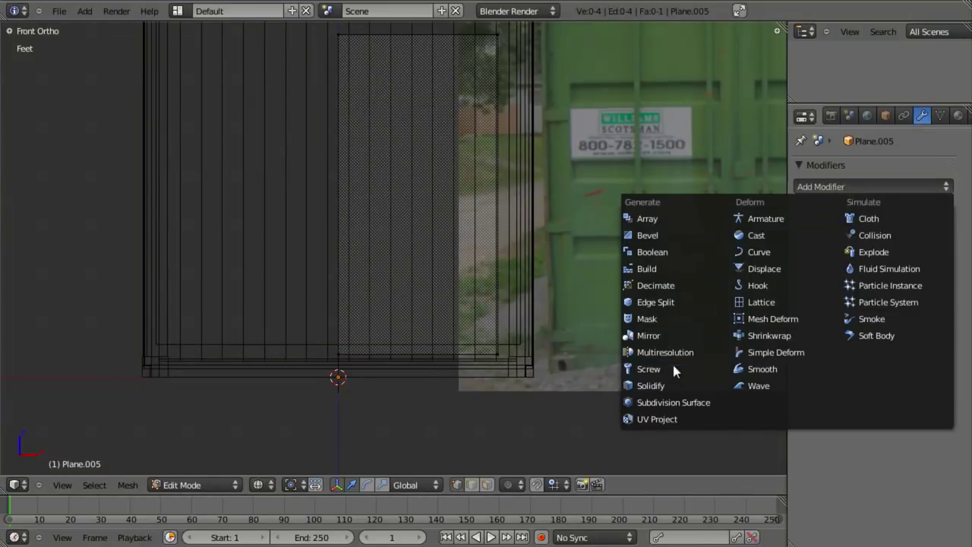
left_click(670, 339)
key("z")
mouse_move(393, 170)
middle_mouse_down()
mouse_move(366, 312)
mouse_move(421, 360)
middle_mouse_up()
key("KP_1")
scroll(399, 296, "down", 3)
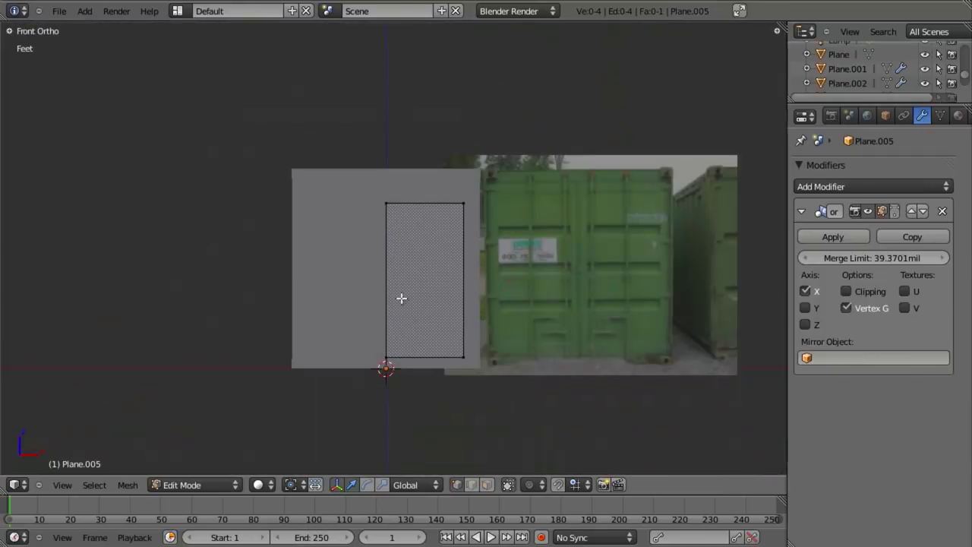
Step: Select the half-plane's top edge in wireframe front view
key("z")
middle_click_drag(471, 291, 267, 289, "shift")
scroll(265, 287, "up", 2)
key("b")
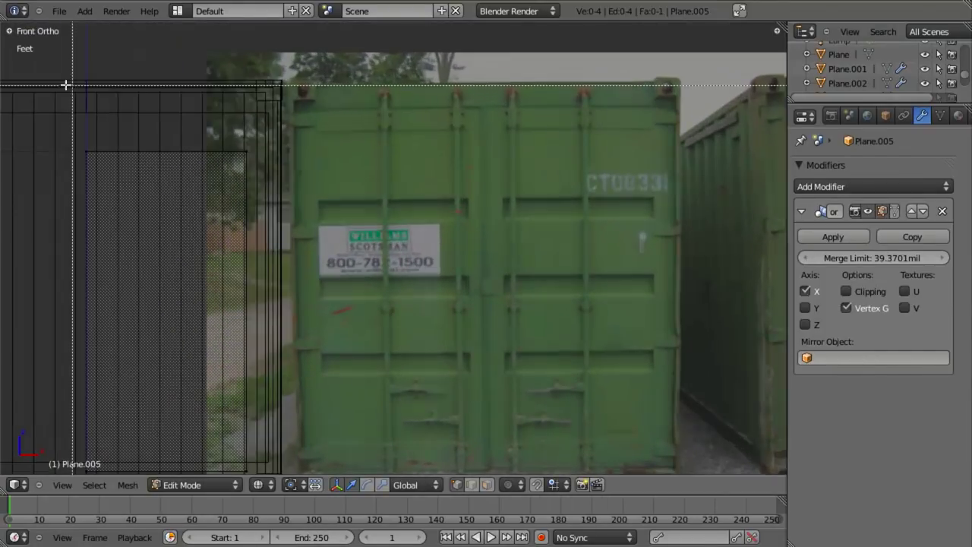
left_click_drag(50, 92, 262, 187)
middle_click_drag(250, 222, 410, 325, "shift")
scroll(410, 325, "up", 4)
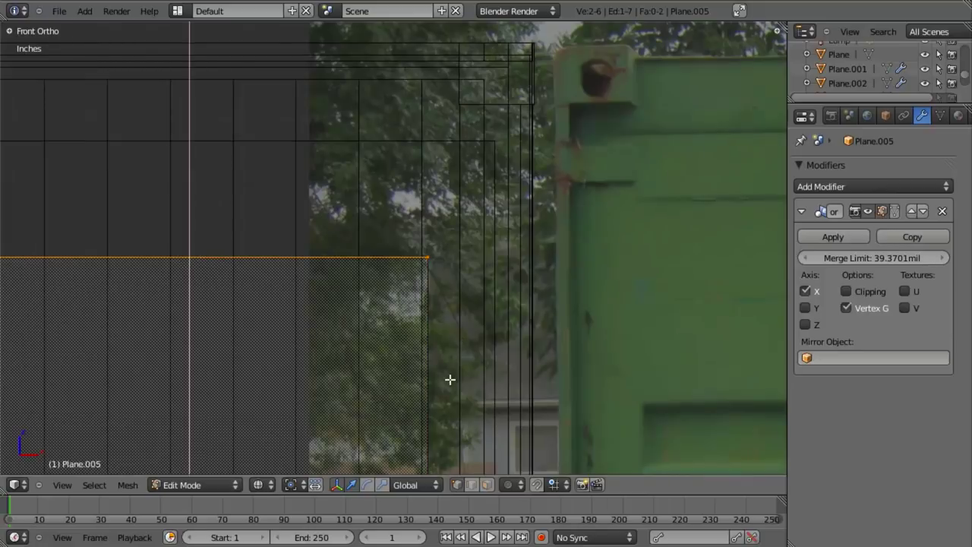
key("e")
key("Escape")
key("ctrl+z")
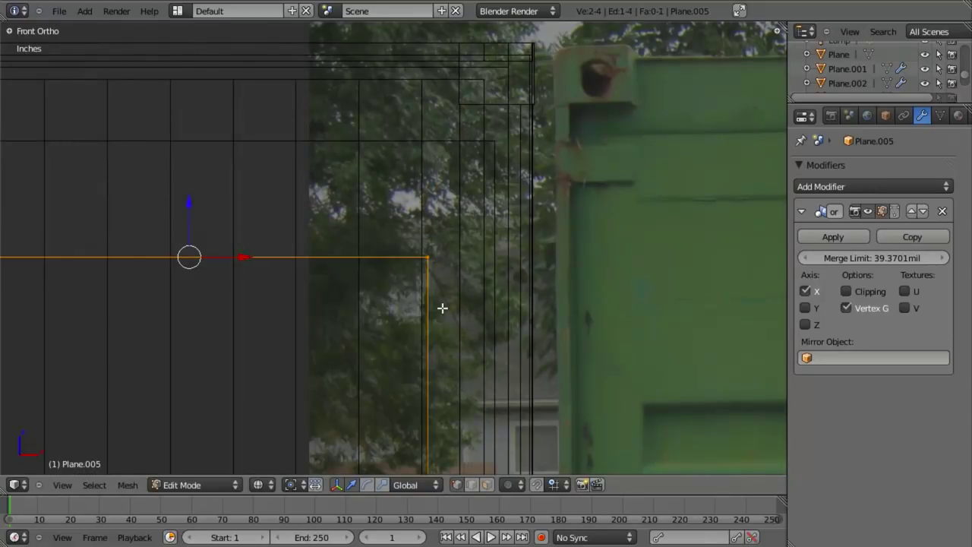
Step: Move the half-plane's top edge up along Z to just above the header's lower edge
key("g")
key("z")
left_click(440, 184)
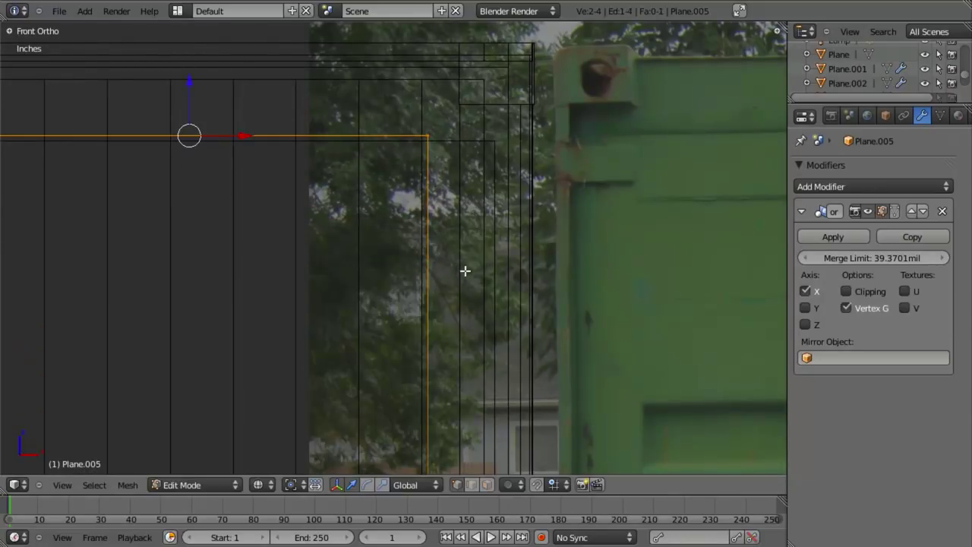
scroll(480, 303, "down", 6)
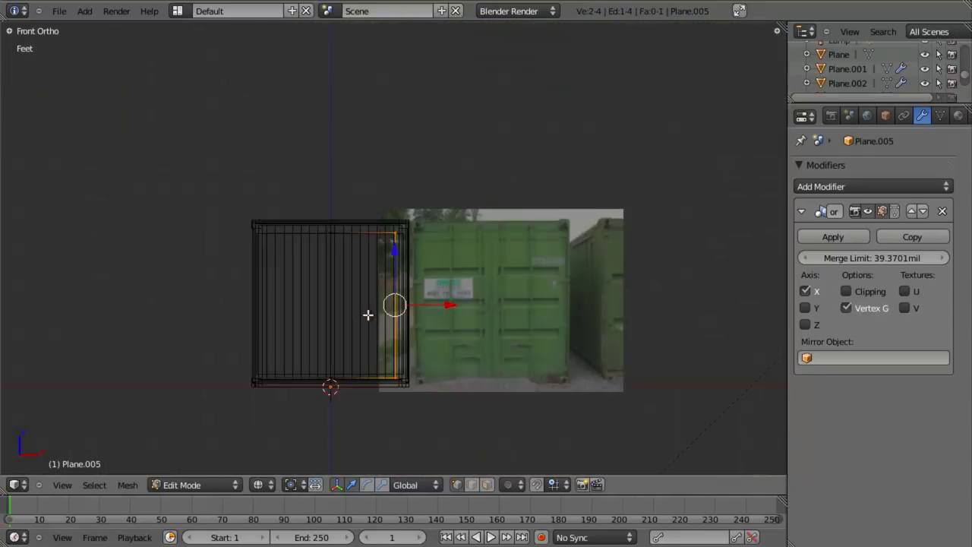
Step: Move the half-plane's outer vertical edge outward along X to the frame's corner post
scroll(370, 315, "up", 6)
key("g")
key("x")
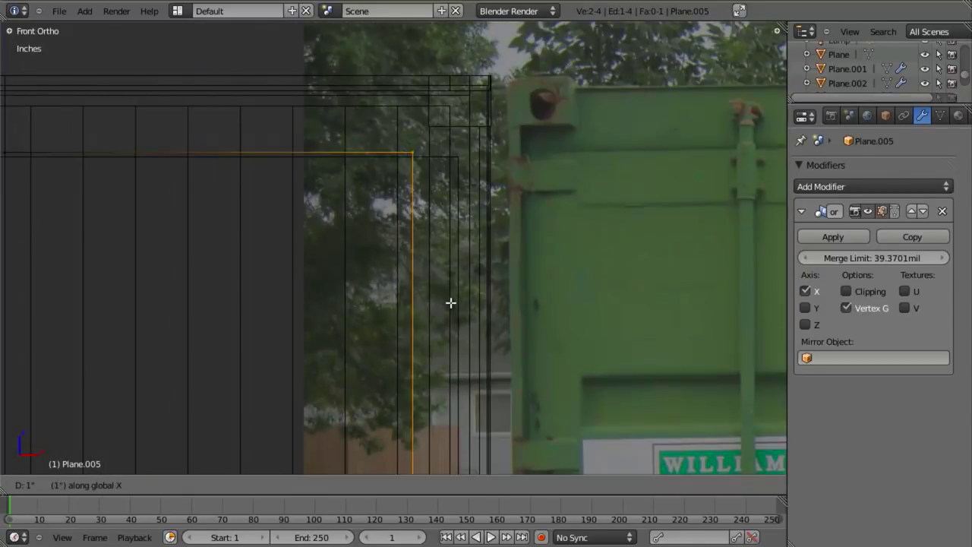
left_click(498, 295)
scroll(482, 246, "down", 1)
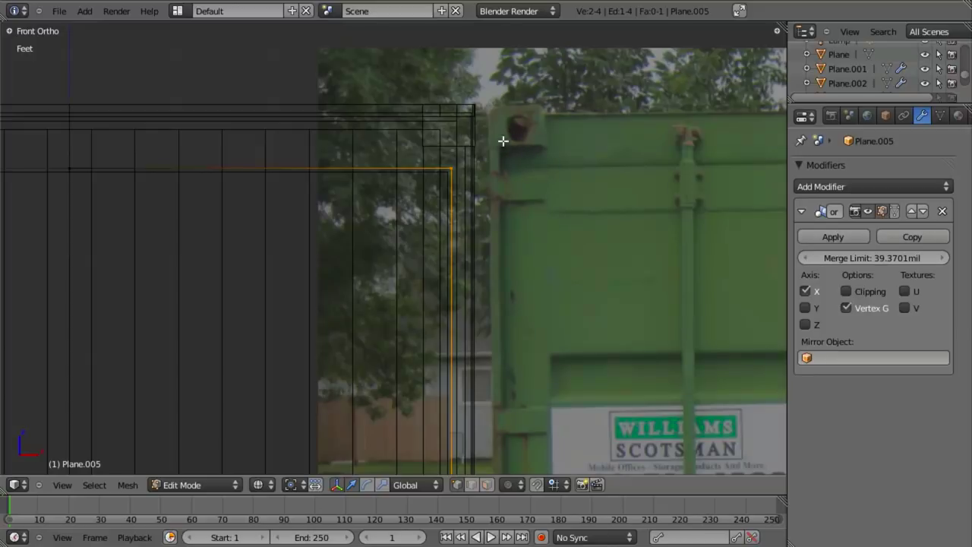
Step: Examine how the widened half-plane fits the door-end frame in shaded view and beside the reference photo
key("z")
scroll(342, 306, "down", 4)
middle_click_drag(228, 321, 322, 350)
scroll(333, 303, "up", 4)
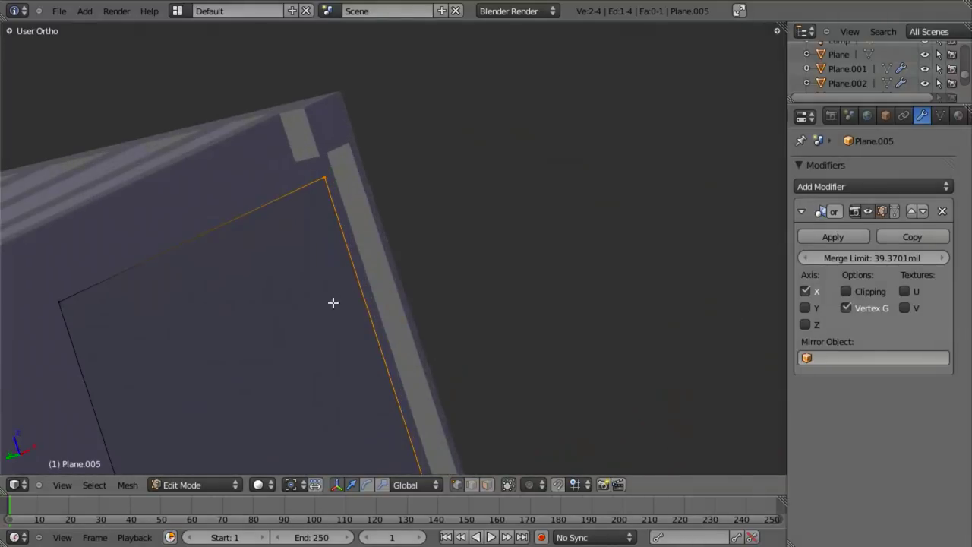
middle_click_drag(333, 302, 508, 233)
key("KP_1")
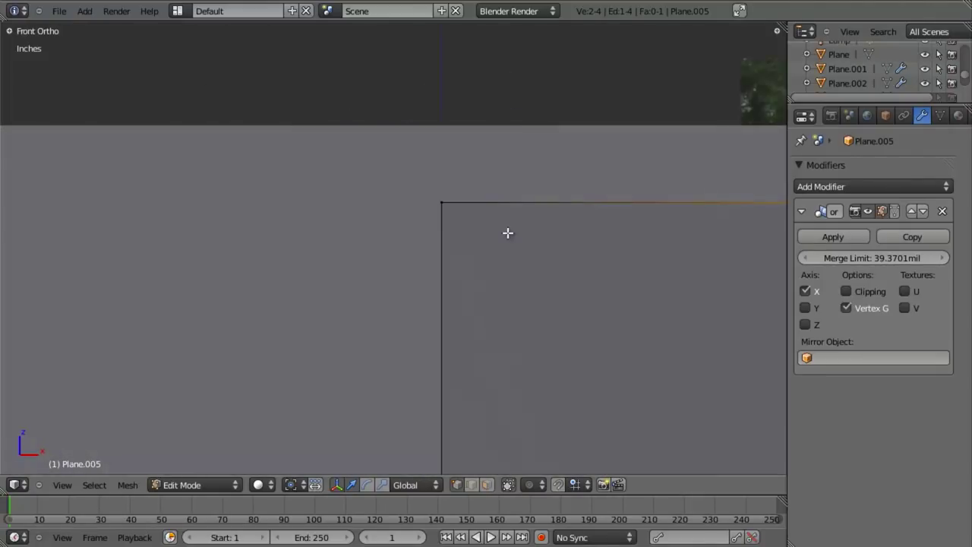
scroll(272, 239, "down", 3)
middle_click_drag(482, 268, 307, 230, "shift")
scroll(573, 286, "up", 3)
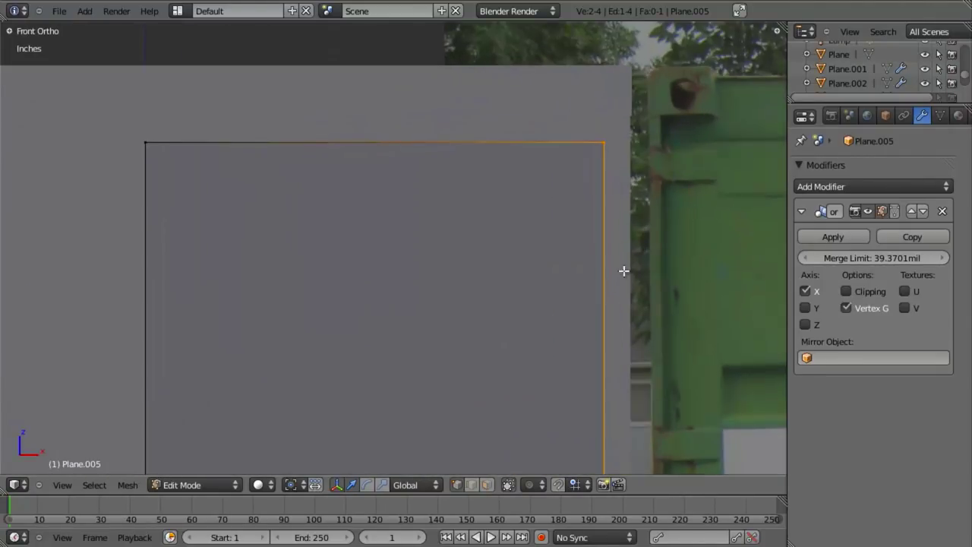
middle_click_drag(623, 271, 482, 292, "shift")
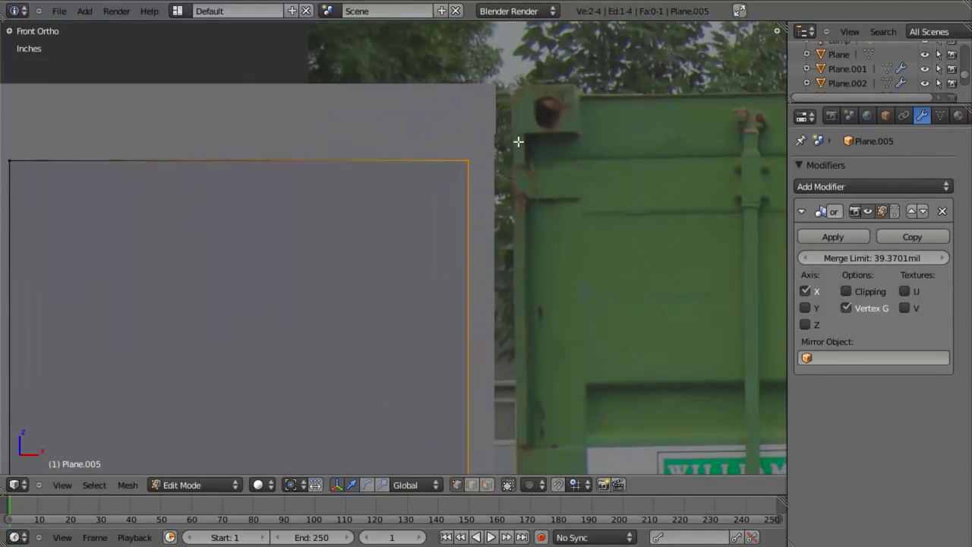
Step: Move the whole door half-plane 1 inch along negative Y, within the corner post's depth in side view
key("KP_3")
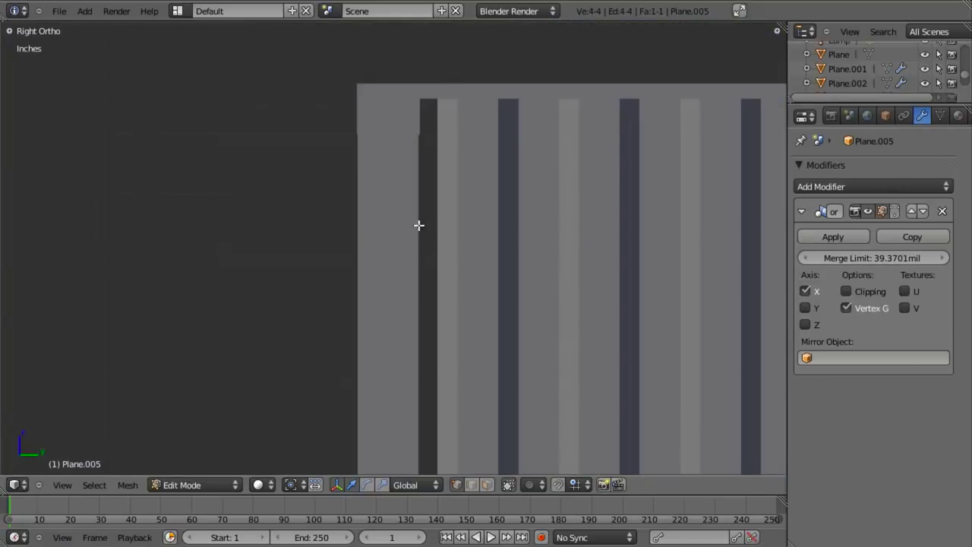
key("z")
scroll(441, 266, "down", 4)
scroll(390, 258, "up", 8)
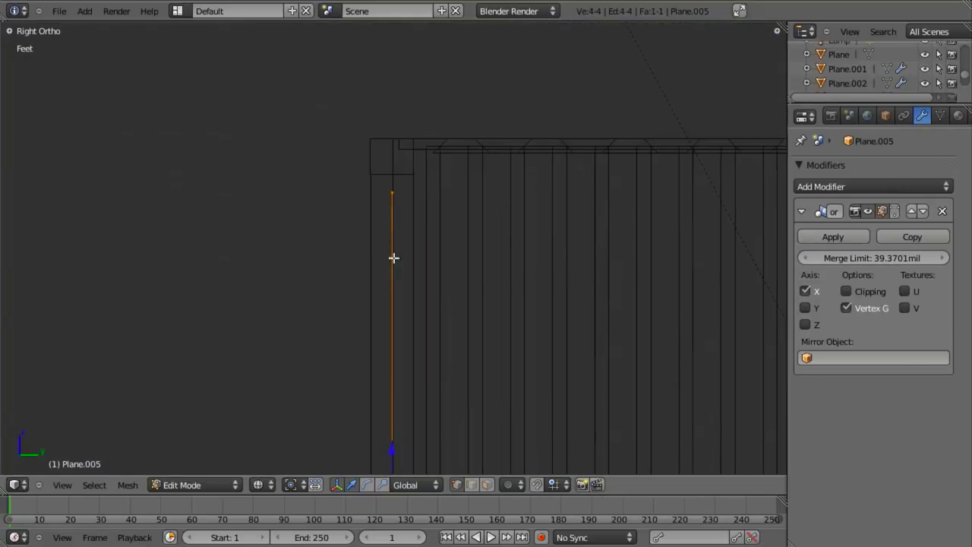
key("g")
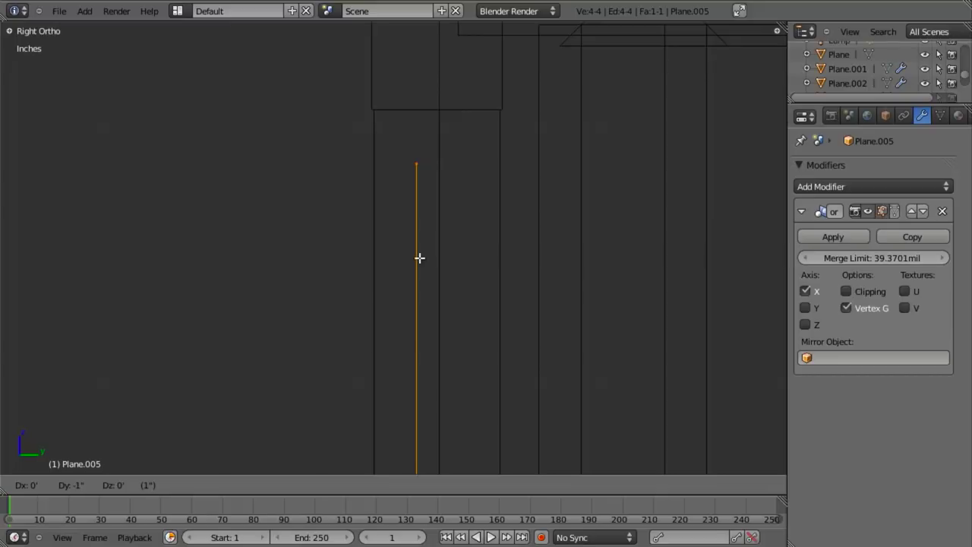
left_click(420, 258)
scroll(419, 258, "down", 5)
key("z")
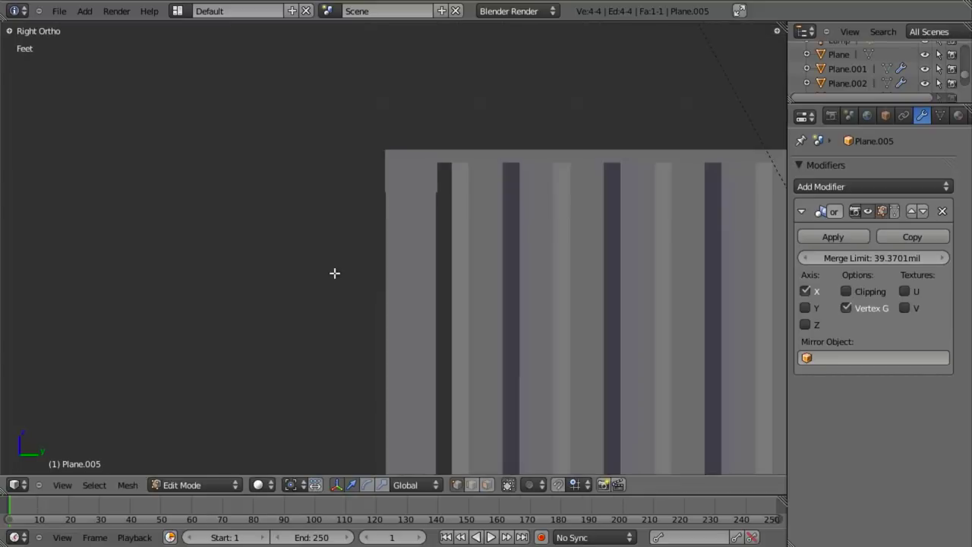
Step: Inspect the door half-plane's depth on the container end and compare its outline with the doors in the reference photo
middle_click_drag(334, 273, 437, 302)
key("Tab")
scroll(314, 282, "down", 6)
middle_click_drag(316, 289, 521, 347)
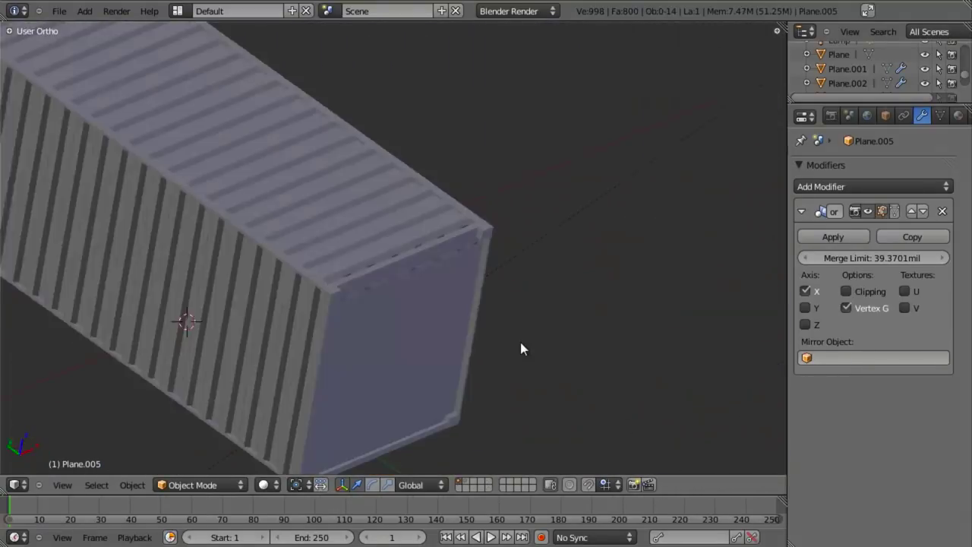
scroll(522, 344, "up", 3)
key("Tab")
middle_click_drag(548, 317, 449, 164, "shift")
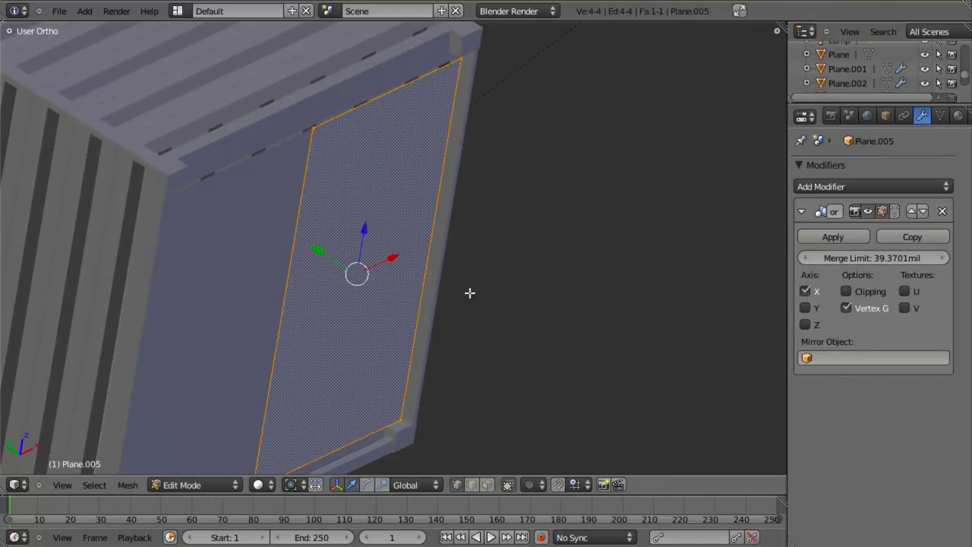
key("KP_1")
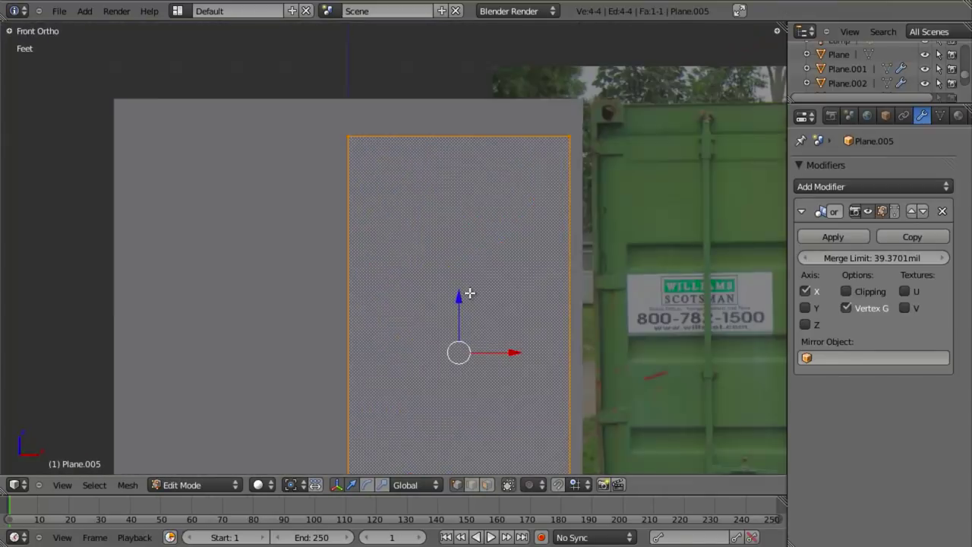
key("z")
scroll(471, 297, "down", 3)
middle_click_drag(434, 337, 369, 306, "shift")
scroll(469, 272, "up", 3)
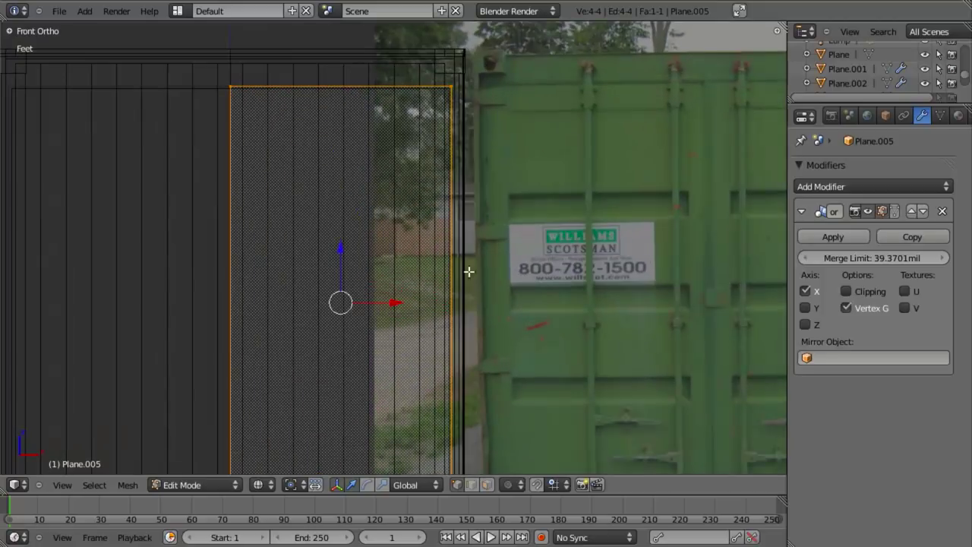
middle_click_drag(532, 268, 412, 316, "shift")
scroll(411, 316, "up", 2)
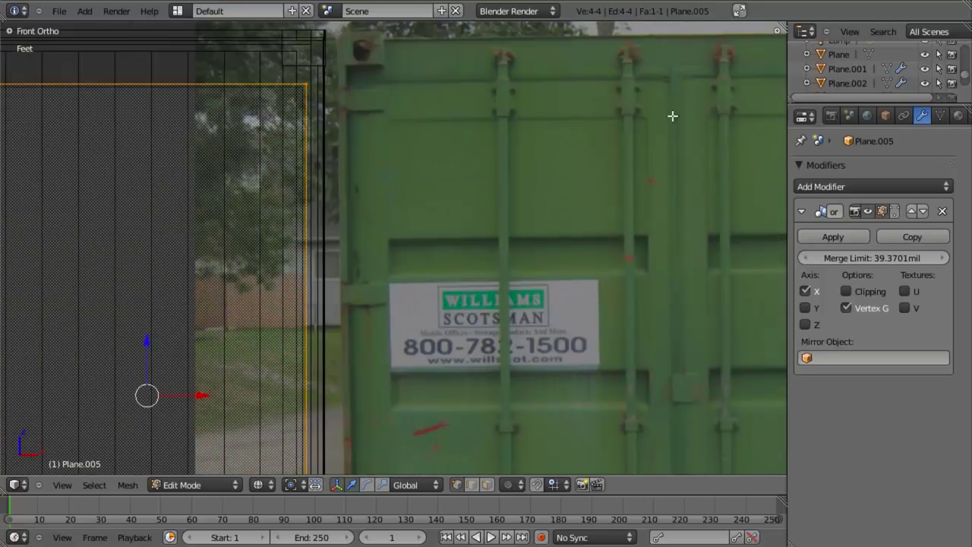
Step: Select the half-plane's inner vertical edge and move it outward from the container's centre line
scroll(228, 265, "down", 2)
key("a")
right_click(198, 246)
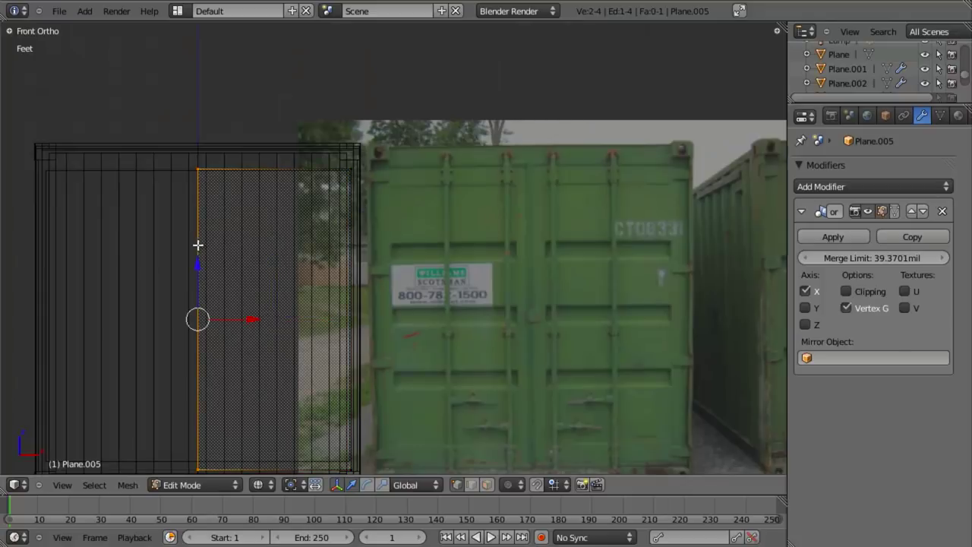
middle_click_drag(213, 237, 265, 236, "shift")
scroll(676, 284, "up", 2)
scroll(683, 342, "up", 1)
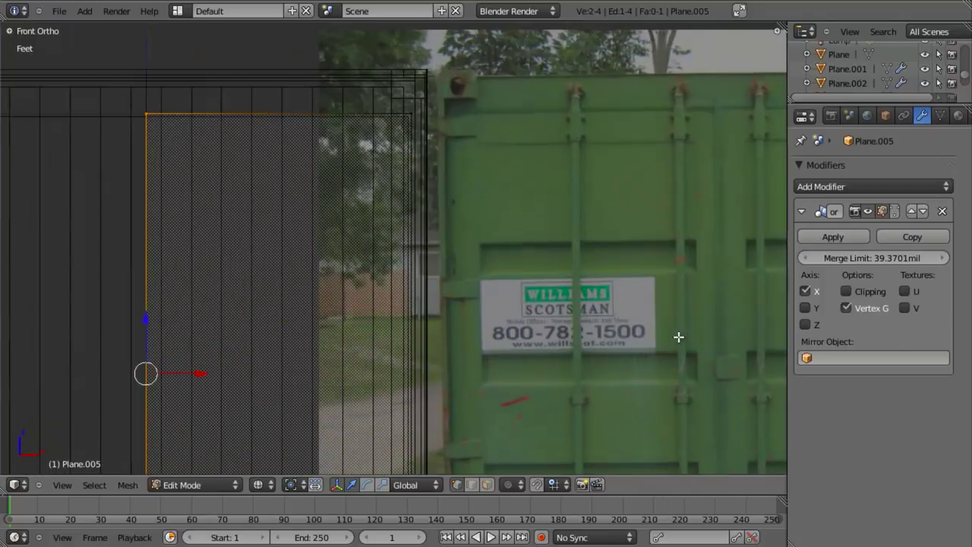
scroll(690, 291, "down", 5)
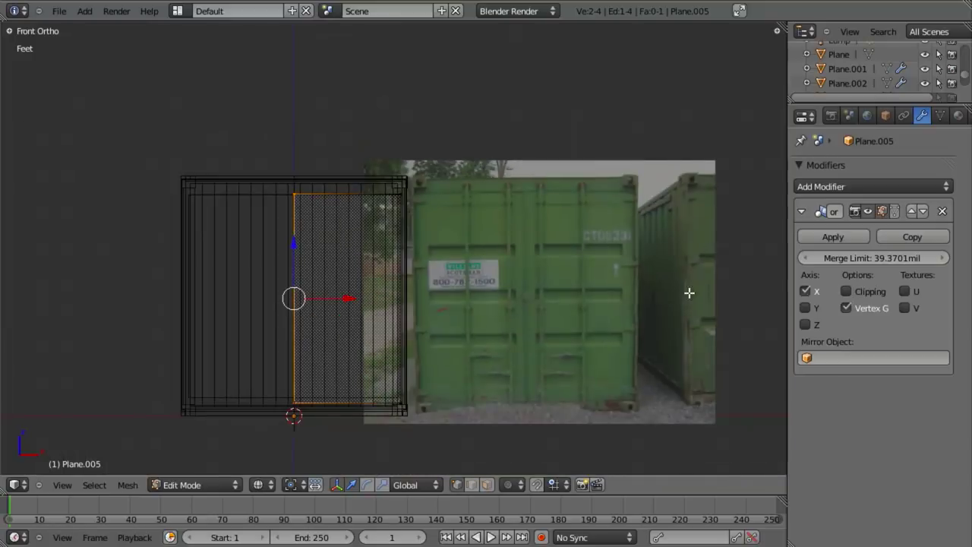
scroll(689, 292, "up", 2)
scroll(609, 261, "up", 3)
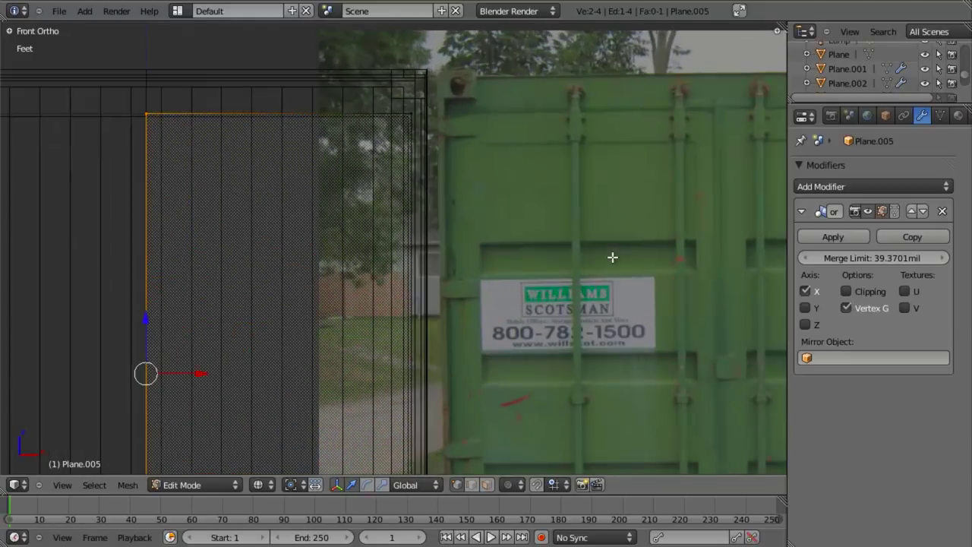
scroll(388, 304, "up", 6)
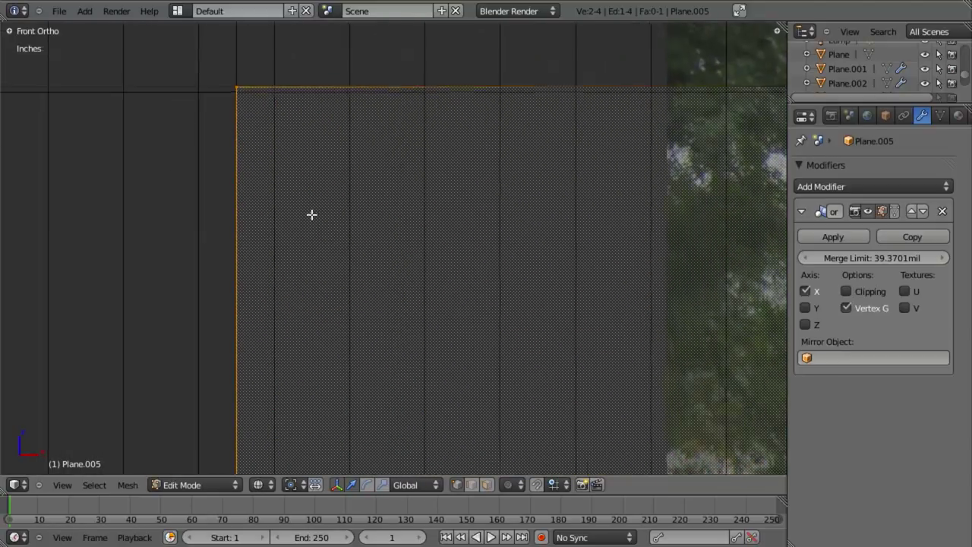
key("g")
left_click(365, 278)
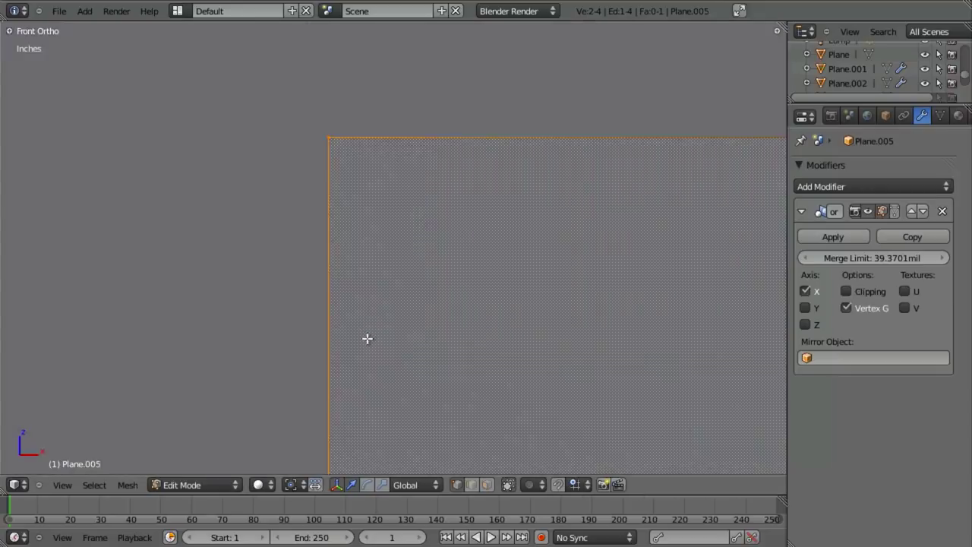
Step: Move the inner vertical edge 500 mil back along X towards the centre line, leaving a narrow door gap
scroll(360, 232, "down", 6)
scroll(403, 263, "up", 6)
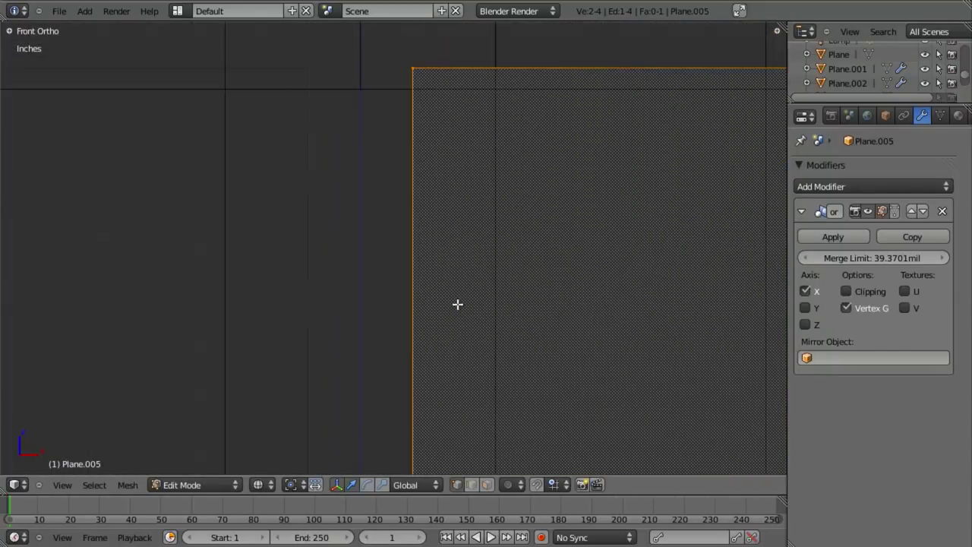
key("g")
key("x")
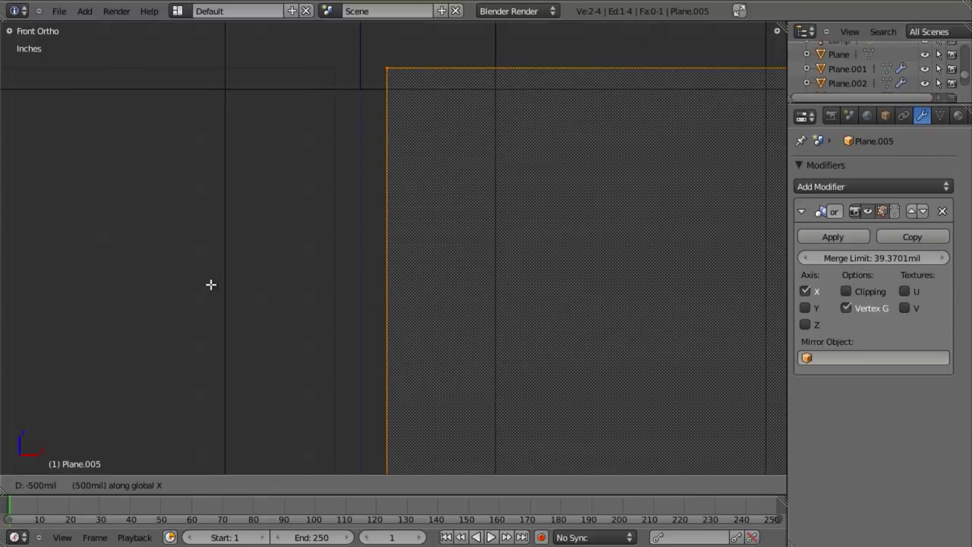
left_click(180, 275)
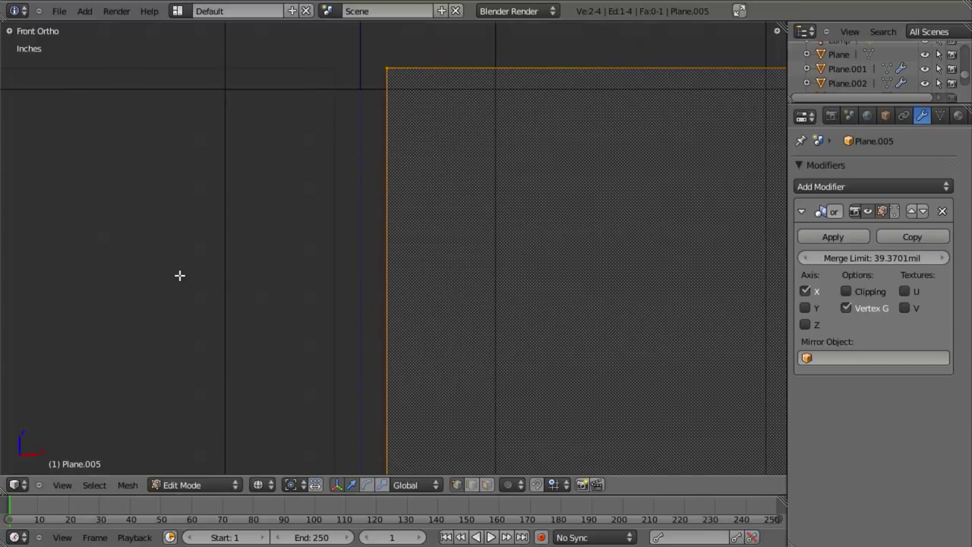
Step: Inspect the gap between the two mirrored door panels from an angled shaded view
scroll(358, 293, "down", 5)
key("z")
scroll(379, 304, "down", 6)
key("z")
mouse_move(380, 304)
middle_mouse_down()
mouse_move(393, 354)
mouse_move(445, 369)
mouse_move(431, 344)
mouse_move(473, 262)
mouse_move(462, 311)
middle_mouse_up()
key("Tab")
key("z")
key("Tab")
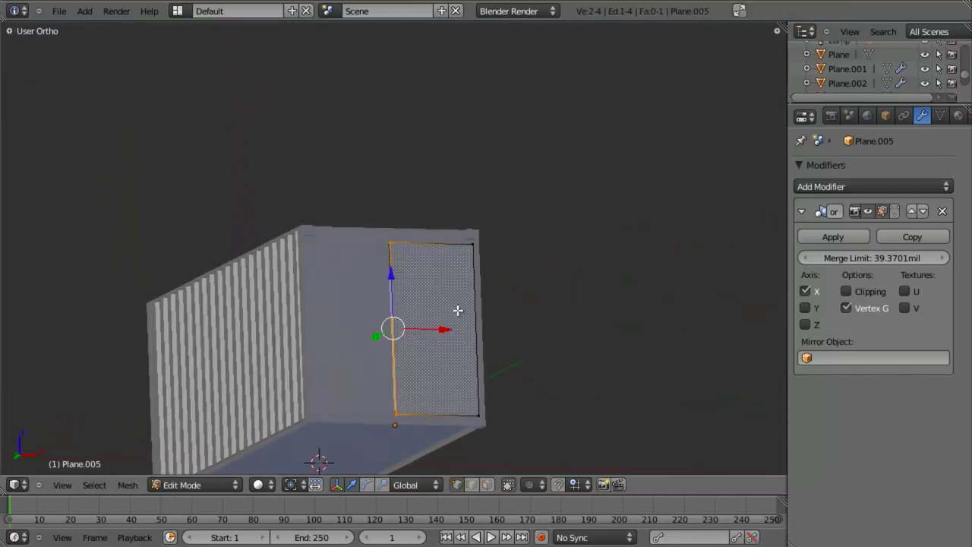
Step: Add a vertical loop cut to the door half-plane in front view and slide it close to the inner edge
key("KP_1")
scroll(425, 289, "up", 4)
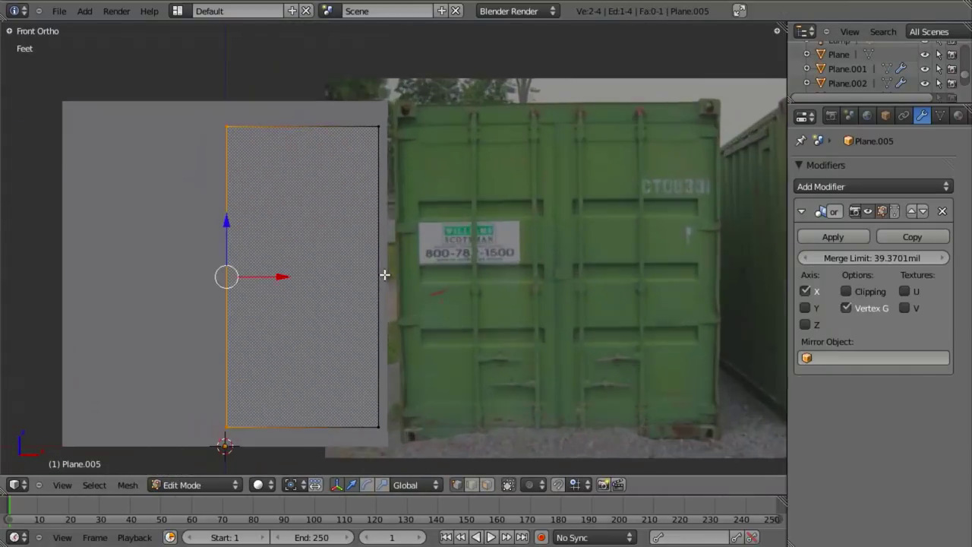
key("a")
scroll(392, 271, "down", 1)
key("ctrl+r")
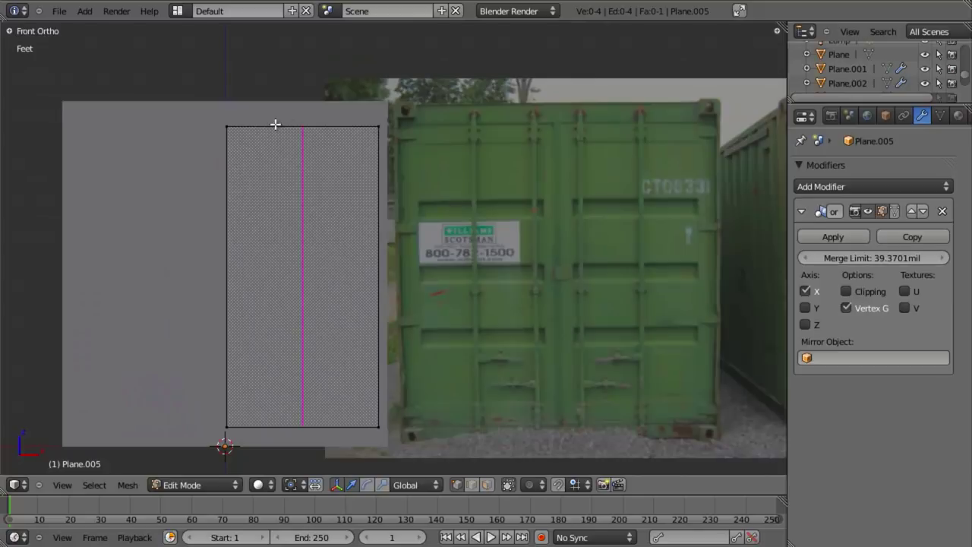
left_click(275, 125)
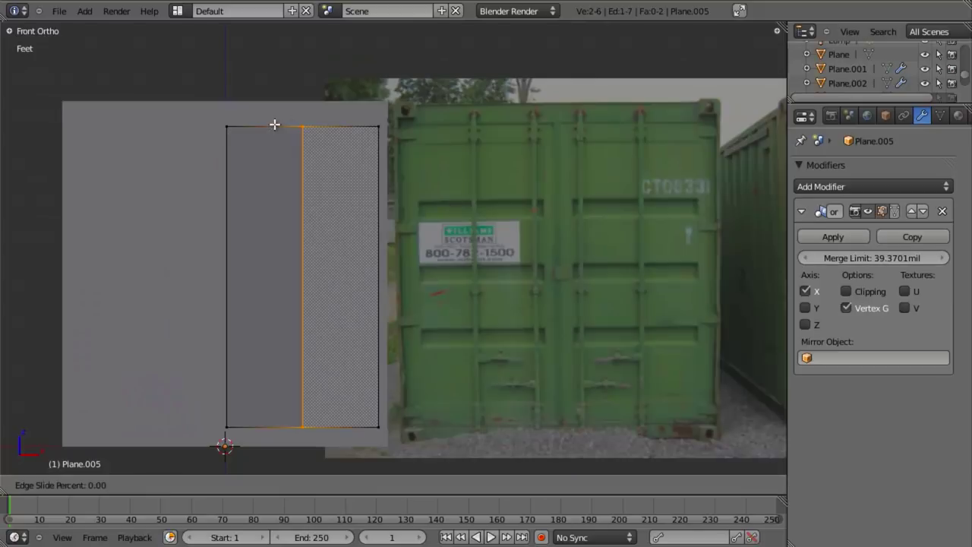
left_click(221, 123)
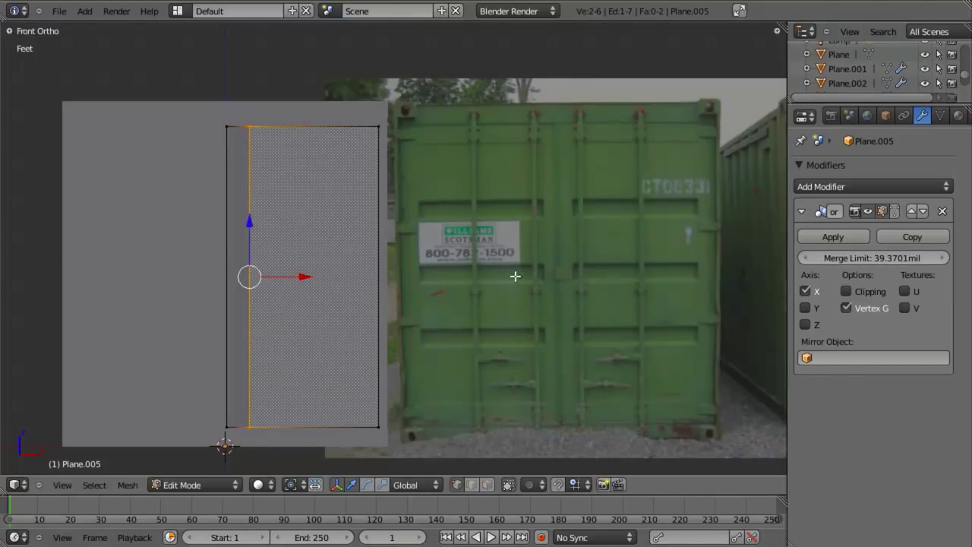
Step: Add a second vertical loop cut and slide it 0.70 towards the door's outer edge
key("g")
key("g")
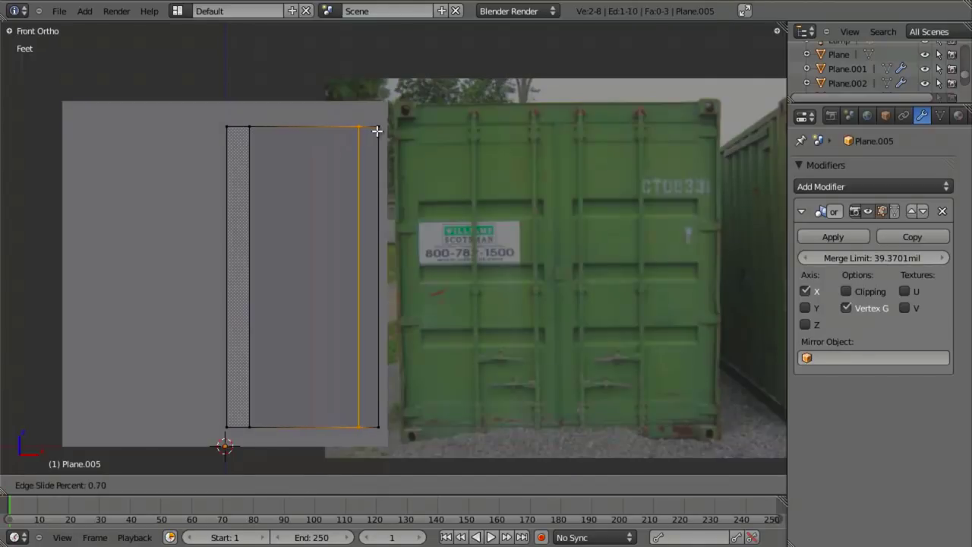
left_click(375, 130)
key("z")
key("z")
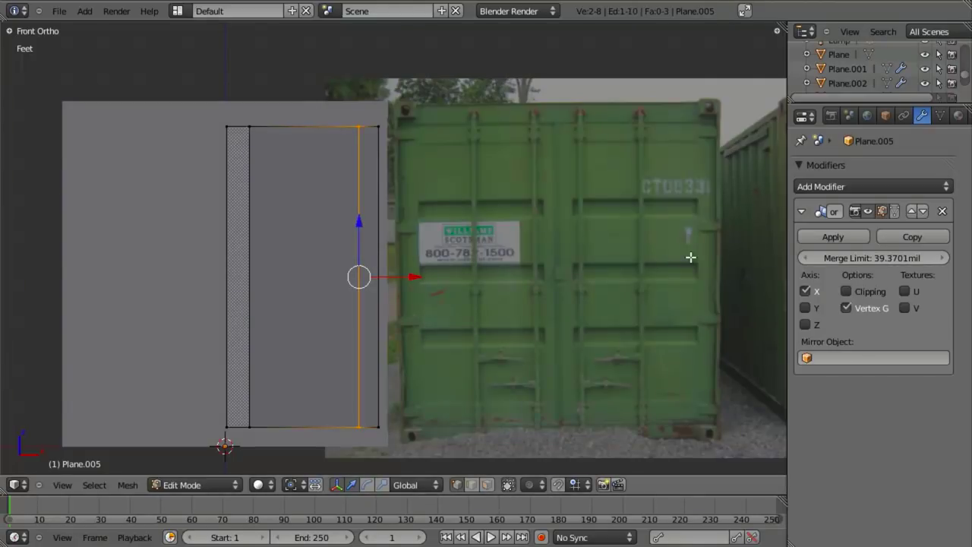
Step: Move the outer vertical loop outward along X in wireframe view, using the reference door's outer strip as a guide
key("z")
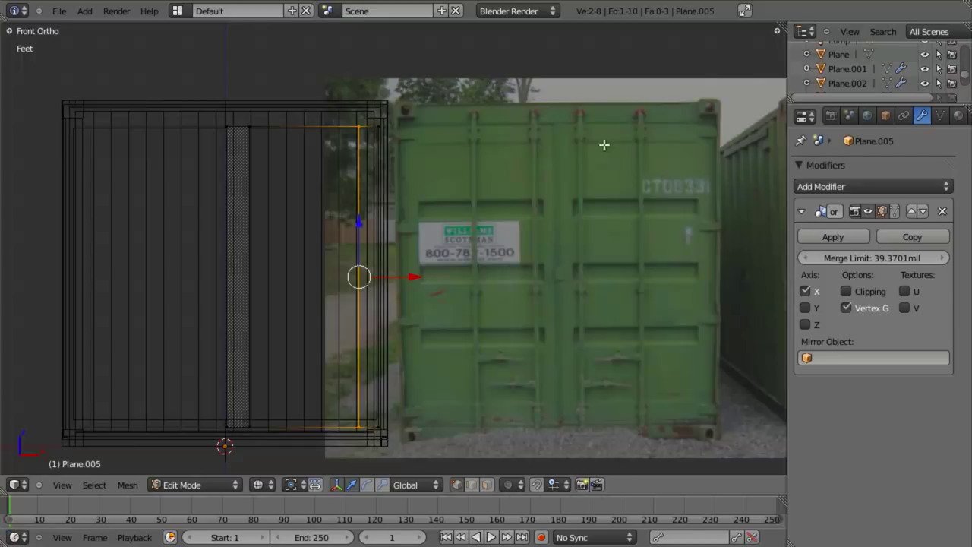
scroll(395, 149, "up", 2)
key("g")
key("x")
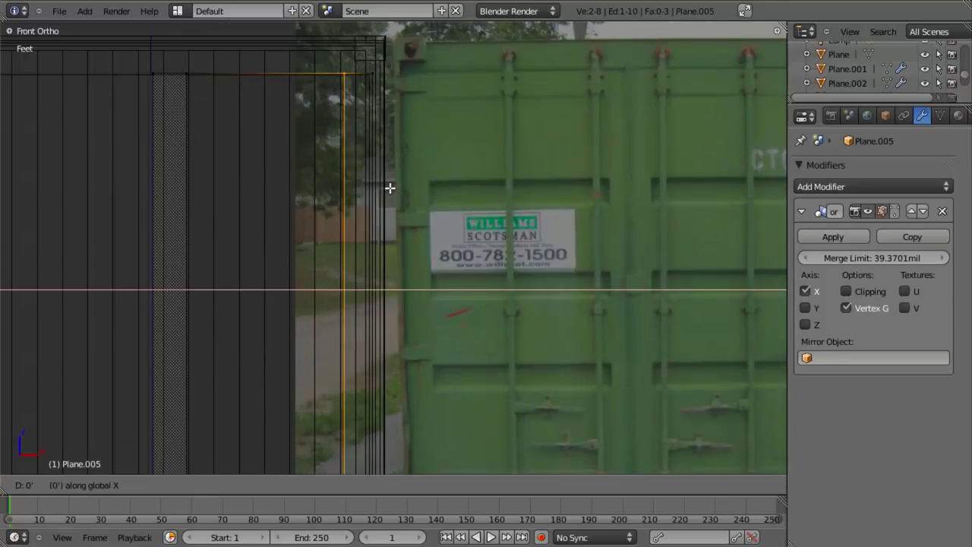
left_click(398, 185)
scroll(400, 185, "up", 4)
middle_click_drag(375, 182, 419, 367, "shift")
Step: Fine-tune the outer loop's X position to narrow the outer strip to the proportions of the reference door
key("g")
key("x")
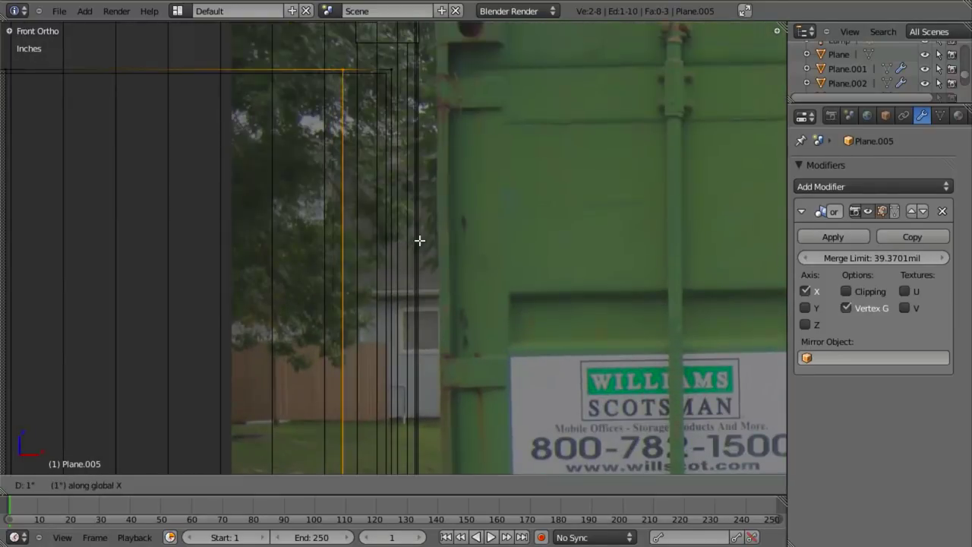
left_click(428, 237)
key("g")
key("x")
left_click(416, 237)
scroll(562, 289, "down", 6)
middle_click_drag(654, 327, 630, 328, "shift")
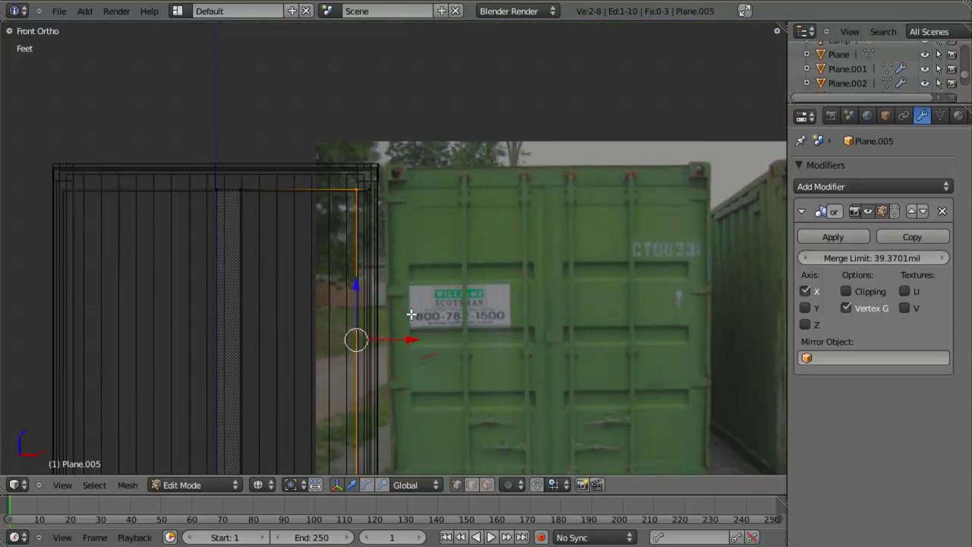
Step: Move the inner vertical edge loop along X towards the door's centre edge, narrowing the inner strip to match the reference
mouse_move(411, 313)
middle_mouse_down("shift")
mouse_move(462, 303)
mouse_move(451, 294)
middle_mouse_up("shift")
key("z")
scroll(341, 274, "up", 2)
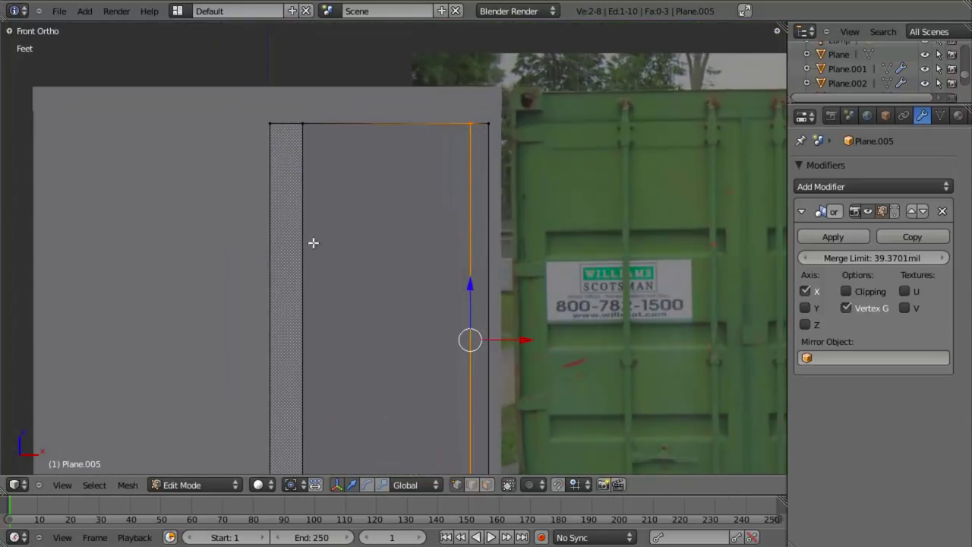
key("z")
scroll(310, 241, "up", 2)
key("g")
key("x")
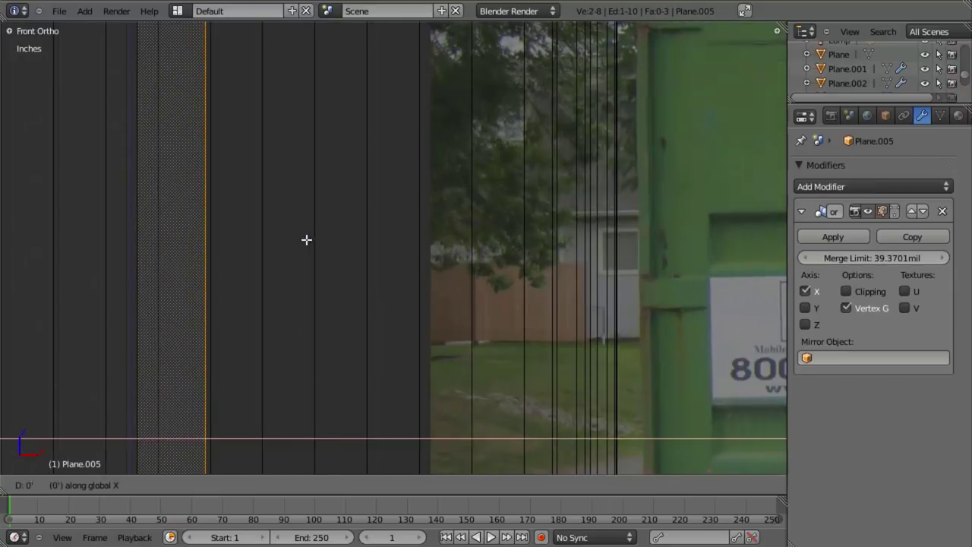
left_click(286, 238)
key("z")
scroll(441, 364, "down", 4)
scroll(392, 320, "down", 3)
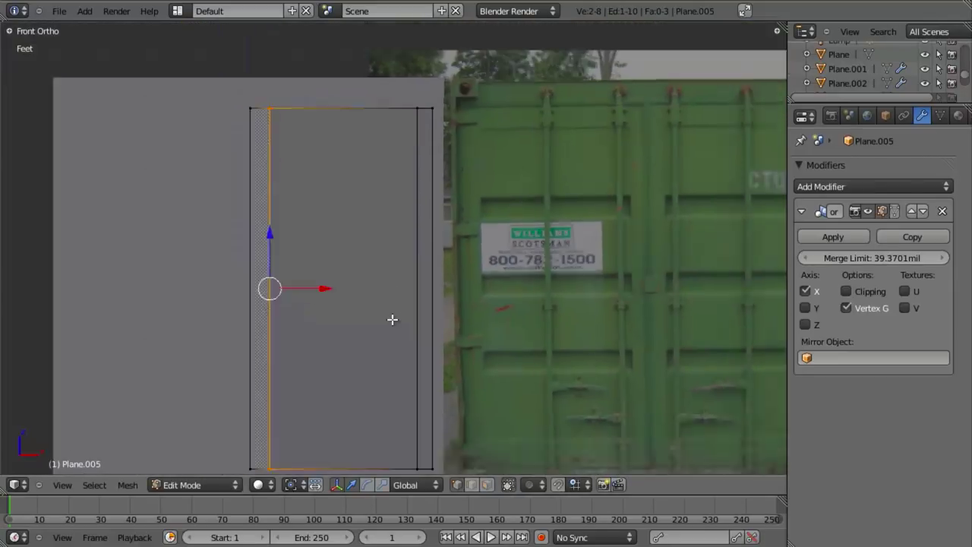
scroll(392, 320, "up", 1)
Step: Add four evenly spaced horizontal loop cuts across the door half-plane
key("a")
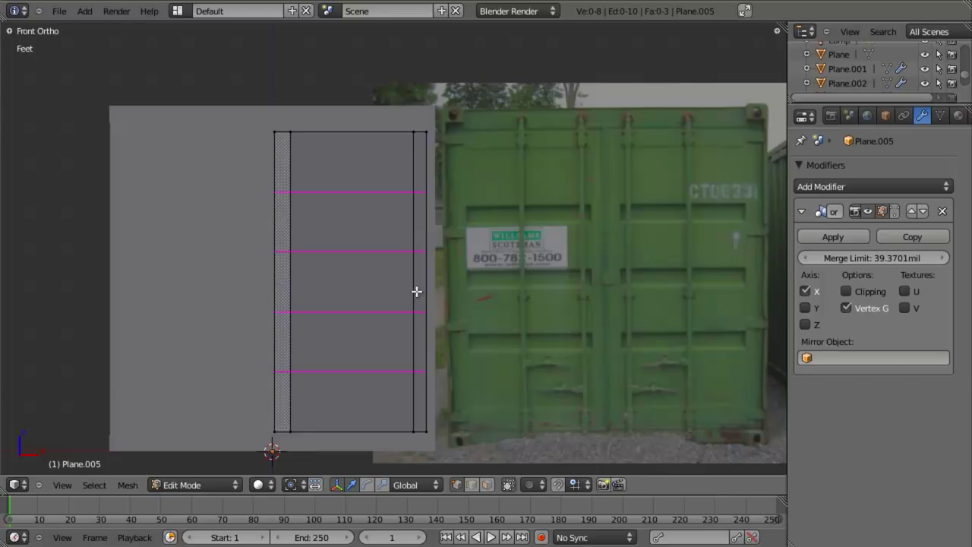
left_click(416, 291)
key("a")
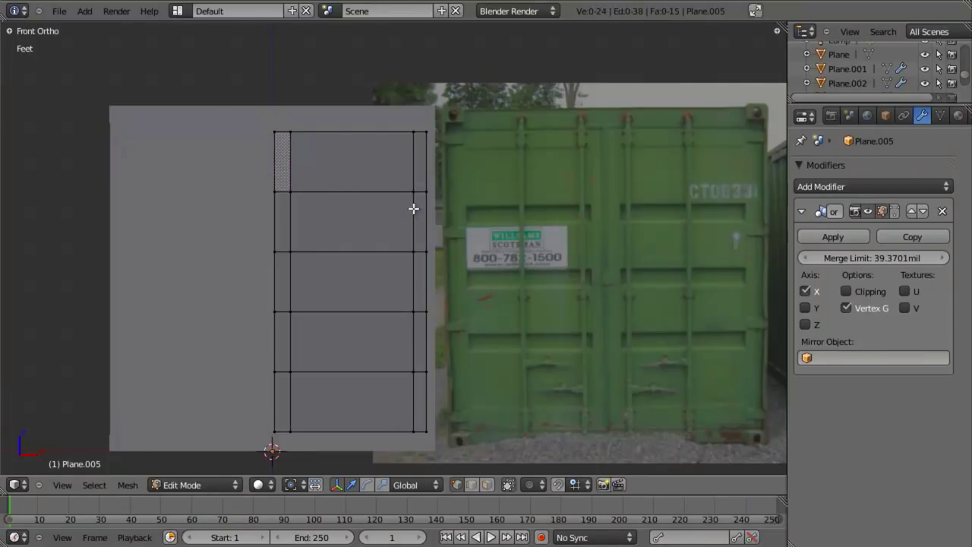
Step: Add two evenly spaced horizontal loop cuts inside each of the three middle sections of the door
left_click(415, 215)
key("ctrl+r")
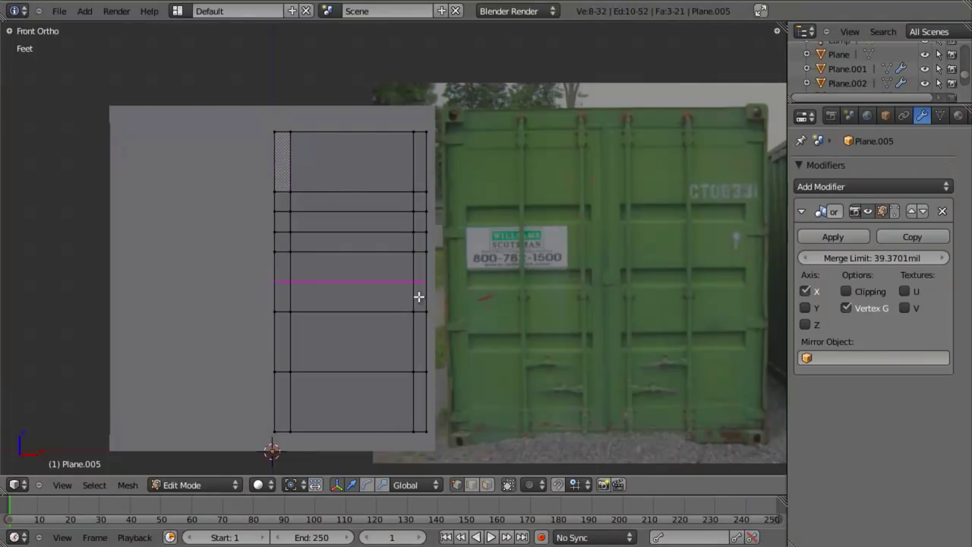
left_click(420, 296)
key("ctrl+r")
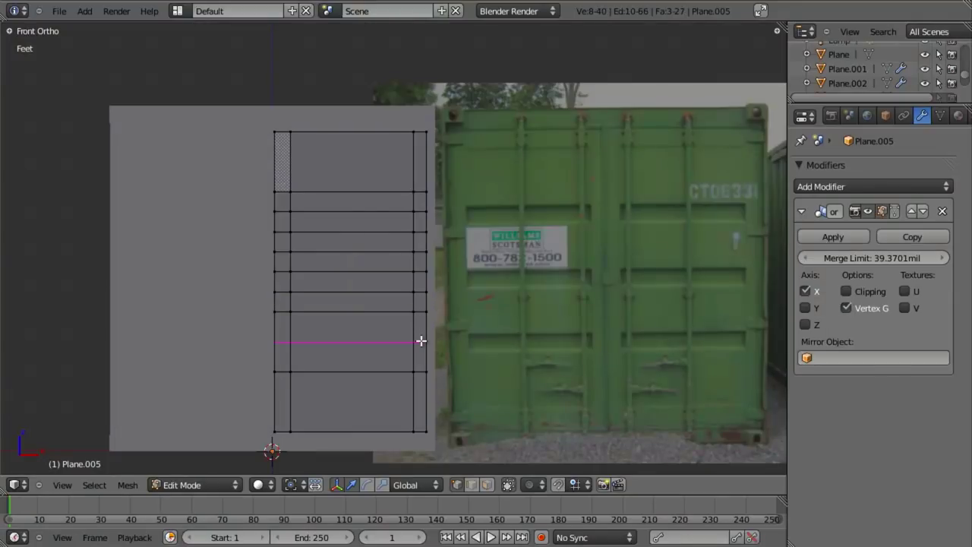
left_click(421, 341)
key("a")
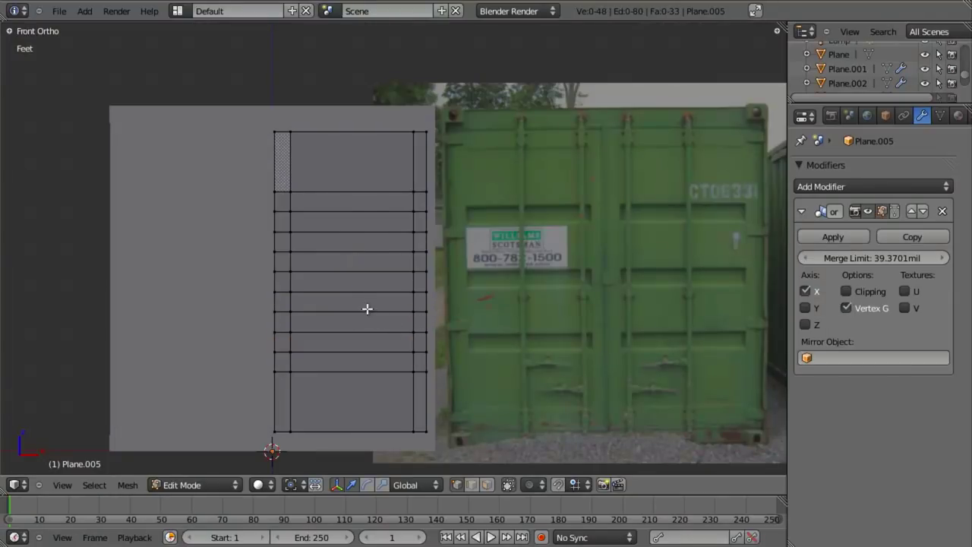
Step: Try deleting the two middle original horizontal edge loops, then select two of the neighbouring loops
right_click(367, 308, "alt")
key("x")
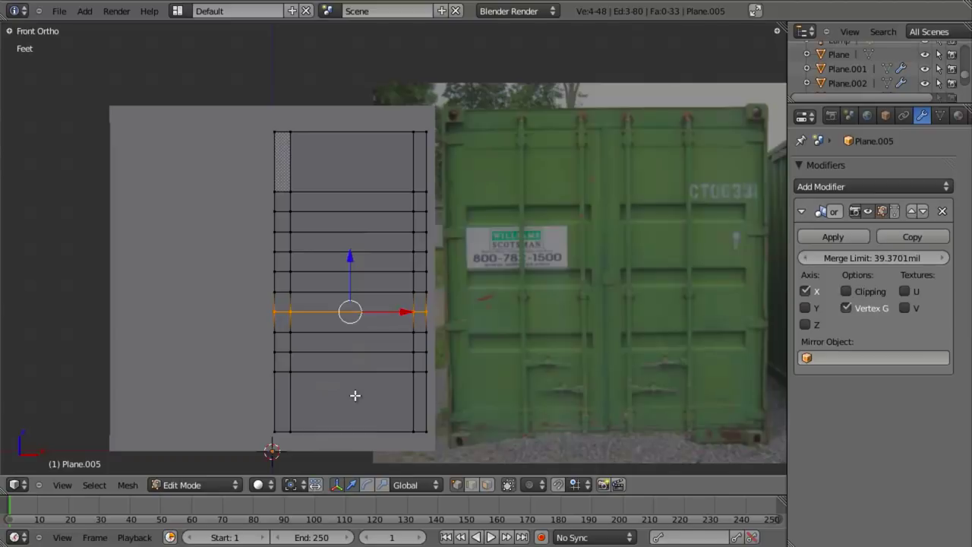
key("x")
left_click(348, 497)
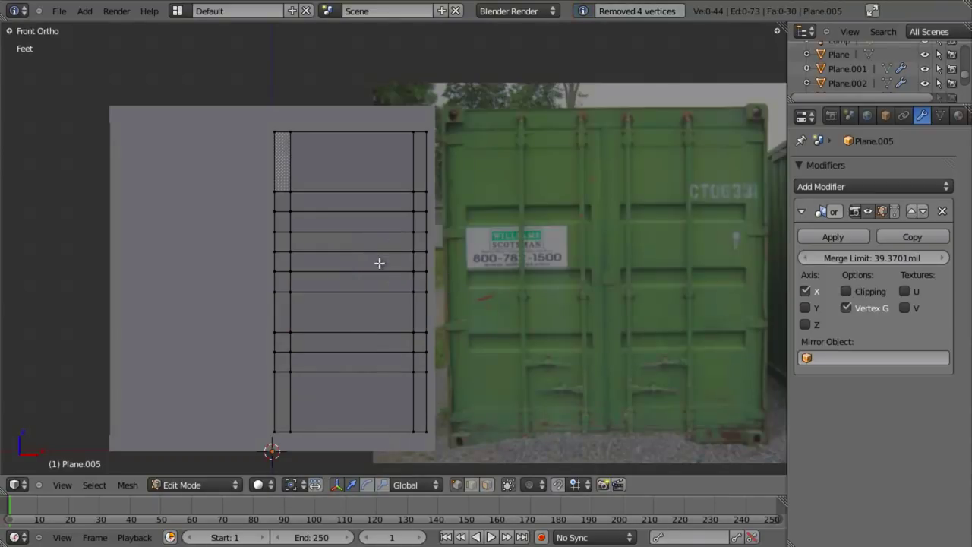
right_click(378, 258, "alt")
key("x")
left_click(378, 258)
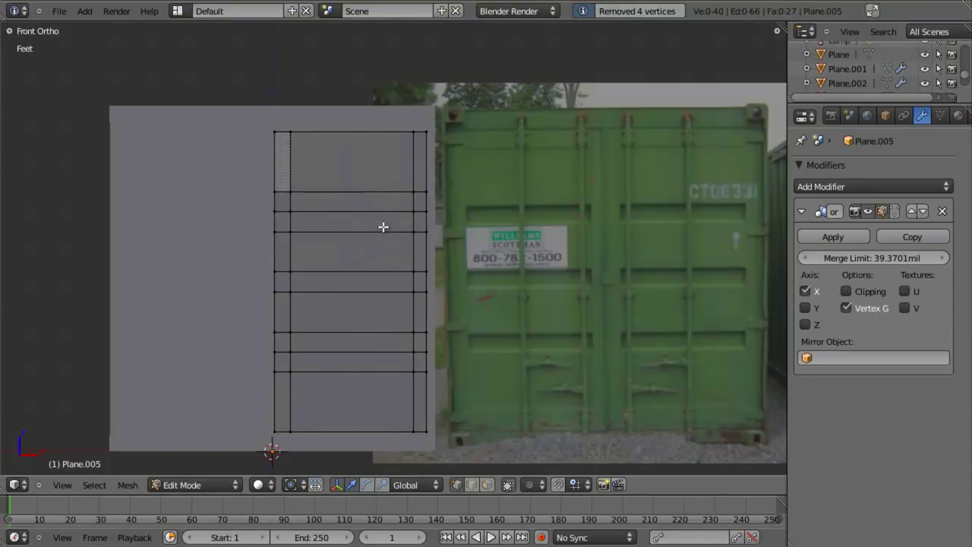
right_click(384, 229, "alt")
right_click(388, 270, "alt+shift")
Step: Undo the edge loop deletions to restore all the horizontal divisions
key("ctrl+z")
key("ctrl+z")
key("ctrl+z")
key("ctrl+z")
key("ctrl+z")
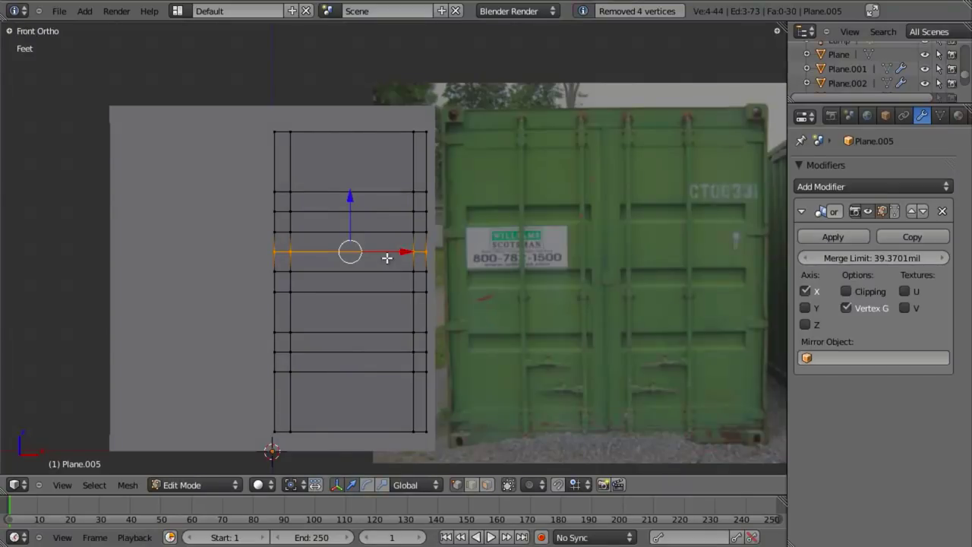
key("ctrl+z")
key("ctrl+z")
key("ctrl+z")
key("ctrl+z")
Step: Delete the lowest and the highest horizontal edge loops inside the door half-plane
key("a")
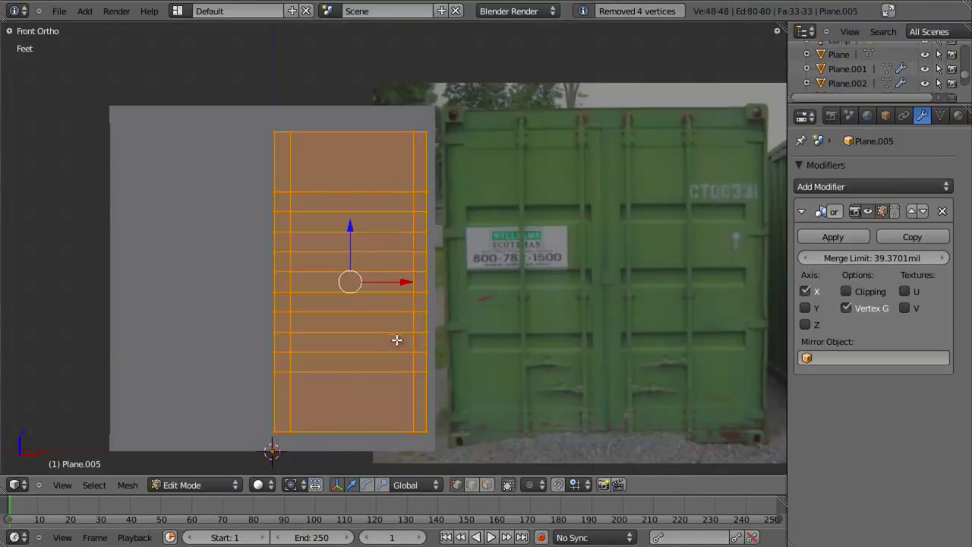
key("a")
right_click(384, 373, "alt")
key("x")
left_click(384, 376)
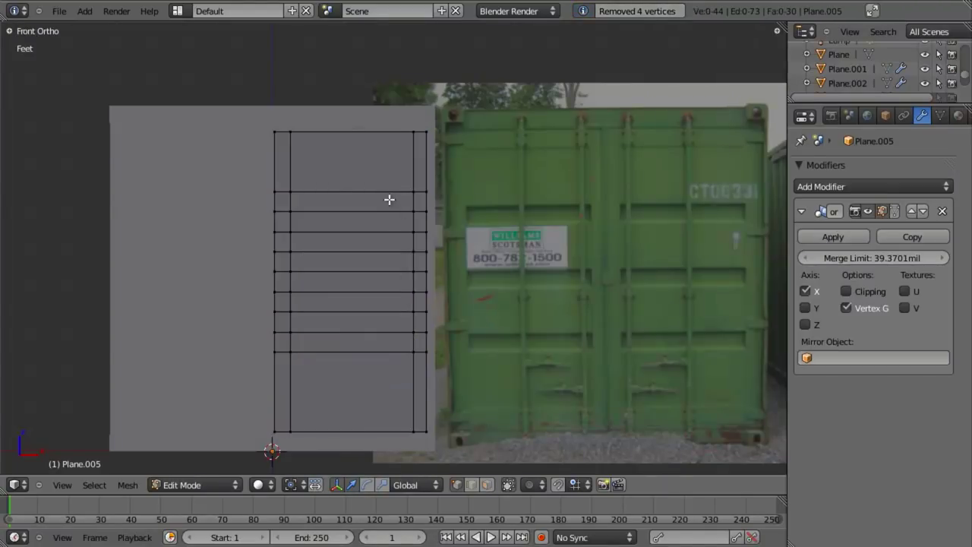
right_click(390, 200, "alt")
key("x")
left_click(389, 200)
Step: Try deleting the topmost remaining inner horizontal loop and the upper loop of the middle pair
key("a")
right_click(382, 213, "alt")
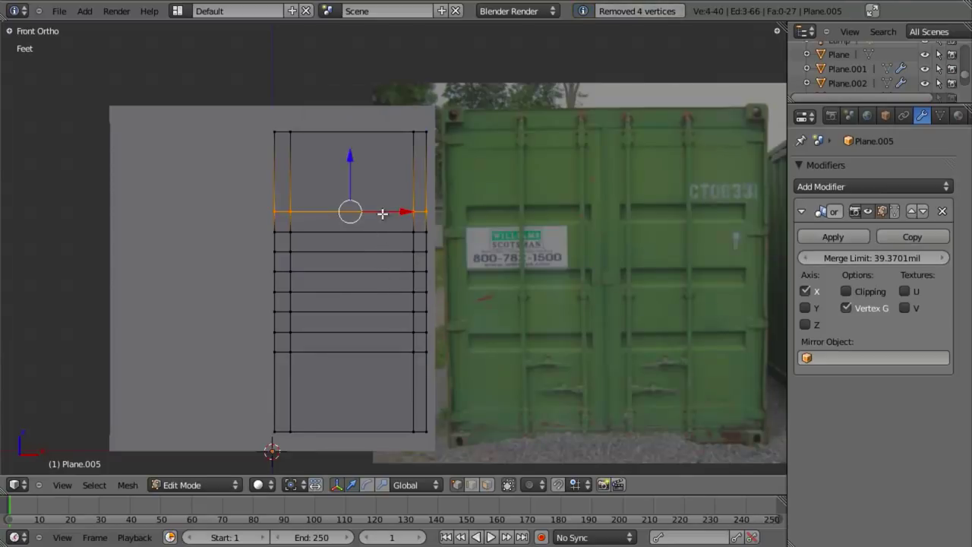
key("x")
left_click(386, 257)
right_click(384, 272, "alt")
key("x")
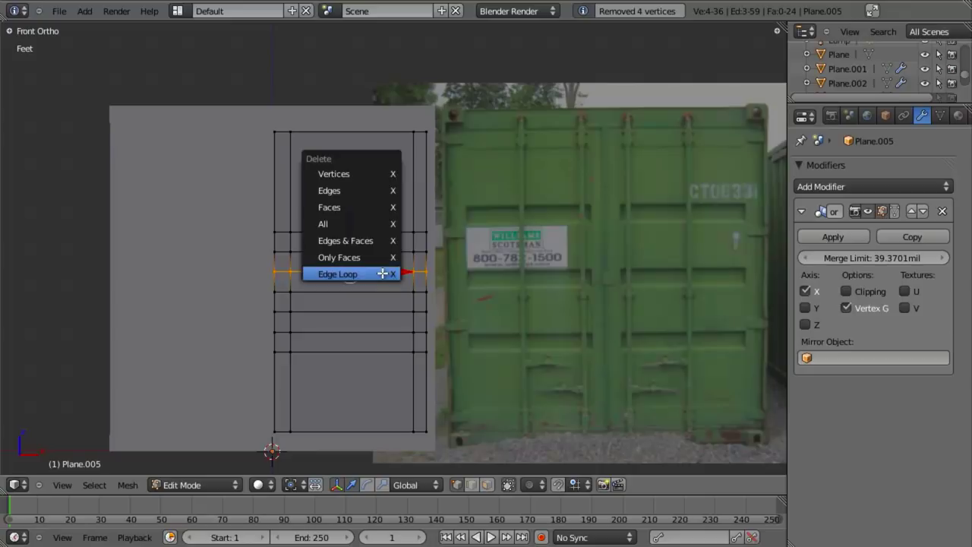
left_click(386, 272)
Step: Undo the last two edge loop deletions
key("ctrl+z")
key("a")
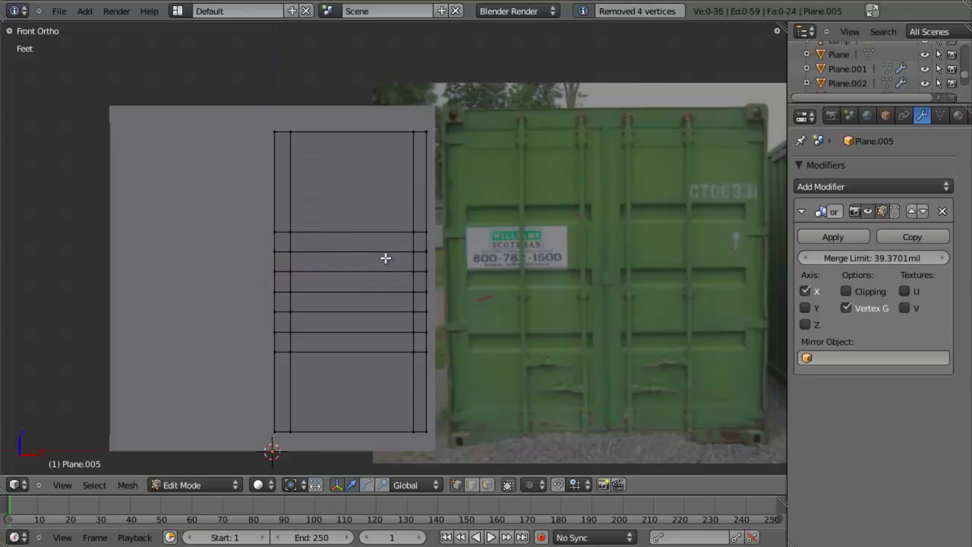
key("ctrl+z")
key("ctrl+z")
key("ctrl+z")
key("ctrl+z")
key("ctrl+z")
Step: Delete the original horizontal edge loops between the narrow bands, leaving three narrow bands separated by wider sections
right_click(386, 258, "alt")
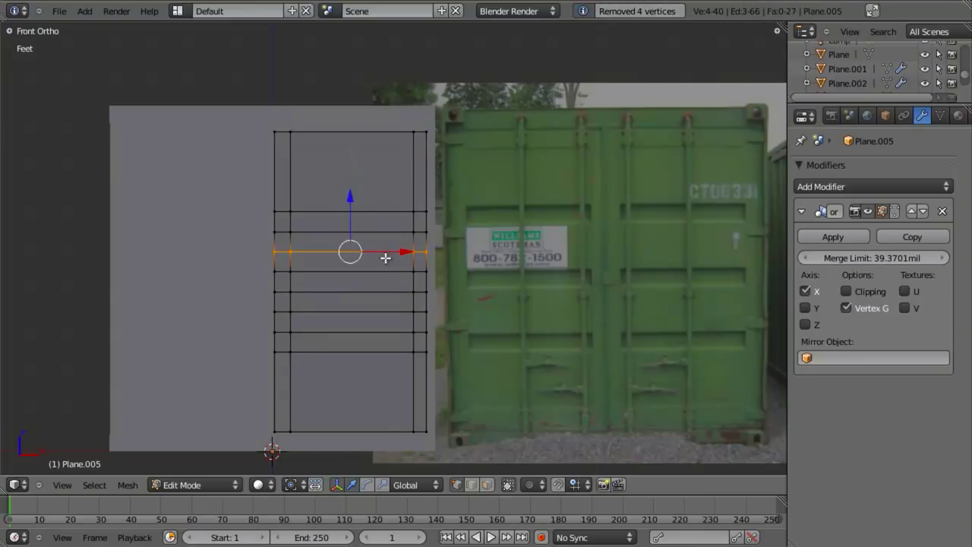
key("x")
left_click(386, 258)
key("a")
right_click(382, 311, "alt")
key("x")
left_click(381, 314)
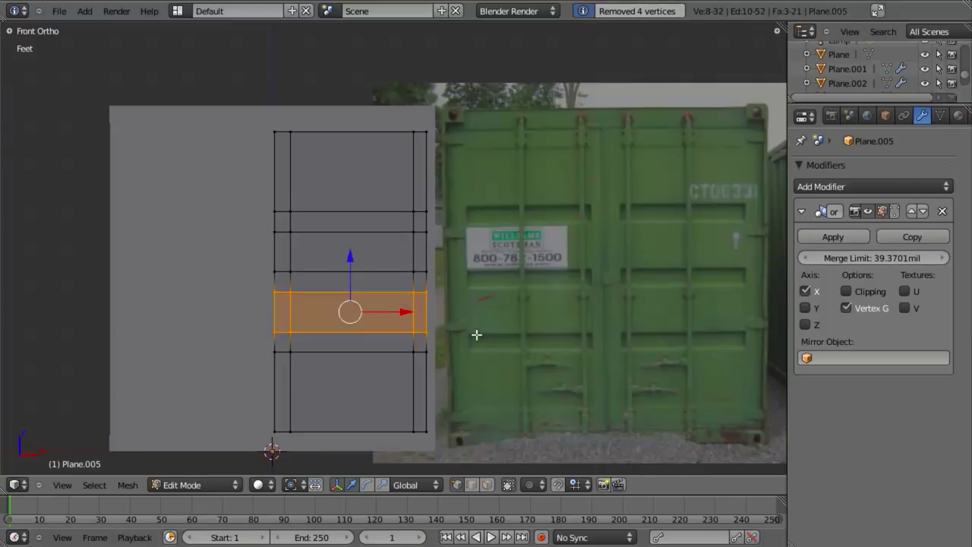
key("a")
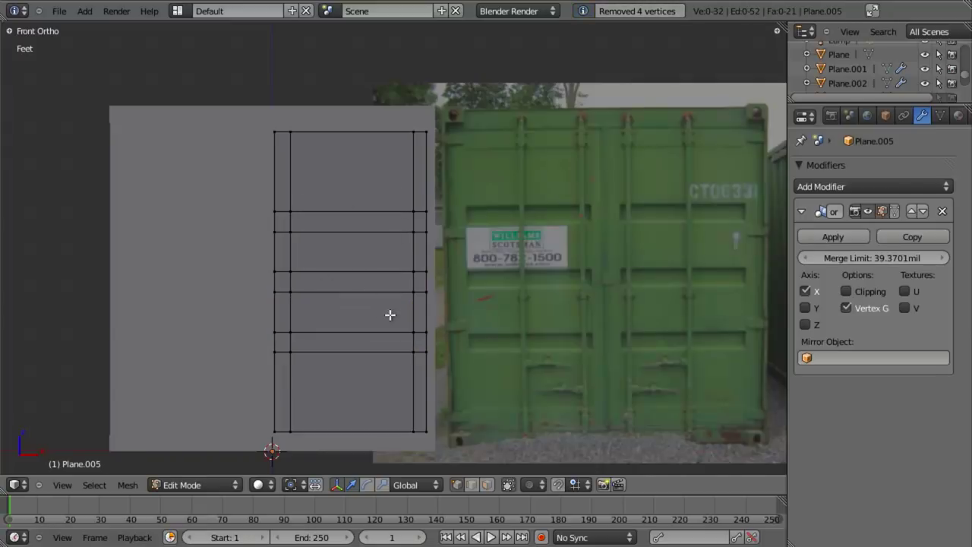
Step: Extrude the three narrow band faces of the door's wide central column a short distance into the container, judging depth in right view
scroll(390, 315, "up", 1)
key("ctrl+Tab")
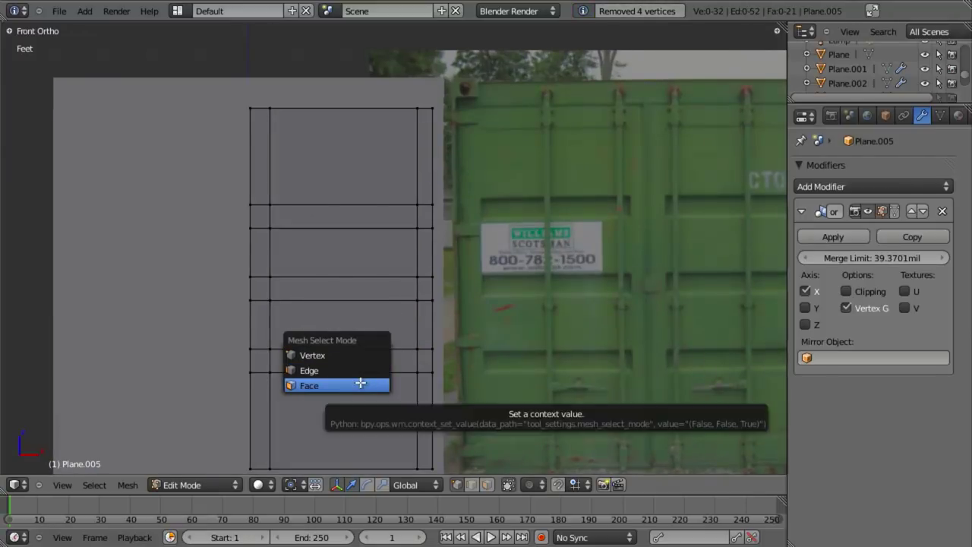
left_click(360, 383)
right_click(359, 365)
right_click(355, 287, "shift")
right_click(353, 221, "shift")
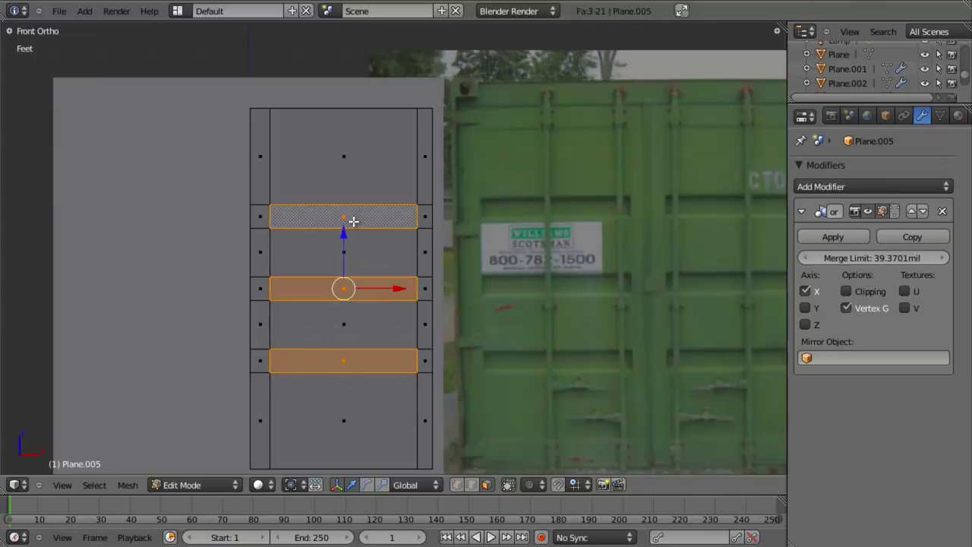
scroll(417, 293, "down", 2)
scroll(417, 293, "up", 1)
key("KP_3")
scroll(480, 323, "up", 2)
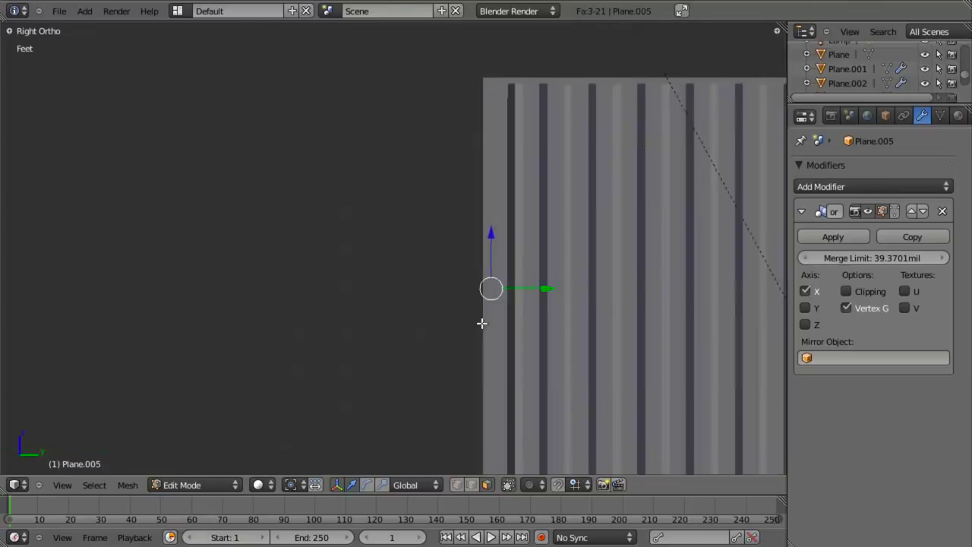
key("z")
middle_click_drag(555, 296, 419, 298, "shift")
scroll(419, 298, "up", 2)
key("e")
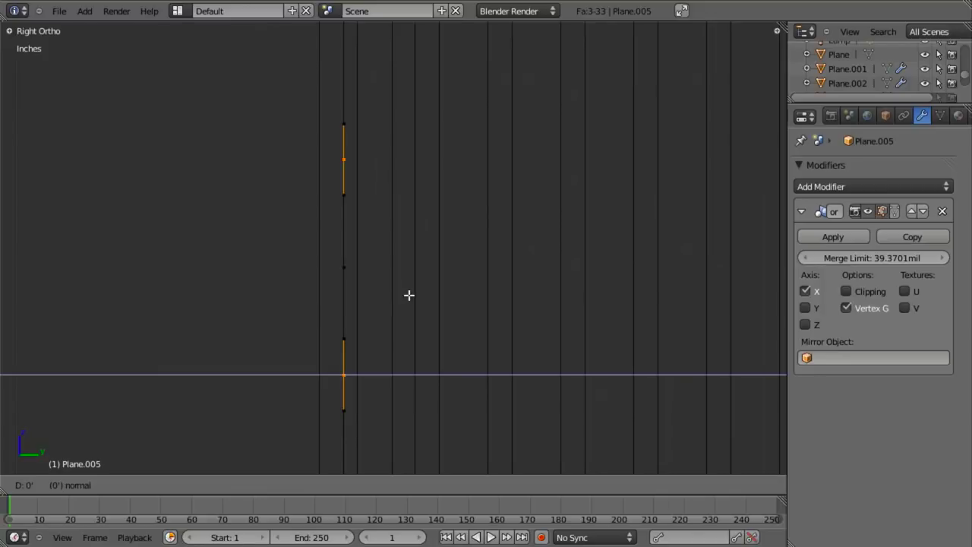
left_click(427, 297)
scroll(456, 375, "down", 2)
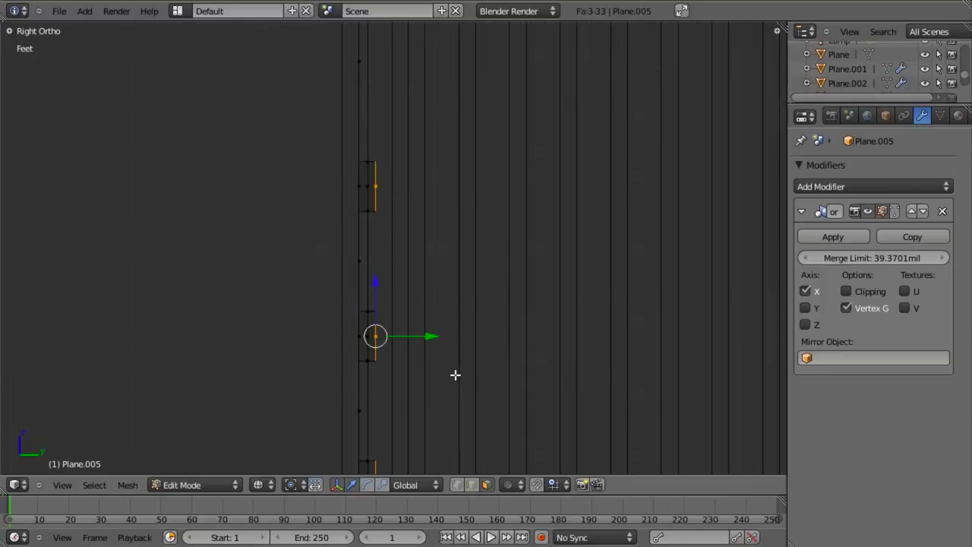
Step: Set the pivot point to Individual Origins and try scaling the extruded faces along Z in the right view
left_click(298, 484)
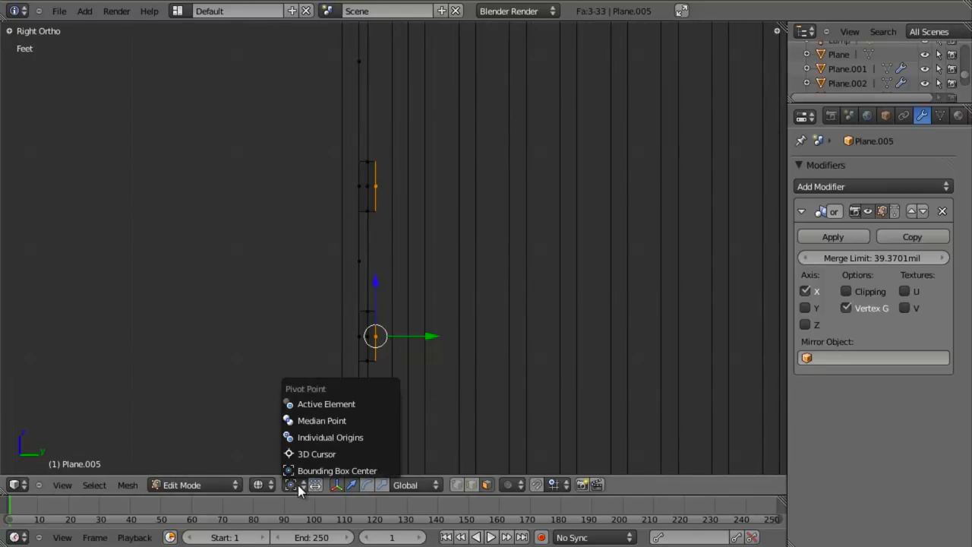
left_click(314, 438)
key("s")
key("z")
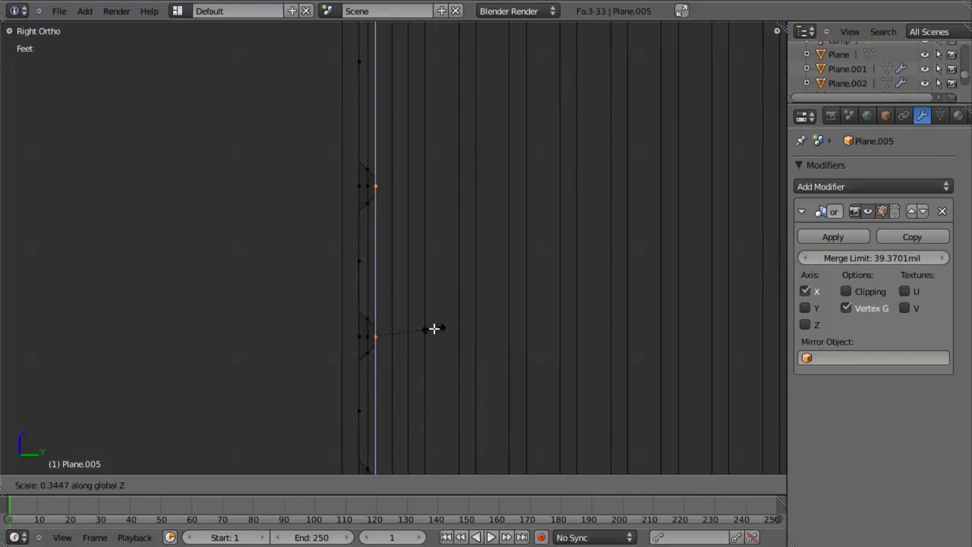
left_click(433, 330)
scroll(547, 332, "up", 1)
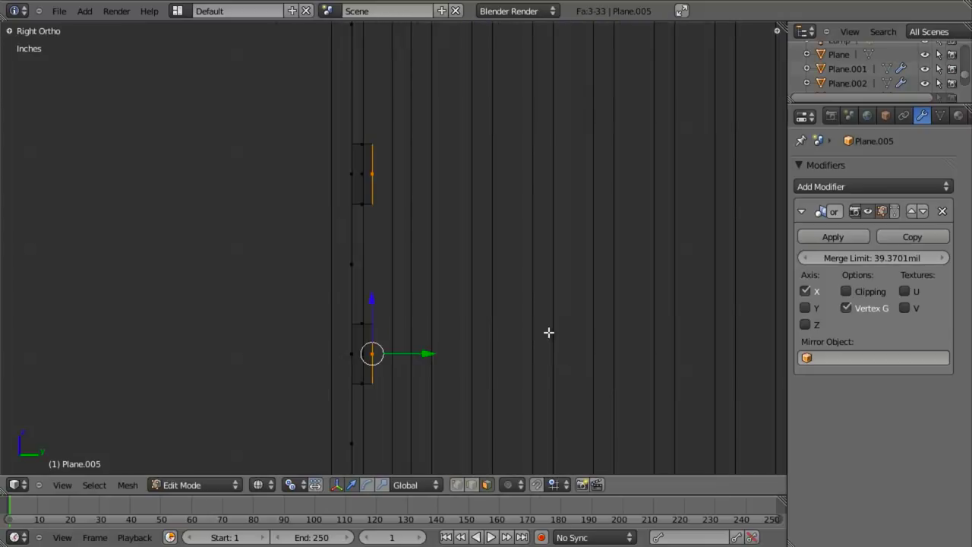
Step: Scale the three recessed faces to 0.8 along Z in front view to slope their upper and lower edges
key("KP_1")
middle_click_drag(565, 312, 478, 351, "shift")
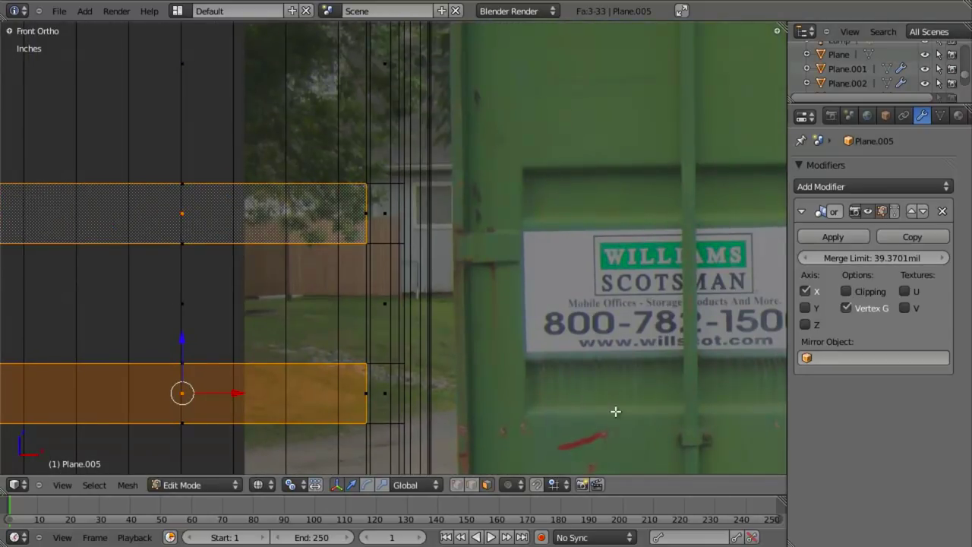
key("s")
key("z")
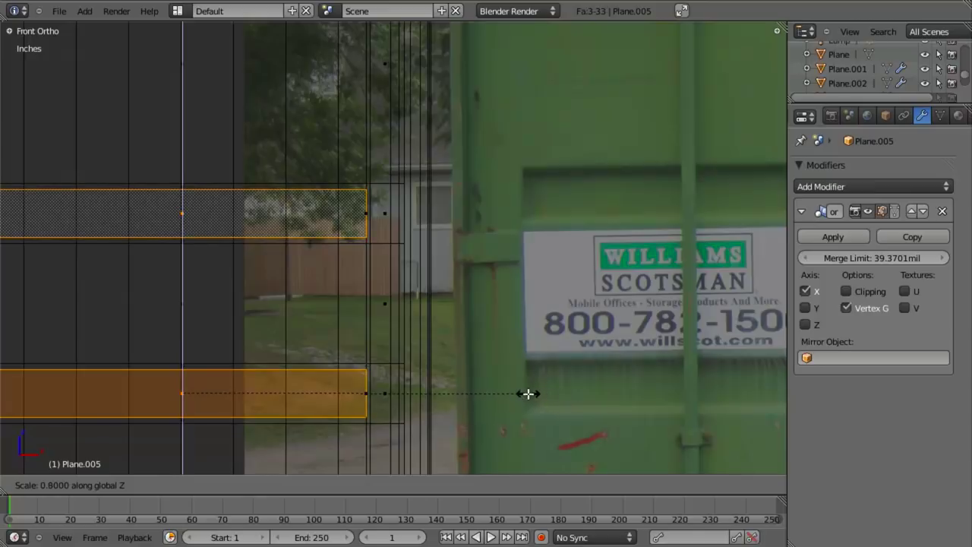
left_click(529, 393)
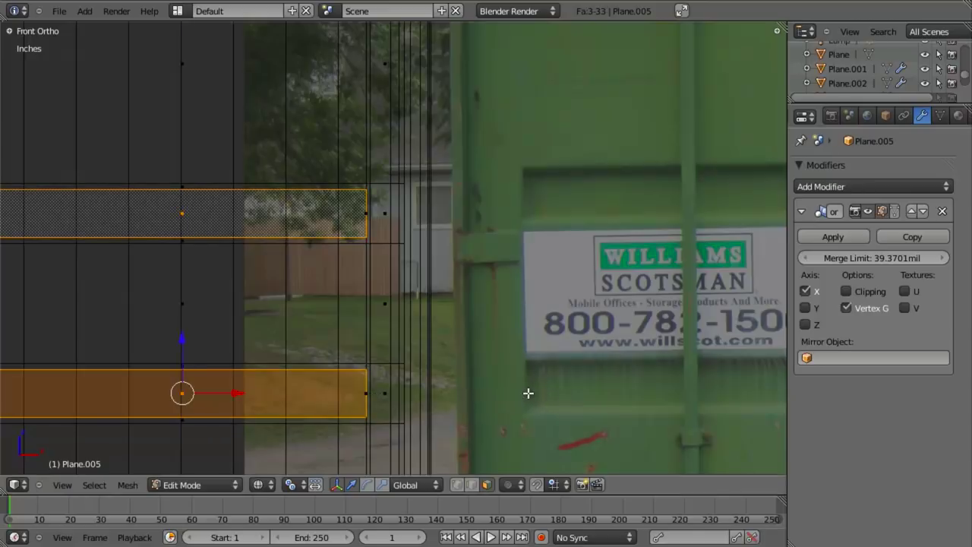
Step: Leave Edit Mode and examine the recessed door bands in perspective and front wireframe against the reference photo
scroll(528, 393, "down", 5)
key("Tab")
middle_click_drag(367, 281, 442, 322)
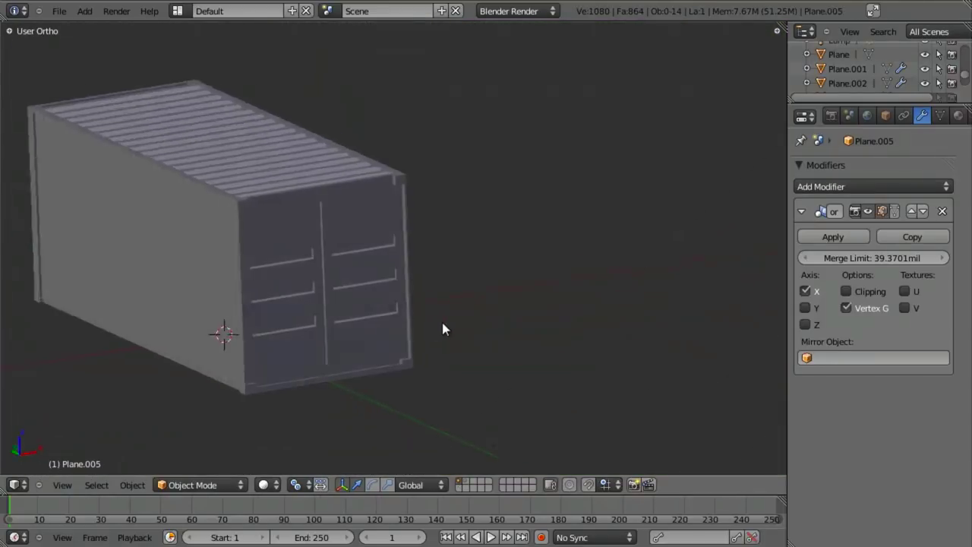
scroll(443, 323, "up", 6)
middle_click_drag(395, 287, 453, 315)
key("KP_1")
scroll(421, 336, "up", 3)
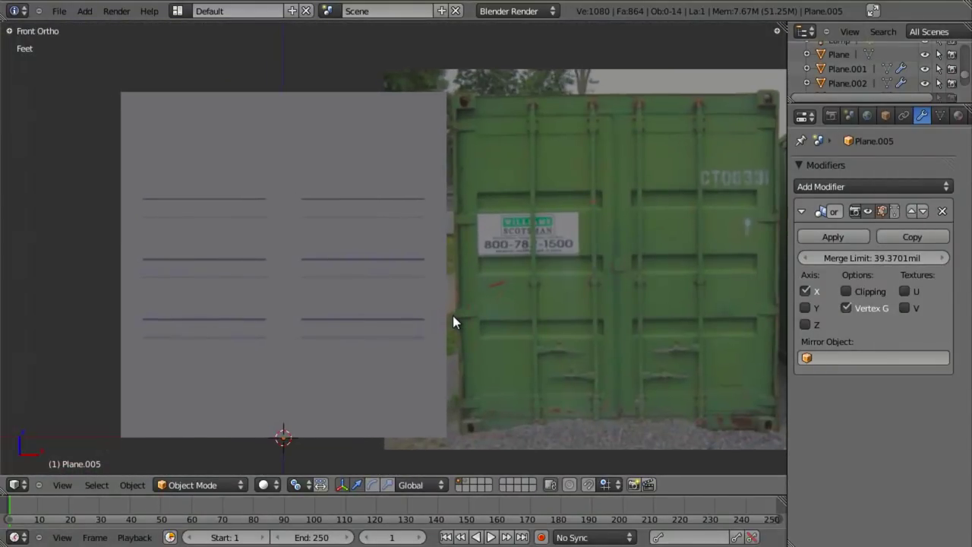
key("z")
scroll(445, 323, "up", 2)
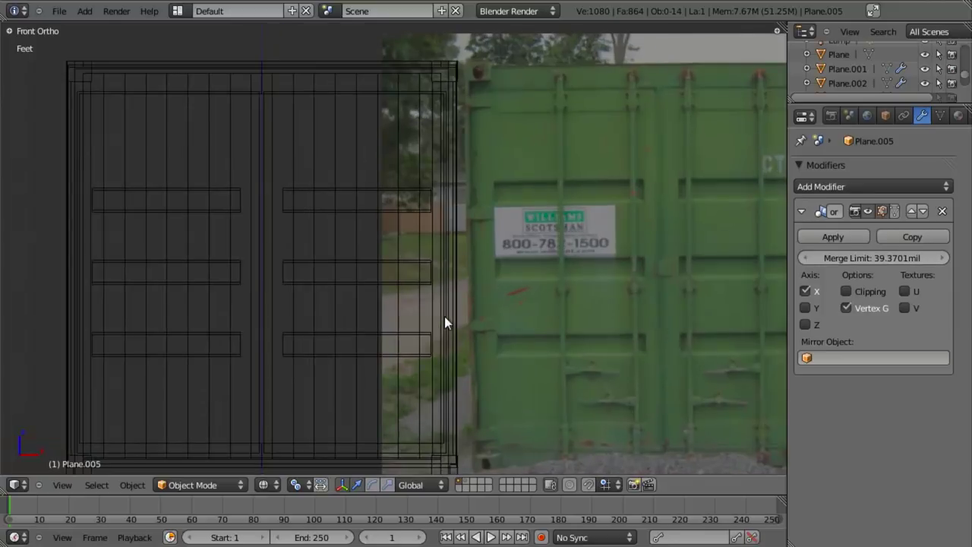
scroll(342, 199, "down", 2)
middle_click_drag(370, 222, 283, 216, "shift")
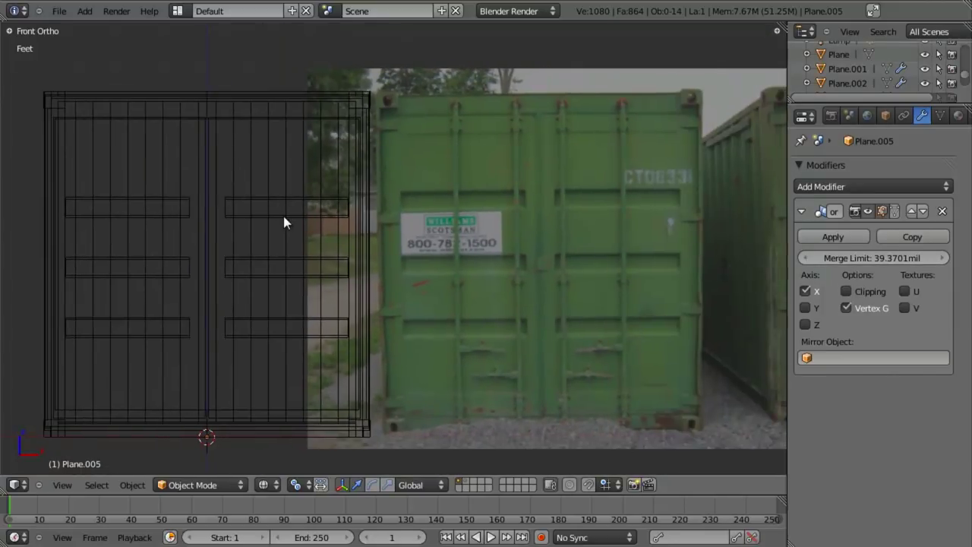
Step: Compare the door's recessed bands in shaded perspective and front wireframe with the bands in the reference photo
key("z")
scroll(414, 205, "up", 1)
scroll(403, 209, "down", 2)
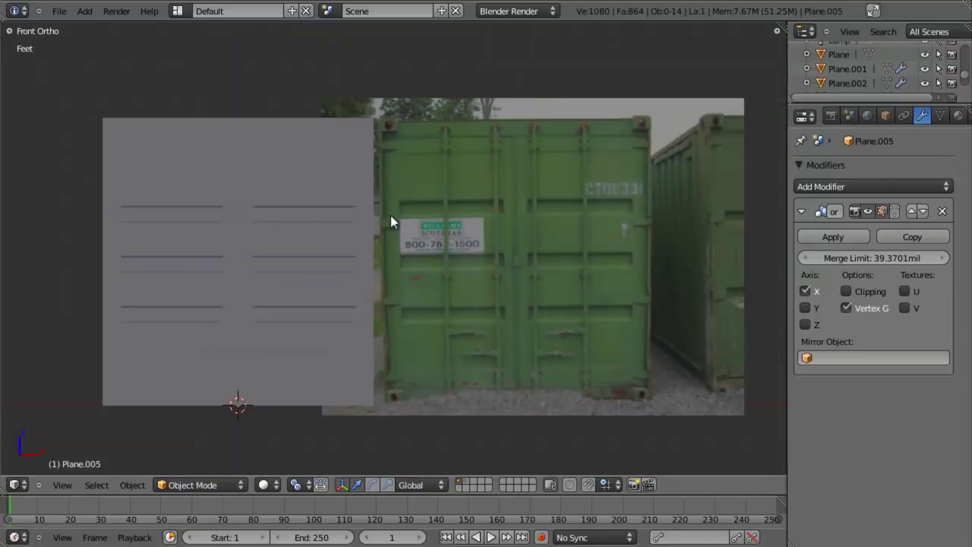
middle_click_drag(391, 217, 374, 270)
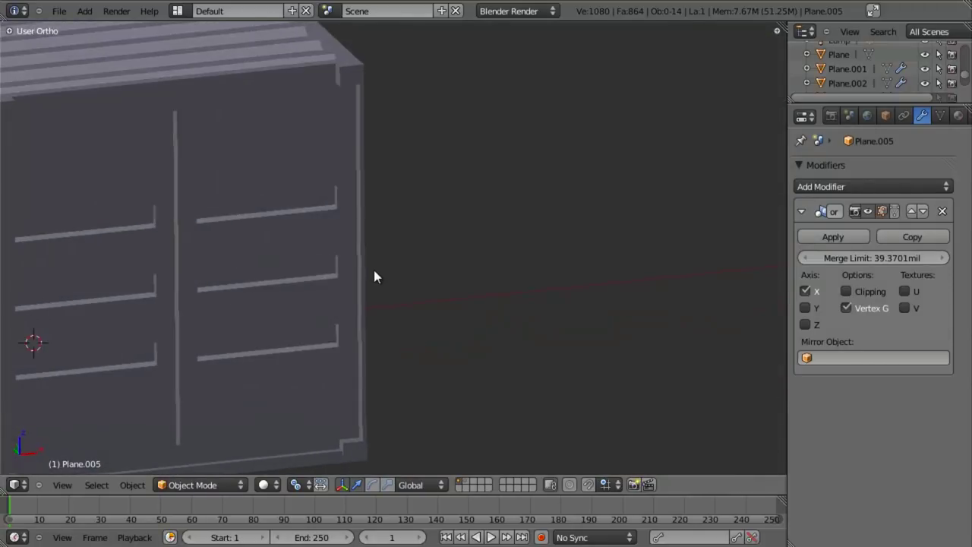
key("KP_1")
key("z")
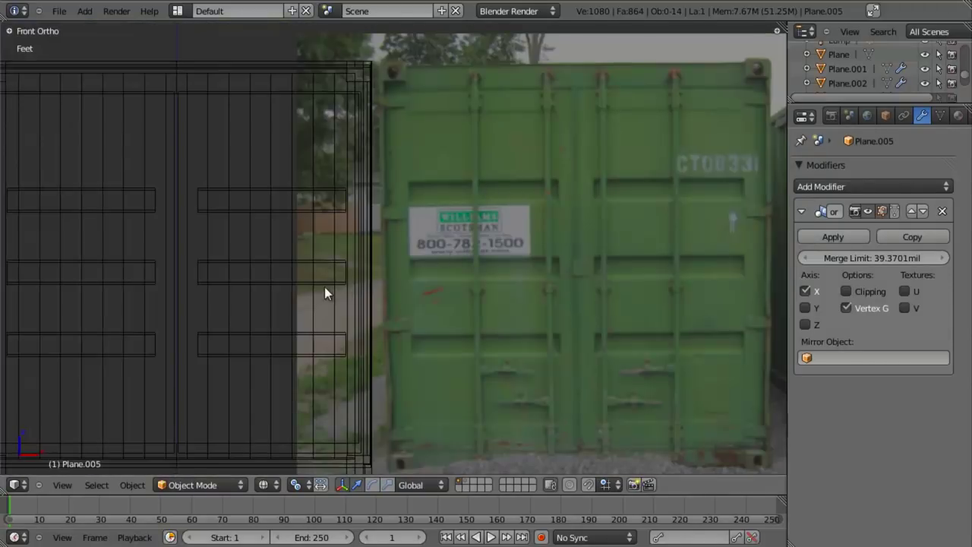
Step: Select the frame's linked corner post in Edit Mode, snap the 3D cursor to it, and return to Object Mode
right_click(366, 284)
key("Tab")
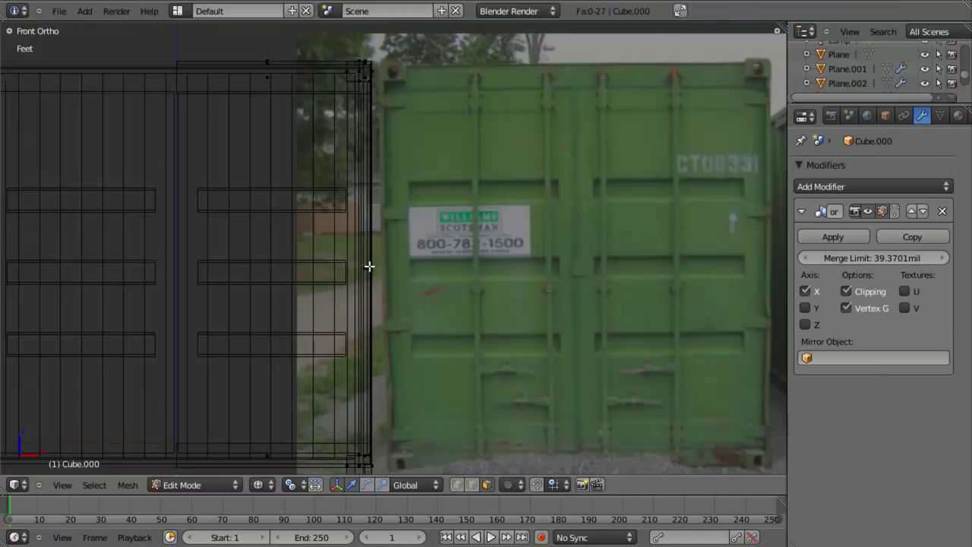
key("l")
scroll(387, 259, "down", 3)
middle_click_drag(387, 259, 319, 308)
key("z")
scroll(411, 314, "up", 4)
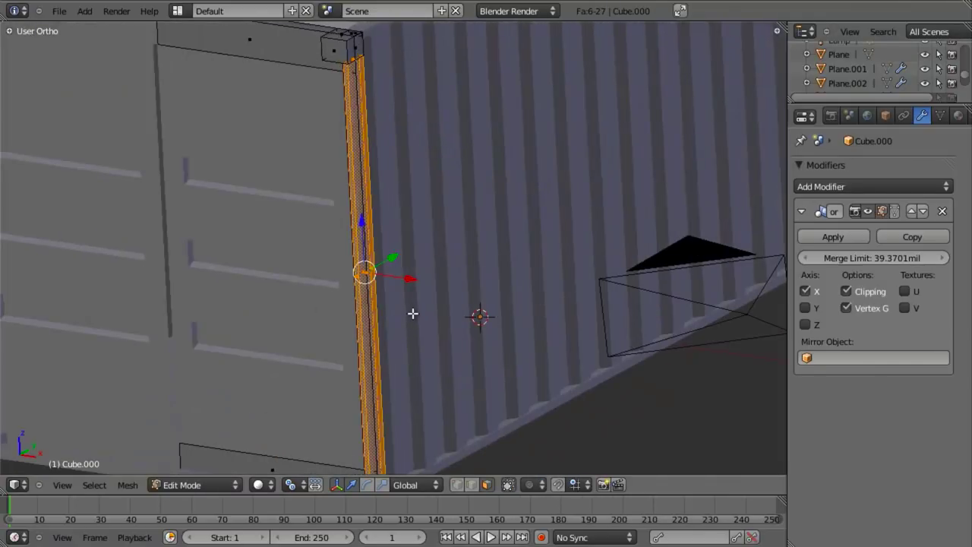
key("shift+s")
left_click(402, 347)
key("KP_1")
scroll(401, 353, "down", 3)
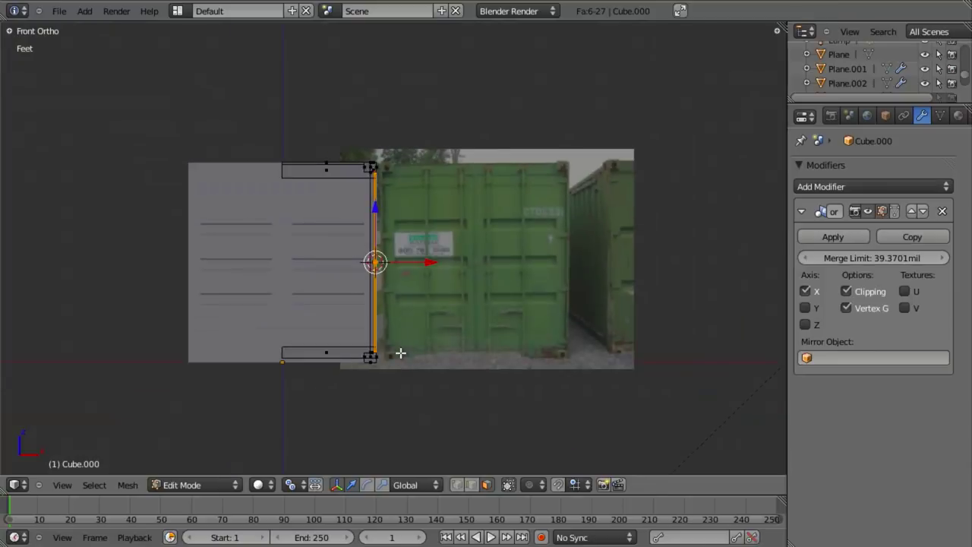
key("Tab")
scroll(410, 334, "up", 2)
key("z")
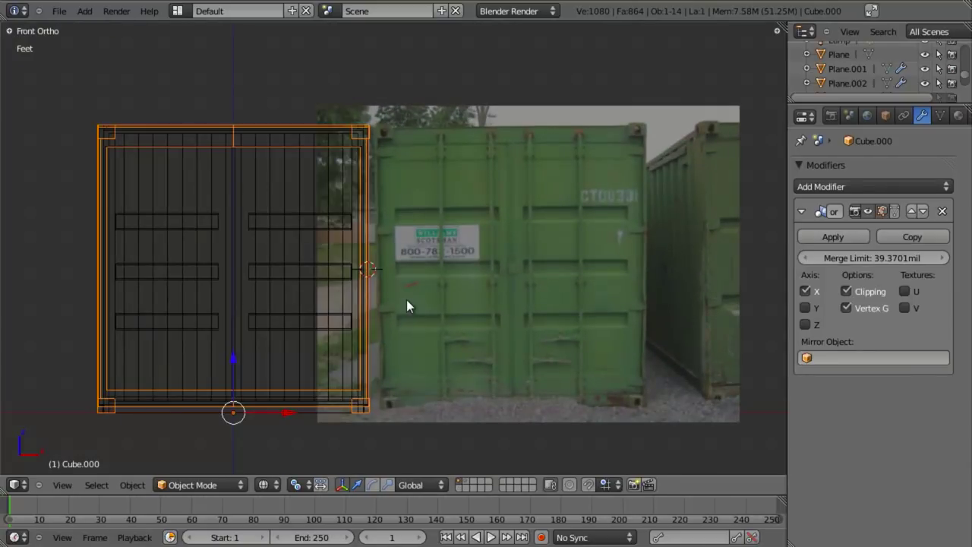
Step: Select the mirrored door panels and snap the 3D cursor to their origin at the container's base centre
middle_click_drag(407, 300, 384, 321)
right_click(142, 373)
right_click(154, 391)
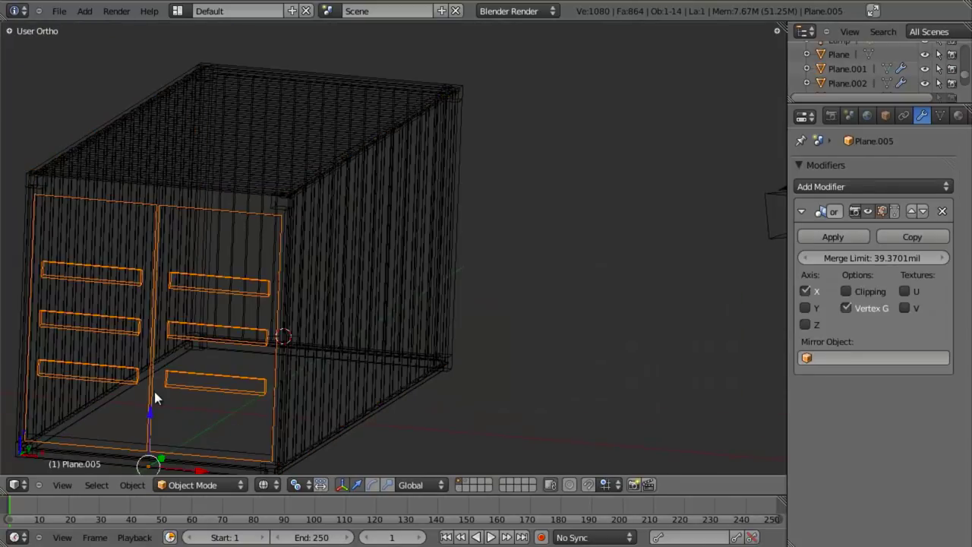
key("shift+s")
left_click(154, 392)
key("KP_1")
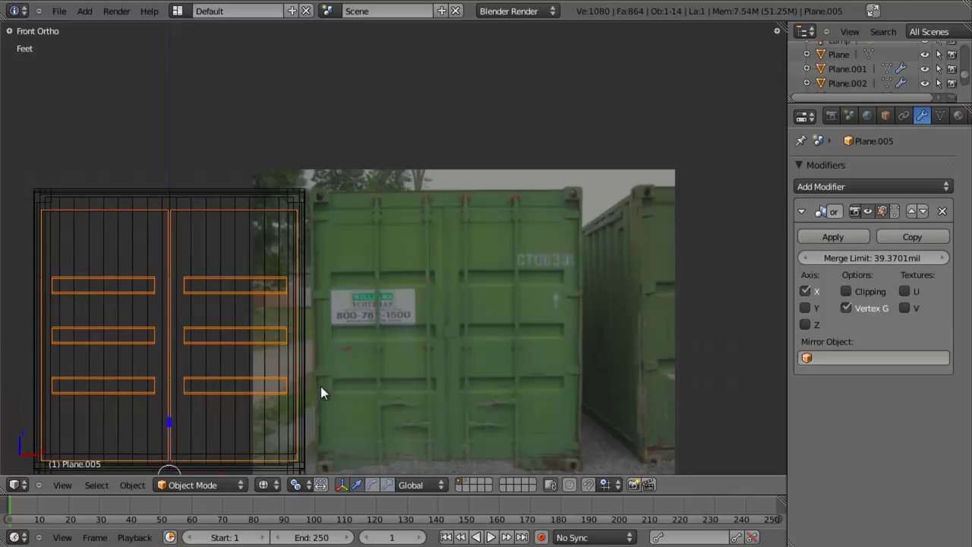
scroll(486, 285, "up", 2)
key("Tab")
middle_click_drag(449, 283, 336, 280, "shift")
key("a")
scroll(337, 279, "down", 3)
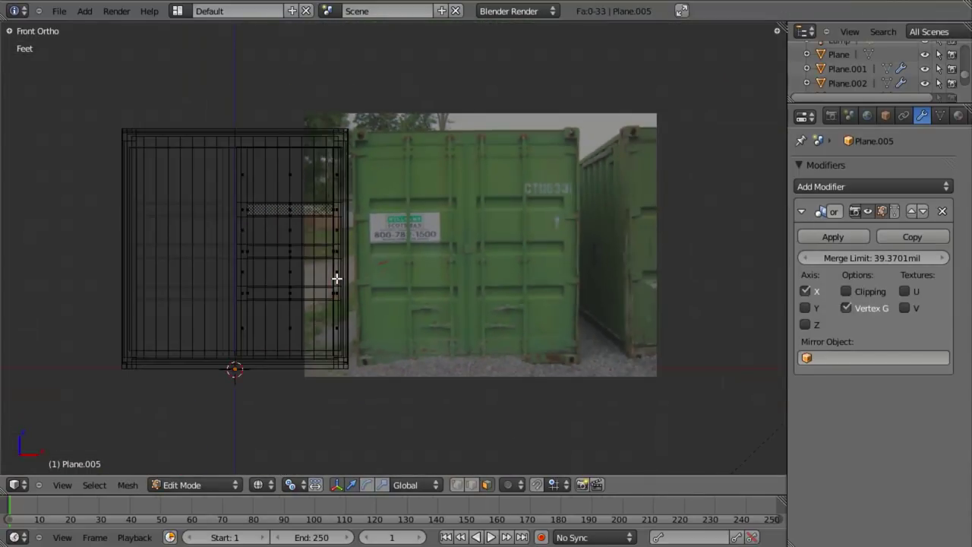
scroll(337, 279, "up", 1)
scroll(337, 279, "up", 1)
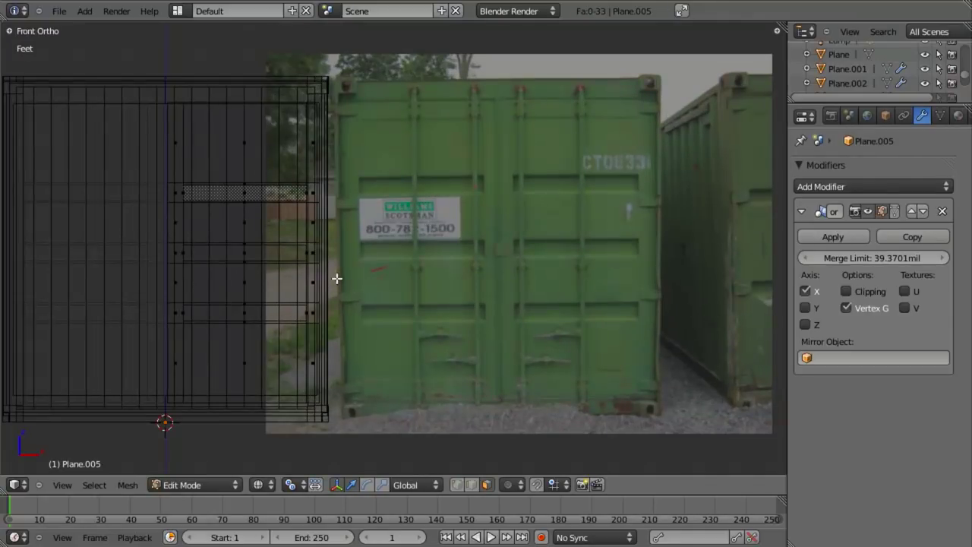
key("Tab")
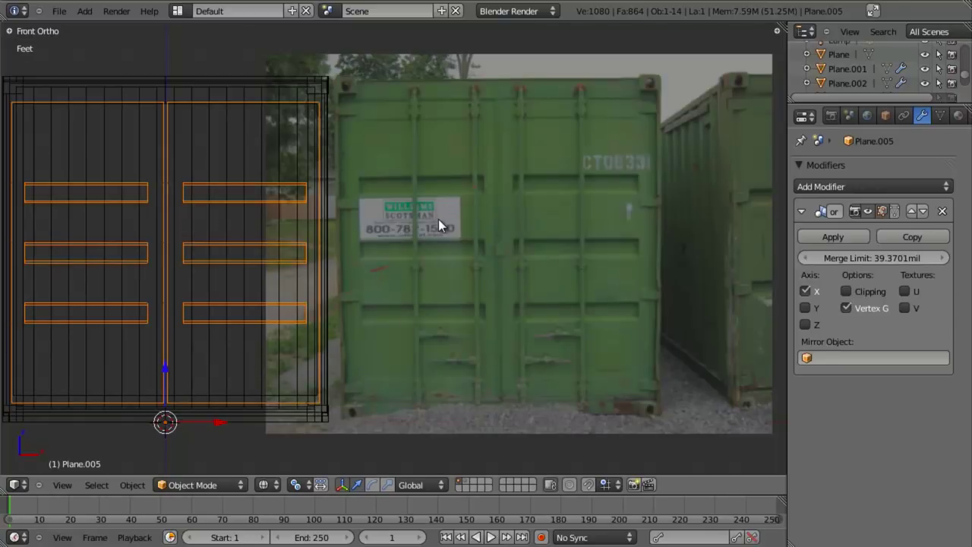
Step: Add a cube at the 3D cursor and scale its width and height to about one tenth in Edit Mode
key("shift+a")
mouse_move(439, 220)
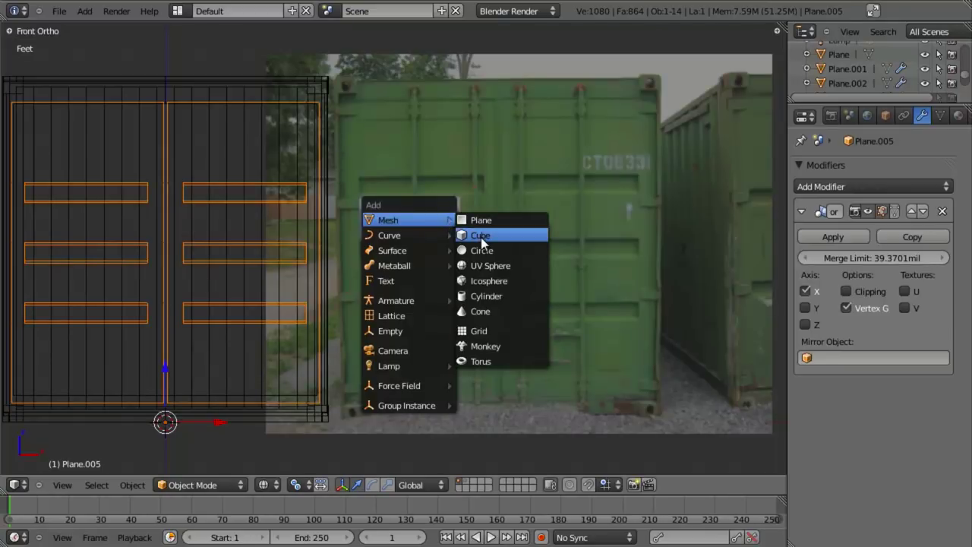
left_click(481, 237)
key("Tab")
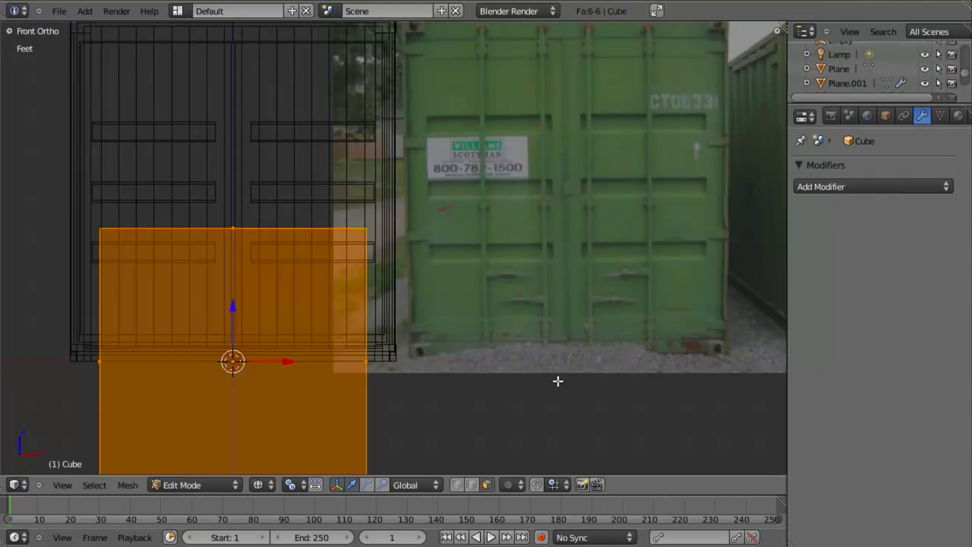
key("s")
left_click(267, 370)
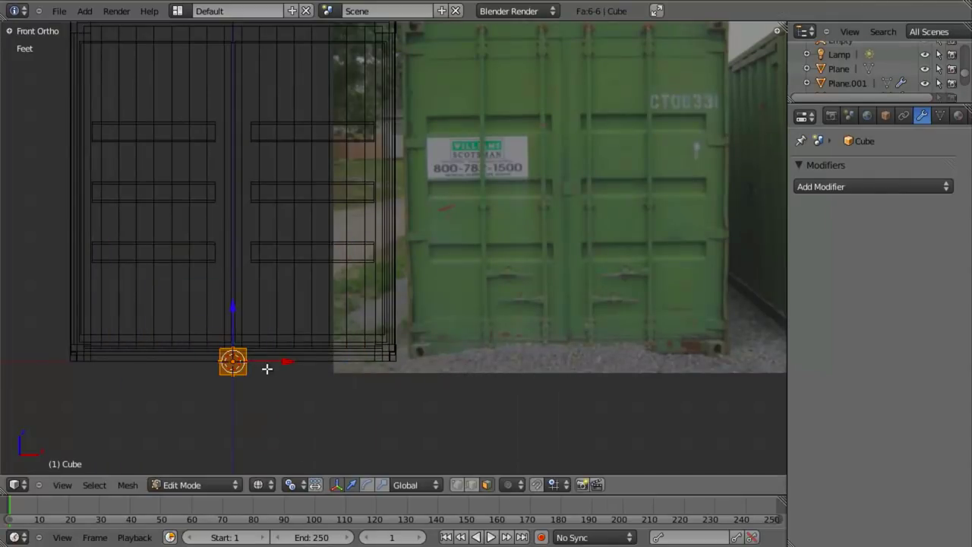
Step: Switch to vertex selection and move the whole block to the door's lower outer corner, inside the frame's outer edge
key("ctrl+Tab")
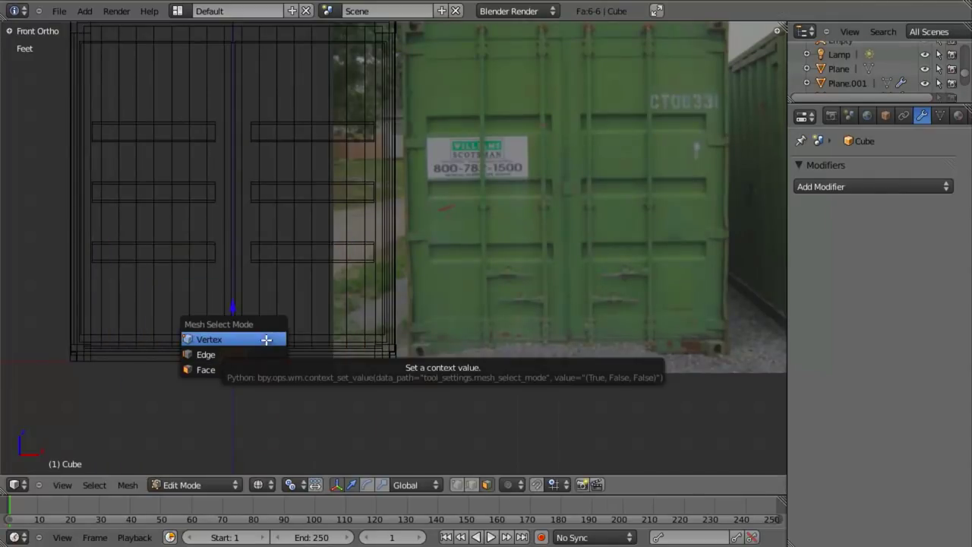
left_click(266, 339)
key("g")
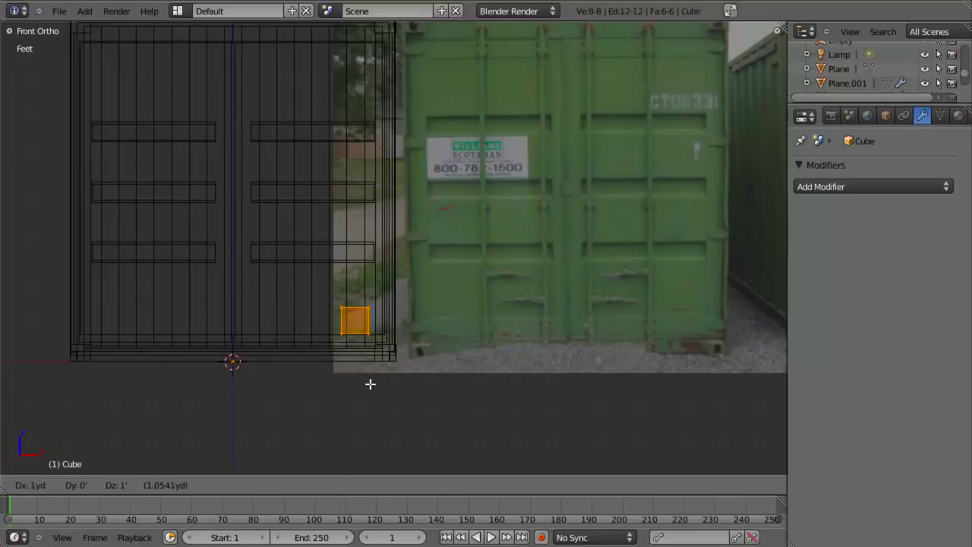
left_click(392, 394)
scroll(394, 395, "up", 5)
middle_click_drag(395, 354, 208, 210, "shift")
middle_click_drag(282, 314, 458, 267, "shift")
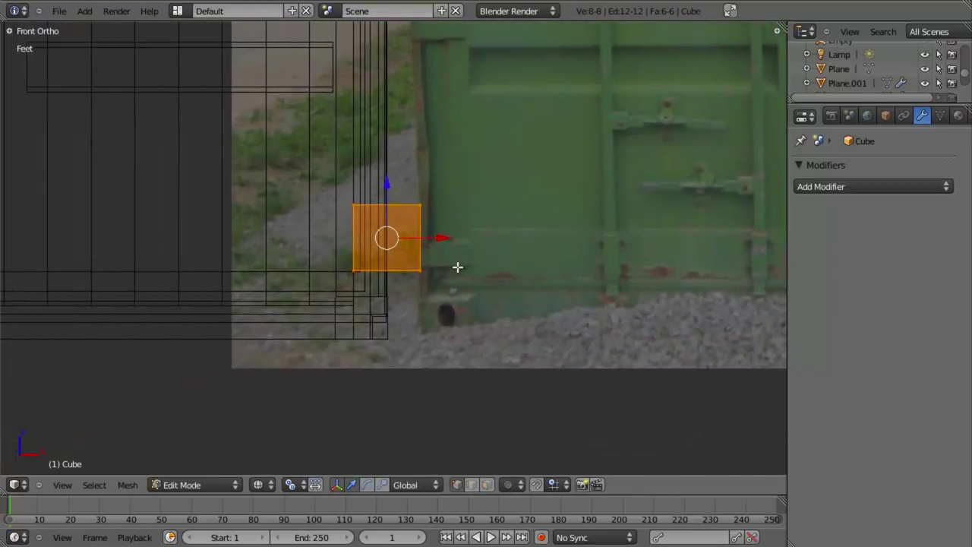
scroll(456, 268, "up", 3)
key("z")
key("z")
key("g")
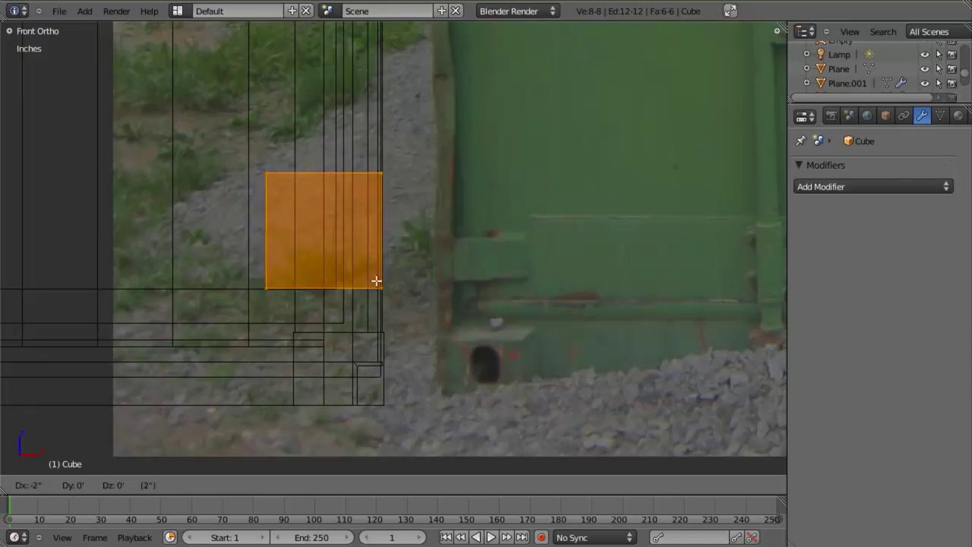
left_click(354, 276)
key("z")
mouse_move(380, 271)
middle_mouse_down()
mouse_move(332, 282)
mouse_move(325, 312)
mouse_move(337, 326)
middle_mouse_up()
key("e")
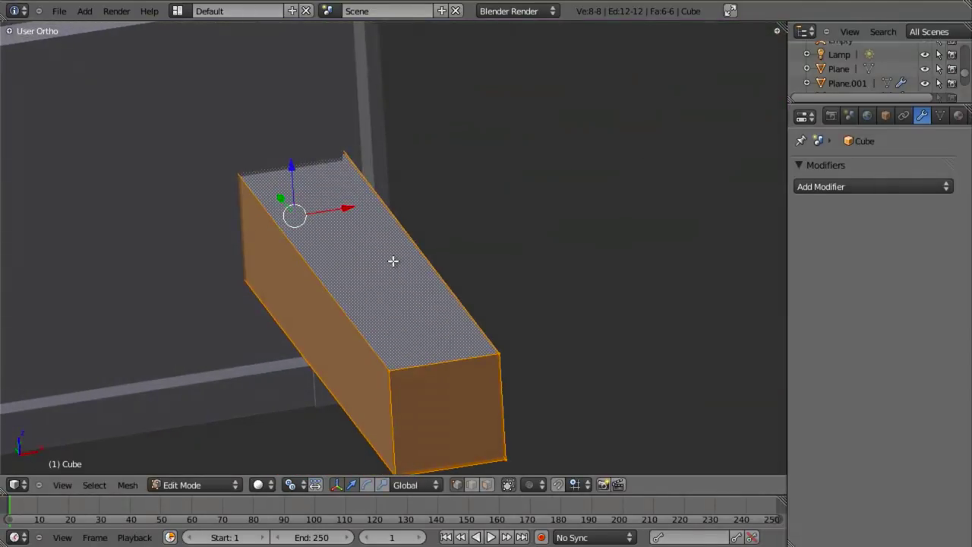
key("x")
key("0")
key("Return")
key("KP_1")
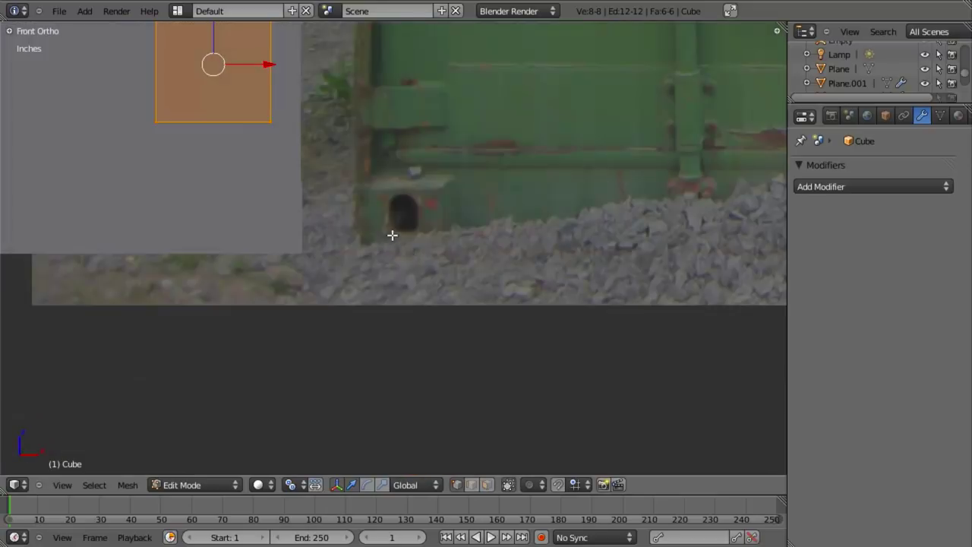
scroll(393, 236, "down", 5)
middle_click_drag(306, 202, 345, 245)
scroll(345, 246, "up", 3)
middle_click_drag(316, 139, 350, 242, "shift")
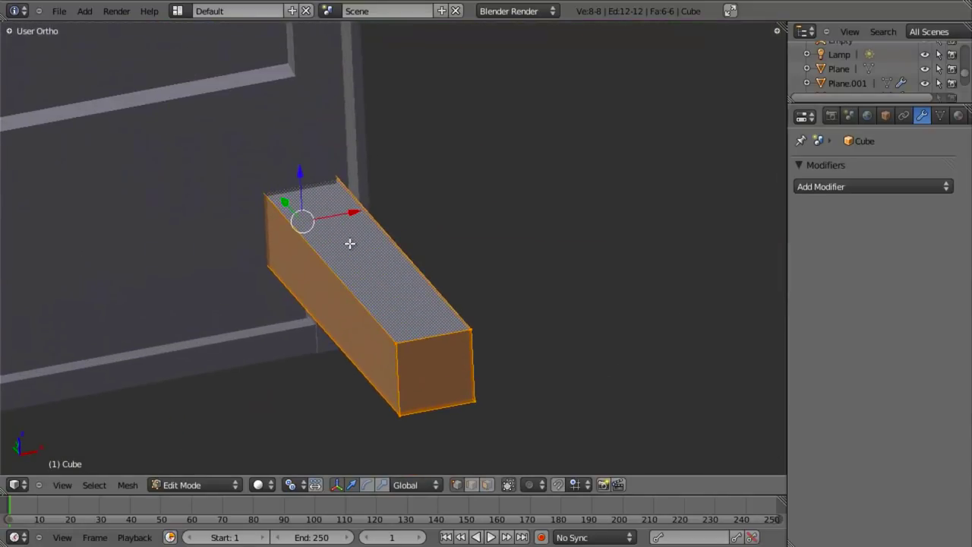
Step: Turn on snapping with the Edge snap type and move the block along X to the corner post's edge
key("o")
left_click_drag(359, 199, 357, 169)
key("ctrl+shift+Tab")
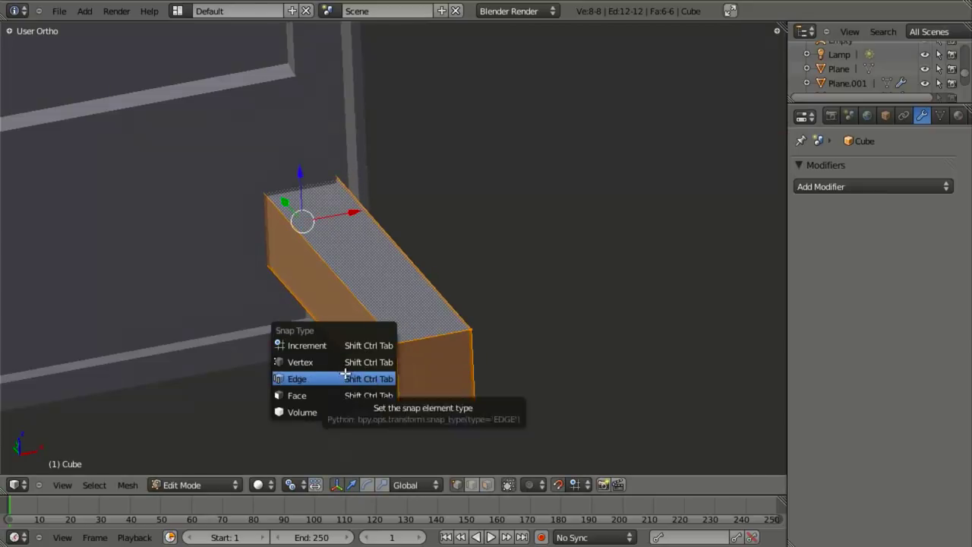
left_click(346, 378)
left_click(575, 484)
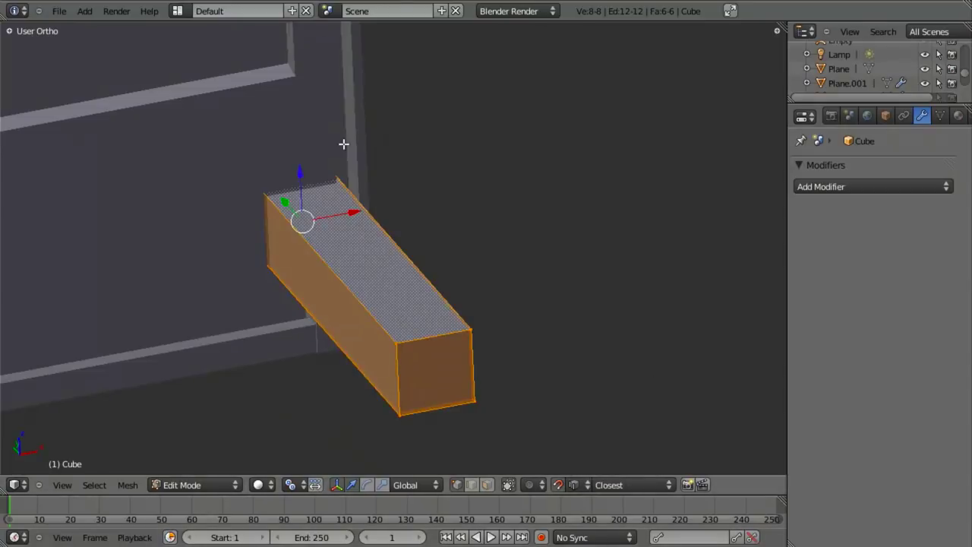
left_click_drag(363, 199, 359, 181)
Step: Turn snapping off and lower the block slightly along Z toward the door's bottom edge in front view
middle_click_drag(383, 268, 344, 245)
key("KP_1")
scroll(351, 253, "down", 6)
scroll(352, 253, "up", 6)
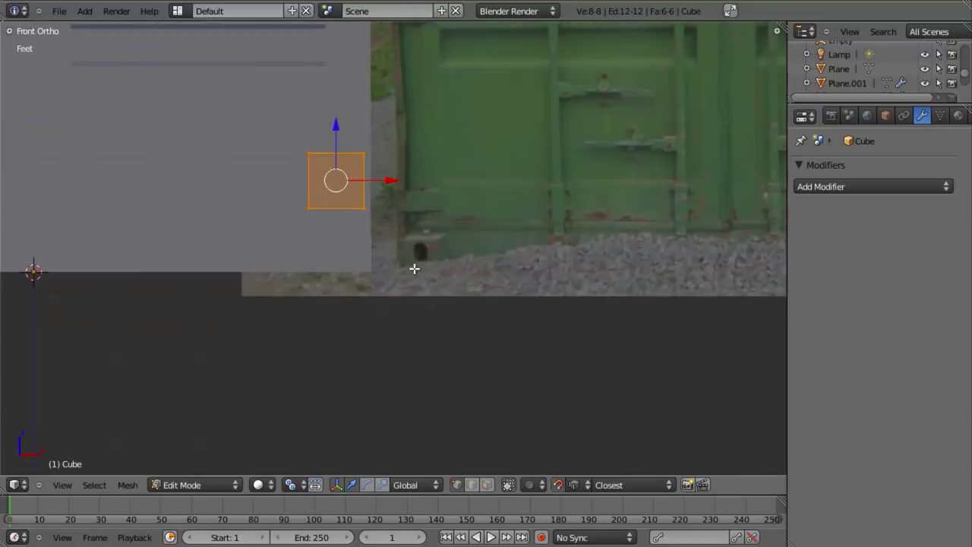
key("g")
key("z")
right_click(347, 198)
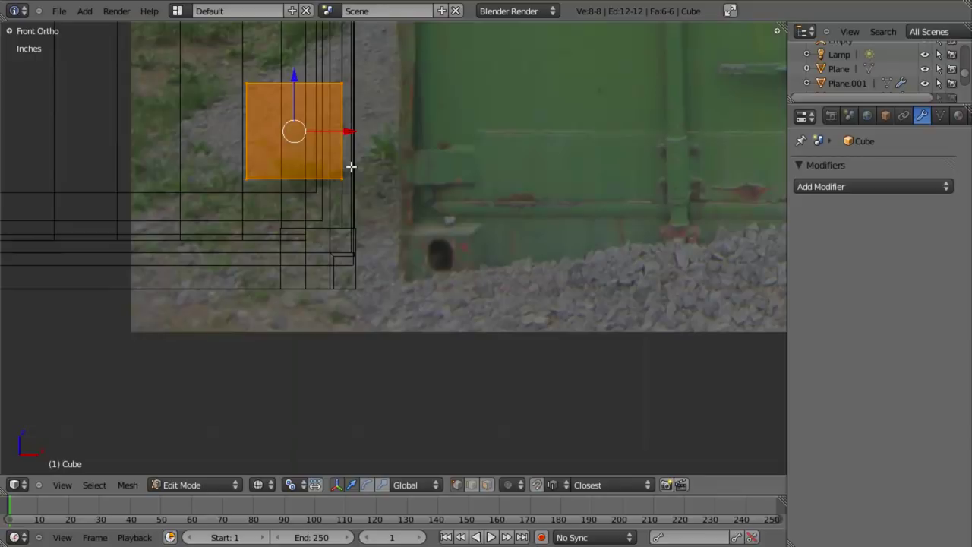
key("g")
key("z")
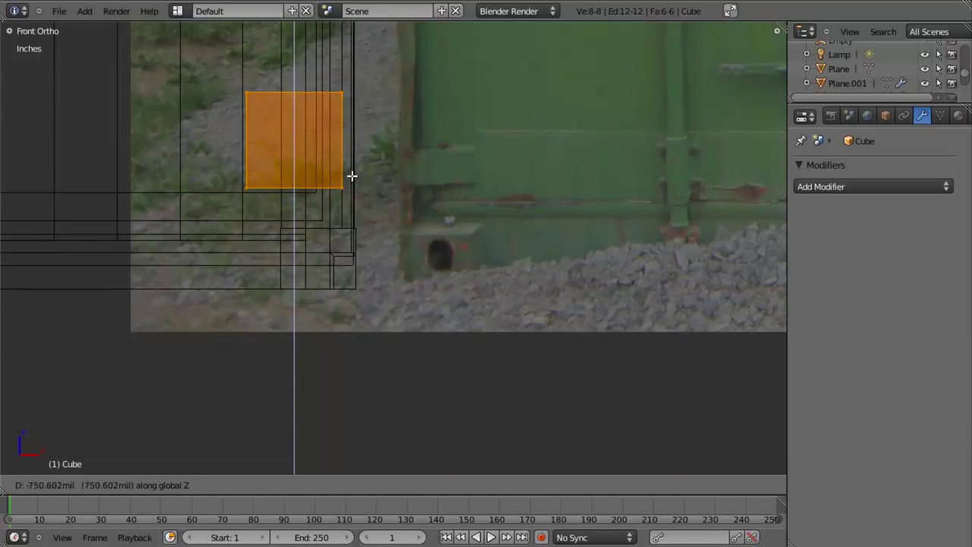
left_click(352, 179)
mouse_move(352, 180)
middle_mouse_down()
mouse_move(306, 265)
mouse_move(386, 265)
mouse_move(402, 242)
middle_mouse_up()
key("z")
key("KP_1")
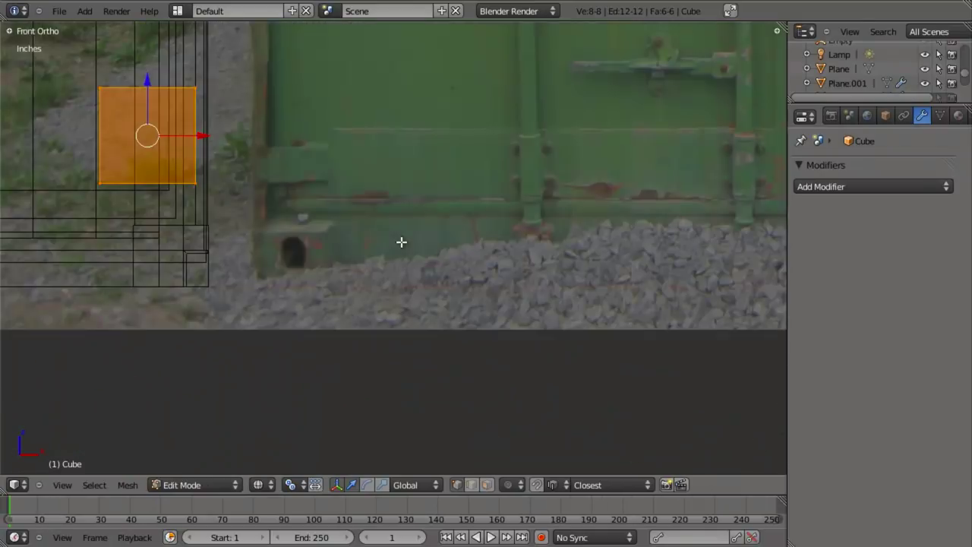
Step: Scale the block's height along Z to about half and lower it about 2.75 inches to match the photo's lowest hinge
middle_click_drag(323, 230, 558, 380, "shift")
key("s")
key("z")
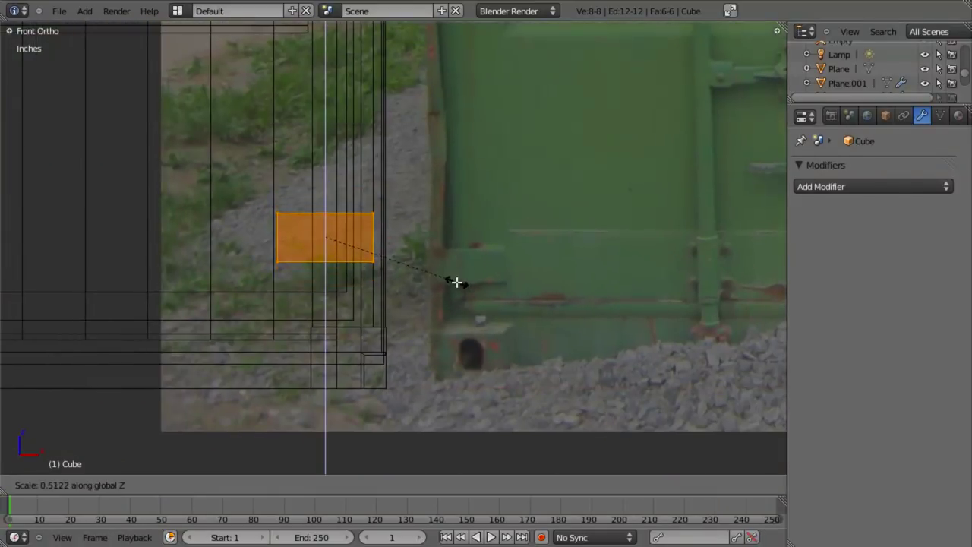
left_click(448, 273)
key("g")
key("z")
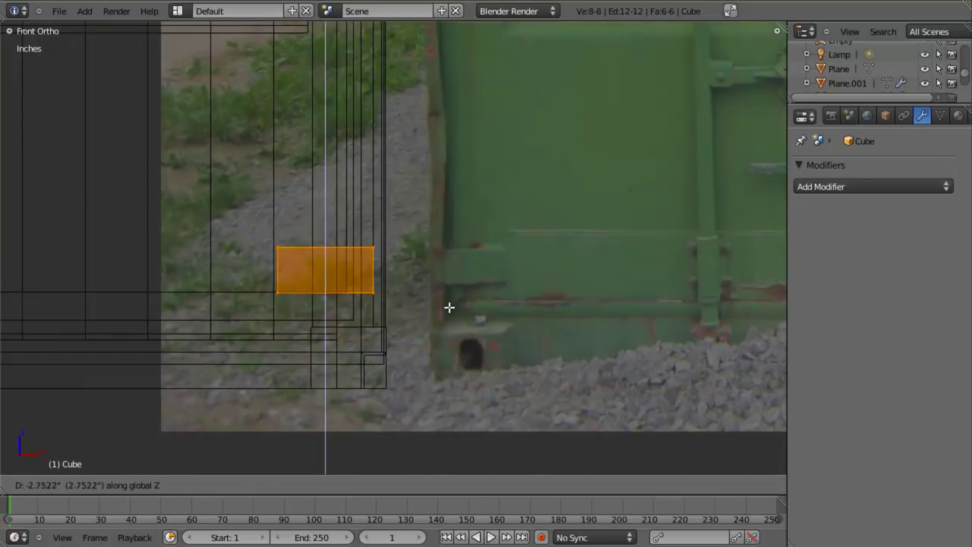
left_click(449, 307)
Step: Scale the block along Y in right view until its depth is about half its height
key("KP_3")
scroll(465, 307, "down", 5)
key("s")
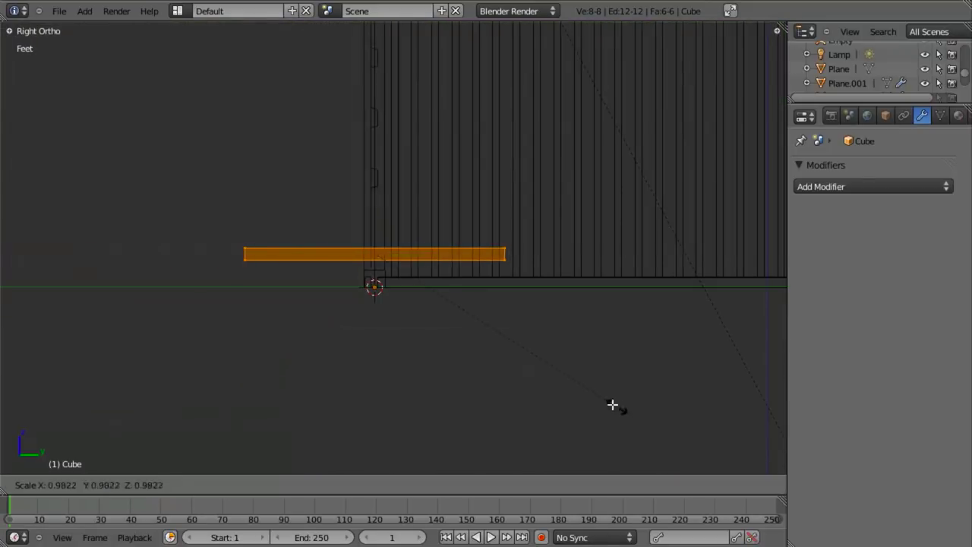
key("y")
left_click(386, 272)
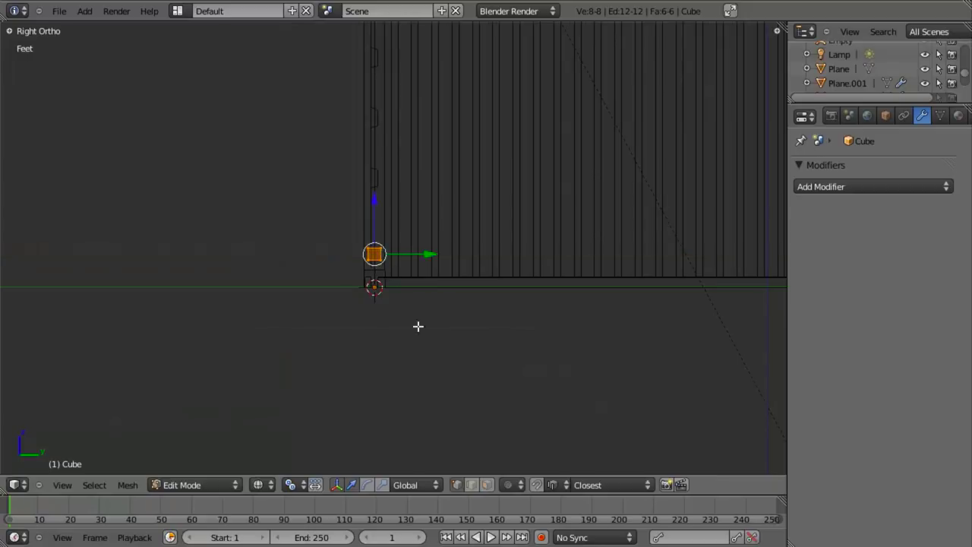
scroll(417, 326, "up", 3)
key("s")
key("y")
left_click(402, 303)
Step: Move the hinge block along Y in right view until its front side lines up with the corner post's front edge
scroll(403, 303, "up", 4)
middle_click_drag(450, 322, 580, 317, "shift")
key("KP_1")
scroll(515, 345, "down", 5)
scroll(465, 327, "up", 4)
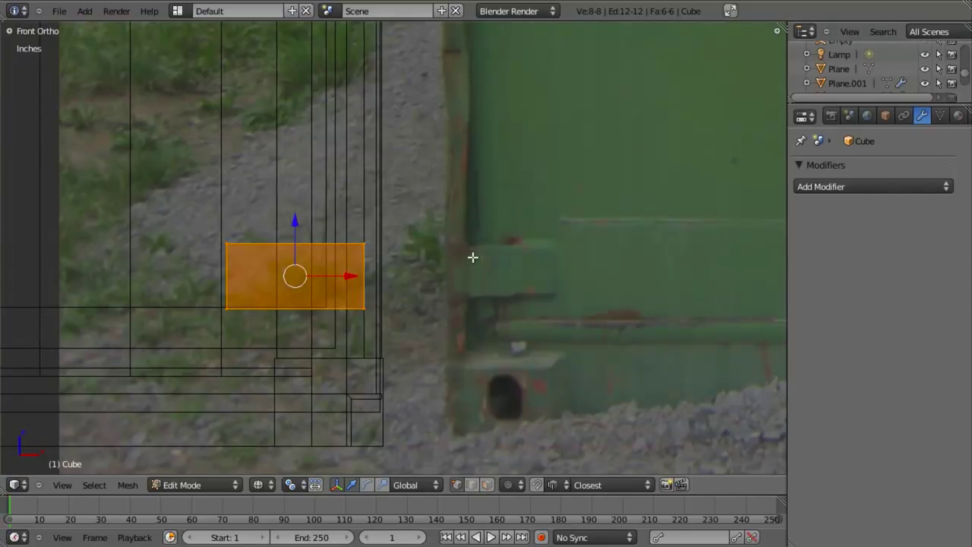
key("KP_3")
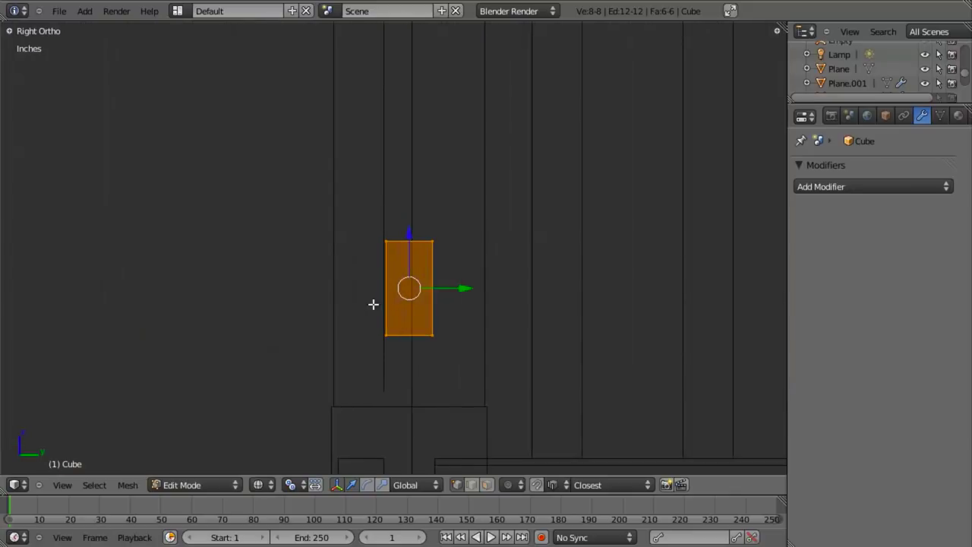
key("g")
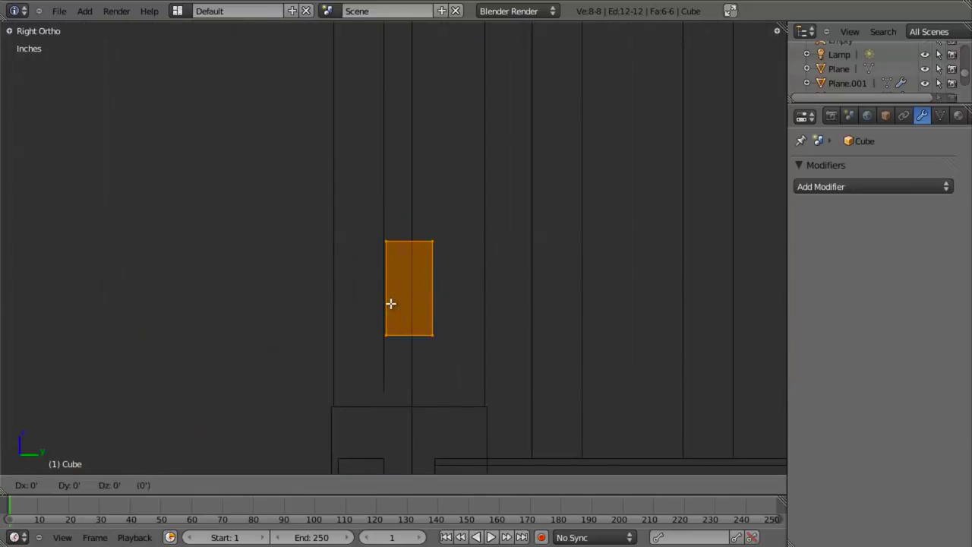
key("y")
left_click(337, 285)
scroll(350, 291, "down", 3)
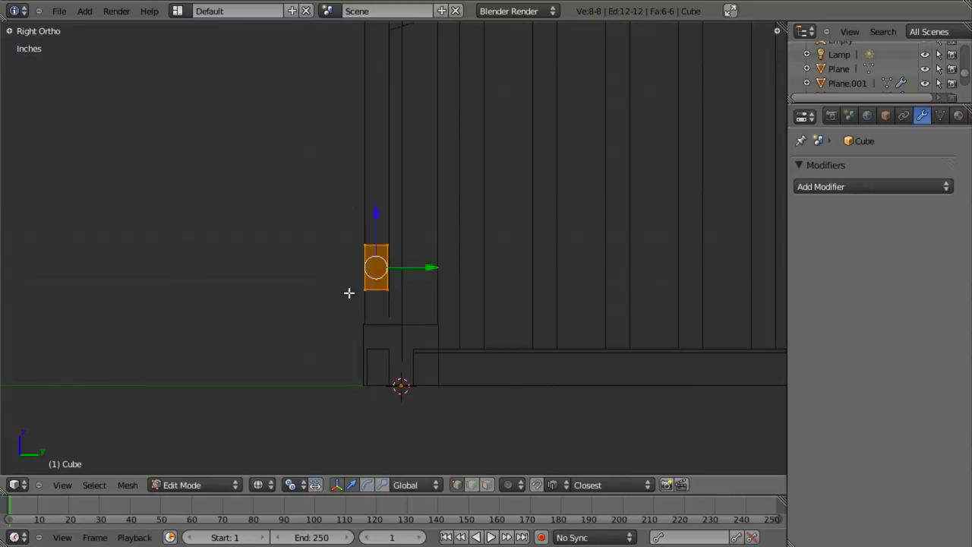
middle_click_drag(350, 291, 504, 375)
scroll(427, 346, "up", 3)
Step: Shorten the hinge block by moving its inner-end vertices about 2.77 inches along X to the corner fitting's inner edge
key("KP_1")
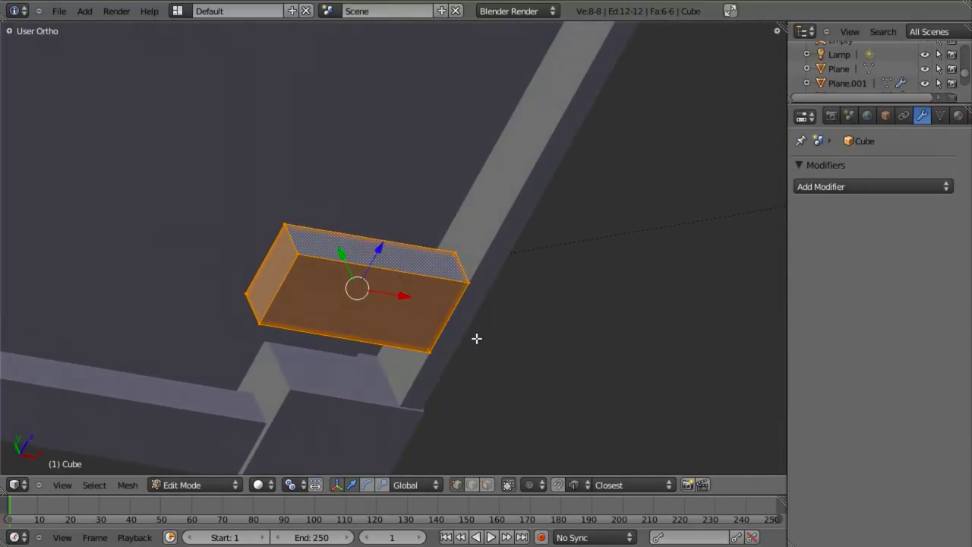
scroll(392, 243, "down", 2)
scroll(392, 243, "down", 1)
key("a")
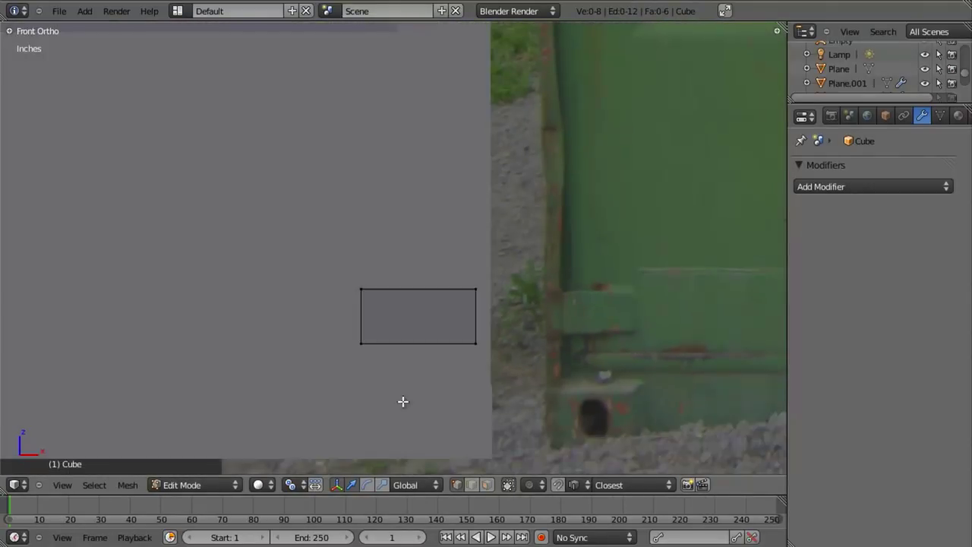
key("b")
left_click_drag(301, 228, 404, 382)
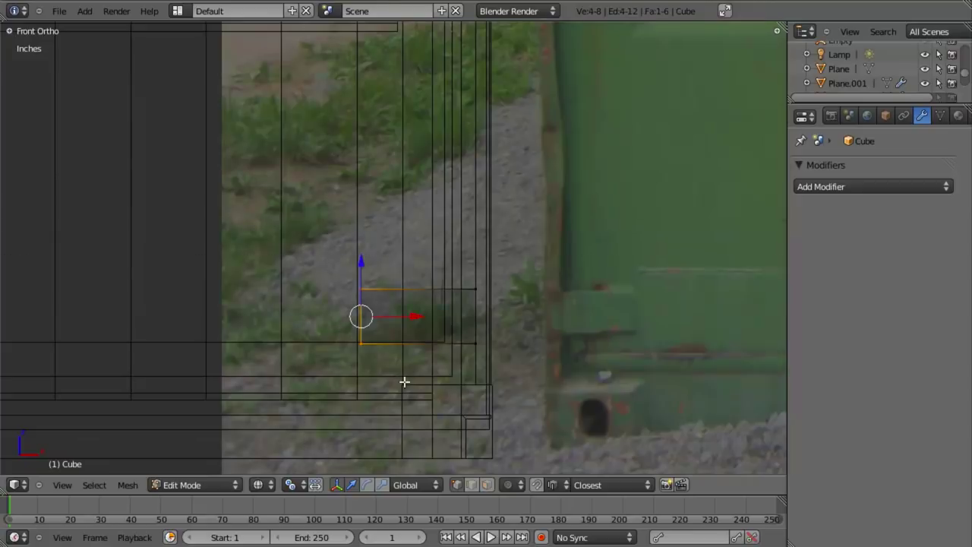
key("g")
key("x")
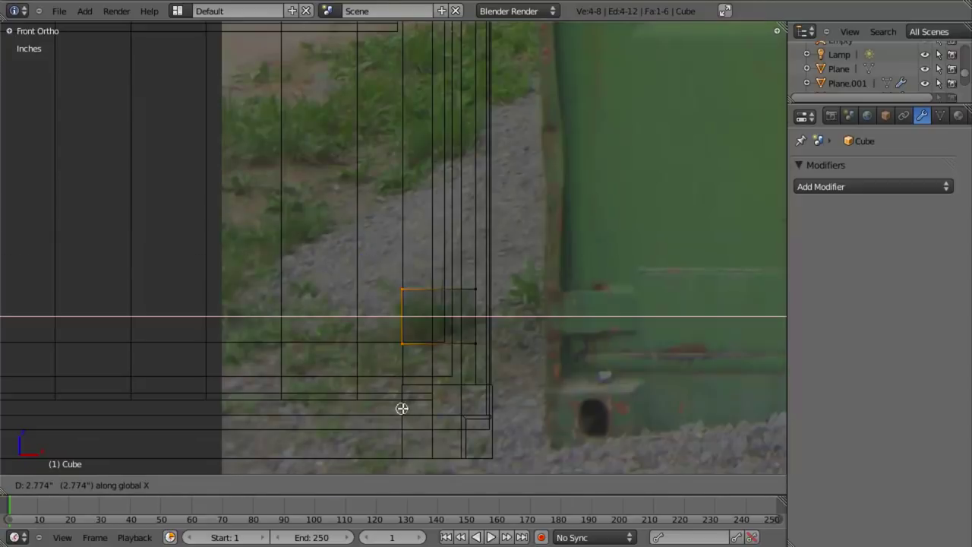
left_click(402, 408)
Step: Select the hinge block's back face and move it slightly along Y toward the door panel
middle_click_drag(402, 408, 462, 315)
key("z")
key("a")
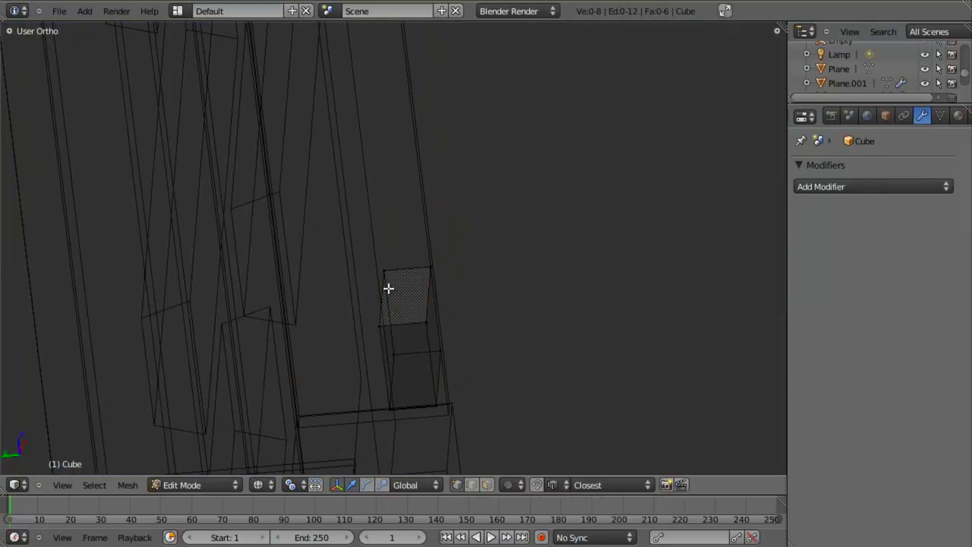
key("z")
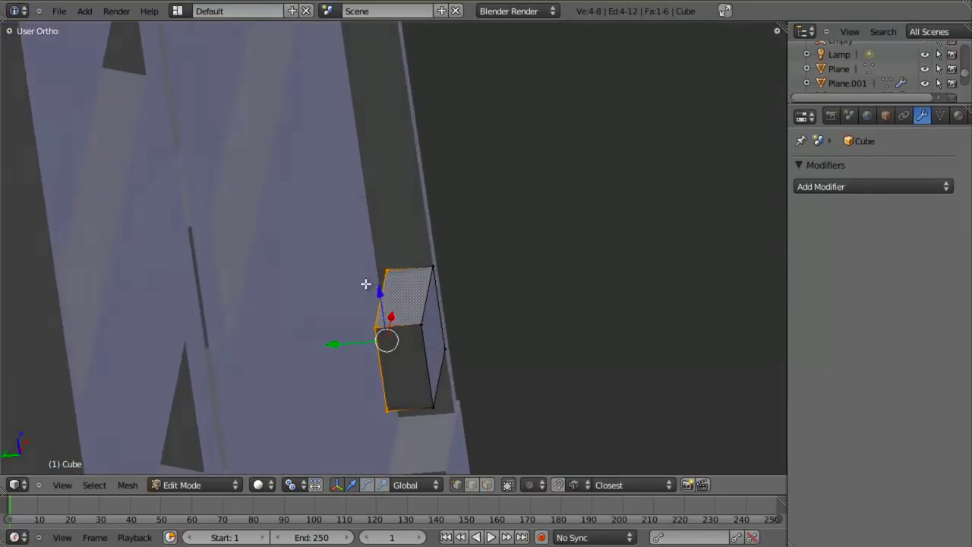
key("z")
key("g")
key("y")
left_click(376, 266)
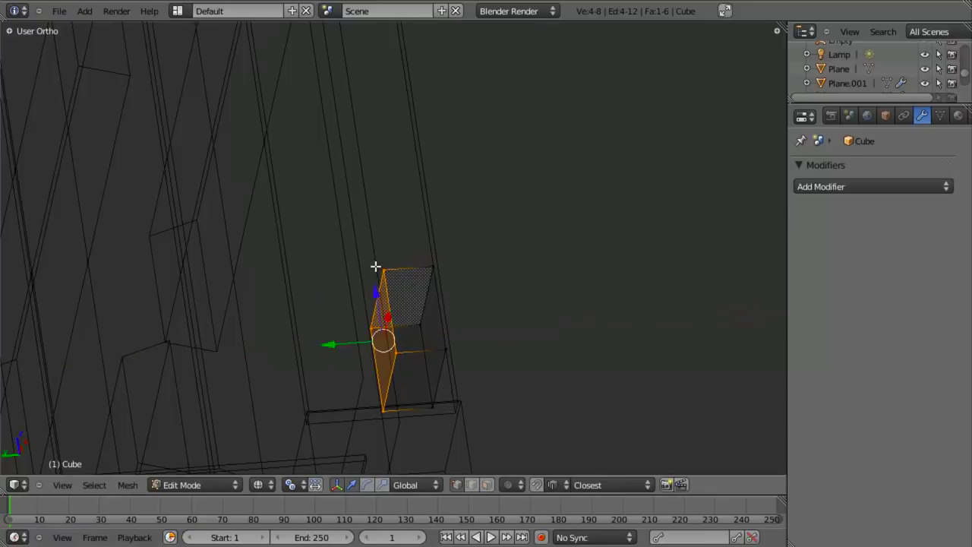
Step: Fine-tune the back face's position along Y so the hinge block meets the door surface
key("z")
mouse_move(375, 266)
middle_mouse_down()
mouse_move(432, 330)
mouse_move(444, 260)
middle_mouse_up()
scroll(404, 213, "up", 5)
middle_click_drag(403, 213, 460, 269)
key("z")
key("g")
key("y")
left_click(451, 230)
key("z")
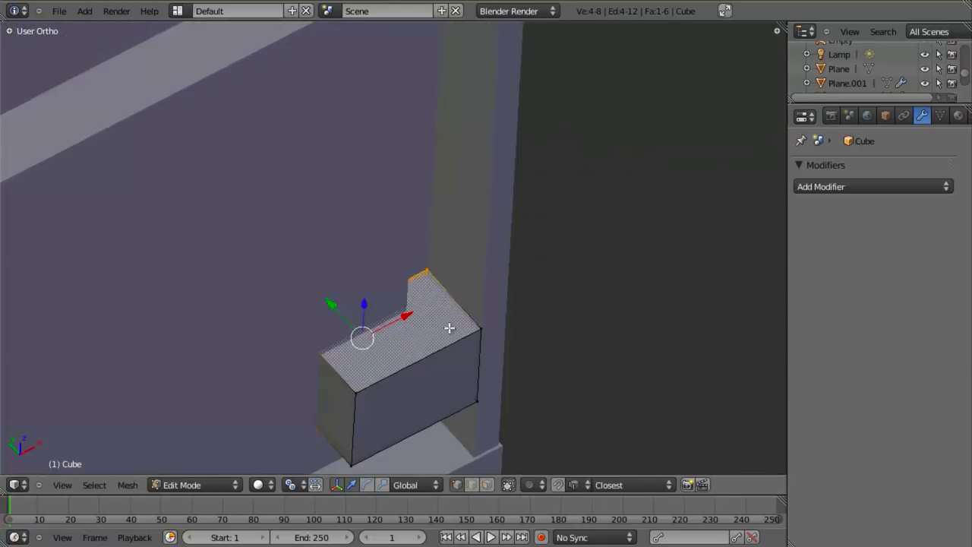
middle_click_drag(449, 328, 467, 302)
key("z")
key("g")
key("y")
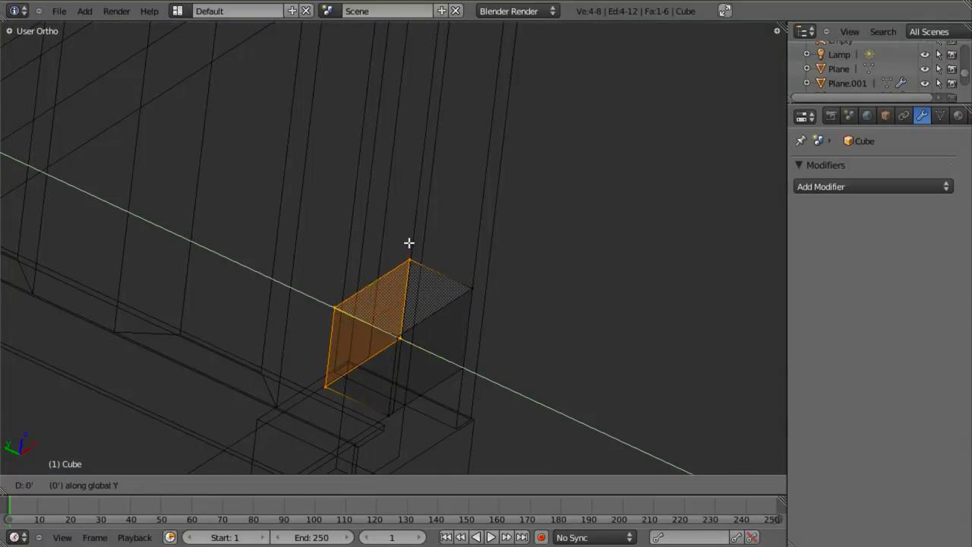
left_click(408, 244)
key("z")
mouse_move(408, 243)
middle_mouse_down()
mouse_move(445, 325)
mouse_move(503, 286)
mouse_move(430, 328)
mouse_move(435, 300)
mouse_move(417, 278)
middle_mouse_up()
Step: Taper the hinge block by moving the two vertices of its front inner edge back along Y to the door
key("Tab")
scroll(430, 327, "down", 6)
key("KP_1")
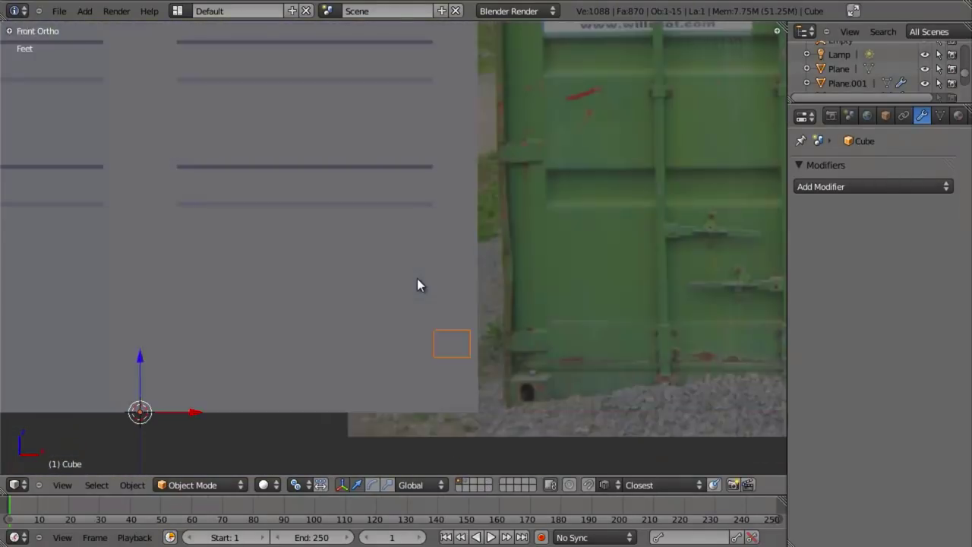
key("z")
key("Tab")
scroll(478, 373, "up", 3)
middle_click_drag(478, 373, 329, 218, "shift")
scroll(330, 217, "up", 2)
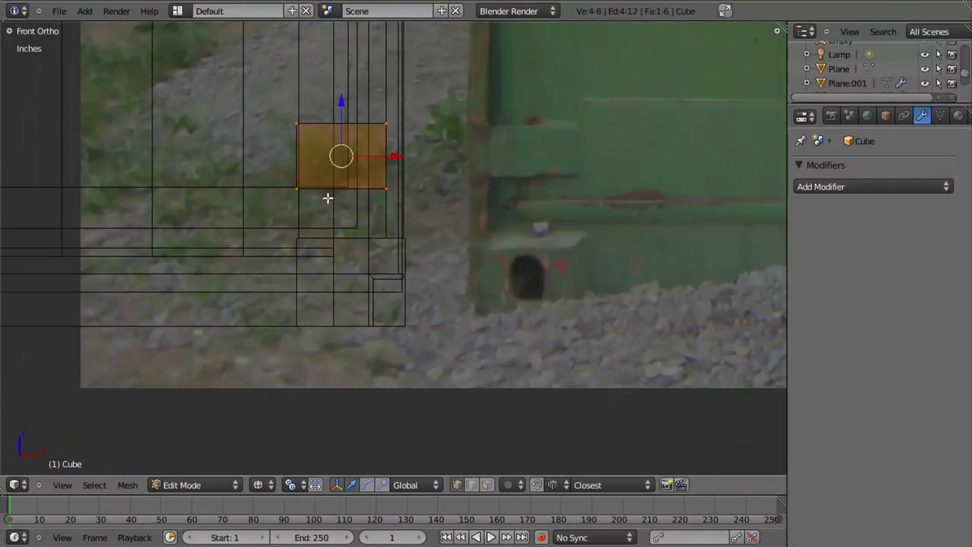
key("a")
right_click(310, 123)
key("z")
middle_click_drag(300, 185, 343, 218)
right_click(297, 177, "shift")
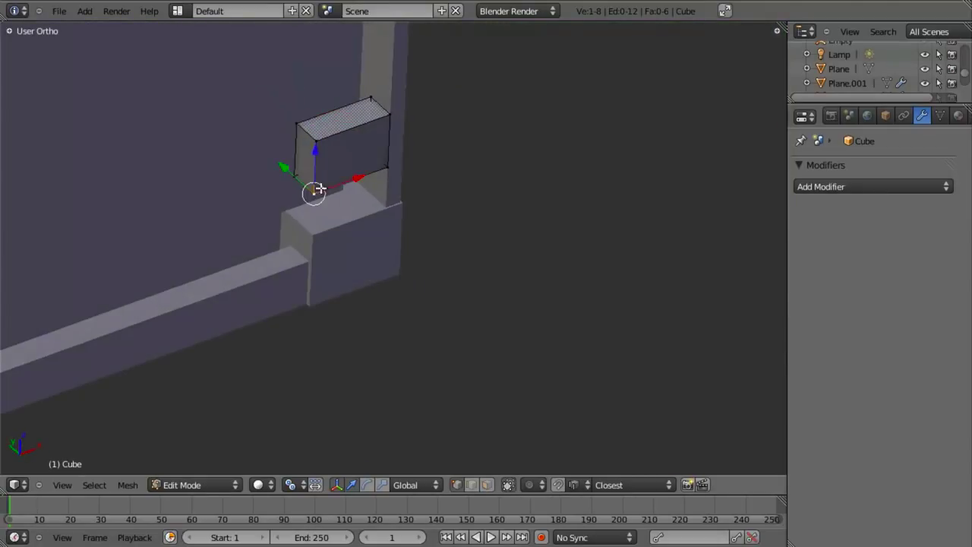
key("g")
key("y")
left_click(350, 209)
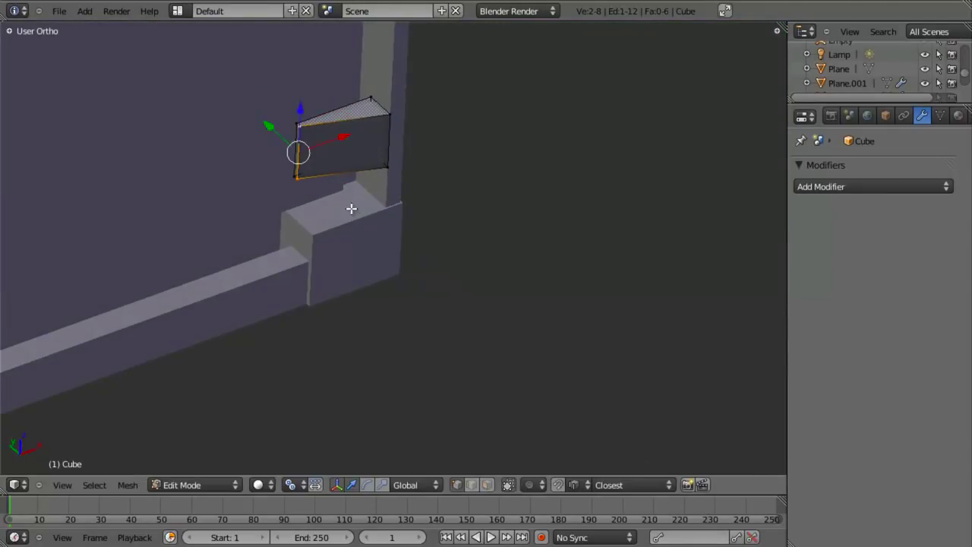
Step: Change the snap type to Increment while editing the hinge block in front view
key("KP_1")
middle_click_drag(495, 221, 486, 228, "shift")
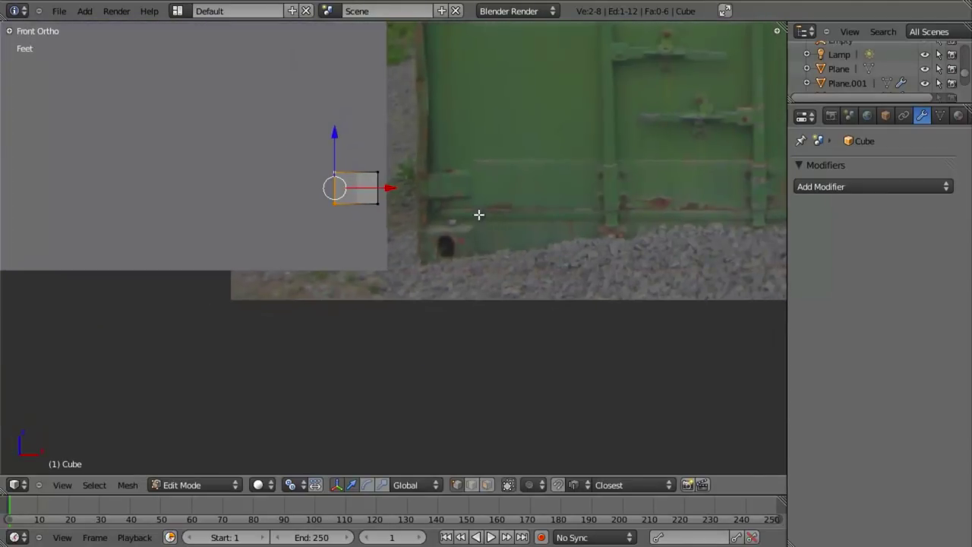
key("Tab")
scroll(386, 234, "down", 2)
middle_click_drag(386, 234, 486, 320)
key("KP_1")
key("Tab")
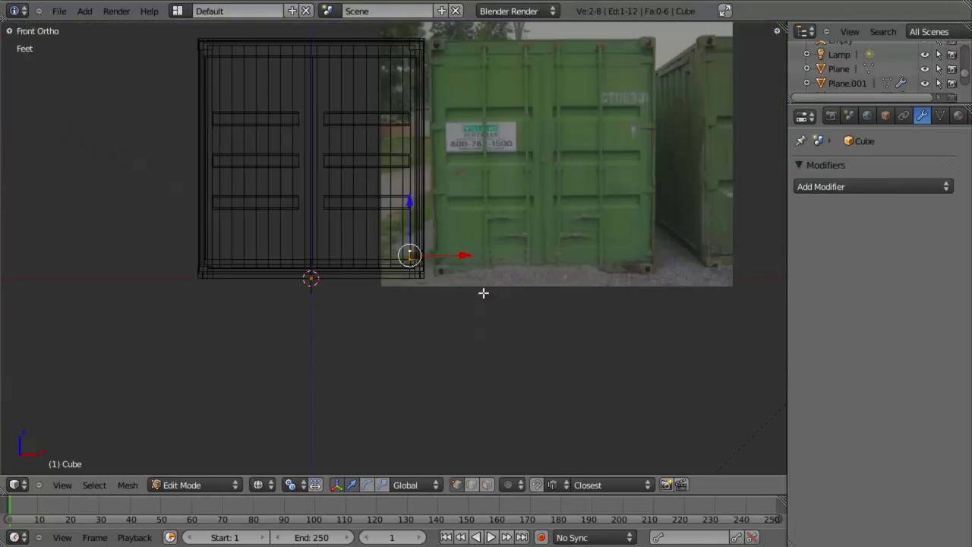
key("shift+ctrl+Tab")
left_click(464, 260)
scroll(506, 298, "up", 4)
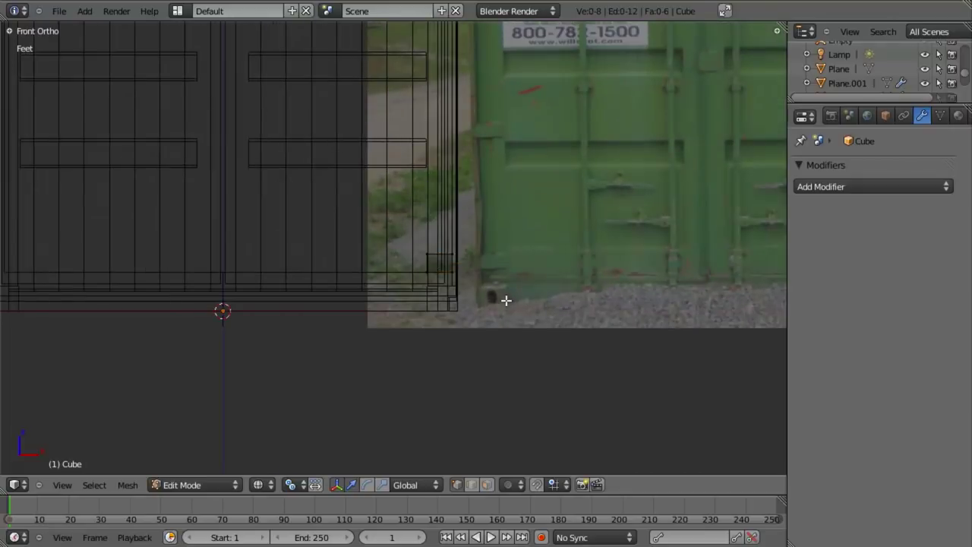
key("a")
middle_click_drag(513, 269, 495, 292, "shift")
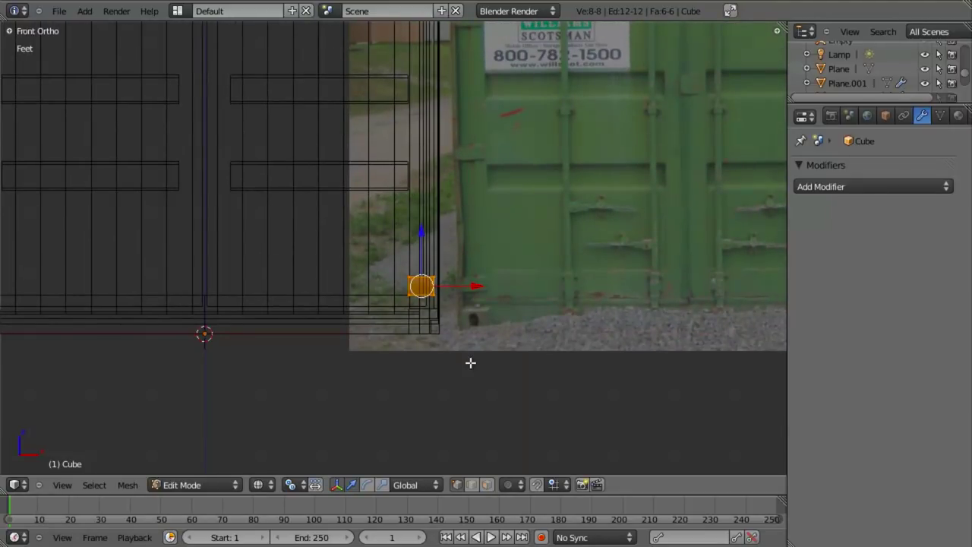
key("e")
key("z")
right_click(461, 284)
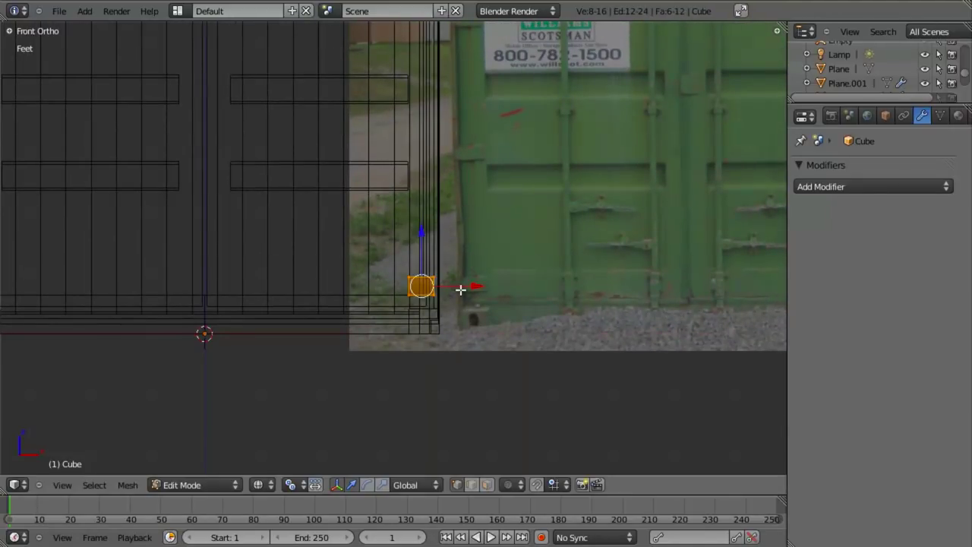
key("x")
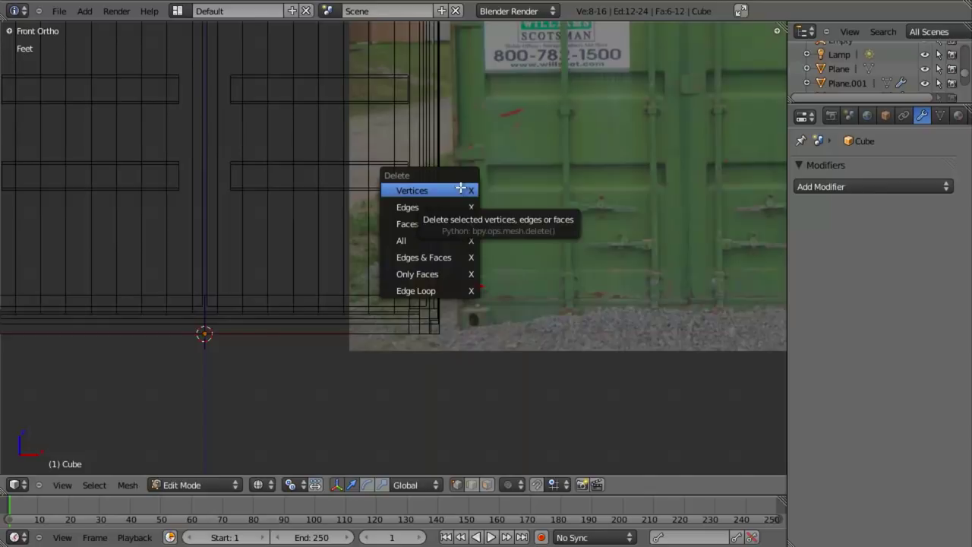
left_click(461, 189)
Step: Leave mesh editing and add a Mirror modifier on the X axis to the hinge block
scroll(495, 276, "down", 4)
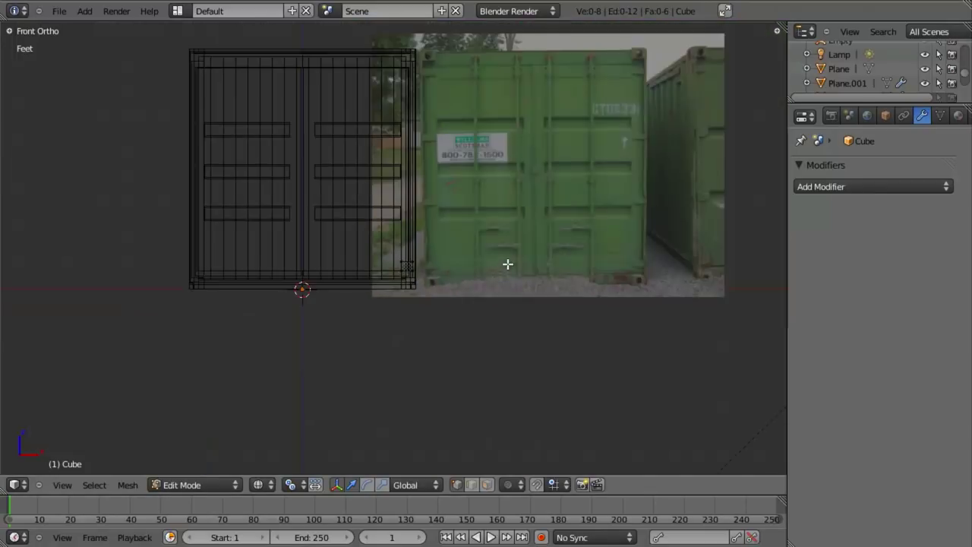
middle_click_drag(506, 265, 373, 326, "shift")
scroll(374, 325, "up", 4)
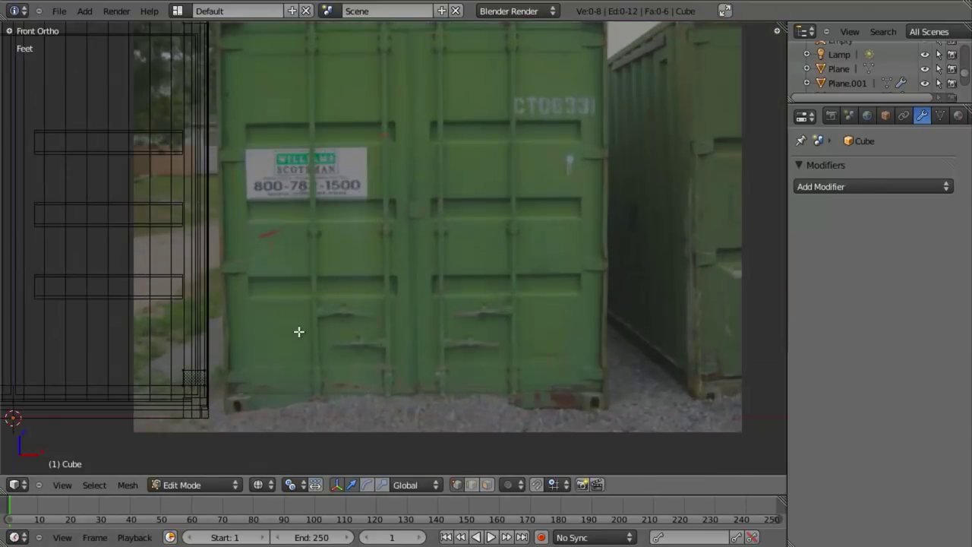
middle_click_drag(298, 331, 434, 276, "shift")
scroll(426, 281, "up", 3)
key("Tab")
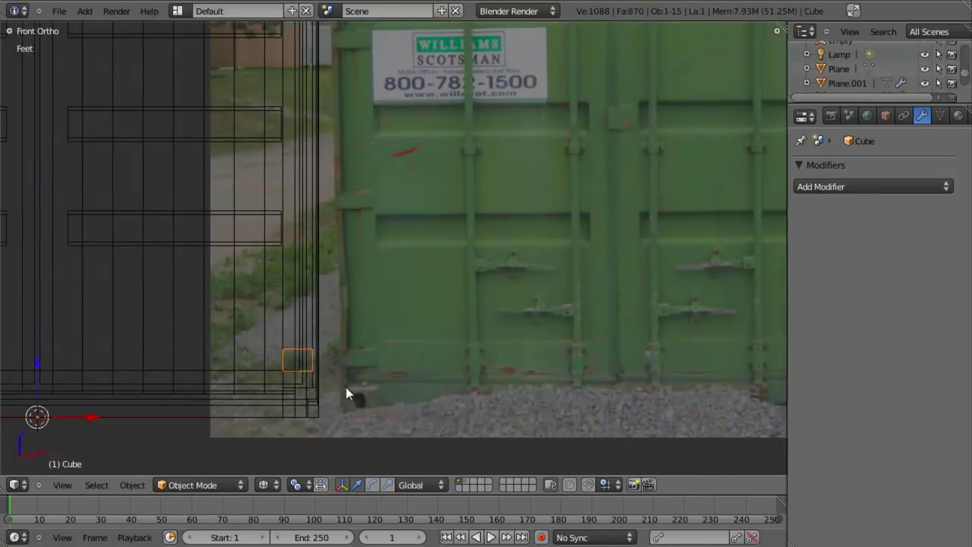
scroll(346, 387, "down", 3)
middle_click_drag(345, 387, 440, 357, "shift")
scroll(398, 337, "up", 2)
left_click(864, 186)
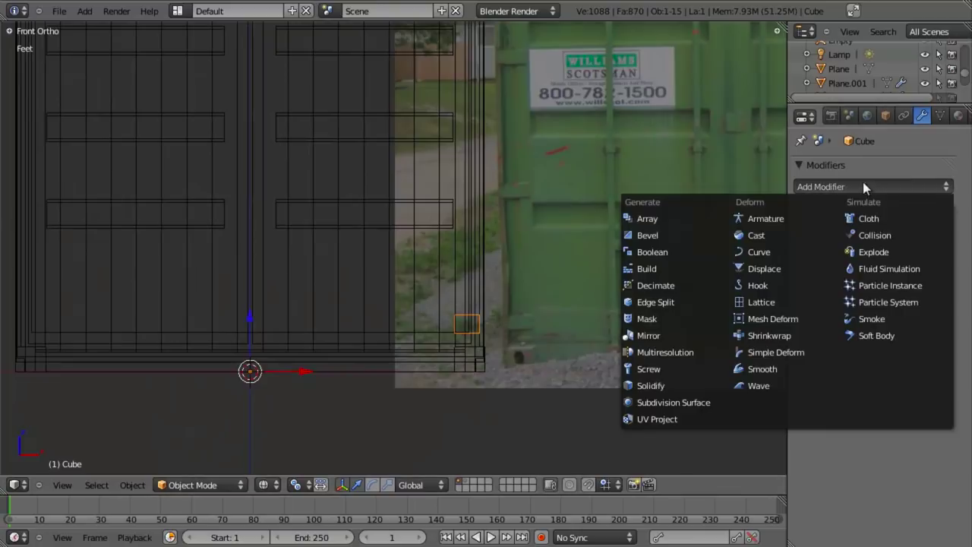
left_click(665, 335)
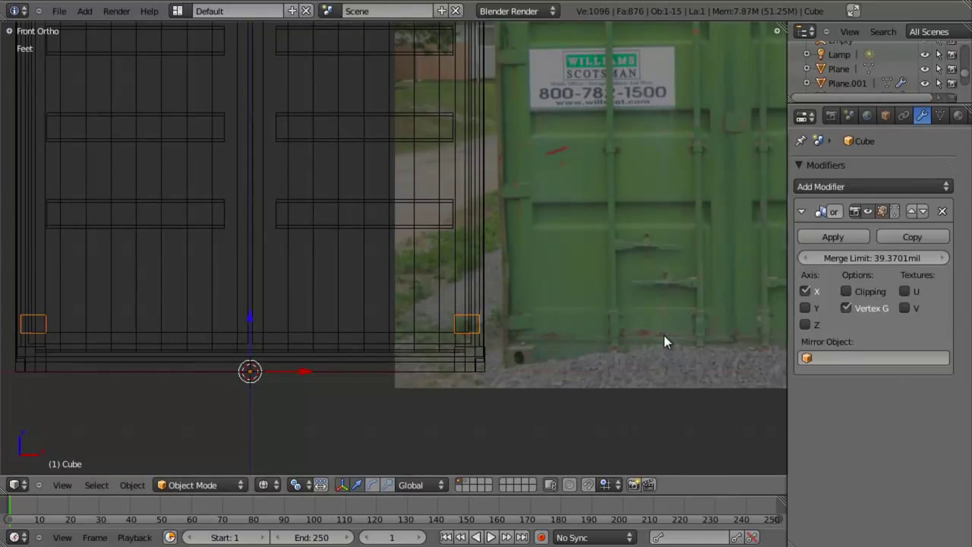
Step: Duplicate the mirrored hinge pair and raise the copy along Z to the height of the photo's second-lowest hinge
scroll(509, 367, "down", 1)
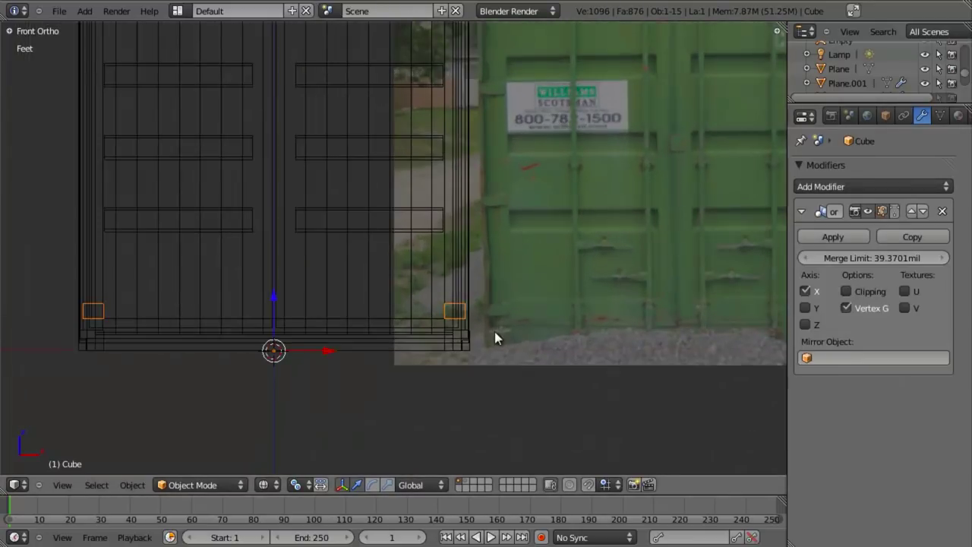
key("shift+d")
left_click(504, 219)
scroll(509, 239, "up", 4)
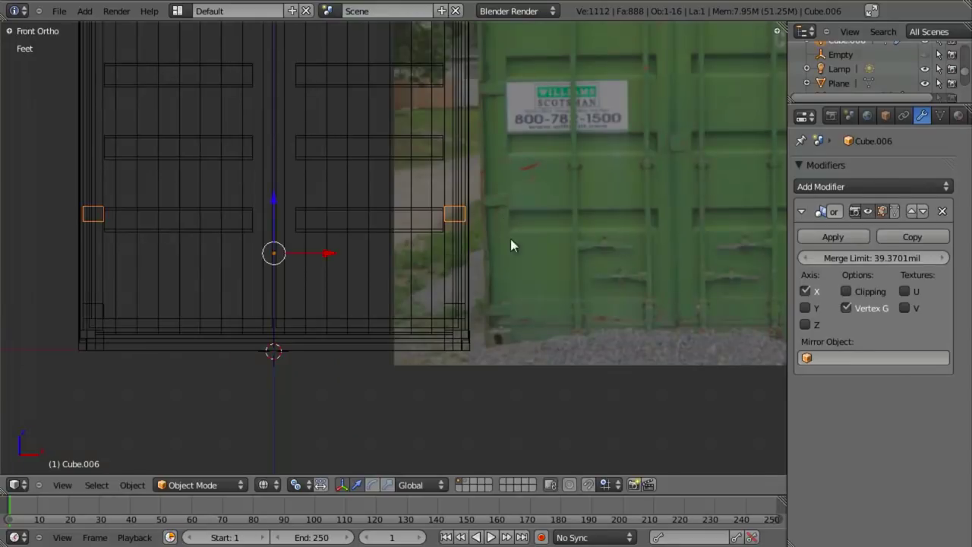
key("g")
key("z")
left_click(488, 239)
scroll(490, 244, "up", 2)
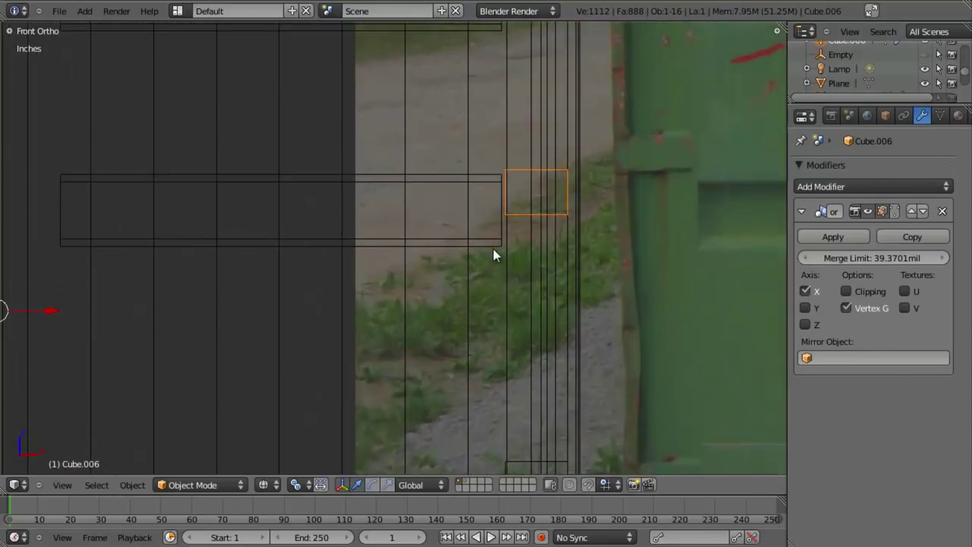
key("g")
key("z")
left_click(498, 223)
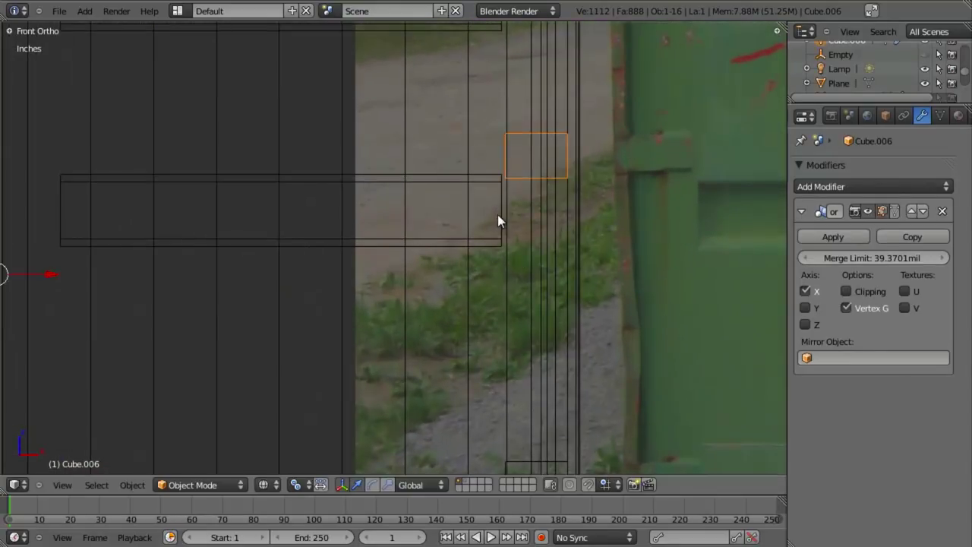
scroll(498, 215, "down", 5)
key("Tab")
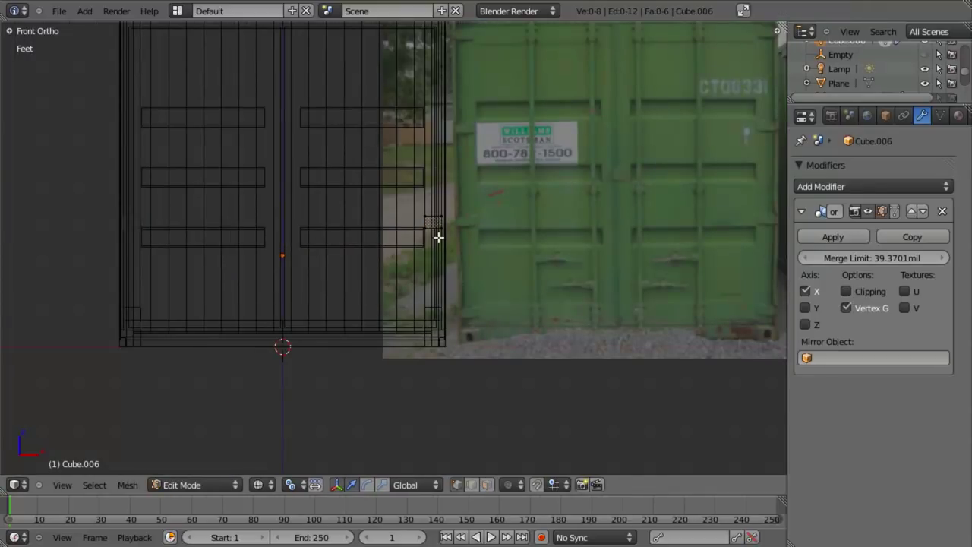
key("a")
key("s")
right_click(513, 347)
key("Tab")
key("s")
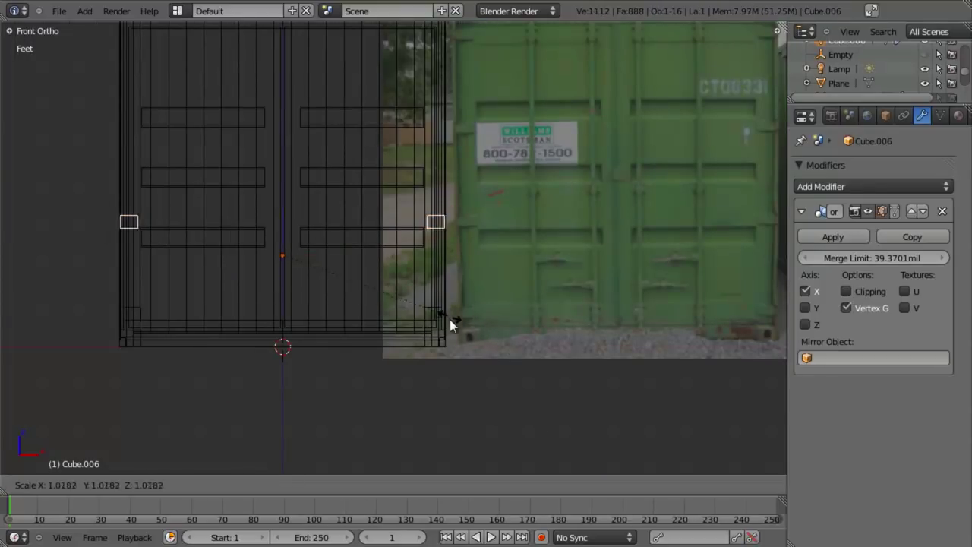
right_click(446, 326)
middle_click_drag(435, 318, 496, 354)
key("z")
scroll(495, 354, "up", 2)
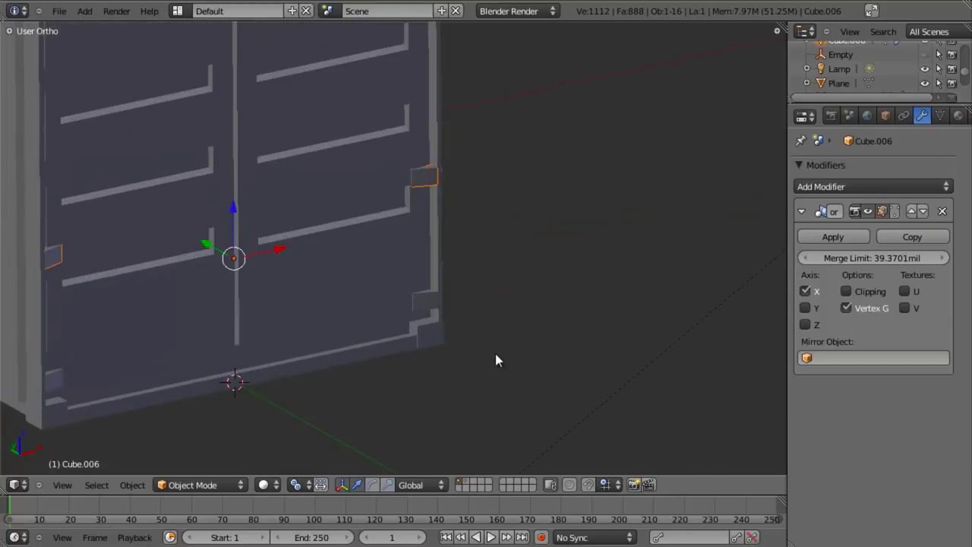
Step: Delete the raised copy of the hinge pair
key("x")
left_click(436, 195)
Step: Duplicate the lowest hinge pair, raise the copy along Z and try scaling the copy's mesh
right_click(426, 296)
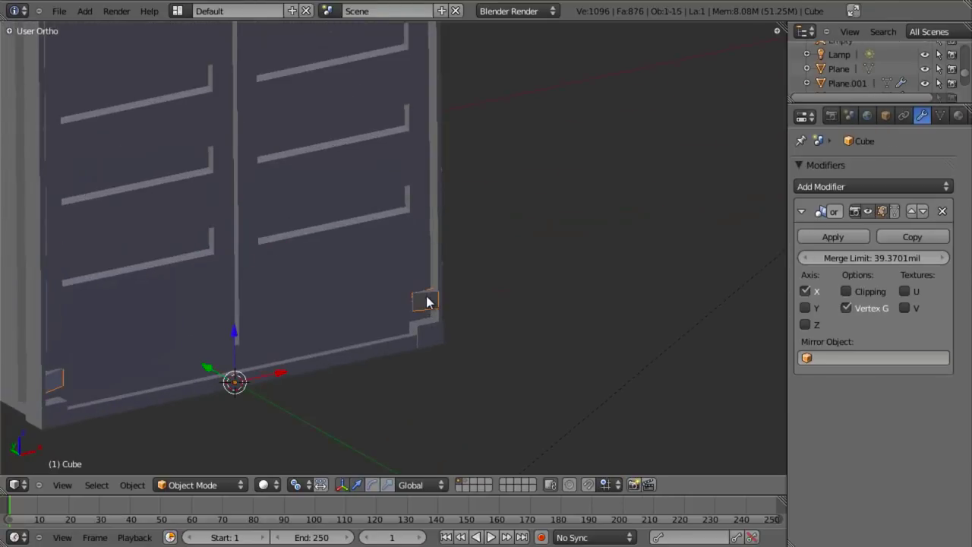
key("shift+d")
key("z")
left_click(515, 228)
key("s")
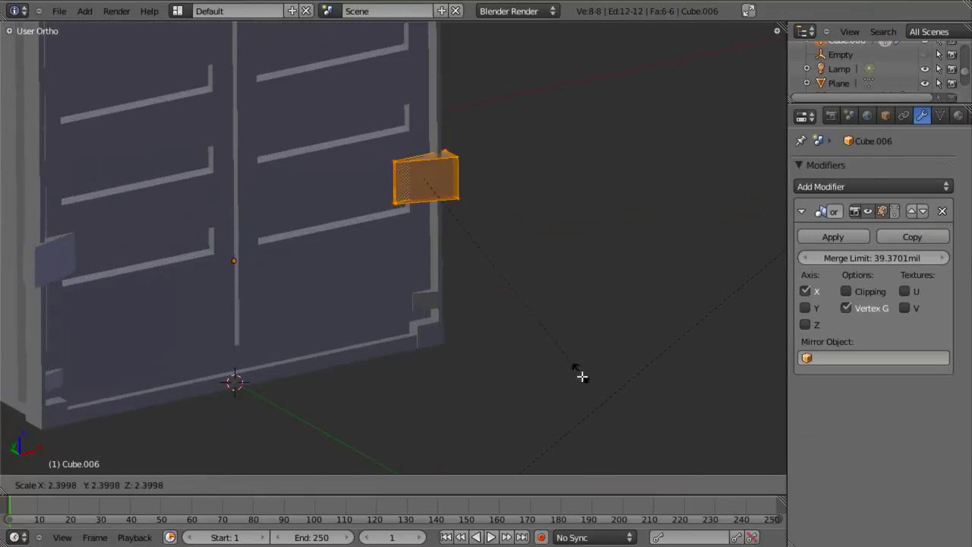
key("Escape")
Step: Try scaling the original lowest hinge's mesh in wireframe, and delete the raised hinge copy
key("z")
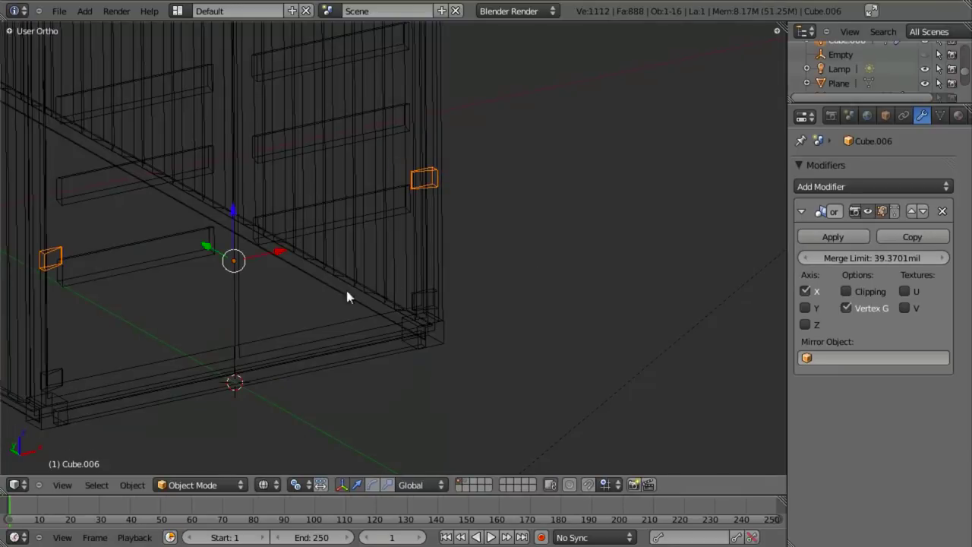
right_click(408, 304)
right_click(433, 298)
key("s")
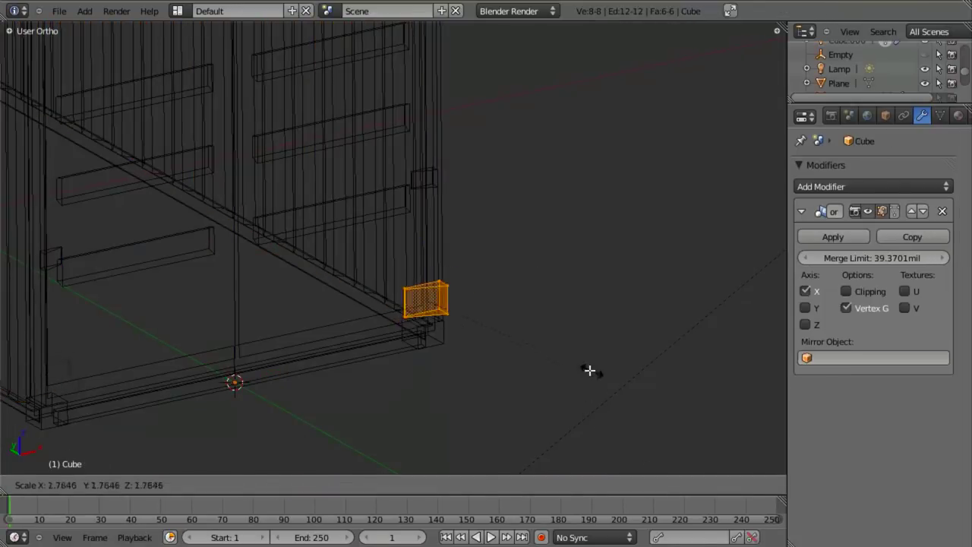
key("Escape")
key("z")
right_click(422, 171)
key("x")
left_click(425, 176)
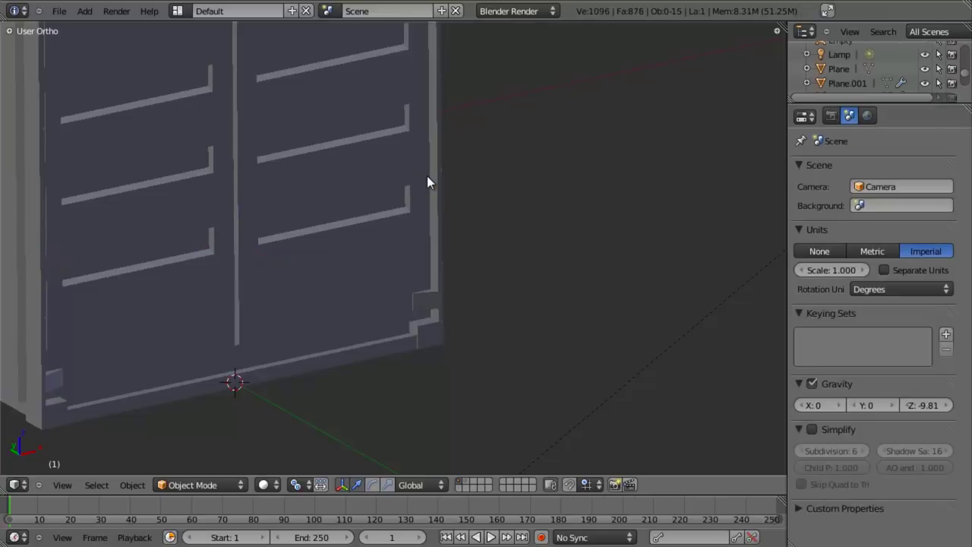
Step: Add an Array modifier to the lowest hinge pair and set its relative X offset to 0
key("KP_1")
key("z")
right_click(551, 384)
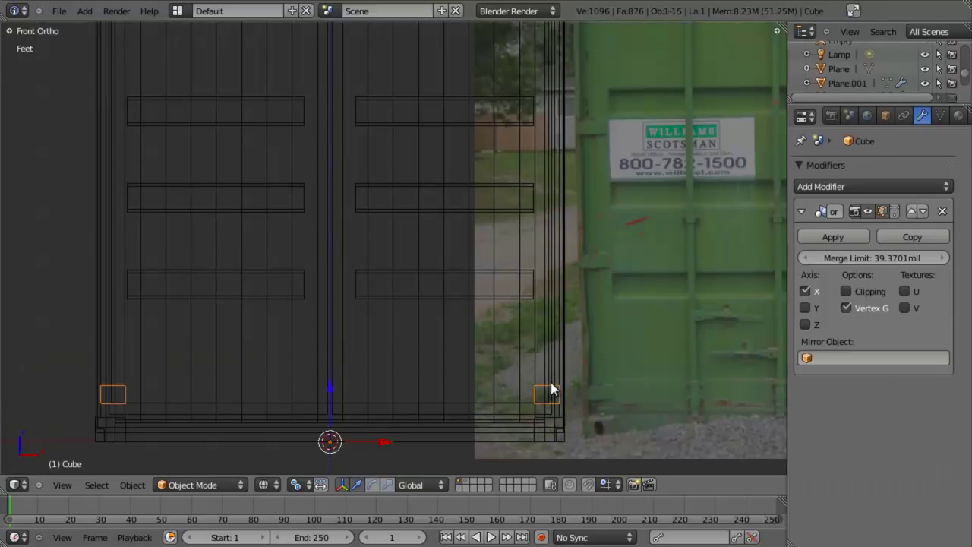
middle_click_drag(551, 382, 478, 389, "shift")
left_click(806, 187)
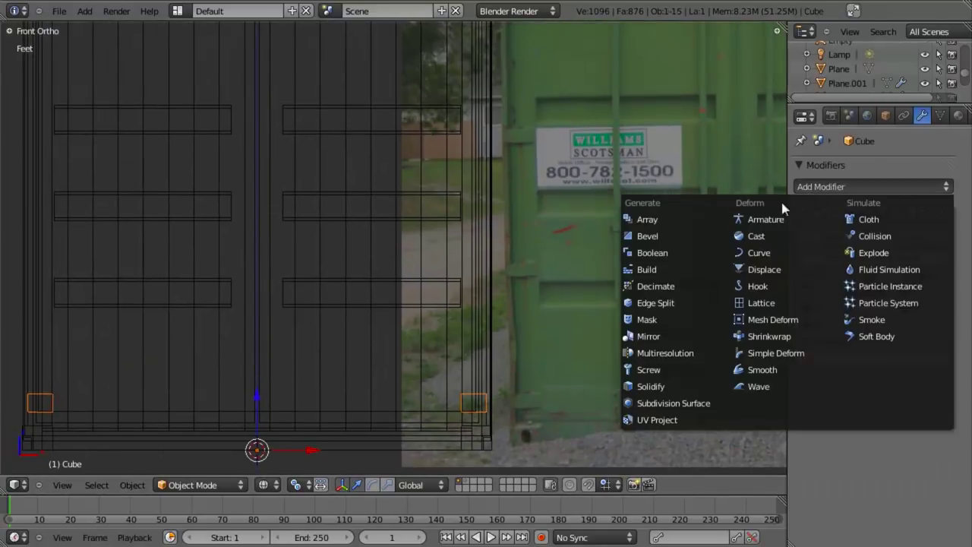
left_click(690, 220)
scroll(924, 488, "down", 2)
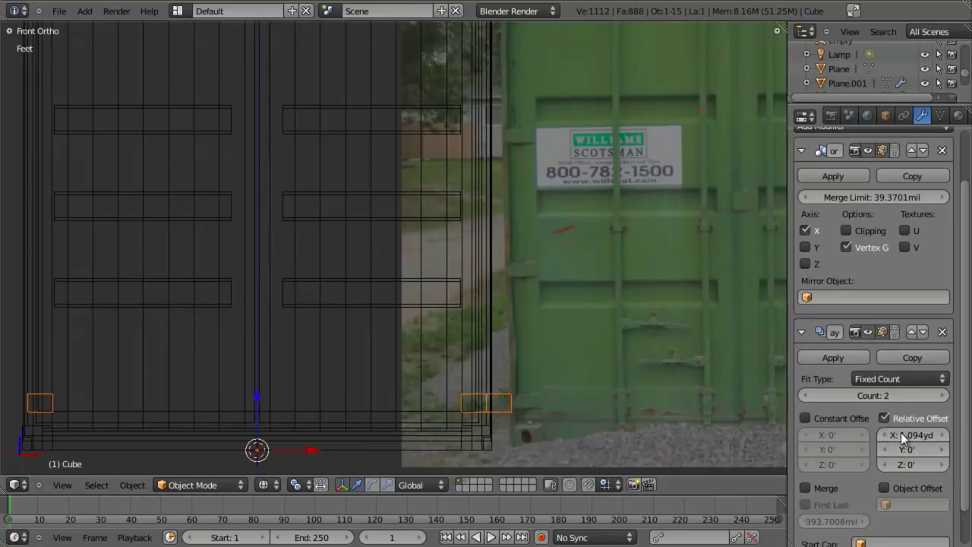
left_click(922, 436)
type("0")
key("Return")
Step: Set the hinge array's relative Z offset to 2.7' and apply the hinge object's rotation so the array runs upward
left_click_drag(930, 463, 951, 464)
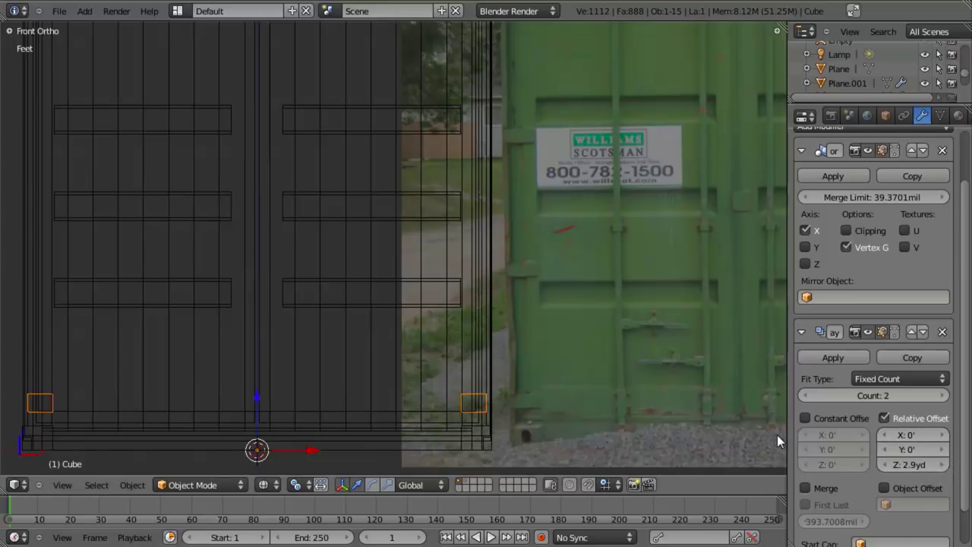
scroll(509, 282, "down", 5)
middle_click_drag(509, 283, 335, 330)
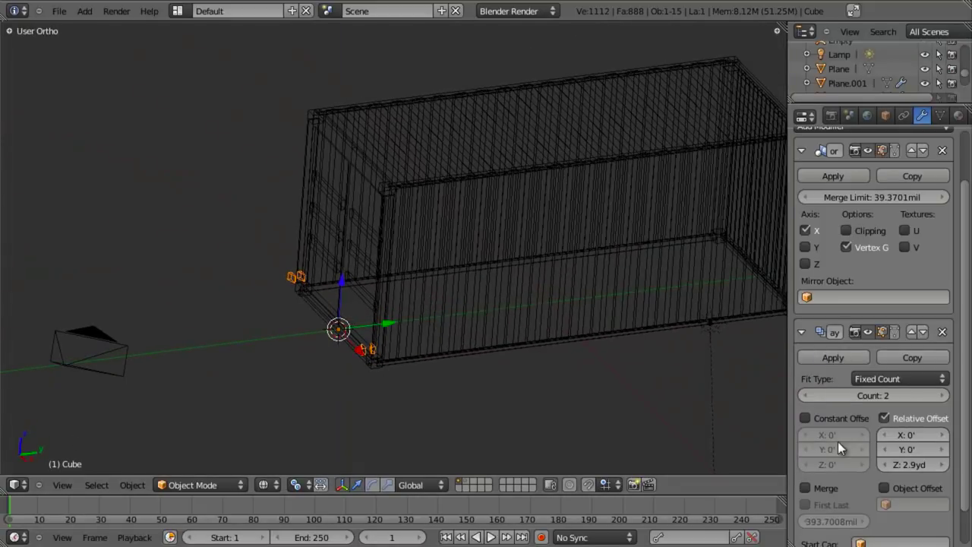
mouse_move(911, 470)
left_mouse_down()
mouse_move(893, 469)
mouse_move(904, 470)
left_mouse_up()
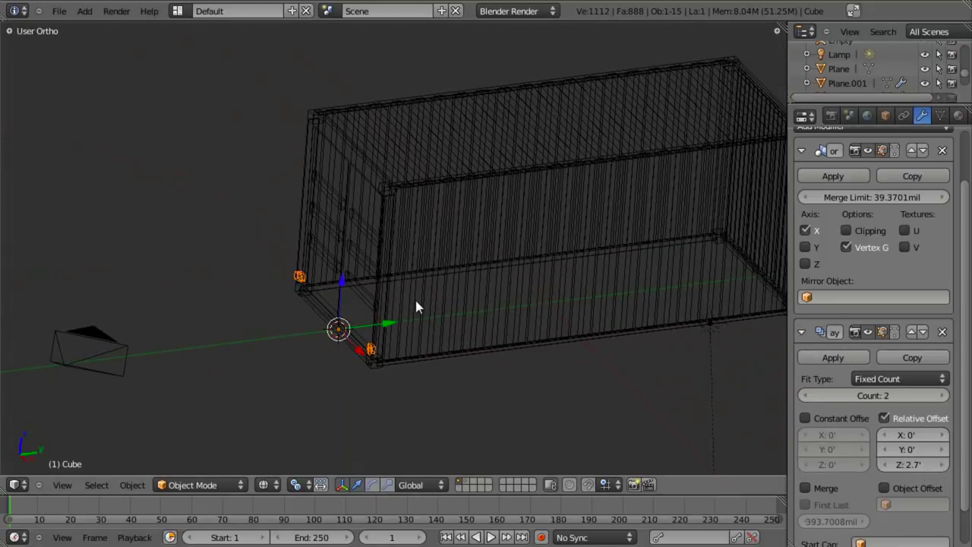
key("ctrl+a")
left_click(412, 320)
key("KP_1")
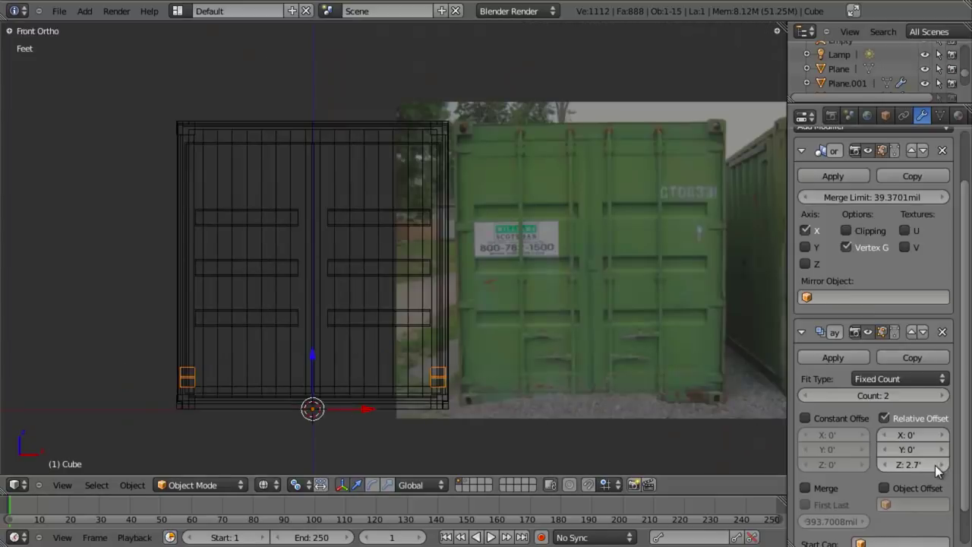
Step: Set the scene's units to None and return to the hinge's modifier settings
left_click(849, 116)
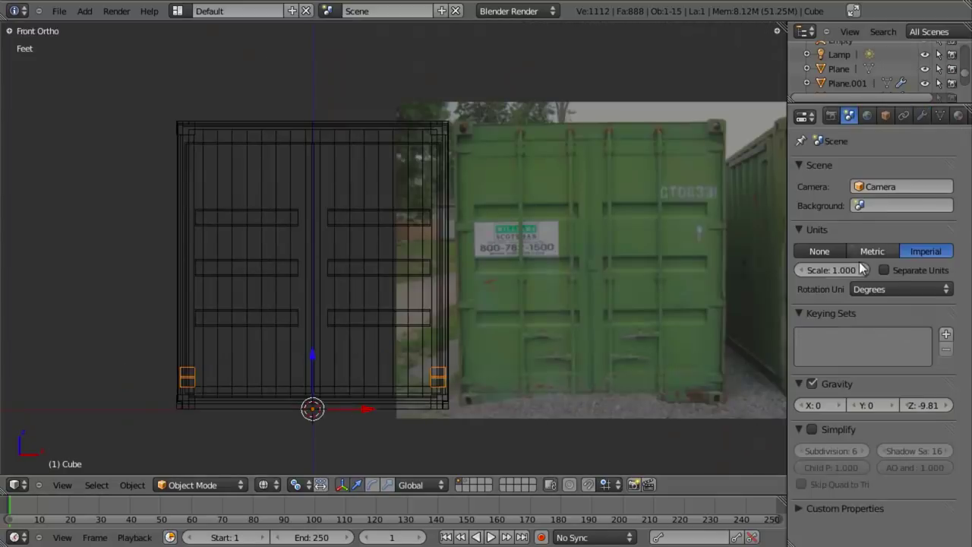
left_click(832, 251)
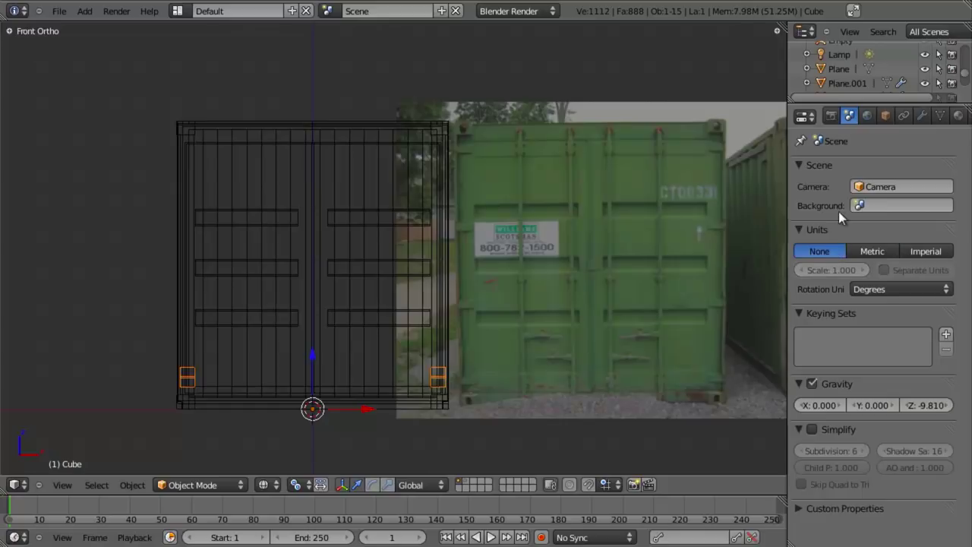
left_click(832, 114)
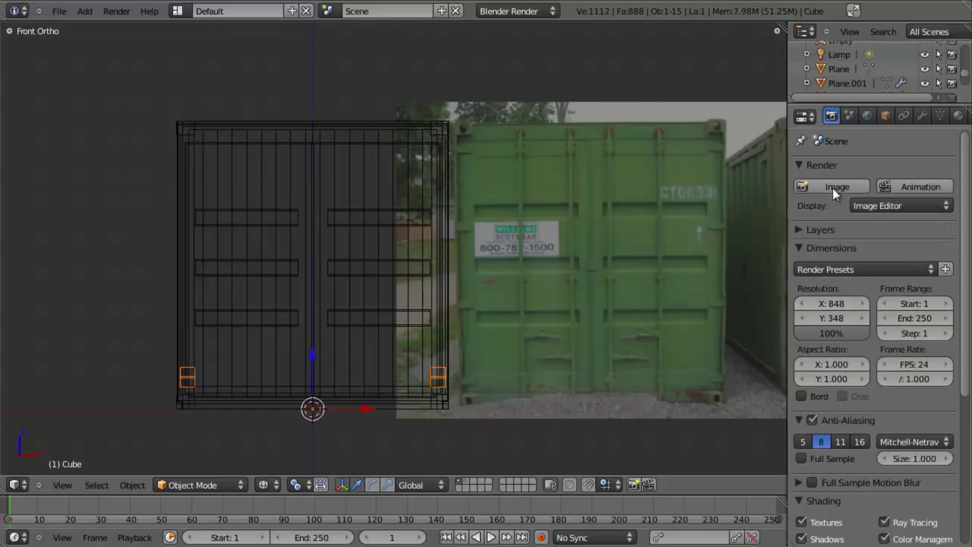
left_click(922, 115)
Step: Set the hinge array's relative Z offset to 7.323, matching the photo's second-lowest hinge
scroll(496, 372, "up", 1)
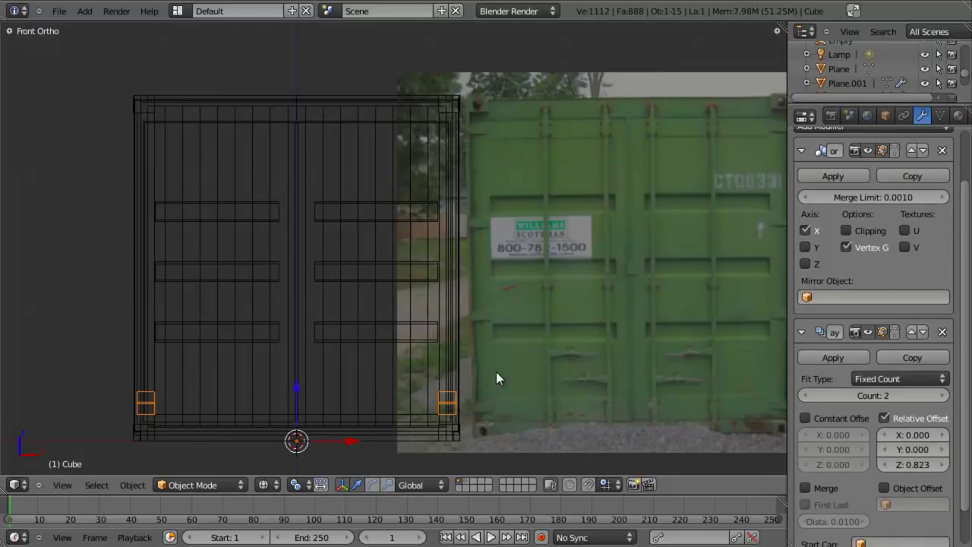
middle_click_drag(497, 368, 504, 359, "shift")
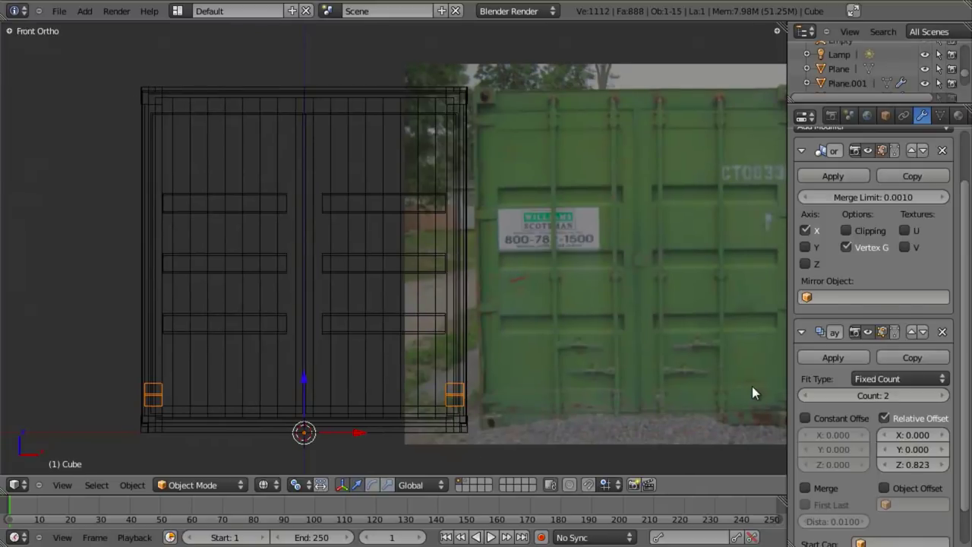
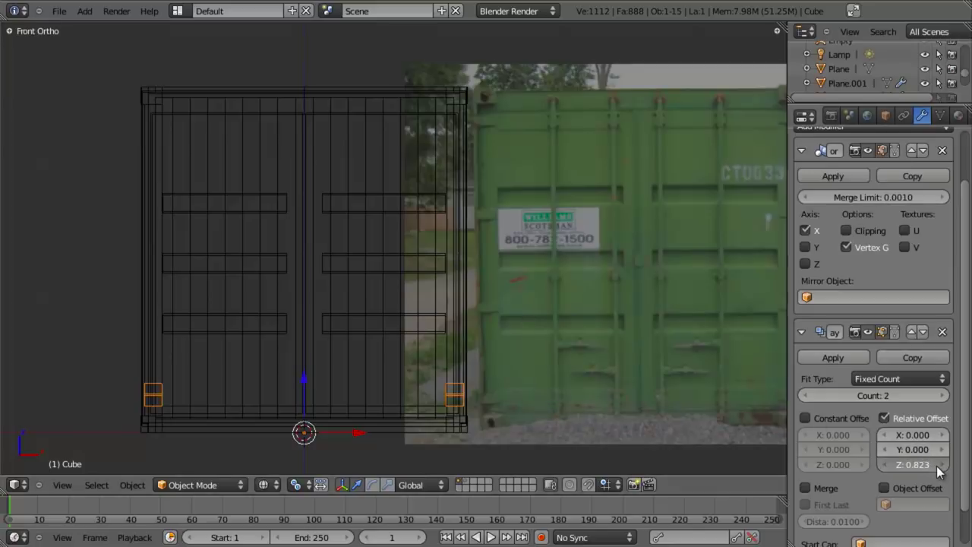
left_click_drag(939, 465, 16, 471)
left_click_drag(868, 461, 18, 416)
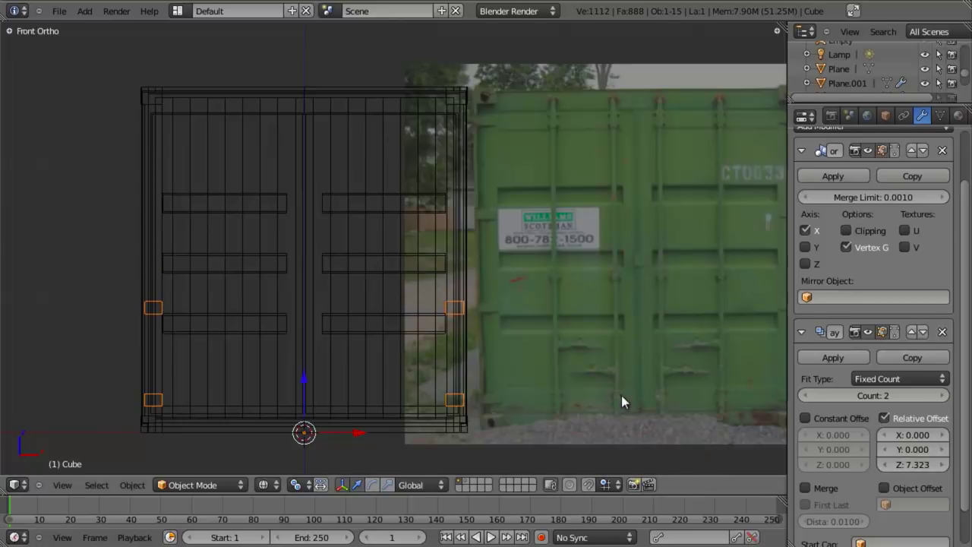
Step: Compare the arrayed hinges with the photo and set the array count to 4
scroll(622, 391, "up", 2)
middle_click_drag(604, 377, 573, 335, "shift")
key("z")
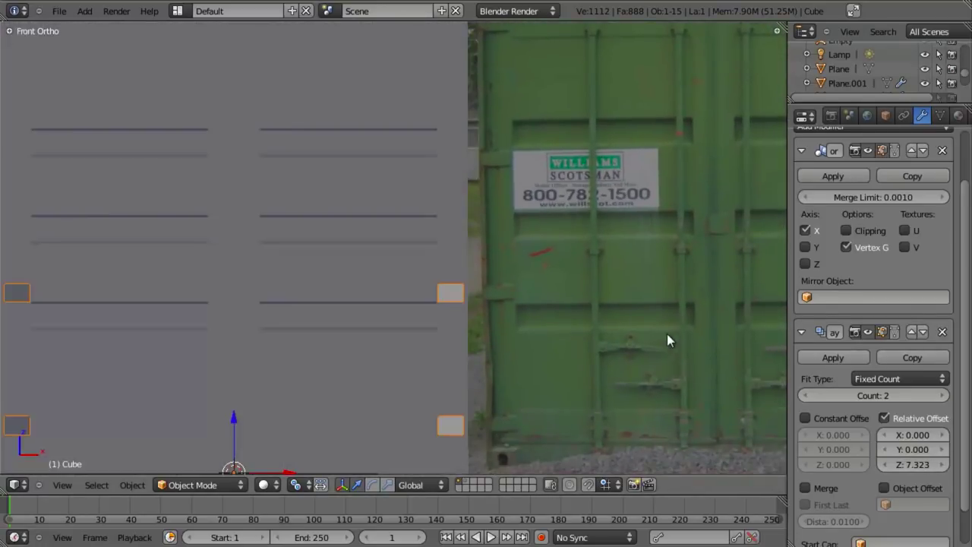
key("z")
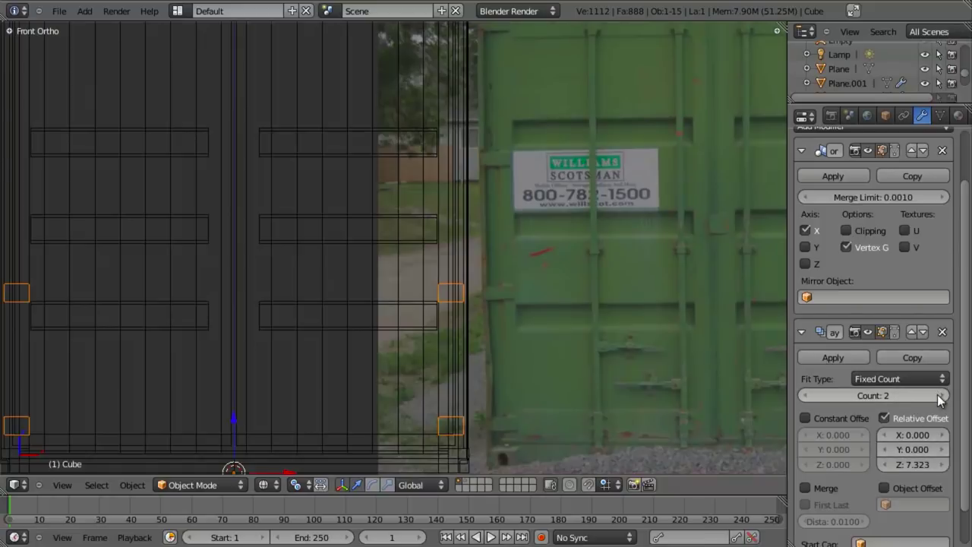
left_click(941, 396)
left_click(941, 396)
scroll(489, 322, "down", 5)
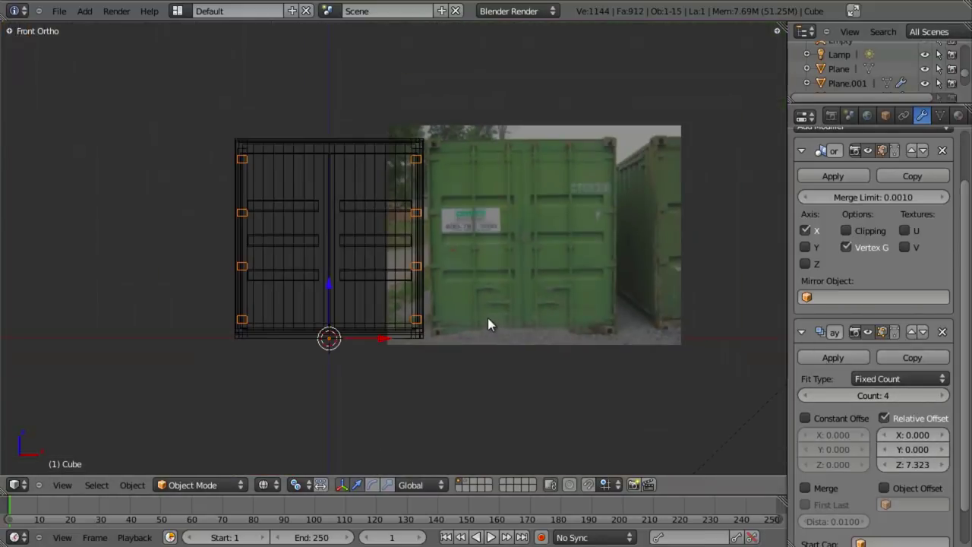
Step: Deselect everything and examine the four hinge pairs on the container doors in solid shading from several angles
scroll(468, 317, "up", 3)
middle_click_drag(469, 317, 236, 319)
key("a")
scroll(512, 299, "down", 6)
scroll(266, 319, "up", 3)
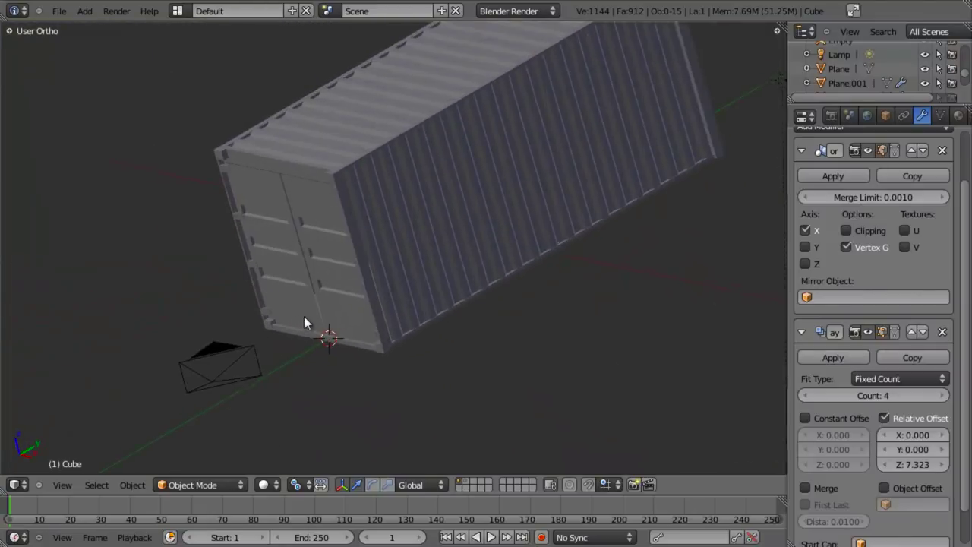
middle_click_drag(304, 318, 504, 255)
scroll(455, 270, "up", 4)
middle_click_drag(442, 280, 357, 251)
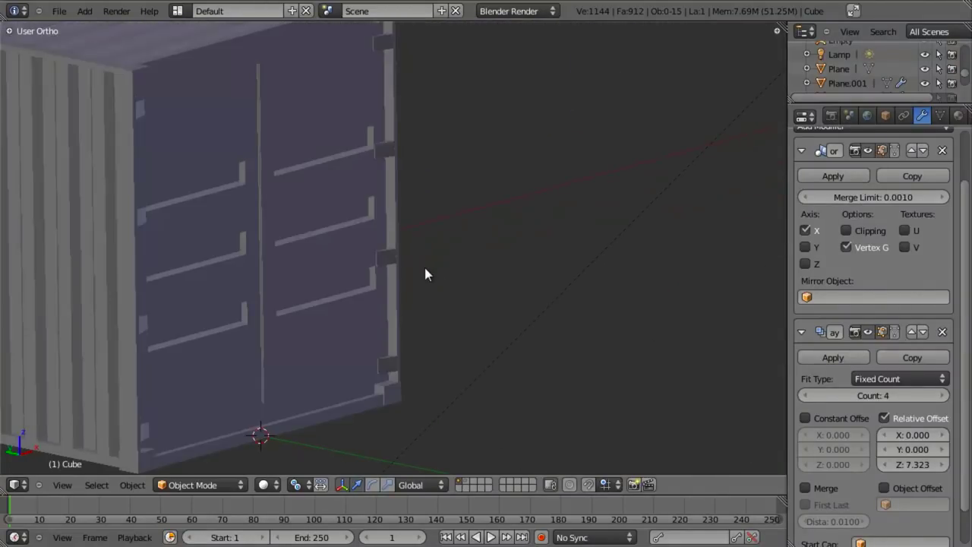
Step: Examine the lower hinge in the front reference photo, and bring up the shipping (6) close-up in Windows Photo Viewer
key("KP_1")
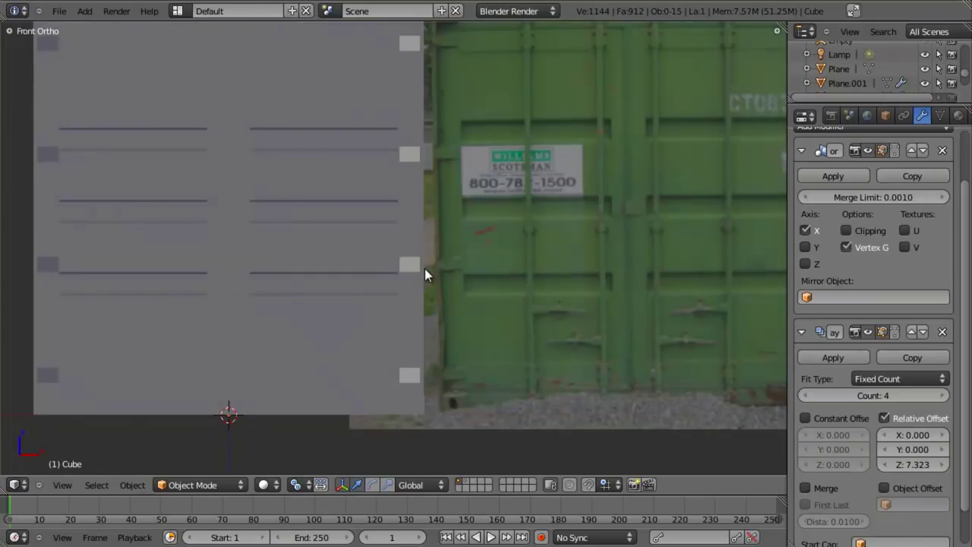
middle_click_drag(424, 269, 364, 228, "shift")
scroll(454, 222, "up", 2)
middle_click_drag(673, 236, 338, 313, "shift")
scroll(337, 313, "up", 3)
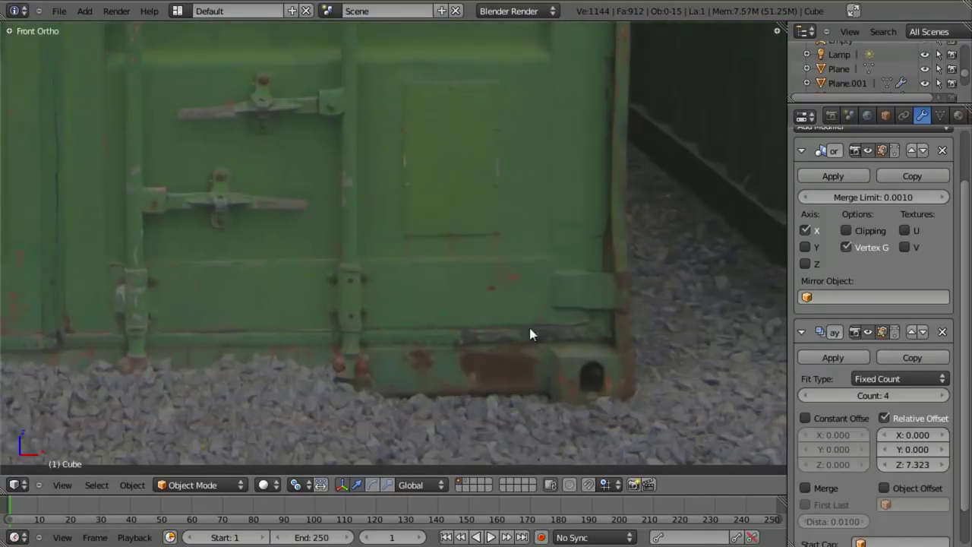
middle_click_drag(589, 320, 454, 314, "shift")
scroll(454, 314, "up", 3)
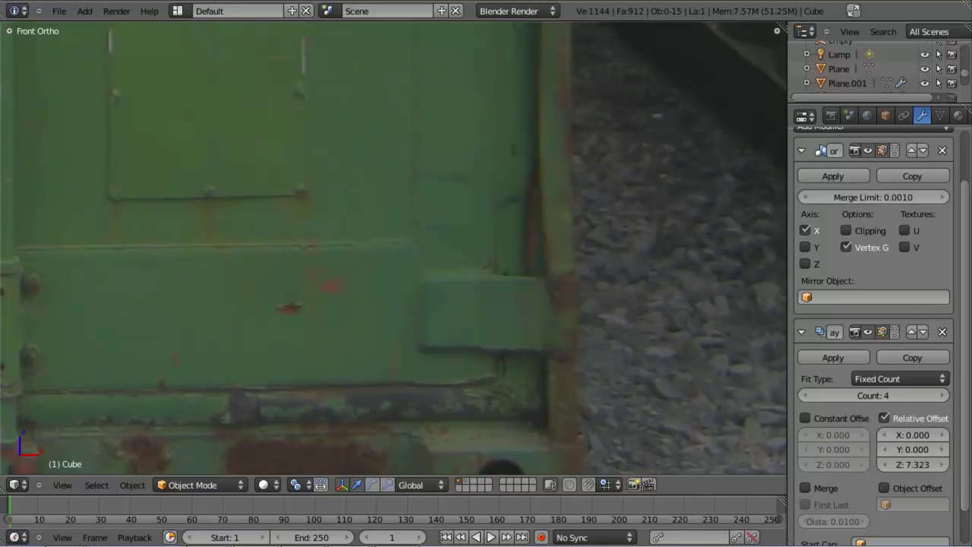
left_click_drag(1, 27, 673, 44)
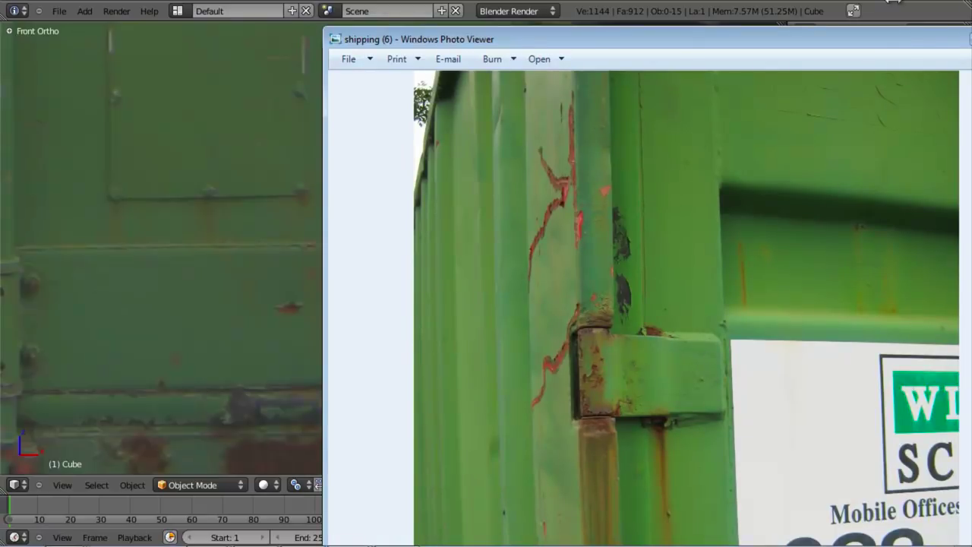
Step: Examine the hinge cutout in the reference photo shipping (5), then switch back to Blender
left_click_drag(904, 37, 884, 36)
double_click(884, 36)
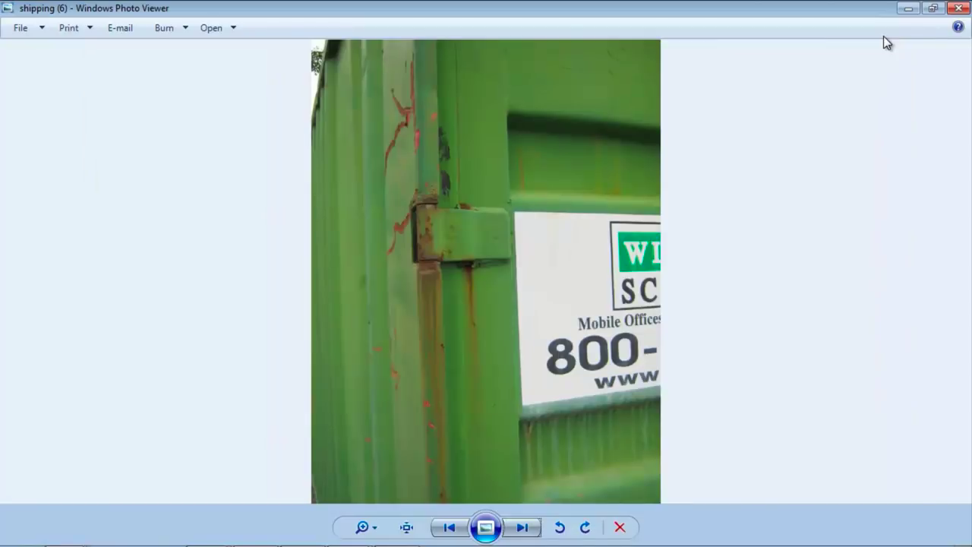
left_click(450, 527)
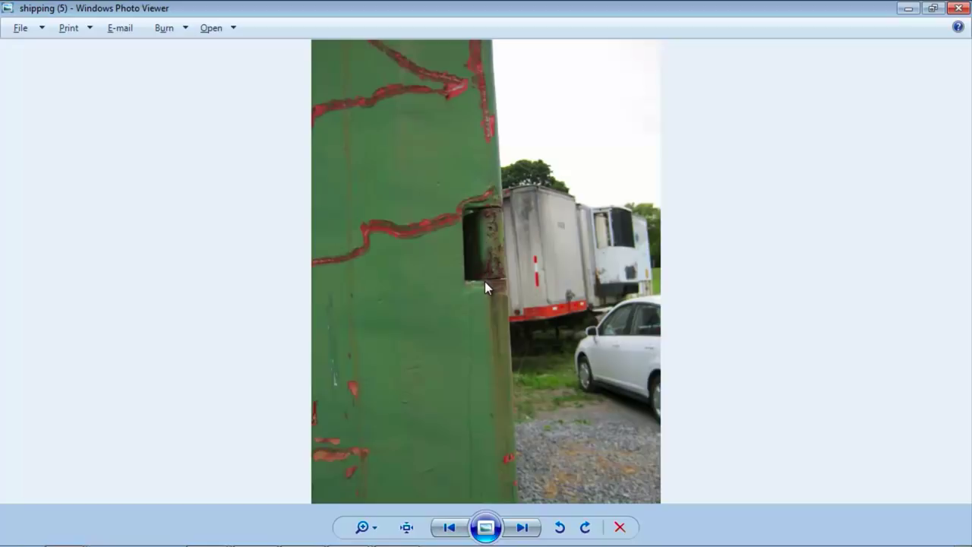
key("alt+Tab")
key("alt+Tab")
Step: Draw a freehand annotation of the hinge's top-view profile in front of the container, then erase it
key("KP_7")
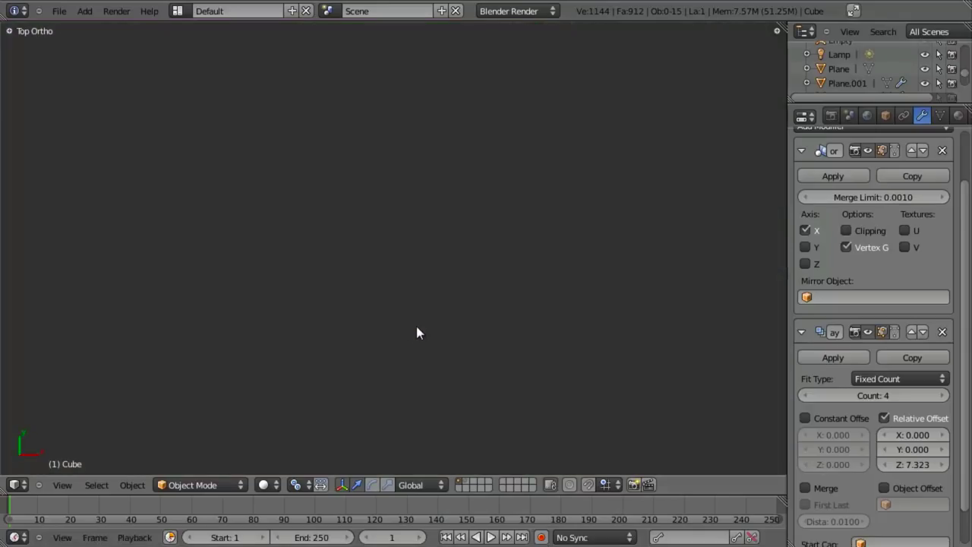
scroll(481, 335, "down", 14)
middle_click_drag(408, 313, 480, 328, "shift")
scroll(477, 331, "up", 13)
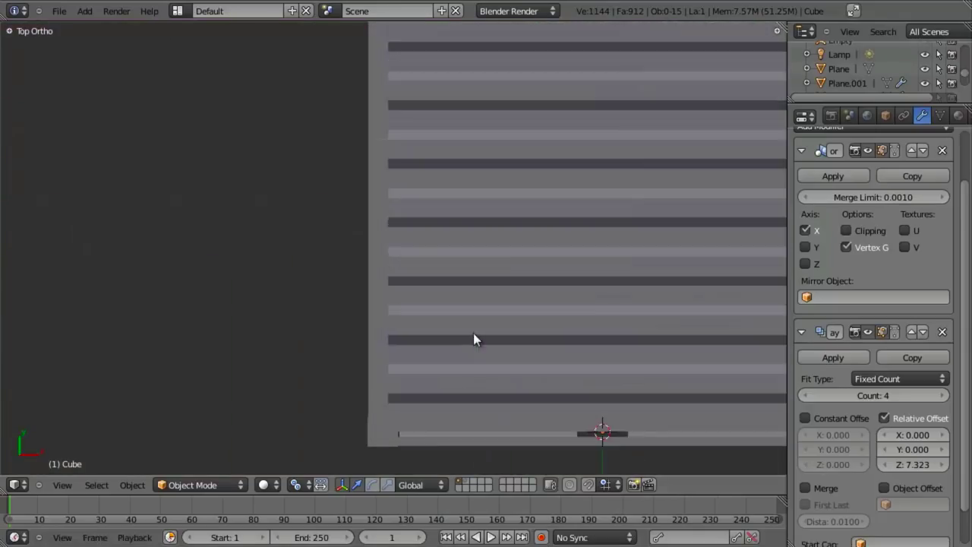
middle_click_drag(439, 375, 392, 126, "shift")
middle_click_drag(441, 299, 395, 199, "shift")
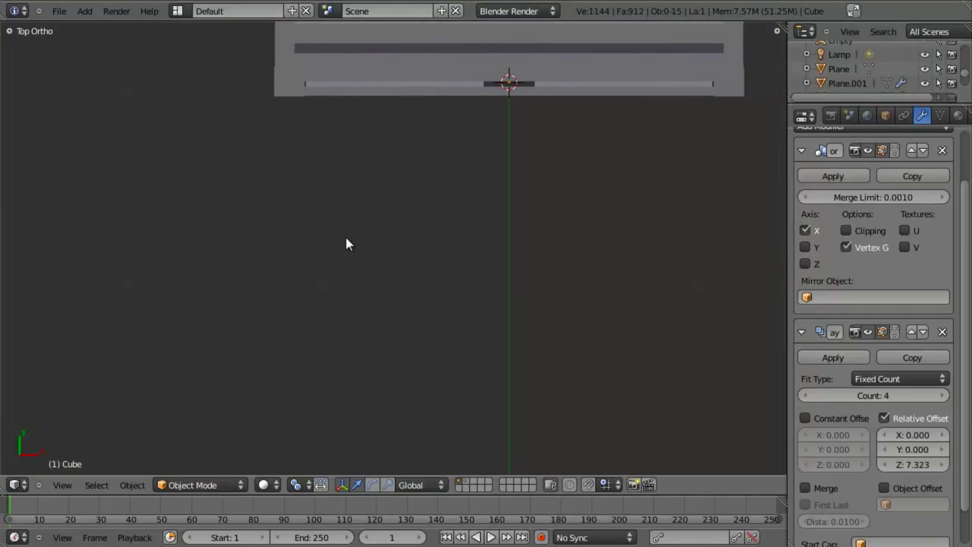
mouse_move(302, 199)
left_mouse_down()
mouse_move(297, 206)
mouse_move(313, 212)
mouse_move(304, 195)
left_mouse_up()
mouse_move(312, 205)
left_mouse_down()
mouse_move(350, 214)
mouse_move(383, 203)
mouse_move(370, 191)
mouse_move(343, 190)
mouse_move(344, 198)
left_mouse_up()
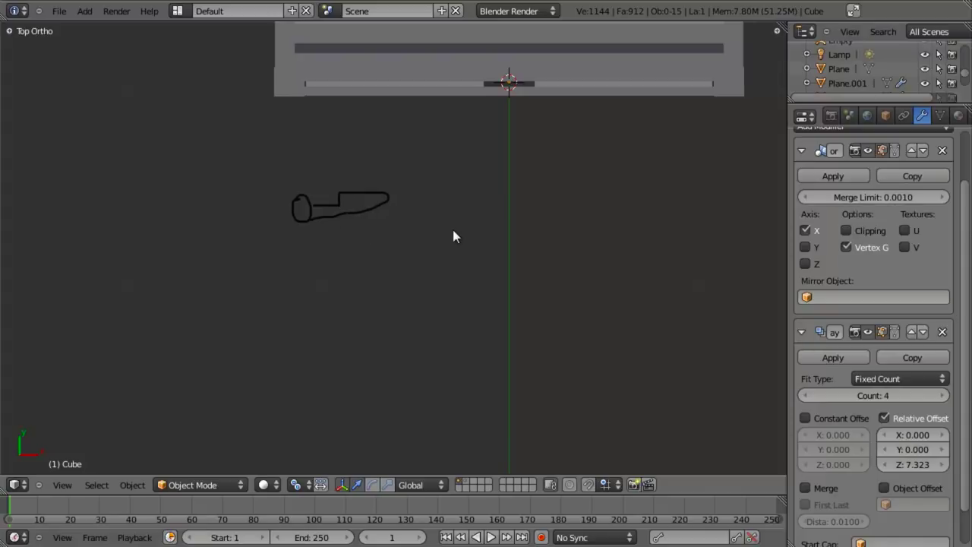
right_click_drag(417, 196, 282, 227)
middle_click_drag(322, 147, 330, 232, "shift")
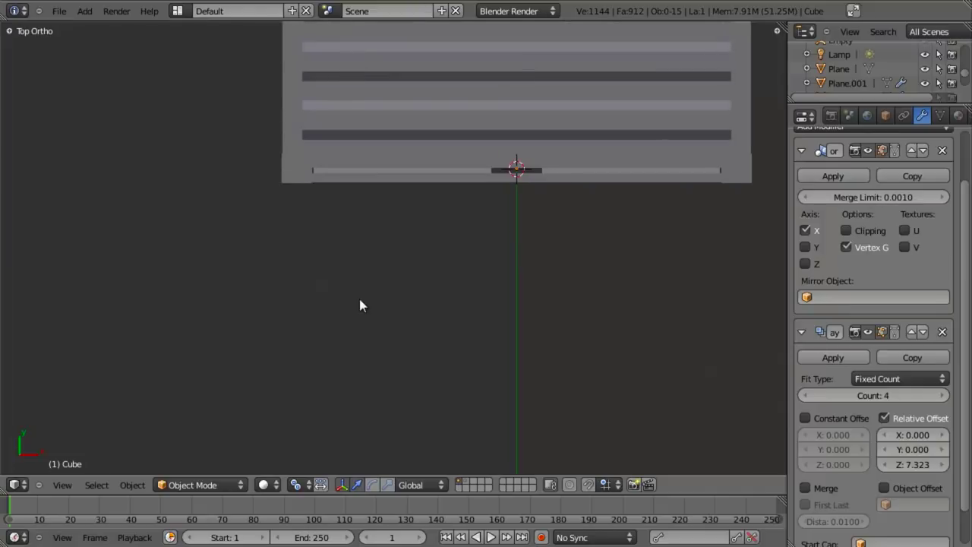
Step: Open the hinge block object for mesh editing and show it in wireframe at the lowest hinge of the corner post
middle_click_drag(359, 299, 364, 280)
key("KP_1")
right_click(737, 255)
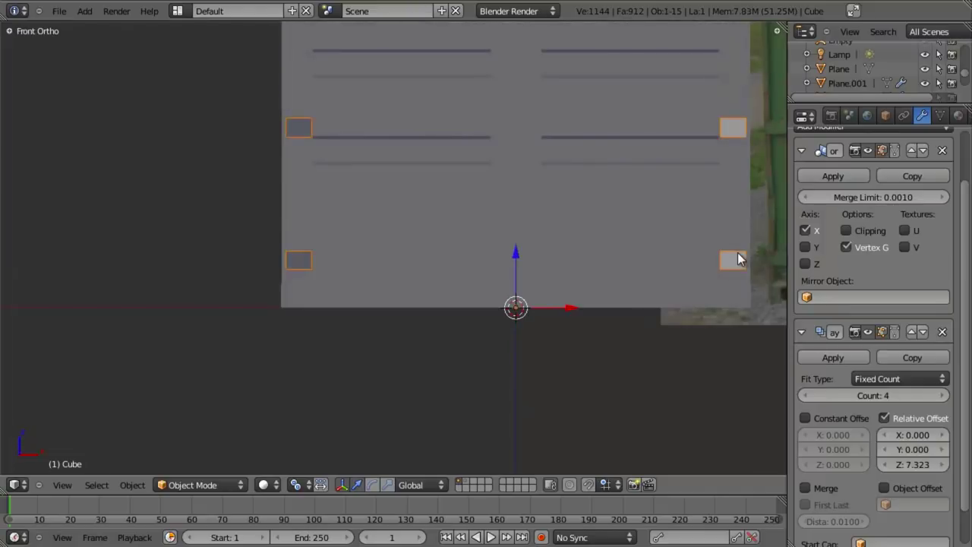
middle_click_drag(686, 286, 449, 269, "shift")
scroll(450, 270, "up", 4)
key("Tab")
key("z")
middle_click_drag(618, 263, 357, 265, "shift")
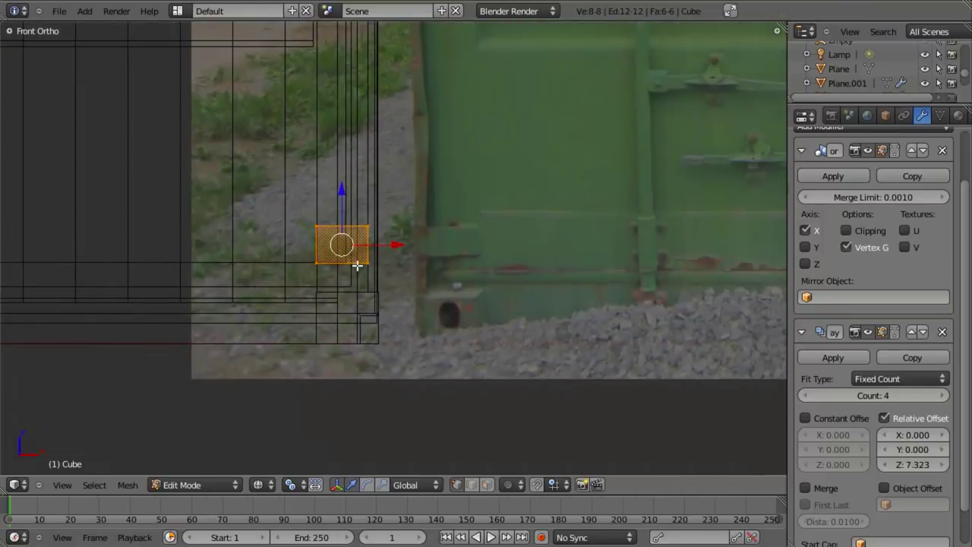
Step: Try to extrude the outer side of the hinge block toward the corner post
key("a")
scroll(347, 264, "up", 5)
key("b")
left_click_drag(275, 127, 413, 438)
key("e")
left_click(349, 324)
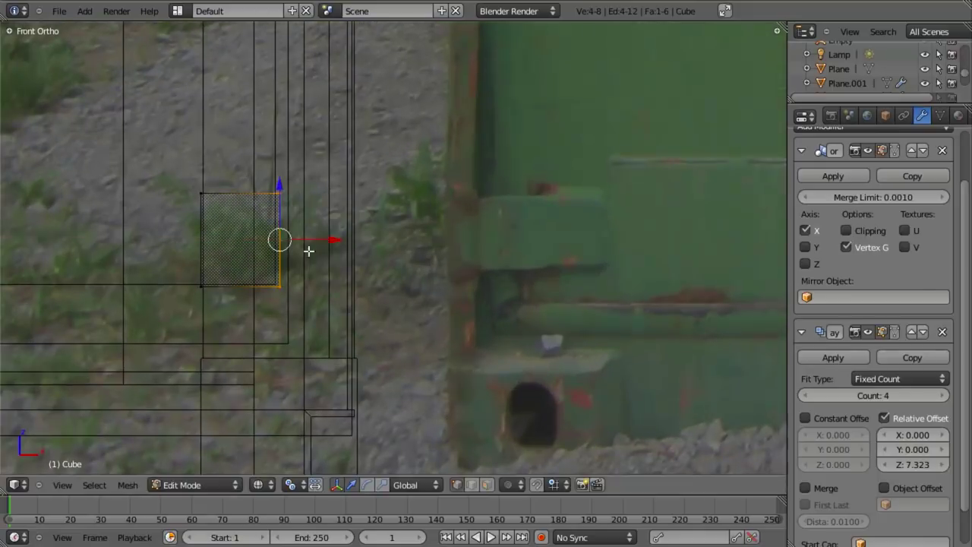
Step: Add one centred loop cut to the hinge block, splitting its outer side face into front and back halves
mouse_move(310, 249)
middle_mouse_down()
mouse_move(298, 254)
mouse_move(354, 254)
mouse_move(364, 294)
mouse_move(325, 245)
middle_mouse_up()
key("z")
key("z")
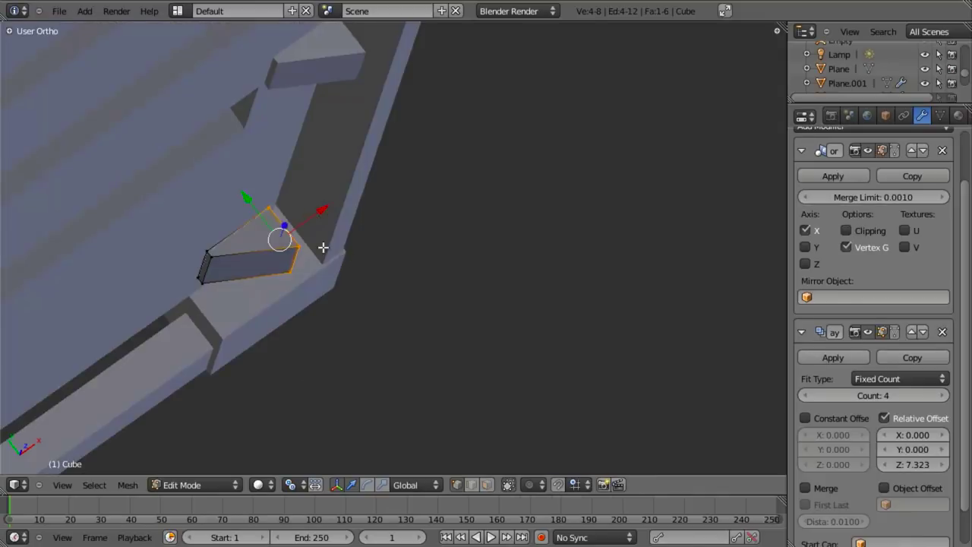
key("z")
key("ctrl+r")
left_click(290, 236)
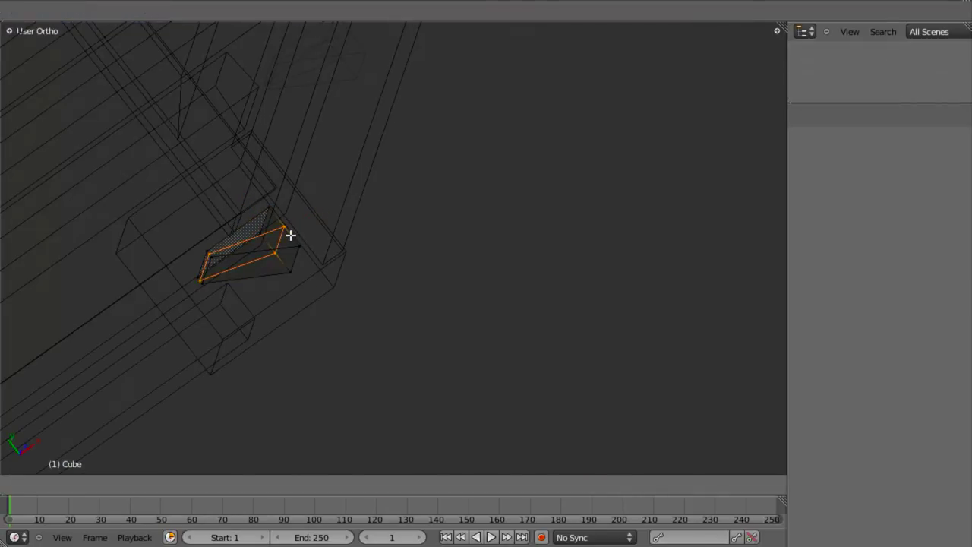
left_click(290, 236)
Step: Set snapping to Edge and extrude the front half of the hinge block's outer side face toward the corner post
scroll(321, 271, "up", 4)
key("z")
key("z")
right_click(179, 206)
right_click(146, 267, "shift")
right_click(208, 251, "shift")
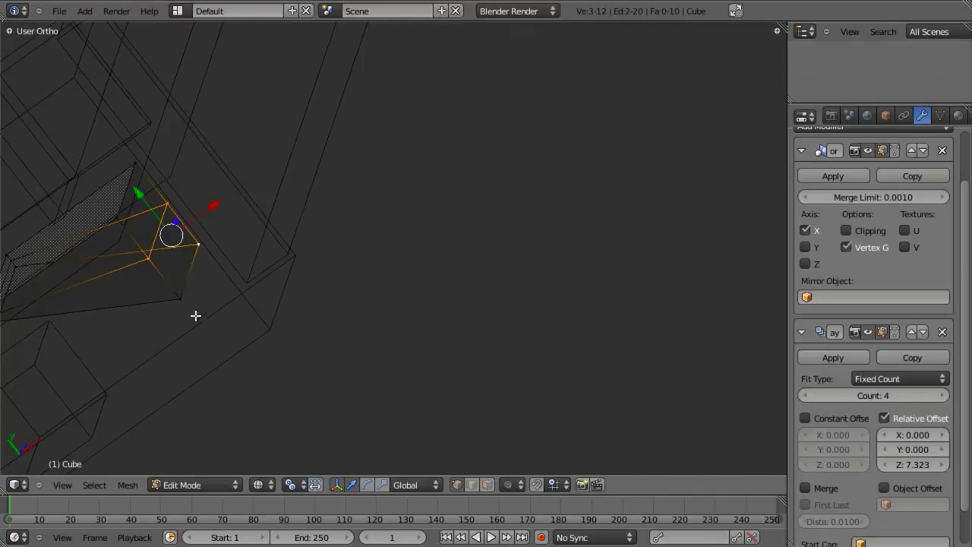
right_click(192, 311, "shift")
key("ctrl+shift+Tab")
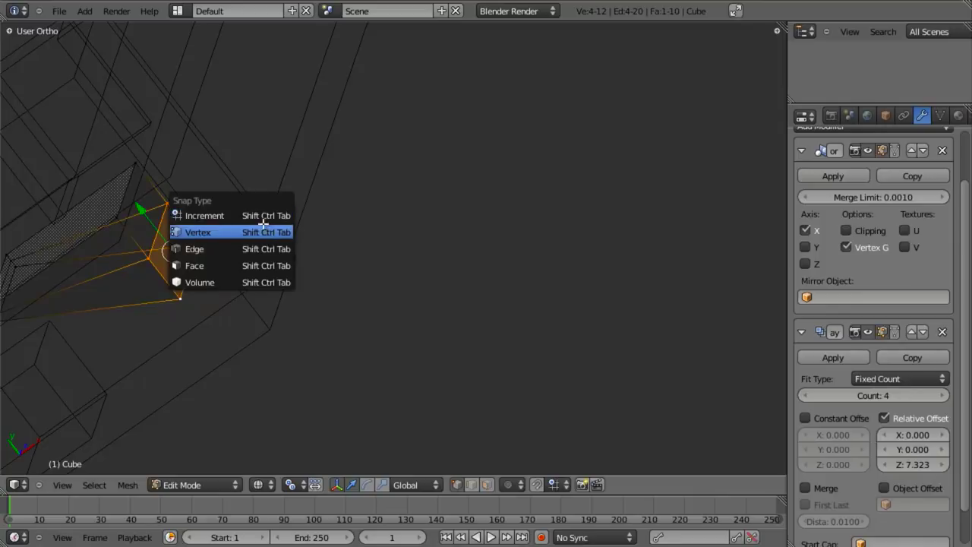
left_click(254, 249)
key("e")
key("x")
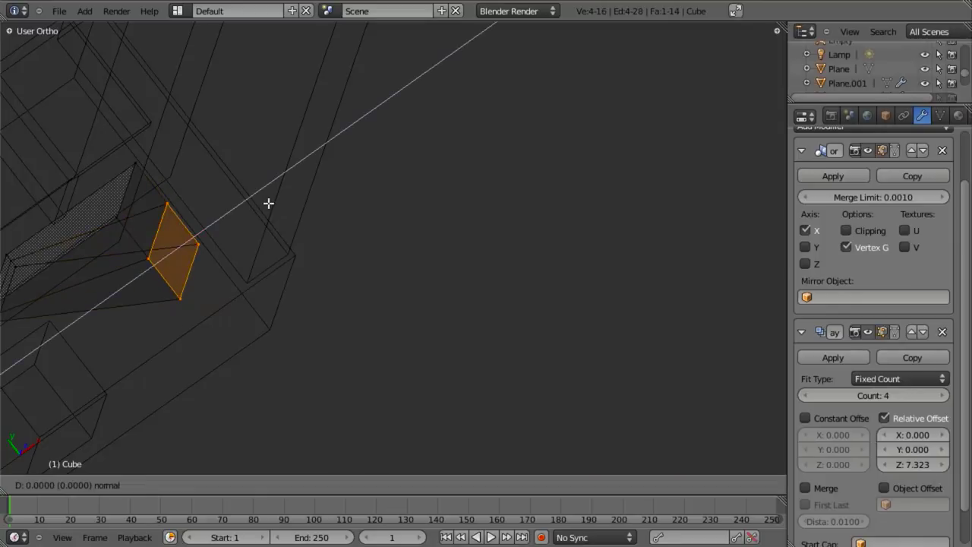
left_click(275, 200)
Step: Extrude the hinge arm's end face once more along X, almost to the container's outer edge
key("z")
middle_click_drag(276, 212, 345, 269)
key("z")
key("KP_1")
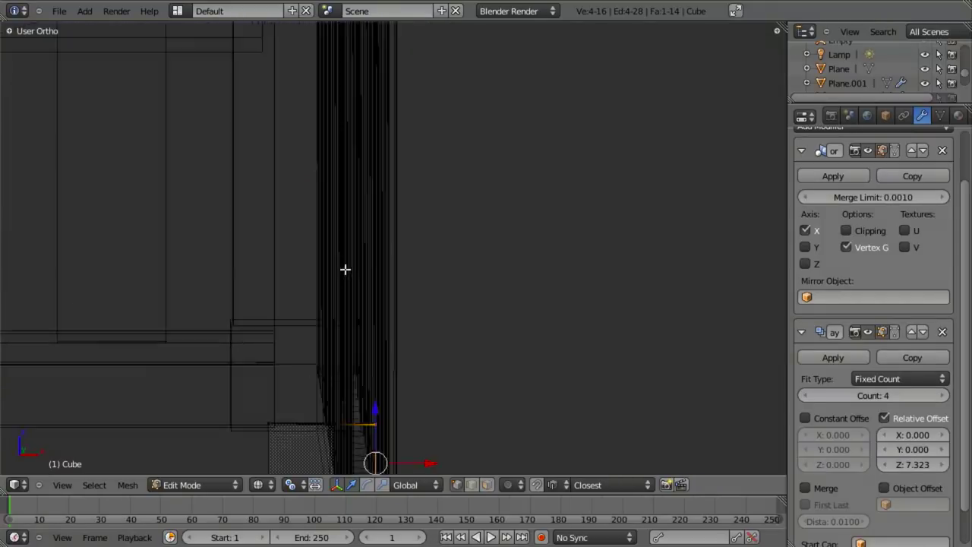
scroll(506, 318, "down", 3)
scroll(400, 315, "down", 3)
middle_click_drag(281, 275, 630, 276, "shift")
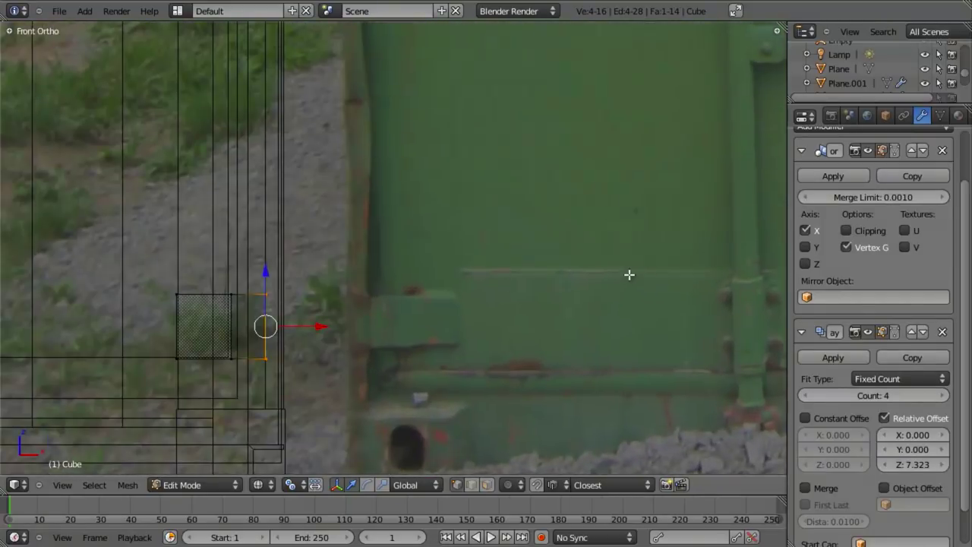
scroll(486, 288, "up", 3)
middle_click_drag(338, 300, 502, 243, "shift")
key("KP_7")
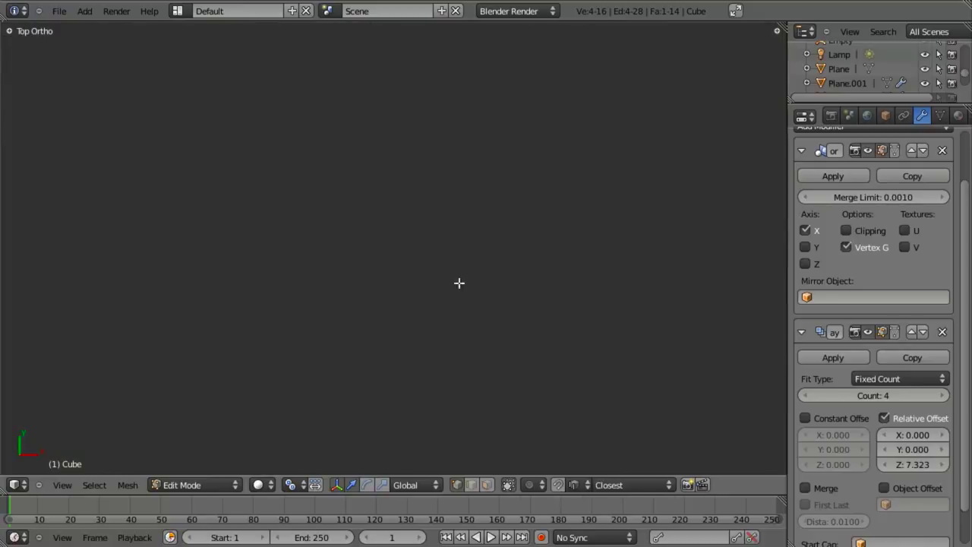
scroll(460, 283, "down", 7)
middle_click_drag(433, 242, 436, 328, "shift")
scroll(436, 327, "up", 8)
middle_click_drag(404, 277, 401, 361, "shift")
key("z")
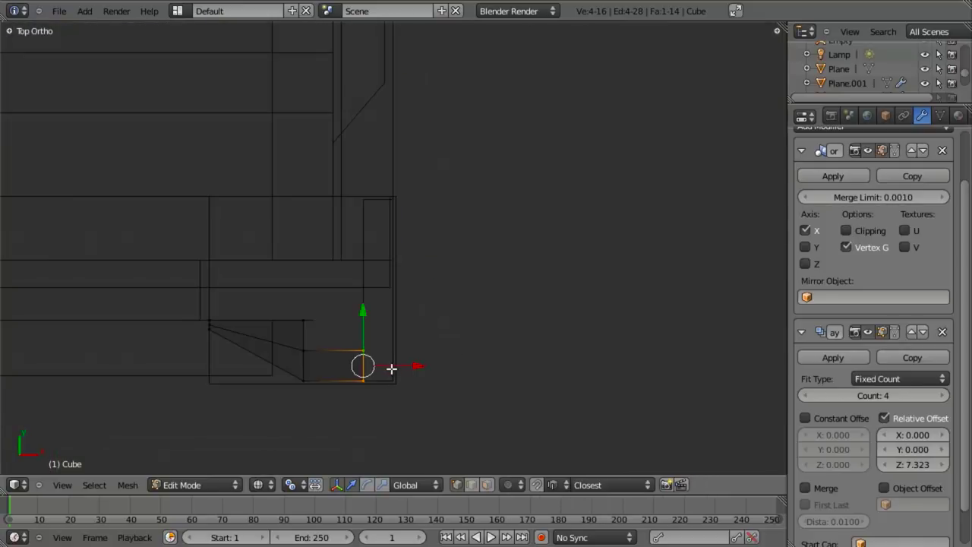
left_click_drag(390, 368, 393, 369)
middle_click_drag(421, 330, 421, 269, "shift")
scroll(419, 335, "up", 3)
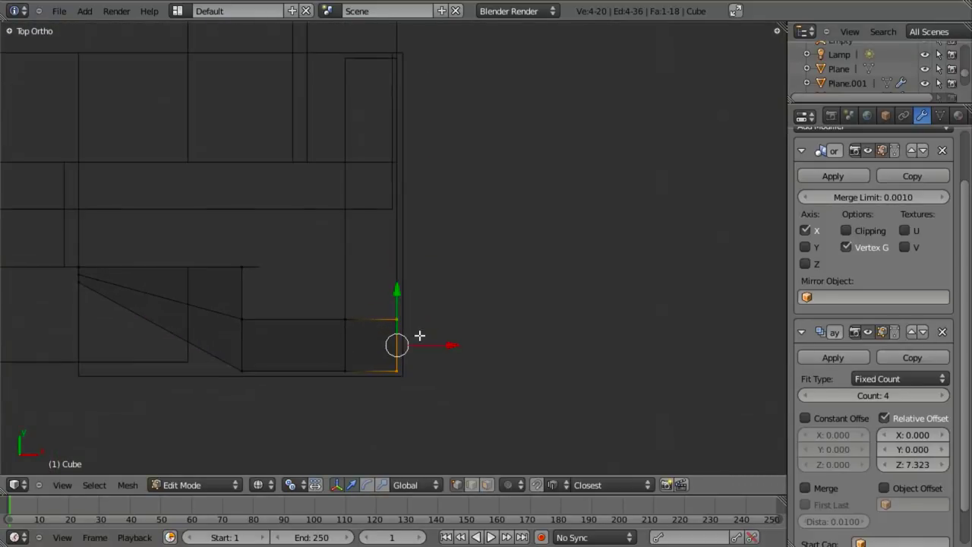
Step: Leave mesh editing and examine the extended hinge against the corner post in solid and wireframe display
middle_click_drag(417, 373, 420, 265)
key("z")
key("Tab")
mouse_move(420, 340)
middle_mouse_down()
mouse_move(371, 335)
mouse_move(426, 302)
mouse_move(433, 228)
mouse_move(414, 384)
mouse_move(458, 357)
mouse_move(356, 326)
mouse_move(373, 343)
mouse_move(420, 304)
middle_mouse_up()
scroll(426, 302, "down", 12)
scroll(415, 385, "up", 3)
key("z")
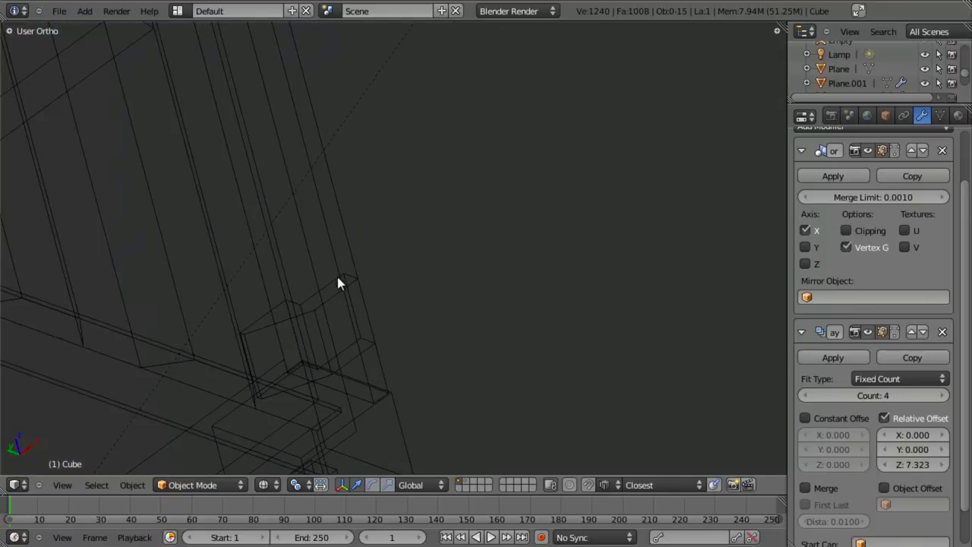
key("z")
Step: Select the container frame with its corner posts and open it for mesh editing
key("KP_1")
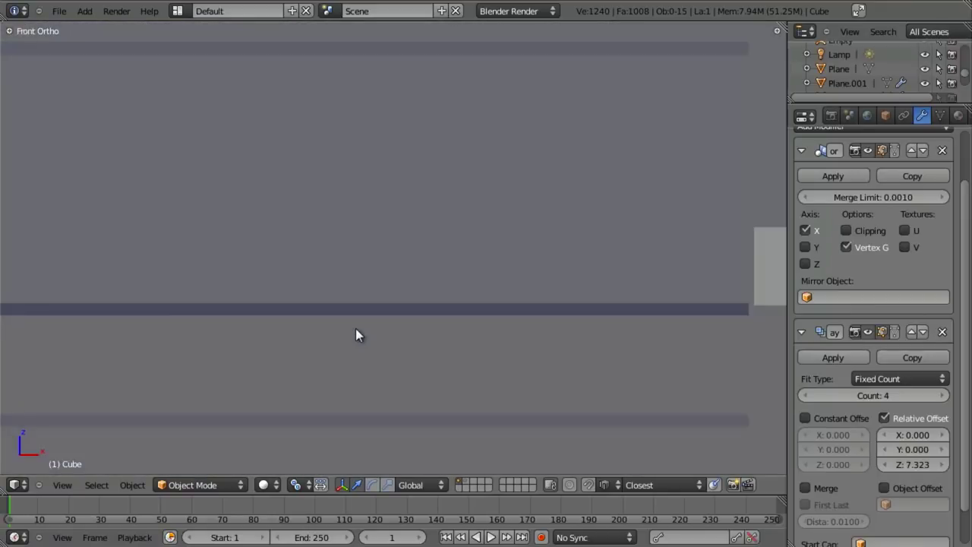
scroll(513, 318, "down", 3)
middle_click_drag(514, 312, 266, 250, "shift")
key("z")
right_click(341, 314)
scroll(334, 272, "down", 4)
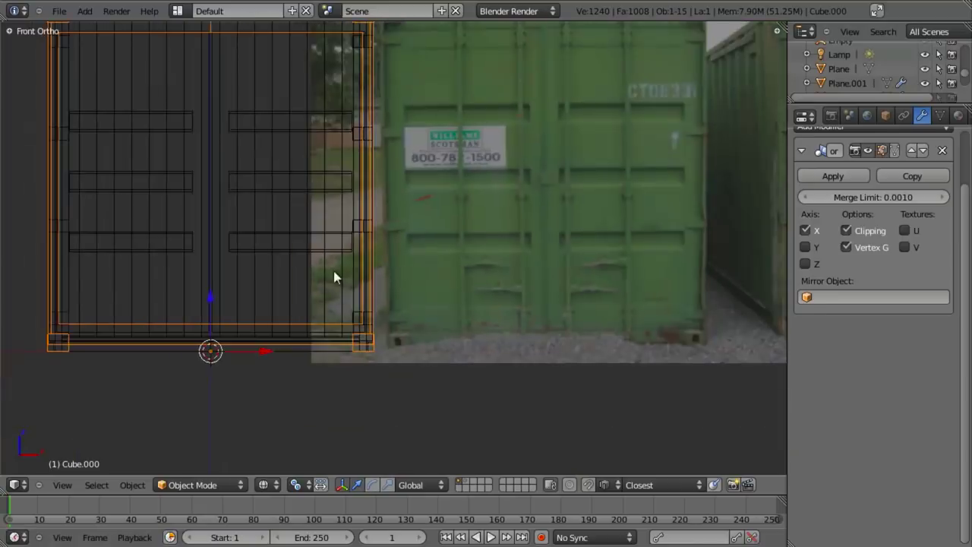
middle_click_drag(334, 270, 442, 294)
key("Tab")
Step: Clear the selection and add six evenly spaced loop cuts across the front corner post
middle_click_drag(574, 367, 442, 295, "shift")
scroll(481, 297, "up", 4)
key("z")
middle_click_drag(304, 255, 488, 300, "shift")
key("KP_1")
middle_click_drag(568, 285, 302, 248, "shift")
scroll(523, 235, "down", 4)
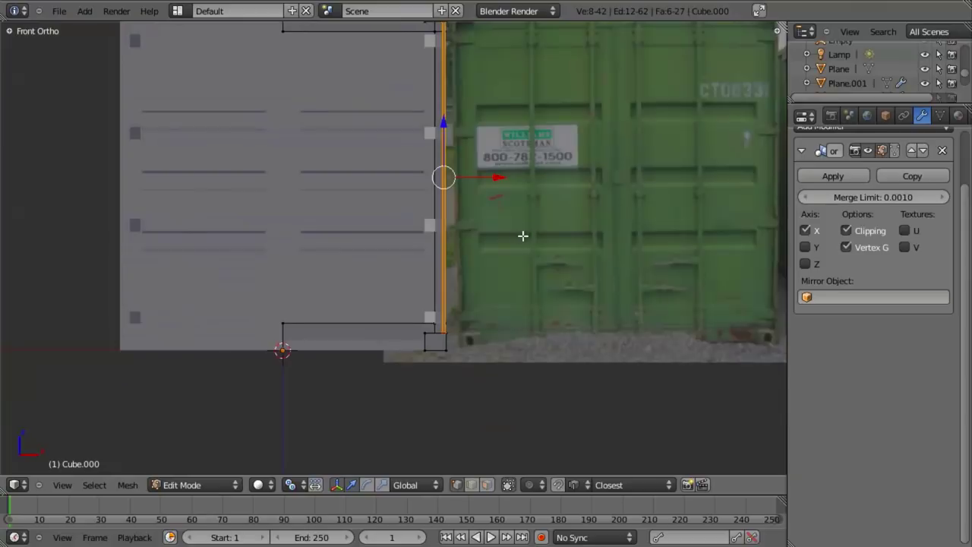
middle_click_drag(523, 237, 506, 252, "shift")
key("a")
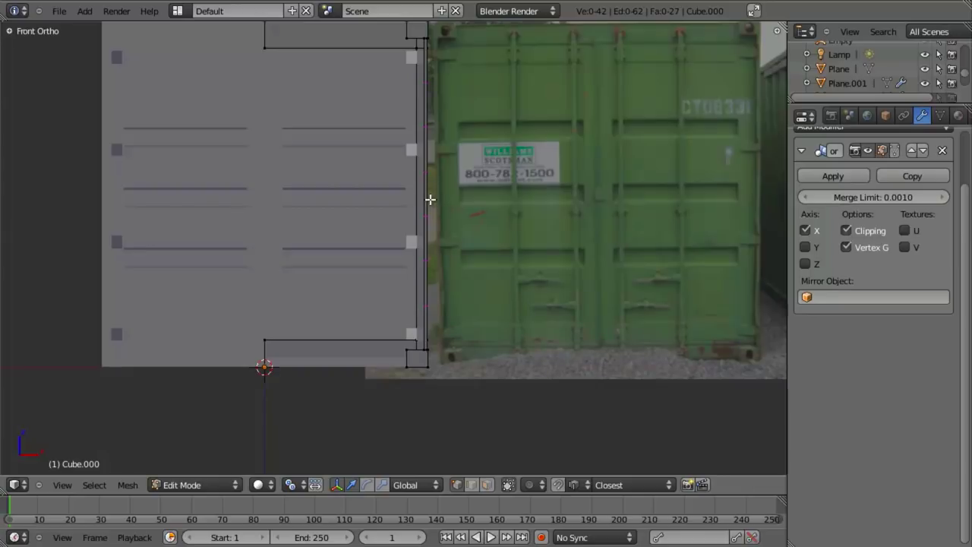
left_click(430, 199)
Step: Add two loop cuts to the corner post beside the second-lowest hinge and move them down about 0.024 along Z
scroll(449, 272, "up", 1)
middle_click_drag(449, 272, 373, 266, "shift")
scroll(360, 261, "up", 4)
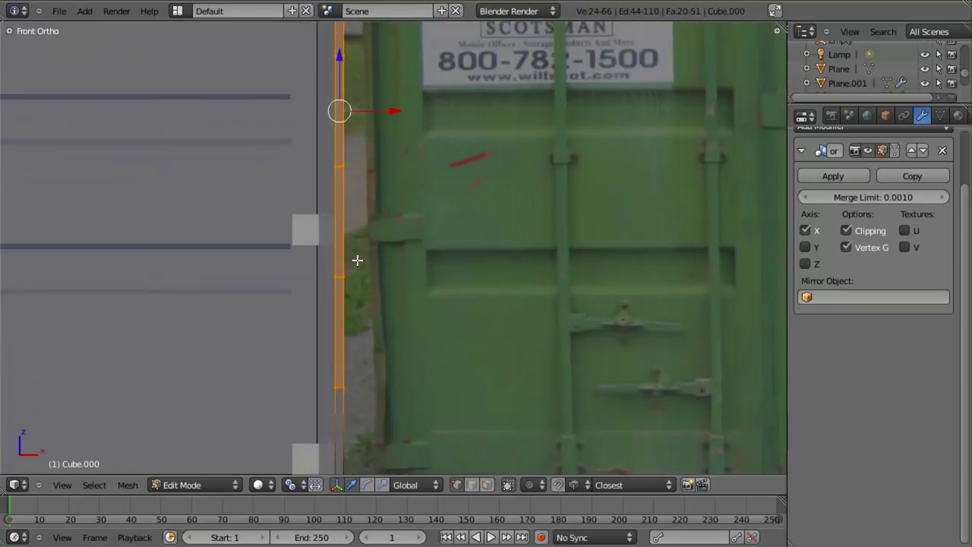
key("a")
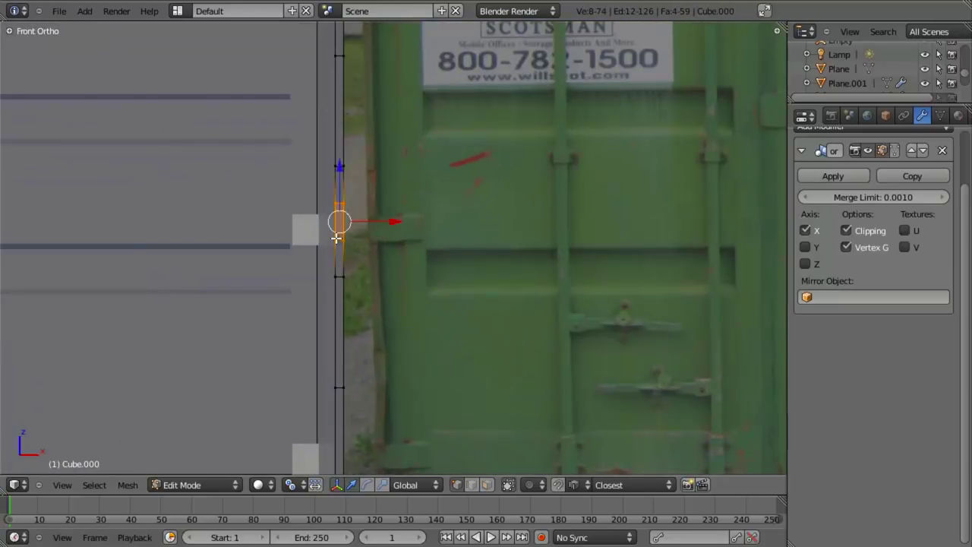
scroll(395, 251, "up", 4)
key("g")
key("z")
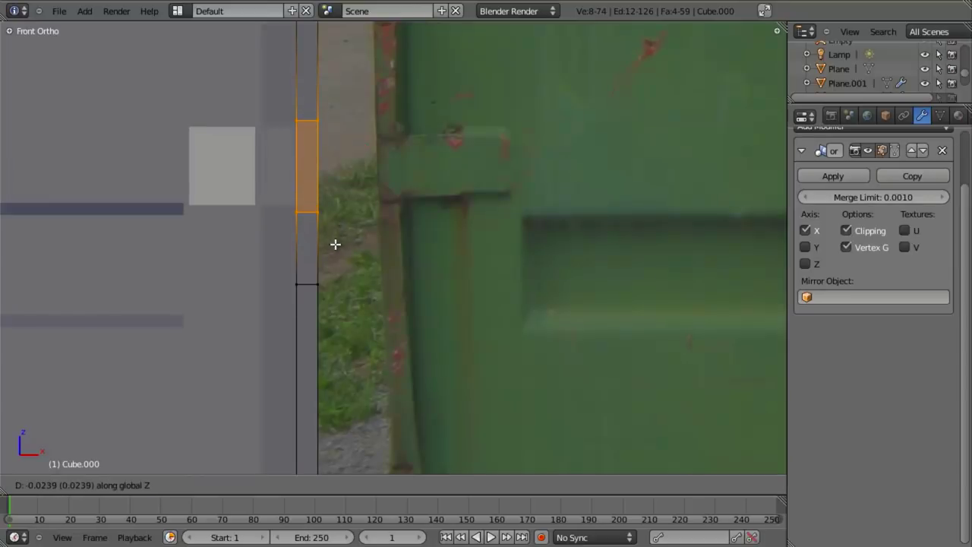
left_click(335, 244)
Step: Add two loop cuts to the corner post beside the lowest hinge and move them down about 0.044 along Z
scroll(357, 267, "down", 6)
middle_click_drag(407, 304, 446, 170, "shift")
scroll(437, 251, "up", 4)
key("a")
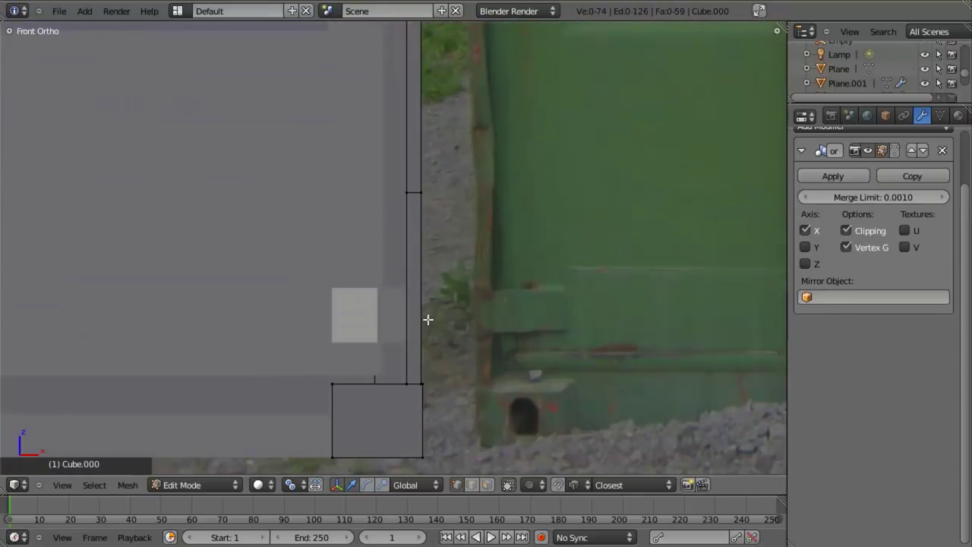
right_click(421, 310, "alt")
key("g")
key("z")
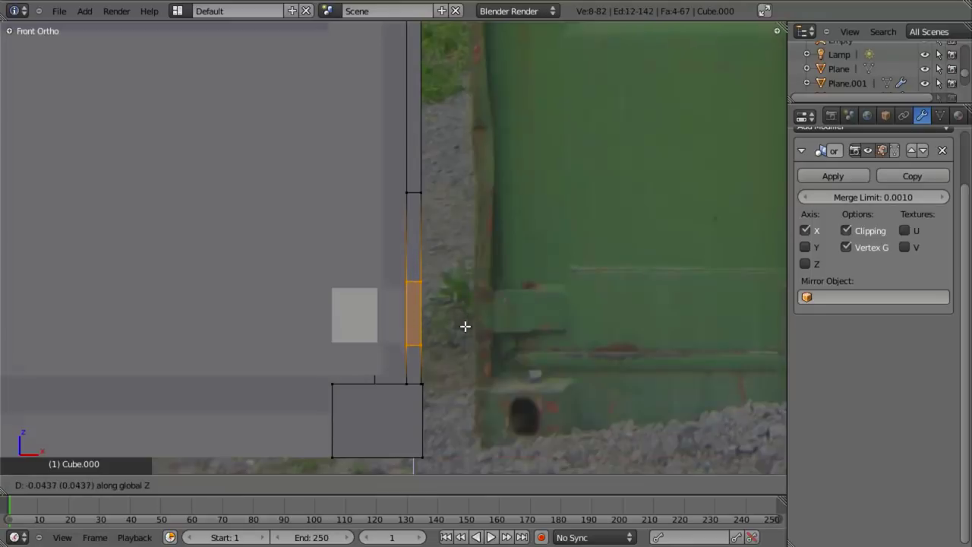
left_click(464, 329)
Step: Align the two new corner post loops along Z with the bottom and top edges of the lowest hinge
scroll(468, 315, "up", 5)
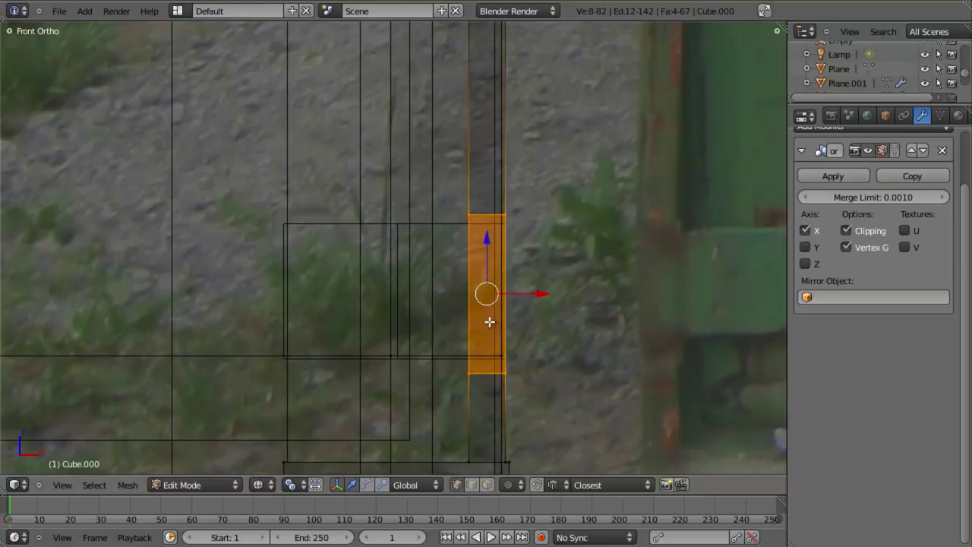
key("g")
key("z")
left_click(476, 350)
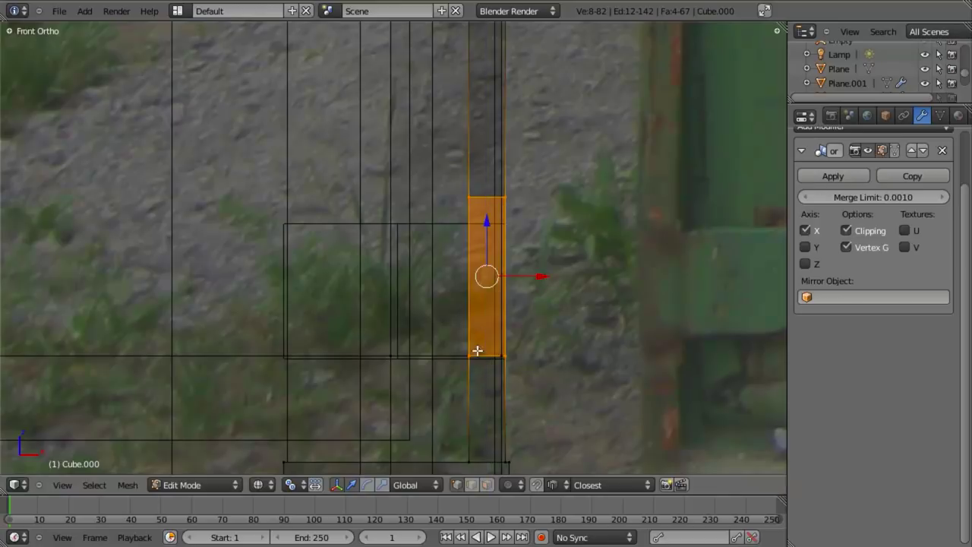
key("a")
key("g")
key("z")
left_click(480, 228, "ctrl")
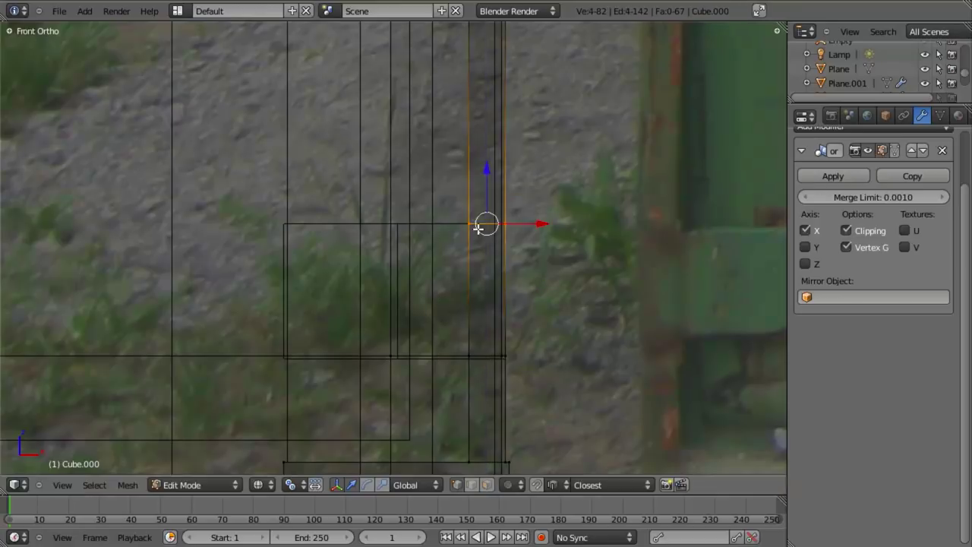
Step: Align the upper corner post loop beside the second-lowest hinge with that hinge's top edge along Z
scroll(481, 227, "down", 2)
middle_click_drag(475, 105, 442, 329, "shift")
key("a")
middle_click_drag(473, 132, 458, 380, "shift")
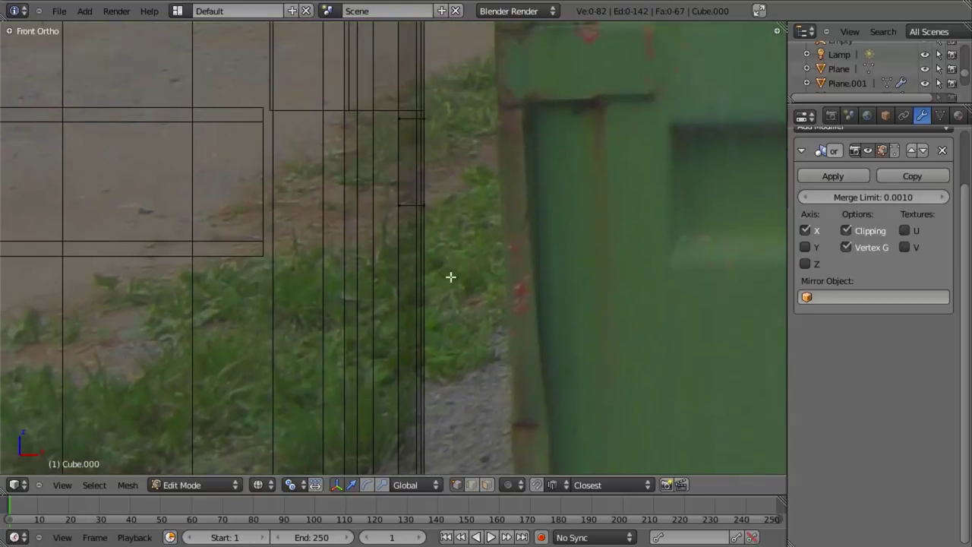
middle_click_drag(451, 249, 444, 380, "shift")
scroll(476, 309, "down", 3)
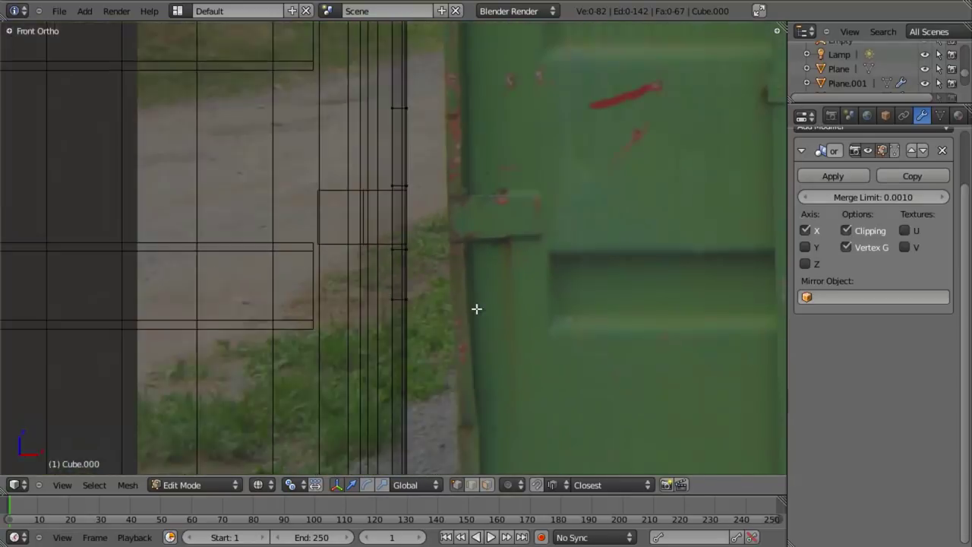
key("z")
middle_click_drag(440, 263, 432, 304, "shift")
scroll(417, 284, "up", 3)
key("z")
key("b")
left_click_drag(361, 177, 424, 248)
key("g")
key("z")
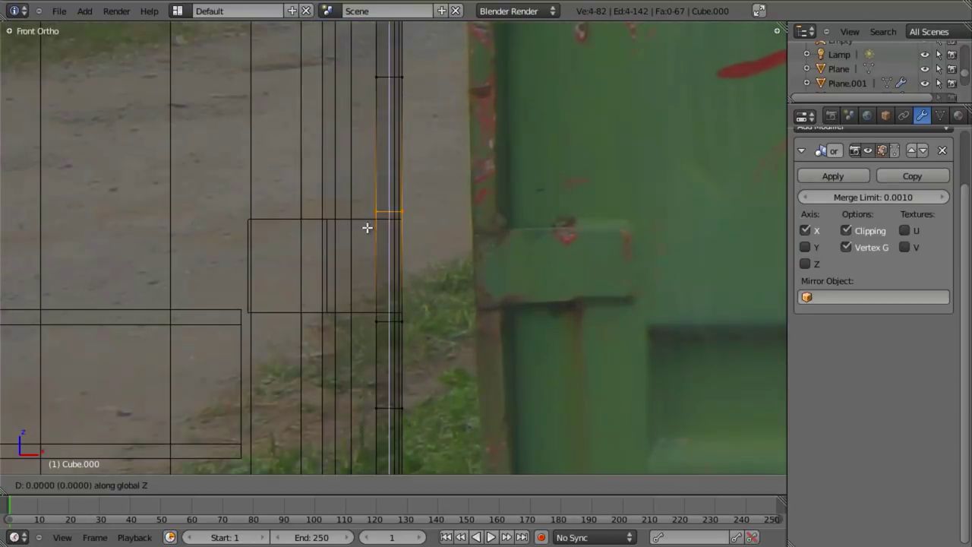
left_click(366, 219)
Step: Move the lower loop beside the second-lowest hinge up about 0.0089 along Z to meet the hinge's bottom edge
key("a")
key("b")
left_click_drag(363, 312, 426, 335)
key("g")
key("z")
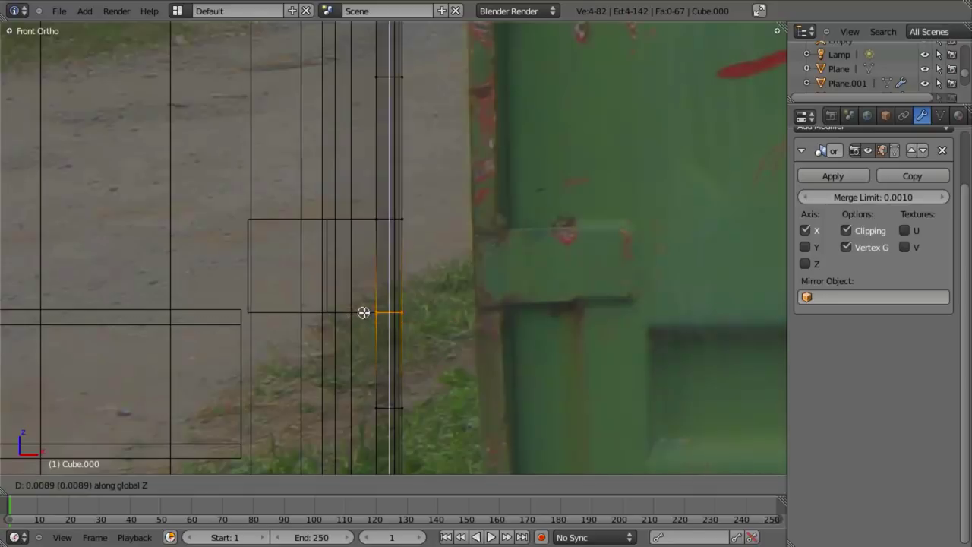
left_click(365, 313)
Step: Add two loop cuts to the corner post beside the second-highest hinge and align them with its top and bottom edges
middle_click_drag(431, 170, 414, 483, "shift")
scroll(428, 156, "down", 2)
middle_click_drag(427, 169, 452, 330, "shift")
key("a")
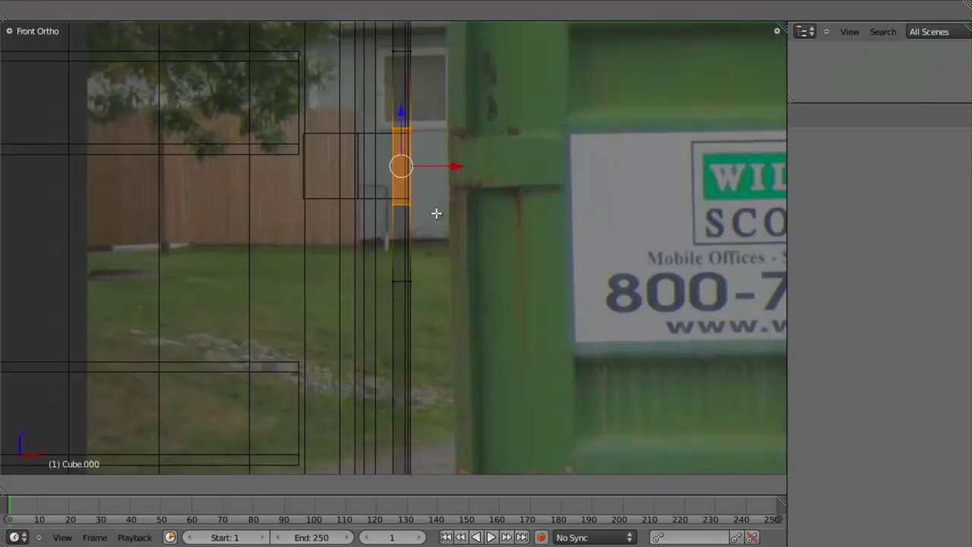
scroll(408, 219, "up", 4)
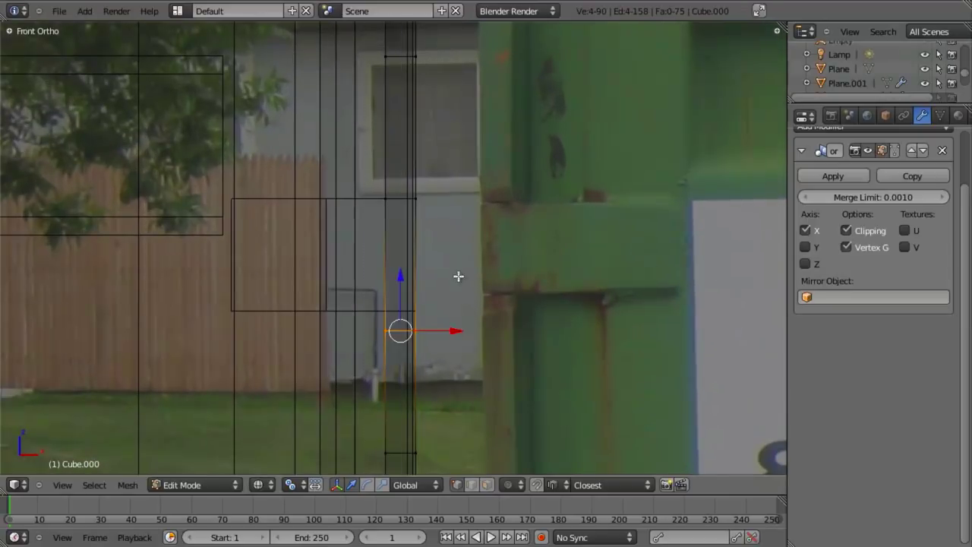
key("g")
left_click(395, 312)
Step: Add two loop cuts beside the highest hinge and move them up about 0.0154 along Z to meet its top edge
scroll(421, 286, "down", 3)
middle_click_drag(428, 204, 418, 448, "shift")
middle_click_drag(417, 180, 424, 390, "shift")
key("a")
scroll(397, 316, "up", 3)
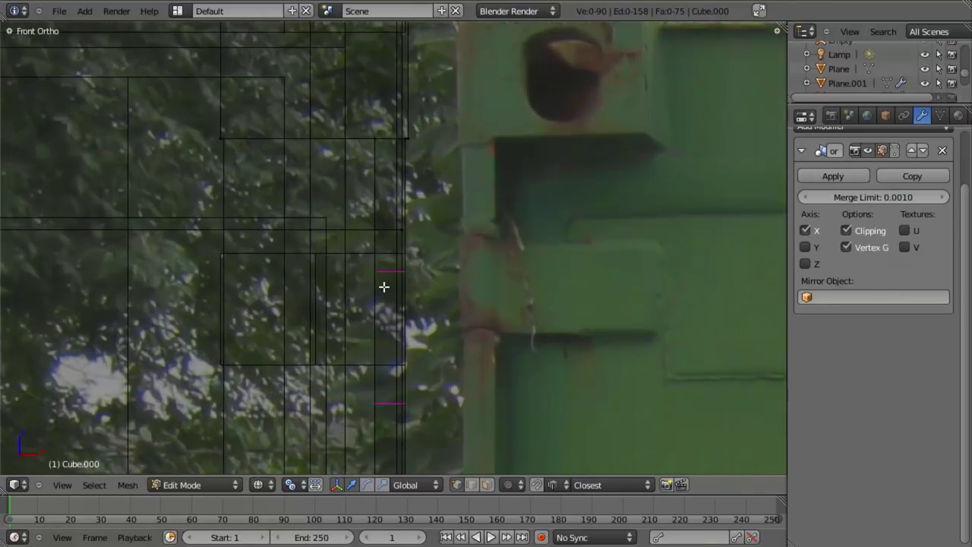
left_click(385, 288)
key("g")
key("z")
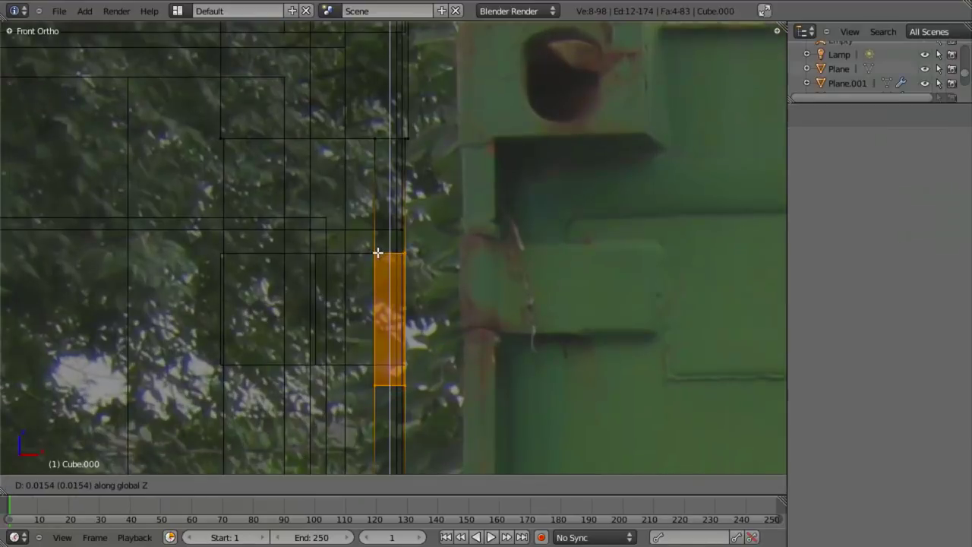
left_click(378, 252)
Step: Align the lower of the two new loops along Z with the highest hinge's bottom edge
key("b")
middle_click_drag(347, 241, 472, 302)
key("g")
key("z")
left_click(379, 362)
key("z")
Step: Leave mesh editing of the container frame and clear the selection
scroll(377, 319, "down", 4)
mouse_move(371, 274)
middle_mouse_down()
mouse_move(373, 284)
mouse_move(436, 309)
middle_mouse_up()
key("a")
scroll(418, 305, "down", 5)
key("Tab")
mouse_move(372, 295)
middle_mouse_down()
mouse_move(454, 303)
mouse_move(338, 253)
mouse_move(379, 299)
mouse_move(391, 188)
mouse_move(357, 272)
mouse_move(363, 292)
mouse_move(461, 284)
mouse_move(362, 276)
middle_mouse_up()
scroll(338, 253, "down", 6)
key("a")
scroll(380, 276, "up", 5)
scroll(461, 285, "down", 2)
Step: Reopen the container frame for editing from the right side and add a vertical loop cut along the corner post
key("KP_3")
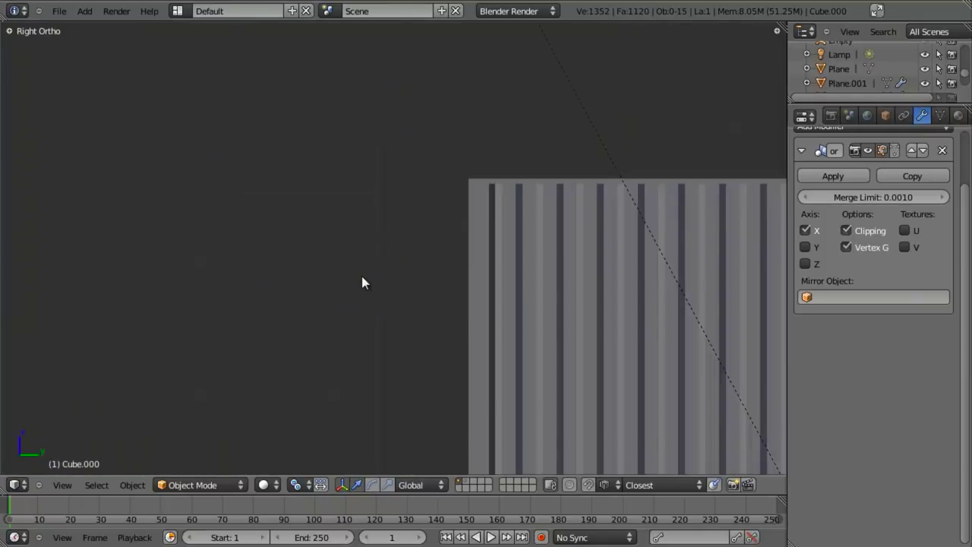
key("z")
scroll(503, 236, "up", 3)
middle_click_drag(504, 235, 380, 284, "shift")
right_click(361, 279)
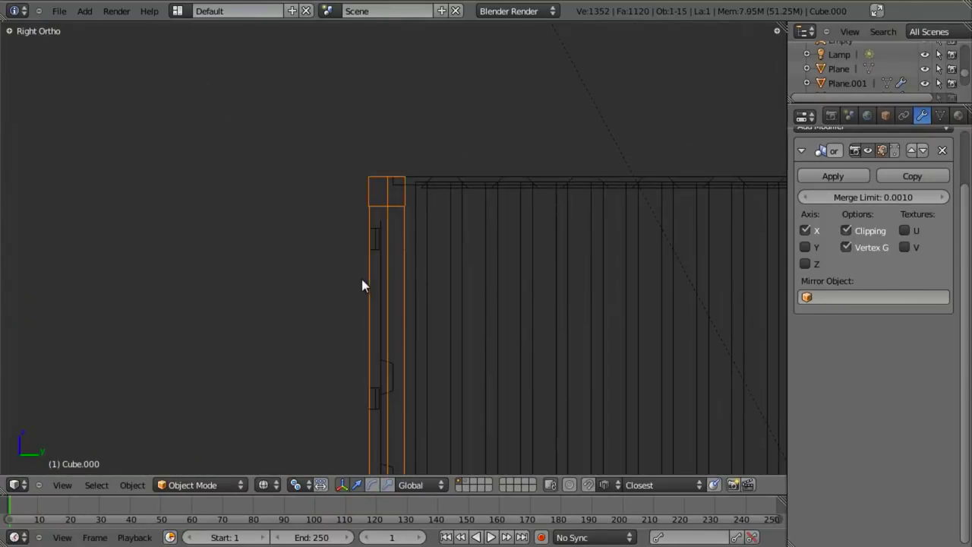
key("Tab")
scroll(404, 308, "up", 5)
middle_click_drag(371, 210, 488, 300)
key("z")
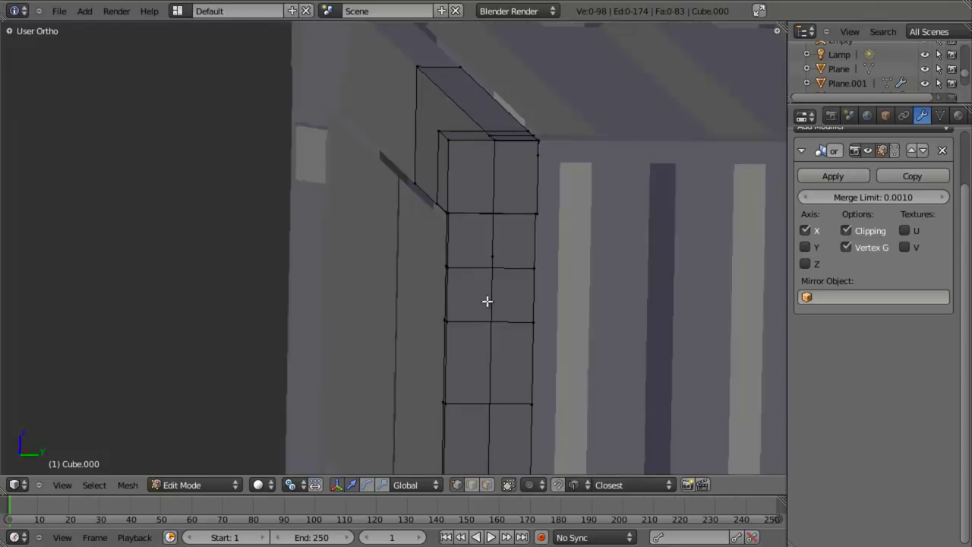
key("z")
left_click(484, 269)
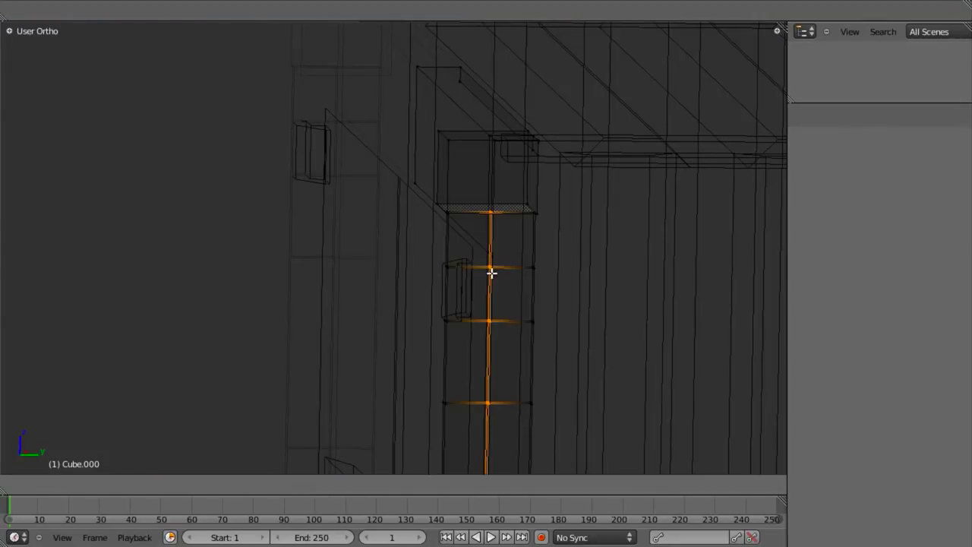
Step: Move the new vertical loop about -0.0508 along Y so it runs through the depth of the hinges
scroll(515, 288, "up", 4)
mouse_move(459, 292)
middle_mouse_down("shift")
mouse_move(382, 268)
mouse_move(278, 259)
middle_mouse_up("shift")
scroll(393, 287, "up", 2)
key("z")
key("z")
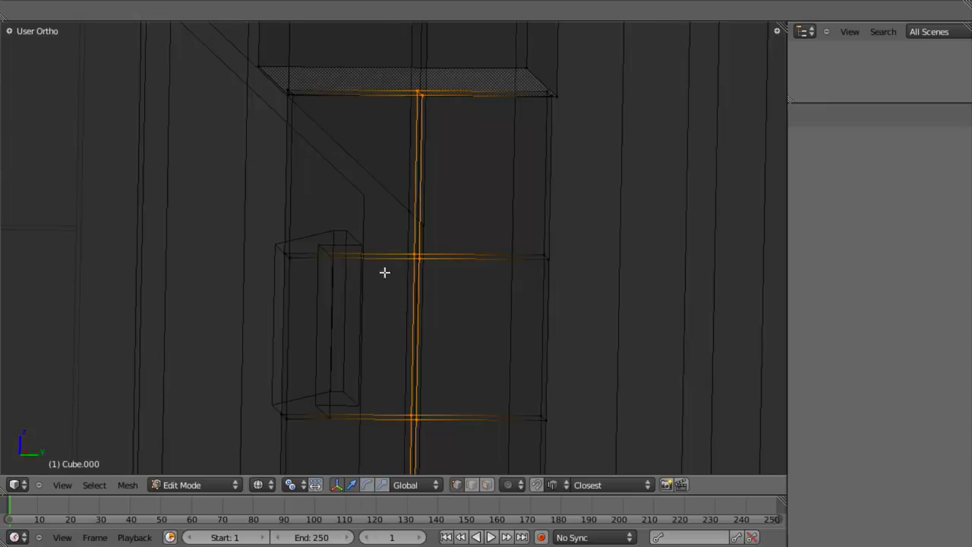
mouse_move(380, 256)
middle_mouse_down()
mouse_move(384, 315)
mouse_move(349, 320)
middle_mouse_up()
key("g")
key("y")
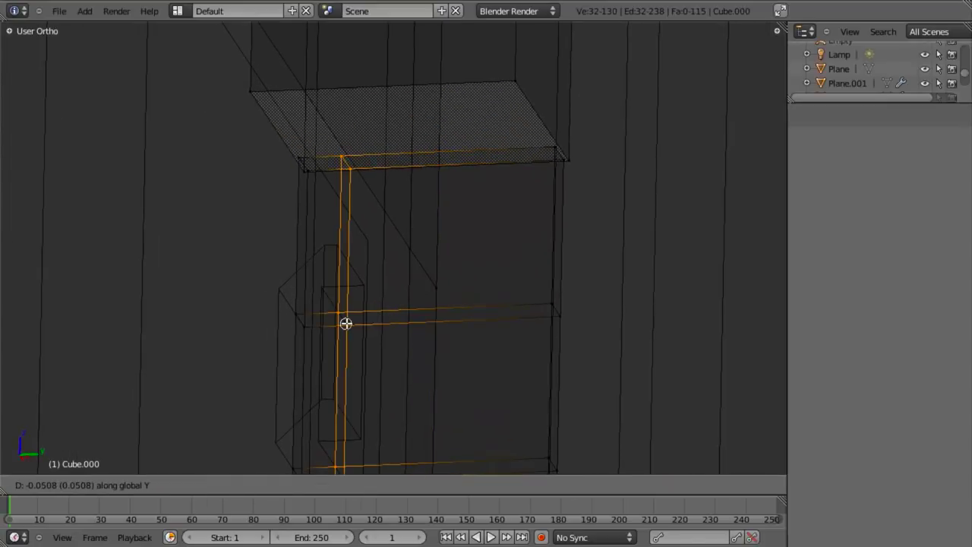
left_click(345, 323)
Step: Inspect the corner post's cuts against the hinges from several angles, in both solid and wireframe display
key("z")
scroll(417, 384, "down", 3)
mouse_move(417, 385)
middle_mouse_down()
mouse_move(406, 339)
mouse_move(337, 316)
mouse_move(500, 289)
mouse_move(460, 308)
middle_mouse_up()
key("z")
scroll(342, 314, "down", 7)
key("z")
scroll(494, 292, "down", 6)
scroll(460, 307, "up", 4)
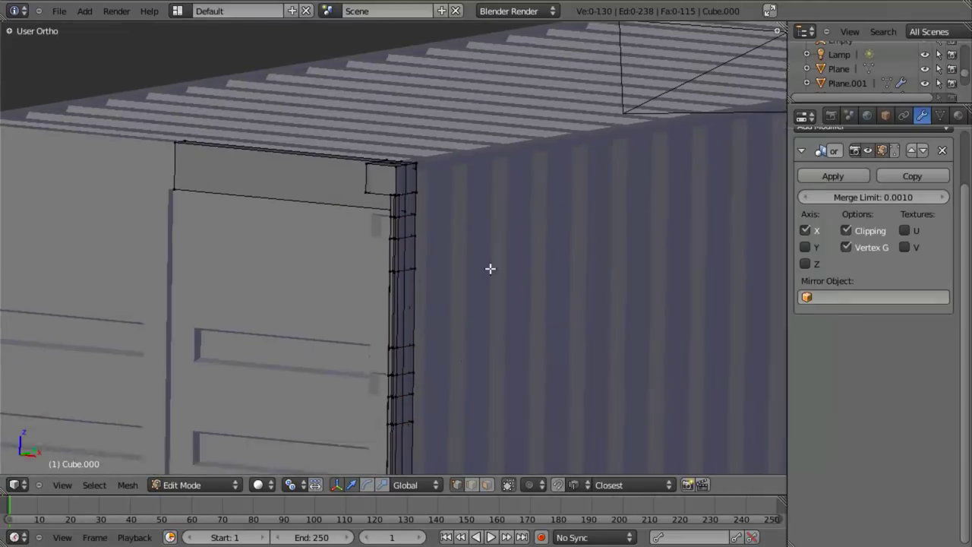
scroll(491, 269, "down", 5)
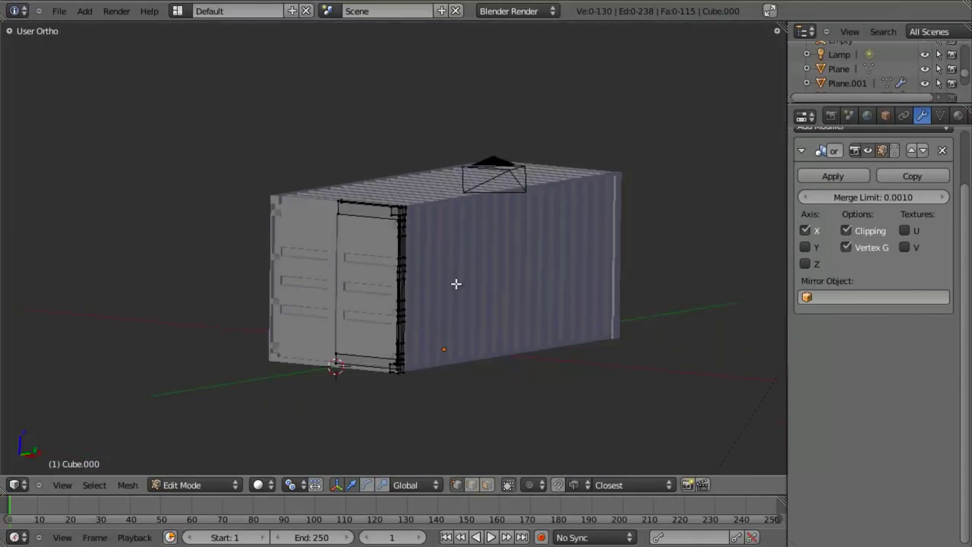
middle_click_drag(456, 285, 566, 254)
scroll(425, 347, "up", 5)
middle_click_drag(419, 238, 469, 220)
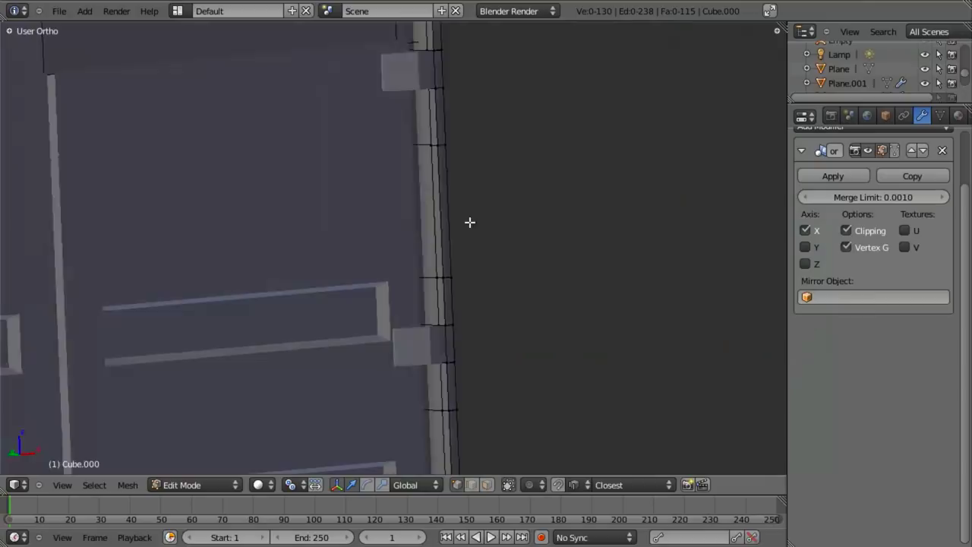
Step: Delete the two surplus horizontal edge loops on the corner post between the two highest hinges
key("z")
key("x")
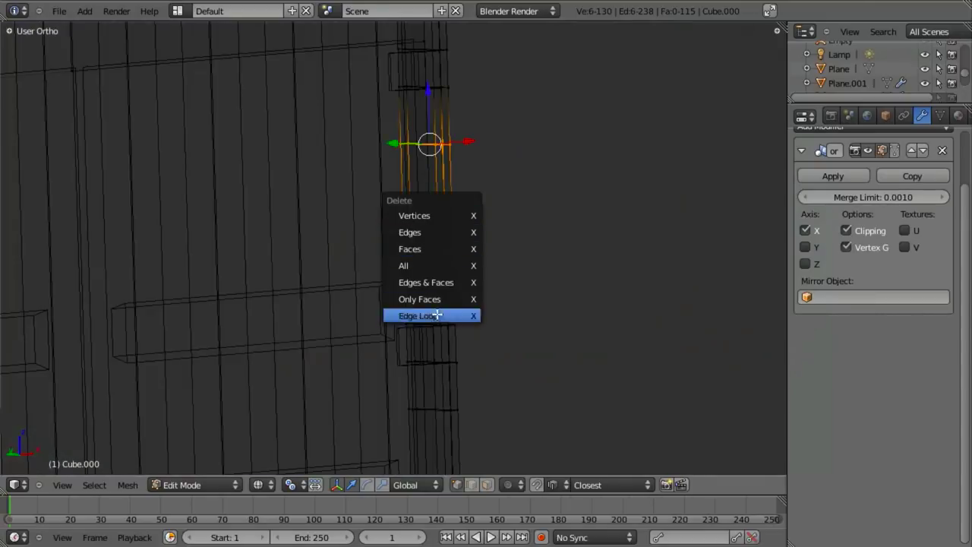
left_click(439, 315)
key("a")
right_click(425, 276, "alt")
key("x")
left_click(426, 276)
Step: Delete the two surplus edge loops on the corner post between the second-highest and second-lowest hinges
scroll(425, 275, "down", 6)
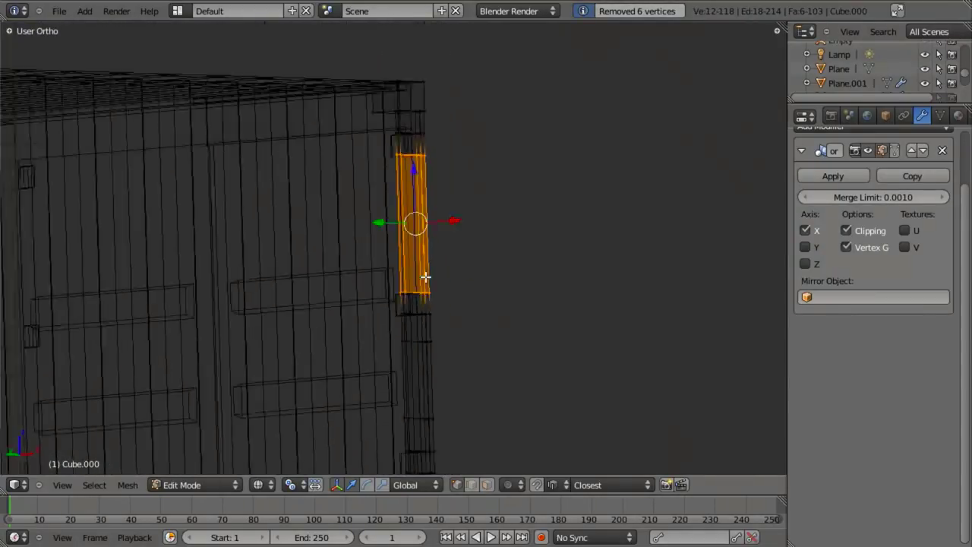
middle_click_drag(412, 336, 403, 236, "shift")
scroll(403, 237, "up", 3)
key("x")
left_click(361, 168)
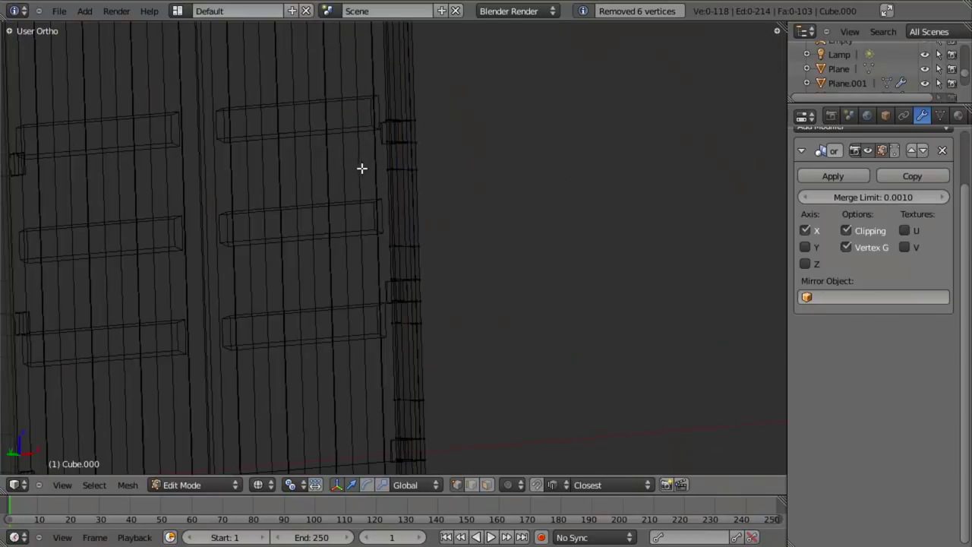
right_click(403, 250, "alt")
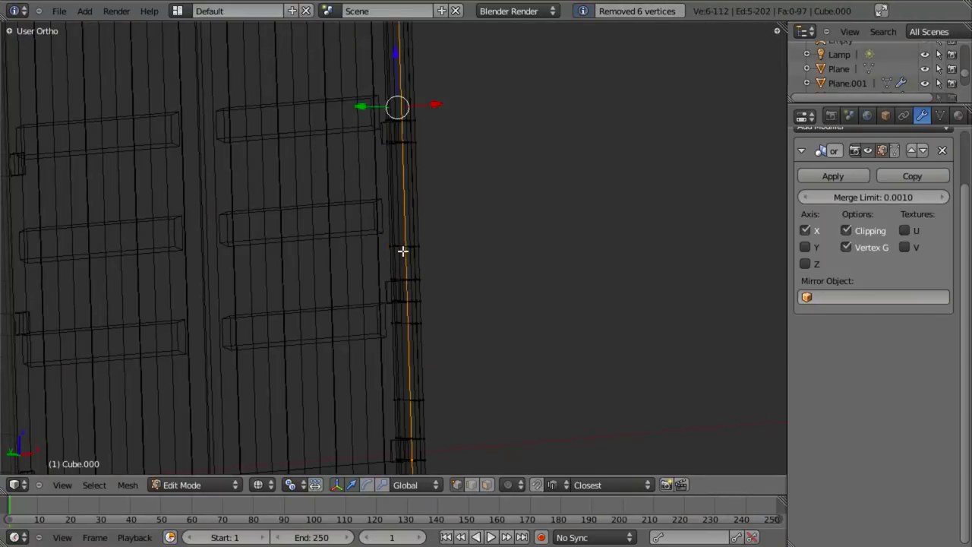
key("x")
left_click(403, 249)
Step: Delete the two surplus edge loops on the corner post between the two lowest hinges
middle_click_drag(428, 339, 413, 207, "shift")
scroll(406, 190, "up", 3)
key("a")
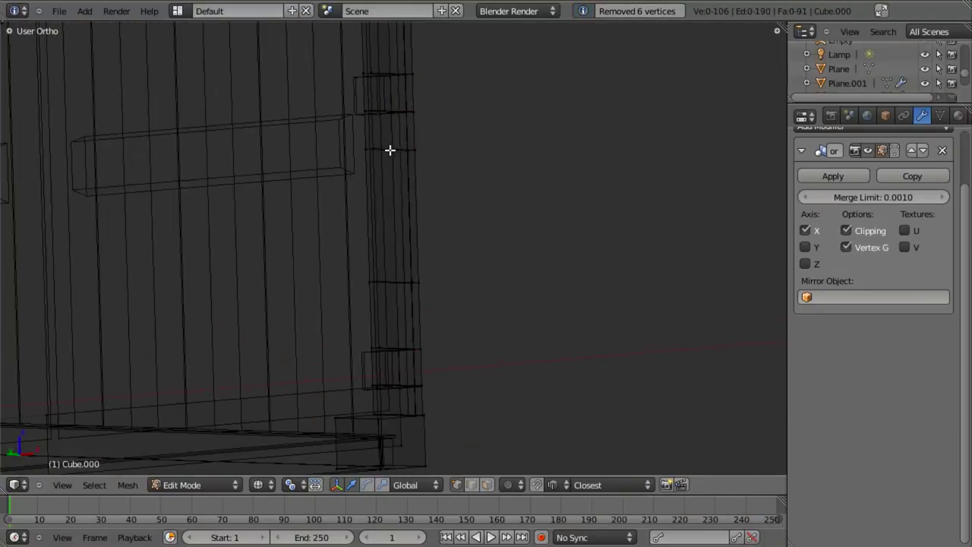
key("x")
left_click(388, 149)
right_click(392, 287, "alt")
right_click(391, 285, "alt")
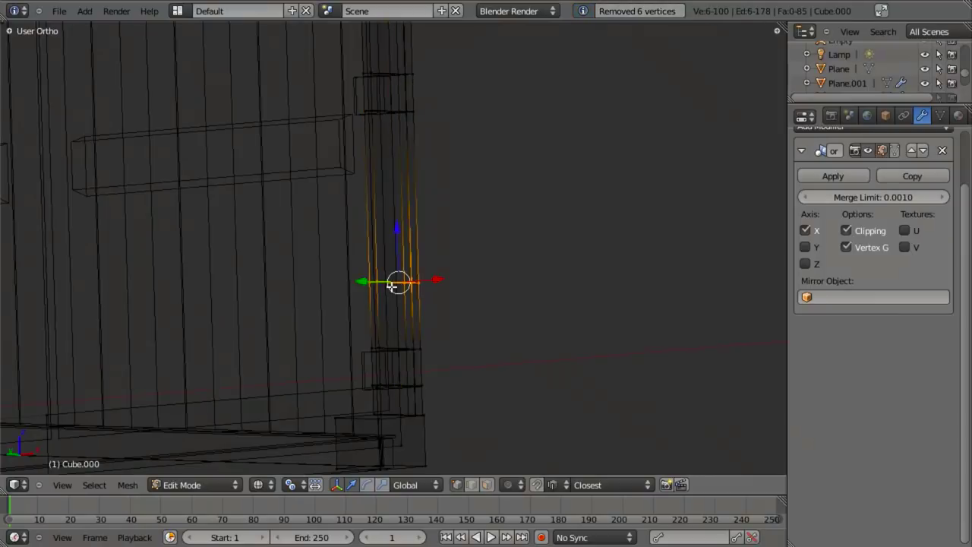
key("x")
left_click(392, 287)
Step: Review the whole container from the front in object mode and reopen its frame for mesh editing at the upper corner
key("z")
scroll(392, 286, "down", 5)
key("Tab")
middle_click_drag(463, 306, 449, 288)
key("KP_1")
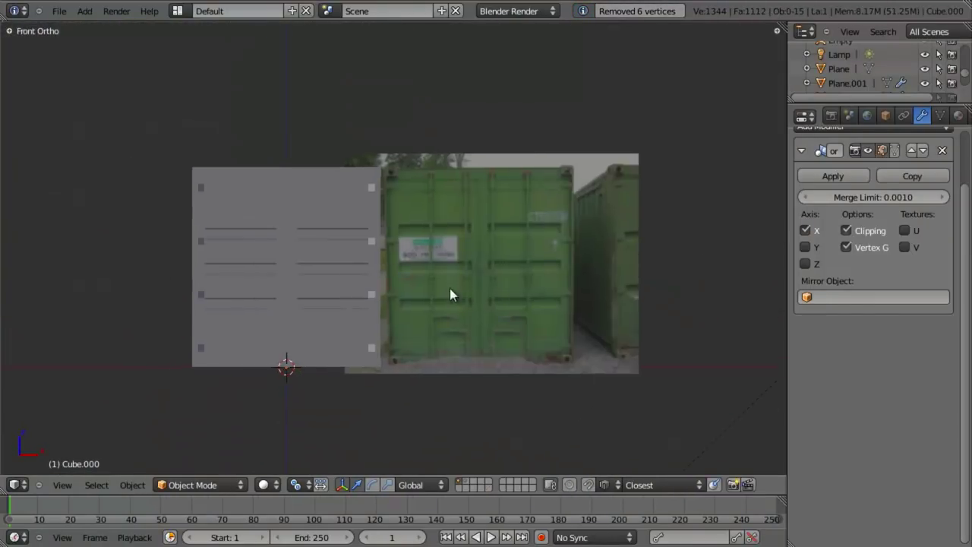
scroll(350, 180, "up", 5)
right_click(360, 173)
middle_click_drag(360, 172, 486, 220)
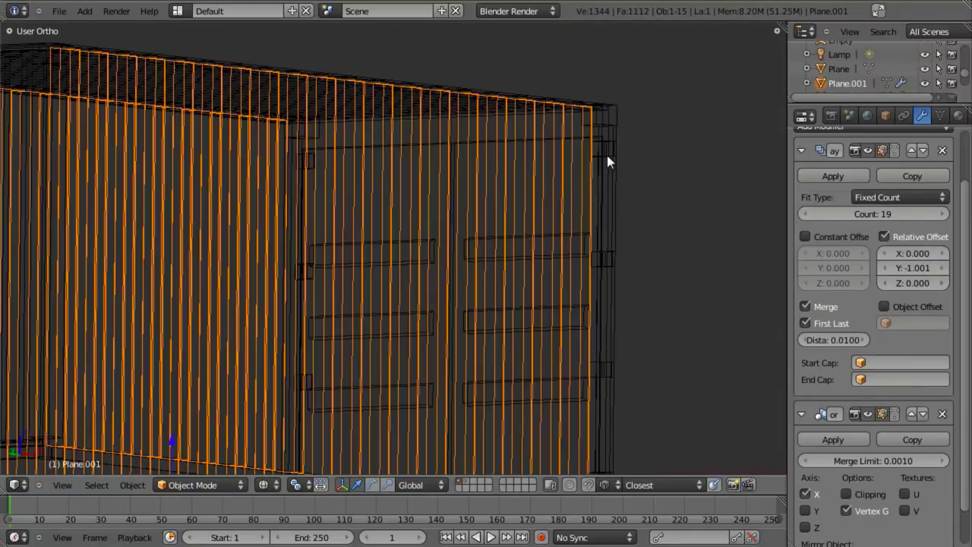
right_click(615, 186)
key("z")
middle_click_drag(605, 272, 411, 374, "shift")
scroll(467, 360, "up", 6)
key("Tab")
middle_click_drag(518, 310, 432, 317, "shift")
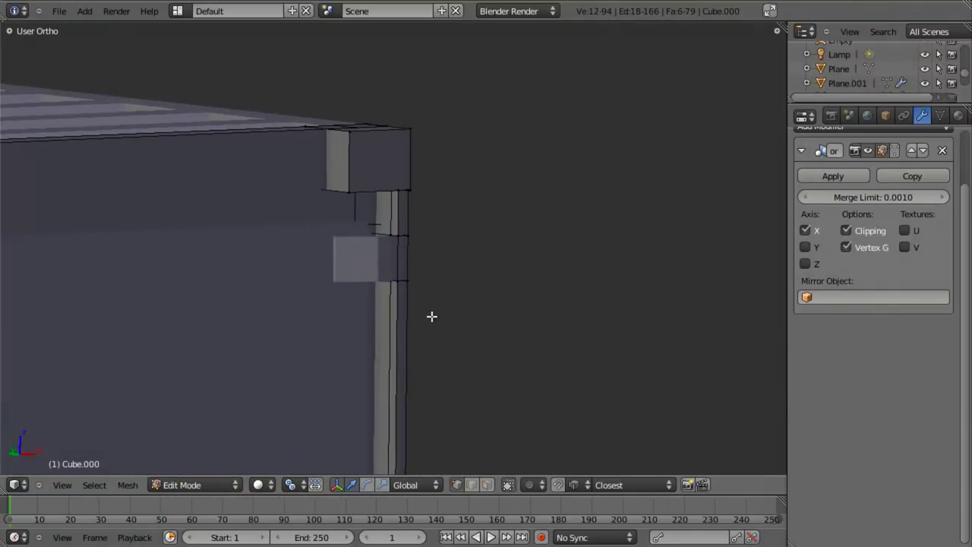
Step: Delete the corner post's outer faces beside all four hinges, selecting them in face select mode
scroll(420, 237, "up", 3)
key("z")
left_click_drag(381, 212, 487, 339)
scroll(486, 339, "down", 6)
middle_click_drag(445, 396, 417, 318, "shift")
key("ctrl+Tab")
left_click(436, 281)
scroll(418, 317, "up", 4)
middle_click_drag(402, 434, 431, 247, "shift")
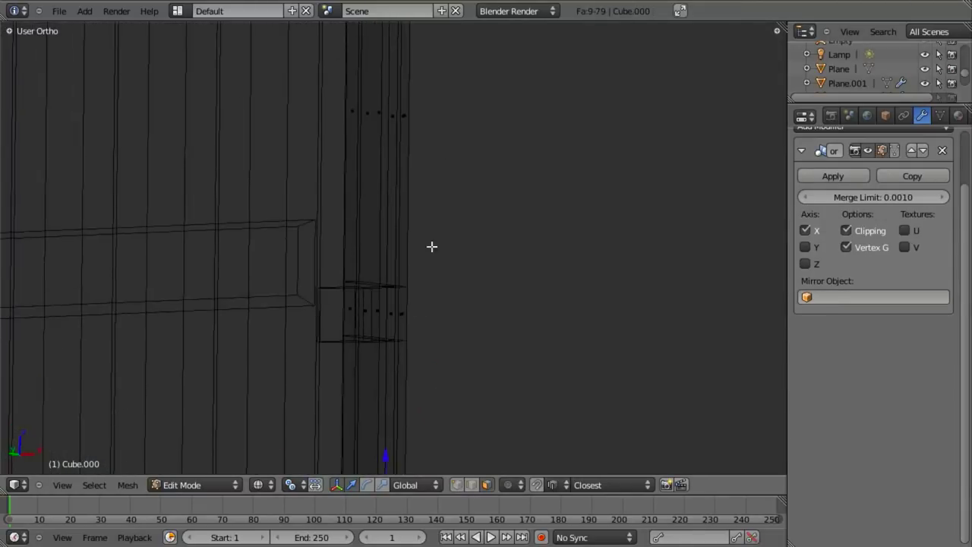
scroll(432, 246, "up", 2)
middle_click_drag(410, 369, 445, 364)
key("l")
scroll(408, 372, "down", 5)
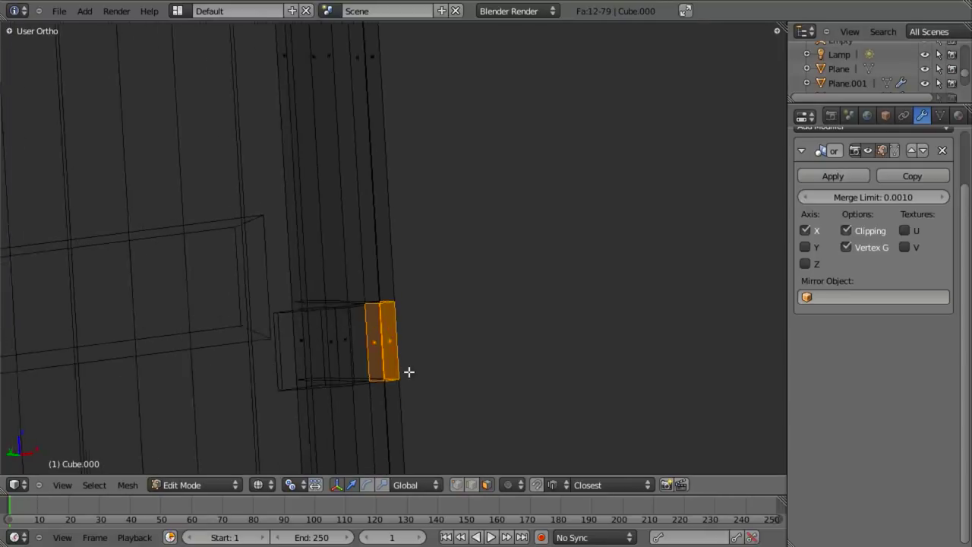
middle_click_drag(417, 412, 406, 78, "shift")
key("b")
middle_click_drag(312, 280, 461, 429)
scroll(474, 387, "down", 3)
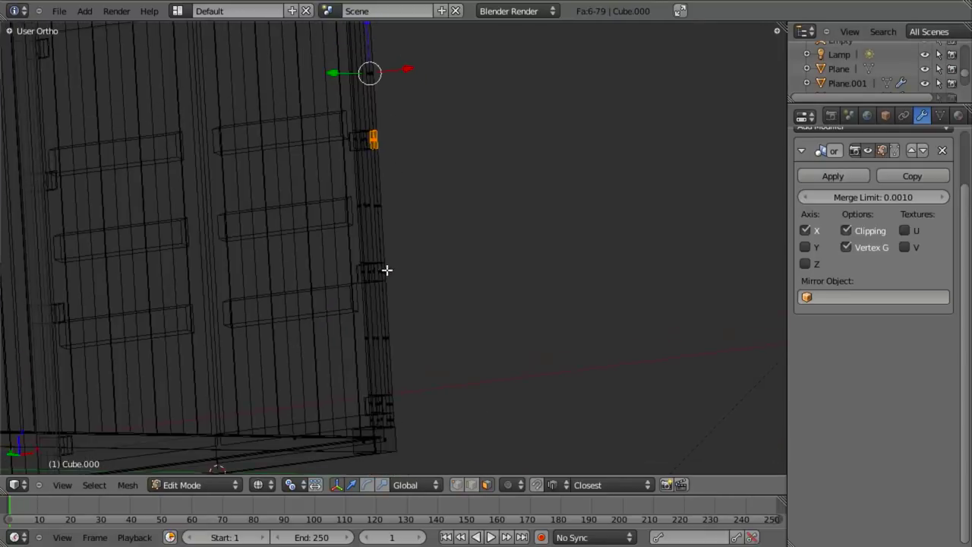
scroll(387, 269, "up", 3)
key("b")
left_click_drag(335, 342, 366, 362)
middle_click_drag(365, 361, 422, 240)
left_click_drag(422, 137, 470, 146)
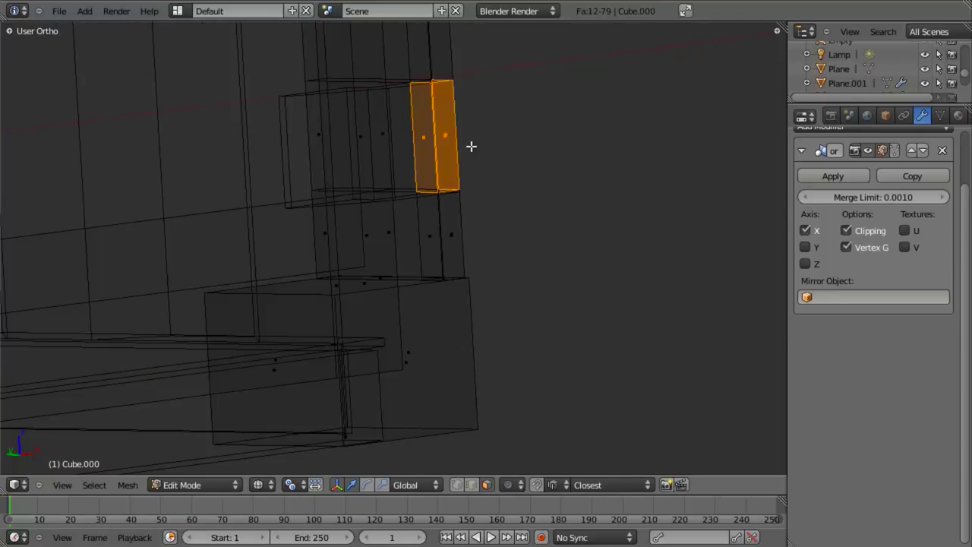
key("x")
left_click(470, 81)
Step: Fill the top, inner side and bottom of the post opening at the lowest hinge with faces, using edge selection
key("z")
mouse_move(519, 241)
middle_mouse_down()
mouse_move(443, 269)
mouse_move(434, 180)
mouse_move(447, 326)
middle_mouse_up()
key("z")
key("Tab")
key("Tab")
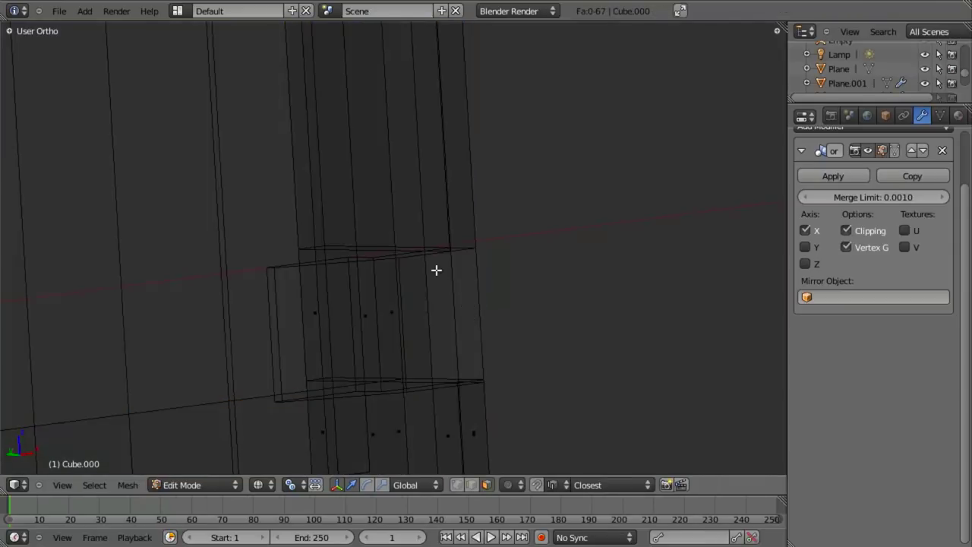
key("ctrl+Tab")
left_click(442, 241)
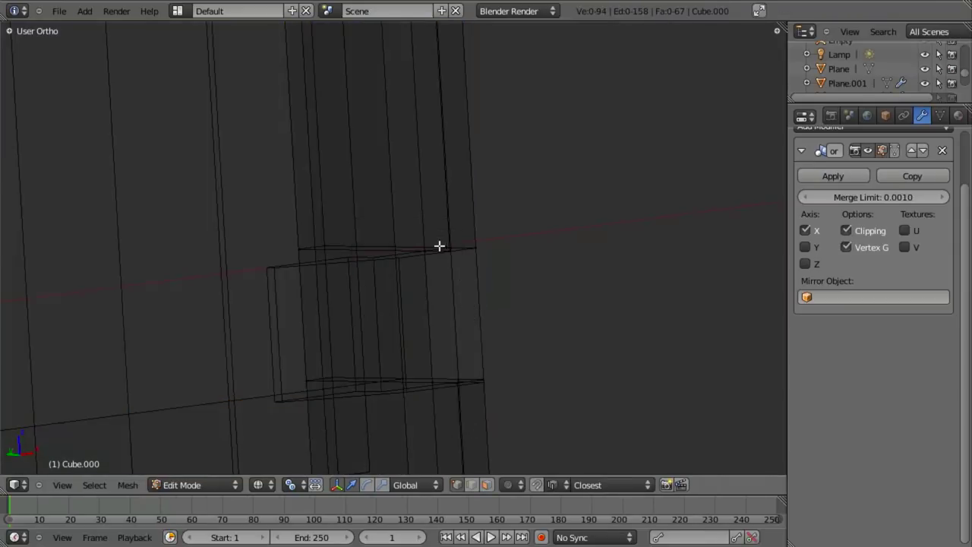
key("ctrl+Tab")
left_click(440, 272)
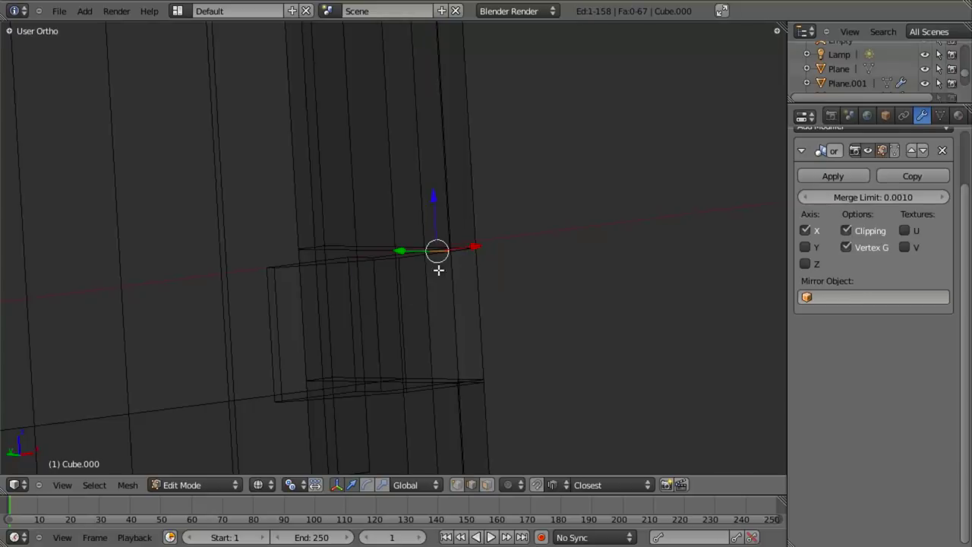
middle_click_drag(436, 260, 493, 272)
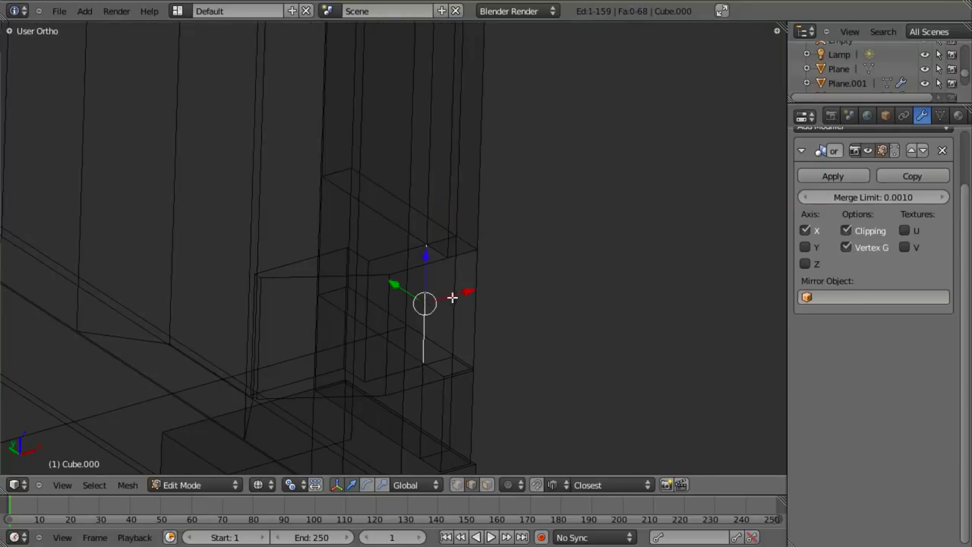
key("f")
right_click(453, 364)
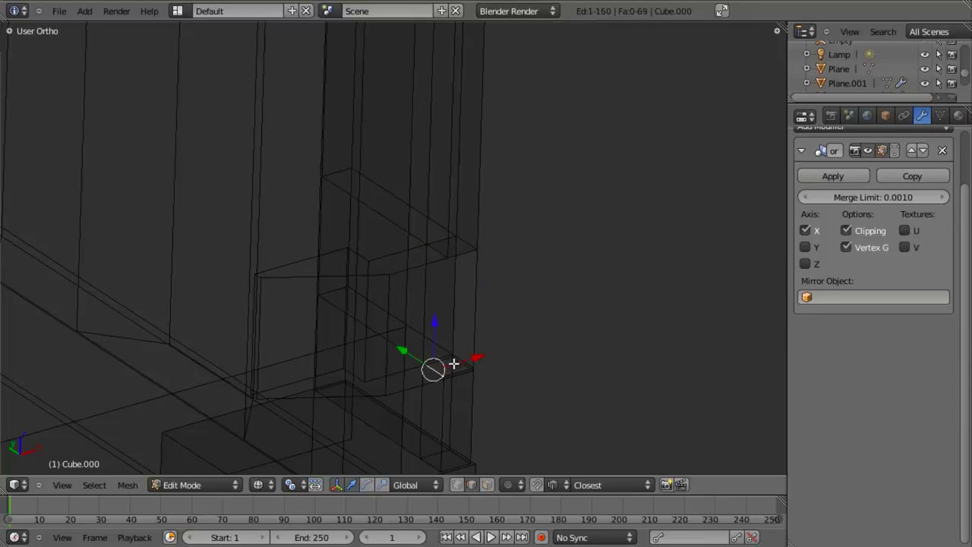
Step: Duplicate the lowest opening's three filler faces about 0.68 units up along Z to the second-lowest hinge
key("ctrl+Tab")
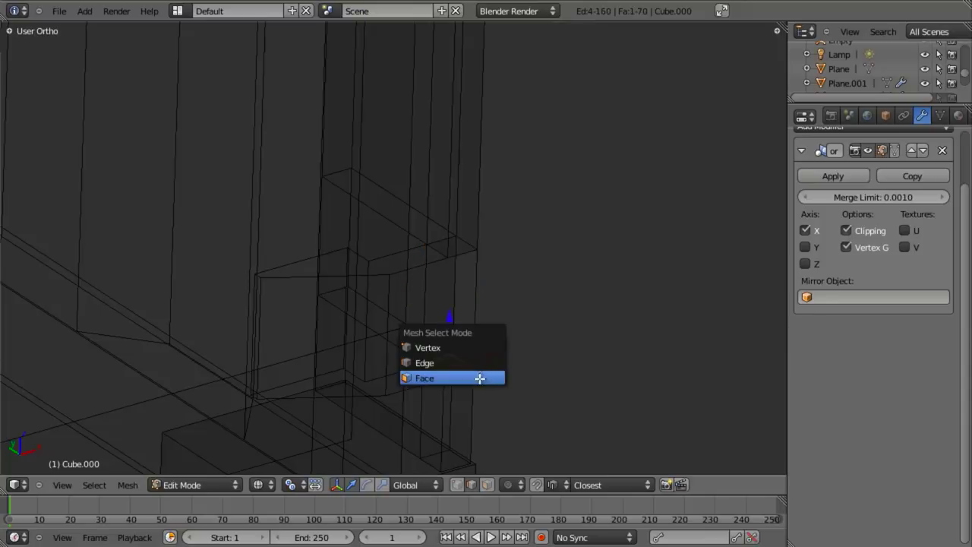
left_click(474, 376)
right_click(432, 299, "shift")
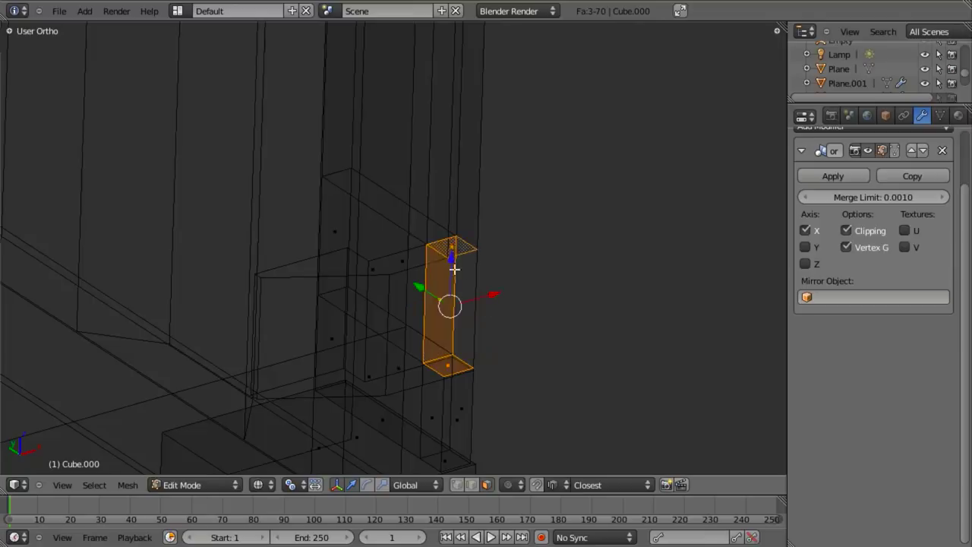
scroll(455, 271, "down", 5)
key("KP_1")
scroll(472, 305, "down", 9)
middle_click_drag(551, 338, 482, 304, "shift")
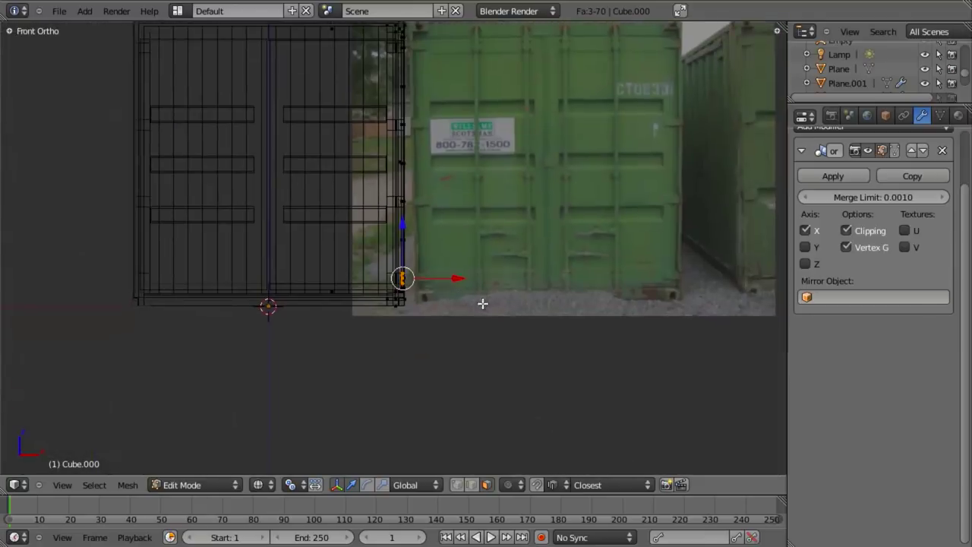
scroll(483, 303, "up", 6)
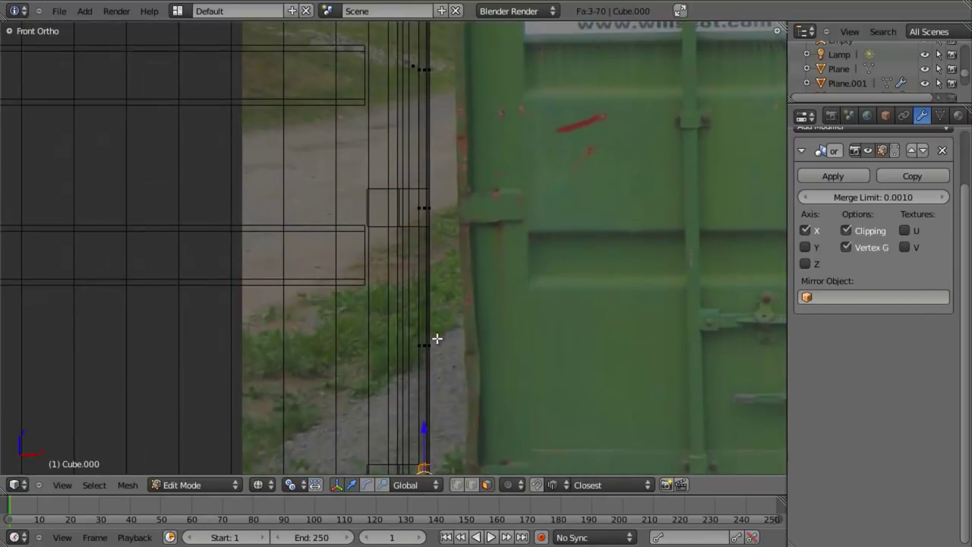
middle_click_drag(434, 244, 431, 272, "shift")
key("ctrl+Tab")
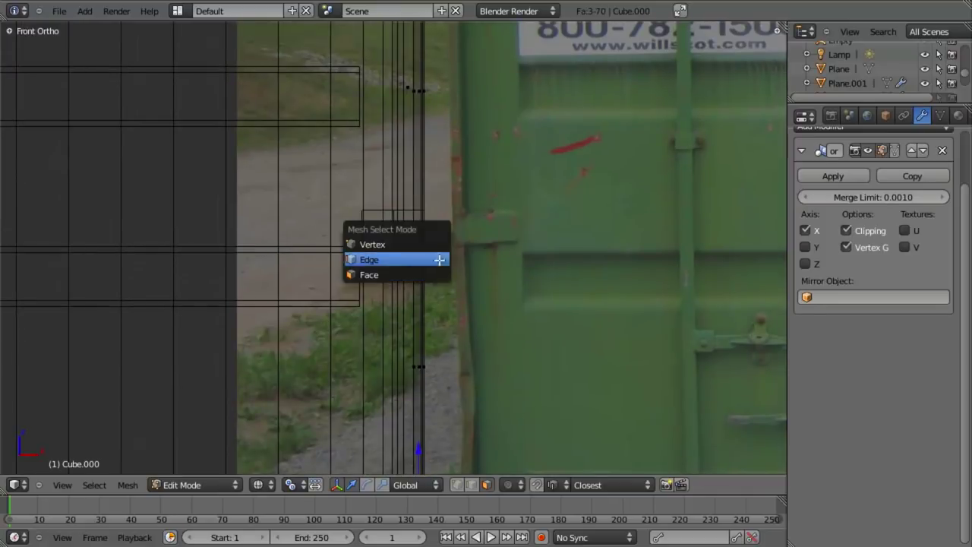
scroll(534, 347, "down", 4)
scroll(501, 402, "down", 1)
scroll(476, 388, "up", 2)
middle_click_drag(439, 413, 418, 332, "shift")
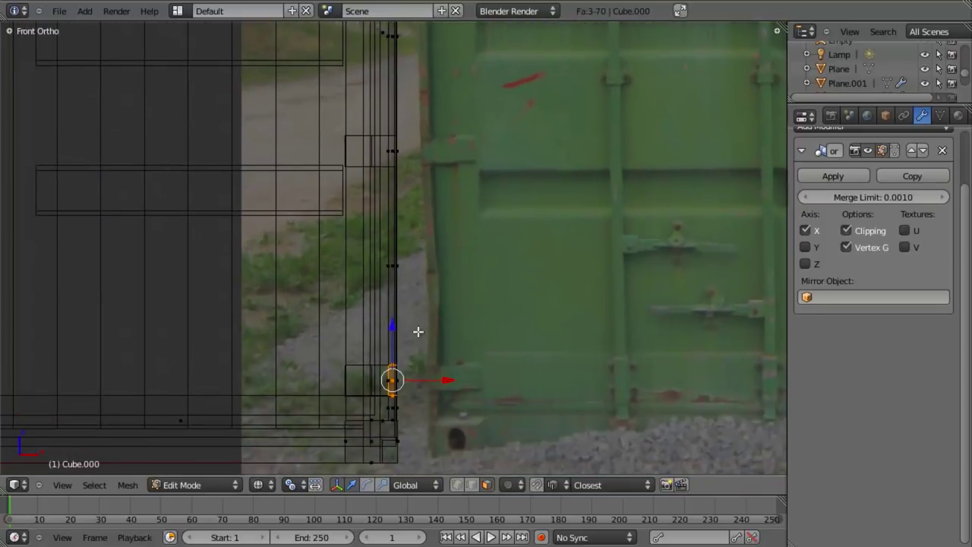
key("g")
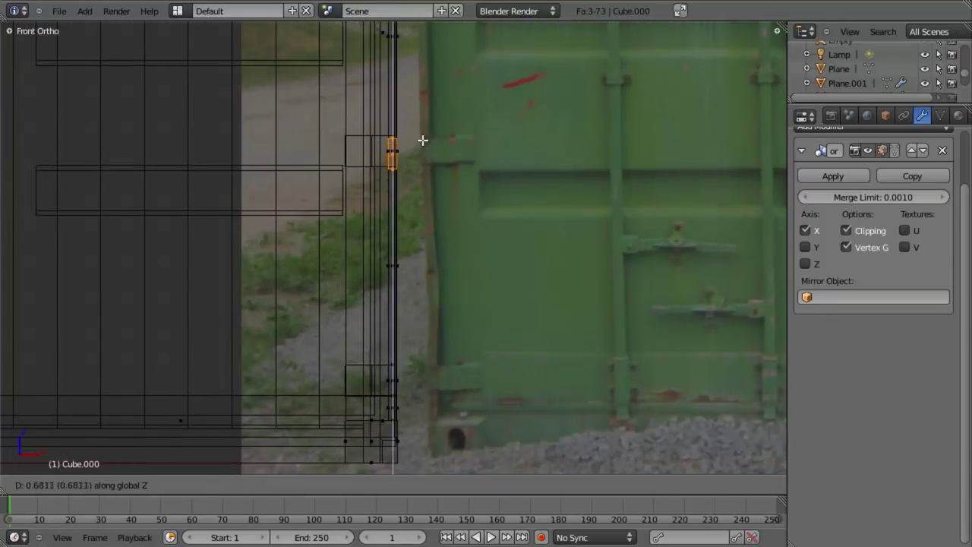
left_click(422, 141)
Step: Move the duplicated faces about 0.007 units along Z to match the top of the second-lowest hinge
middle_click_drag(422, 193, 424, 296, "shift")
scroll(424, 295, "up", 9)
key("g")
key("z")
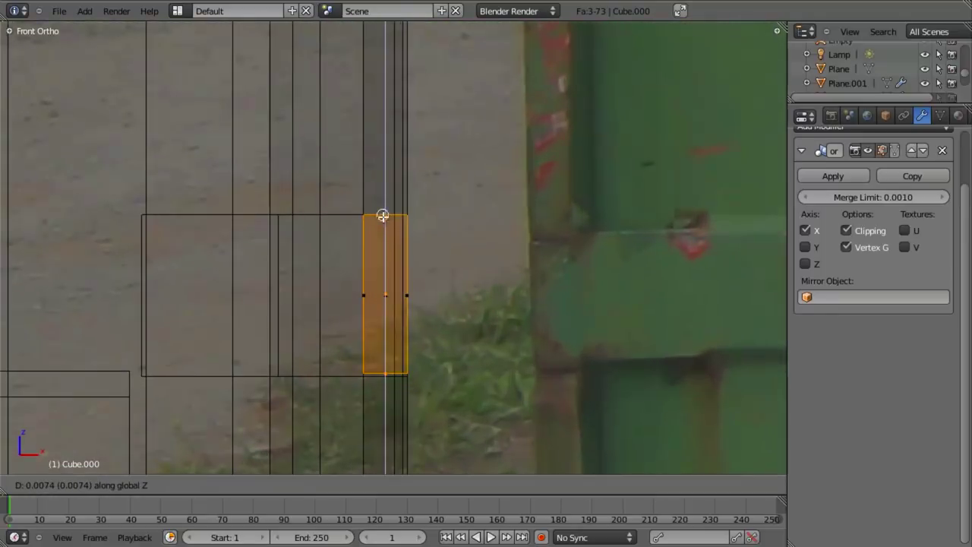
left_click(383, 216)
scroll(416, 285, "down", 1)
middle_click_drag(423, 274, 395, 296)
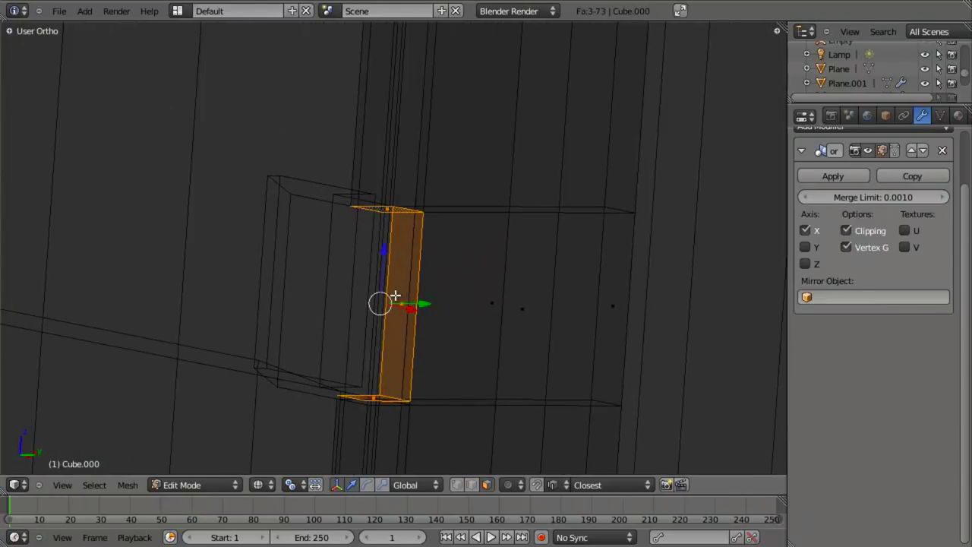
Step: Check the duplicate's fit against the post opening from several distances and delete the three duplicated faces
key("z")
scroll(449, 337, "up", 2)
middle_click_drag(441, 350, 462, 204, "shift")
scroll(449, 337, "down", 13)
scroll(469, 289, "up", 10)
scroll(469, 292, "up", 3)
key("z")
key("z")
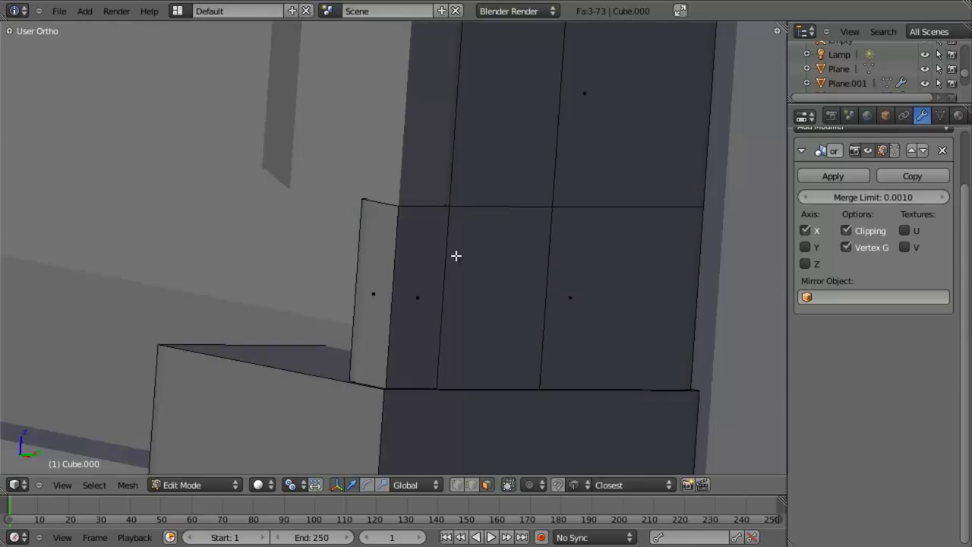
scroll(457, 256, "down", 6)
middle_click_drag(486, 157, 446, 227, "shift")
scroll(468, 255, "down", 7)
key("z")
key("x")
left_click(470, 216)
Step: Snap the six vertices along the lowest opening's bottom edge along Z to the hinge's lower edge, using vertex selection
scroll(454, 327, "up", 5)
key("ctrl+Tab")
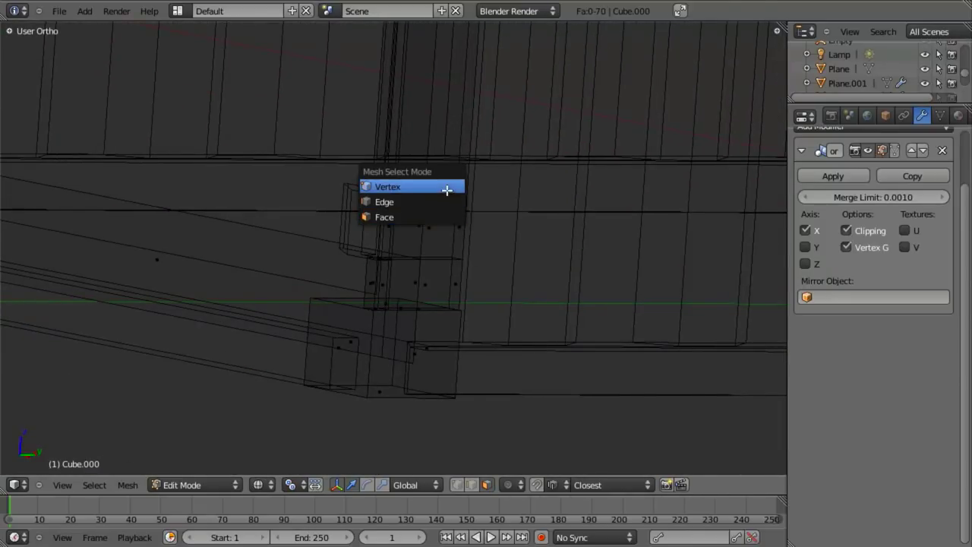
left_click(447, 190)
scroll(456, 292, "up", 3)
middle_click_drag(416, 280, 312, 288)
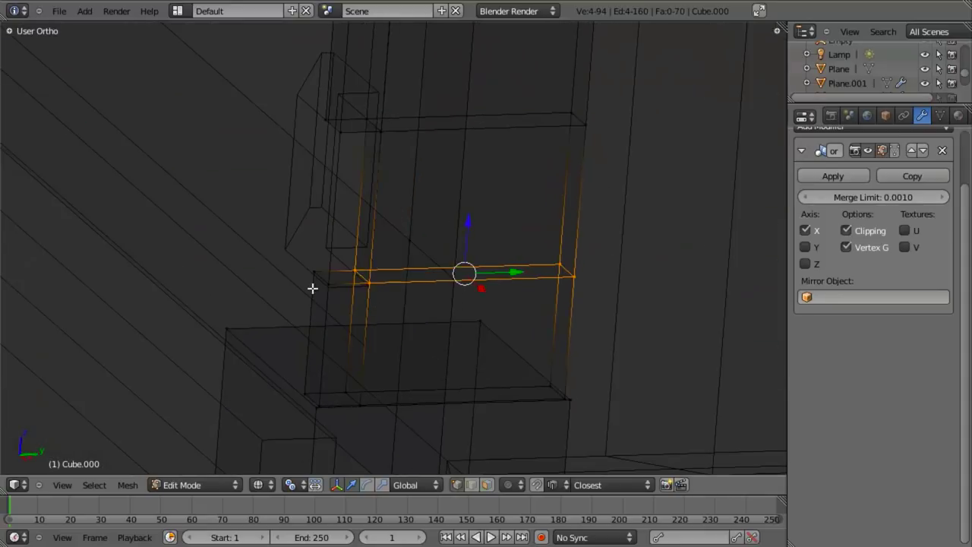
key("g")
key("z")
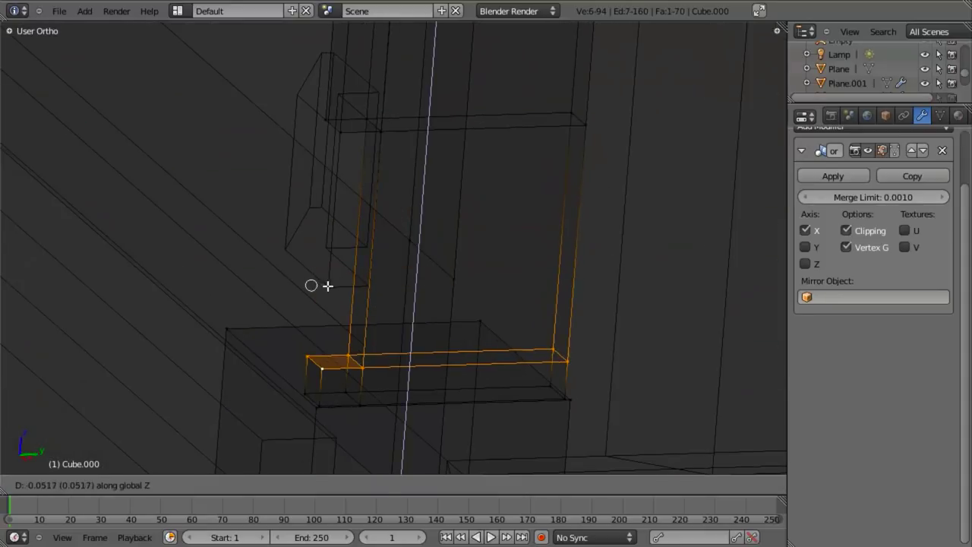
right_click(328, 286)
key("g")
key("z")
left_click(328, 287)
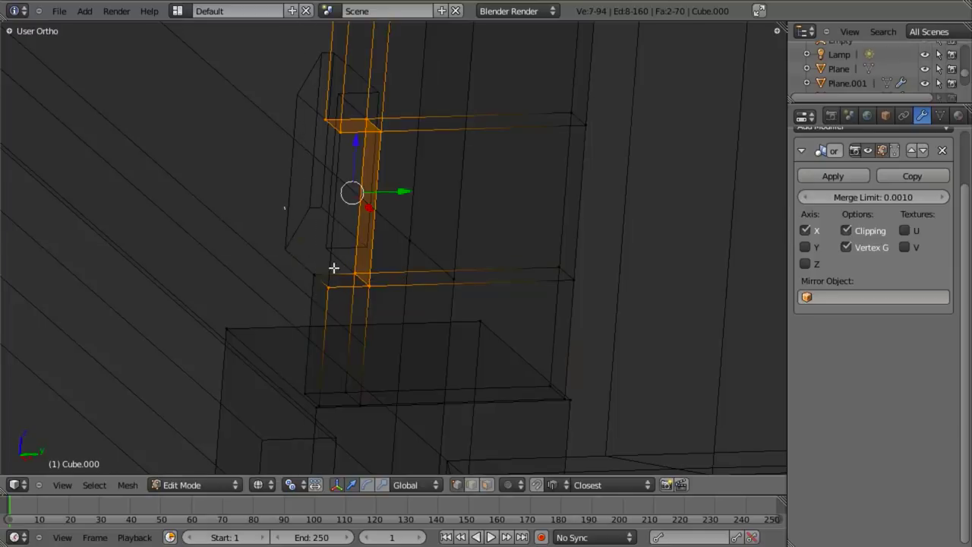
Step: Select the lowest opening's three filler faces by their eight vertices and duplicate them up to the second-lowest hinge
middle_click_drag(398, 208, 457, 318)
scroll(460, 314, "down", 4)
middle_click_drag(427, 205, 434, 373, "shift")
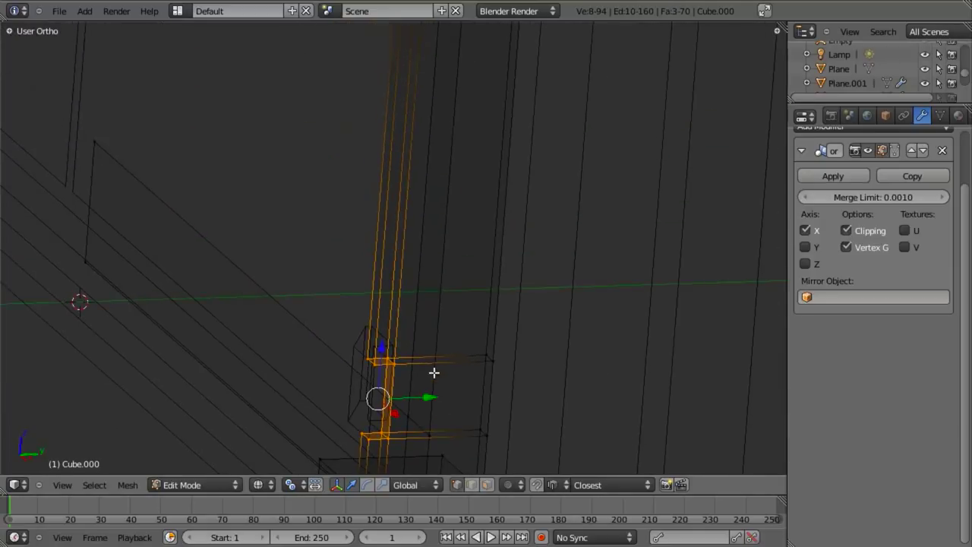
scroll(433, 364, "down", 7)
middle_click_drag(428, 288, 424, 367, "shift")
key("shift+d")
left_click(434, 203)
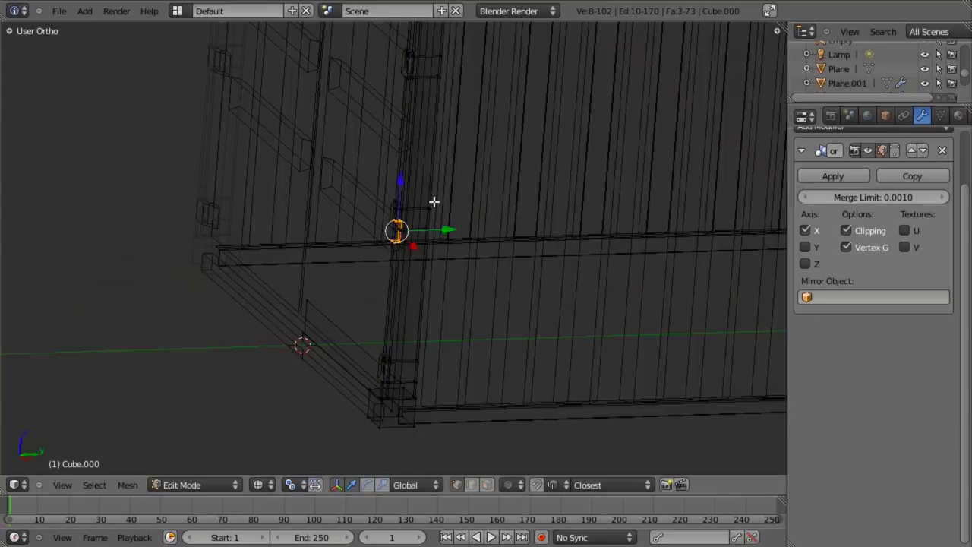
Step: Snap the duplicated faces along Z onto the edges of the second-lowest post opening, about 0.05 units up
middle_click_drag(434, 293, 434, 347, "shift")
scroll(435, 347, "up", 11)
key("g")
key("z")
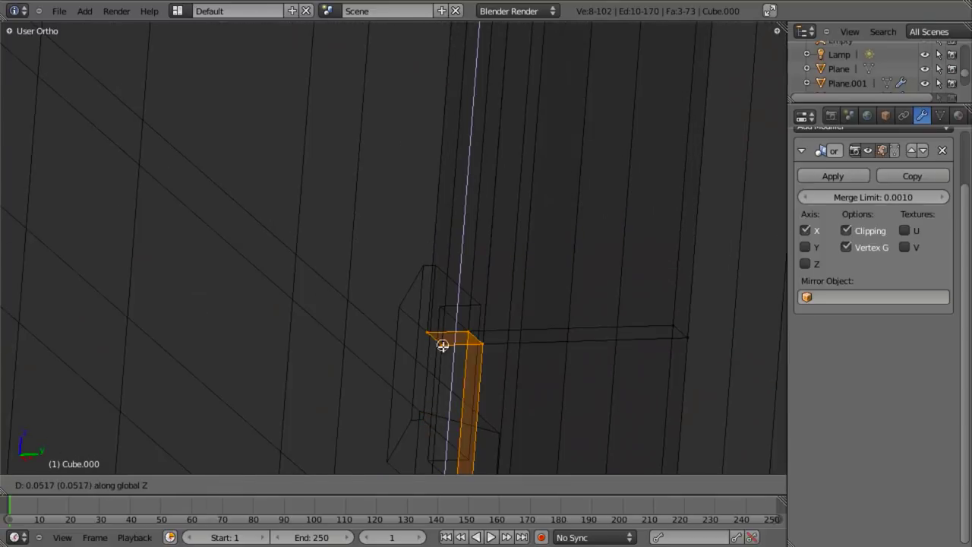
left_click(443, 346)
Step: Duplicate the three filler faces up along Z to the second-highest hinge's opening
key("z")
scroll(490, 325, "down", 6)
key("z")
middle_click_drag(461, 237, 431, 399, "shift")
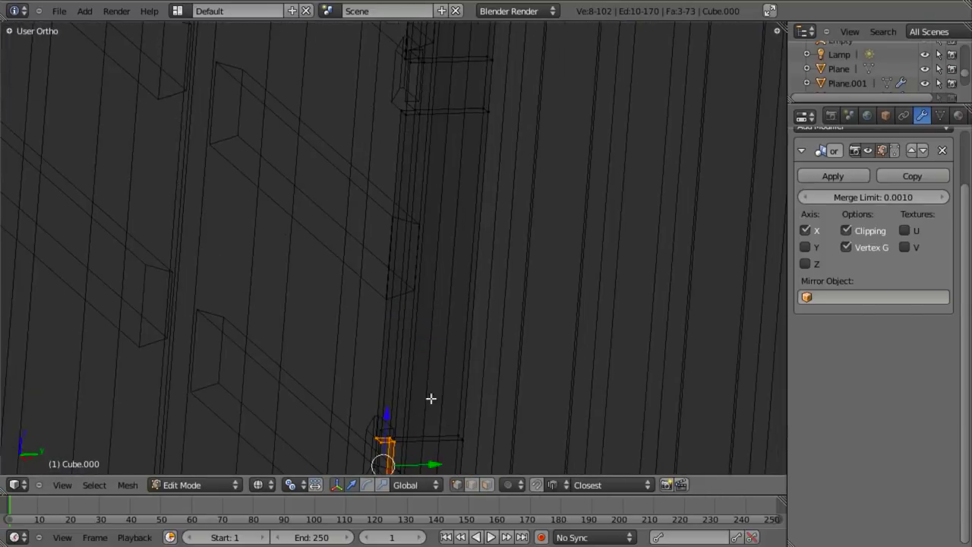
key("shift+d")
key("z")
left_click(445, 76)
Step: Snap the copied faces along Z onto the corners of the second-highest post opening
middle_click_drag(432, 143, 408, 259, "shift")
scroll(409, 303, "up", 4)
key("g")
key("z")
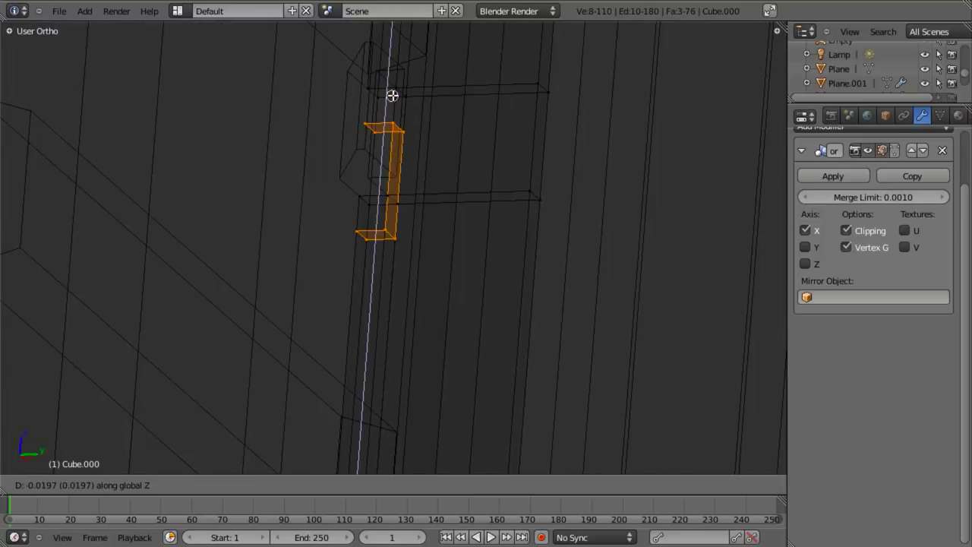
left_click(391, 109)
key("g")
key("z")
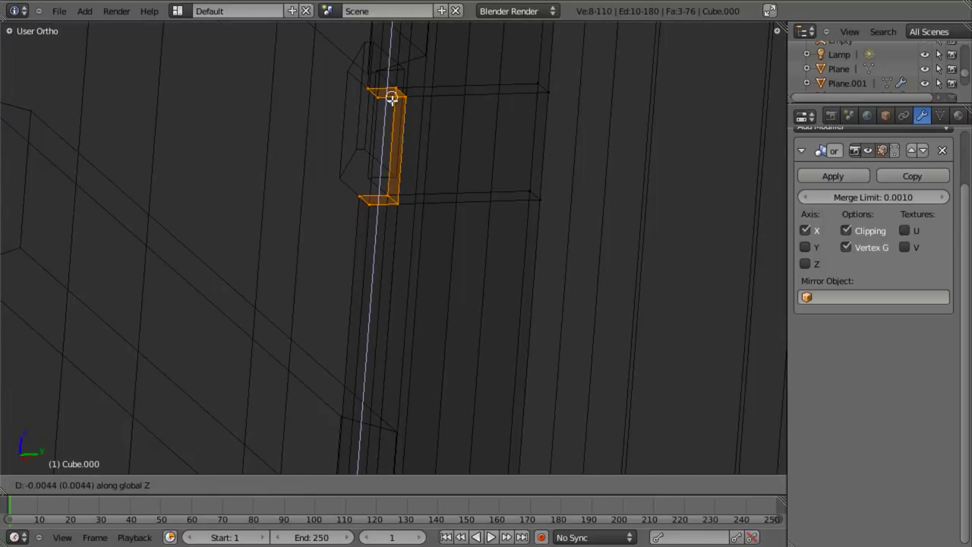
left_click(392, 107)
Step: Duplicate the three filler faces up along Z to the topmost hinge's opening
middle_click_drag(392, 107, 370, 333)
middle_click_drag(387, 284, 388, 301, "shift")
key("shift+d")
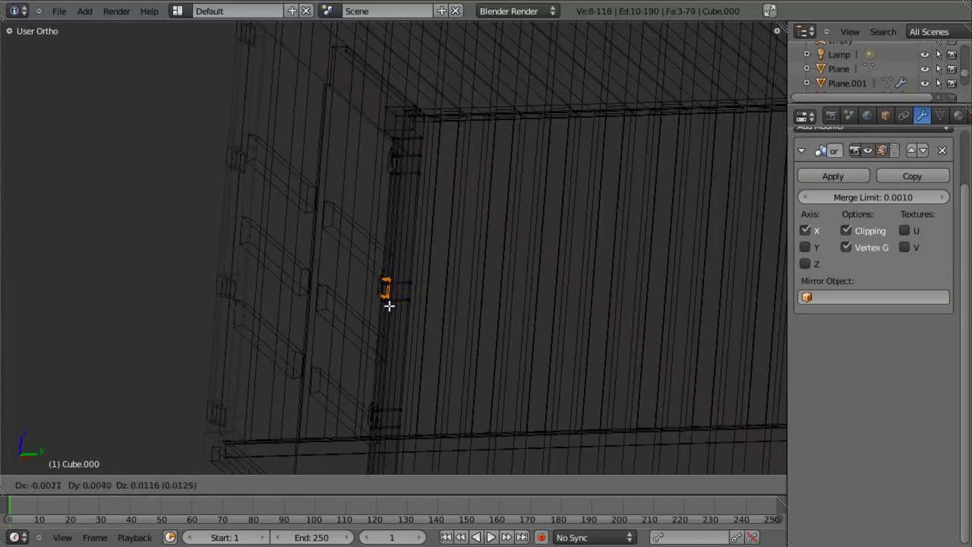
key("z")
left_click(408, 189)
Step: Snap the last copied faces along Z onto the corners of the topmost post opening
middle_click_drag(404, 231, 401, 254, "shift")
scroll(397, 224, "up", 8)
middle_click_drag(395, 128, 432, 376, "shift")
scroll(432, 375, "up", 6)
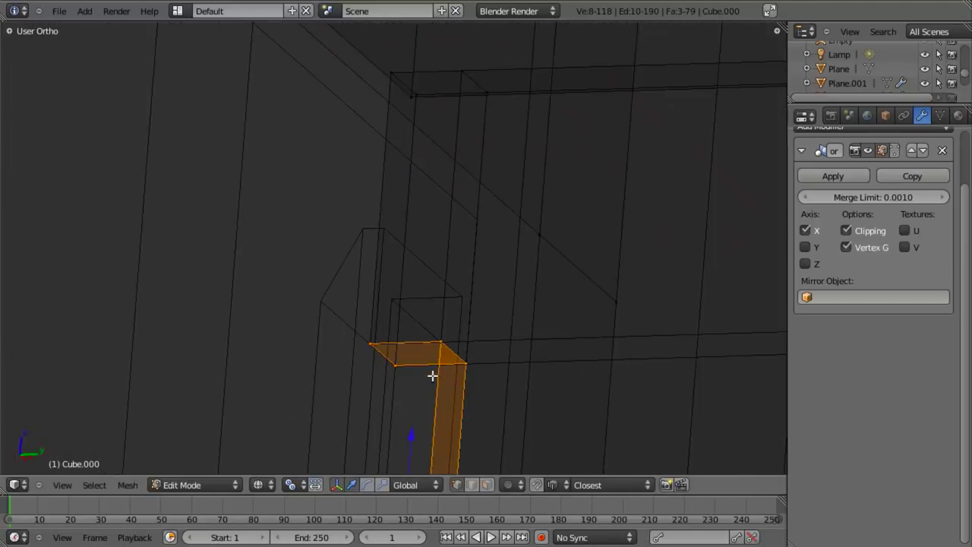
key("g")
key("z")
left_click(410, 369)
Step: Merge the whole frame mesh's overlapping vertices with Remove Doubles and return to a solid view in object mode
key("a")
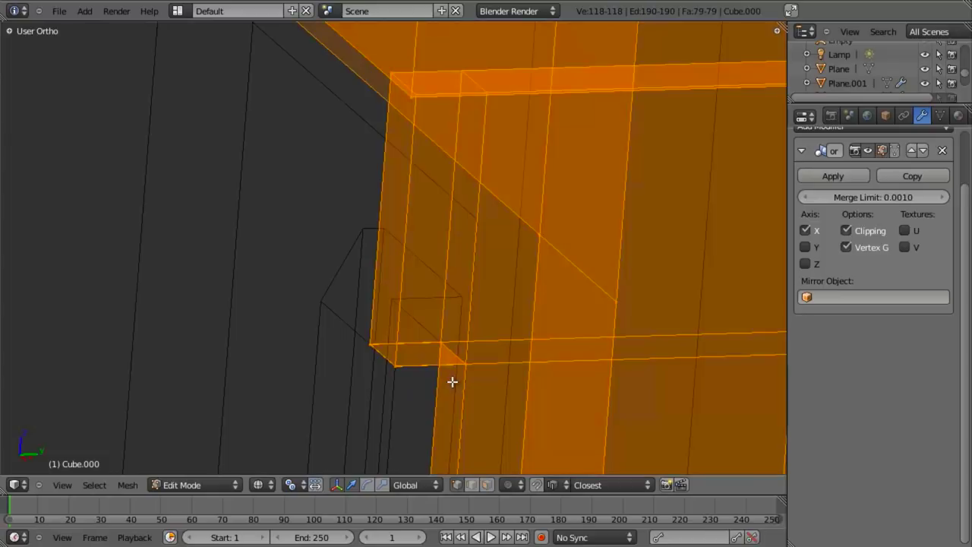
key("w")
left_click(452, 379)
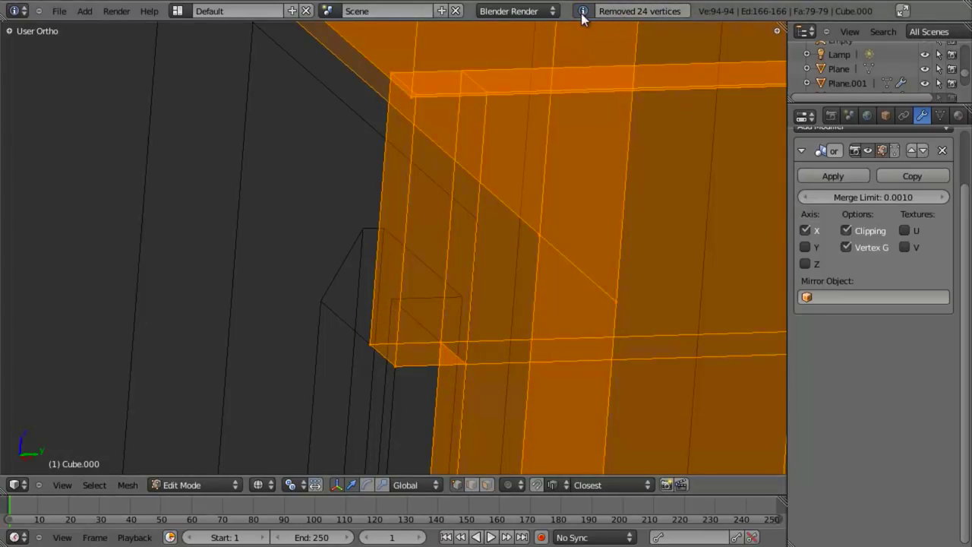
key("z")
key("Tab")
key("a")
scroll(496, 390, "down", 9)
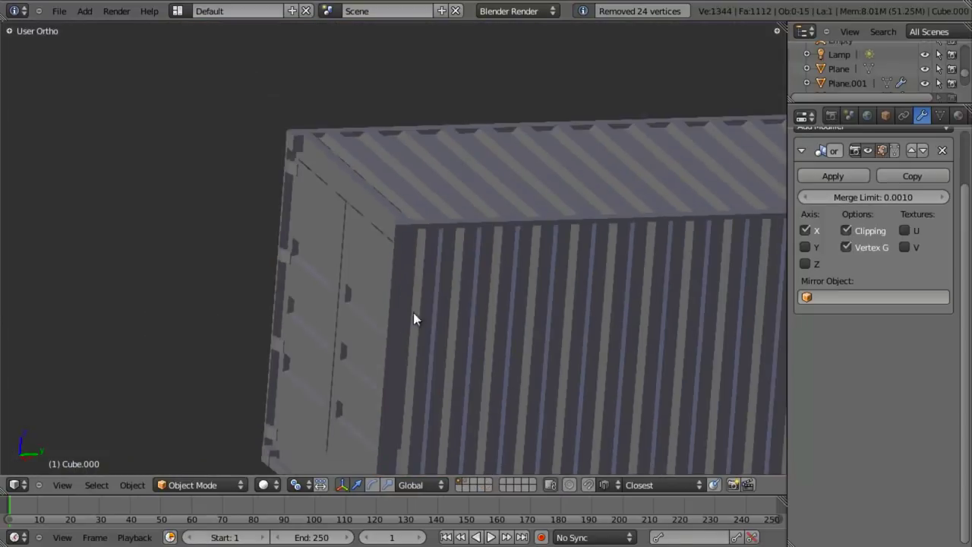
Step: Hide the door hinges so the corner post openings are exposed
right_click(395, 264)
key("h")
scroll(408, 301, "up", 4)
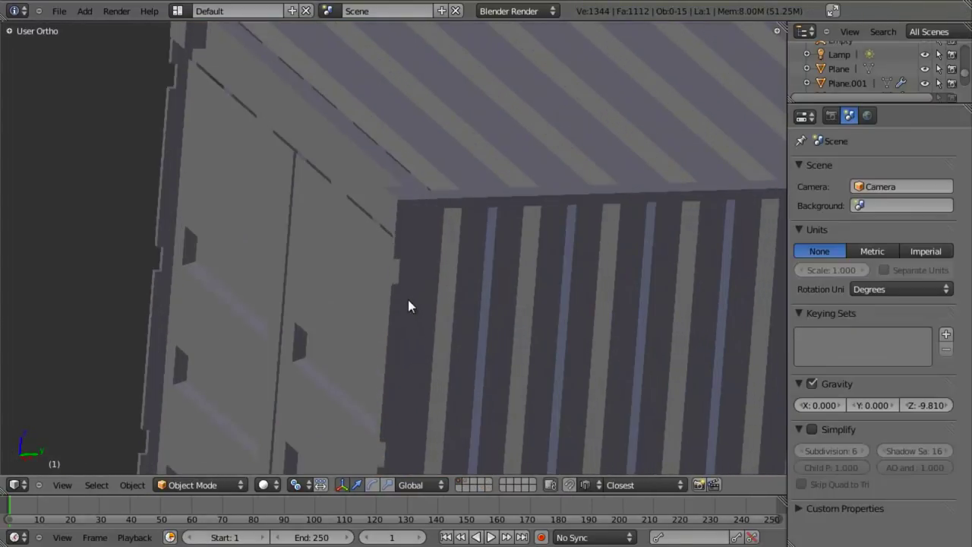
Step: Select the container frame and examine the closed hinge openings in both corner posts from several angles
right_click(408, 300)
middle_click_drag(408, 301, 456, 332)
middle_click_drag(456, 333, 137, 159, "shift")
scroll(357, 344, "down", 7)
scroll(441, 360, "up", 6)
middle_click_drag(357, 343, 352, 260)
scroll(440, 359, "up", 1)
scroll(407, 297, "down", 4)
middle_click_drag(412, 298, 389, 293, "shift")
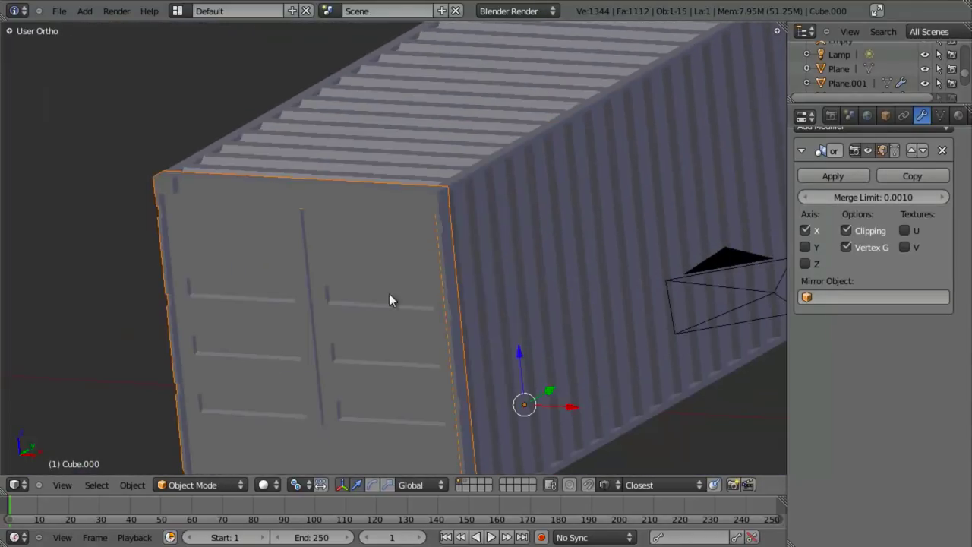
scroll(392, 303, "up", 2)
scroll(401, 309, "down", 2)
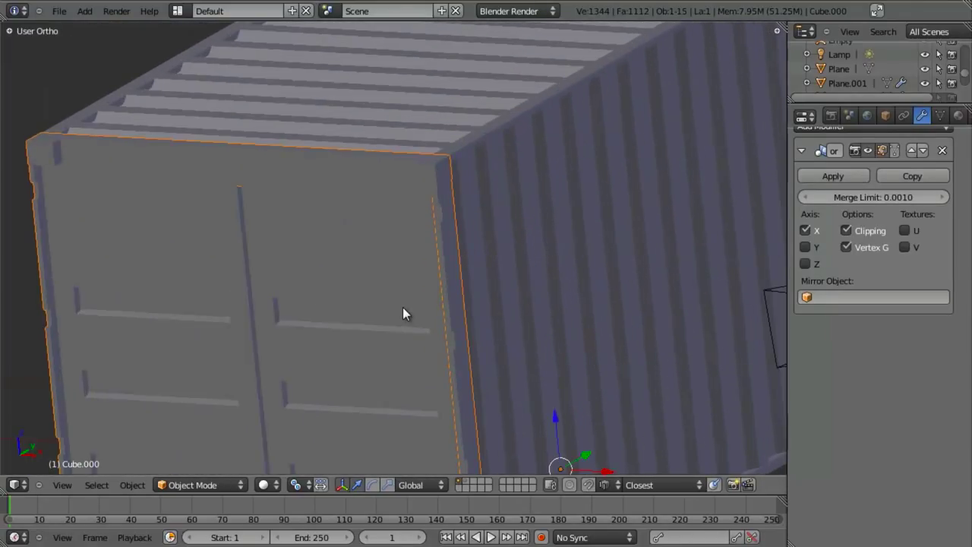
Step: Switch to Windows Photo Viewer and study the hinge close-ups in the shipping (5) and shipping (6) photos
key("alt+Tab")
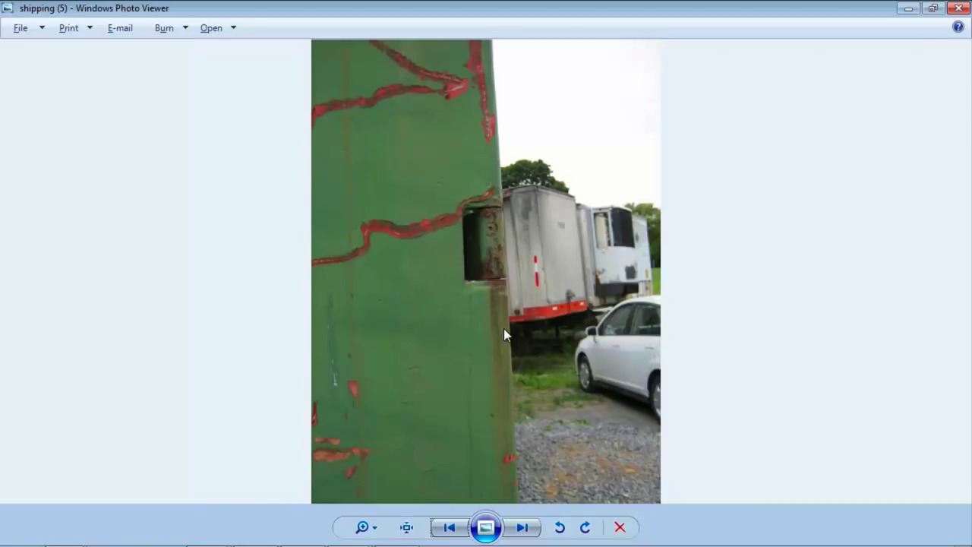
key("Left")
key("Right")
key("Right")
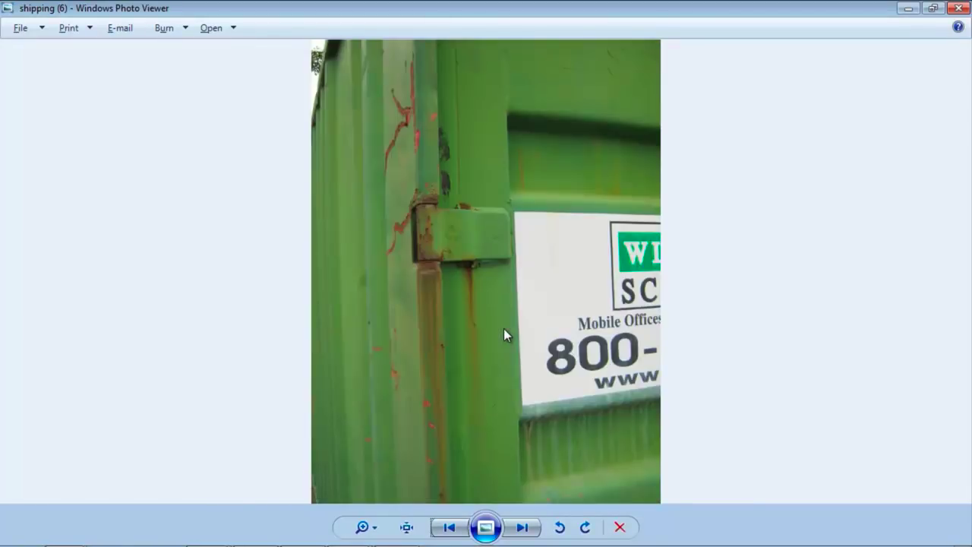
Step: Look through the shipping (7) to shipping (11) reference photos of the door locking bars and lower panels
key("Right")
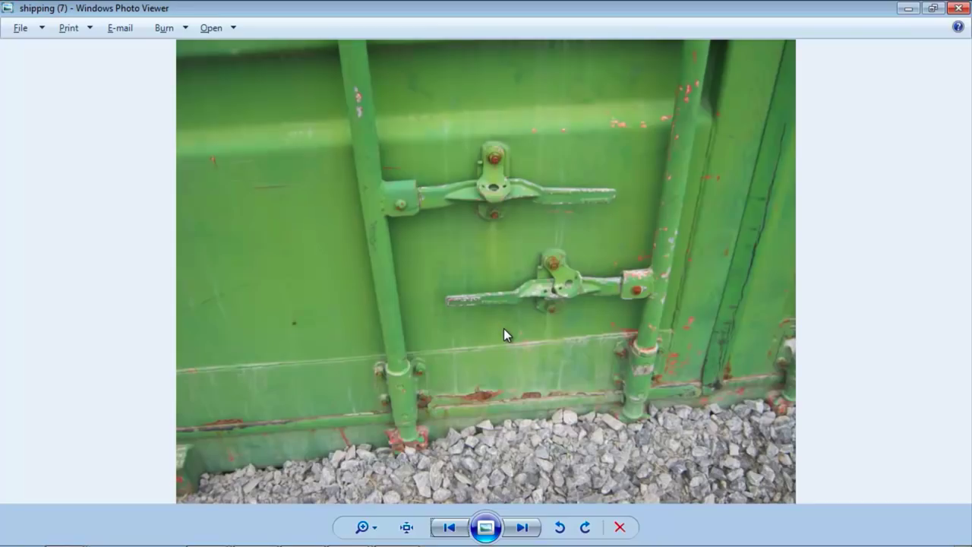
key("Right")
key("Right")
key("Right")
key("Right")
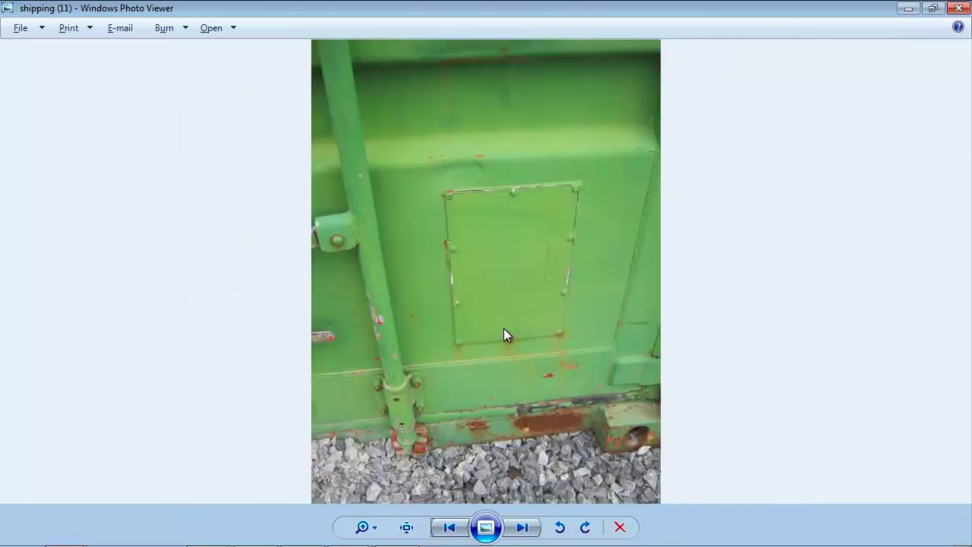
key("Right")
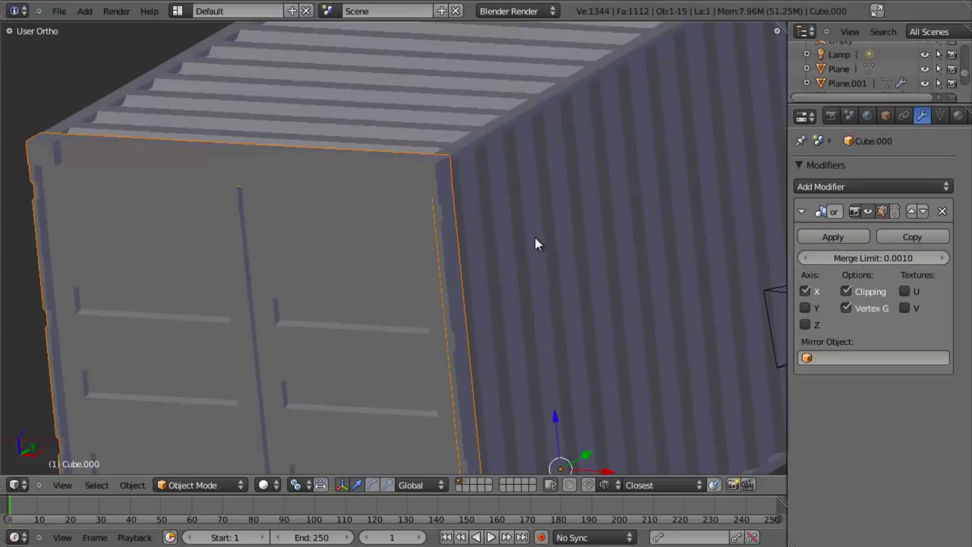
Step: Open the container frame's mesh for editing in a wireframe right-side view around the uppermost hinge opening
middle_click_drag(538, 243, 409, 295)
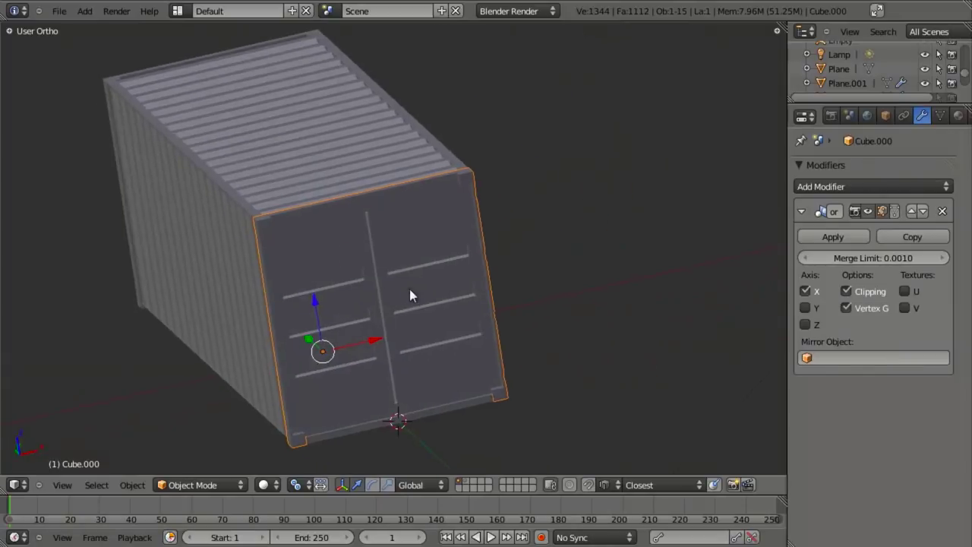
scroll(410, 288, "up", 7)
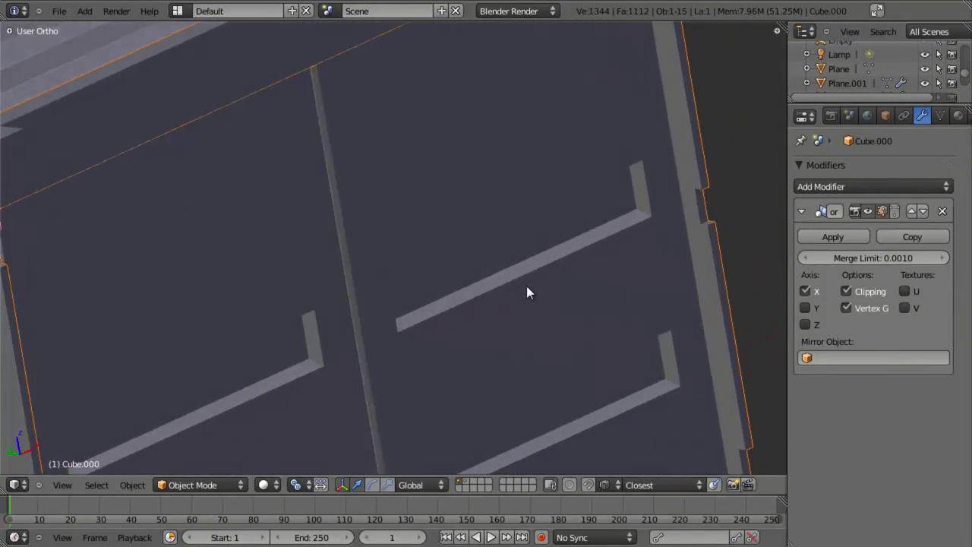
key("Tab")
key("KP_3")
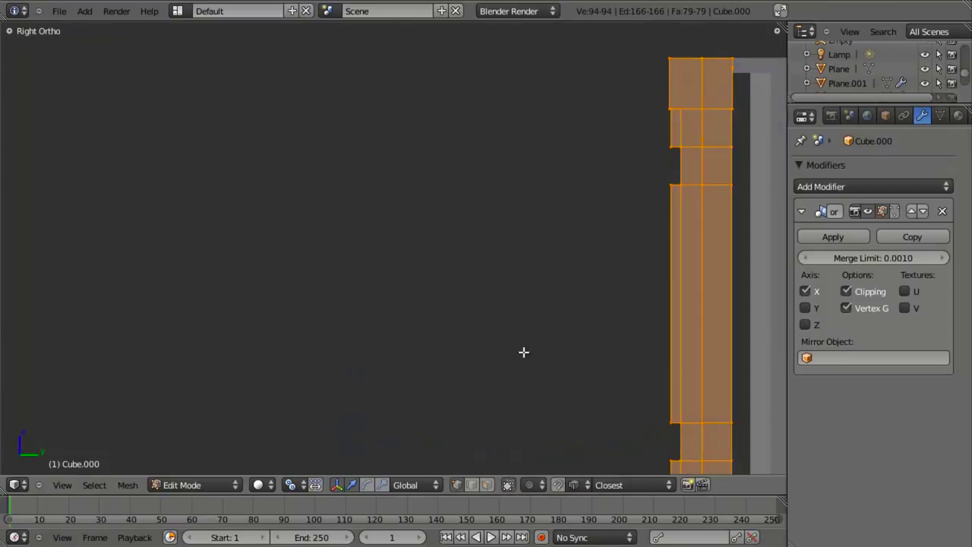
scroll(536, 368, "down", 5)
middle_click_drag(538, 373, 419, 408, "shift")
scroll(420, 407, "up", 6)
key("a")
scroll(423, 378, "up", 4)
key("z")
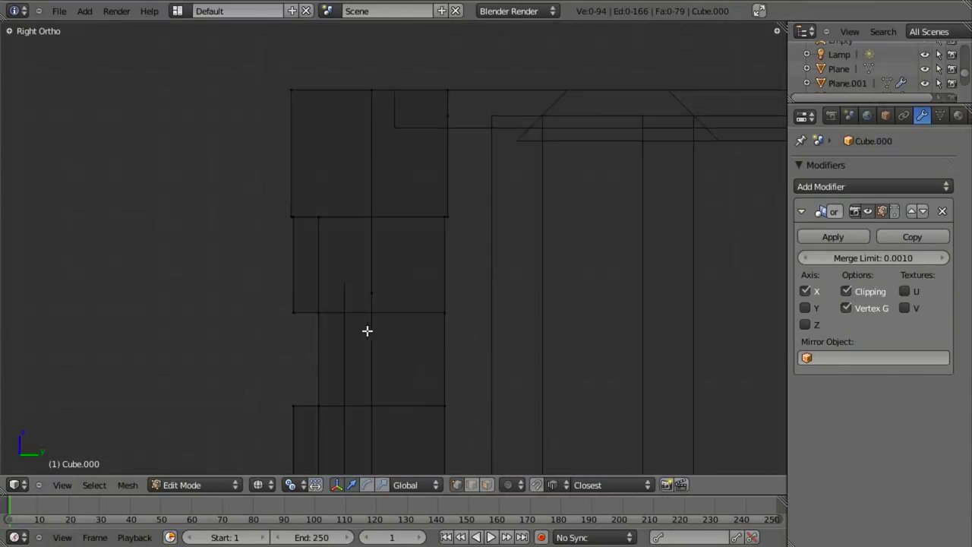
scroll(367, 331, "up", 2)
middle_click_drag(366, 332, 425, 312, "shift")
right_click(384, 284)
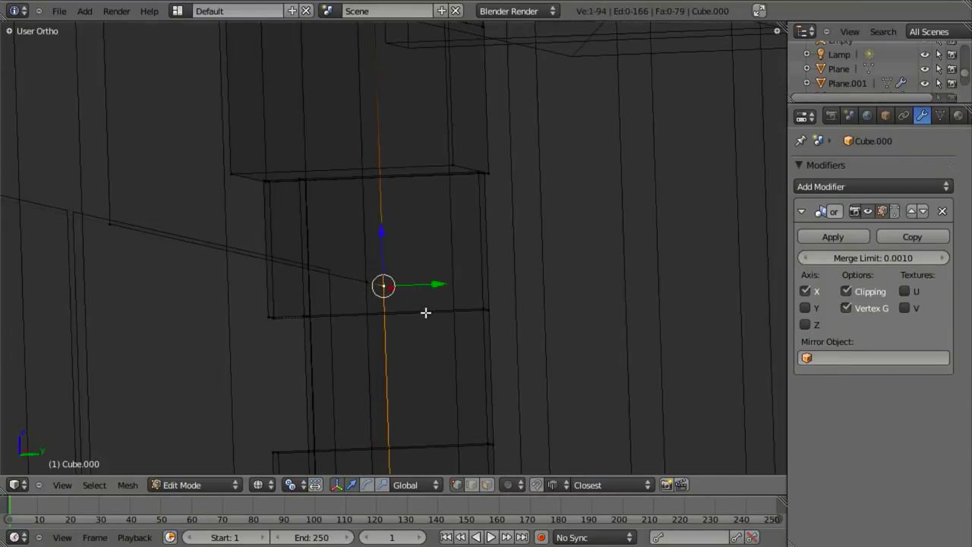
key("KP_3")
middle_click_drag(212, 282, 370, 310, "shift")
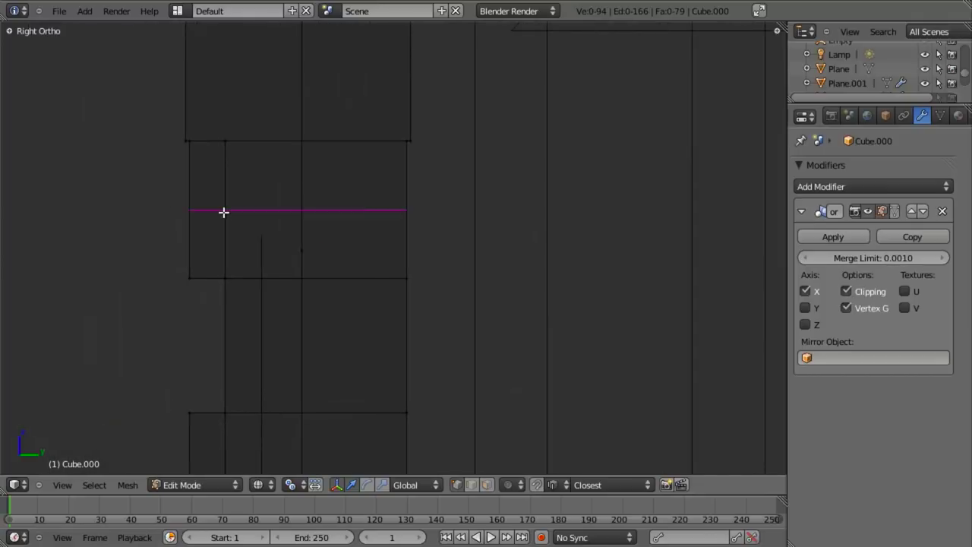
left_click(223, 213)
right_click(222, 271)
key("ctrl+z")
Step: Set snapping to Increment and add a loop cut above the uppermost hinge opening, slid down onto the opening's upper edge
key("shift+ctrl+Tab")
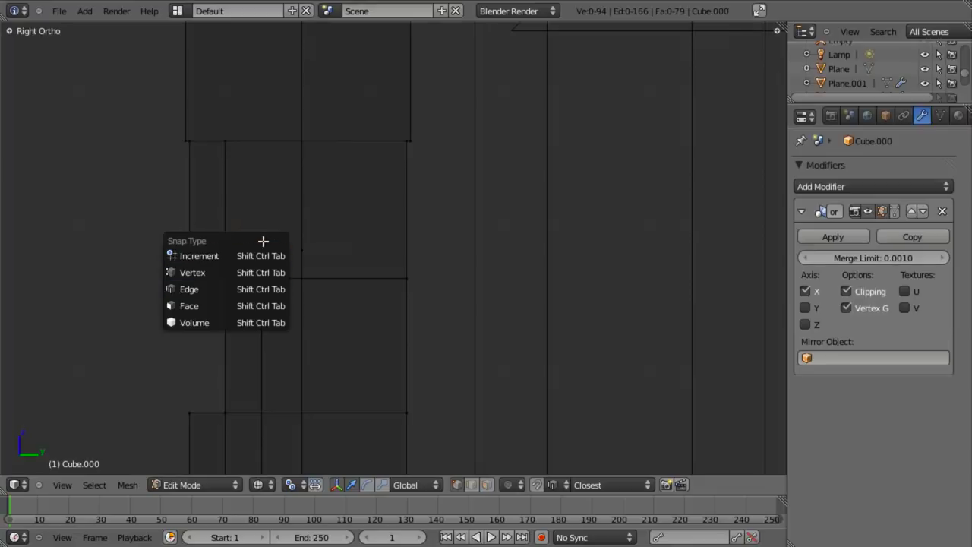
left_click(262, 252)
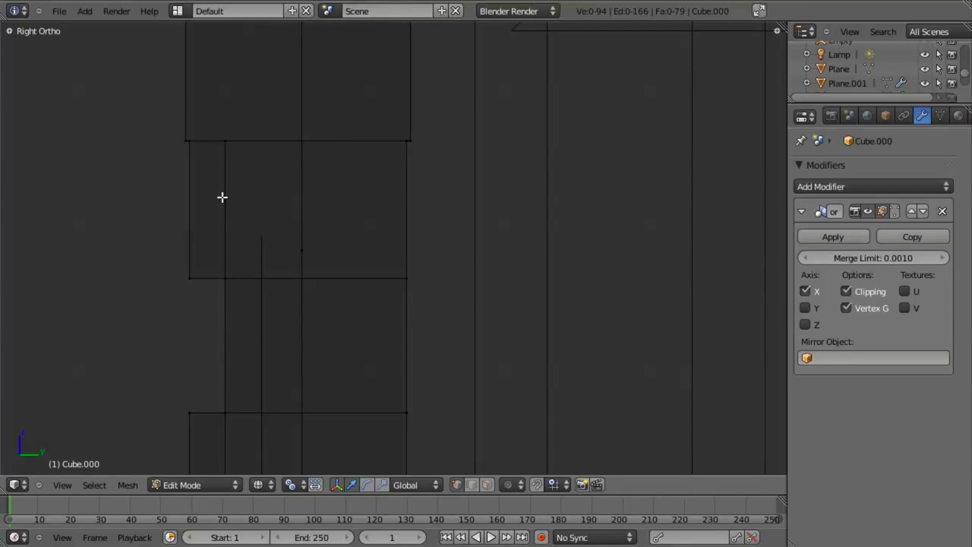
key("ctrl+r")
left_click(222, 197)
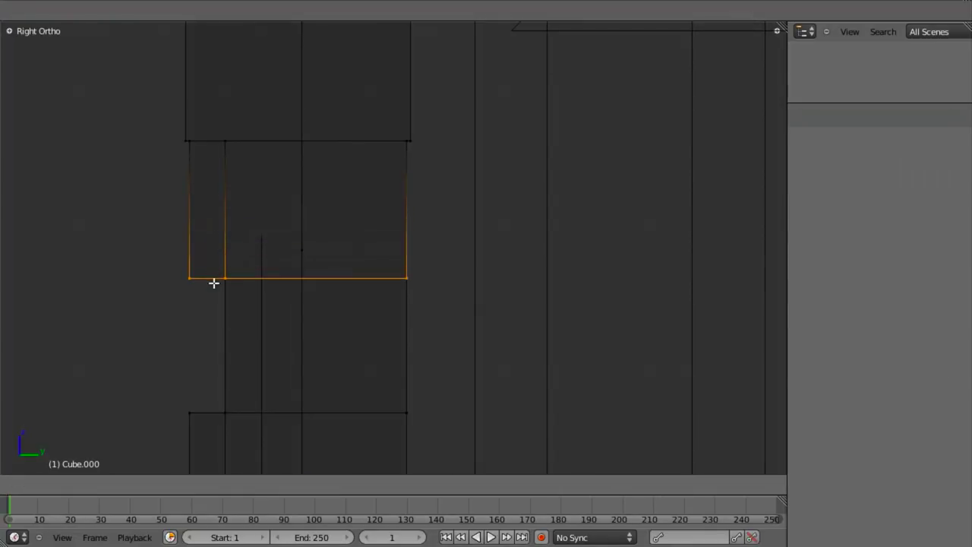
left_click(318, 334)
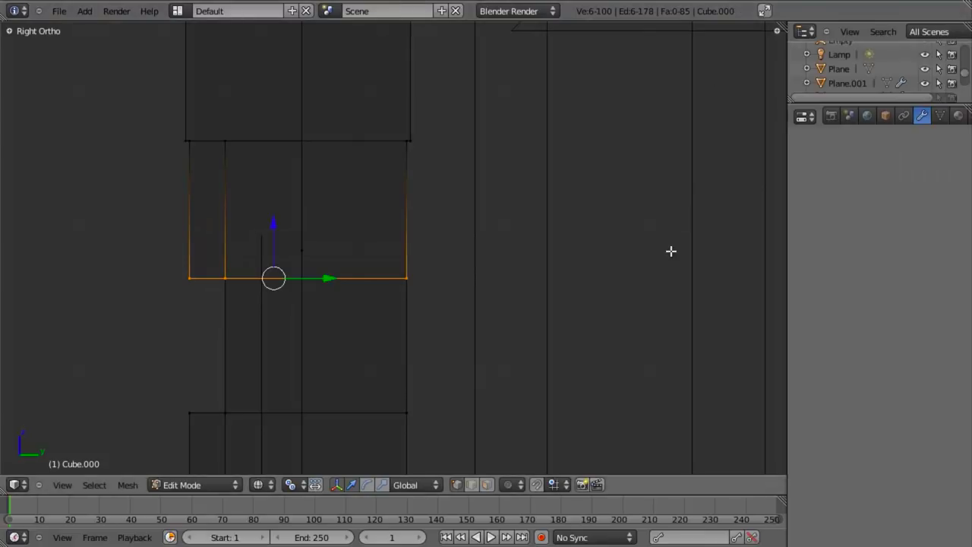
Step: Change the window draw method in the system user preferences and close the preferences
key("ctrl+alt+u")
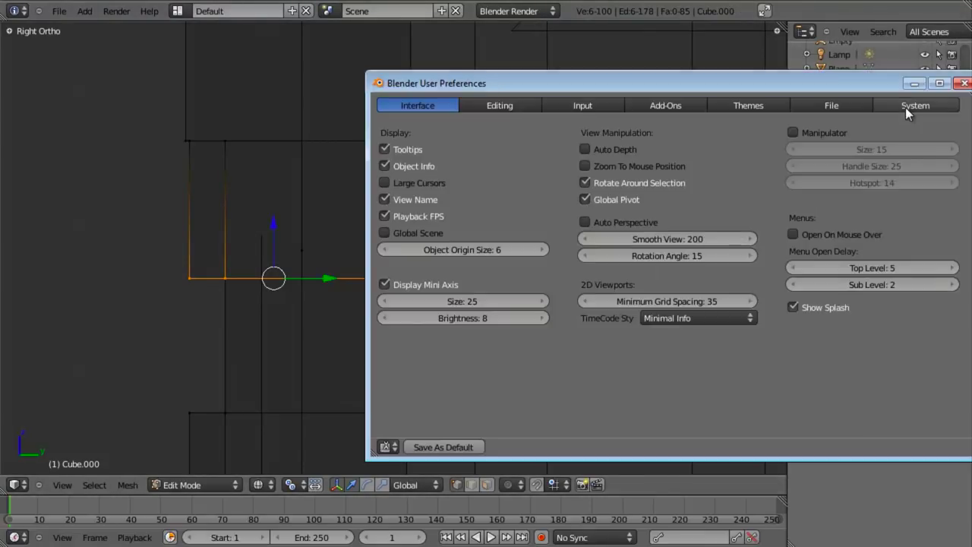
left_click(906, 107)
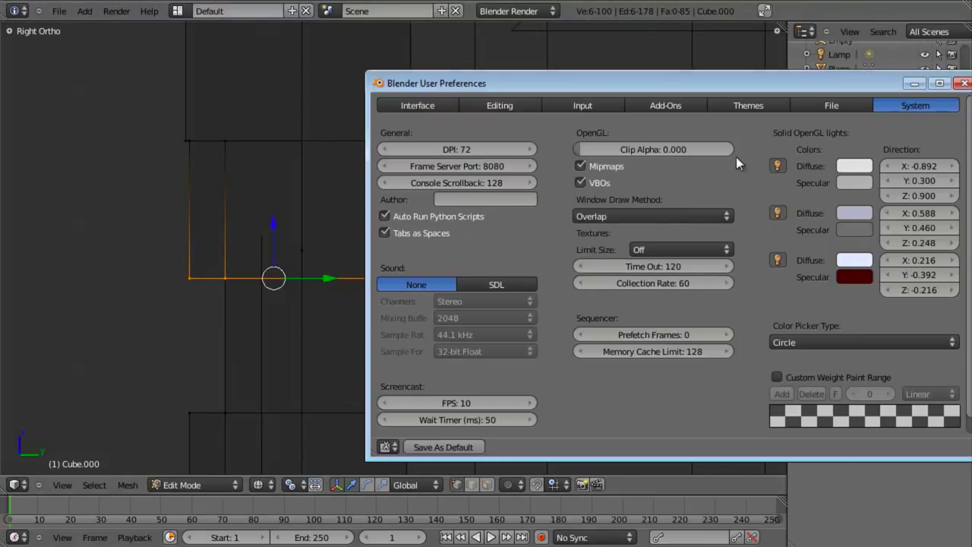
left_click(641, 214)
left_click(611, 201)
left_click(964, 83)
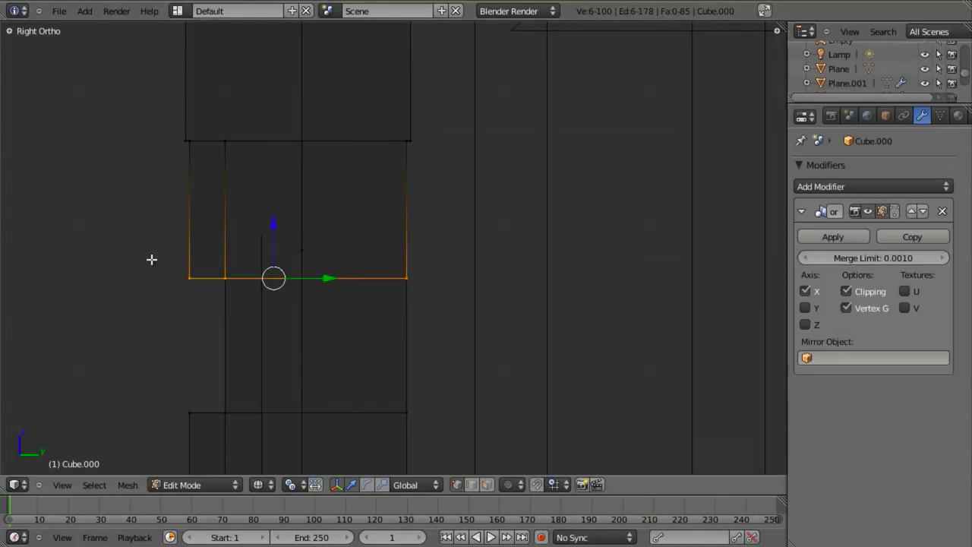
Step: Raise the new edge loop by 0.02 and fine-tune it to sit slightly above the uppermost hinge opening
key("g")
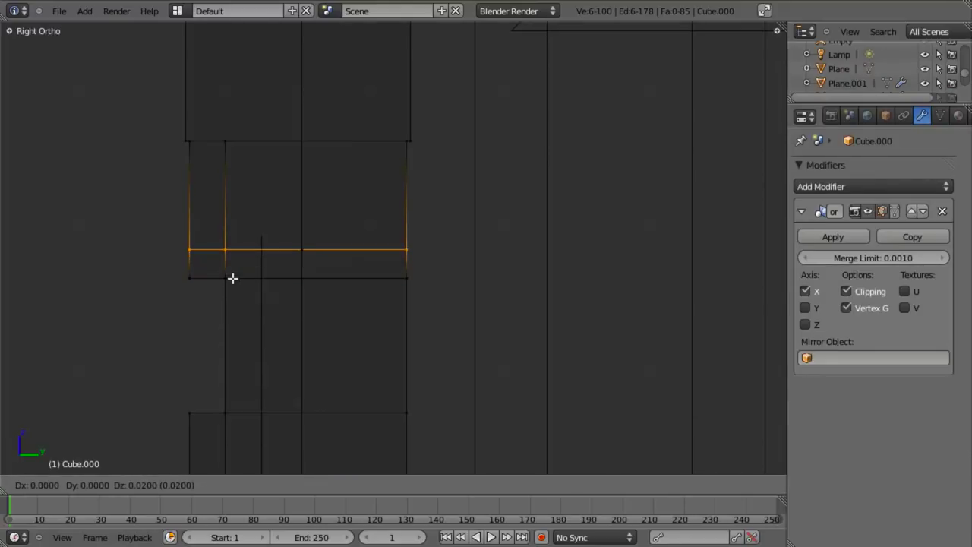
left_click(232, 277)
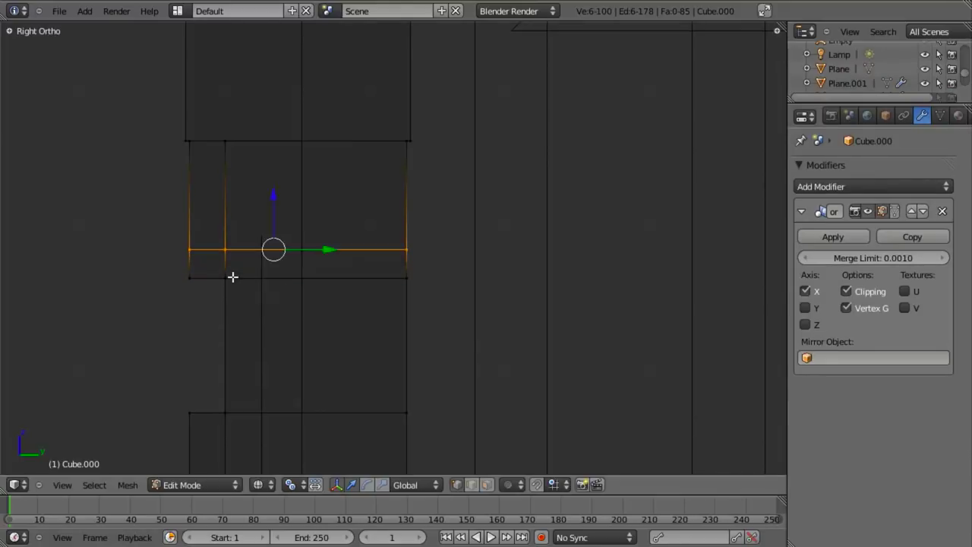
scroll(299, 291, "down", 10)
scroll(402, 324, "up", 6)
key("g")
left_click(321, 296)
Step: Add a loop cut to the corner post and position it vertically just below the uppermost hinge opening
scroll(322, 297, "down", 5)
key("a")
middle_click_drag(319, 386, 313, 320, "shift")
scroll(313, 320, "up", 2)
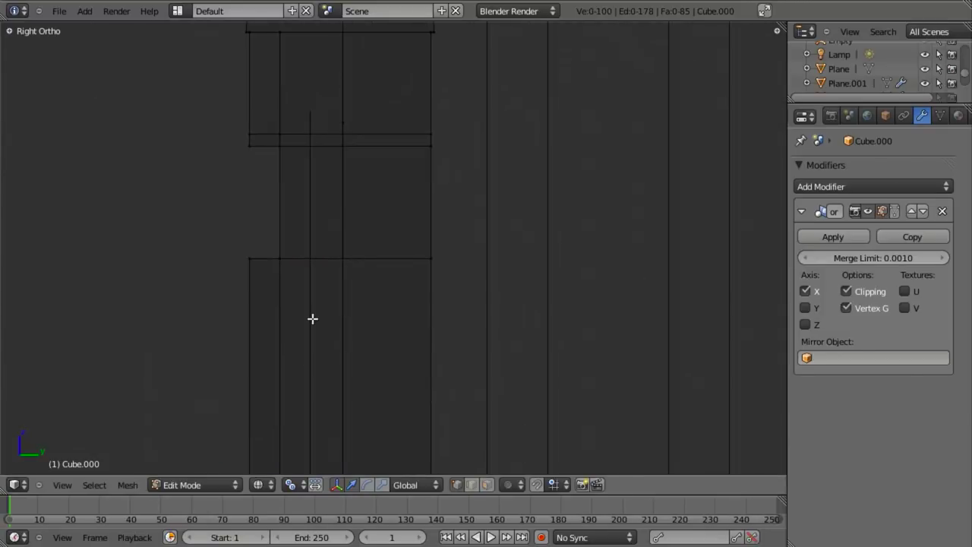
key("ctrl+r")
left_click(298, 321)
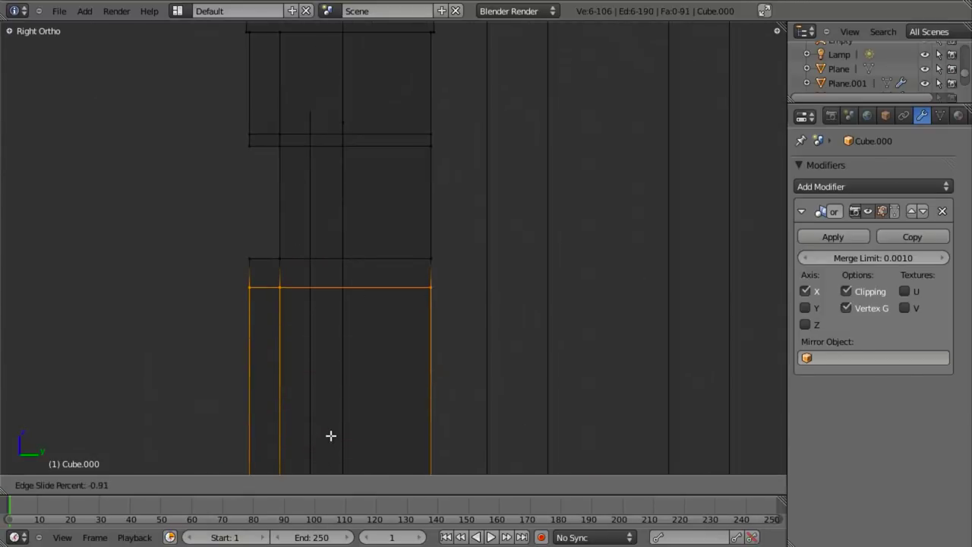
left_click(337, 345)
key("g")
key("z")
left_click(335, 358)
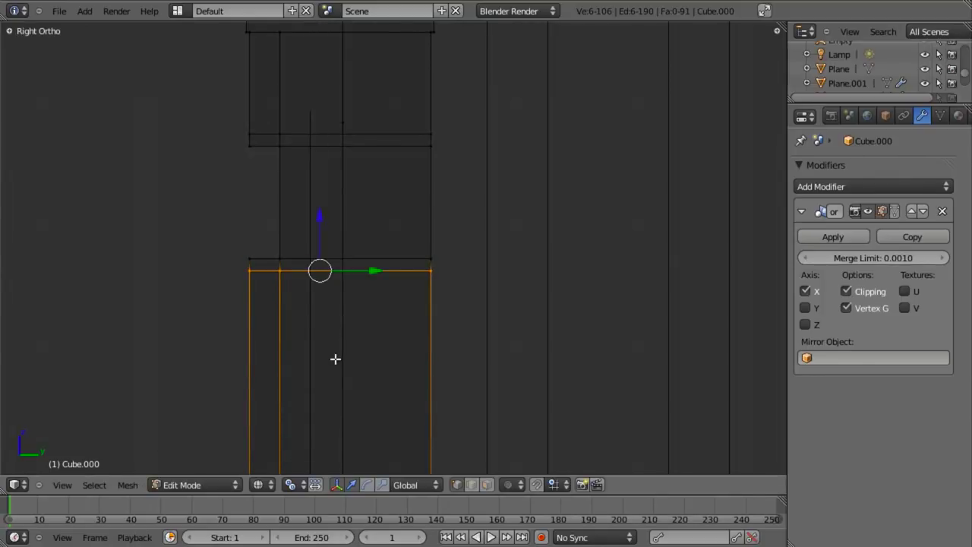
key("a")
Step: Add a loop cut just above the second hinge opening from the top and deselect it
scroll(314, 313, "down", 8)
middle_click_drag(333, 295, 393, 102, "shift")
scroll(392, 158, "up", 5)
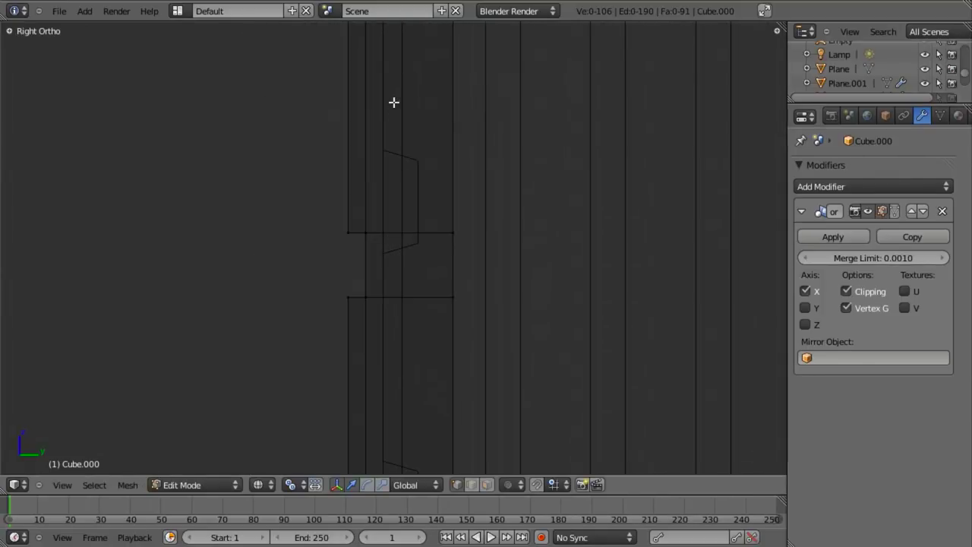
scroll(398, 152, "down", 5)
left_click(380, 156)
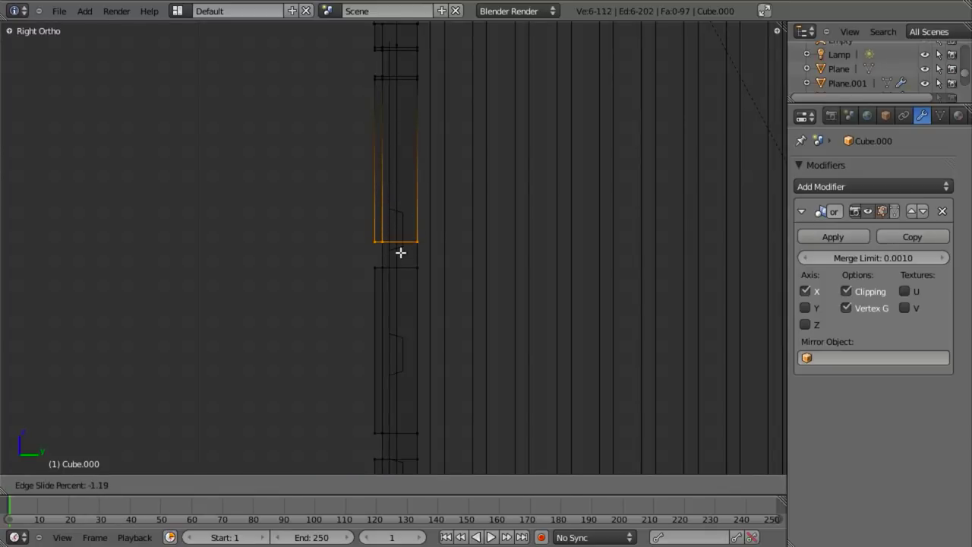
left_click(400, 252)
scroll(411, 392, "up", 10)
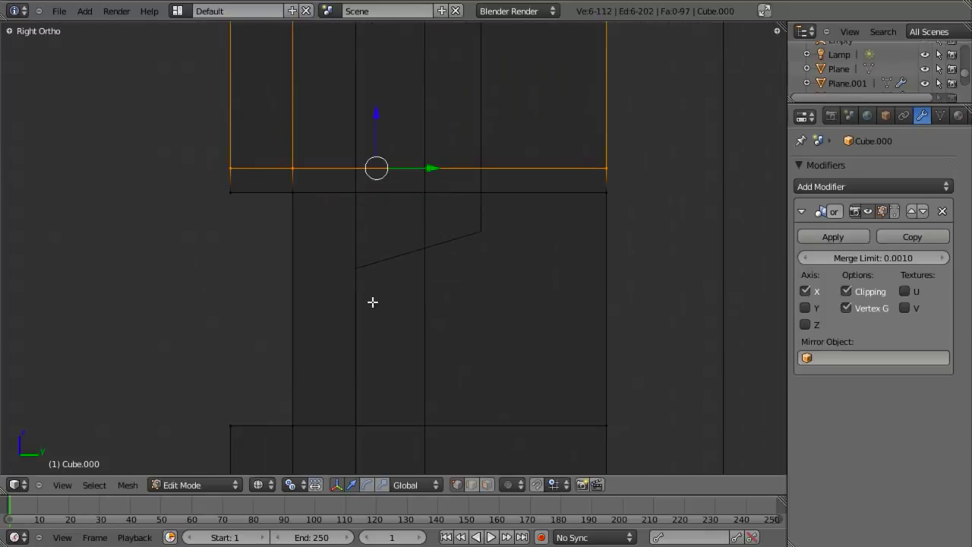
scroll(372, 303, "down", 8)
key("a")
scroll(375, 329, "up", 2)
key("ctrl+r")
left_click(360, 363)
left_click(360, 363)
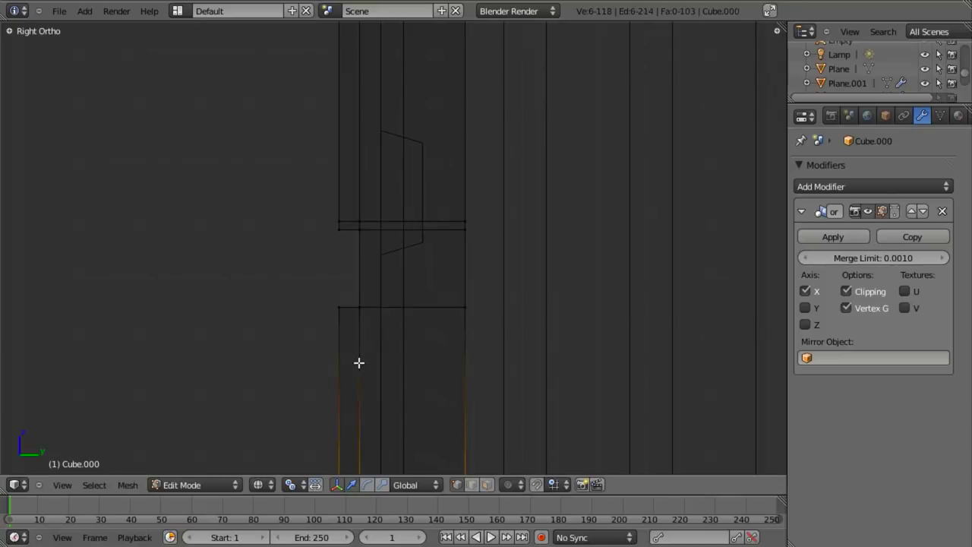
key("g")
key("z")
right_click(421, 180)
key("ctrl+z")
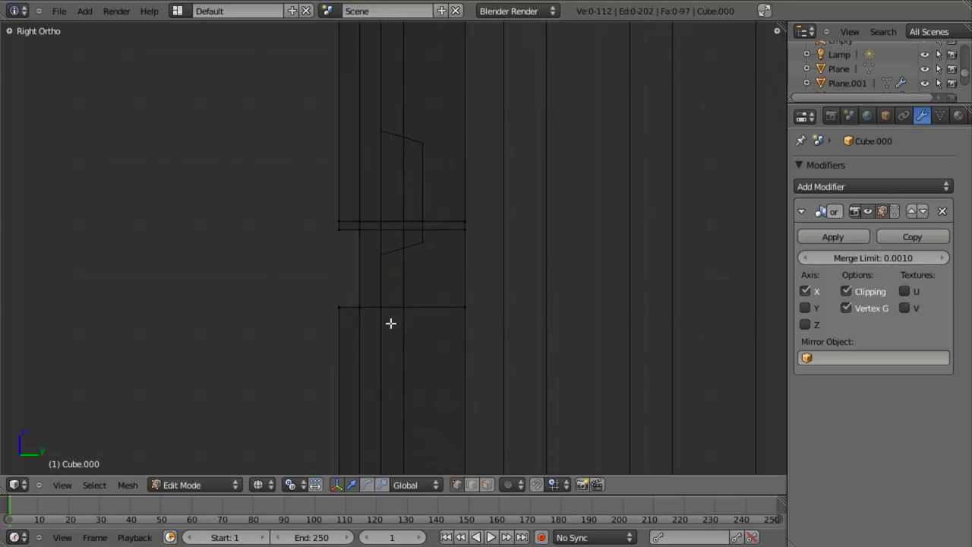
Step: Add a loop cut beneath the second hinge opening and move it vertically to just below the opening's lower edge
key("ctrl+r")
left_click(379, 370)
left_click(369, 202)
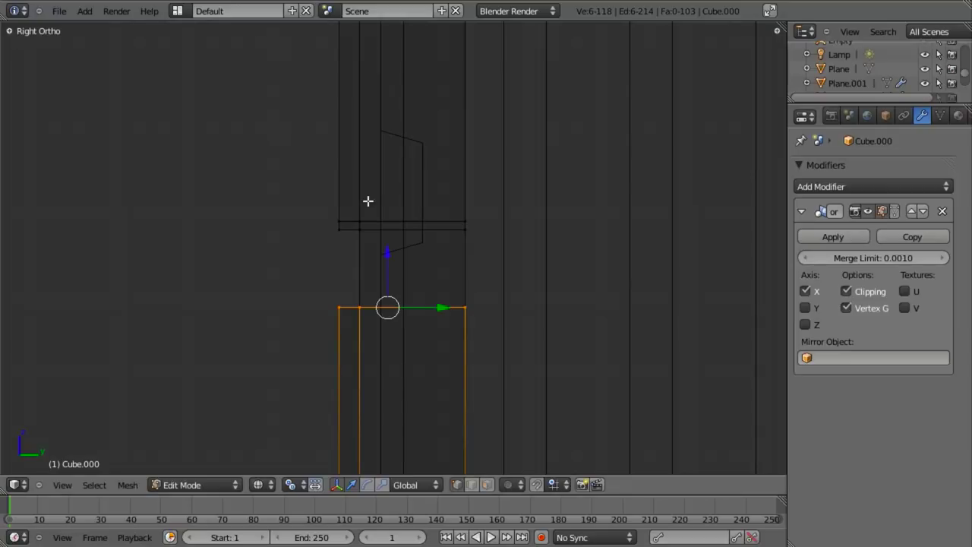
key("g")
key("z")
left_click(369, 208)
Step: Add a loop cut above the third hinge opening and move it vertically to just above the opening's upper edge
scroll(395, 293, "down", 6)
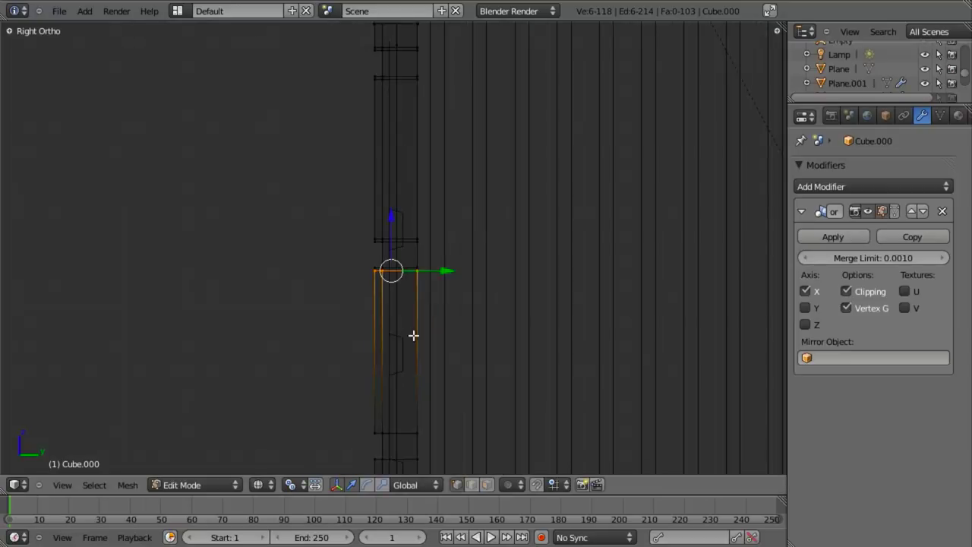
scroll(399, 213, "up", 4)
middle_click_drag(414, 335, 423, 202, "shift")
scroll(422, 203, "up", 2)
key("ctrl+r")
left_click(330, 162)
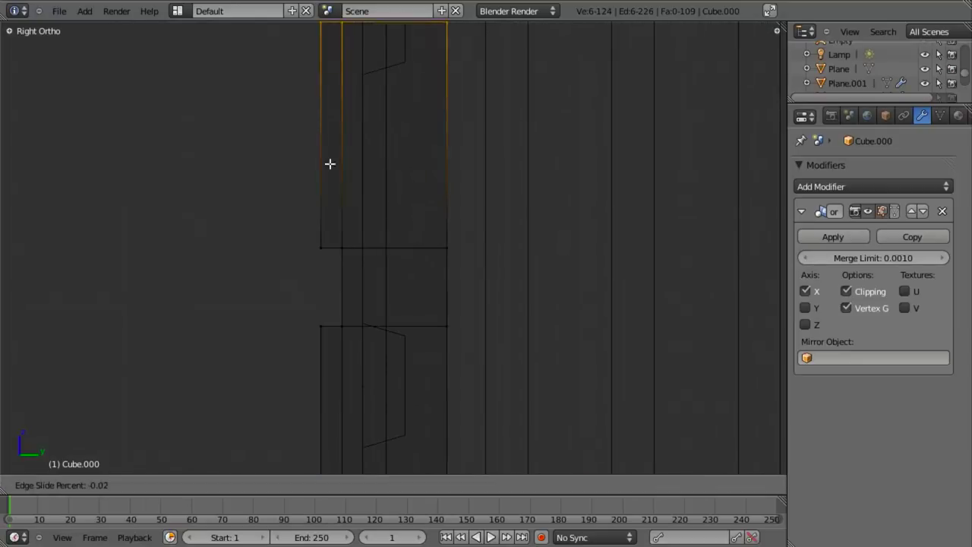
left_click(323, 380)
scroll(325, 304, "up", 3)
key("g")
key("z")
left_click(325, 295)
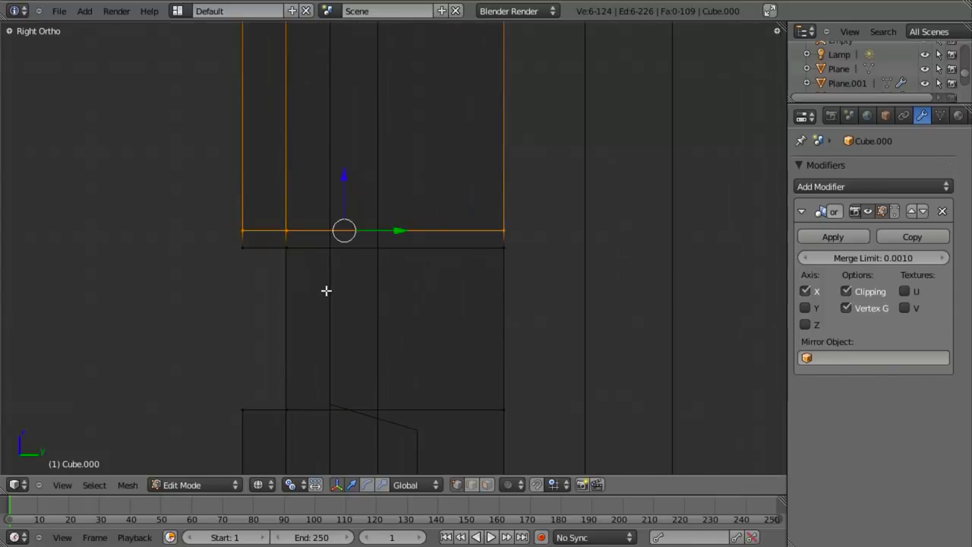
Step: Add a loop cut beneath the third hinge opening and move it vertically to just below the opening's lower edge
scroll(325, 288, "down", 1)
middle_click_drag(325, 288, 349, 161, "shift")
key("ctrl+r")
left_click(338, 289)
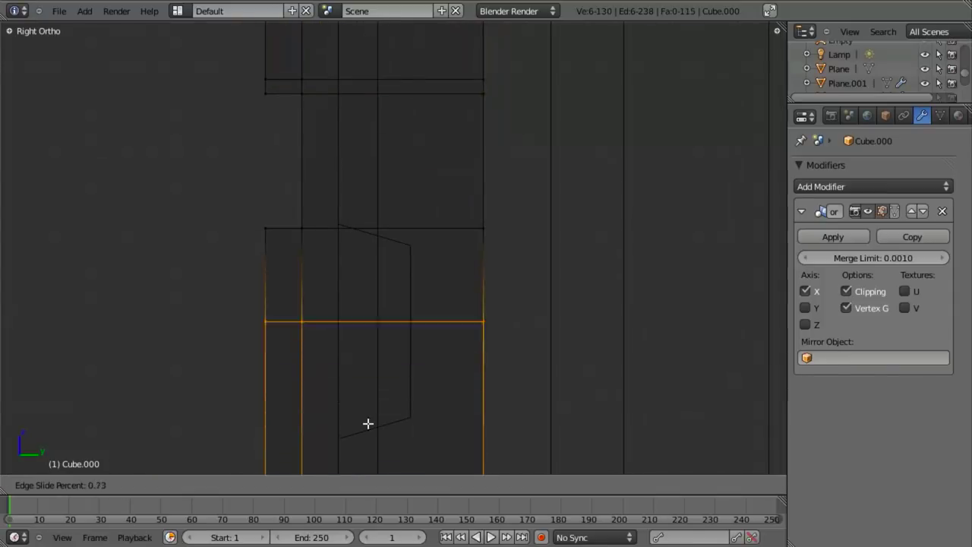
left_click(393, 303)
key("g")
key("z")
left_click(393, 320)
Step: Add a loop cut above the lowest hinge opening and move it vertically to just above the opening's upper edge
scroll(394, 334, "down", 10)
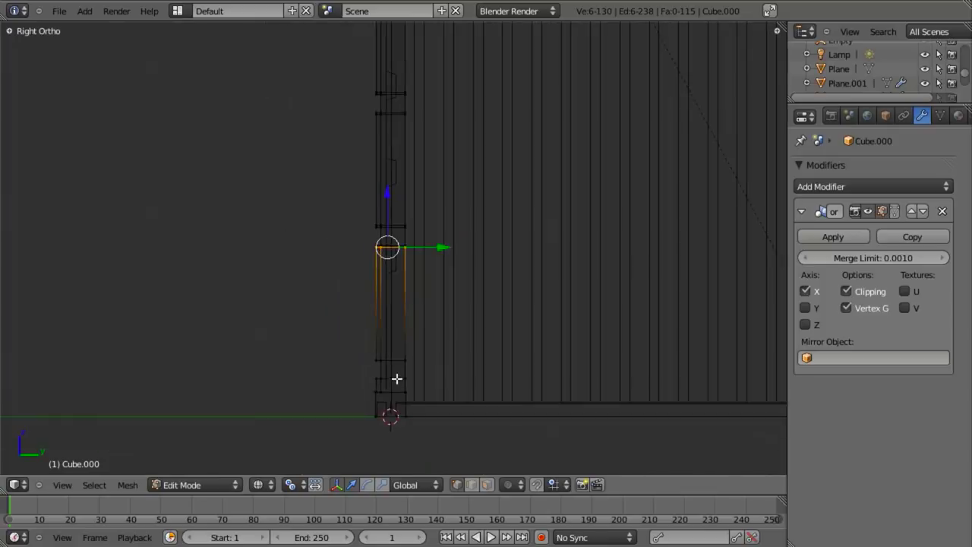
middle_click_drag(403, 381, 408, 276, "shift")
scroll(409, 275, "up", 5)
key("ctrl+r")
left_click(375, 272)
left_click(399, 26)
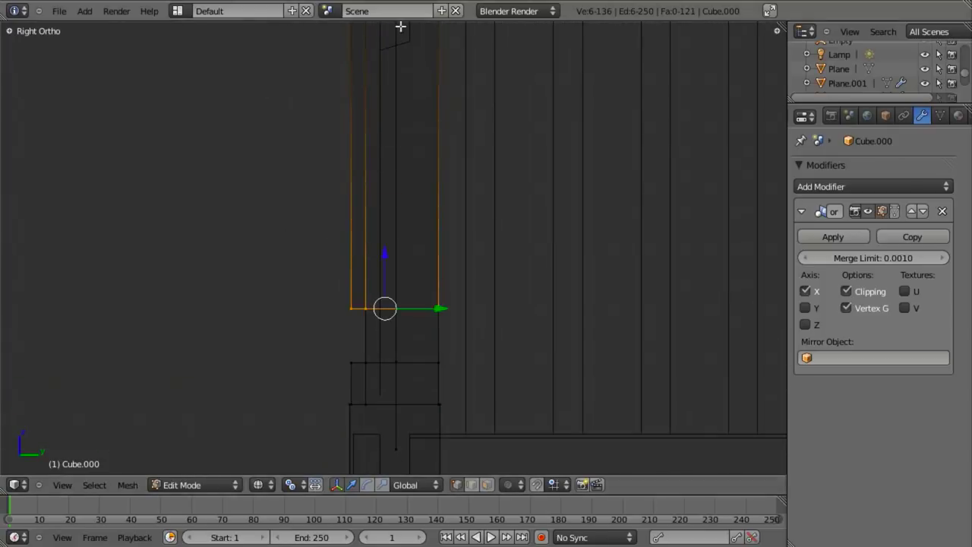
scroll(426, 333, "up", 7)
key("g")
key("z")
left_click(426, 329)
Step: Add a loop cut beneath the lowest hinge opening and move it vertically to just below the opening's lower edge
scroll(426, 328, "down", 6)
middle_click_drag(427, 305, 449, 80, "shift")
key("a")
left_click(365, 188)
left_click(385, 158)
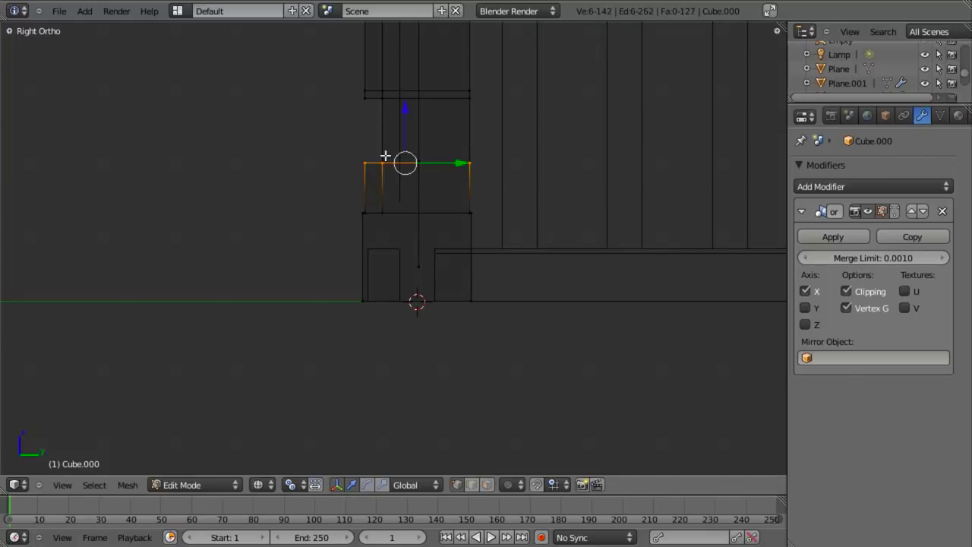
key("g")
key("z")
left_click(449, 283)
Step: Return the container frame to solid shading in object mode
scroll(448, 277, "down", 6)
key("z")
key("Tab")
scroll(435, 234, "down", 4)
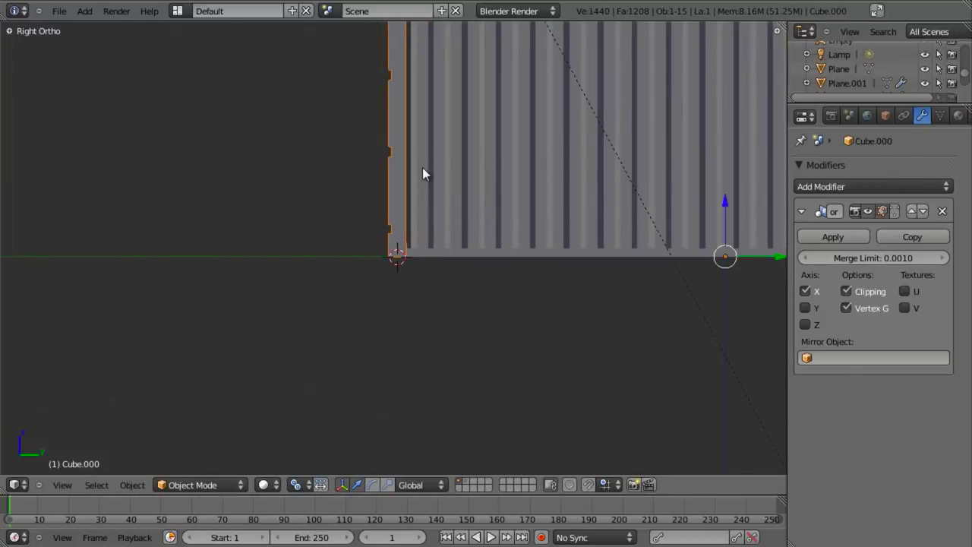
Step: Compare the corner post's lowest hinge opening with the reference photo of the container's hinge and corner
middle_click_drag(423, 169, 430, 271, "shift")
scroll(429, 271, "up", 5)
key("Tab")
right_click(391, 226)
middle_click_drag(390, 226, 438, 265)
scroll(432, 367, "up", 5)
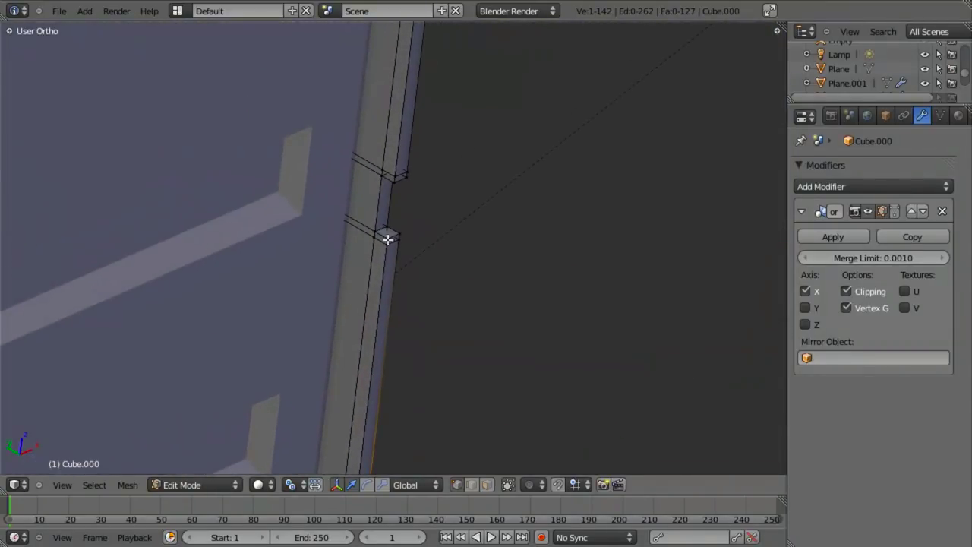
key("alt+Tab")
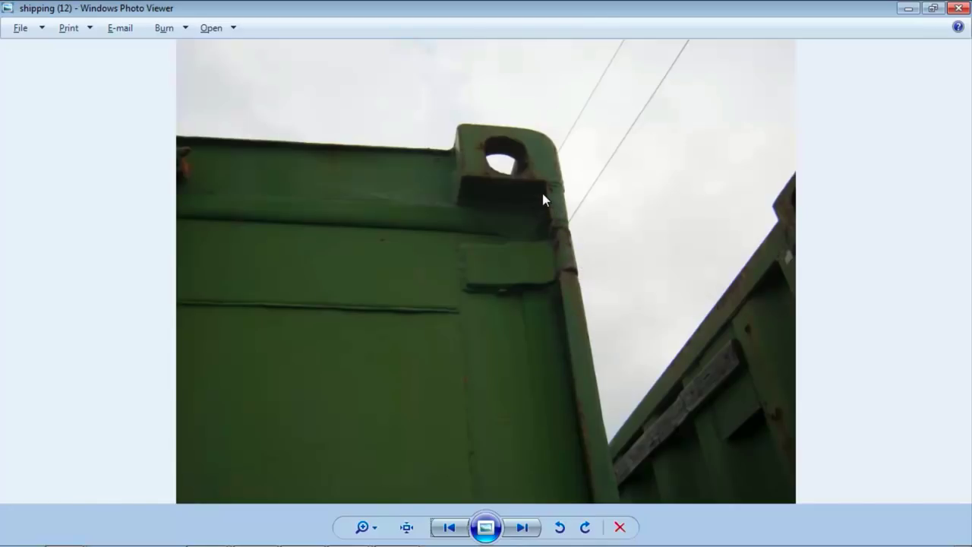
key("alt+Tab")
middle_click_drag(408, 239, 465, 343, "shift")
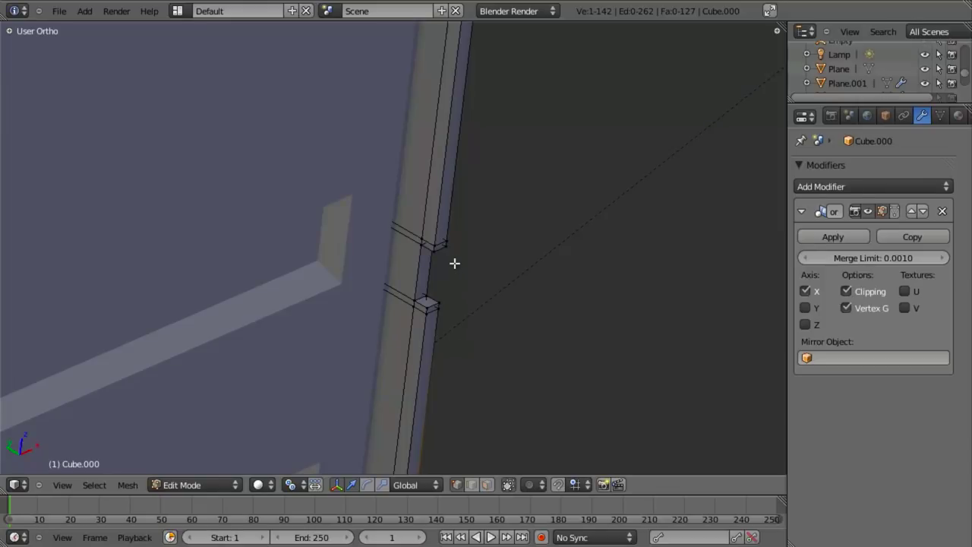
key("alt+Tab")
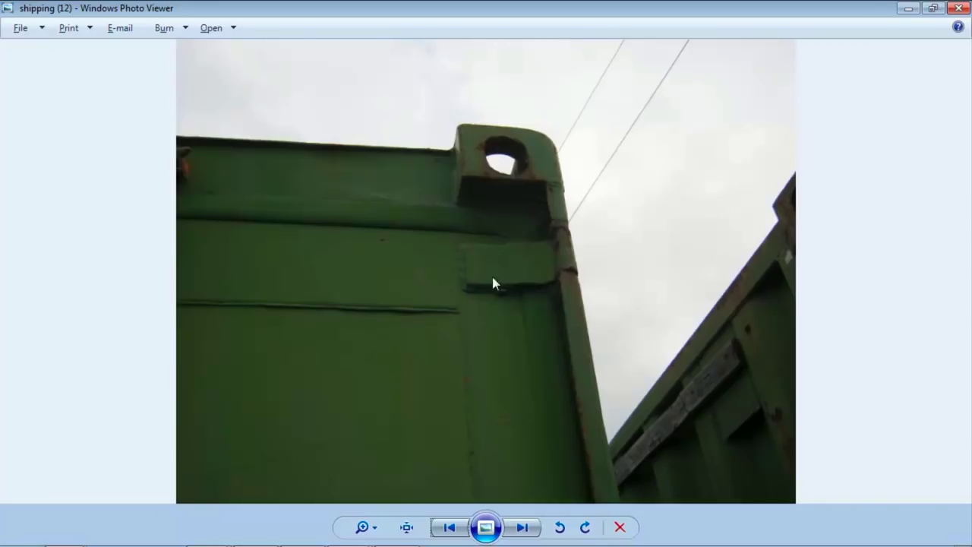
key("alt+Tab")
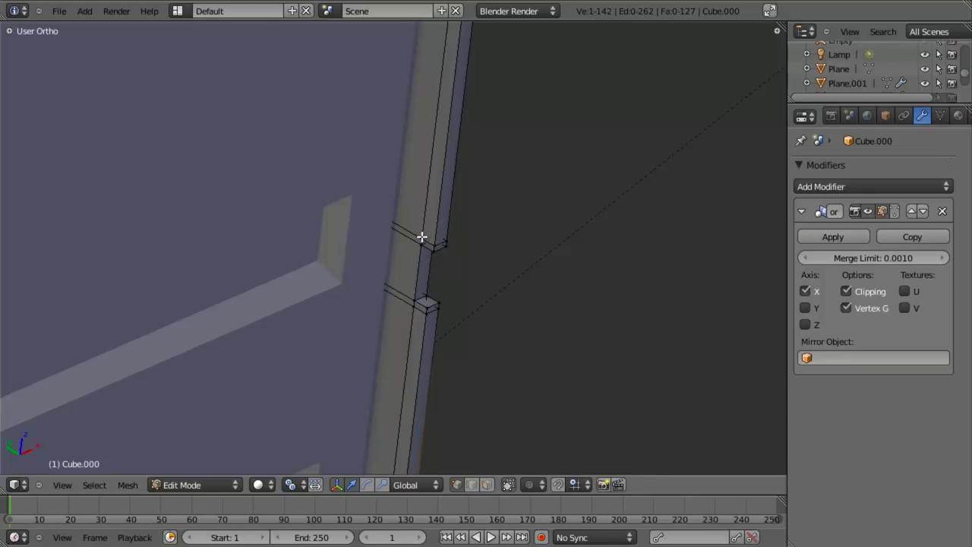
Step: Add a vertical loop cut along the corner post and move it 0.01 along Y, just behind the hinge openings' inner edge
key("KP_3")
scroll(421, 236, "down", 12)
middle_click_drag(363, 269, 480, 324, "shift")
scroll(537, 168, "up", 6)
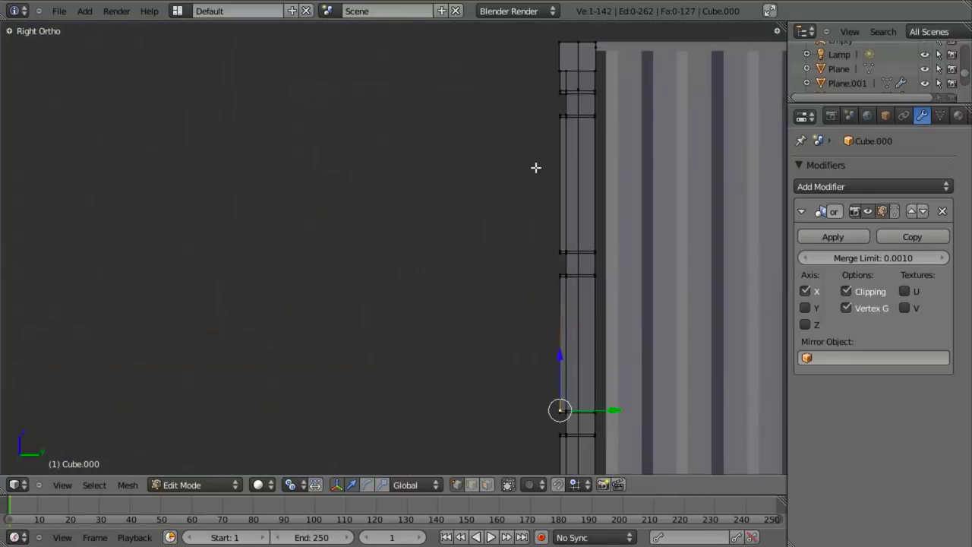
middle_click_drag(537, 167, 397, 324, "shift")
scroll(397, 324, "up", 10)
key("z")
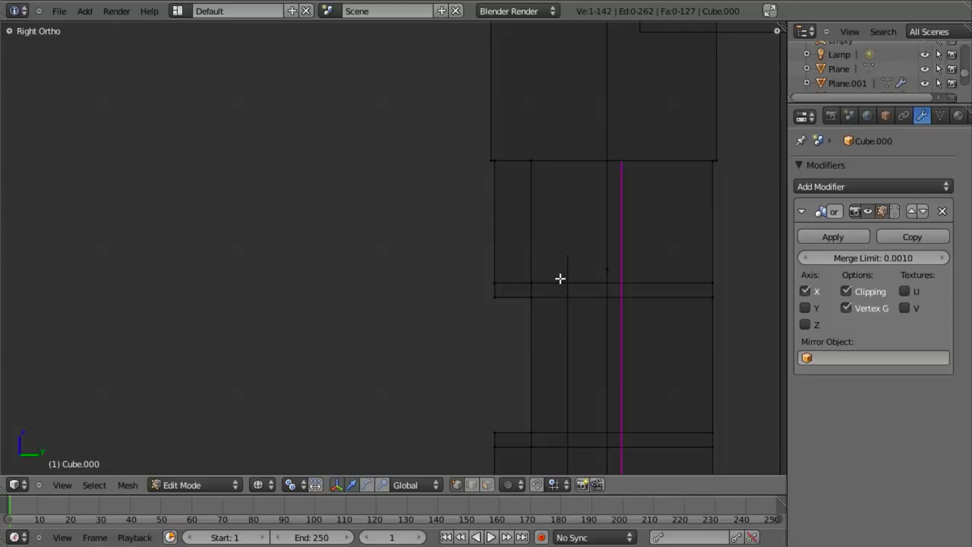
left_click(560, 279)
left_click(466, 278)
key("g")
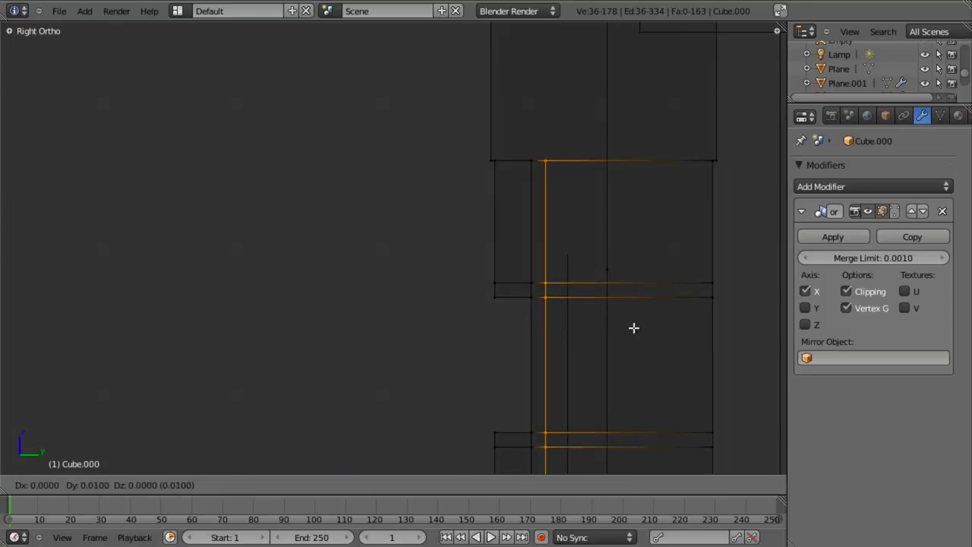
left_click(634, 328)
key("z")
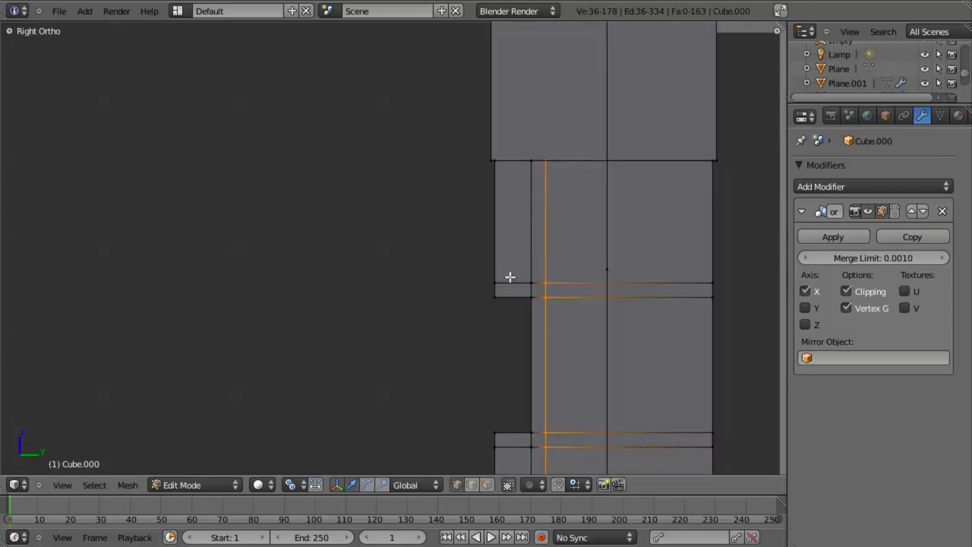
mouse_move(509, 275)
middle_mouse_down()
mouse_move(578, 302)
mouse_move(521, 295)
mouse_move(527, 281)
mouse_move(503, 282)
middle_mouse_up()
key("a")
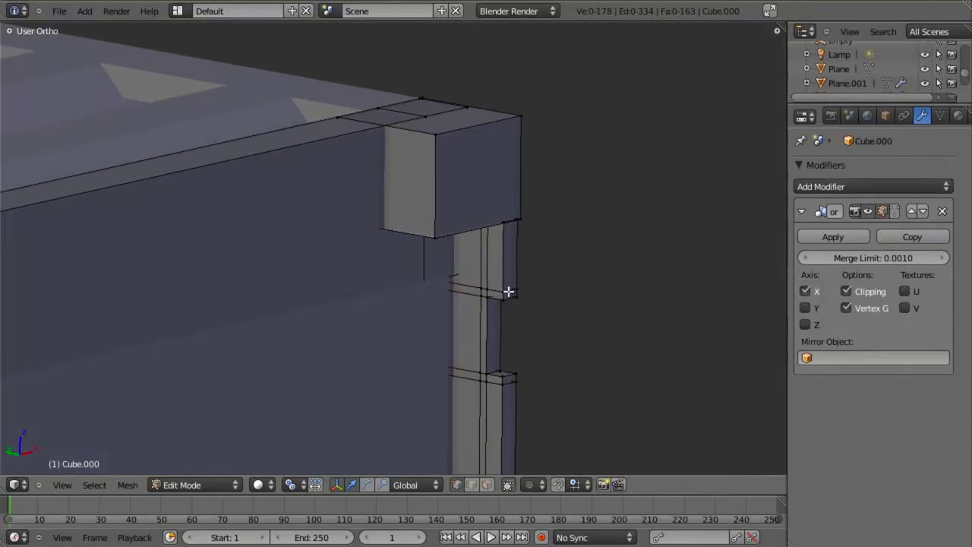
Step: Enable face selection and hide all objects except the container frame, staying in edit mode with solid shading
key("ctrl+Tab")
left_click(508, 321)
right_click(495, 263)
key("z")
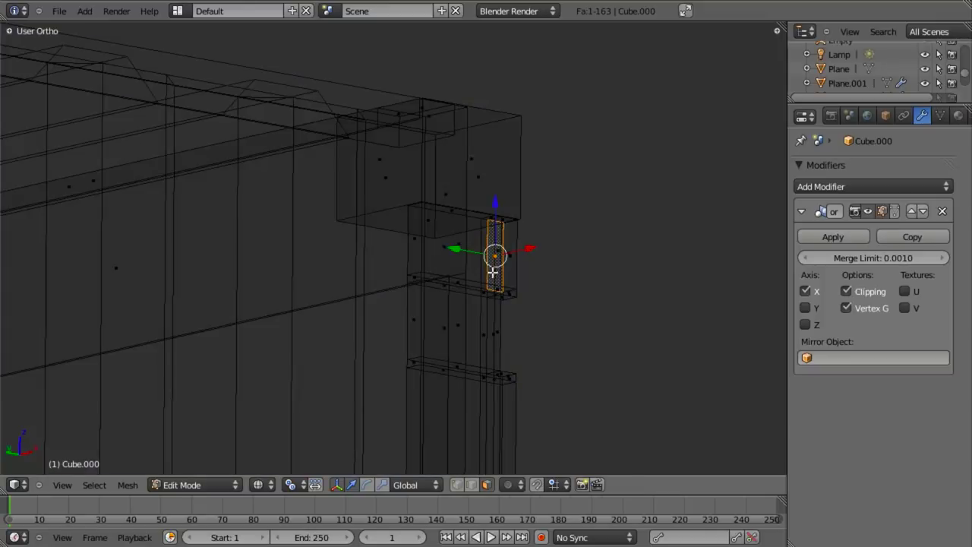
key("Tab")
key("z")
key("Tab")
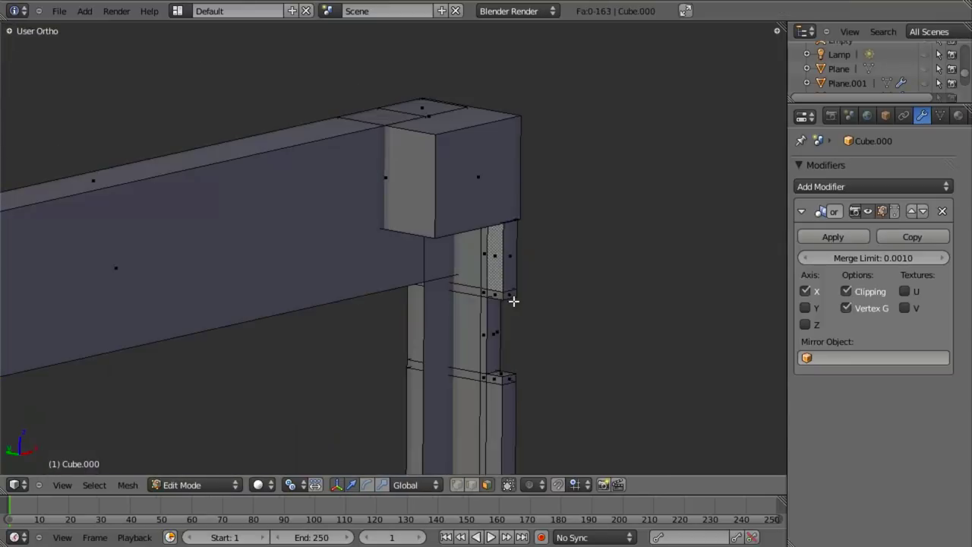
key("l")
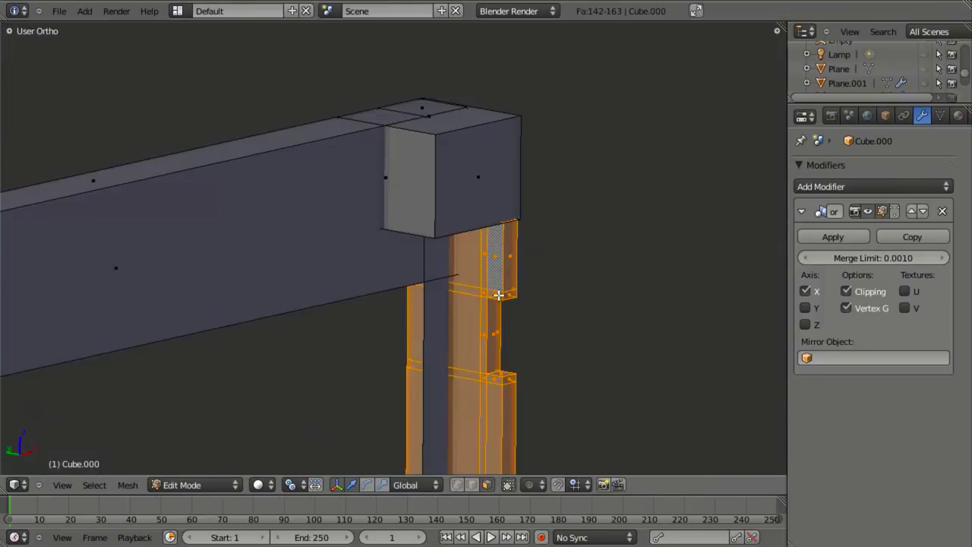
scroll(510, 307, "down", 3)
key("shift+h")
scroll(499, 321, "up", 7)
key("a")
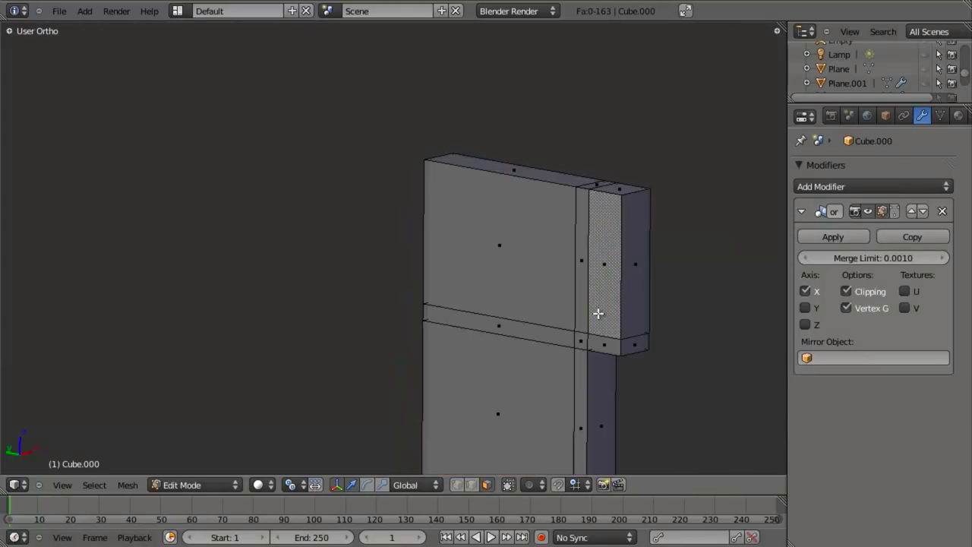
right_click(607, 232)
right_click(620, 189, "shift")
right_click(582, 182, "shift")
right_click(584, 227, "shift")
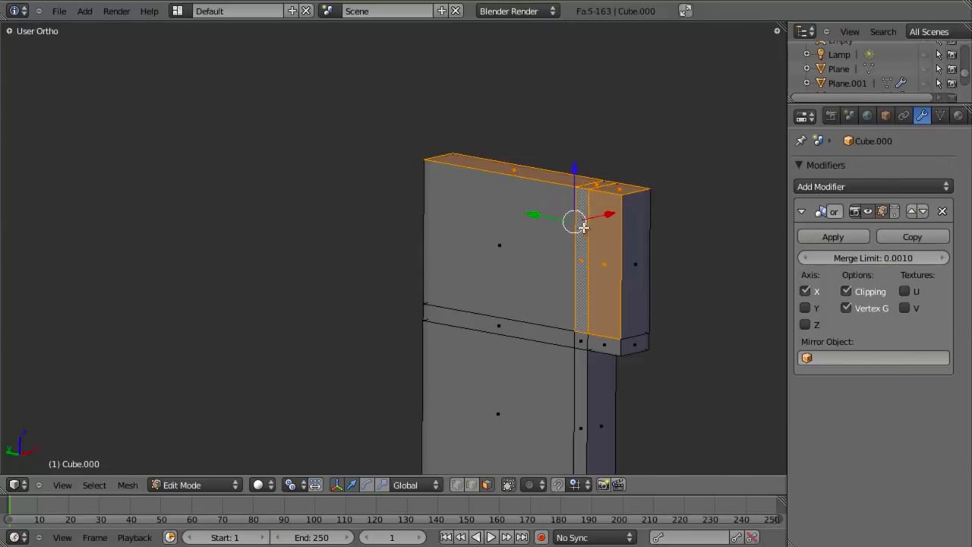
right_click(562, 289, "shift")
right_click(551, 331, "shift")
right_click(557, 343, "shift")
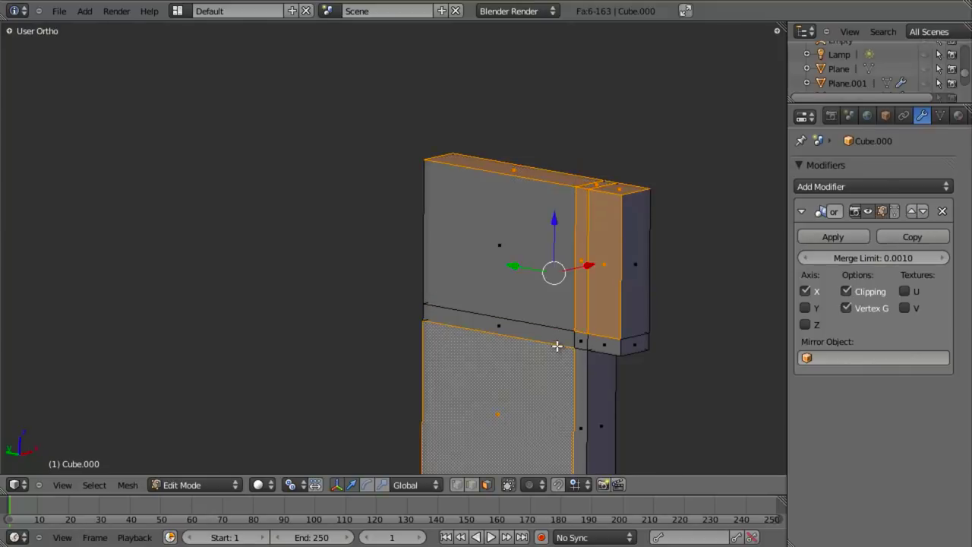
right_click(554, 339, "shift")
key("alt+h")
middle_click_drag(555, 340, 676, 304)
scroll(476, 269, "down", 7)
middle_click_drag(432, 256, 585, 490)
key("a")
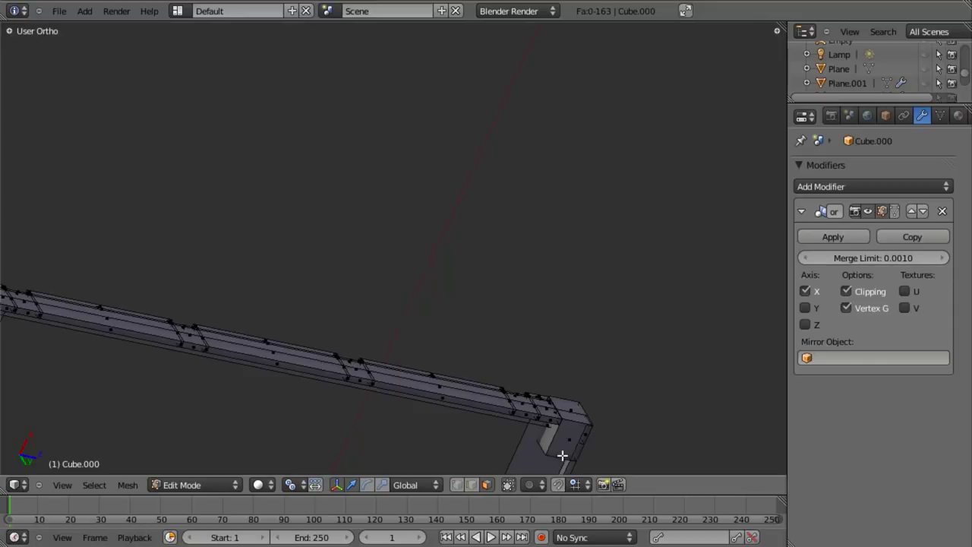
middle_click_drag(589, 445, 614, 257, "shift")
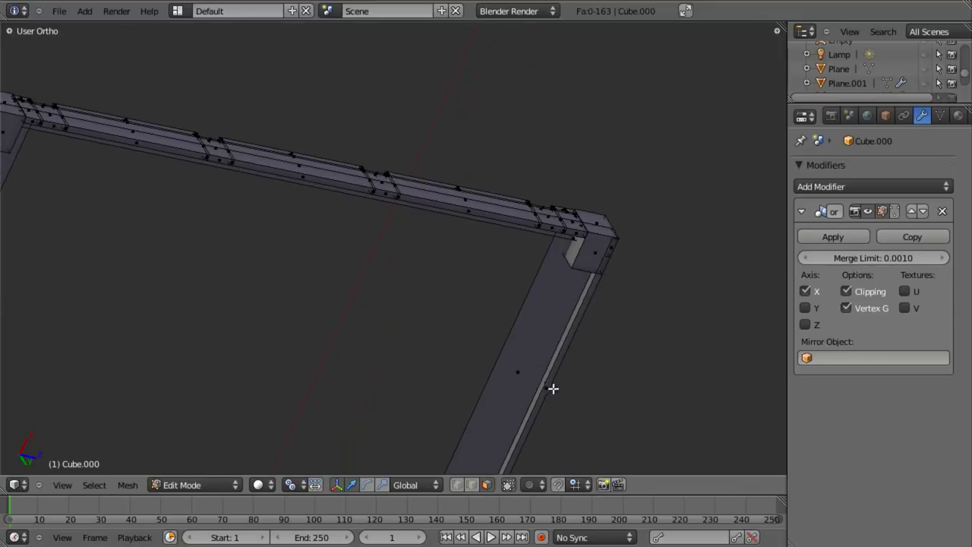
key("l")
scroll(471, 335, "down", 7)
middle_click_drag(350, 273, 300, 381)
scroll(377, 336, "up", 7)
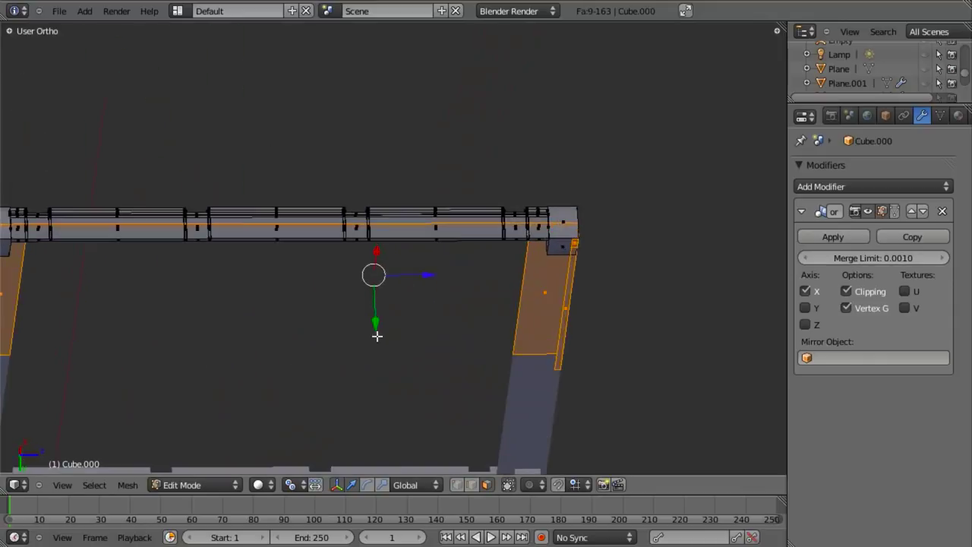
key("a")
Step: Isolate the notched corner post by selecting its linked faces and hiding the rest of the frame, with nothing left selected
middle_click_drag(393, 229, 464, 164)
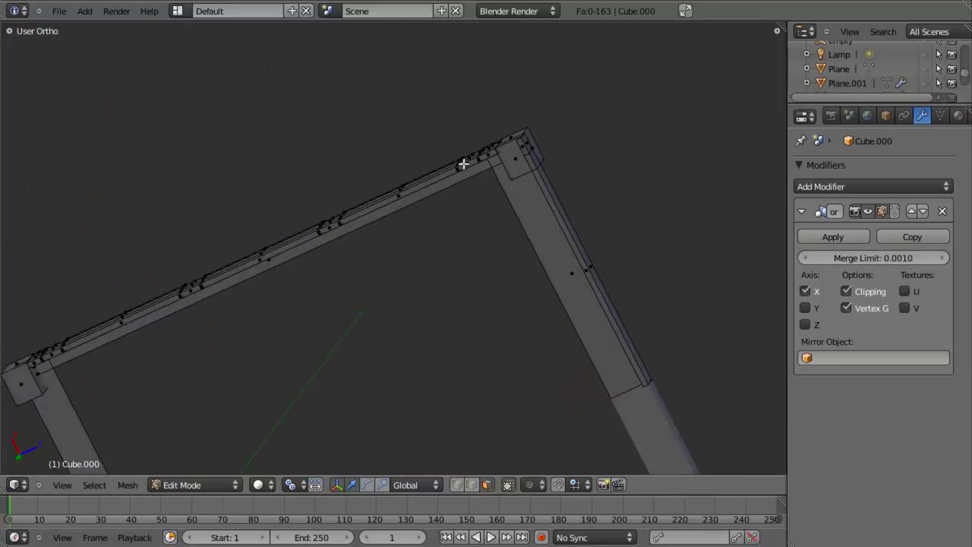
key("l")
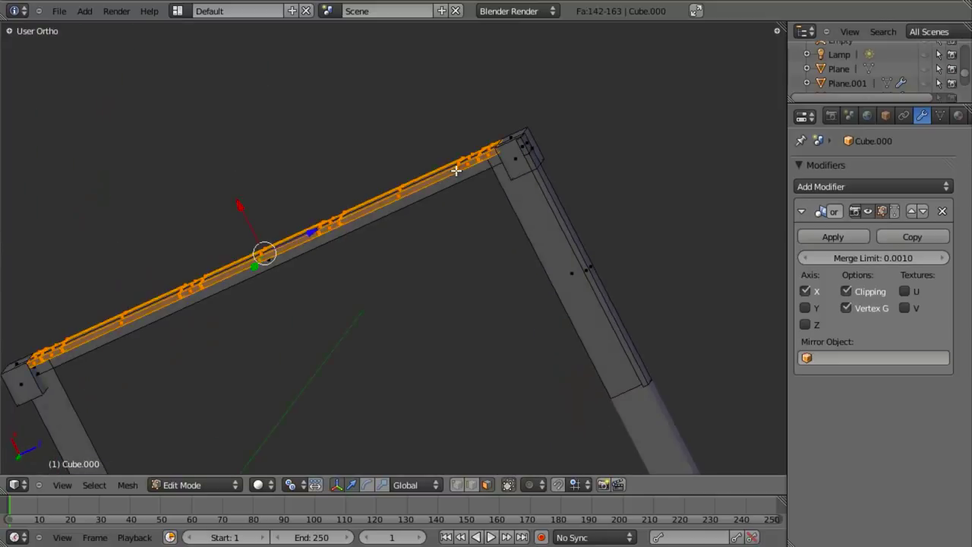
key("shift+h")
middle_click_drag(514, 322, 449, 286)
scroll(481, 324, "up", 5)
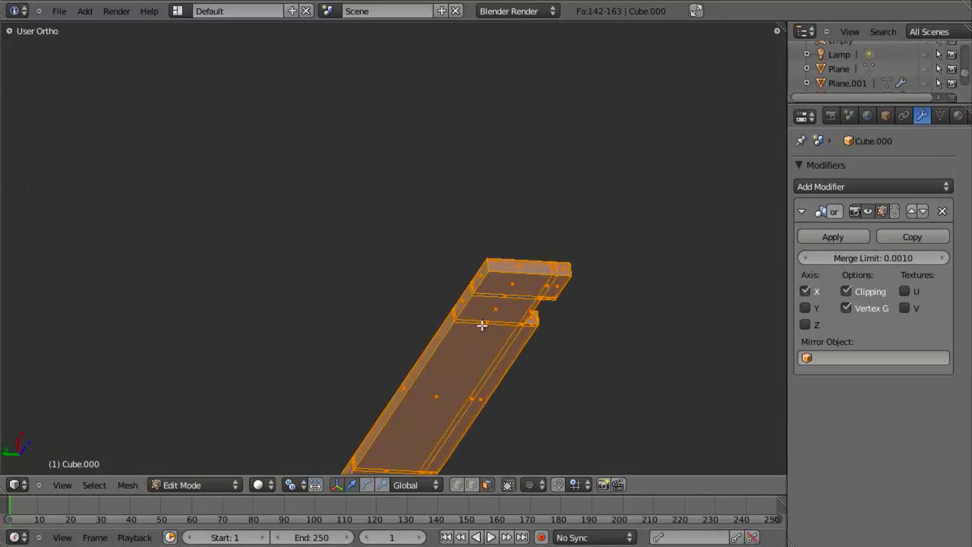
middle_click_drag(482, 323, 498, 409)
scroll(477, 377, "up", 4)
key("a")
Step: Delete the flat faces on the corner post's inward-facing side along its full height, except the small ones bordering the hinge openings
right_click(464, 345)
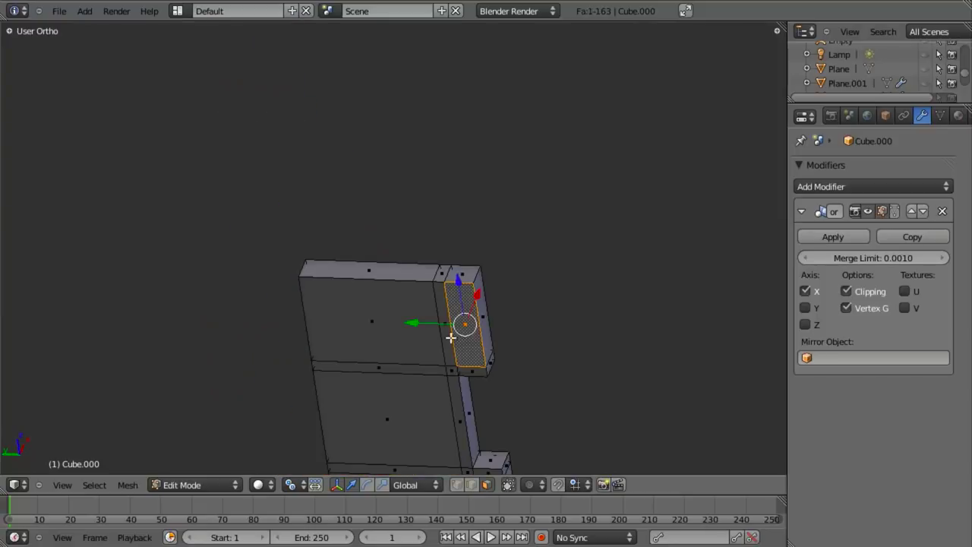
right_click(446, 334, "shift")
right_click(414, 328, "shift")
right_click(382, 371, "shift")
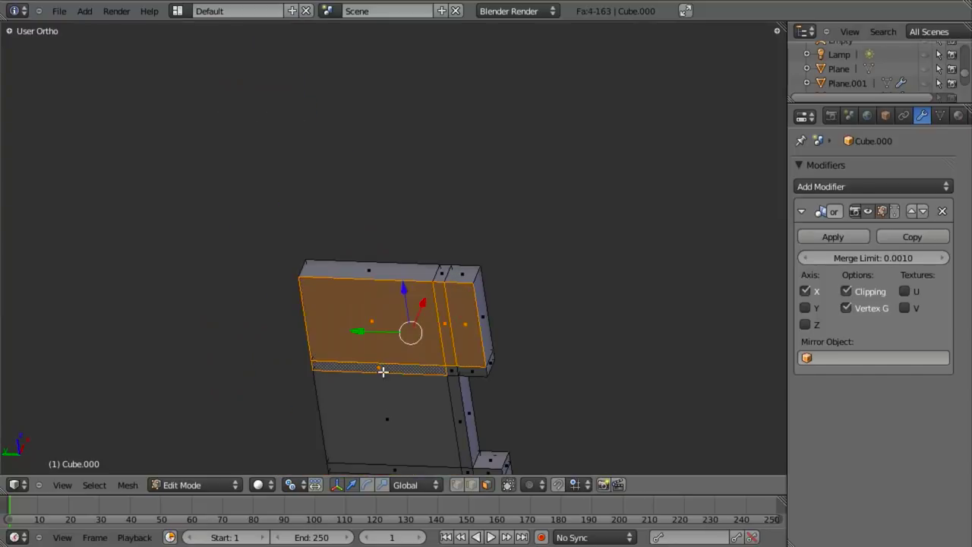
right_click(388, 396, "shift")
scroll(396, 411, "down", 2)
middle_click_drag(411, 413, 397, 296, "shift")
right_click(405, 310, "shift")
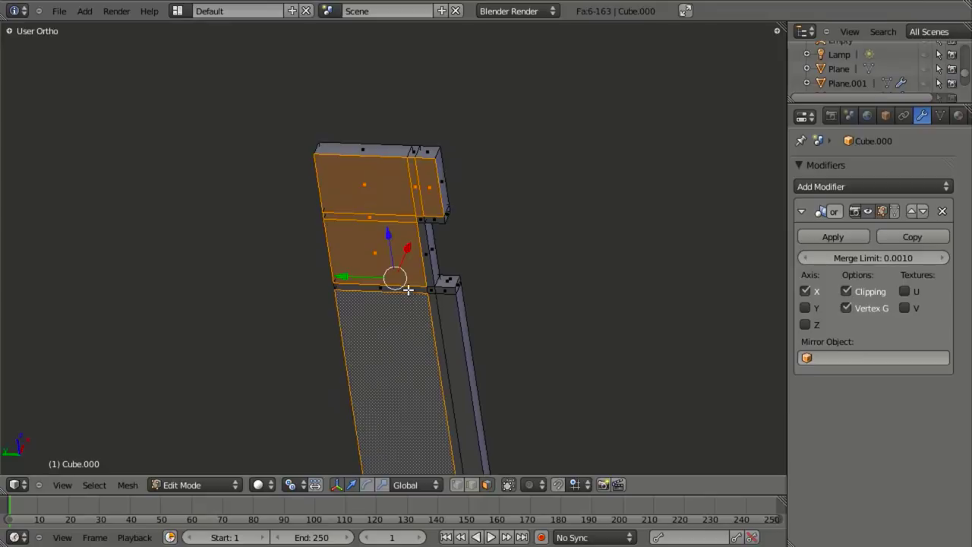
right_click(411, 298, "shift")
right_click(434, 316, "shift")
right_click(454, 317, "shift")
scroll(452, 354, "down", 2)
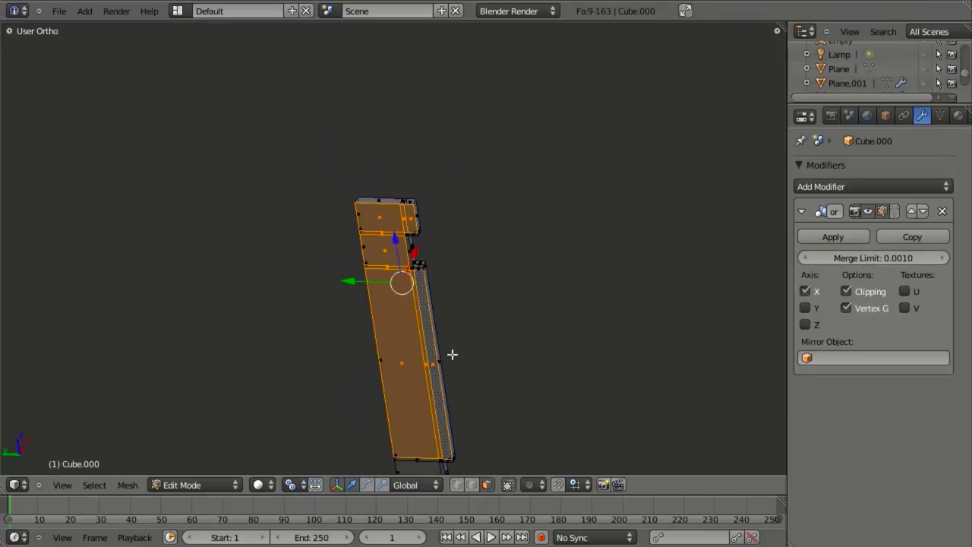
middle_click_drag(423, 434, 394, 157, "shift")
scroll(406, 200, "up", 6)
right_click(409, 44, "shift")
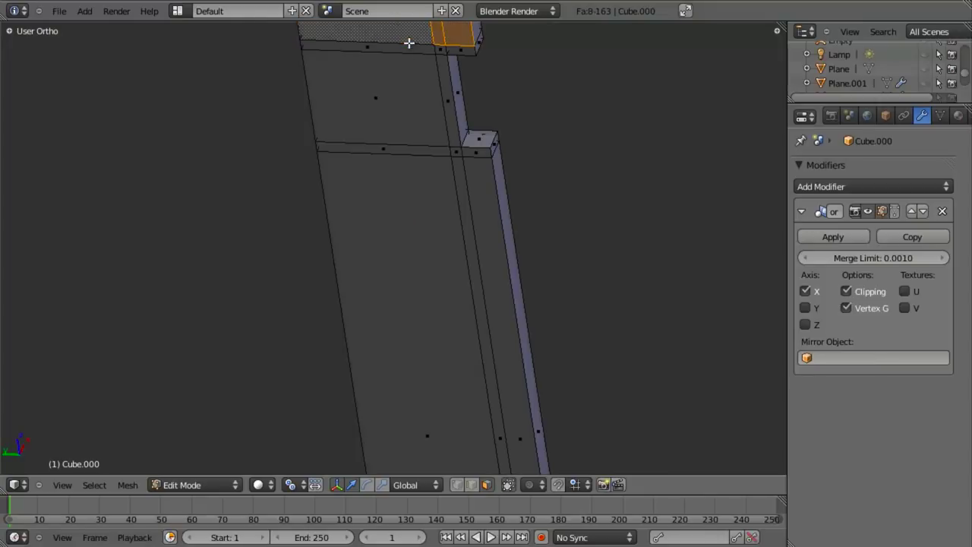
right_click(411, 53, "shift")
right_click(410, 48, "shift")
right_click(409, 42, "shift")
right_click(420, 180, "shift")
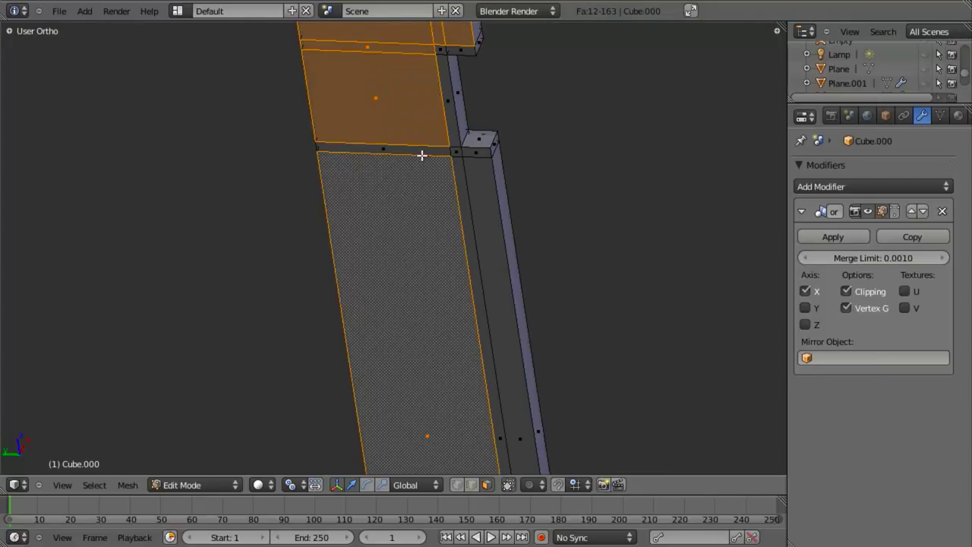
right_click(422, 149, "shift")
right_click(471, 211, "shift")
right_click(484, 214, "shift")
scroll(482, 236, "down", 2)
middle_click_drag(467, 344, 429, 143, "shift")
right_click(438, 400, "shift")
right_click(440, 377, "shift")
middle_click_drag(446, 418, 413, 219, "shift")
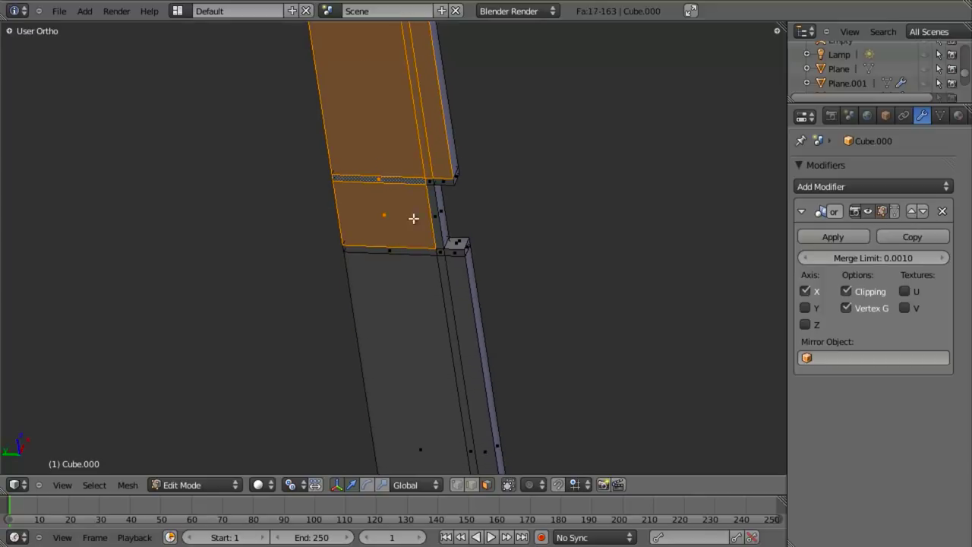
right_click(416, 255, "shift")
right_click(418, 257, "shift")
right_click(444, 271, "shift")
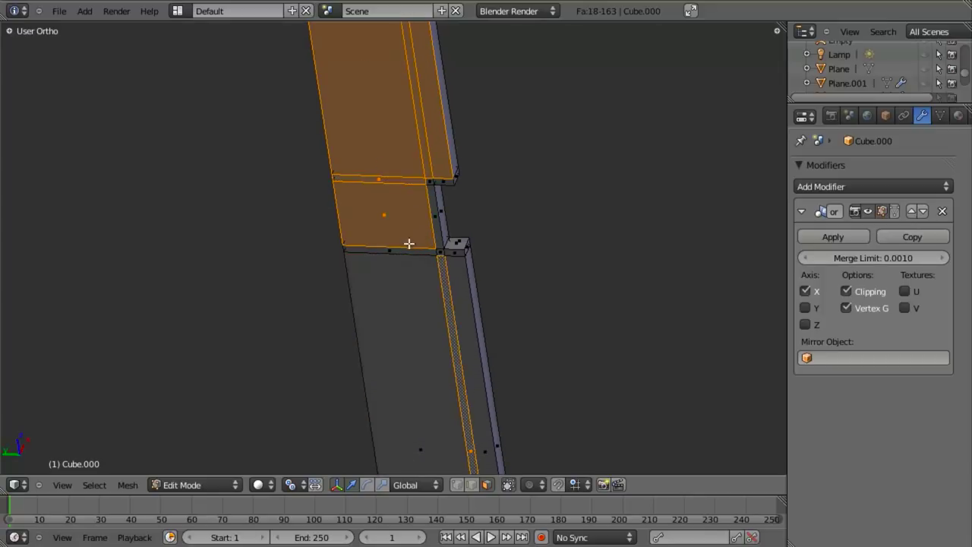
right_click(408, 247, "shift")
right_click(408, 259, "shift")
right_click(411, 233, "shift")
right_click(465, 281, "shift")
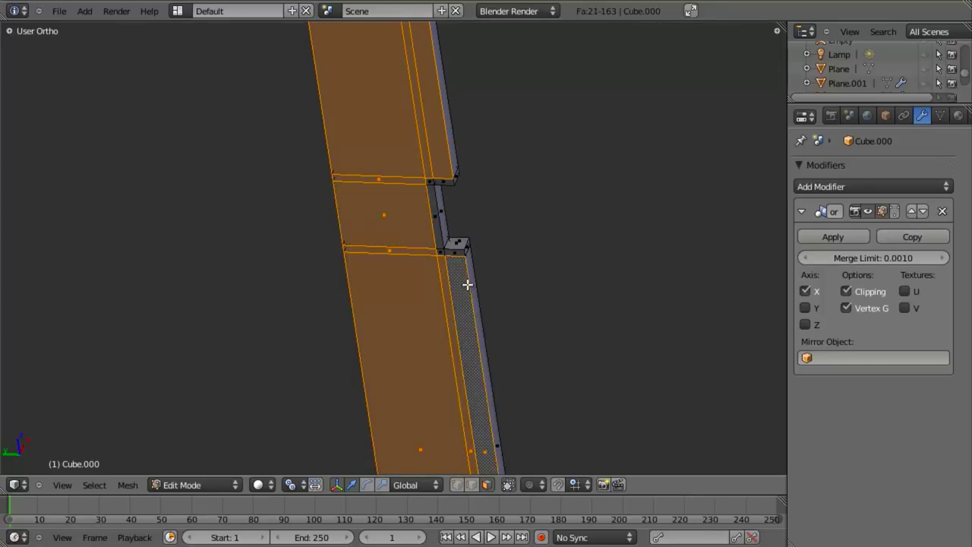
scroll(462, 334, "down", 3)
middle_click_drag(462, 354, 401, 217, "shift")
scroll(401, 219, "up", 5)
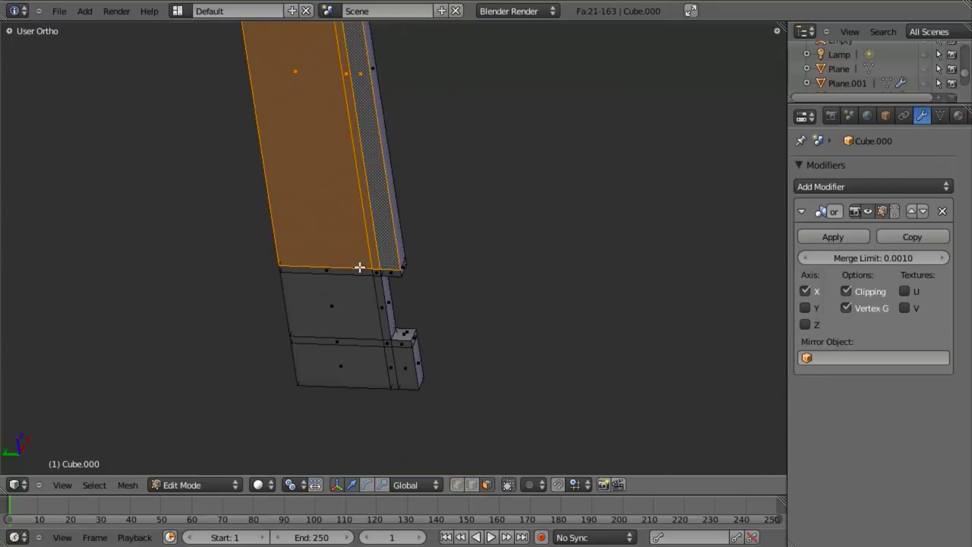
right_click(359, 267, "shift")
right_click(356, 279, "shift")
left_click_drag(350, 370, 351, 370)
left_click(398, 354, "shift")
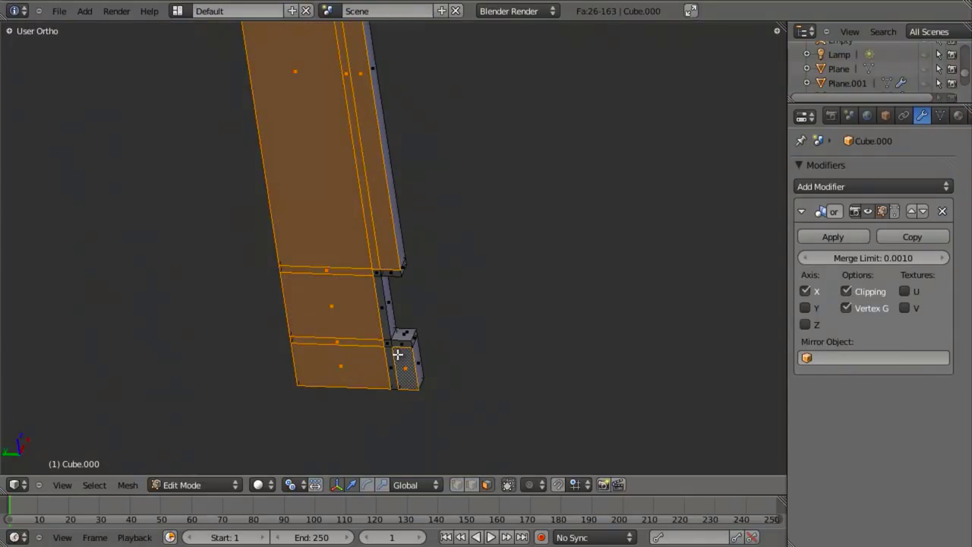
key("x")
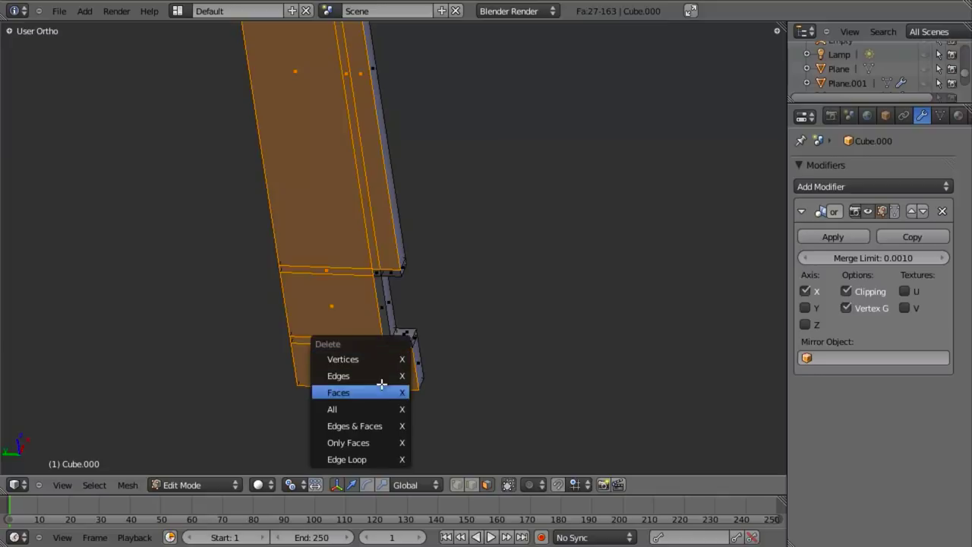
left_click(381, 386)
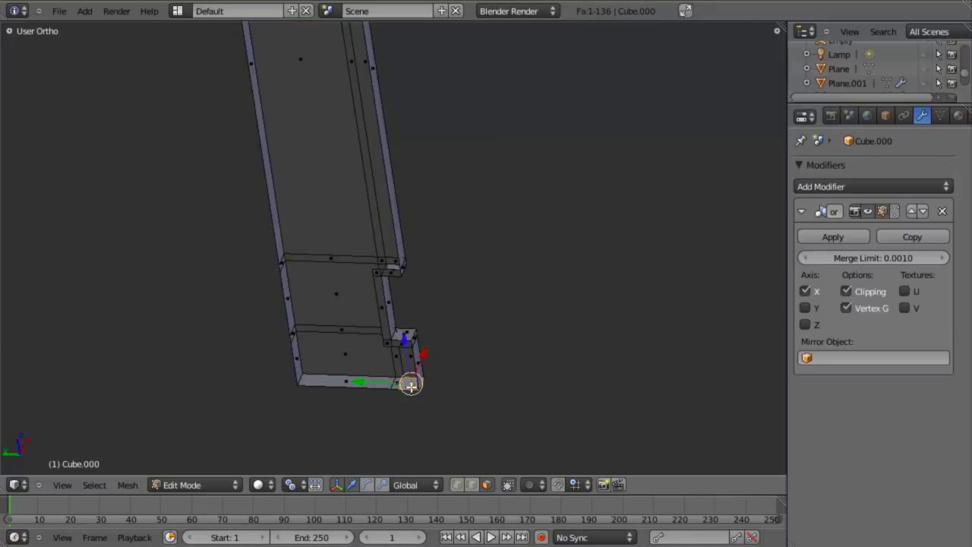
Step: Delete the corner post's top and bottom cap faces and the strip of narrow faces along its rear side
scroll(411, 386, "down", 8)
middle_click_drag(395, 132, 411, 377, "shift")
middle_click_drag(391, 232, 402, 324, "shift")
scroll(339, 258, "up", 8)
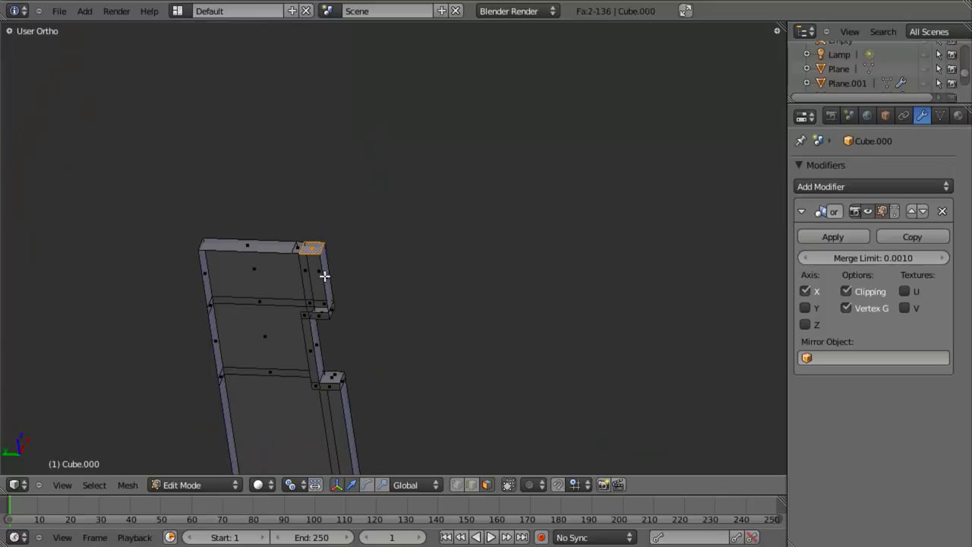
key("x")
left_click(322, 276)
right_click(293, 245, "alt")
middle_click_drag(292, 246, 446, 319)
key("x")
left_click(418, 229)
Step: Select the five small inward-facing faces bordering the topmost hinge opening of the corner post
scroll(419, 230, "up", 3)
scroll(447, 319, "up", 5)
middle_click_drag(410, 226, 415, 433, "shift")
scroll(415, 380, "up", 4)
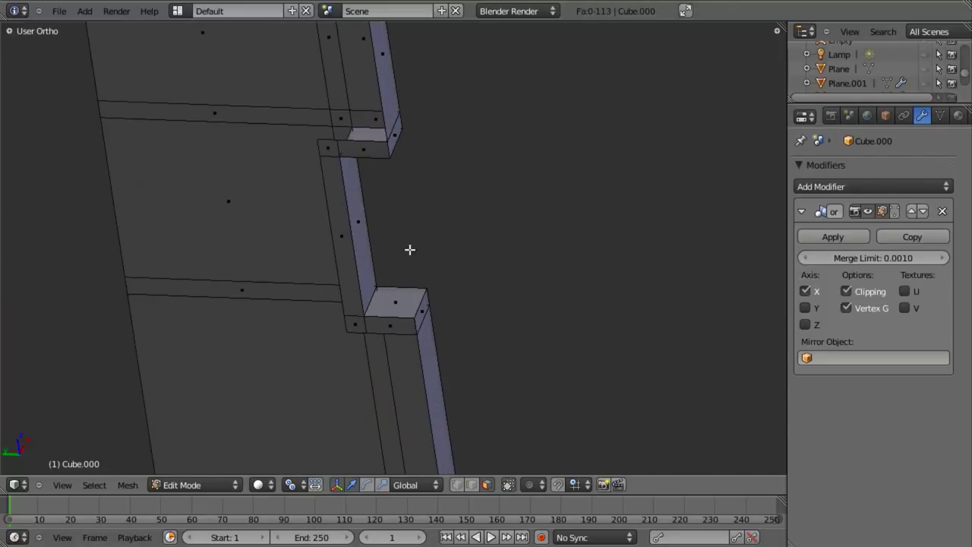
middle_click_drag(410, 250, 440, 341, "shift")
scroll(439, 341, "up", 2)
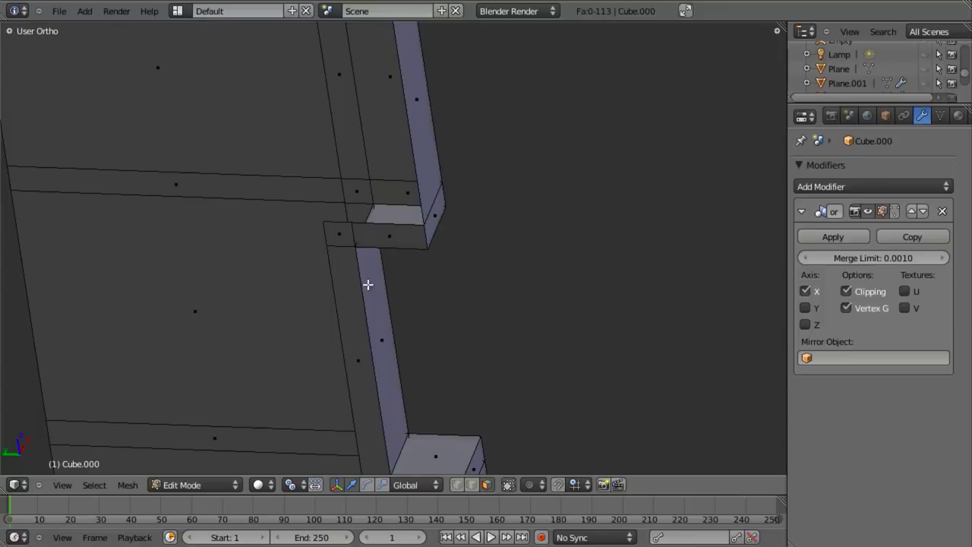
right_click(356, 235, "alt")
right_click(357, 235)
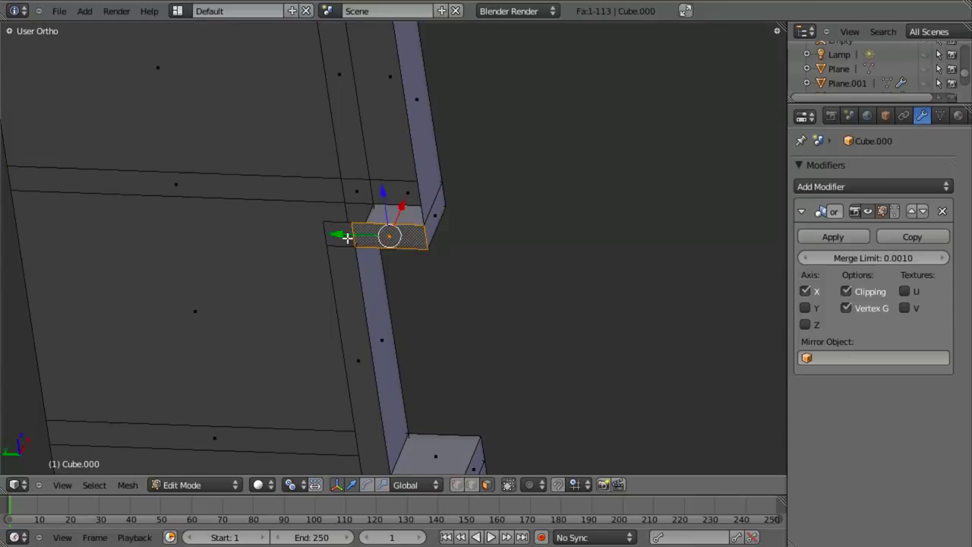
right_click(346, 237, "shift")
right_click(357, 311, "shift")
scroll(372, 328, "down", 5)
middle_click_drag(402, 355, 393, 297, "shift")
scroll(390, 307, "up", 2)
right_click(374, 308, "shift")
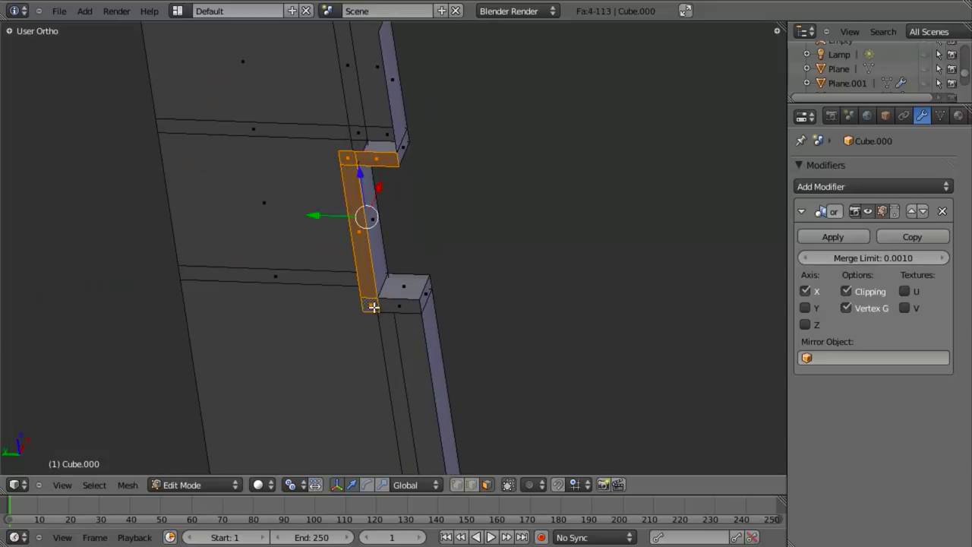
right_click(402, 310, "shift")
Step: Add the five small inward-facing faces around the second hinge opening from the top to the selection
scroll(414, 329, "down", 5)
middle_click_drag(424, 332, 395, 177, "shift")
scroll(406, 258, "up", 2)
middle_click_drag(408, 271, 413, 113, "shift")
scroll(432, 175, "up", 1)
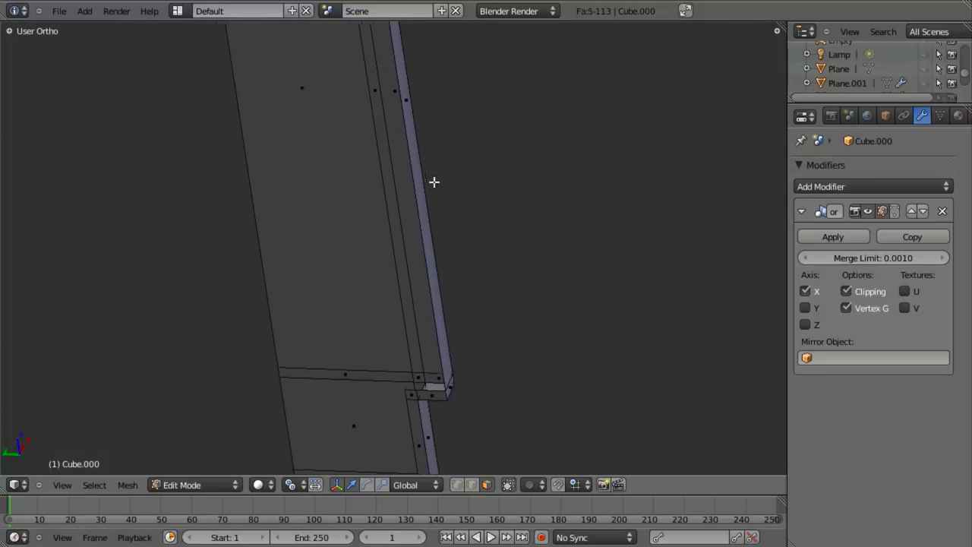
middle_click_drag(438, 356, 432, 204, "shift")
scroll(435, 222, "up", 3)
right_click(445, 240, "shift")
right_click(416, 235, "shift")
right_click(419, 270, "shift")
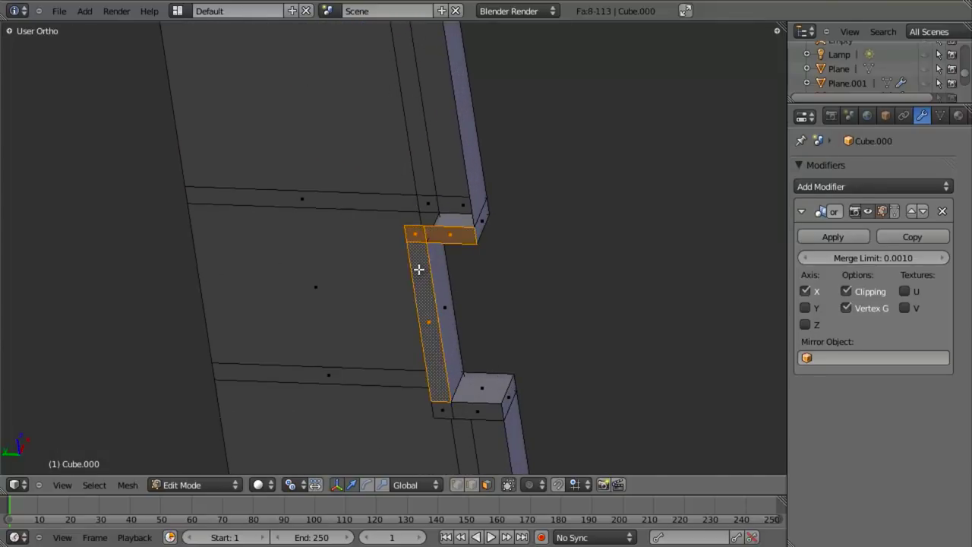
right_click(480, 414, "ctrl")
right_click(445, 411, "shift")
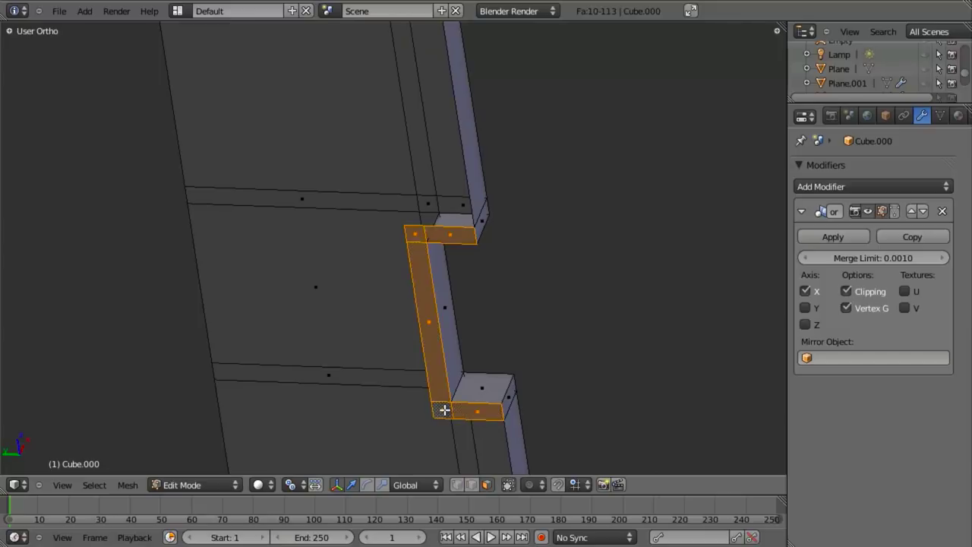
Step: Extend the selection with the five matching border faces around the third hinge opening
scroll(442, 380, "down", 5)
middle_click_drag(433, 317, 373, 145, "shift")
middle_click_drag(438, 348, 421, 200, "shift")
middle_click_drag(427, 399, 411, 264, "shift")
scroll(411, 264, "up", 3)
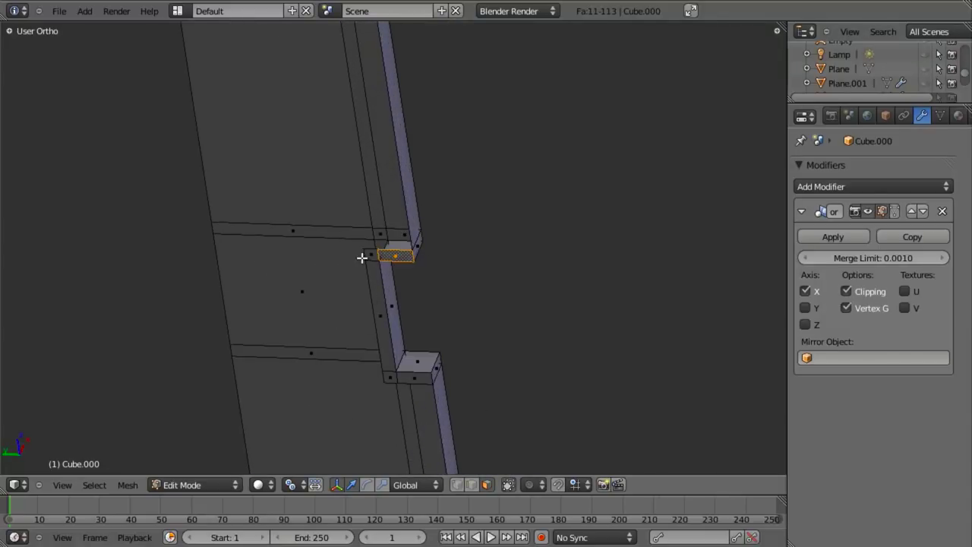
right_click(376, 283, "shift")
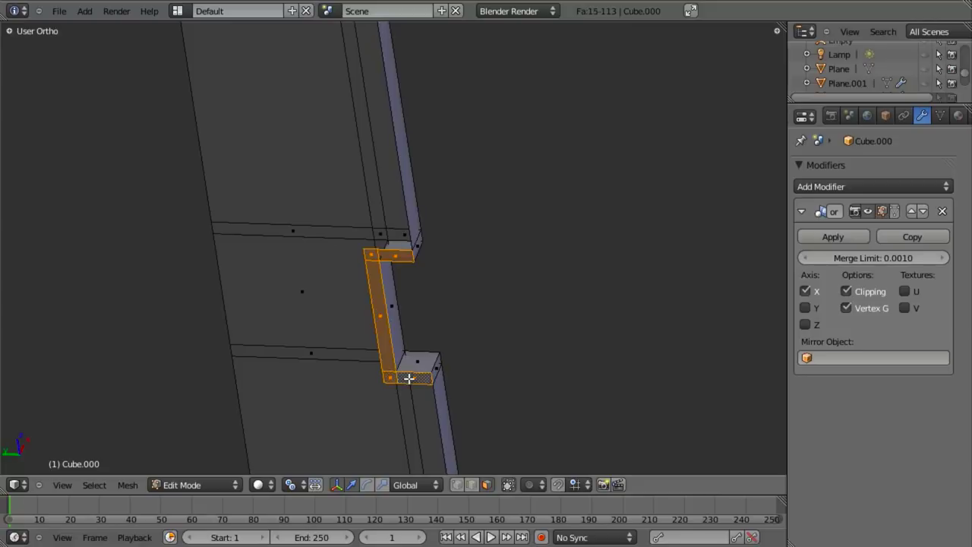
Step: Include the lowest hinge opening's five border faces and separate all the selected faces from the frame into their own object
scroll(410, 380, "down", 4)
middle_click_drag(428, 404, 388, 158, "shift")
middle_click_drag(446, 417, 429, 211, "shift")
scroll(418, 201, "up", 3)
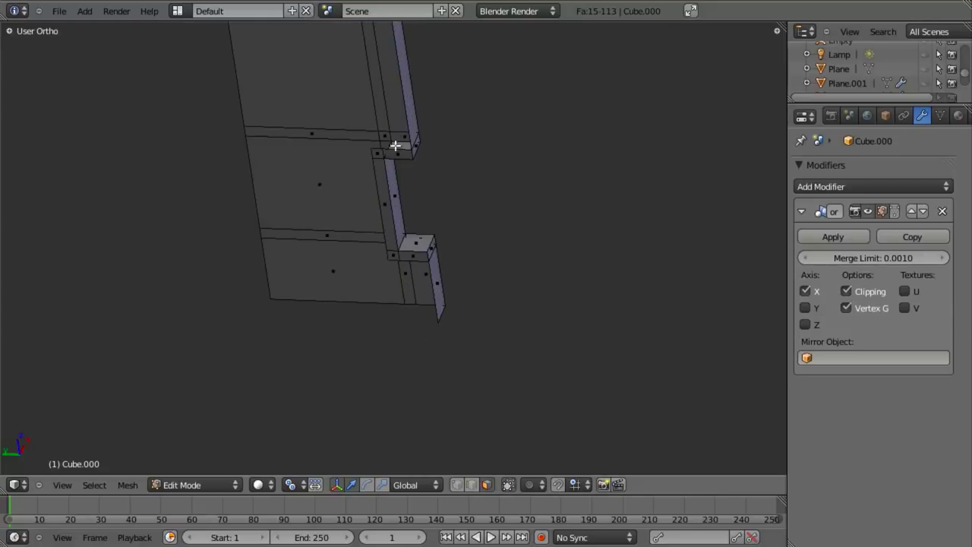
right_click(378, 155, "ctrl")
right_click(383, 184, "ctrl")
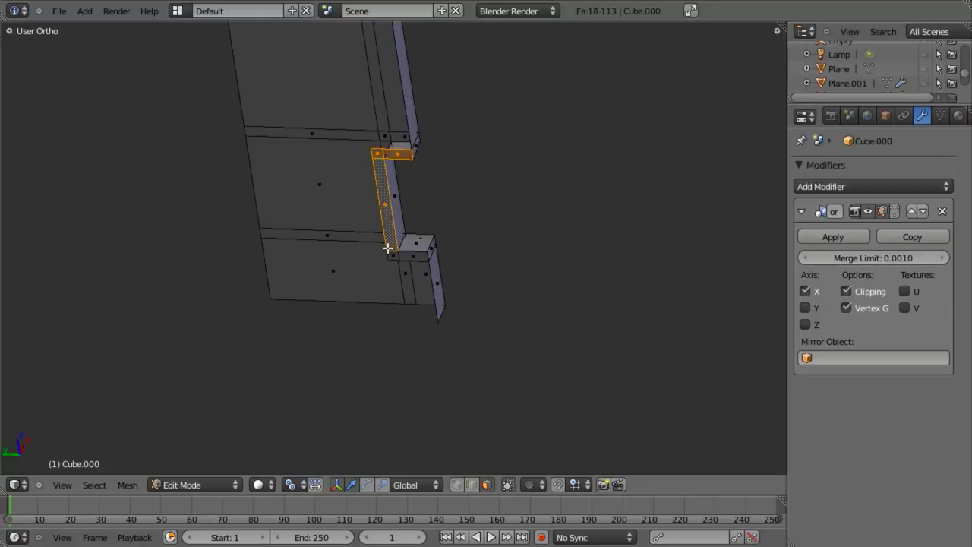
middle_click_drag(417, 259, 494, 285)
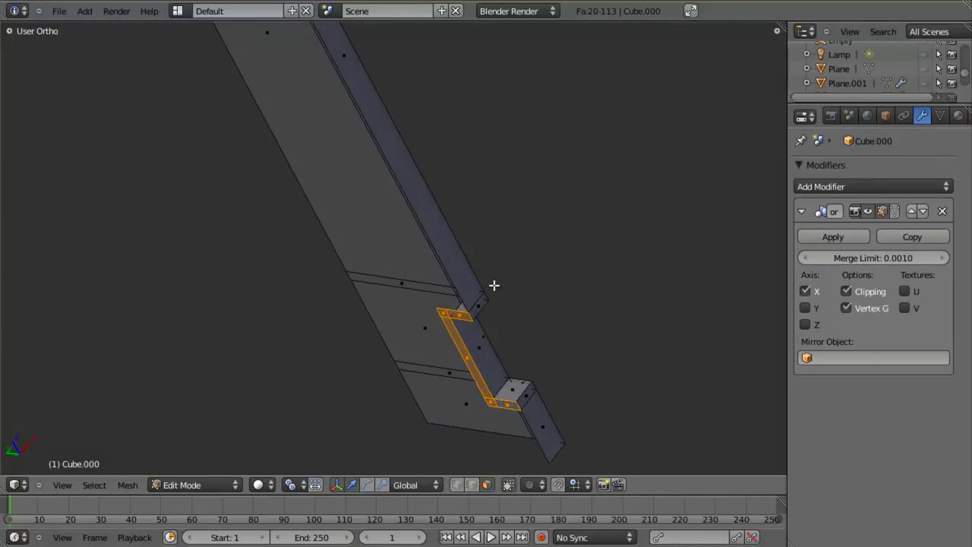
key("p")
left_click(494, 285)
key("Tab")
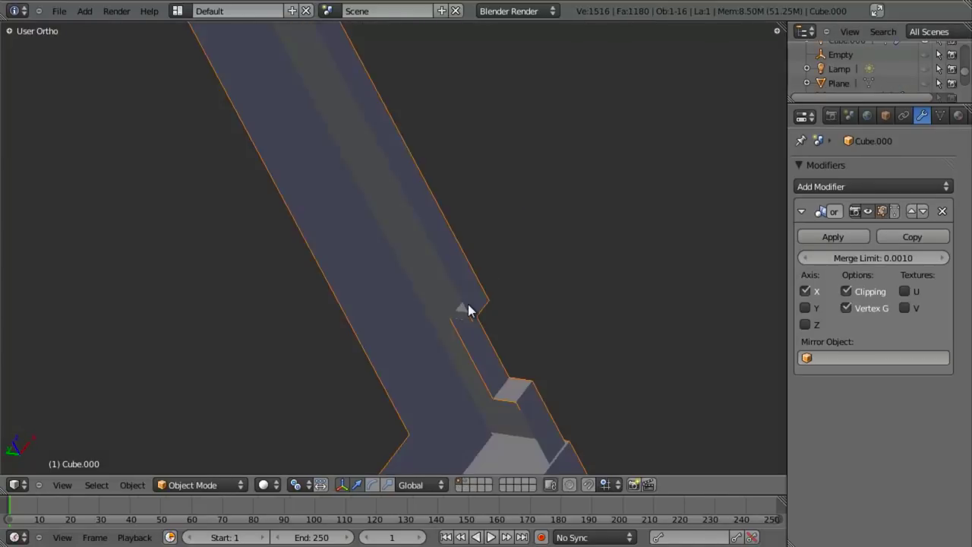
Step: Separate the corner post's linked faces into their own object, select it in object mode and hide everything else
key("Tab")
right_click(471, 304)
key("KP_Decimal")
key("a")
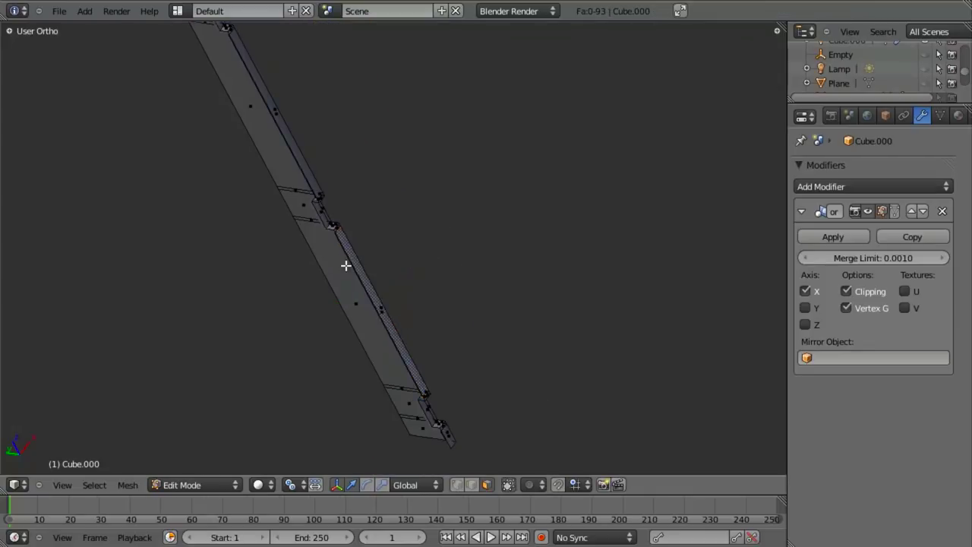
key("l")
scroll(346, 257, "down", 3)
key("p")
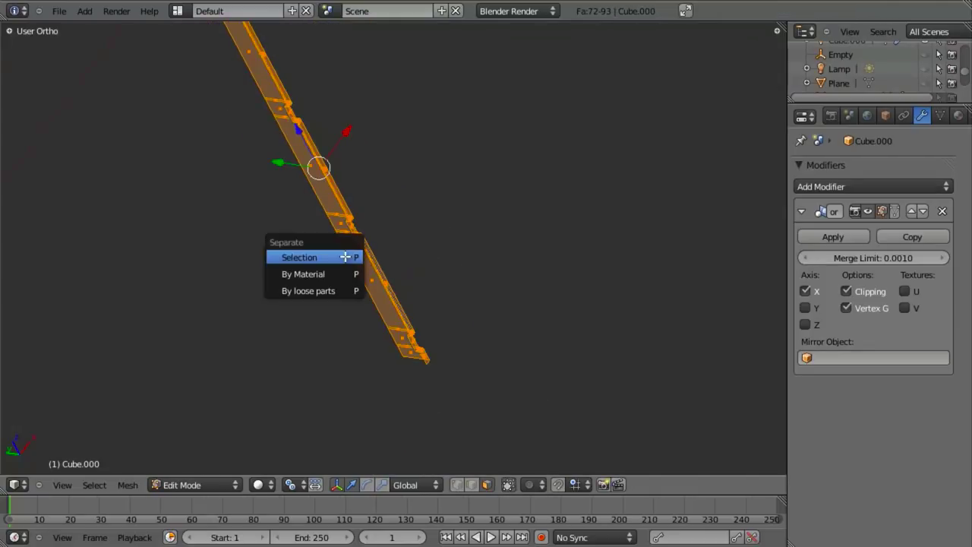
left_click(346, 257)
key("Tab")
right_click(331, 190)
key("shift+h")
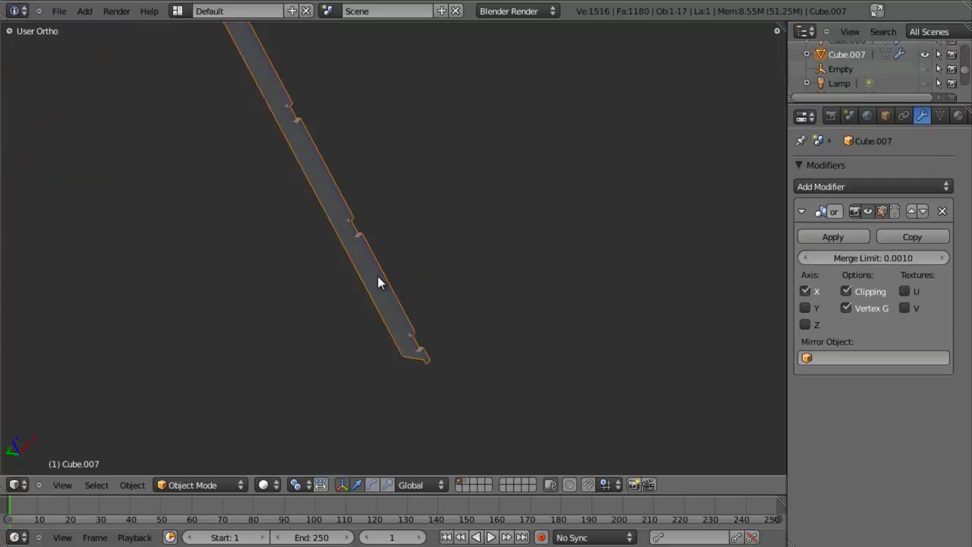
Step: Add a Solidify modifier to the corner post with Even Thickness and High Quality Normals enabled
middle_click_drag(378, 276, 392, 400)
scroll(392, 400, "up", 2)
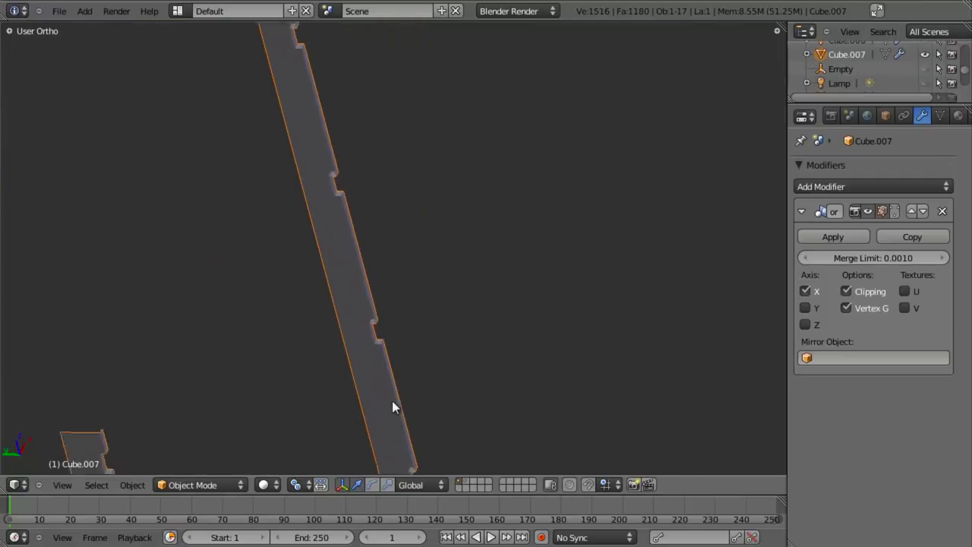
left_click(835, 186)
left_click(680, 385)
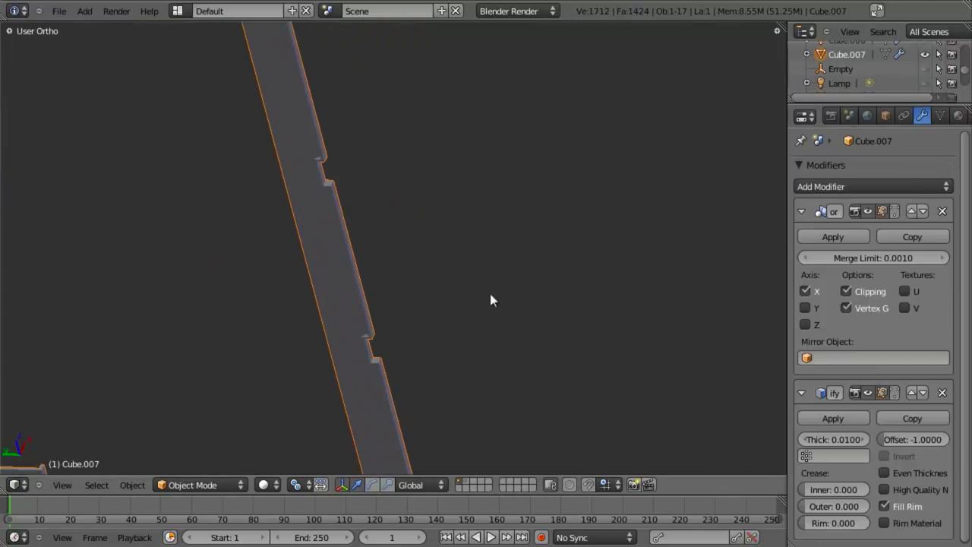
scroll(410, 220, "up", 5)
middle_click_drag(397, 203, 507, 325, "shift")
scroll(508, 325, "up", 4)
scroll(508, 325, "up", 3)
middle_click_drag(463, 241, 507, 365, "shift")
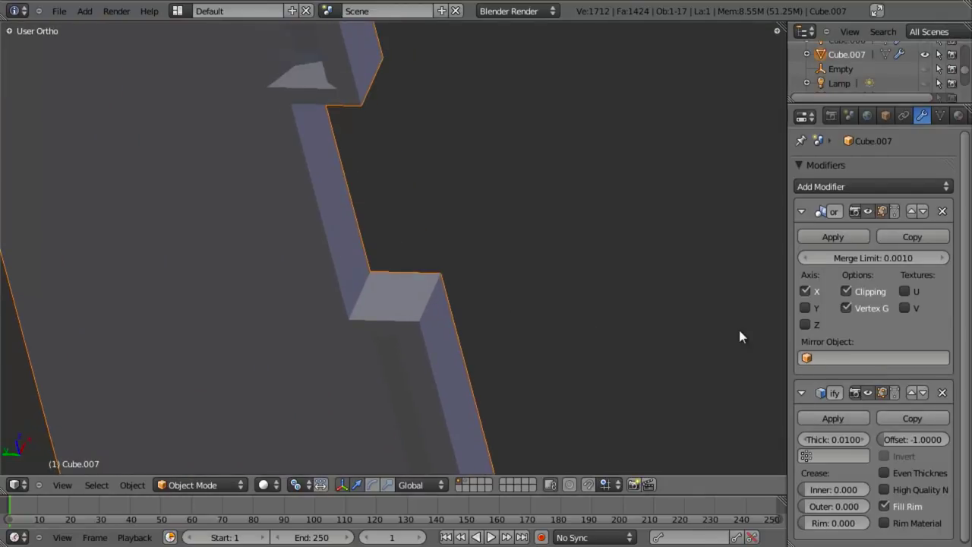
left_click(932, 470)
left_click(920, 488)
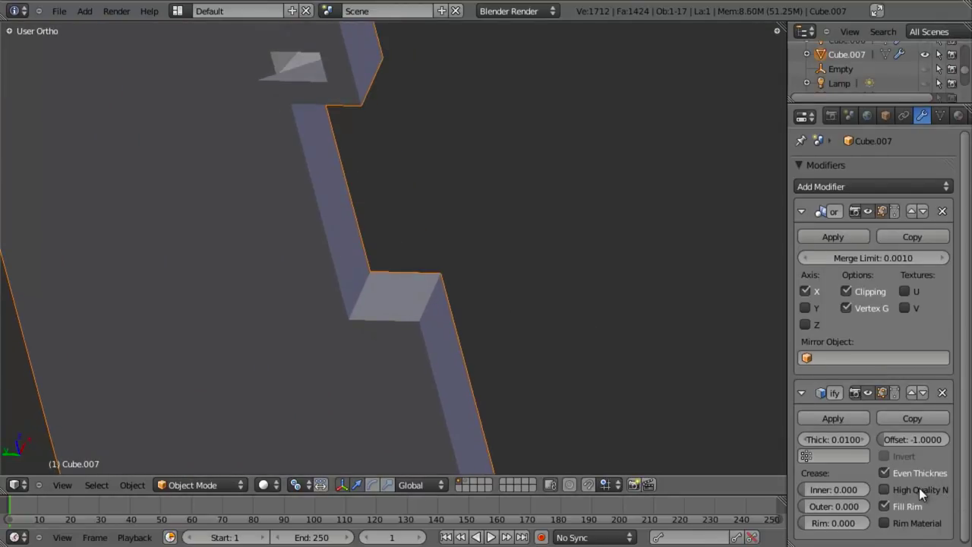
Step: Enable Solidify's edit-cage display in edit mode and check the thickened faces around a hinge opening in solid shading
mouse_move(547, 289)
middle_mouse_down()
mouse_move(441, 239)
mouse_move(395, 248)
mouse_move(282, 136)
mouse_move(516, 259)
middle_mouse_up()
key("z")
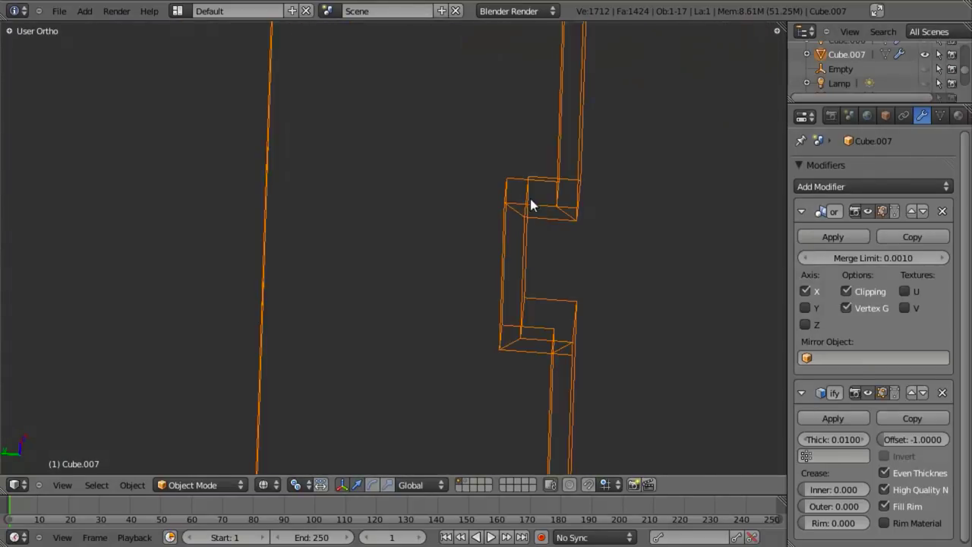
key("Tab")
left_click(893, 393)
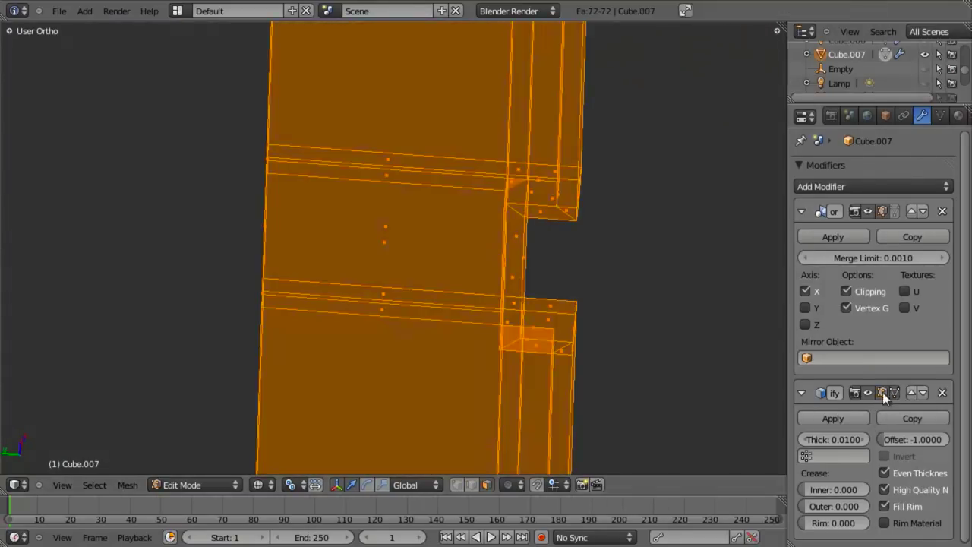
key("z")
right_click(529, 217)
mouse_move(551, 239)
middle_mouse_down()
mouse_move(530, 248)
mouse_move(481, 159)
mouse_move(412, 278)
mouse_move(478, 218)
mouse_move(527, 221)
mouse_move(527, 281)
mouse_move(591, 263)
mouse_move(517, 265)
middle_mouse_up()
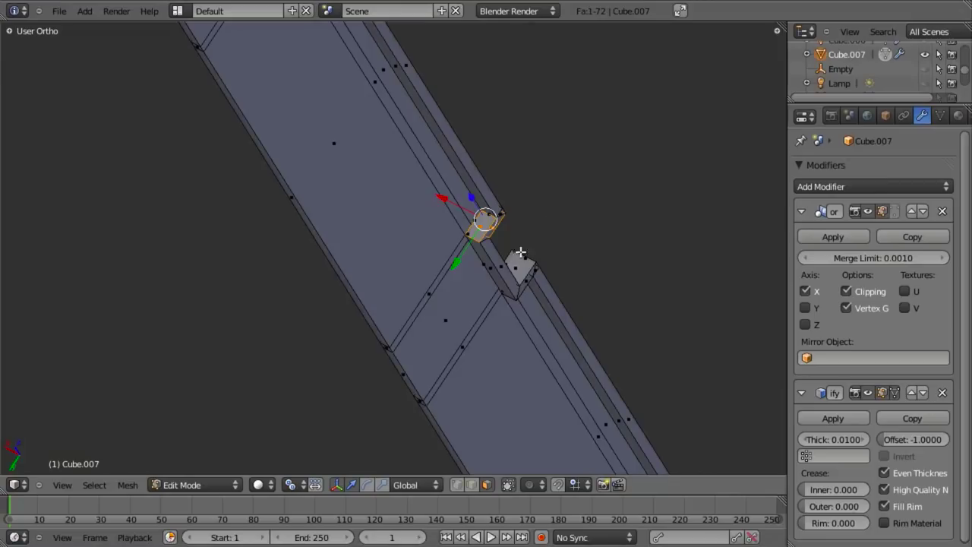
mouse_move(486, 251)
middle_mouse_down()
mouse_move(479, 289)
mouse_move(475, 206)
mouse_move(436, 284)
mouse_move(436, 367)
mouse_move(530, 354)
middle_mouse_up()
Step: Examine the thickened corner post in object mode, comparing its notched edges in wireframe and solid shading
key("Tab")
scroll(486, 266, "down", 4)
scroll(478, 289, "down", 8)
scroll(547, 356, "up", 2)
key("z")
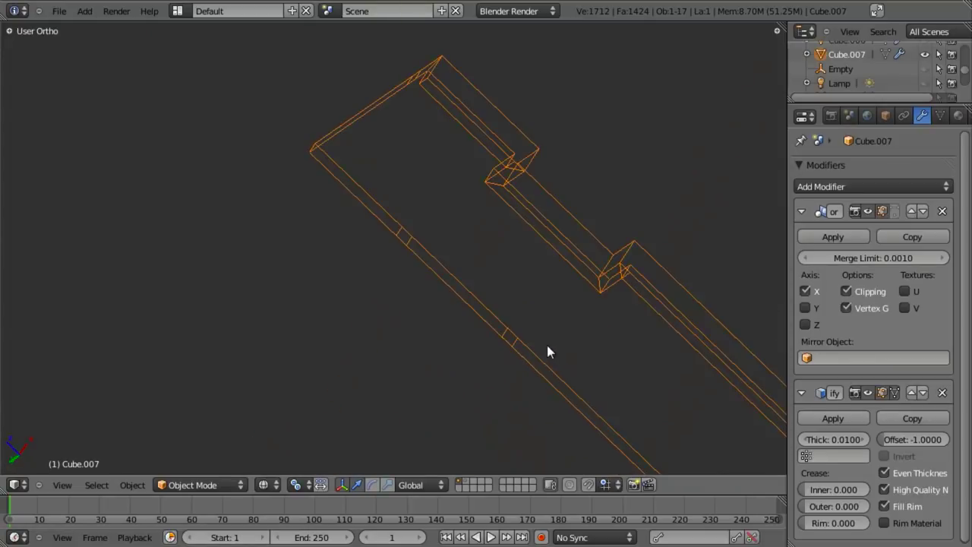
key("z")
scroll(547, 346, "down", 9)
mouse_move(527, 292)
middle_mouse_down()
mouse_move(508, 298)
mouse_move(559, 287)
middle_mouse_up()
middle_click_drag(569, 333, 445, 312, "shift")
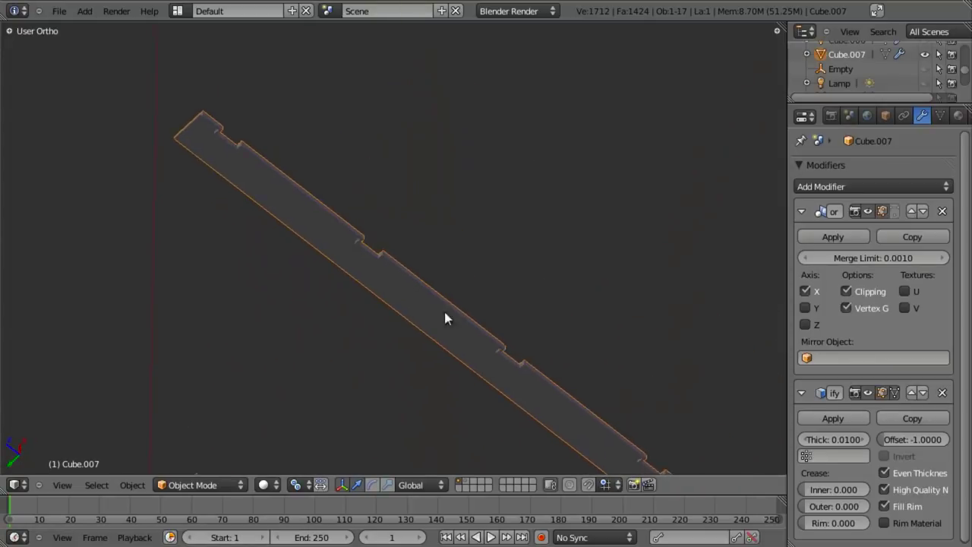
scroll(447, 313, "up", 4)
scroll(486, 300, "down", 7)
middle_click_drag(497, 272, 480, 283)
Step: Unhide all objects and select only the corner post at the container's door end
key("alt+h")
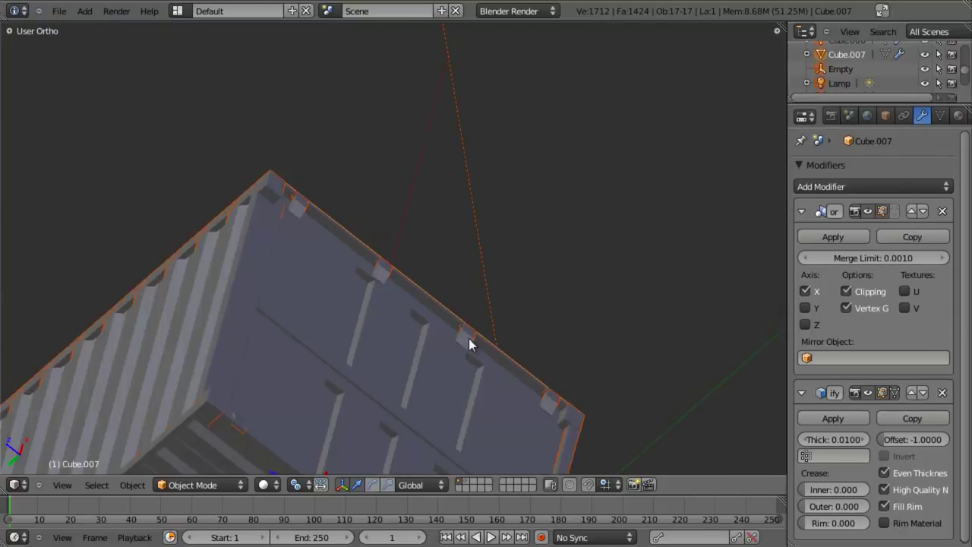
right_click(469, 338)
middle_click_drag(452, 329, 469, 282, "shift")
scroll(469, 282, "up", 4)
scroll(506, 382, "up", 5)
middle_click_drag(485, 237, 538, 265, "shift")
Step: Compare the corner posts and hinges with the reference photo, then examine the doors in front view with everything deselected
key("alt+Tab")
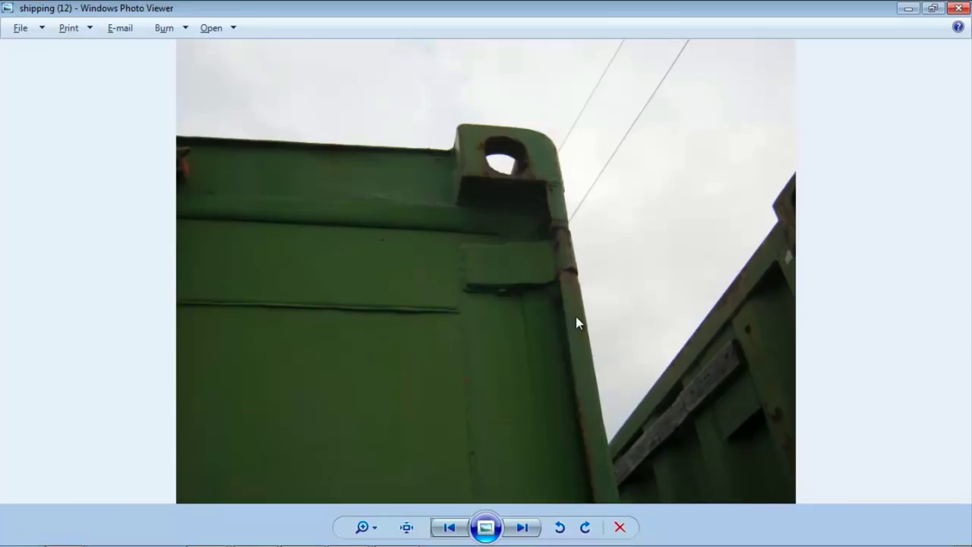
key("alt+Tab")
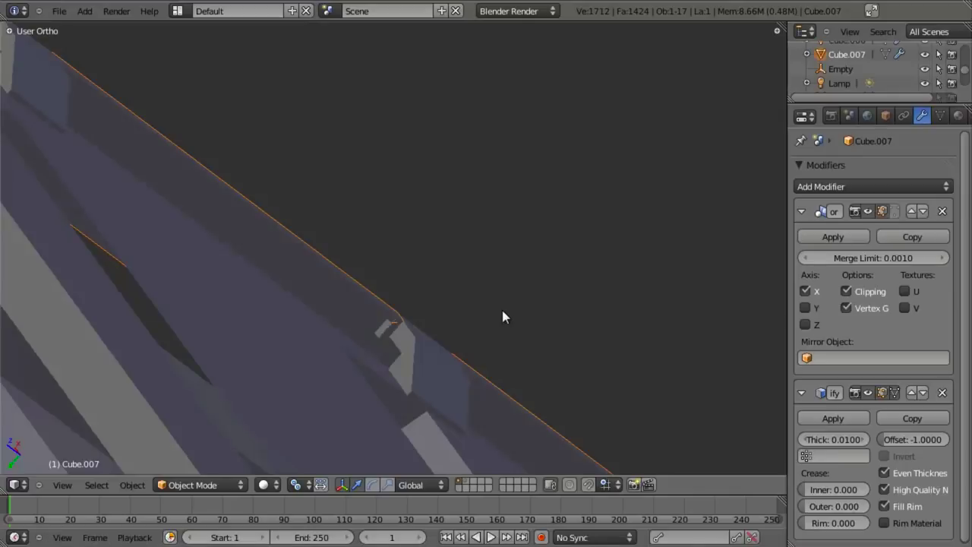
middle_click_drag(502, 310, 434, 262)
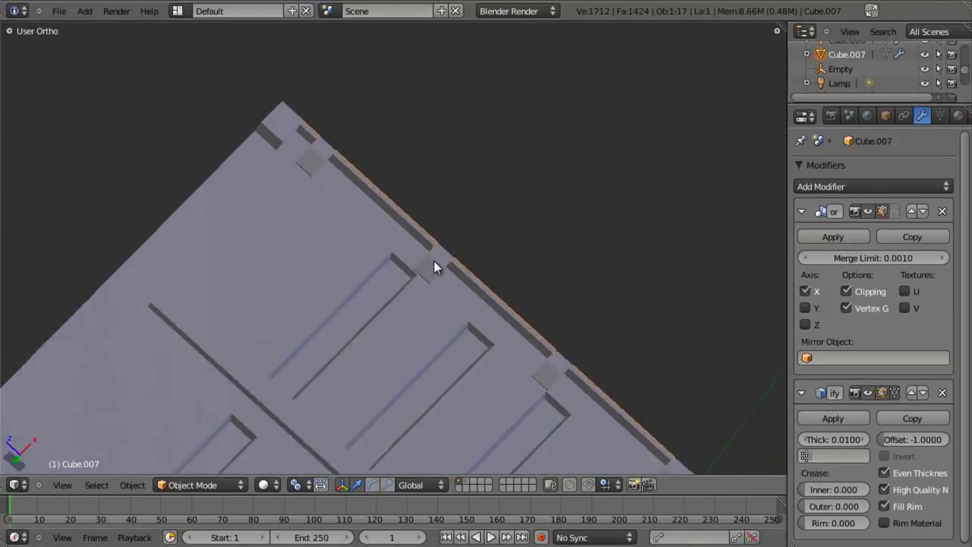
scroll(435, 263, "down", 7)
key("a")
key("KP_1")
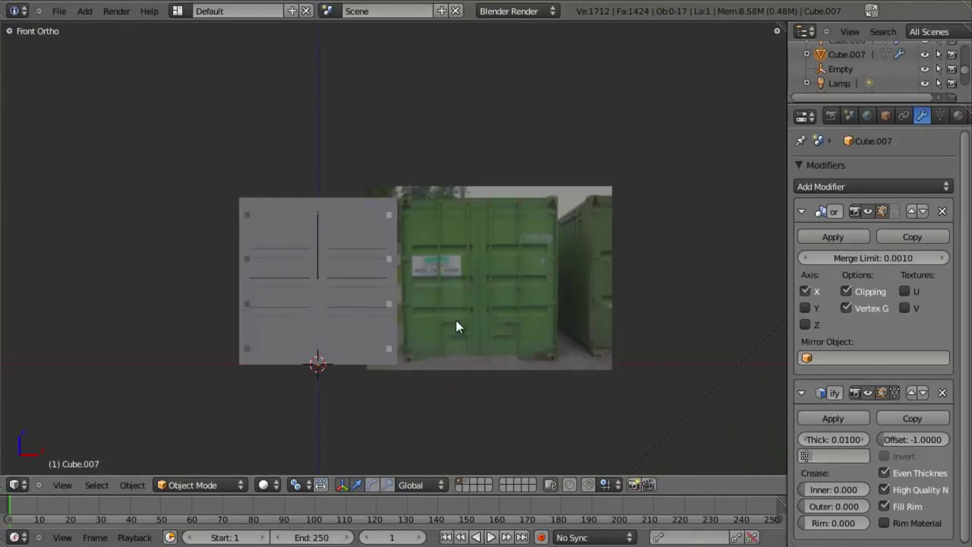
scroll(456, 320, "up", 2)
middle_click_drag(456, 320, 465, 69, "shift")
scroll(461, 178, "up", 4)
key("alt+Tab")
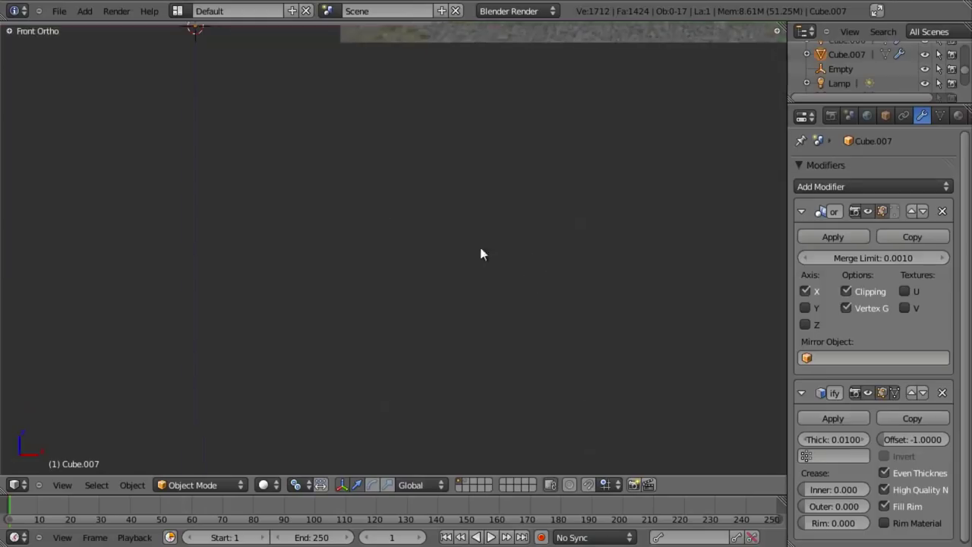
scroll(462, 197, "up", 6)
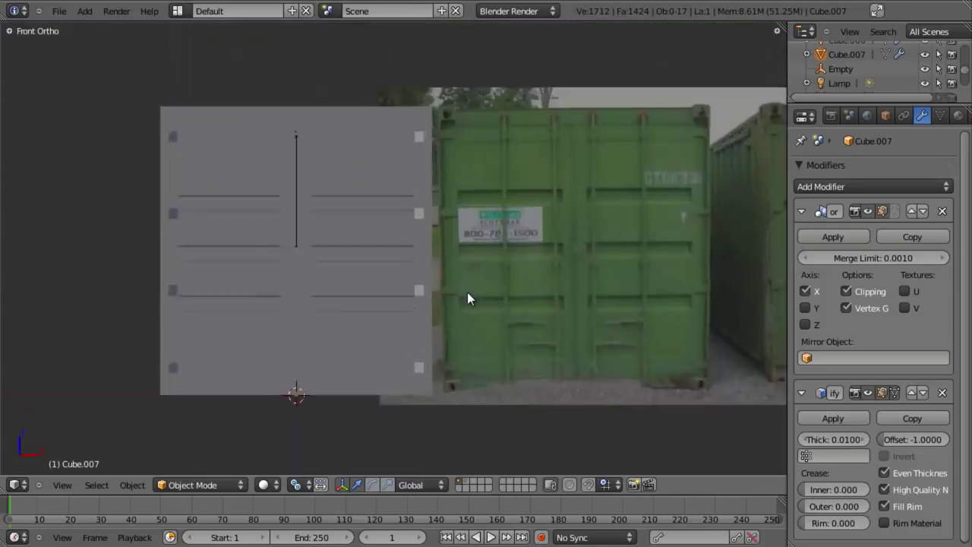
scroll(467, 291, "up", 2)
middle_click_drag(437, 338, 396, 170, "shift")
scroll(395, 169, "up", 4)
Step: Add two evenly spaced vertical loop cuts across the middle segment of the door hinge in edit mode
right_click(387, 264)
scroll(410, 286, "up", 5)
middle_click_drag(436, 308, 405, 267)
key("Tab")
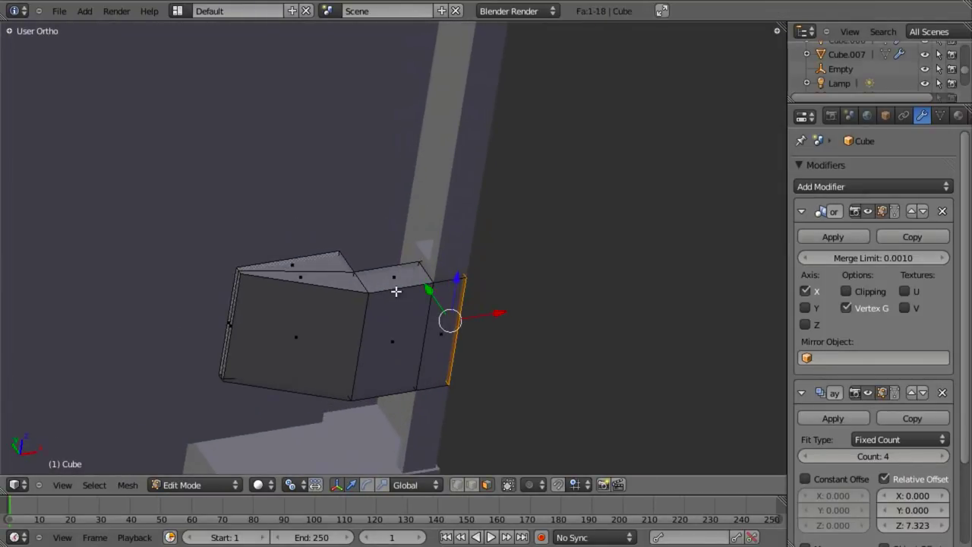
key("ctrl+r")
left_click(385, 281)
right_click(385, 281)
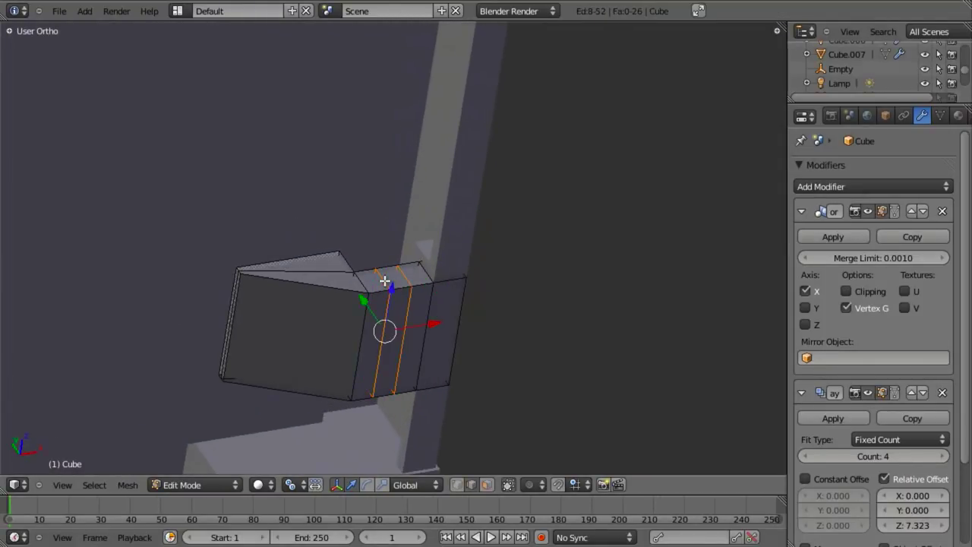
Step: Select the door hinge's middle-segment loops in vertex mode and move them along Y to bend that segment toward the door
key("ctrl+Tab")
left_click(386, 247)
middle_click_drag(400, 246, 398, 367)
right_click(363, 332, "alt+shift")
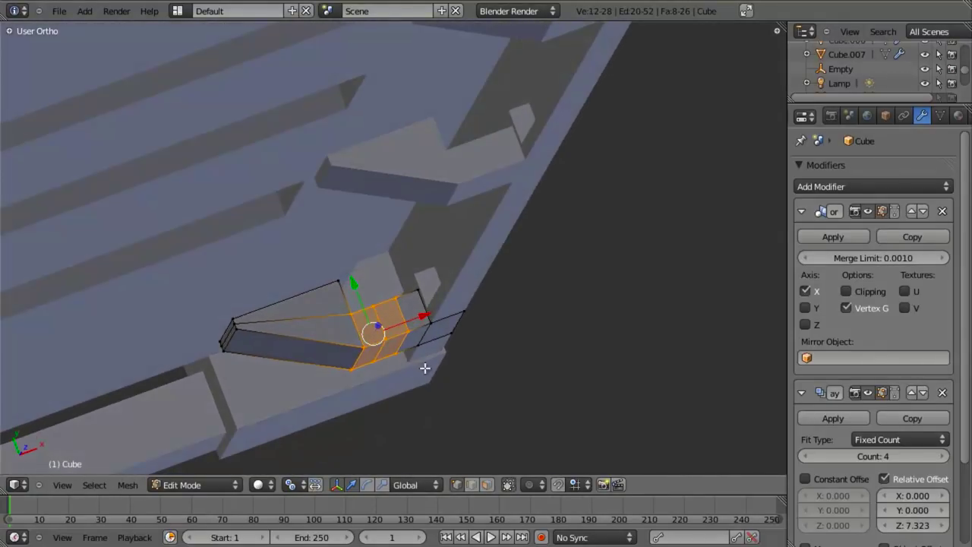
key("g")
key("y")
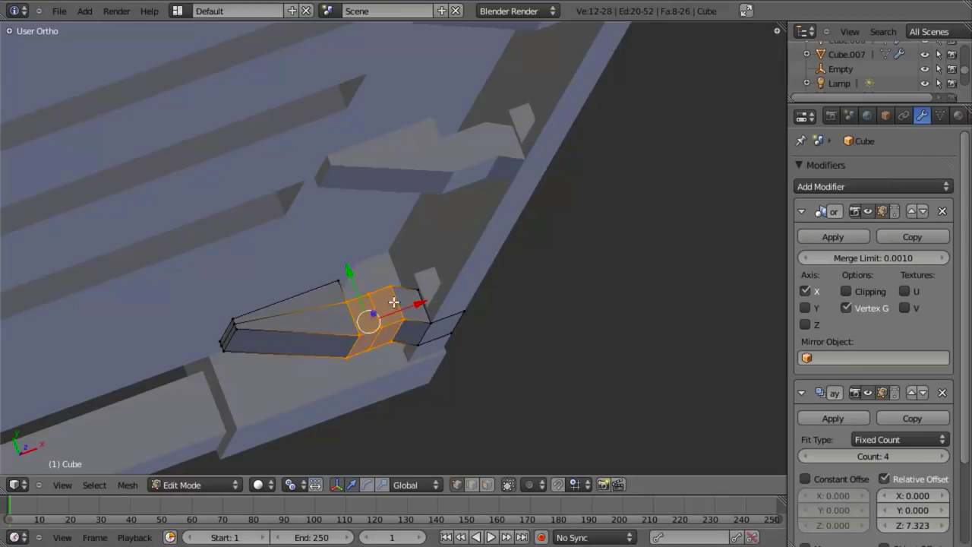
middle_click_drag(395, 304, 437, 371)
key("g")
key("y")
left_click(440, 366)
key("a")
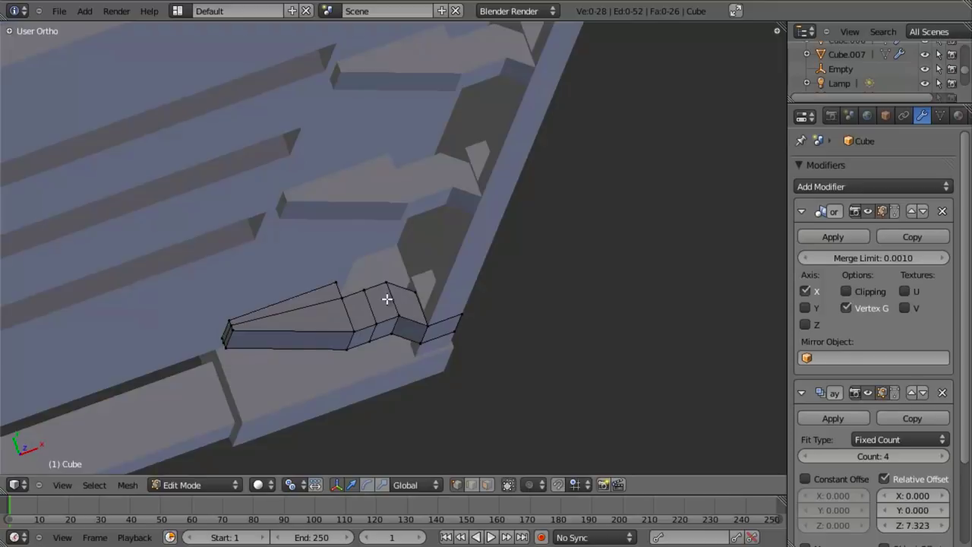
Step: Shift the hinge's middle-segment edge loop nearest the corner post slightly outward along X
right_click(403, 310, "alt")
key("g")
key("x")
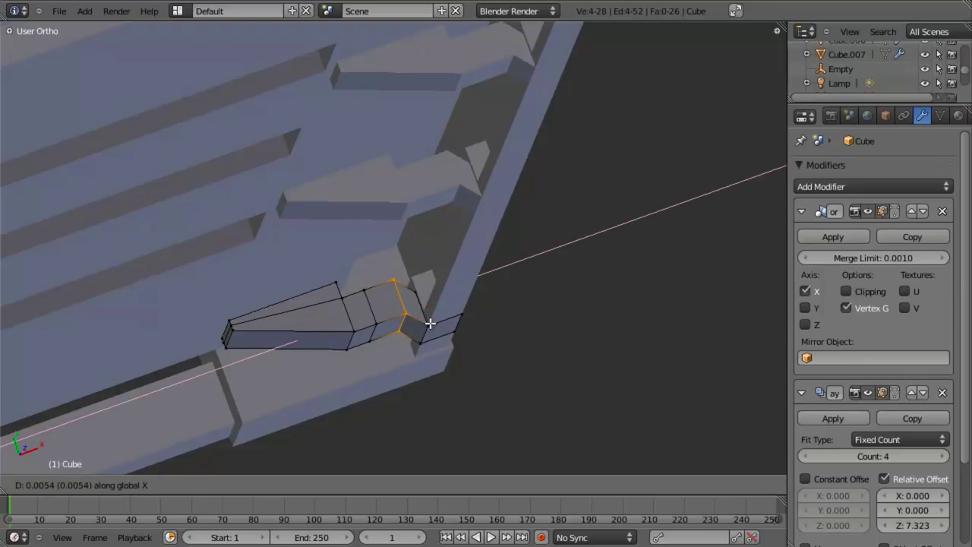
left_click(434, 310)
Step: Select only the rear vertices of that outer loop in wireframe and move them along X
mouse_move(434, 310)
middle_mouse_down()
mouse_move(415, 332)
mouse_move(414, 311)
middle_mouse_up()
key("z")
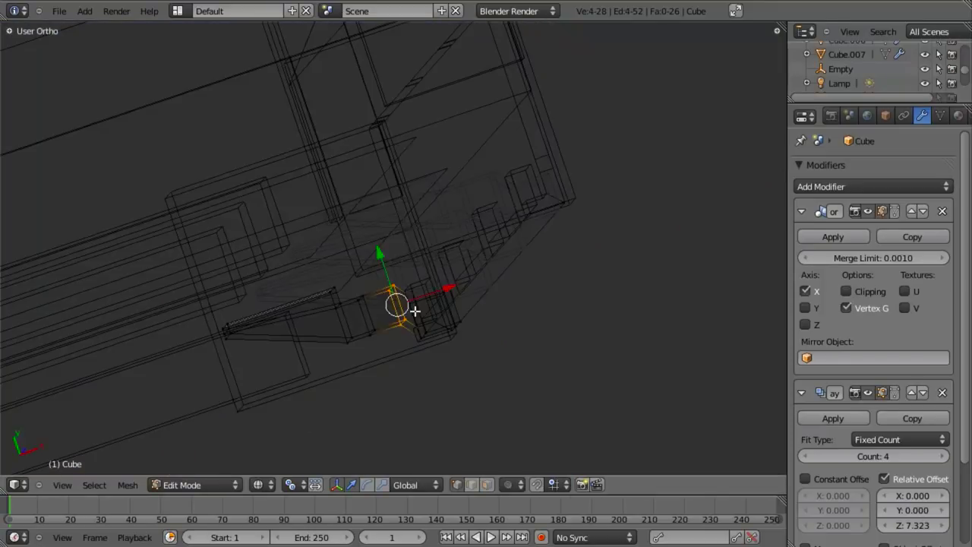
right_click(394, 292)
key("z")
key("g")
key("x")
left_click(414, 319)
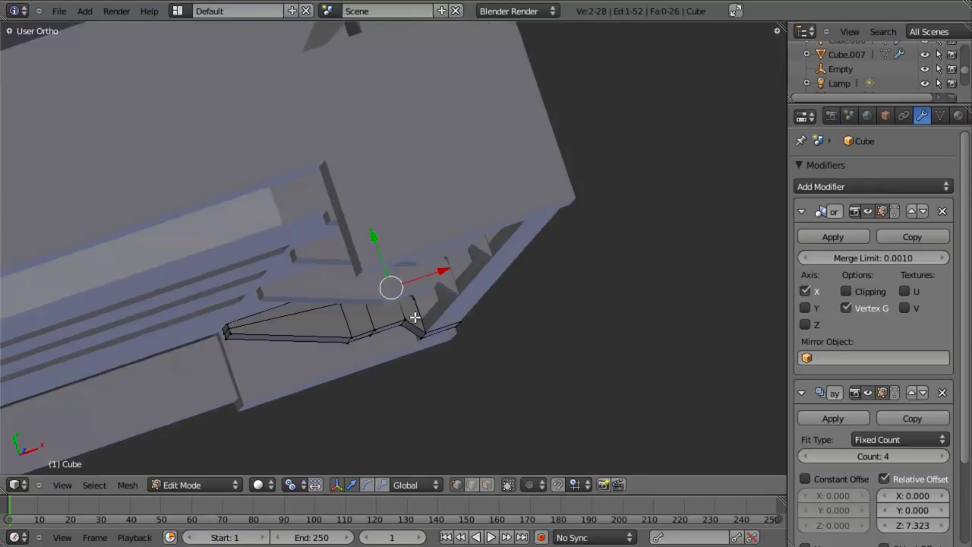
key("z")
mouse_move(413, 323)
middle_mouse_down()
mouse_move(394, 323)
mouse_move(401, 319)
middle_mouse_up()
key("g")
key("x")
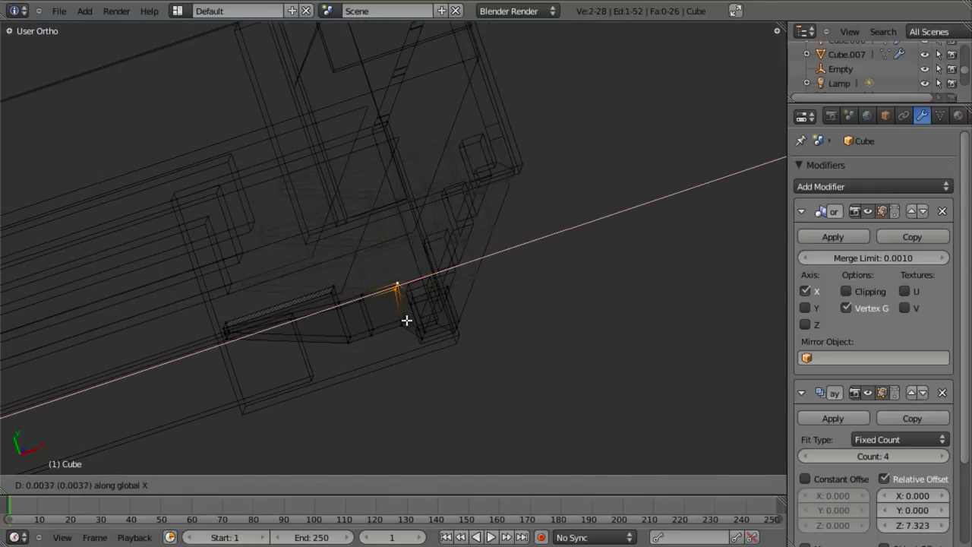
key("Escape")
key("g")
key("x")
key("Escape")
key("z")
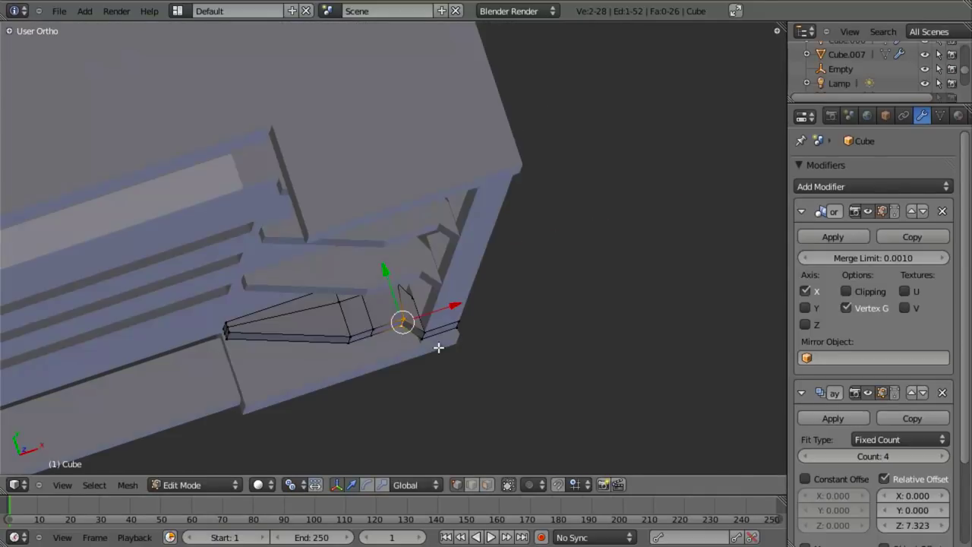
key("g")
key("x")
key("Escape")
Step: Check the hinge against the reference photo and move the front vertical edge where the long flap meets the middle segment along Y
key("alt+Tab")
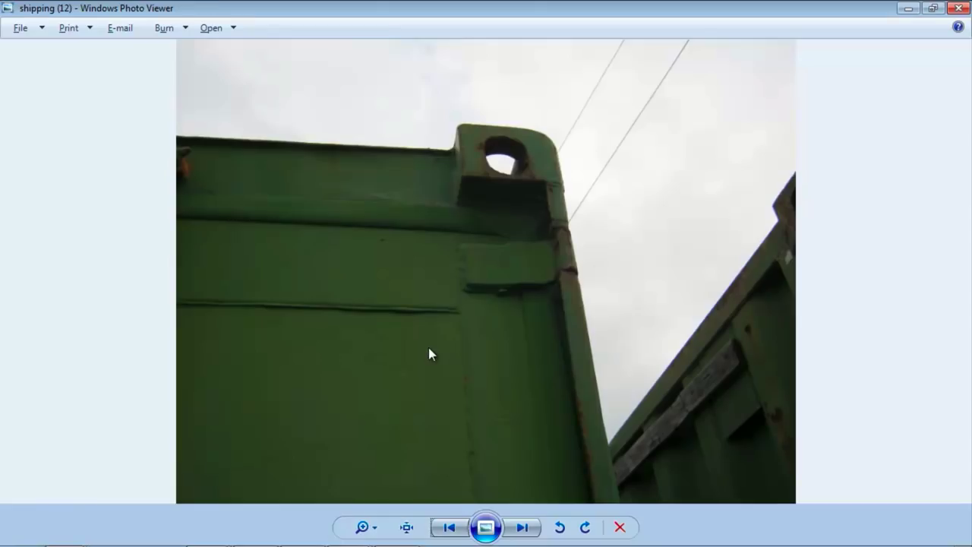
key("alt+Tab")
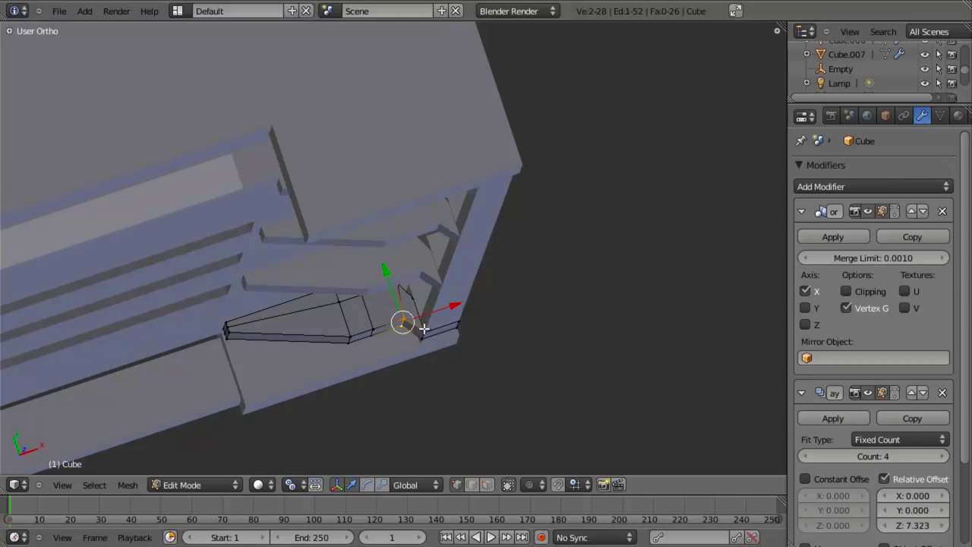
mouse_move(405, 312)
middle_mouse_down()
mouse_move(388, 284)
mouse_move(405, 322)
mouse_move(400, 291)
mouse_move(399, 316)
middle_mouse_up()
key("alt+Tab")
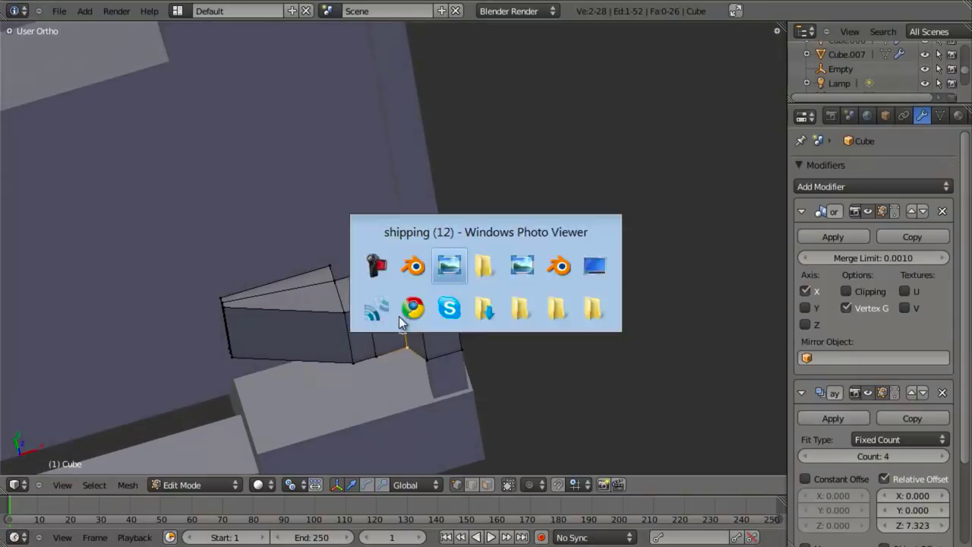
key("alt+Tab")
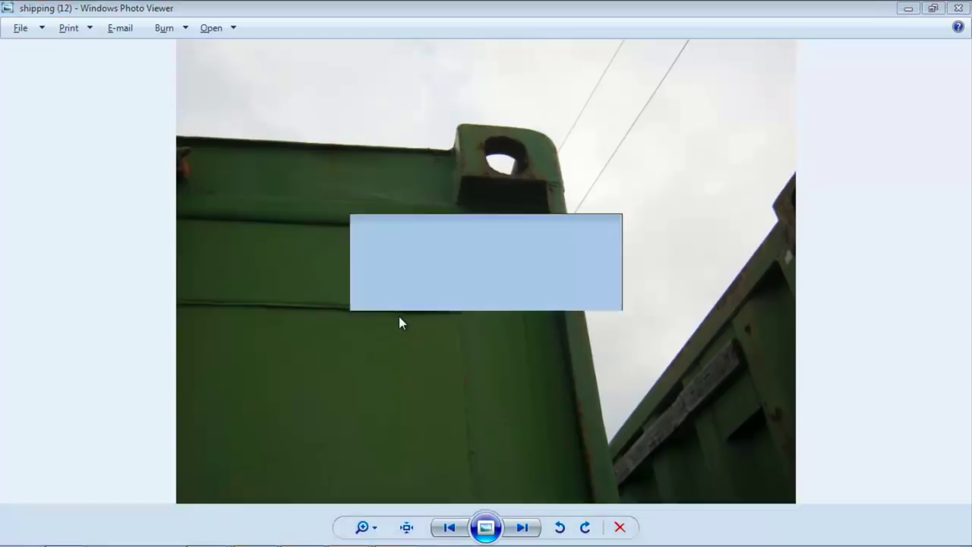
middle_click_drag(344, 311, 393, 340)
key("g")
key("y")
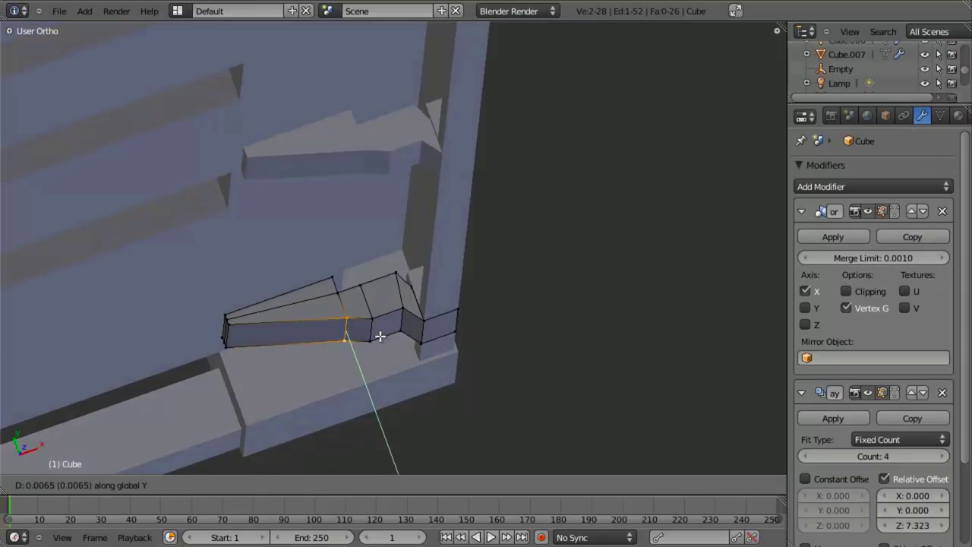
left_click(380, 336)
Step: Move this edge and the neighbouring front edge along Y, then readjust the first edge alone to straighten the hinge's front face
right_click(372, 316, "shift")
right_click(373, 338, "shift")
key("g")
key("y")
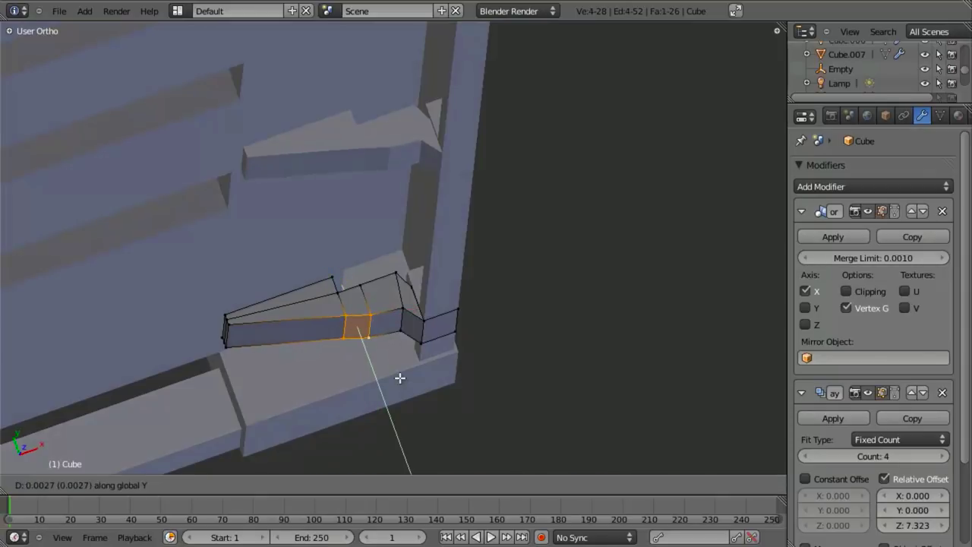
left_click(399, 374)
right_click(345, 313)
right_click(344, 334, "shift")
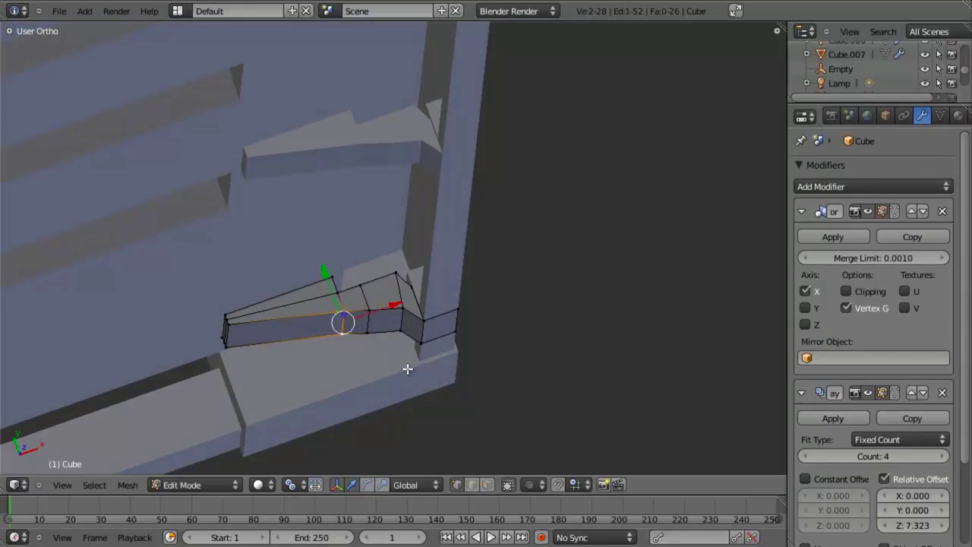
key("g")
key("y")
left_click(424, 394)
key("Tab")
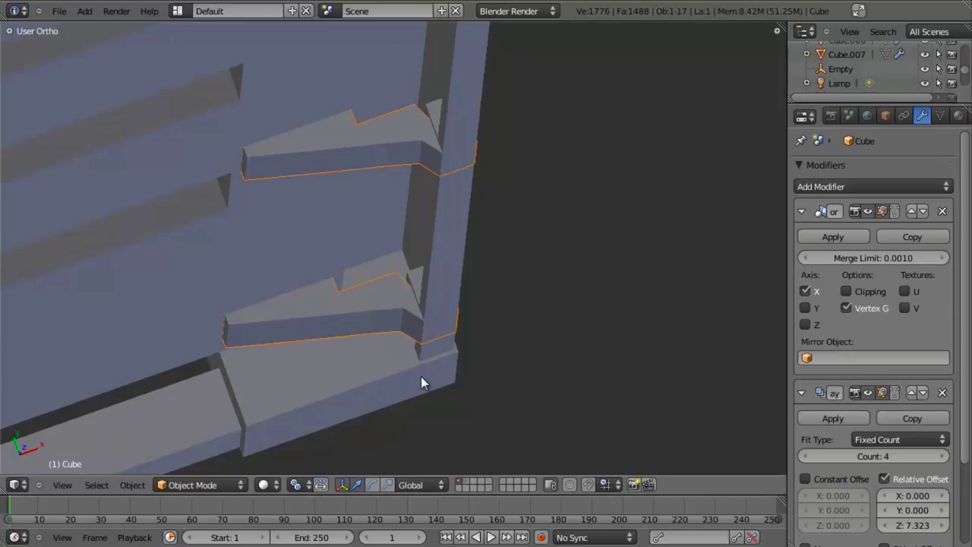
Step: Compare the hinge's reshaped front face with the reference photo of the container corner
key("alt+Tab")
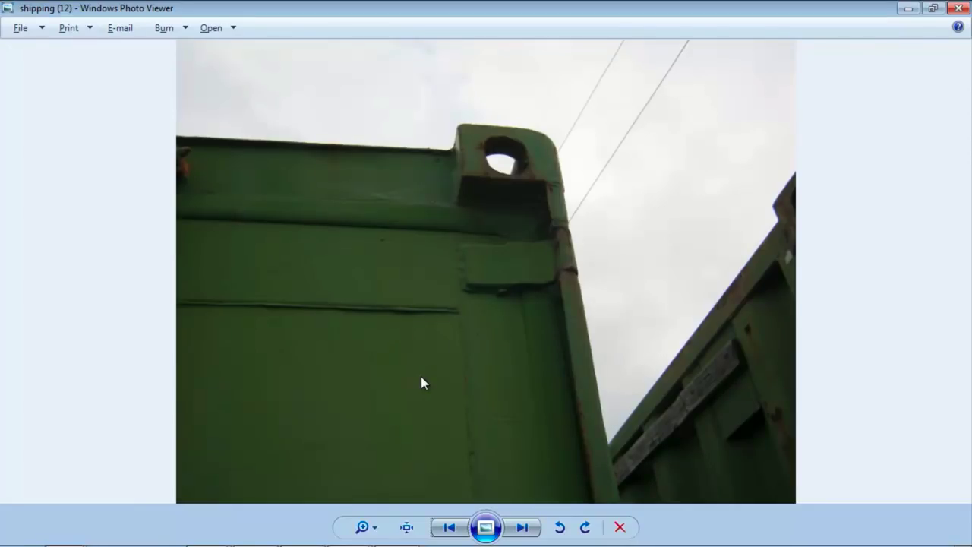
key("alt+Tab")
middle_click_drag(311, 348, 390, 335, "shift")
scroll(390, 335, "up", 2)
key("Tab")
key("alt+Tab")
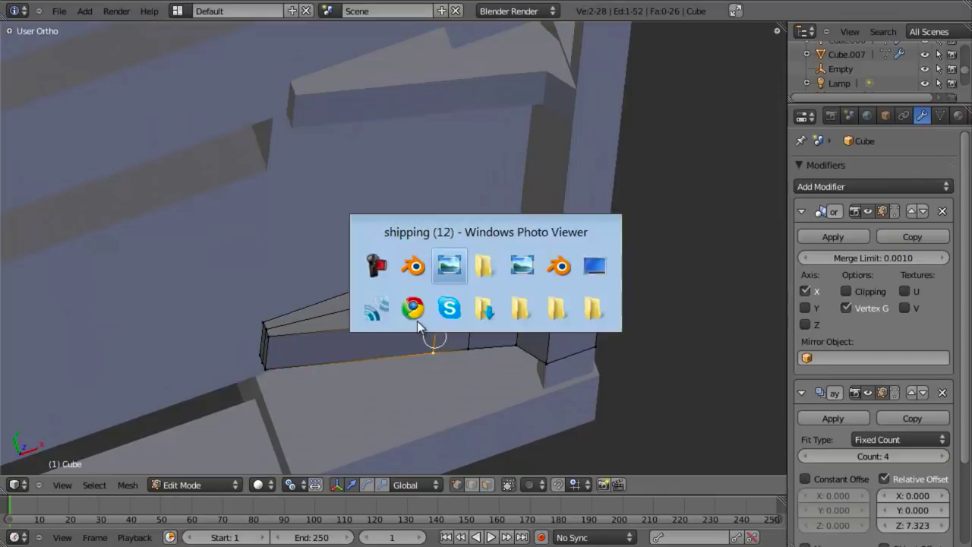
key("alt+Tab")
Step: With vertex snapping, align the rear edge at the flap's inner end along Y with the flap's free end, and deselect everything
key("z")
right_click(423, 286)
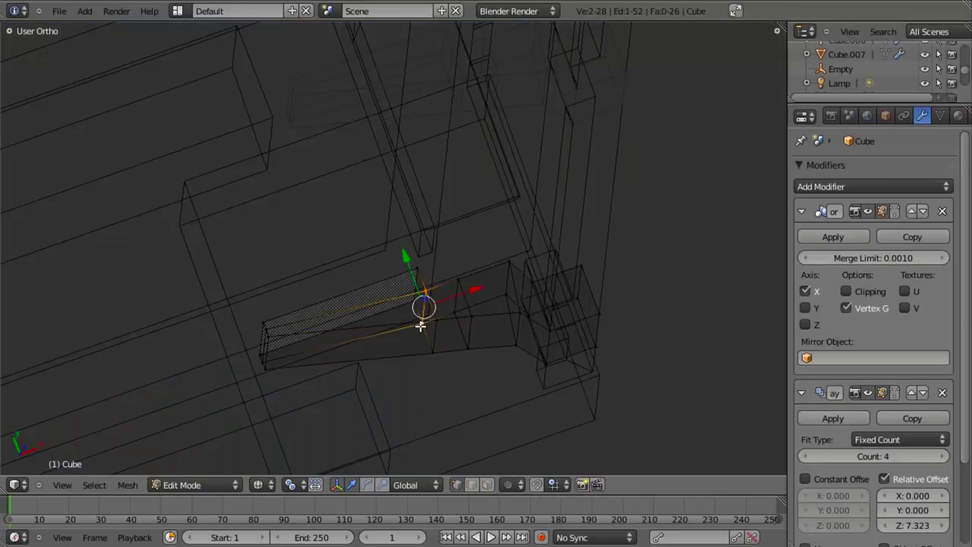
key("z")
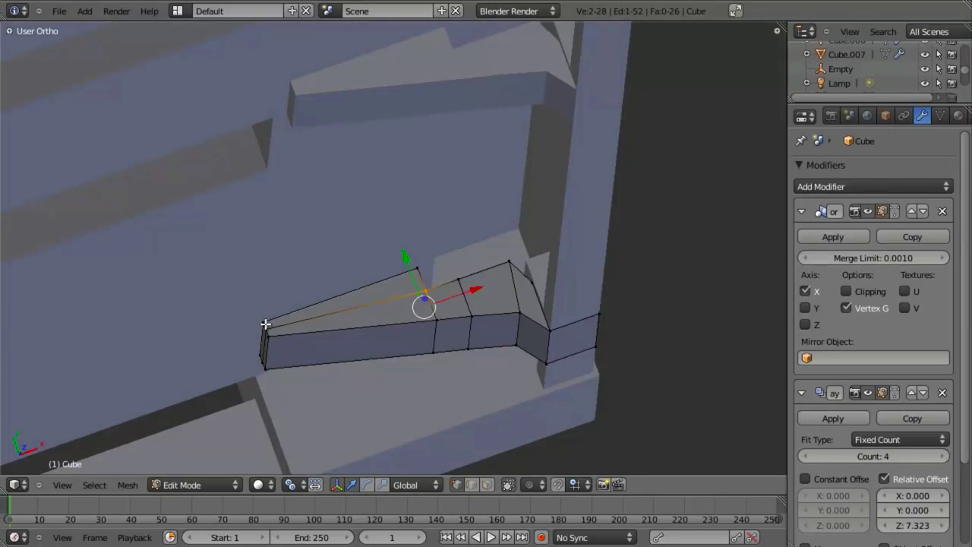
key("shift+ctrl+Tab")
left_click(258, 338)
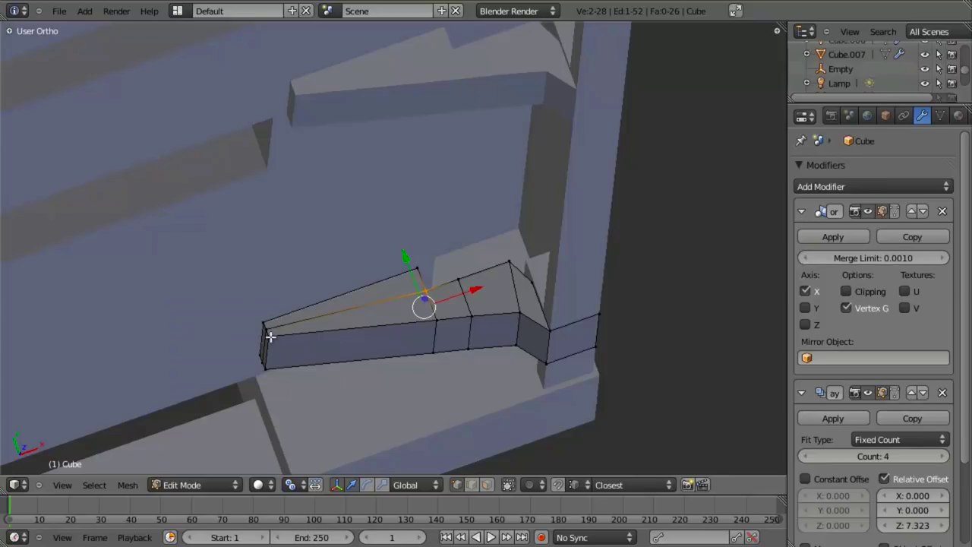
key("g")
key("y")
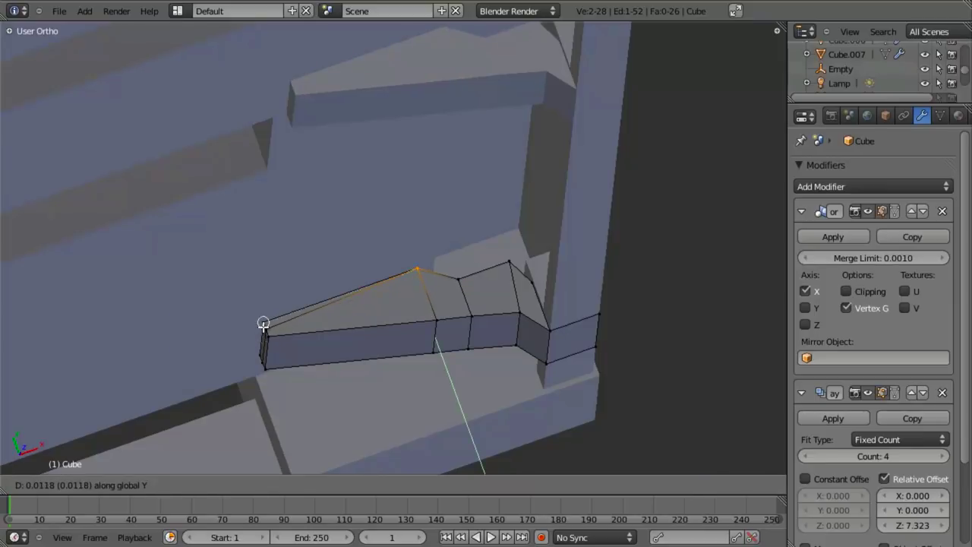
left_click(265, 329)
key("alt+Tab")
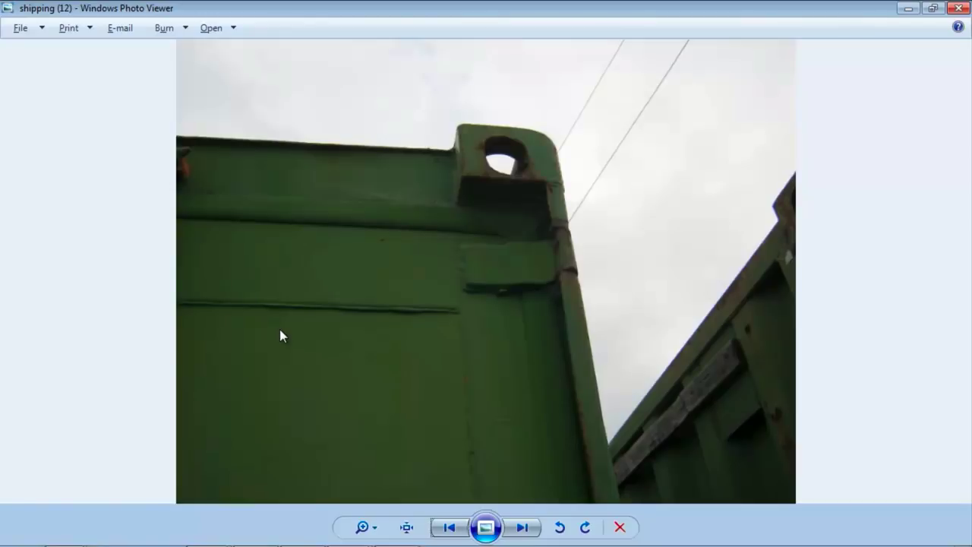
key("alt+Tab")
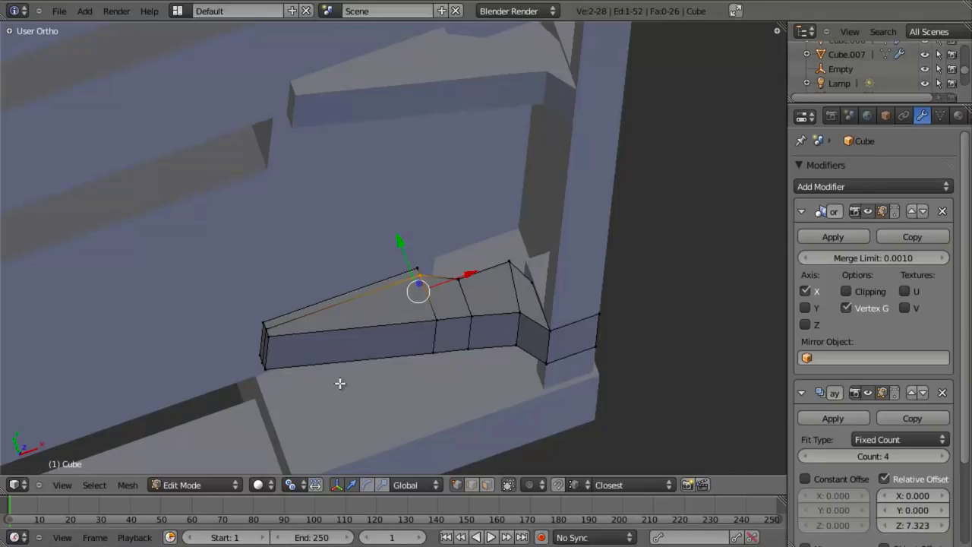
key("a")
key("Tab")
key("Tab")
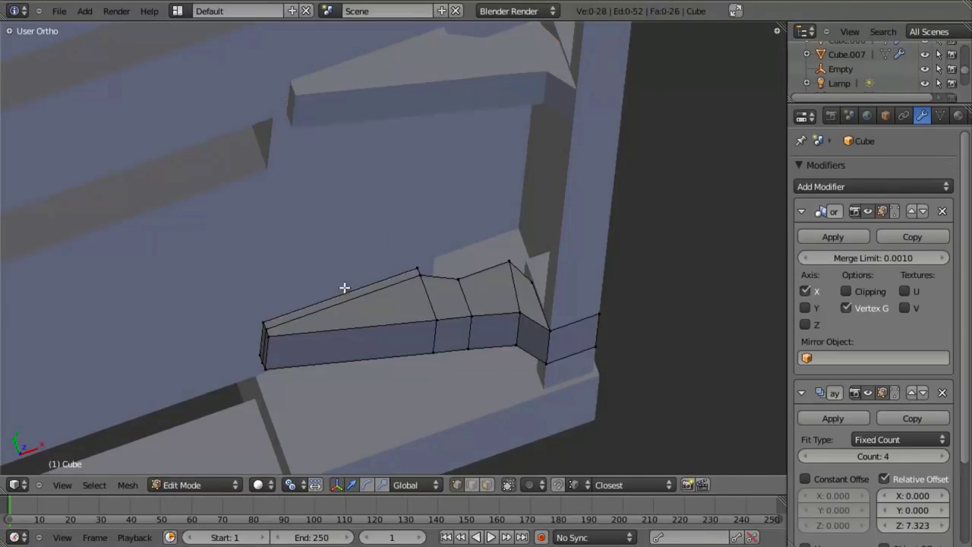
Step: Extrude the flap's thin rear plate in place and scale it to about 1.1 in X and Z, locking Y
key("z")
right_click(312, 308, "alt")
right_click(307, 320, "alt+shift")
right_click(256, 347, "shift")
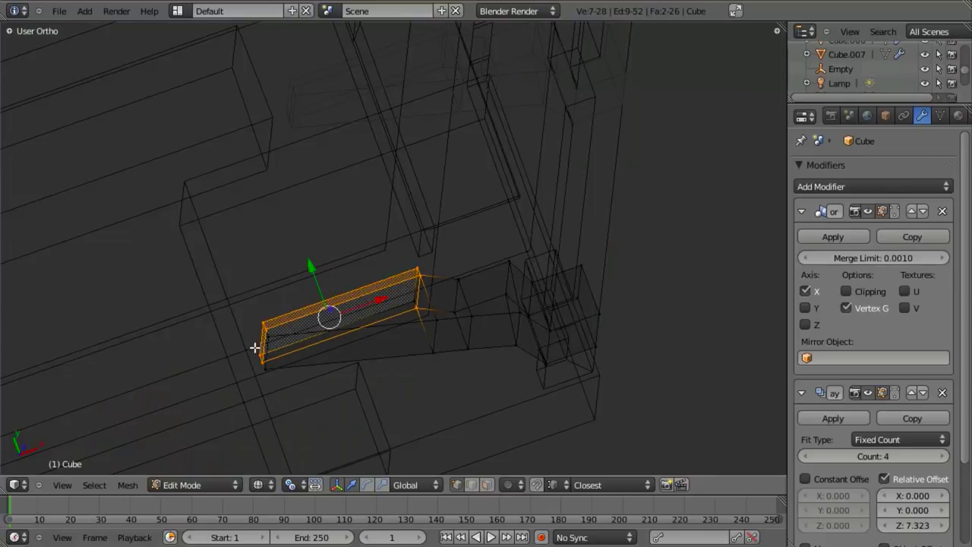
right_click(405, 313, "shift")
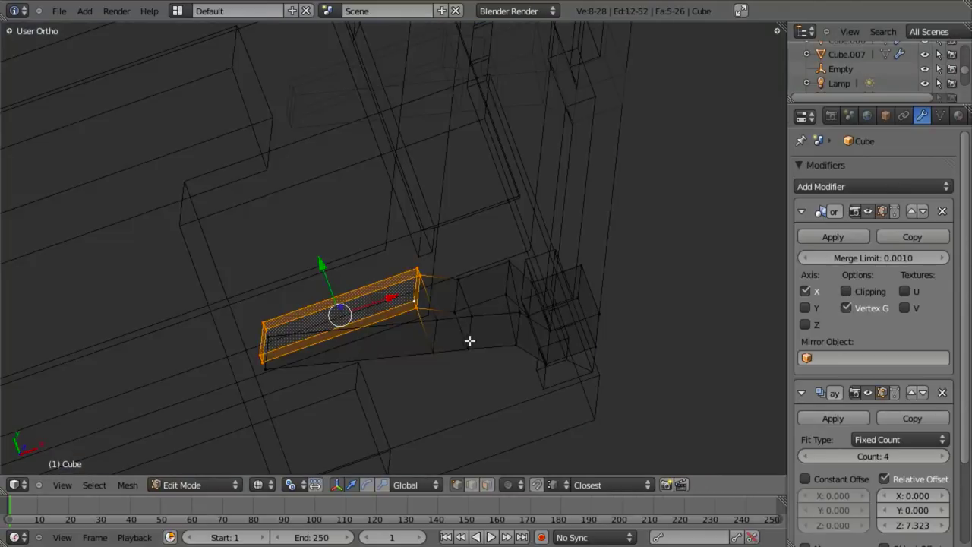
key("e")
right_click(475, 339)
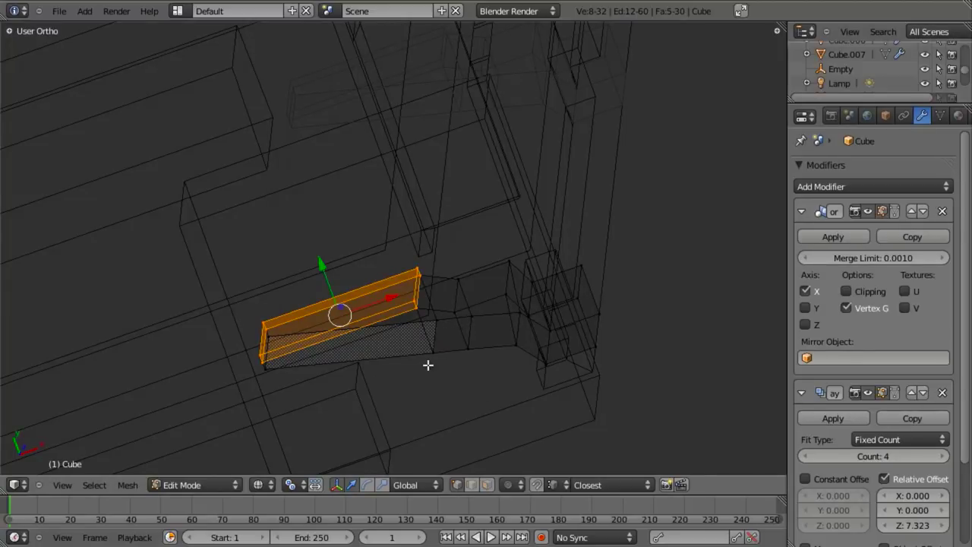
key("s")
key("shift+y")
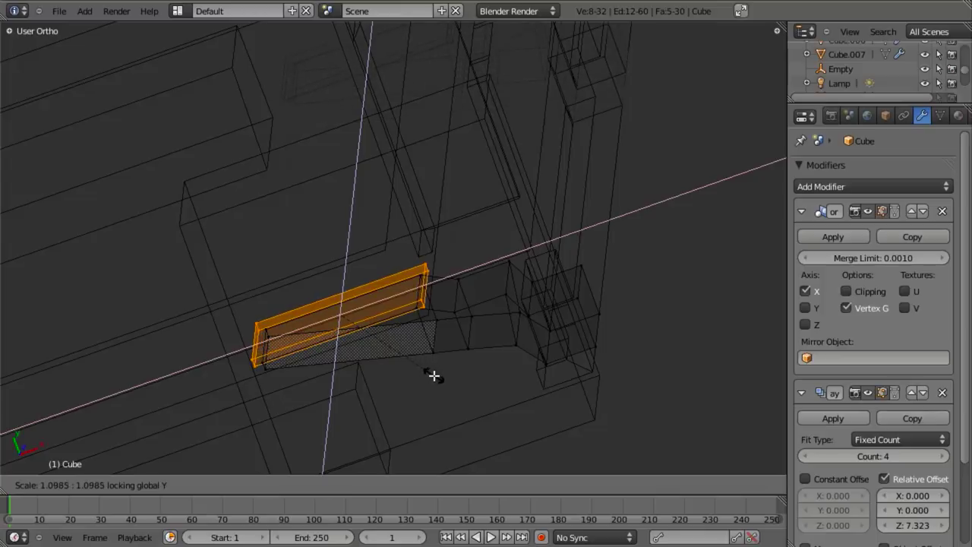
left_click(435, 380)
Step: Examine the hinge's enlarged back plate from several angles in solid and wireframe shading
key("z")
mouse_move(386, 349)
middle_mouse_down()
mouse_move(354, 178)
mouse_move(439, 419)
mouse_move(432, 342)
mouse_move(467, 297)
mouse_move(458, 282)
mouse_move(453, 310)
mouse_move(398, 267)
mouse_move(471, 330)
mouse_move(454, 256)
middle_mouse_up()
key("z")
key("z")
key("Tab")
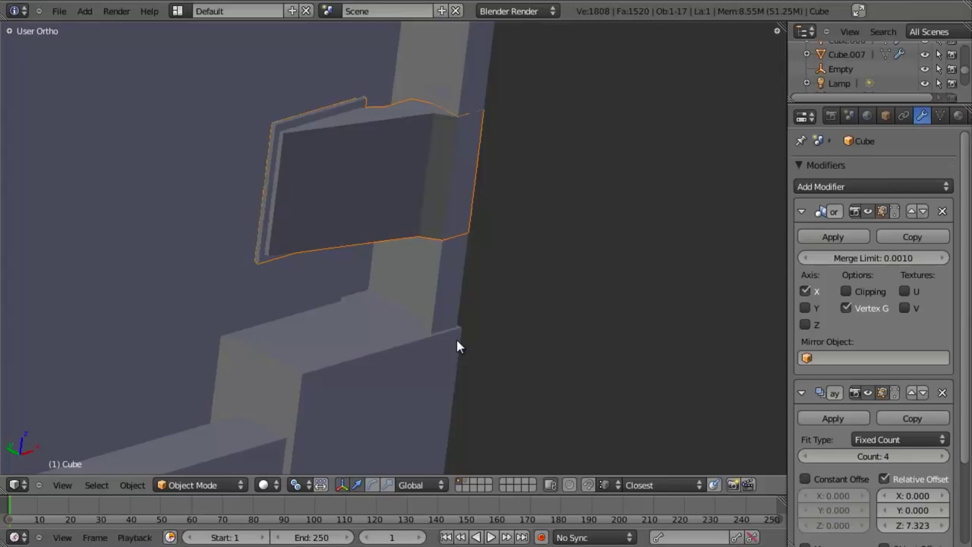
middle_click_drag(460, 341, 429, 256)
key("z")
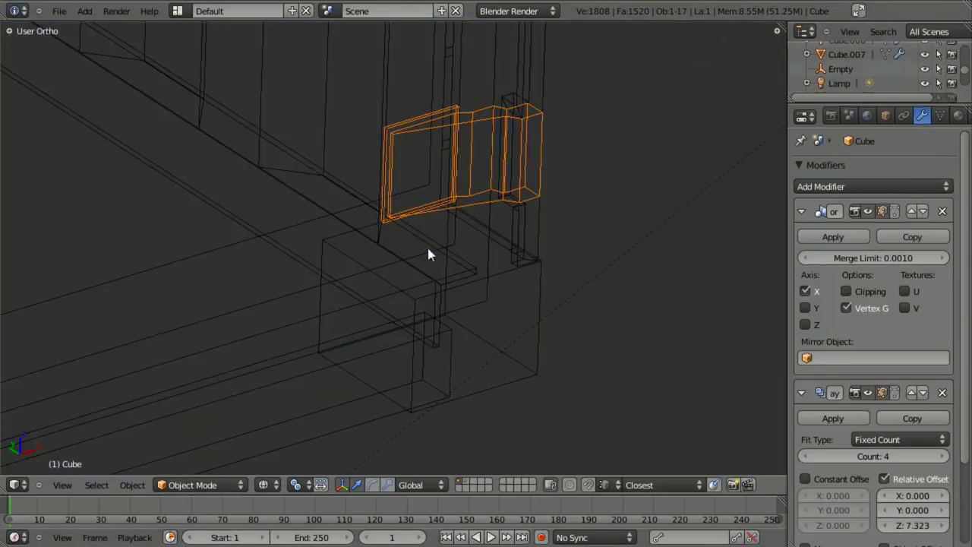
Step: Open the door panel's mesh for editing and select its outer vertical edge loop beside the hinges
right_click(456, 237)
key("z")
middle_click_drag(495, 243, 425, 352)
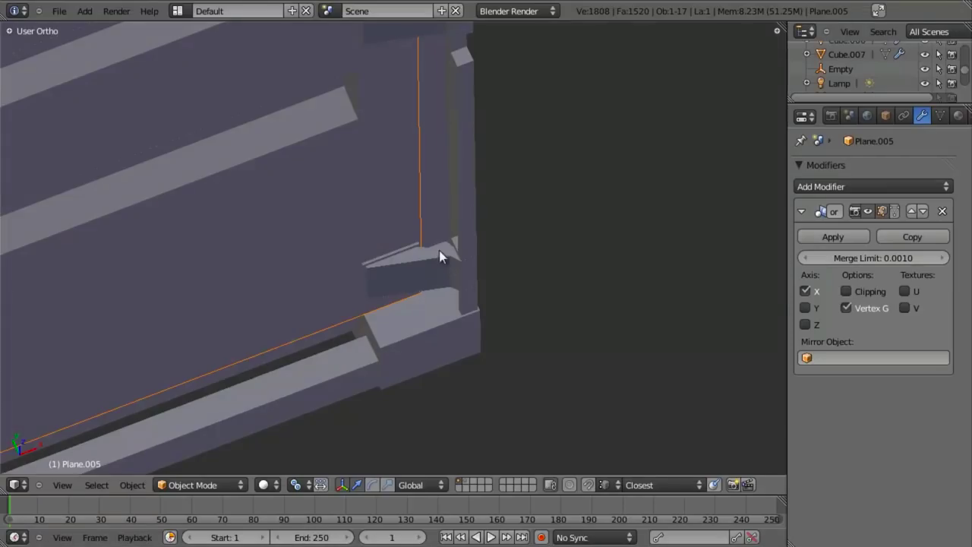
key("Tab")
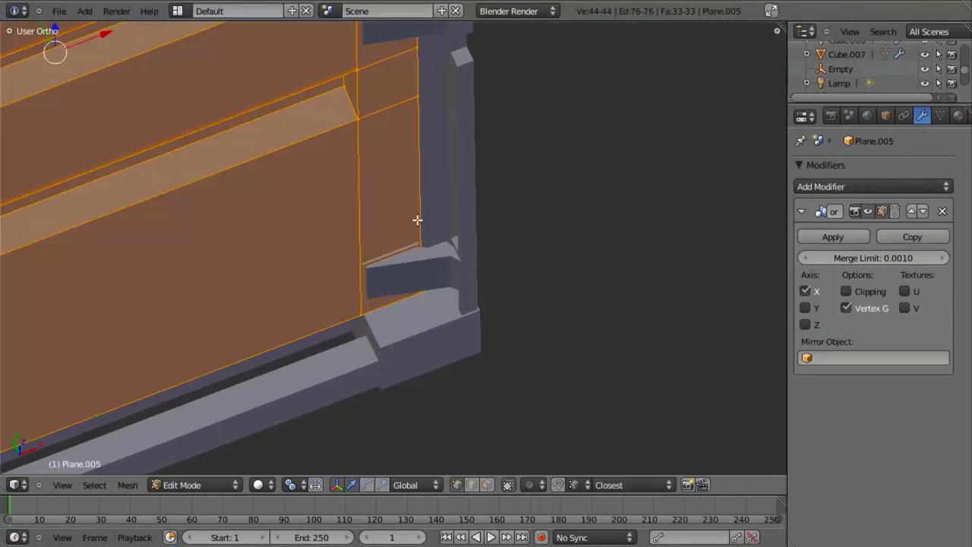
scroll(418, 218, "down", 1)
right_click(422, 189, "alt")
key("z")
scroll(425, 194, "down", 9)
key("z")
scroll(419, 351, "up", 12)
middle_click_drag(423, 202, 414, 233, "shift")
scroll(430, 312, "down", 3)
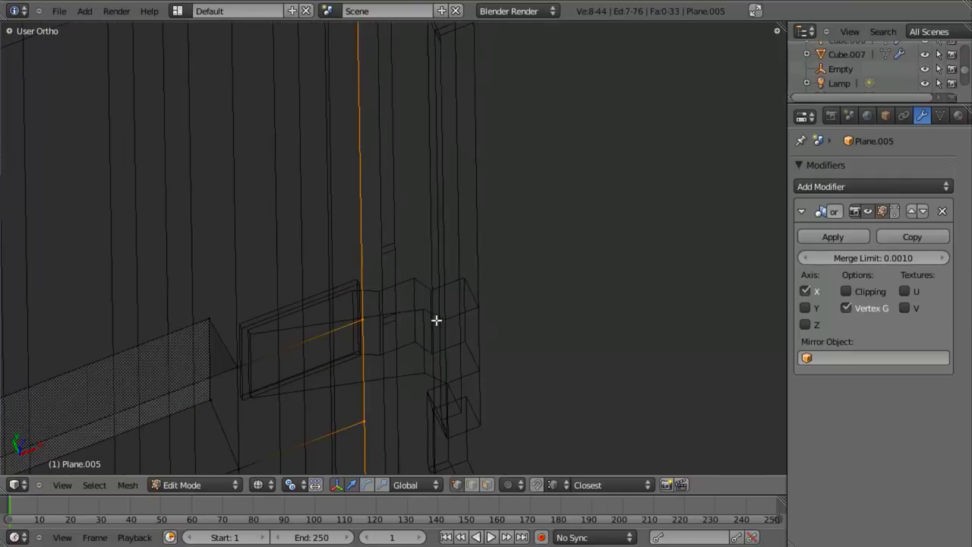
mouse_move(436, 322)
middle_mouse_down()
mouse_move(425, 302)
mouse_move(364, 281)
mouse_move(456, 320)
middle_mouse_up()
key("z")
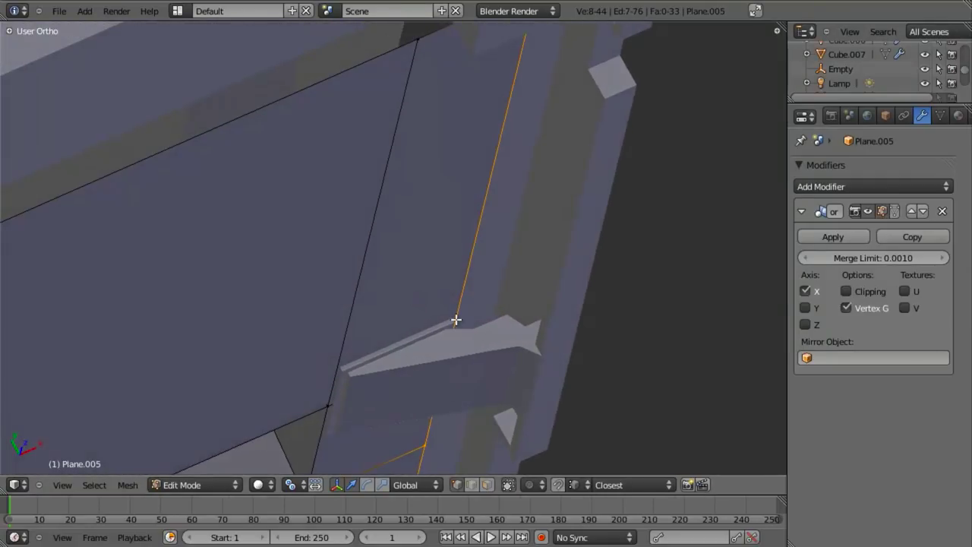
Step: With edge snapping, move the door panel's outer vertical edge about 0.0345 outward along X
key("ctrl+shift+Tab")
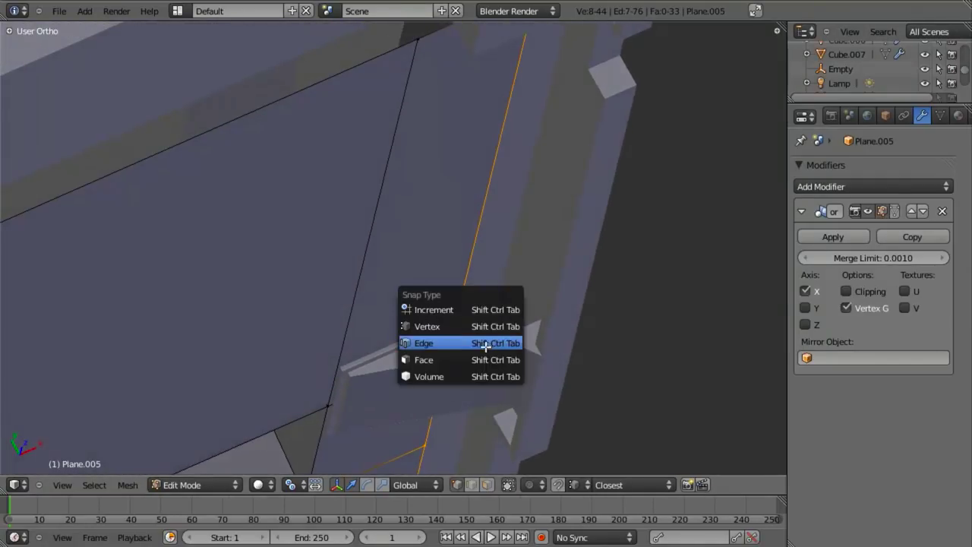
left_click(486, 342)
key("z")
key("g")
key("x")
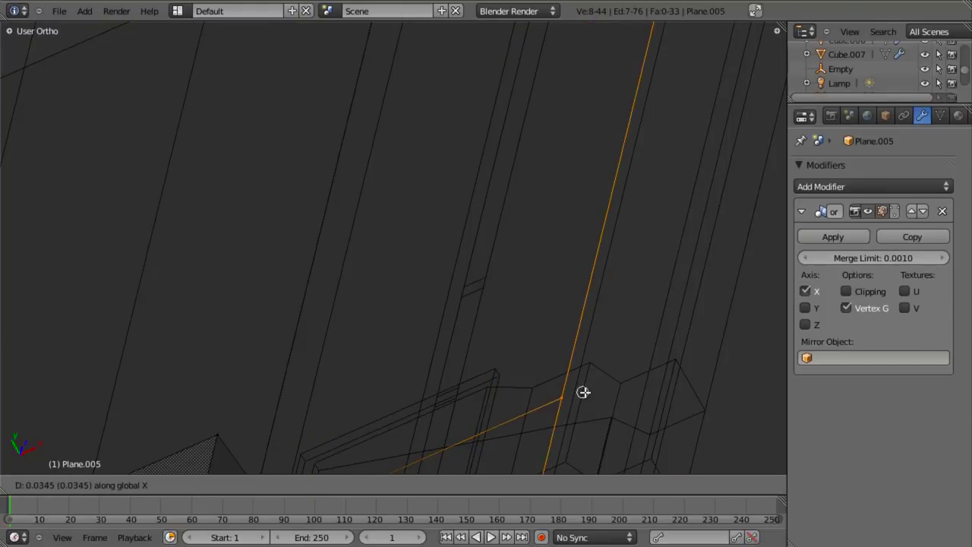
left_click(584, 392, "ctrl")
scroll(584, 392, "down", 4)
mouse_move(584, 392)
middle_mouse_down()
mouse_move(547, 343)
mouse_move(342, 223)
mouse_move(352, 187)
middle_mouse_up()
key("z")
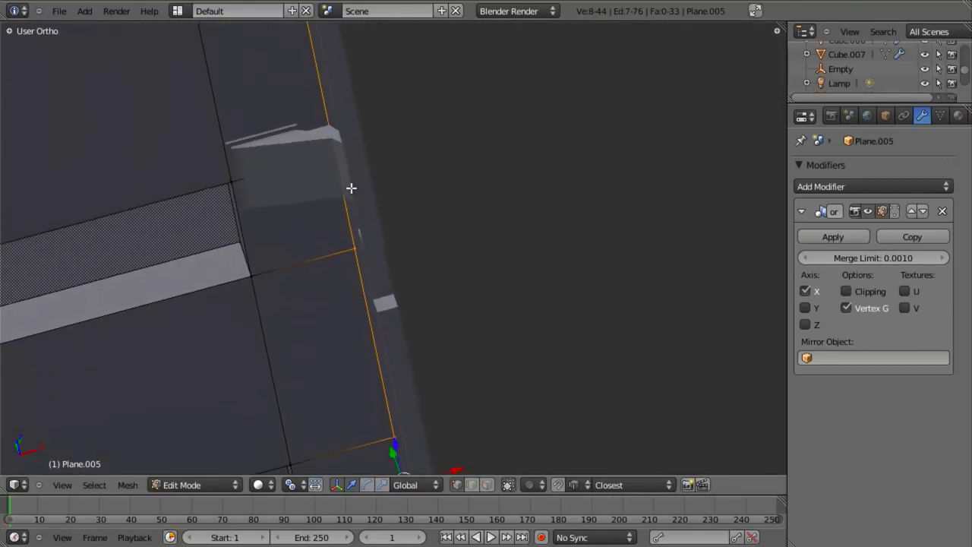
Step: In front view, clear the selection and select the door panel's upper, outer and lower border edge loops
key("KP_1")
middle_click_drag(372, 256, 436, 297, "shift")
key("a")
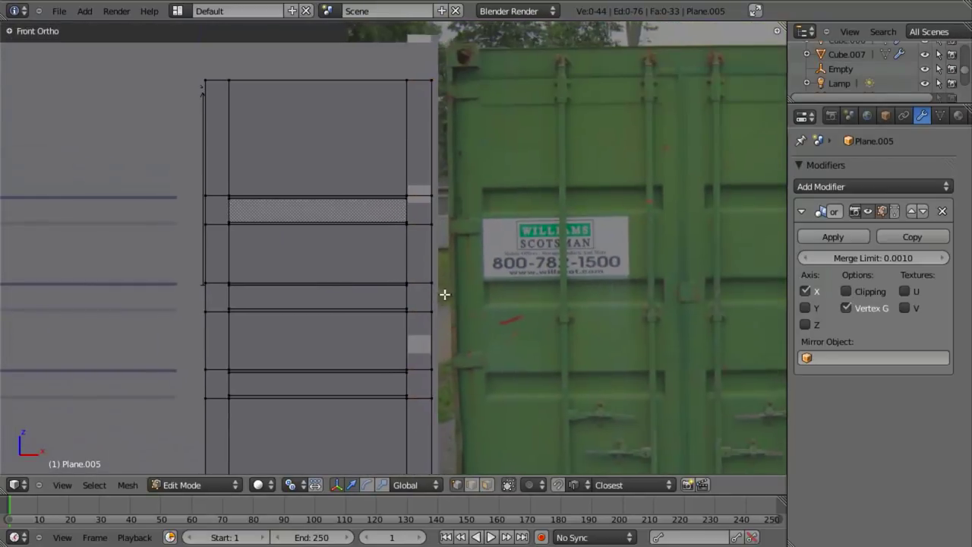
scroll(448, 294, "down", 1)
right_click(391, 116, "alt")
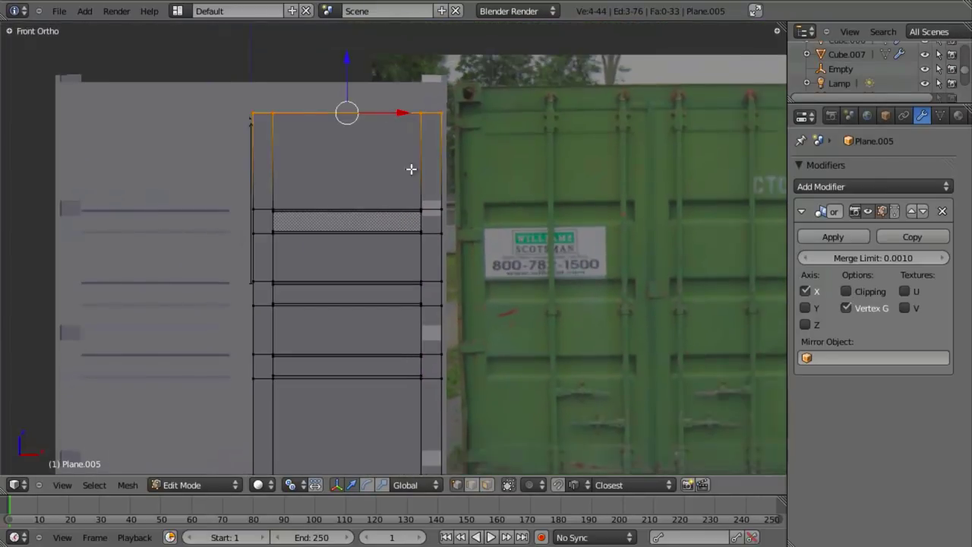
right_click(450, 265, "alt+shift")
middle_click_drag(435, 447, 448, 328, "shift")
right_click(384, 354, "alt+shift")
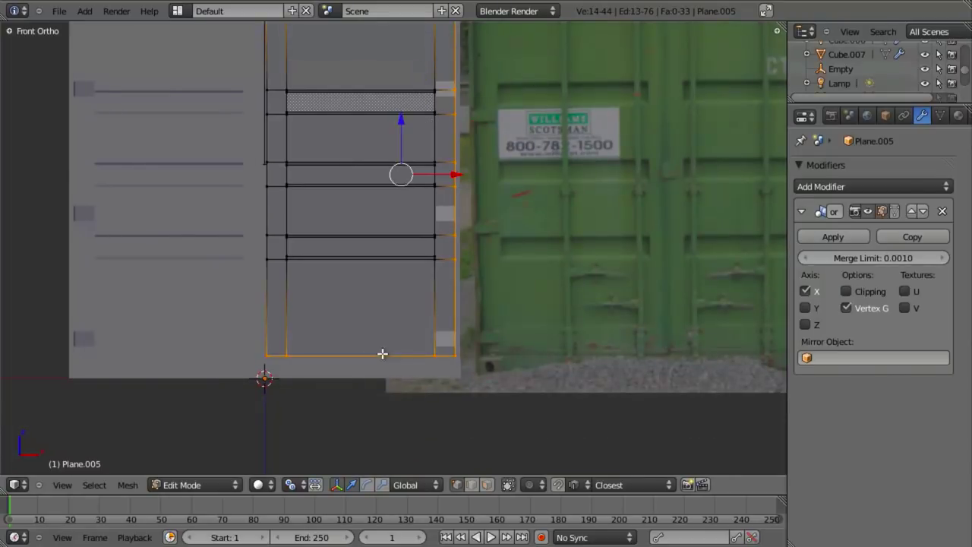
middle_click_drag(372, 266, 333, 356, "shift")
middle_click_drag(329, 320, 345, 328, "shift")
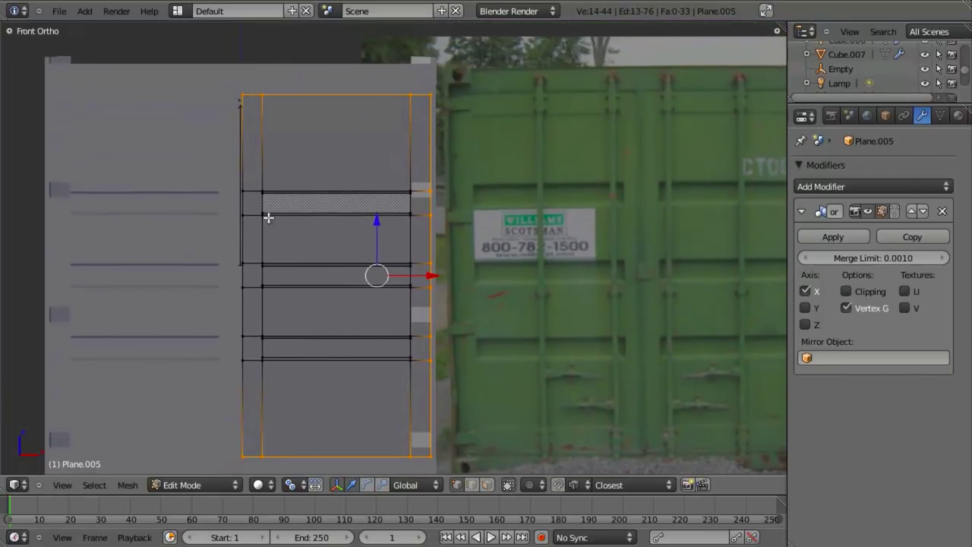
Step: Extrude the selected door border edges in place, leaving the new edges on top of the originals
scroll(418, 244, "up", 1)
middle_click_drag(431, 239, 319, 335, "shift")
scroll(380, 262, "up", 2)
middle_click_drag(390, 251, 537, 310, "shift")
key("e")
right_click(469, 262)
key("z")
scroll(536, 311, "up", 2)
middle_click_drag(556, 249, 572, 322, "shift")
scroll(572, 322, "up", 2)
key("s")
key("z")
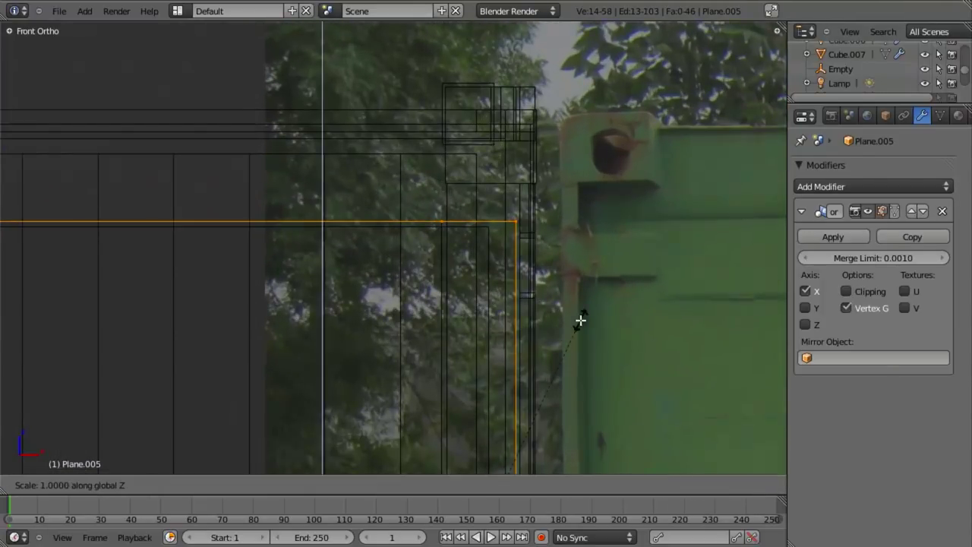
right_click(582, 313)
Step: Set the snap type to Increment
key("shift+ctrl+Tab")
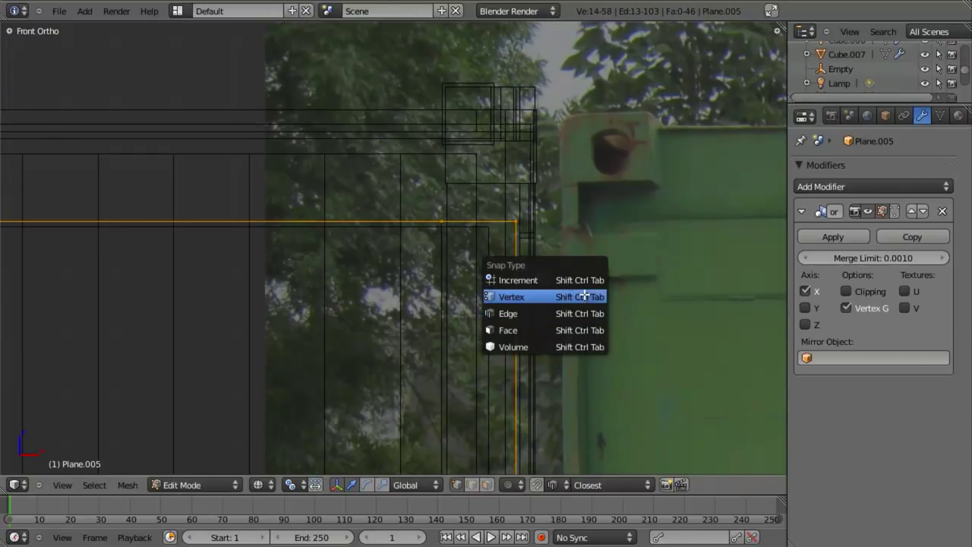
left_click(582, 297)
scroll(643, 277, "up", 2)
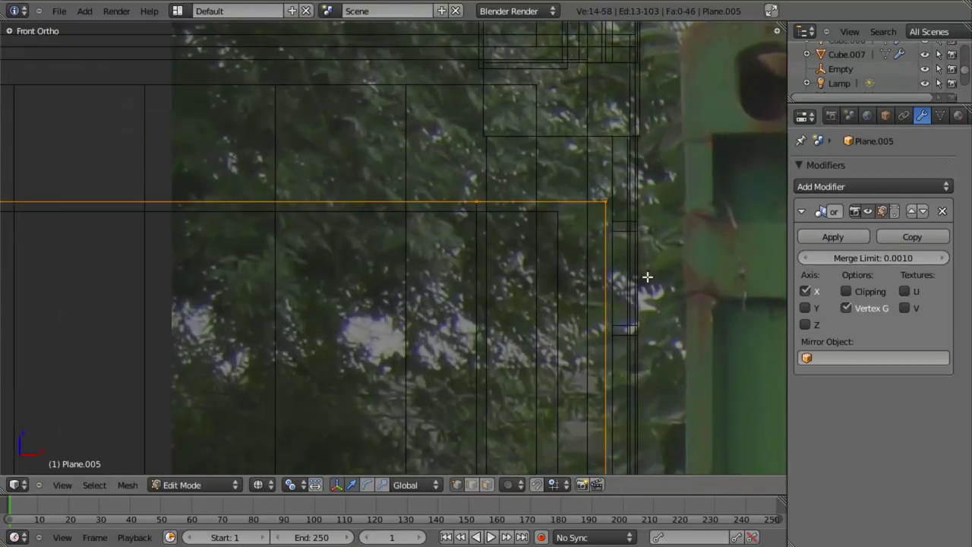
key("s")
key("z")
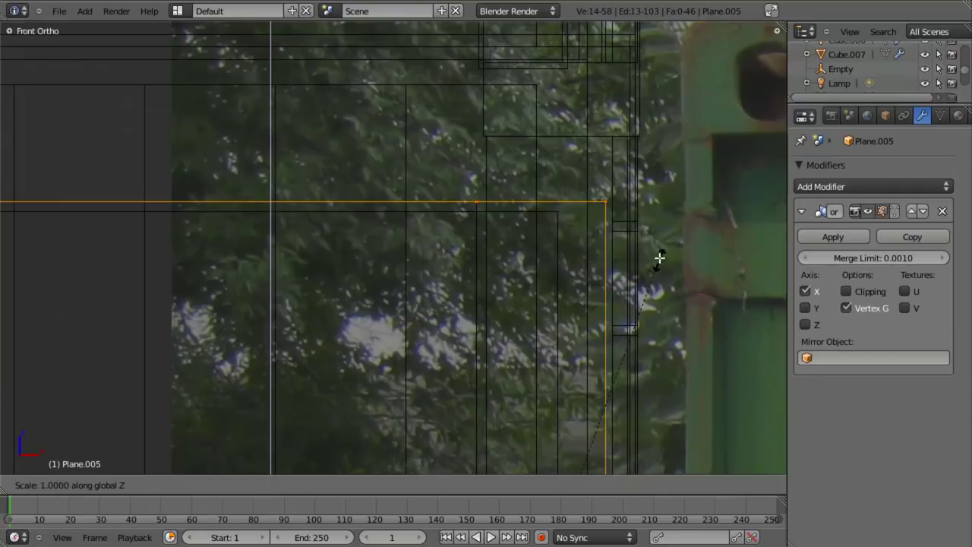
key("Escape")
key("s")
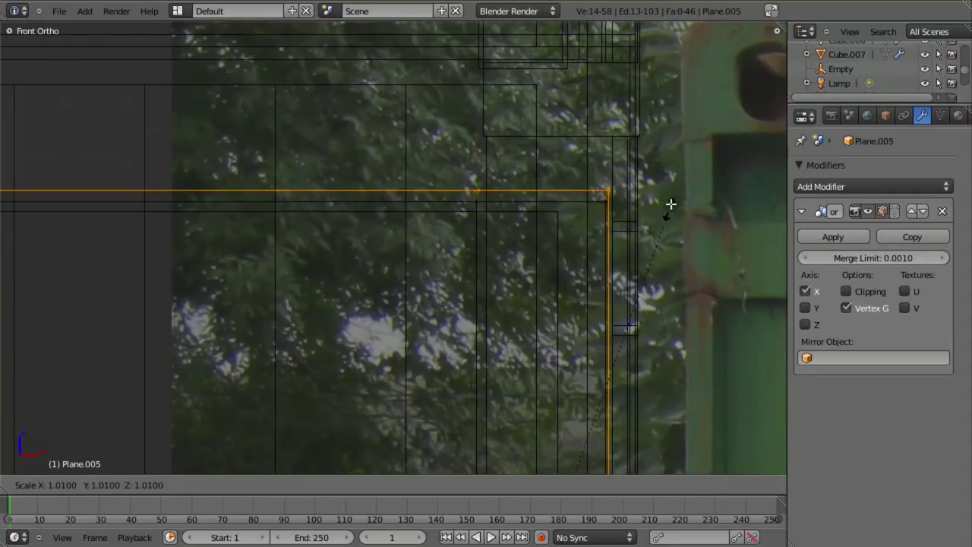
key("Escape")
Step: Scale the extruded border up along Z in snapped increments to form strips above and below the door panel
key("s")
key("z")
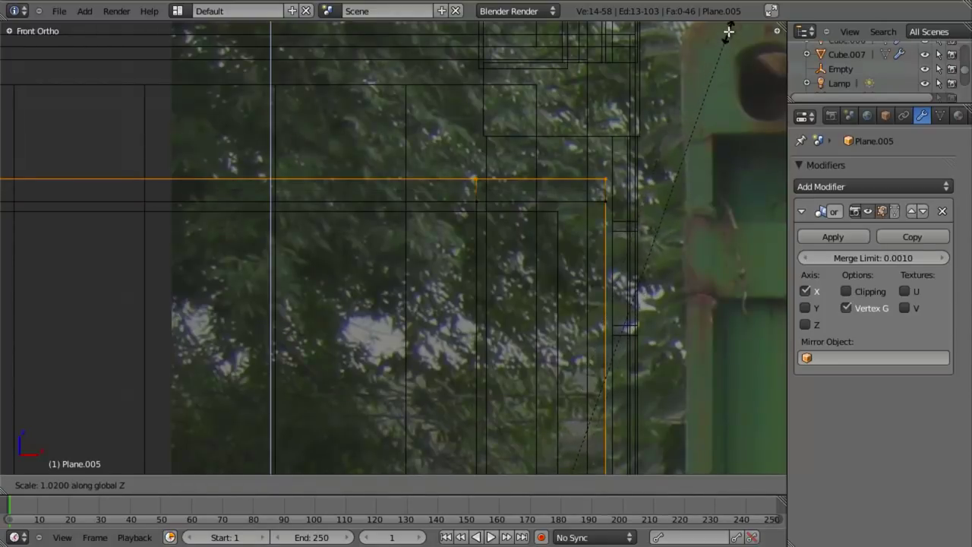
left_click(13, 269)
scroll(425, 354, "down", 3)
middle_click_drag(503, 371, 354, 380, "shift")
scroll(371, 378, "up", 1)
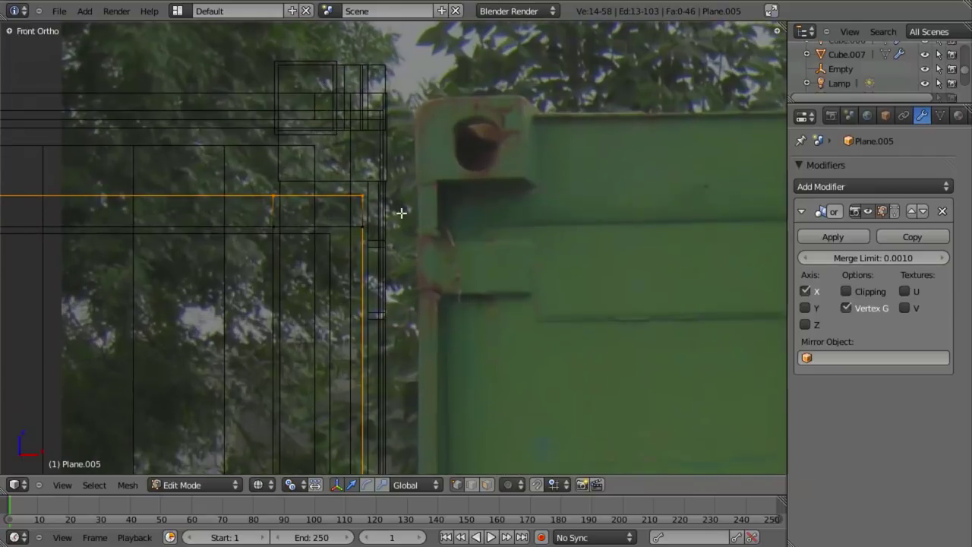
Step: Deselect the inner vertices of the upper and lower borders, keeping only the extruded outer vertical edge selected
key("z")
key("z")
scroll(364, 244, "down", 10)
key("b")
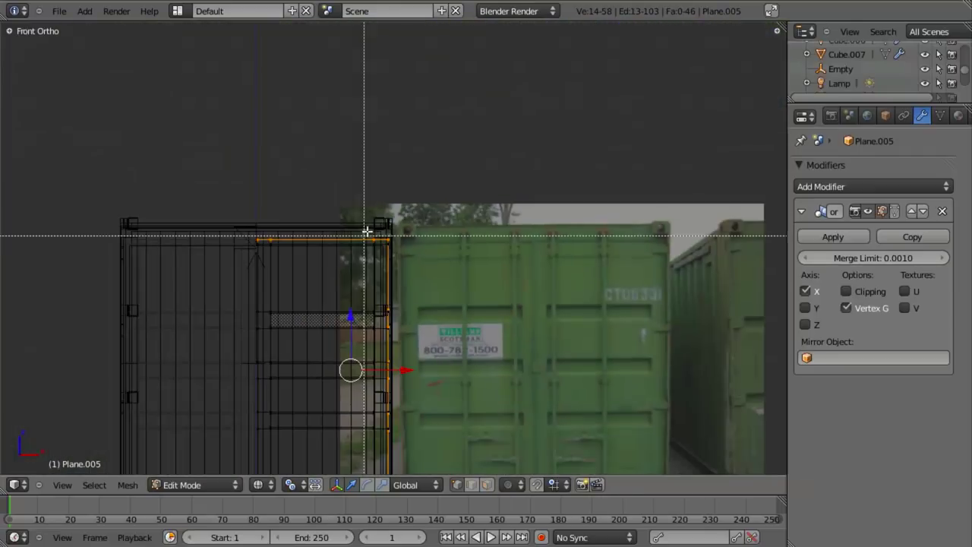
middle_click_drag(376, 218, 250, 288)
middle_click_drag(343, 416, 334, 204, "shift")
key("b")
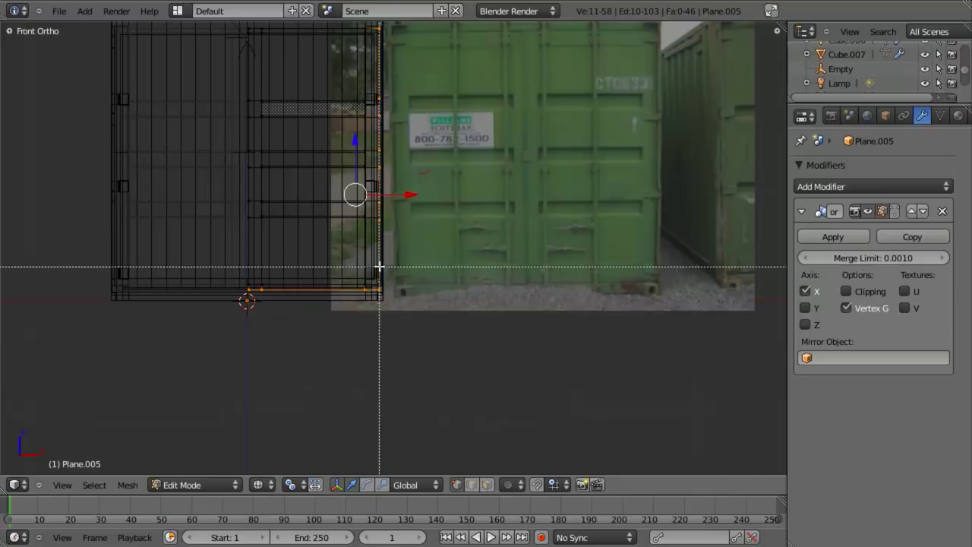
middle_click_drag(380, 256, 151, 406)
scroll(343, 400, "up", 5)
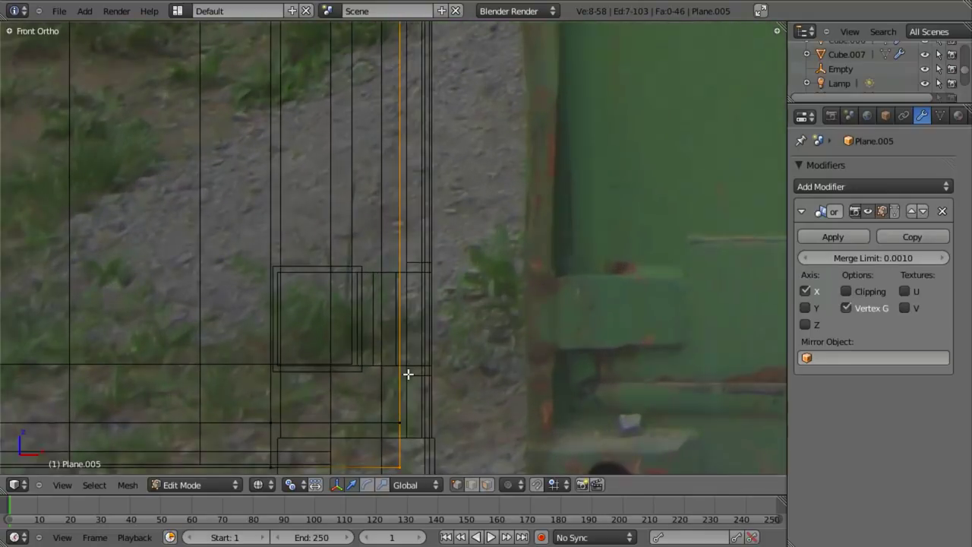
key("g")
key("x")
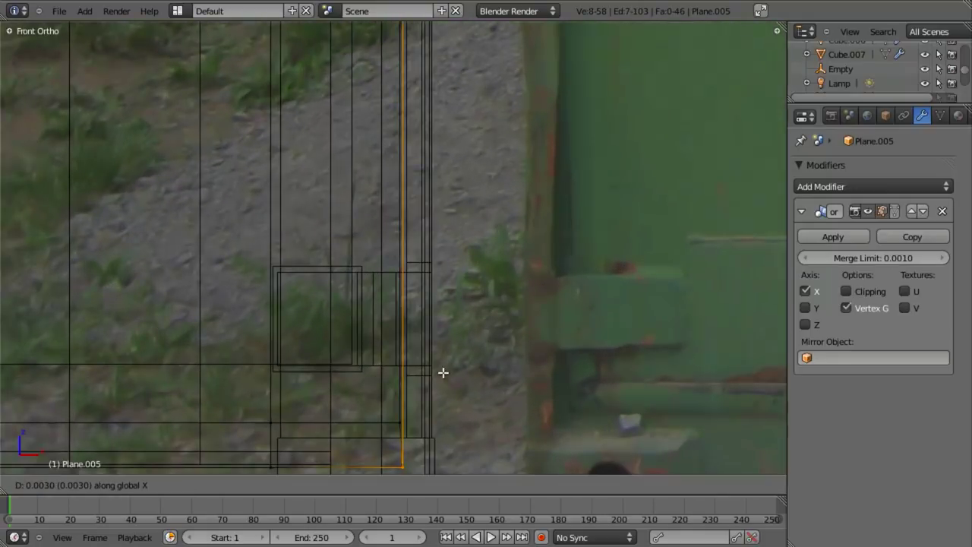
right_click(427, 381)
key("g")
key("x")
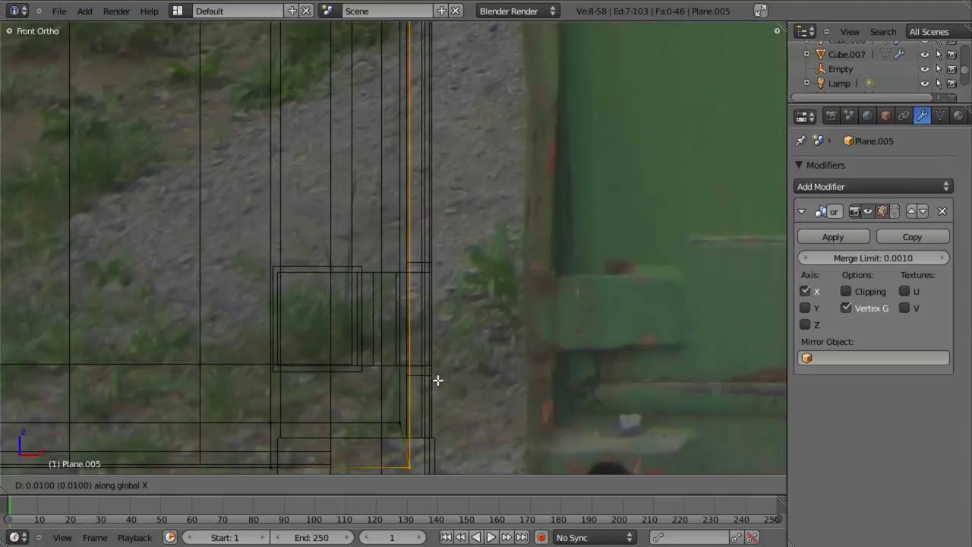
key("Escape")
Step: Move the extruded outer vertical edge 0.05 outward along X to widen the side strip
key("g")
key("x")
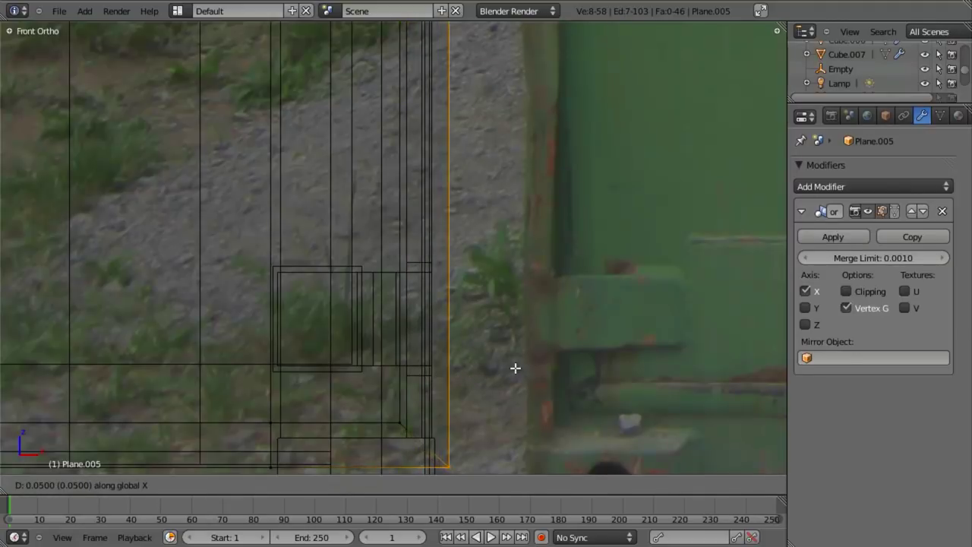
left_click(513, 369)
scroll(379, 424, "down", 1)
Step: Add the side strip's inner edge to the selection and move the strip 0.04 inward along X, with a small final correction
left_click(397, 354, "alt+shift")
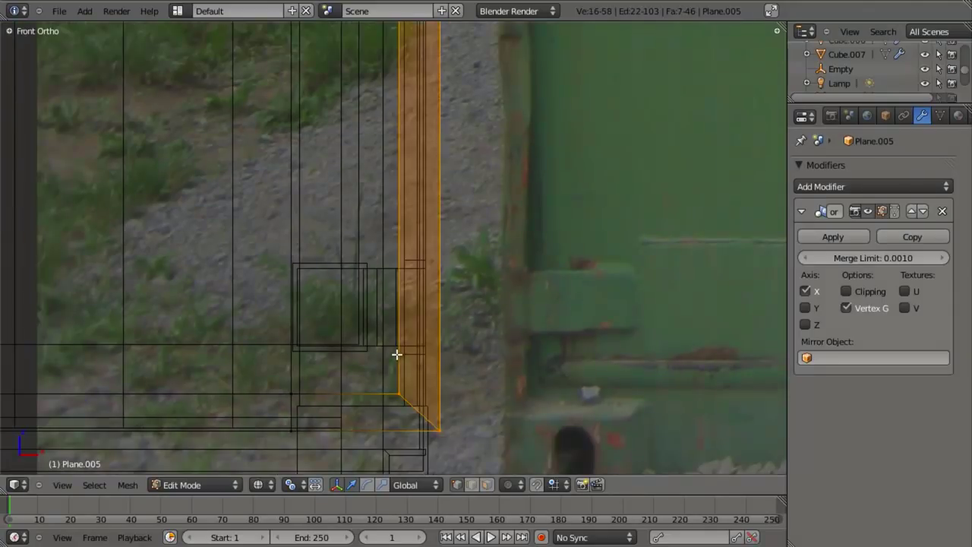
key("g")
key("x")
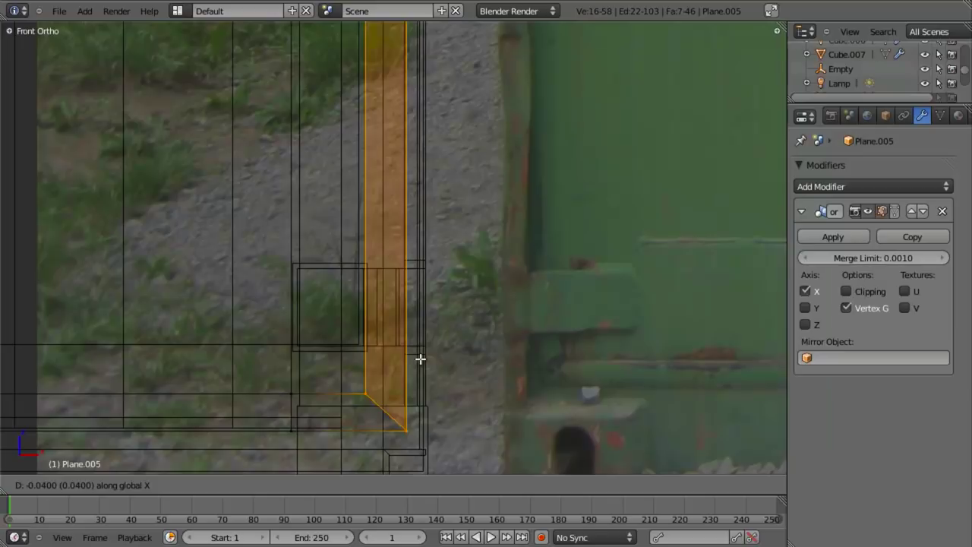
left_click(420, 359)
scroll(451, 381, "up", 3)
key("g")
key("x")
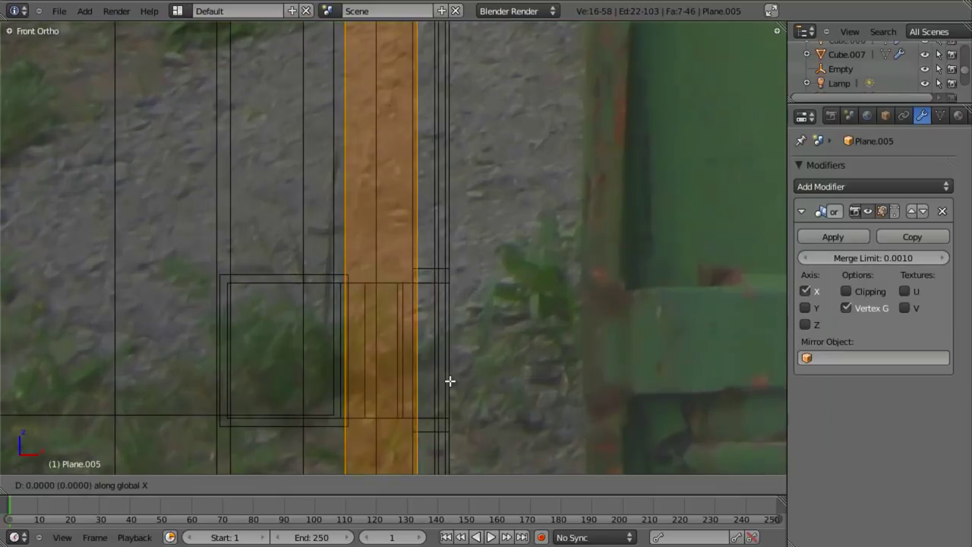
left_click(465, 381)
scroll(436, 381, "down", 3)
key("z")
middle_click_drag(425, 371, 440, 332)
Step: Clear the selection and select the lower, outer and upper border strips around the door panel
key("Tab")
scroll(412, 266, "down", 6)
middle_click_drag(392, 225, 430, 354, "shift")
key("Tab")
key("a")
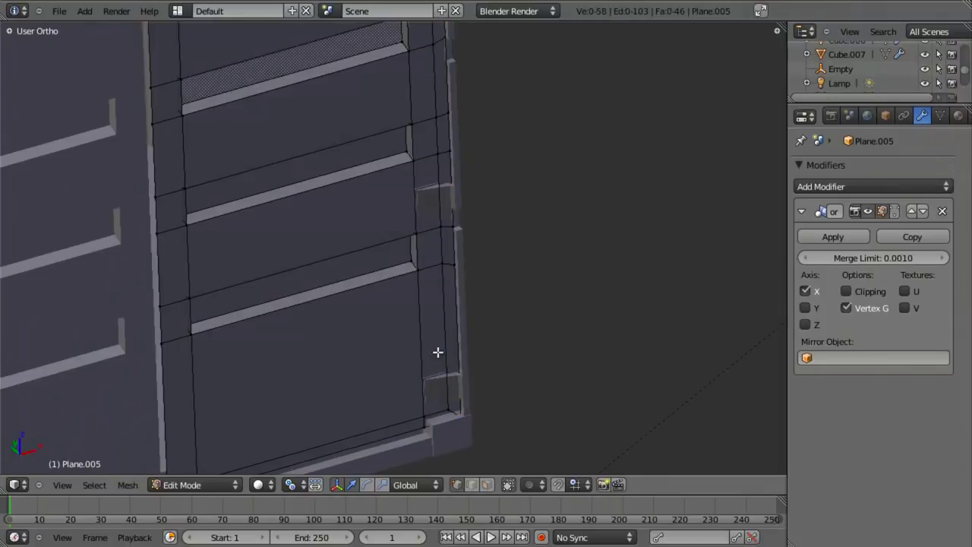
right_click(399, 421, "alt")
right_click(404, 438, "alt+shift")
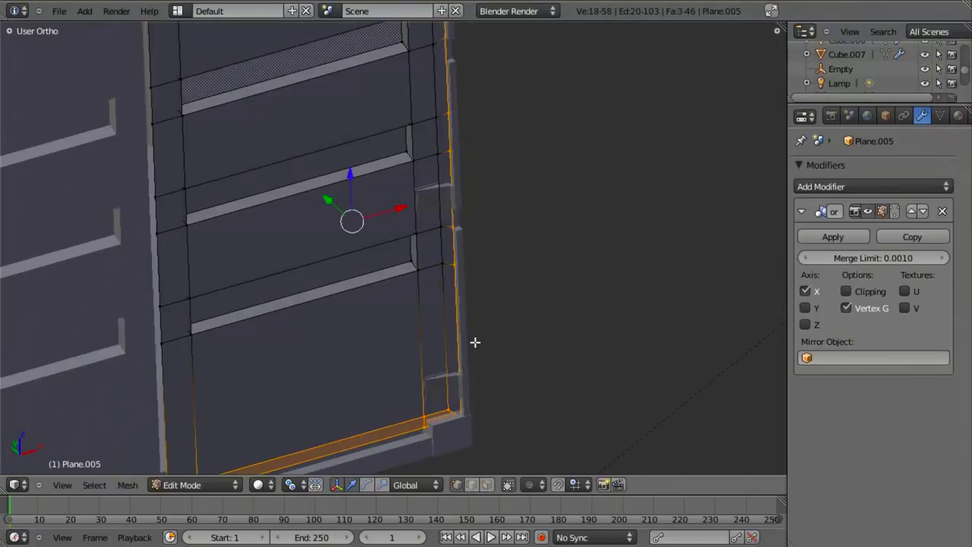
right_click(443, 288, "alt+shift")
middle_click_drag(462, 202, 540, 420, "shift")
right_click(431, 92, "alt+shift")
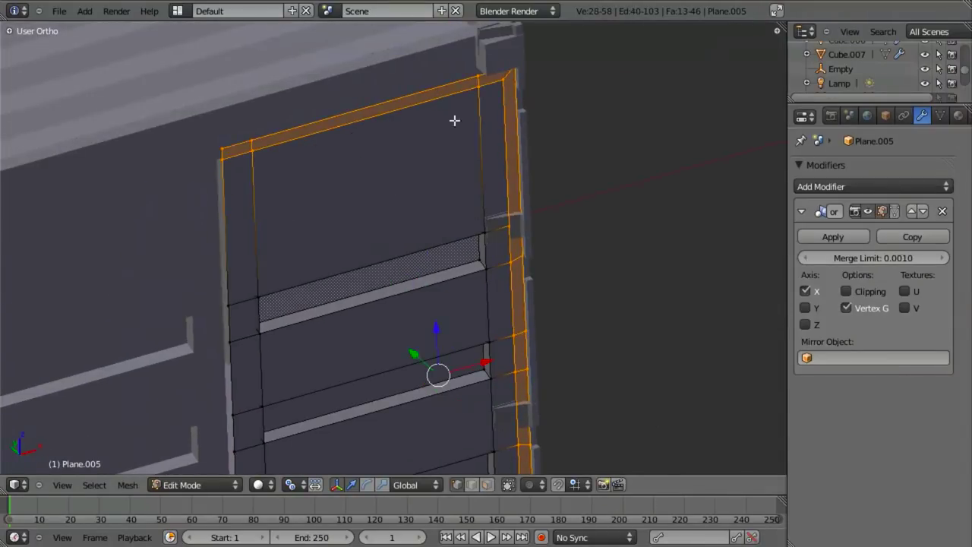
Step: Extrude the selected border strips a short distance along Y in side view and leave mesh editing
scroll(497, 251, "up", 2, "shift")
key("KP_3")
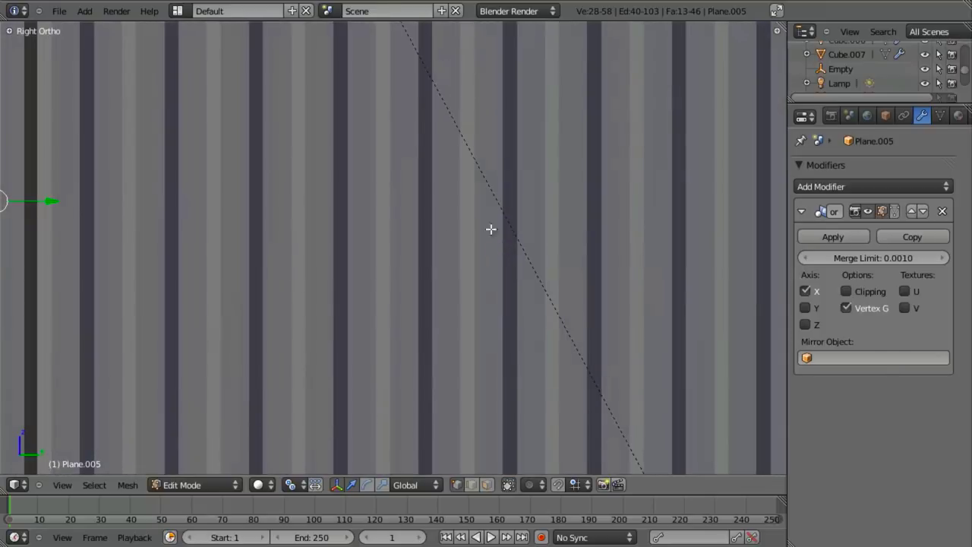
scroll(491, 229, "down", 8)
key("e")
key("y")
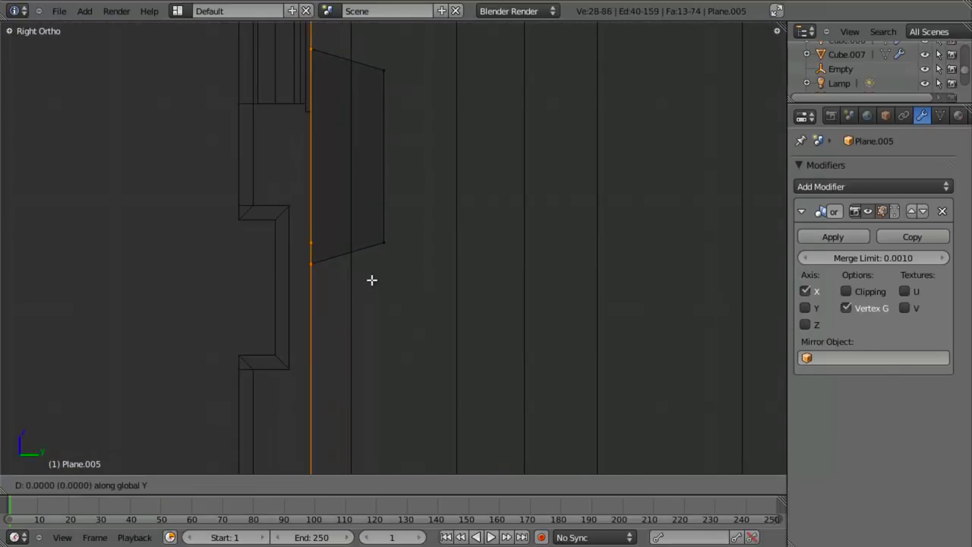
left_click(361, 275)
key("z")
middle_click_drag(349, 285, 478, 290)
scroll(456, 304, "down", 5)
key("Tab")
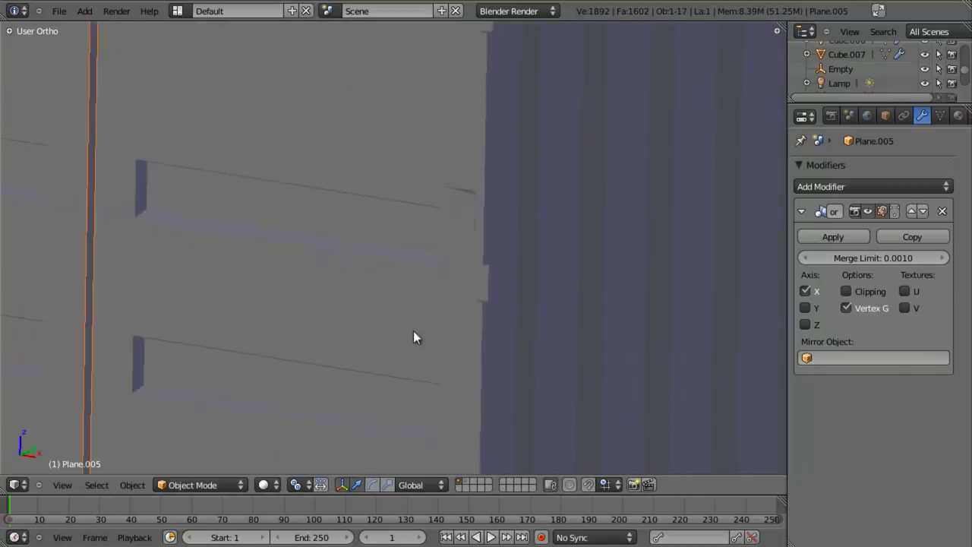
Step: Save the file over the existing version and return to the front view of the doors
scroll(414, 338, "down", 8)
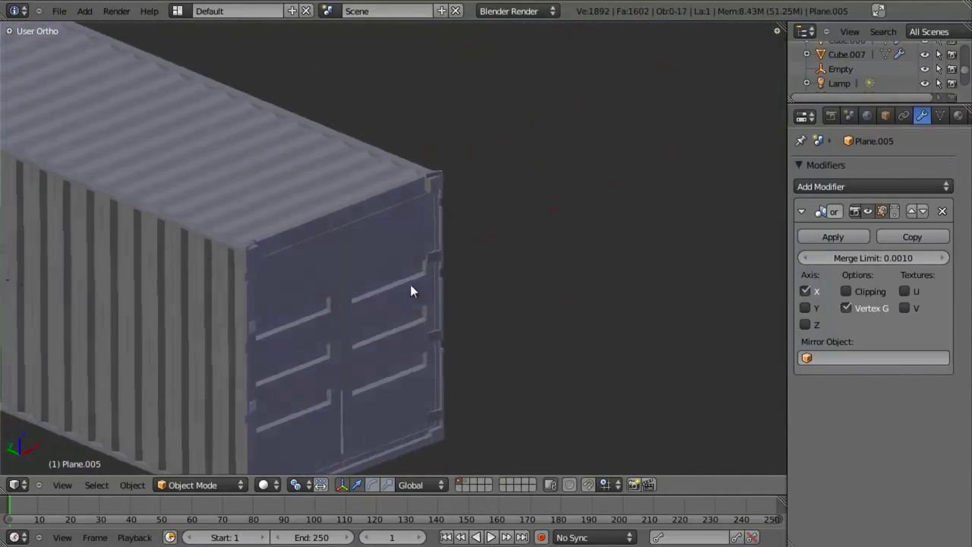
middle_click_drag(410, 285, 328, 317)
key("ctrl+s")
left_click(328, 317)
key("KP_1")
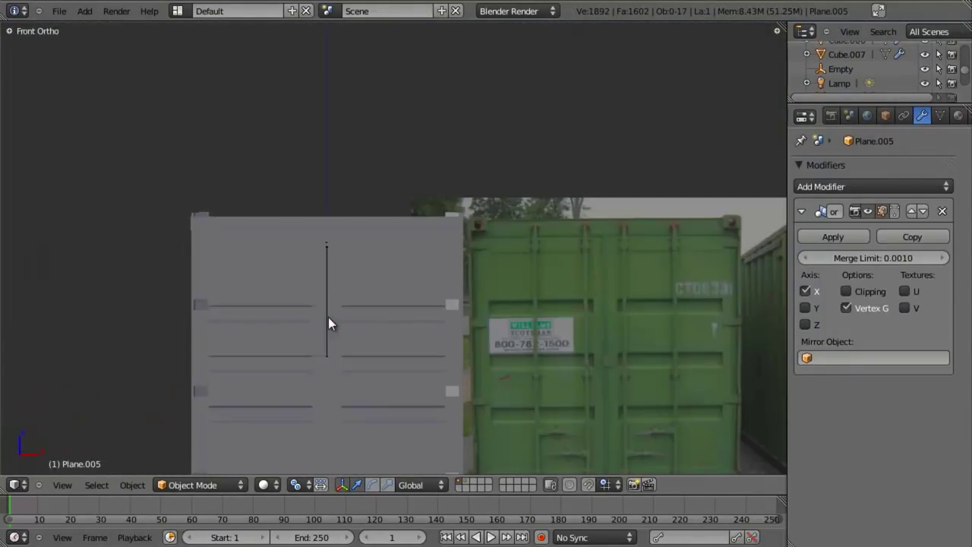
Step: Examine the vertical locking rods and their brackets on the green container doors in the reference photo
scroll(328, 317, "up", 8)
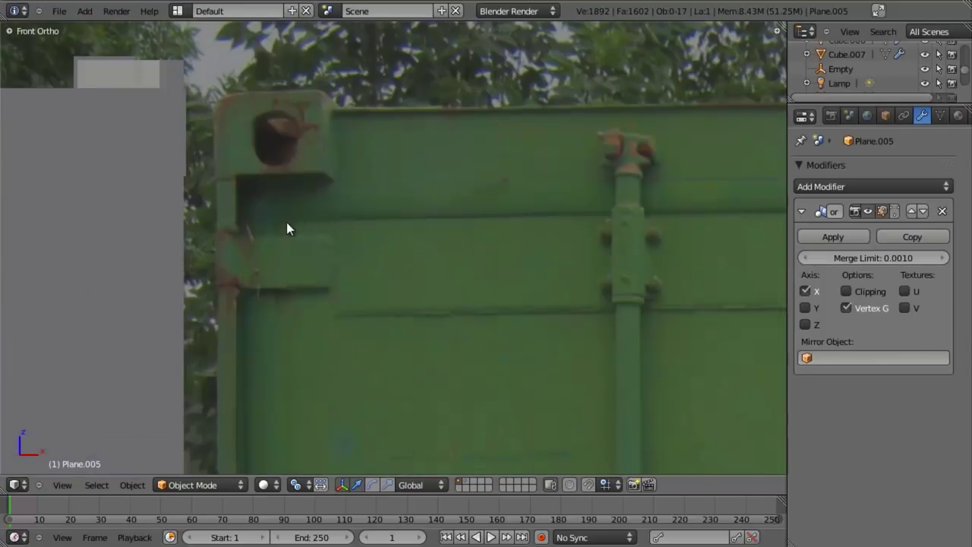
scroll(434, 332, "down", 5)
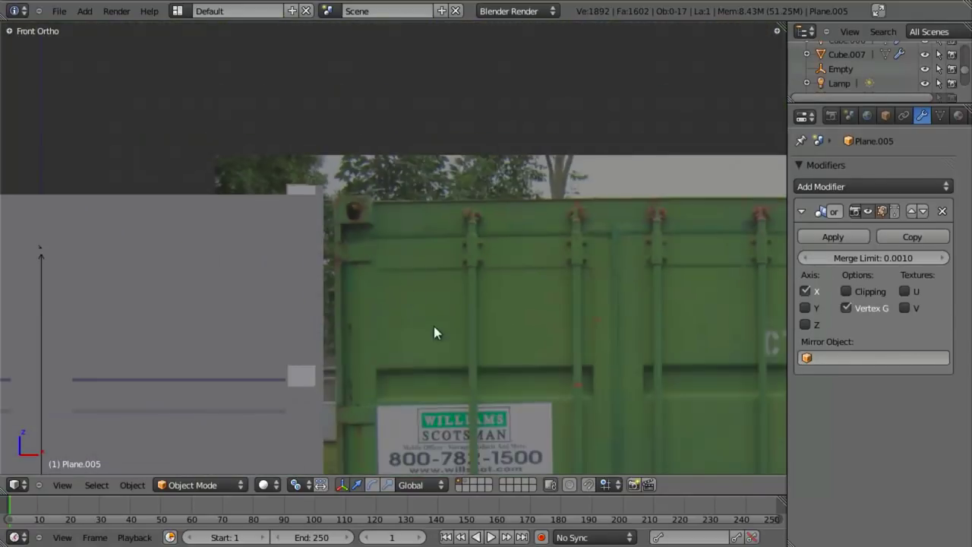
scroll(516, 352, "up", 4)
middle_click_drag(523, 344, 290, 283, "shift")
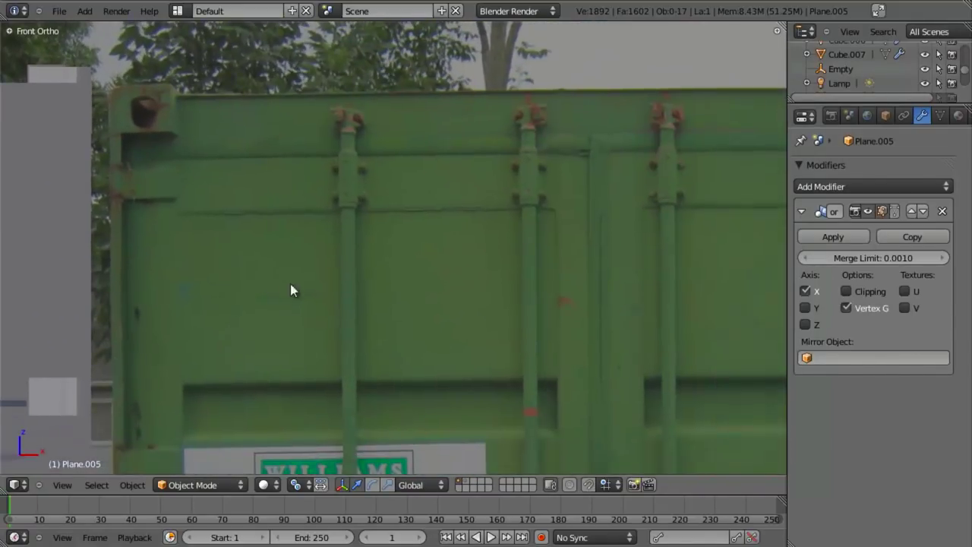
scroll(462, 355, "down", 6)
scroll(462, 354, "up", 1)
middle_click_drag(478, 349, 454, 199, "shift")
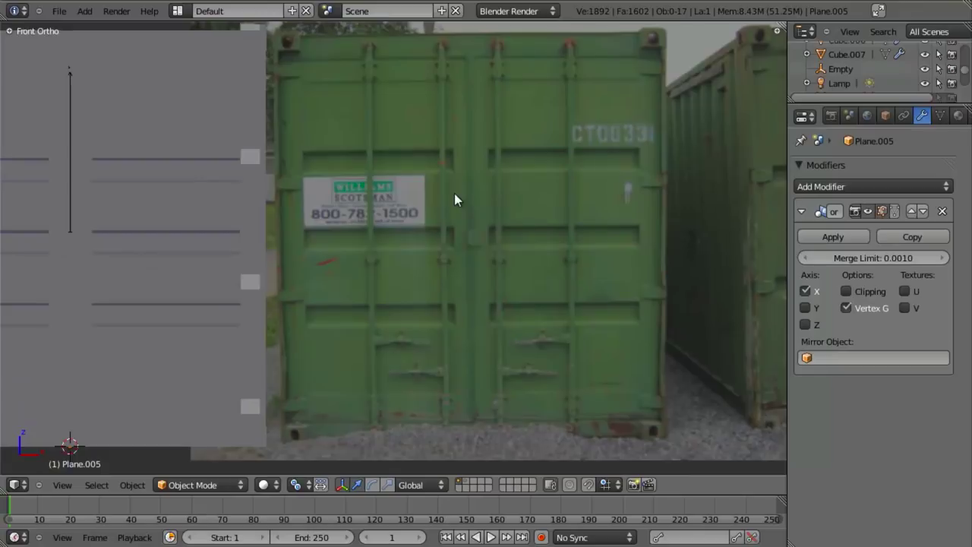
scroll(449, 239, "up", 1)
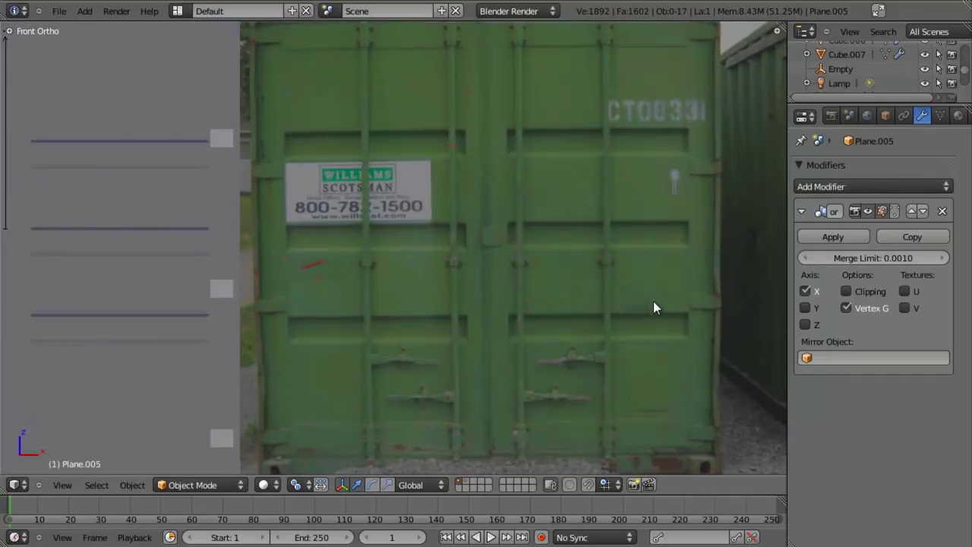
scroll(634, 319, "down", 1)
middle_click_drag(608, 240, 630, 270, "shift")
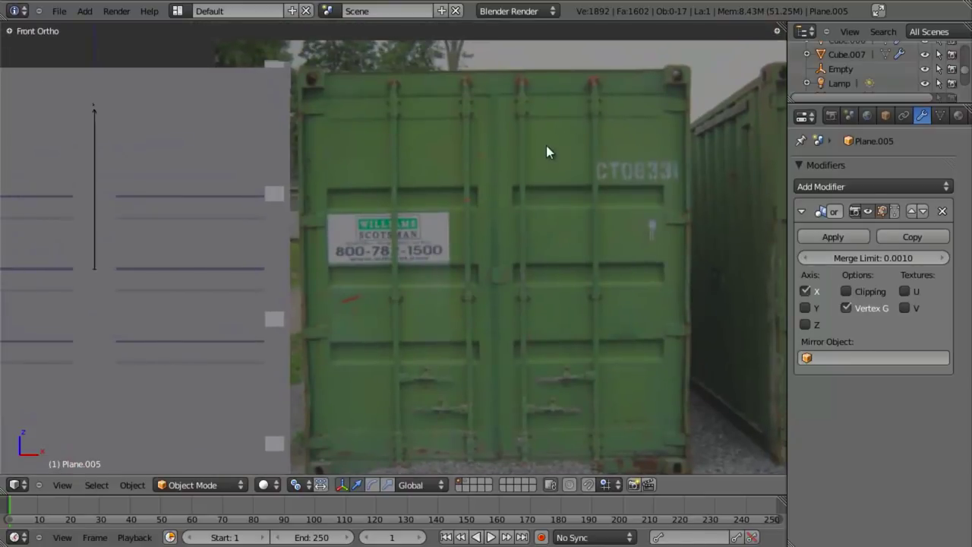
Step: Show the model as wireframe in front view and add a cylinder mesh for a door locking rod
key("z")
scroll(278, 258, "down", 3)
middle_click_drag(278, 258, 417, 314, "shift")
scroll(387, 266, "up", 3)
key("KP_1")
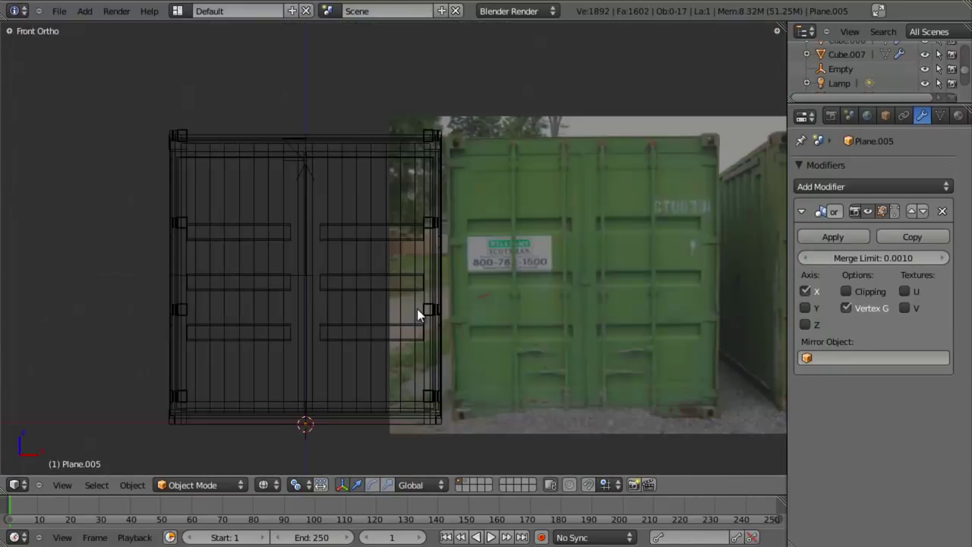
key("shift+a")
mouse_move(417, 309)
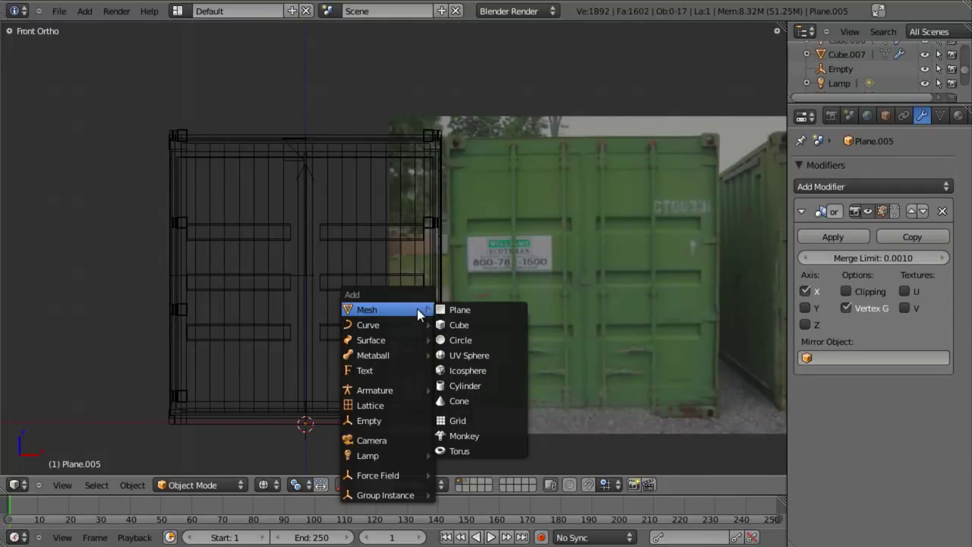
left_click(466, 384)
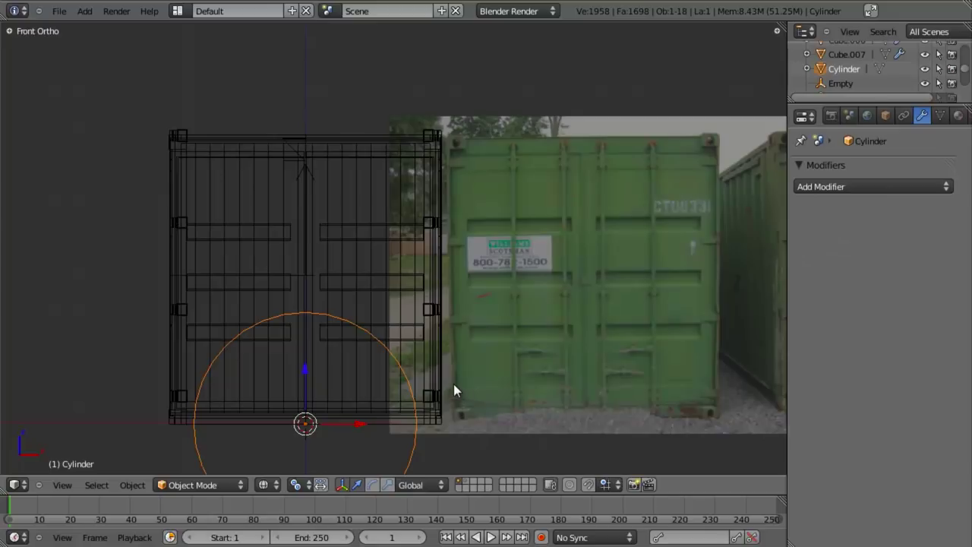
Step: Give the new cylinder 8 vertices, a radius of 0.1 and a depth of 10, with its end caps turned off
key("F6")
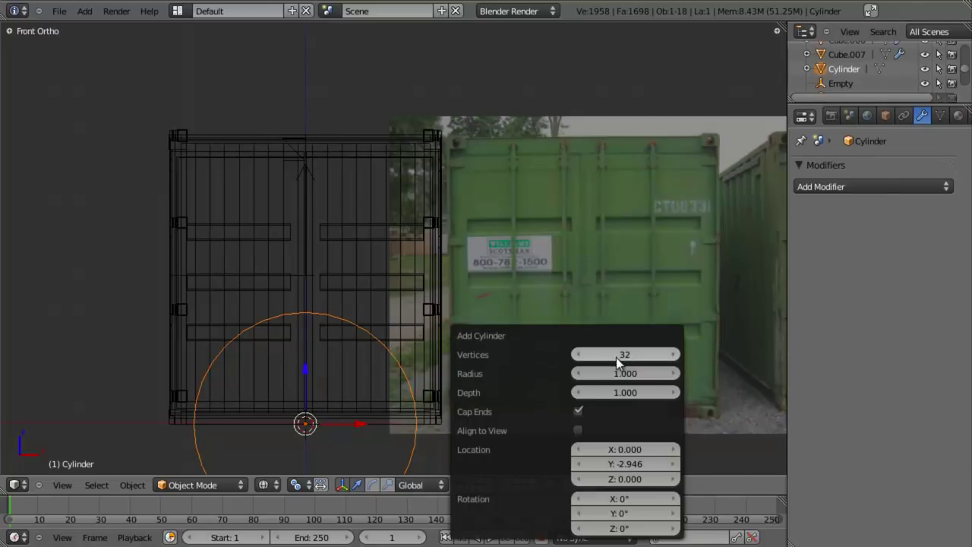
left_click(621, 354)
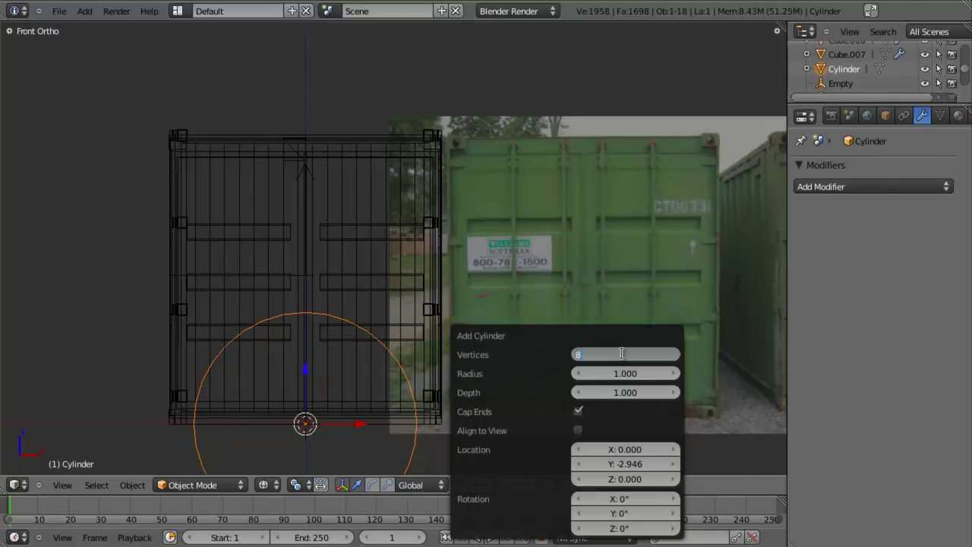
type("8")
key("Tab")
type("0.1")
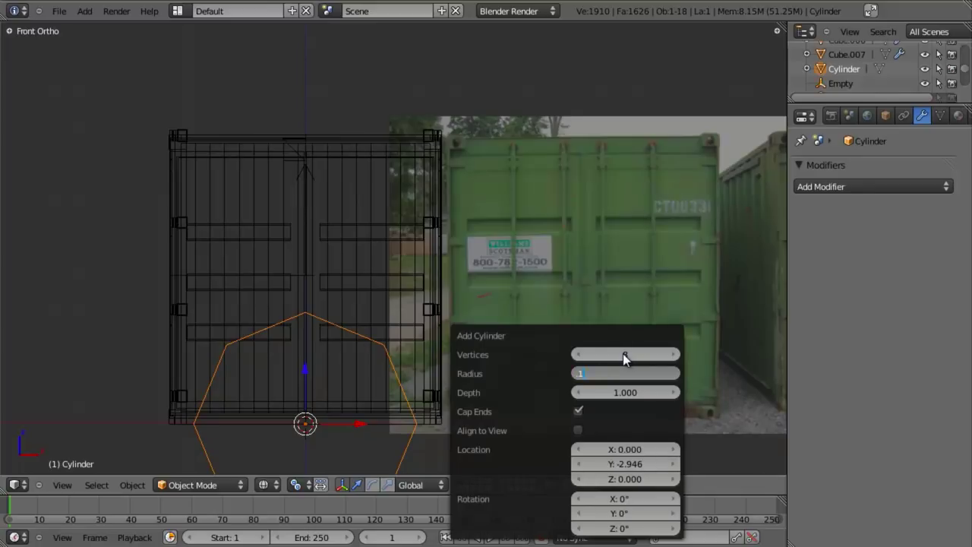
key("Tab")
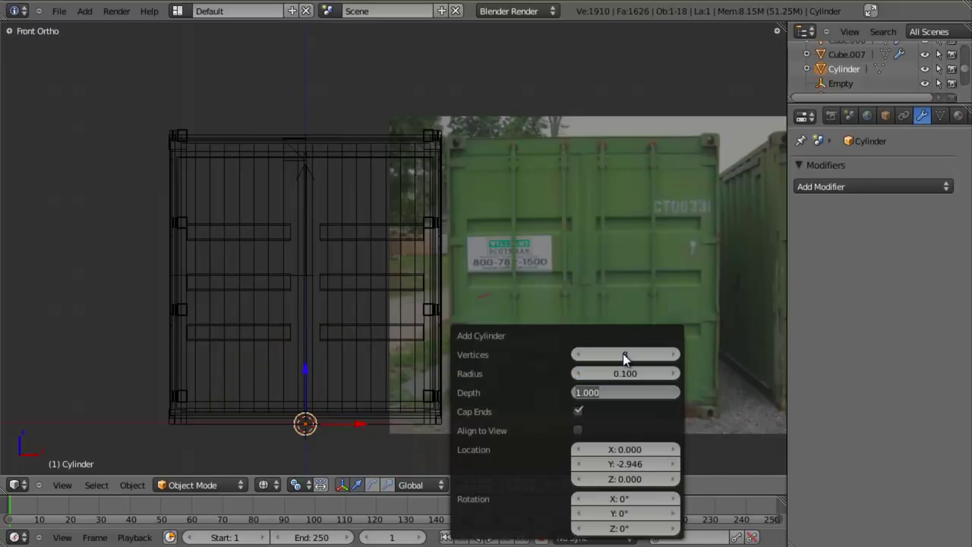
type("10")
key("Return")
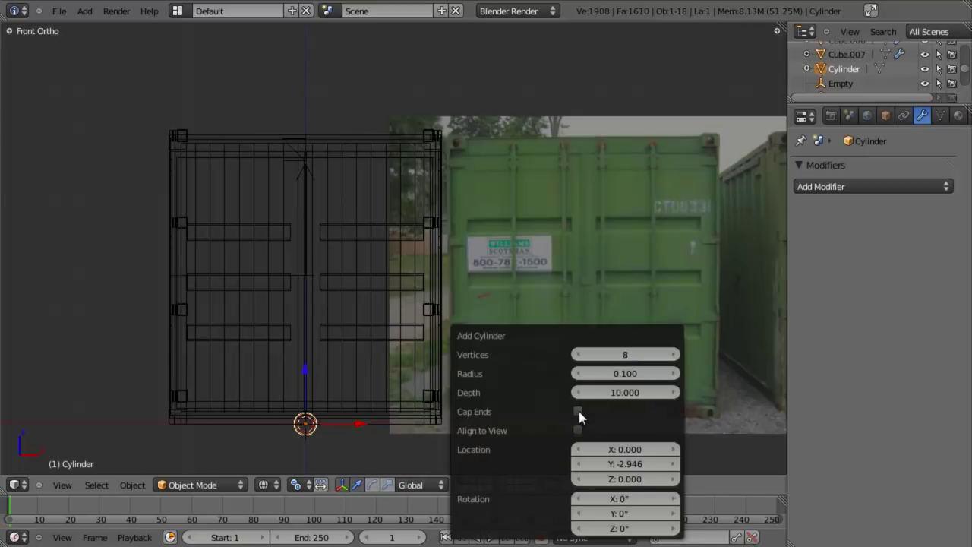
Step: Apply the cylinder's rotation and stand it upright along the Z axis in front view
middle_click_drag(446, 248, 410, 266)
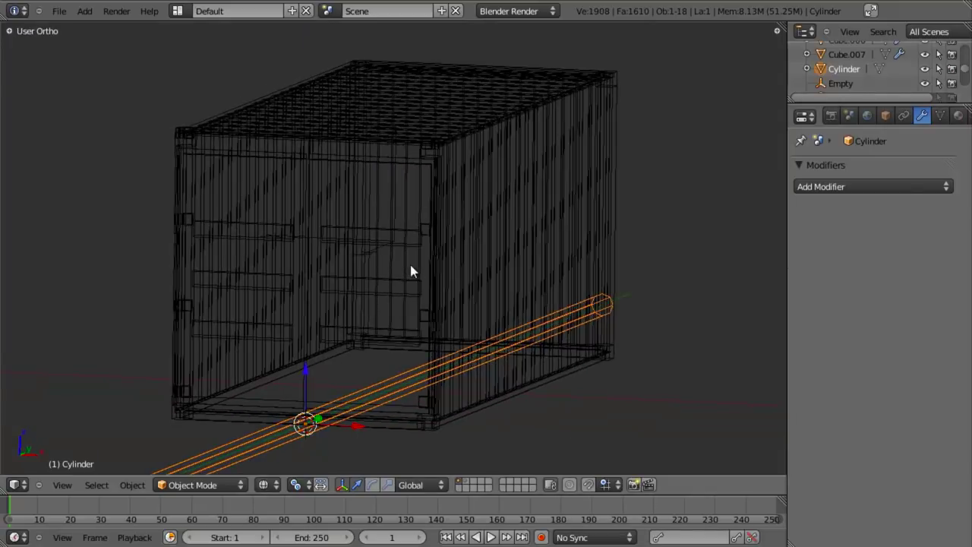
scroll(429, 301, "down", 6)
scroll(428, 300, "up", 2)
key("ctrl+a")
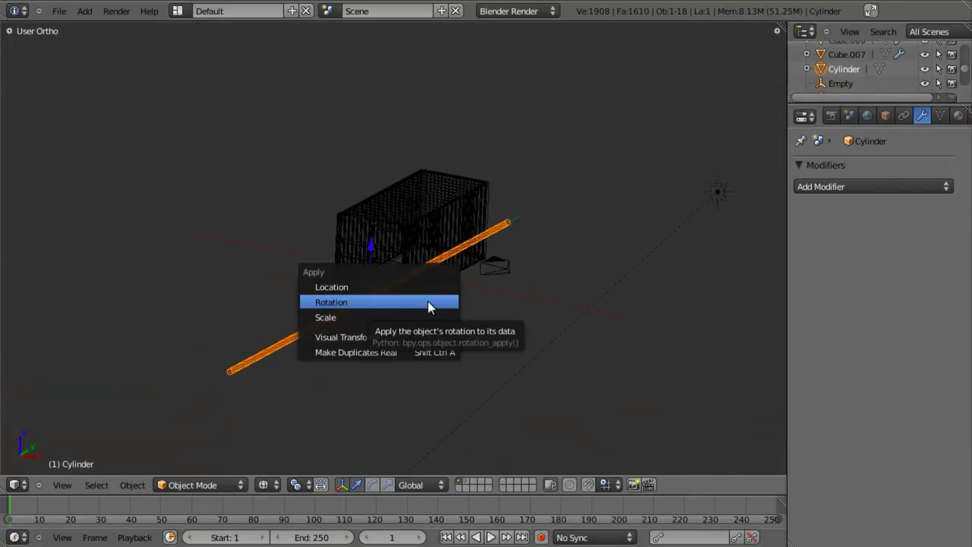
left_click(428, 301)
key("KP_1")
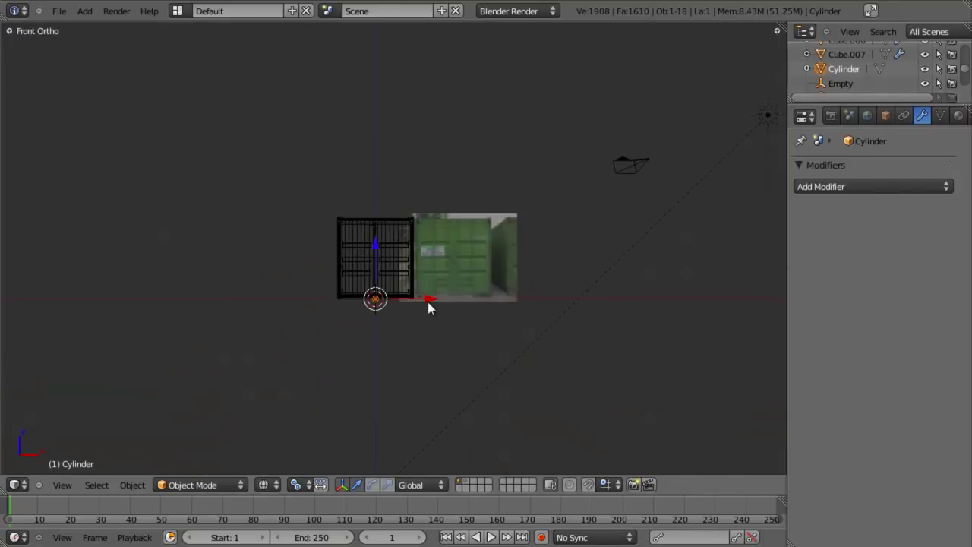
scroll(427, 301, "up", 3)
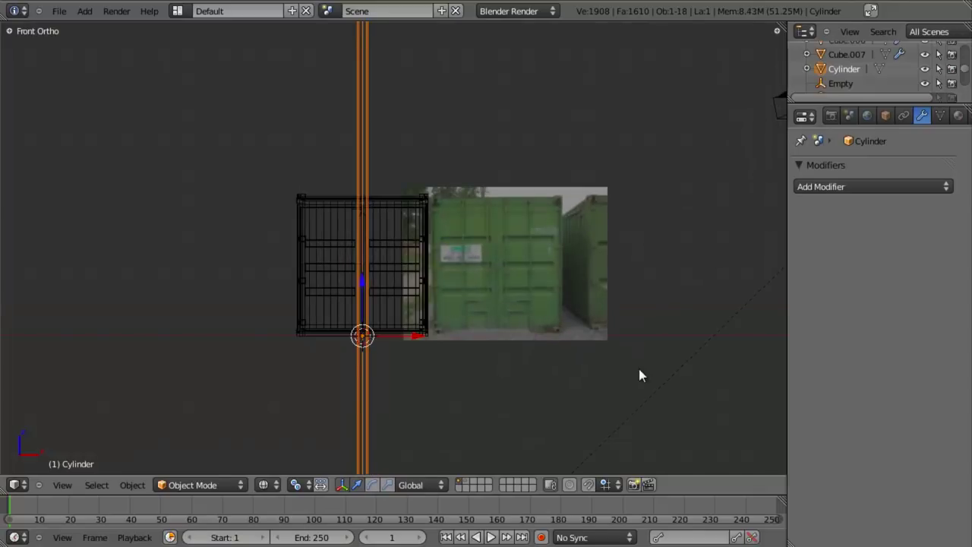
Step: In mesh editing, scale the cylinder to 0.1 and raise it 1.3 along Z in front of the doors
key("Tab")
key("s")
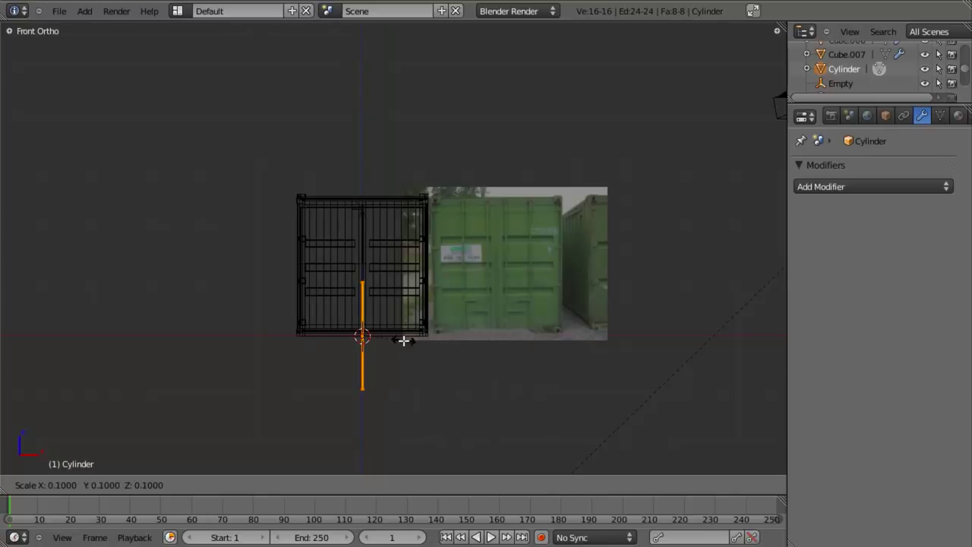
left_click(419, 344)
scroll(414, 357, "up", 4)
key("g")
key("z")
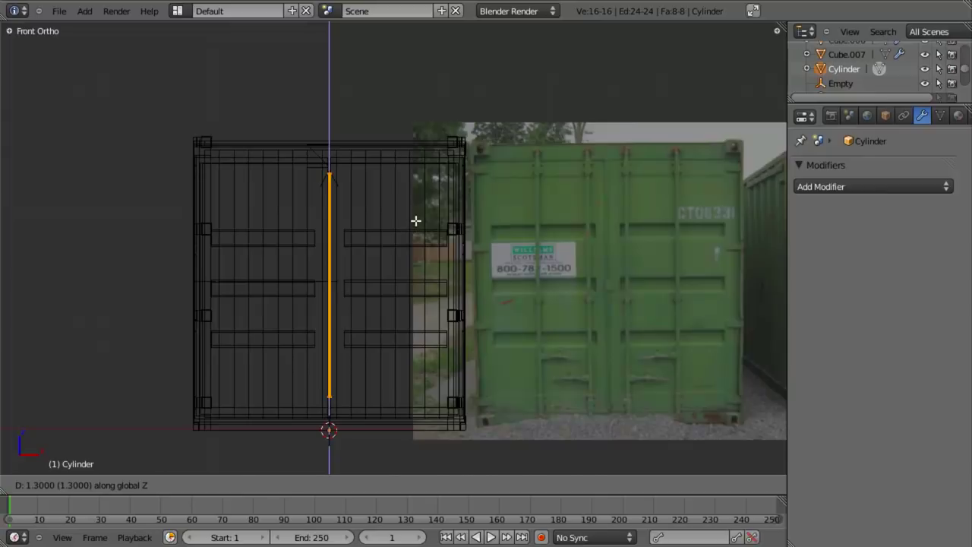
left_click(416, 220)
scroll(418, 275, "up", 3)
scroll(357, 243, "down", 2)
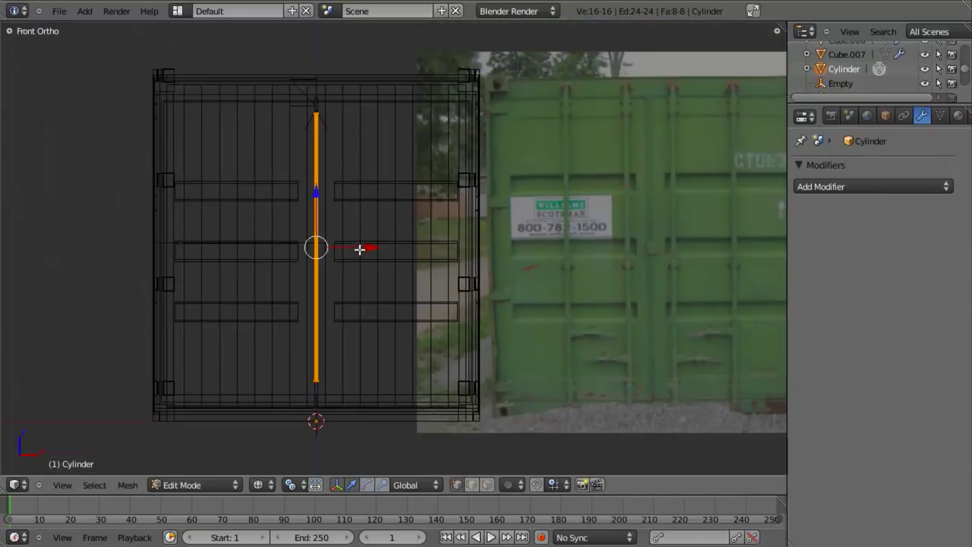
Step: Shift the rod along X onto the right door, near the inner ends of its horizontal recesses
scroll(342, 258, "up", 2)
key("g")
key("x")
left_click(365, 265)
scroll(455, 289, "up", 2)
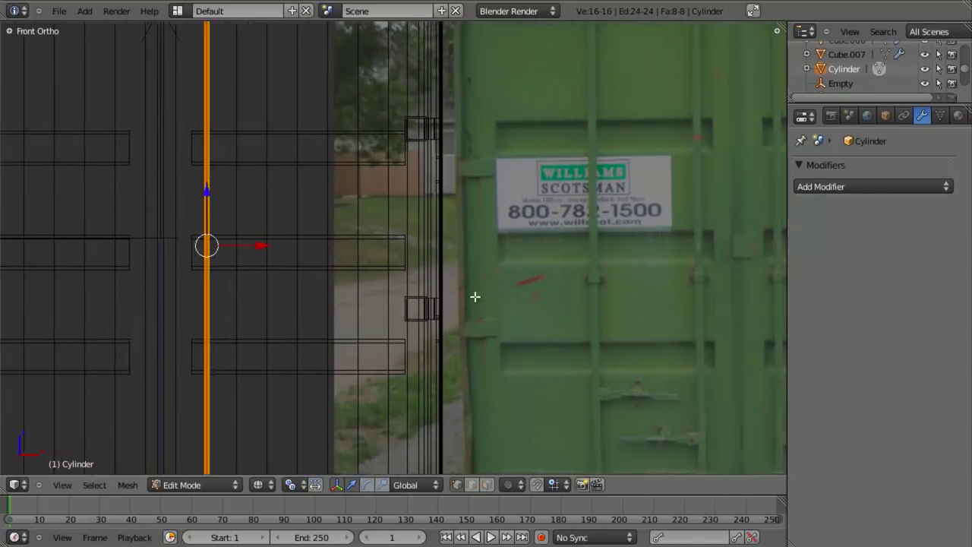
middle_click_drag(475, 297, 382, 293, "shift")
scroll(370, 263, "down", 6)
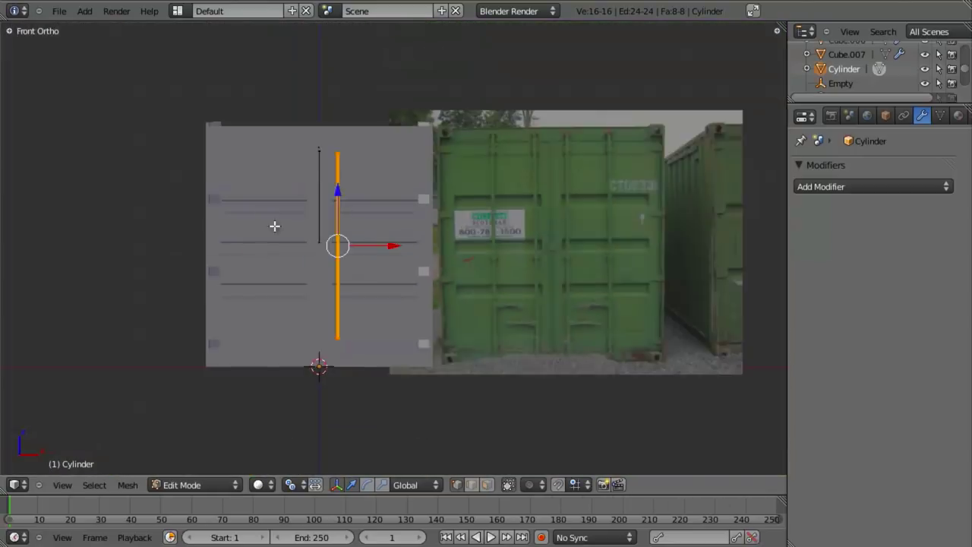
Step: In side view, move the rod outward along Y so it sits just in front of the door face
mouse_move(273, 226)
middle_mouse_down()
mouse_move(355, 283)
mouse_move(415, 275)
middle_mouse_up()
scroll(355, 283, "up", 3)
key("KP_3")
key("z")
scroll(415, 274, "up", 3)
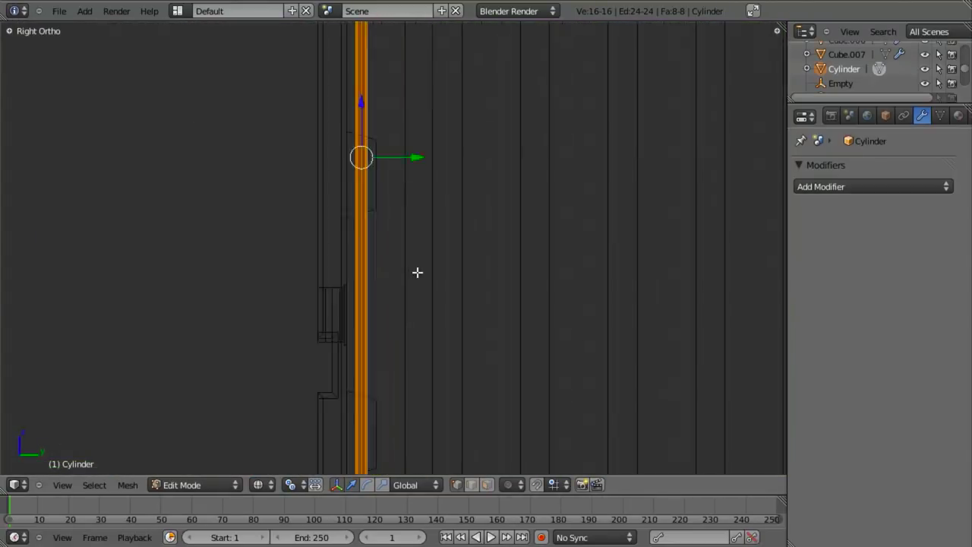
key("g")
key("y")
left_click(382, 267)
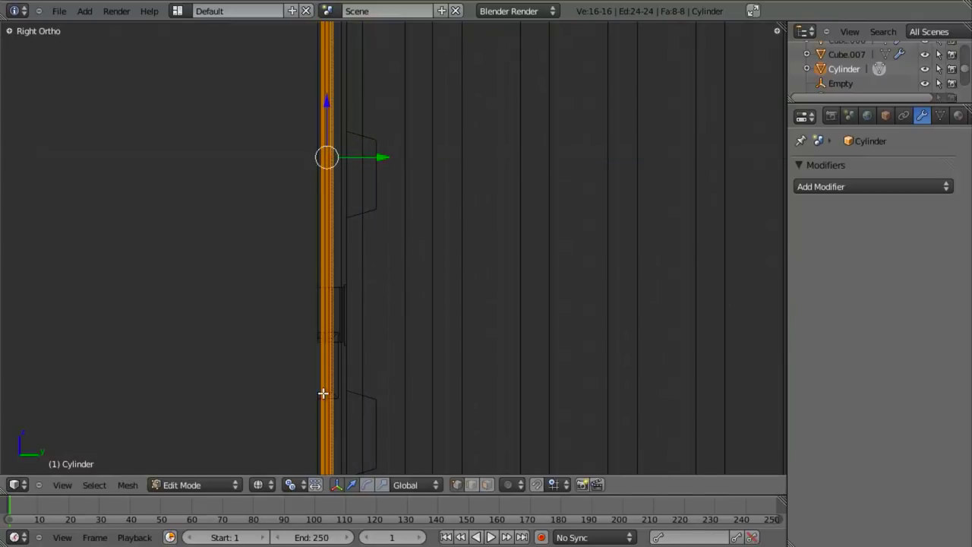
Step: Scale the rod up uniformly in front view to thicken it against the reference photo
key("z")
scroll(347, 273, "down", 5)
mouse_move(347, 274)
middle_mouse_down()
mouse_move(447, 335)
mouse_move(494, 335)
mouse_move(544, 282)
mouse_move(233, 262)
mouse_move(207, 263)
mouse_move(209, 279)
middle_mouse_up()
scroll(365, 286, "up", 5)
key("KP_1")
key("s")
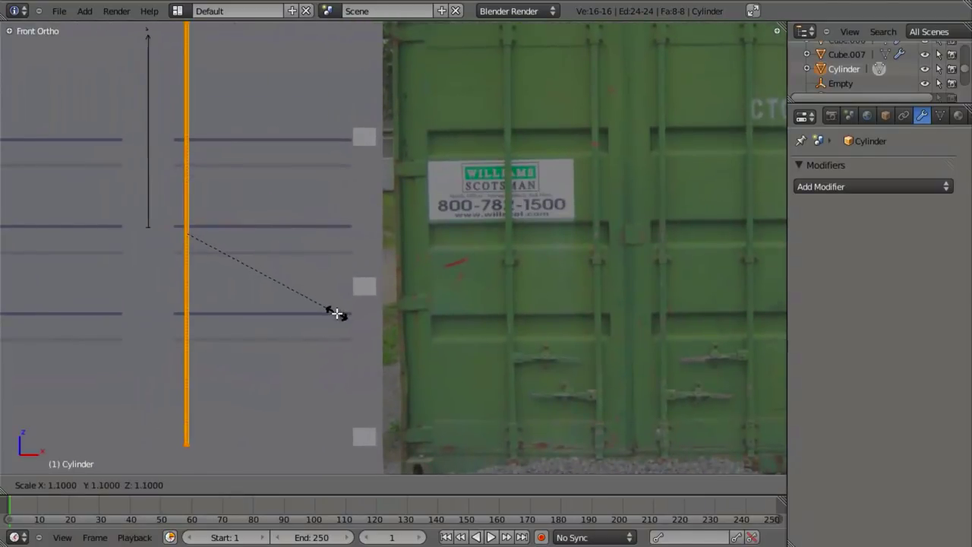
left_click(400, 329)
Step: Shorten the rod by scaling it to 0.7 along Z to fit the door height, and leave mesh editing
scroll(406, 329, "down", 2)
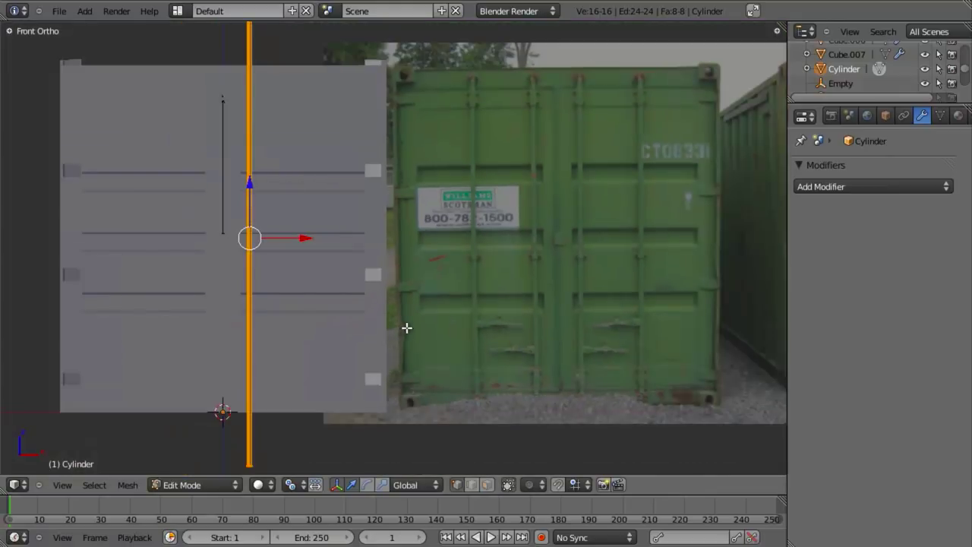
key("s")
key("z")
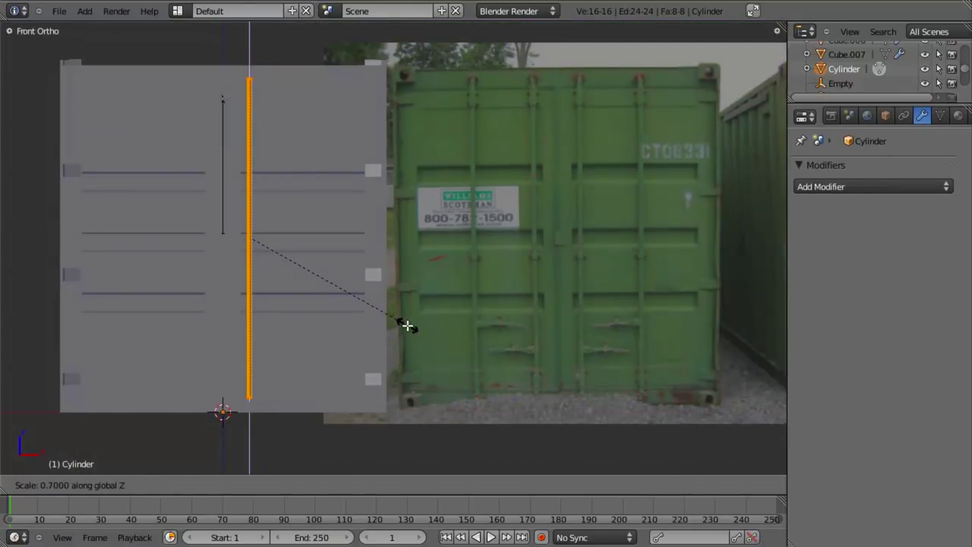
left_click(407, 326)
key("z")
middle_click_drag(401, 299, 462, 327, "shift")
key("z")
key("Tab")
Step: Check the rod against the door surface and add a Mirror modifier to duplicate it onto the other door
middle_click_drag(376, 288, 502, 350, "shift")
scroll(413, 217, "up", 6)
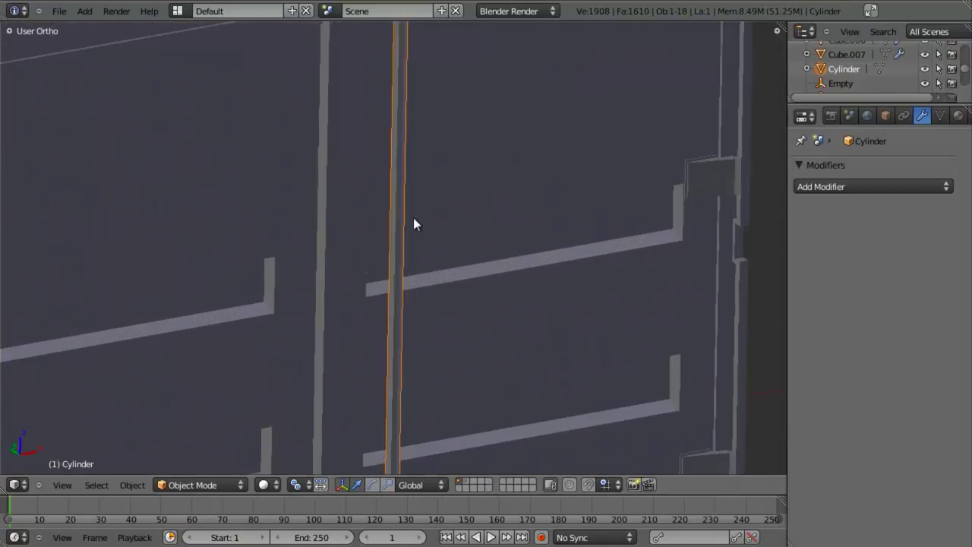
middle_click_drag(413, 217, 393, 432, "shift")
scroll(389, 251, "up", 5)
scroll(394, 254, "down", 4)
scroll(453, 348, "down", 6)
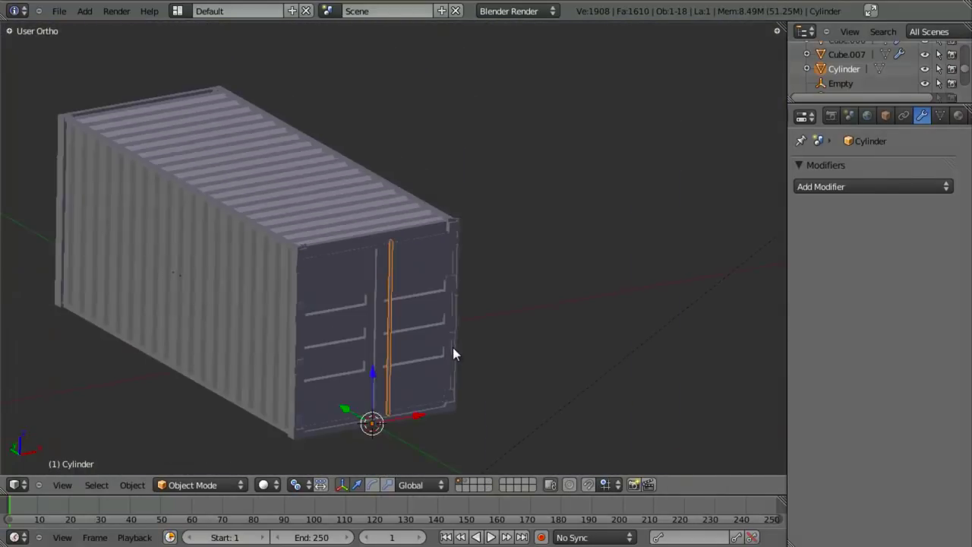
key("KP_1")
key("z")
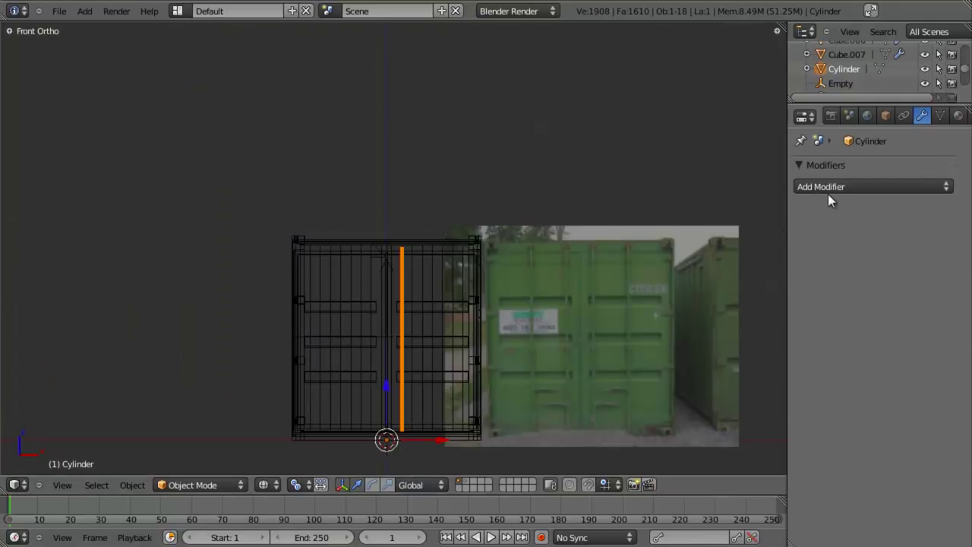
left_click(824, 188)
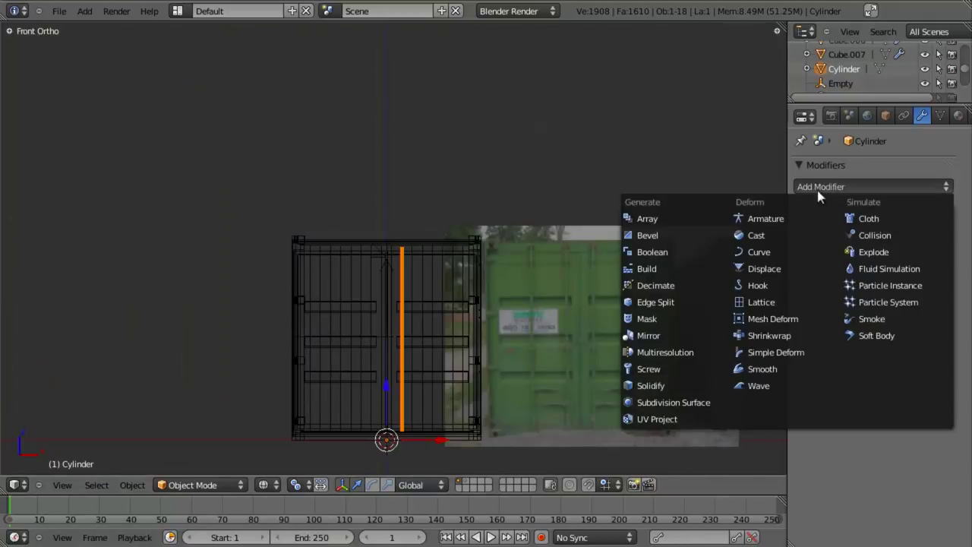
left_click(673, 336)
Step: Add an Array modifier with a count of 2 to the rod and place it above the Mirror modifier
middle_click_drag(506, 360, 481, 274, "shift")
scroll(482, 275, "up", 2)
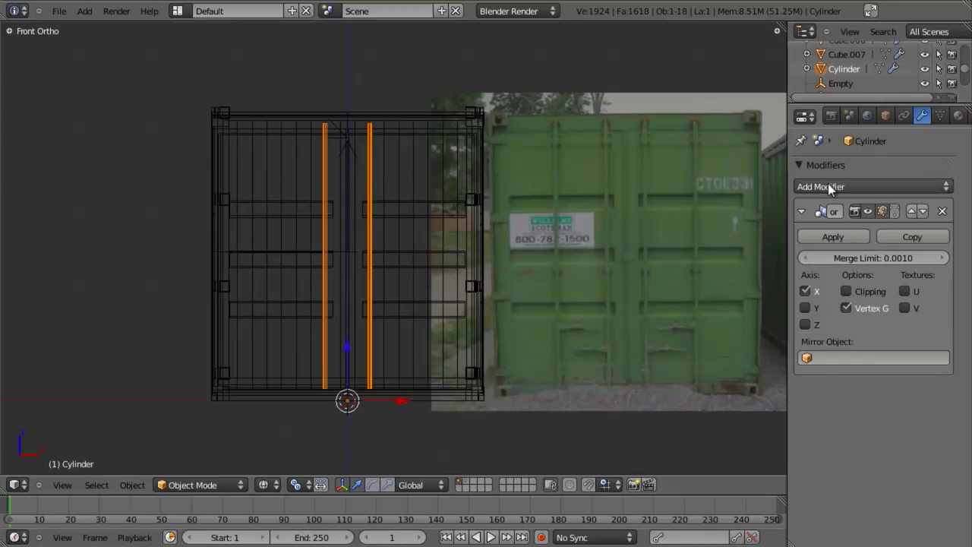
left_click(828, 187)
left_click(682, 220)
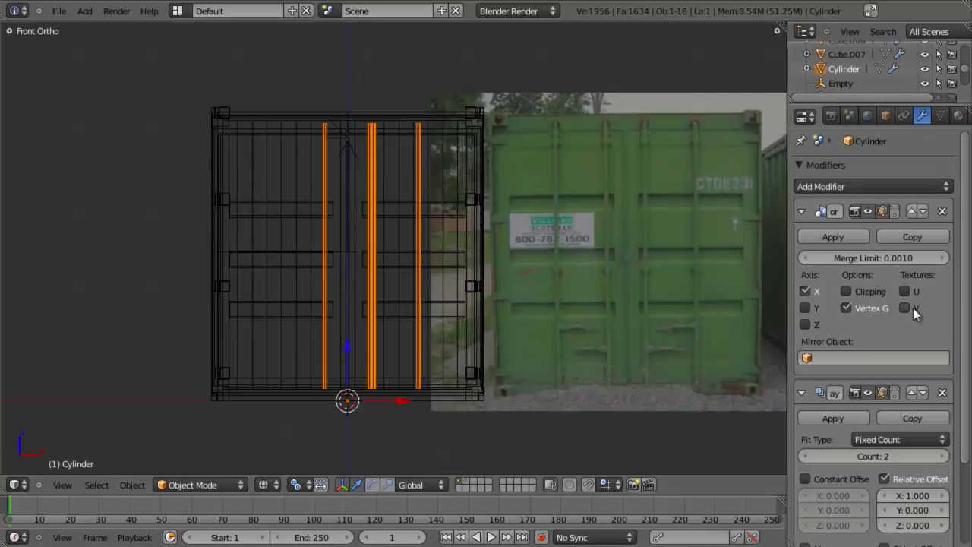
left_click(912, 392)
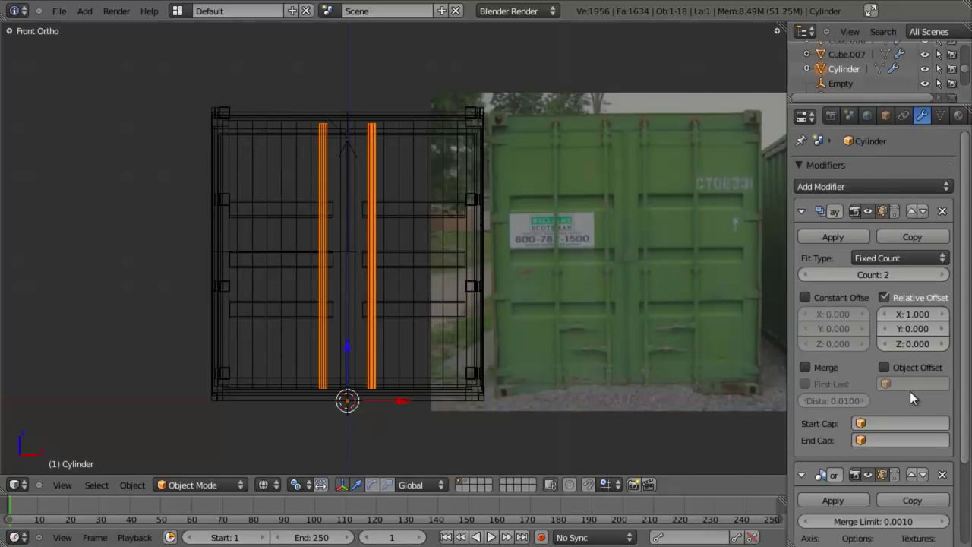
Step: Set the rod Array modifier's relative X offset to 11.6 to space two rods per door, and deselect everything
scroll(609, 303, "up", 2)
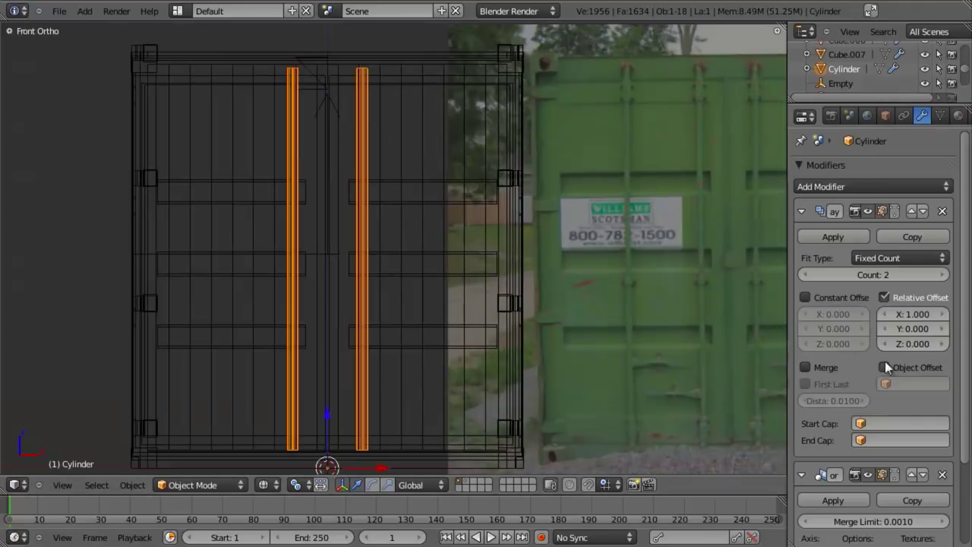
left_click_drag(930, 318, 47, 326)
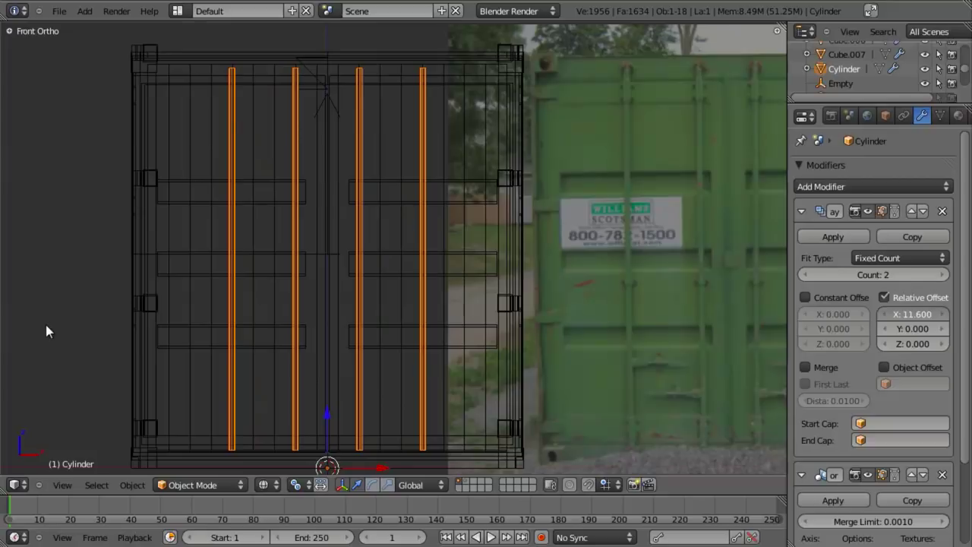
left_click_drag(45, 324, 46, 325)
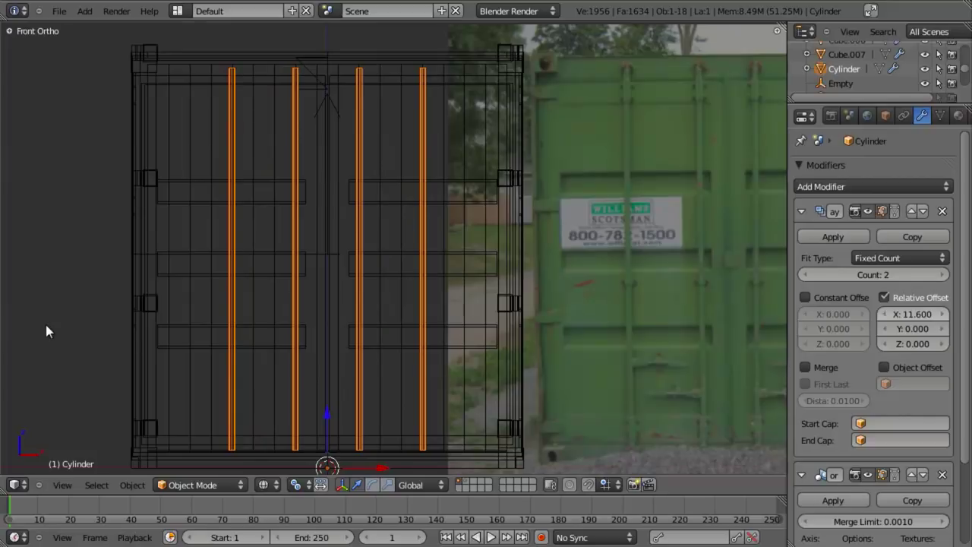
scroll(386, 279, "down", 4)
key("z")
mouse_move(386, 279)
middle_mouse_down()
mouse_move(384, 347)
mouse_move(406, 348)
mouse_move(569, 253)
mouse_move(431, 235)
mouse_move(343, 306)
middle_mouse_up()
key("a")
Step: Inspect the container's far end and select the corrugated end wall plane
scroll(384, 348, "up", 4)
scroll(343, 306, "down", 5)
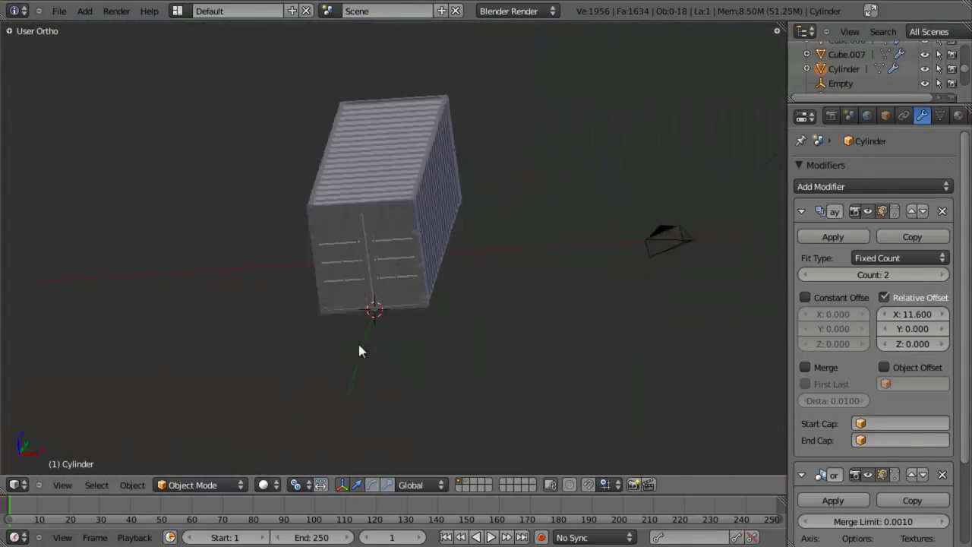
middle_click_drag(363, 343, 477, 302)
scroll(499, 287, "up", 3)
middle_click_drag(364, 283, 460, 277, "shift")
scroll(410, 336, "up", 3)
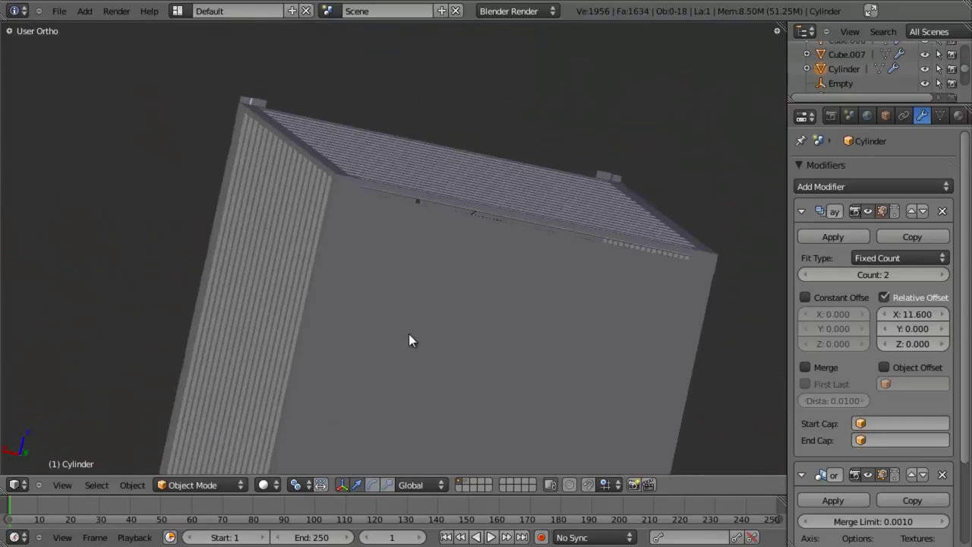
right_click(456, 327)
middle_click_drag(456, 328, 360, 346)
scroll(550, 306, "up", 4)
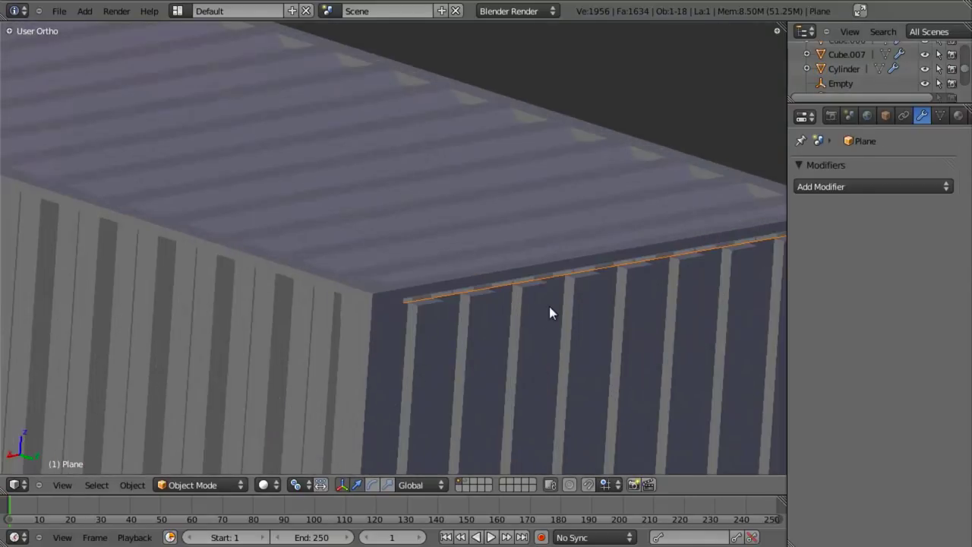
Step: Box-select the end wall's upper vertices in mesh editing and line up its top edge in wireframe right view
key("Tab")
key("z")
middle_click_drag(531, 300, 540, 302)
scroll(492, 289, "down", 5)
key("b")
left_click_drag(335, 136, 758, 383)
key("z")
scroll(564, 319, "up", 6)
middle_click_drag(515, 292, 544, 316)
key("z")
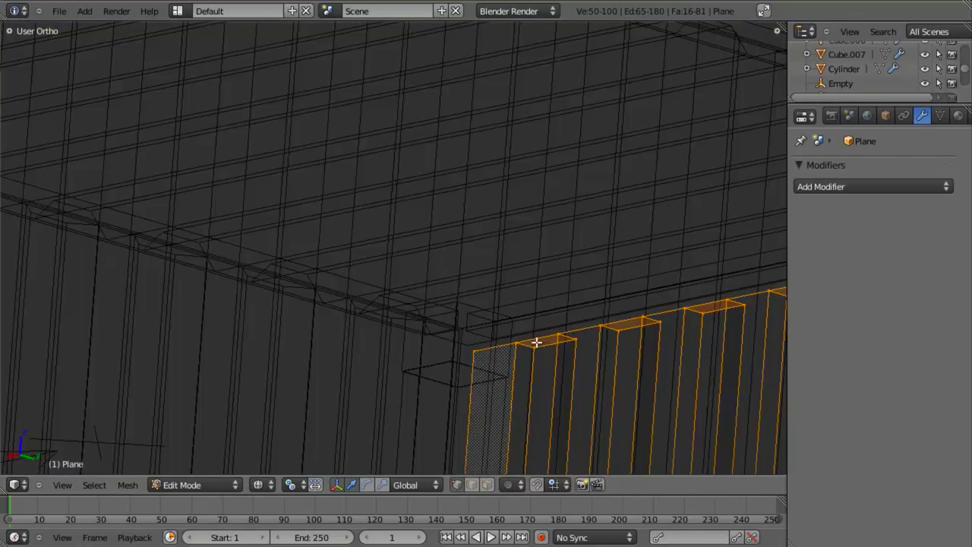
key("z")
key("KP_3")
key("z")
scroll(517, 326, "down", 3)
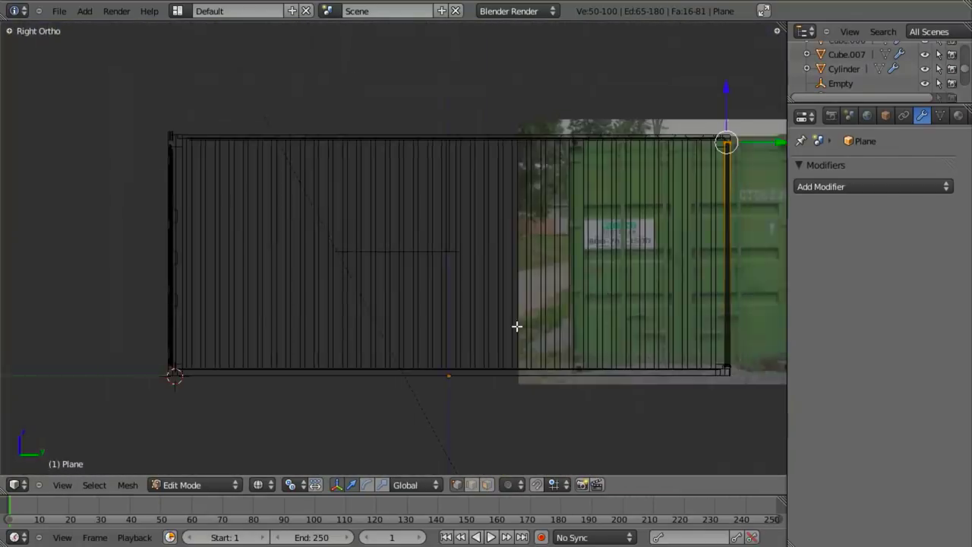
scroll(509, 364, "up", 5)
scroll(466, 384, "up", 4)
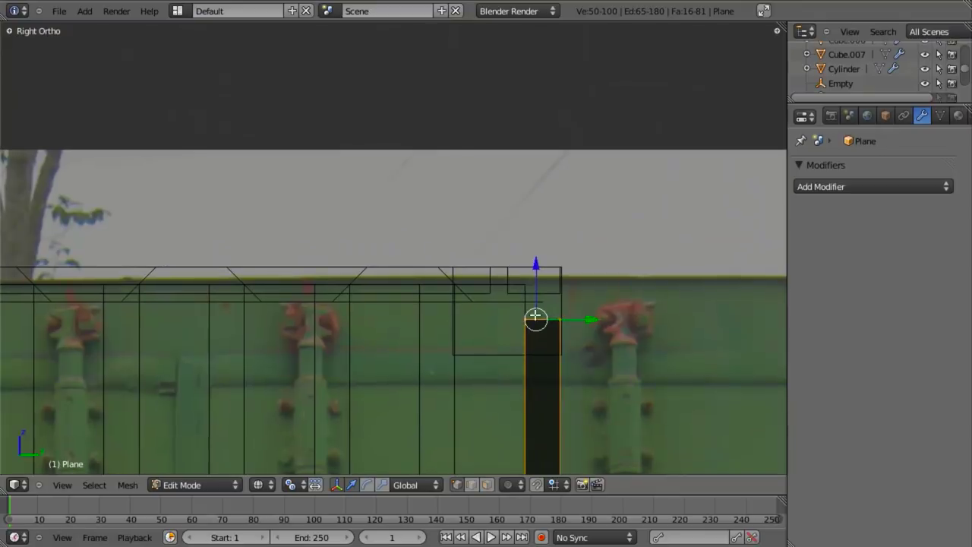
scroll(412, 311, "up", 3)
key("g")
key("z")
right_click(413, 311)
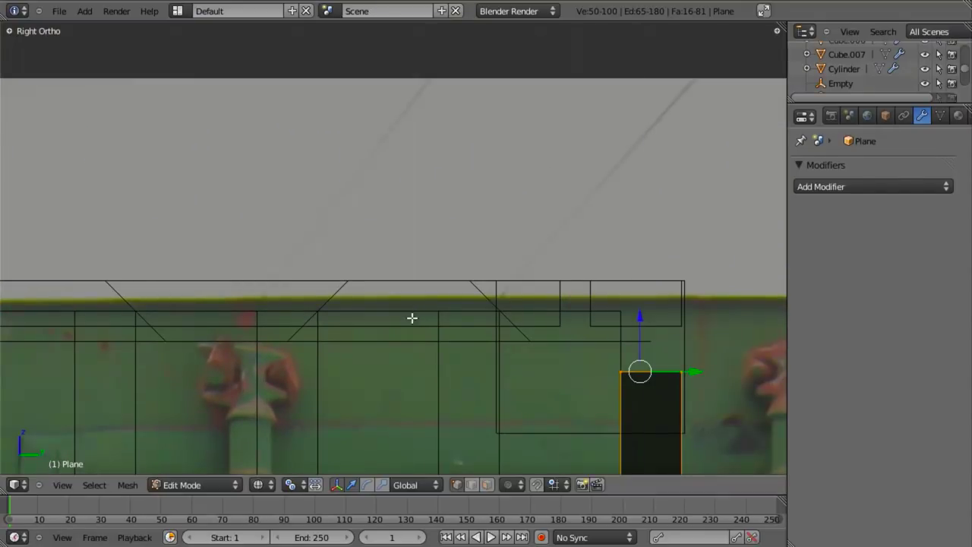
Step: Set the snap type to Edge, raise the end wall's top vertices 0.0508 along Z to the roof frame edge, and leave mesh editing
key("ctrl+shift+Tab")
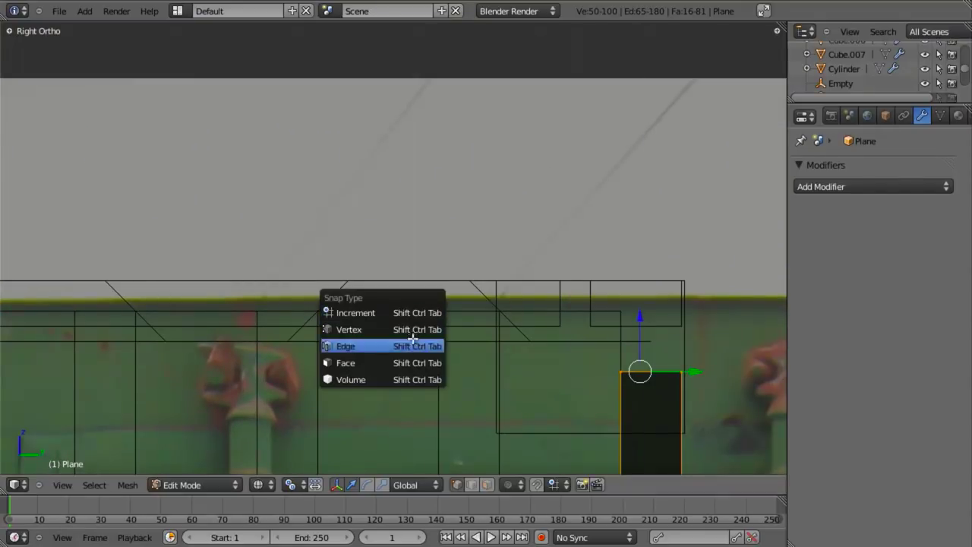
left_click(410, 348)
key("g")
key("z")
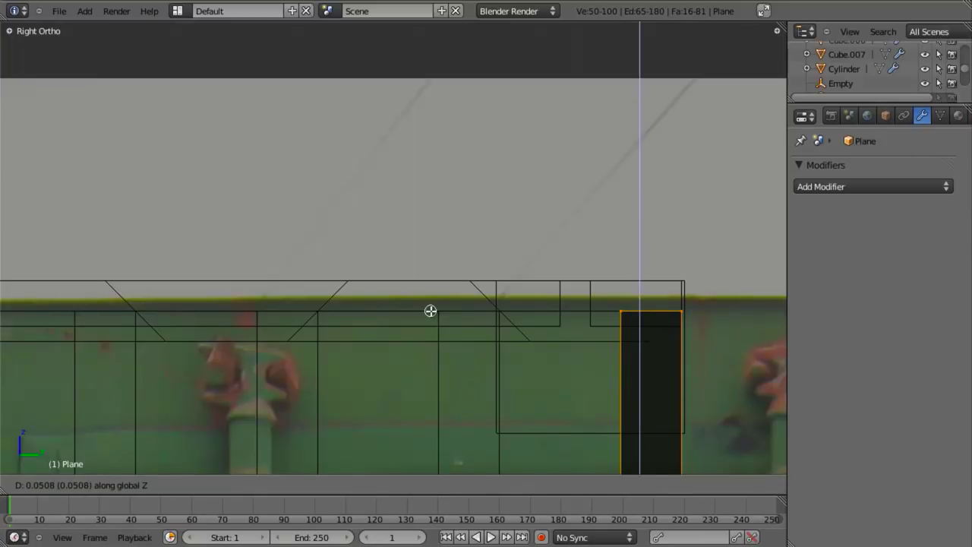
left_click(431, 311)
key("z")
scroll(425, 278, "down", 2)
middle_click_drag(425, 278, 363, 266)
key("Tab")
scroll(435, 282, "down", 5)
middle_click_drag(435, 282, 448, 231)
key("a")
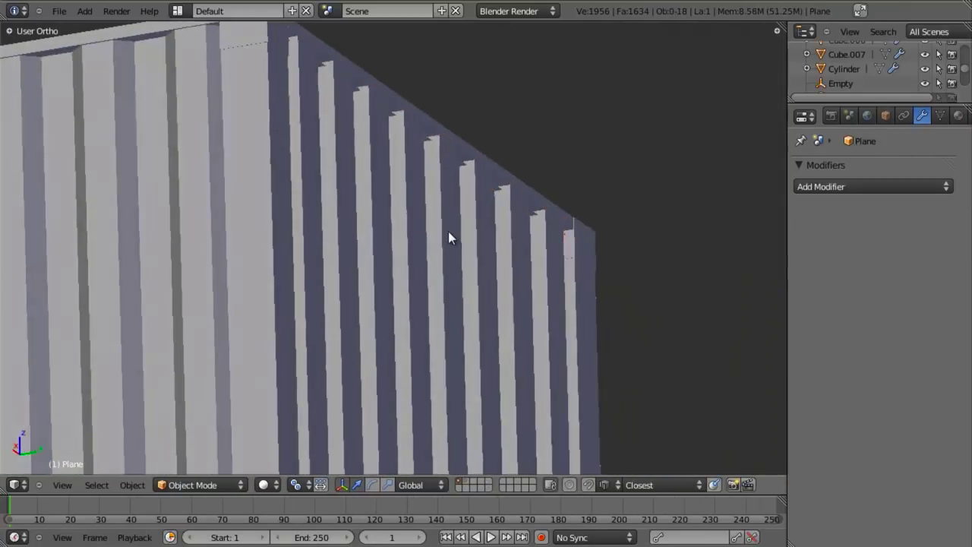
Step: Save the scene over shipping_container_part2.blend
scroll(448, 238, "down", 5)
middle_click_drag(412, 265, 467, 260)
scroll(447, 250, "up", 2)
key("ctrl+s")
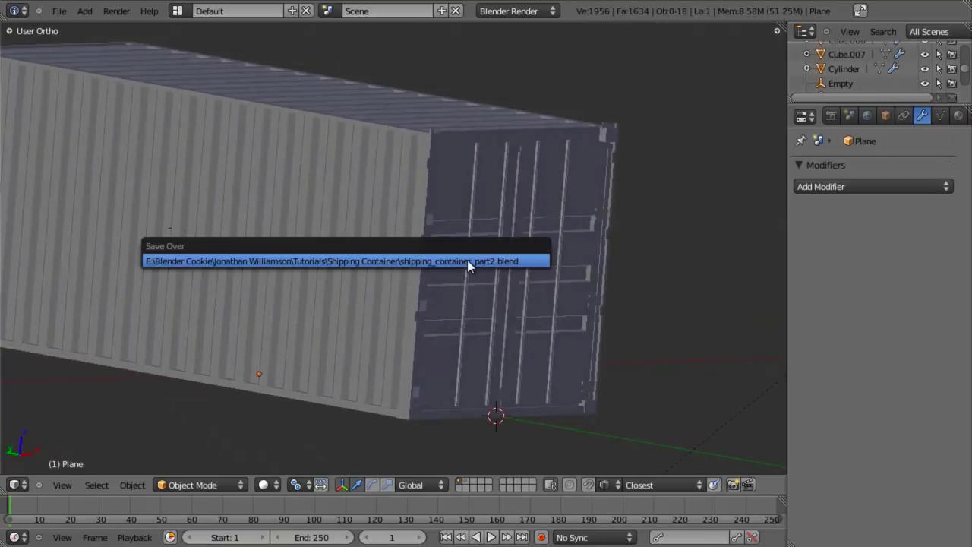
left_click(467, 262)
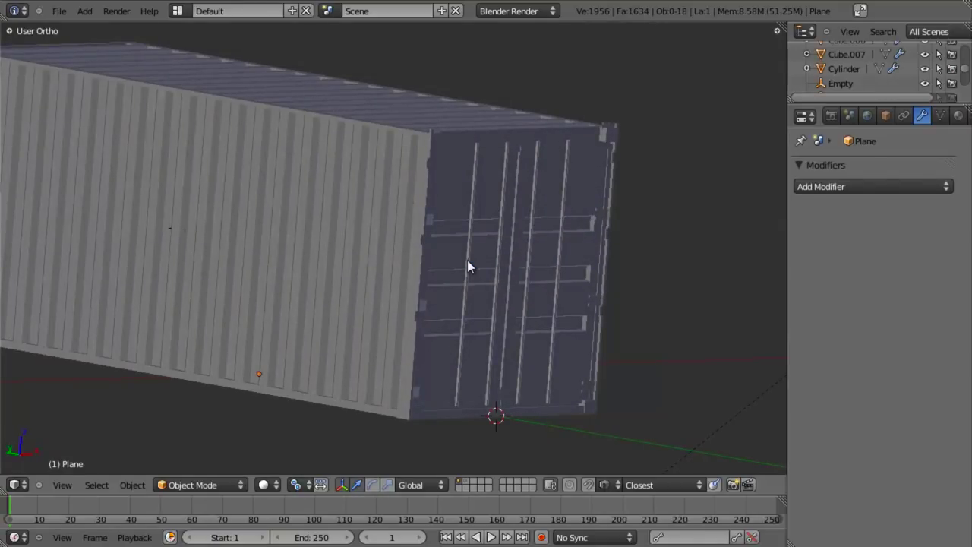
Step: Select the arrayed door hinges in wireframe via the hinge at the door end's upper corner
scroll(562, 173, "up", 4)
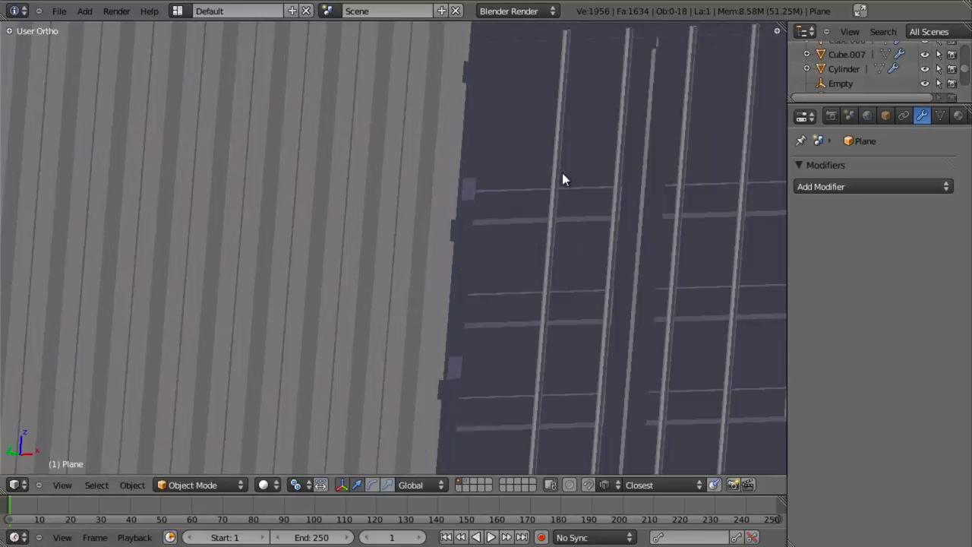
middle_click_drag(570, 179, 344, 383, "shift")
scroll(584, 232, "up", 3)
middle_click_drag(583, 232, 571, 236, "shift")
scroll(570, 243, "down", 4)
key("z")
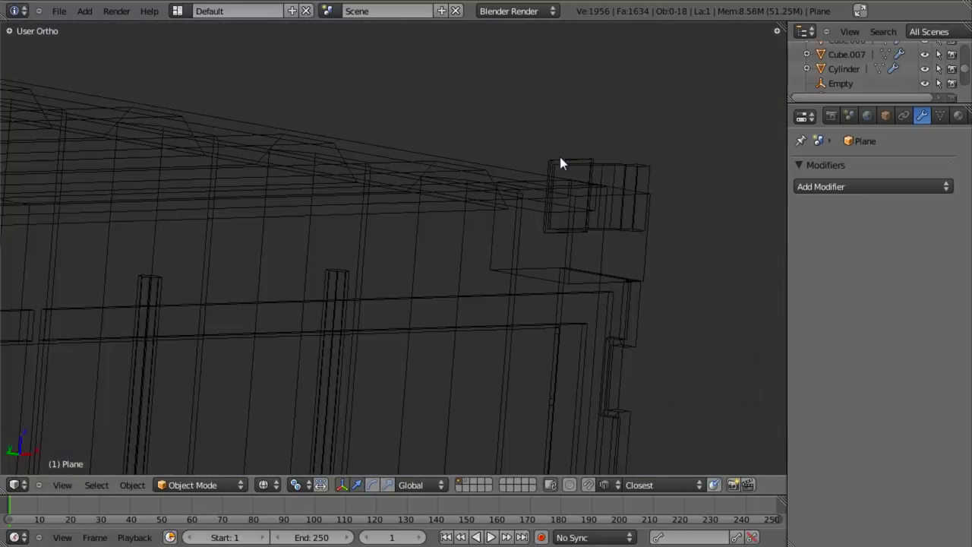
right_click(557, 178)
Step: Examine the vertical spacing of the hinges against the reference photo in wireframe front view
key("z")
scroll(572, 245, "down", 3)
middle_click_drag(499, 278, 479, 262)
scroll(478, 265, "down", 3)
middle_click_drag(455, 364, 493, 284, "shift")
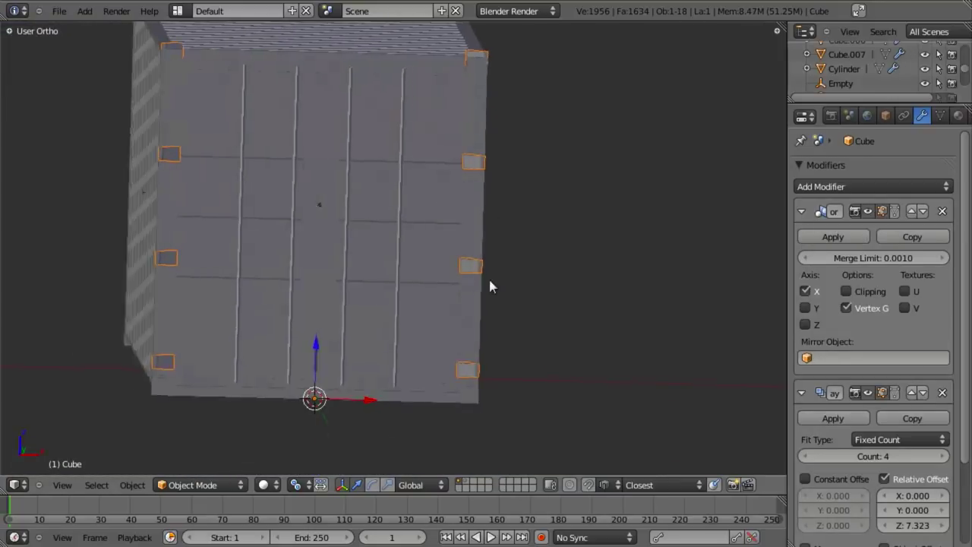
scroll(493, 284, "up", 4)
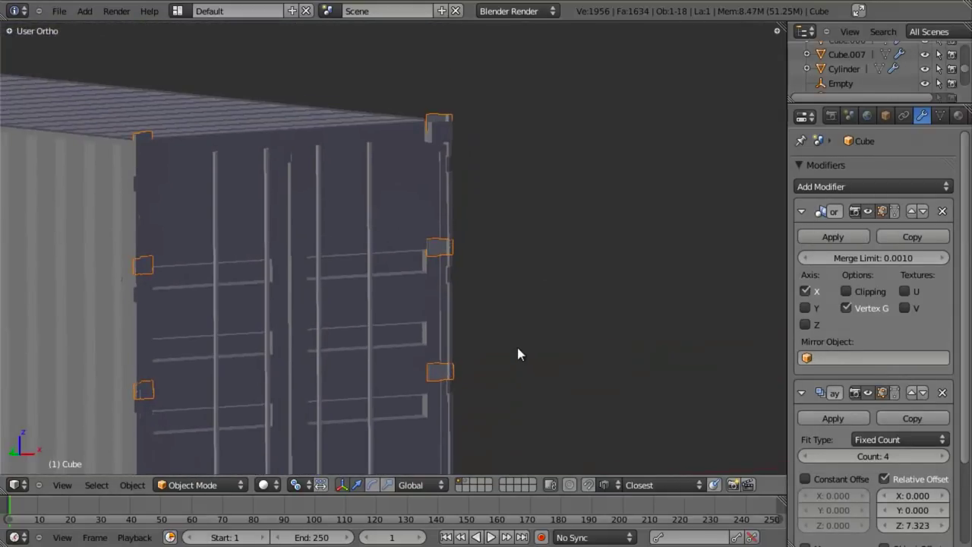
middle_click_drag(519, 352, 510, 235, "shift")
key("KP_1")
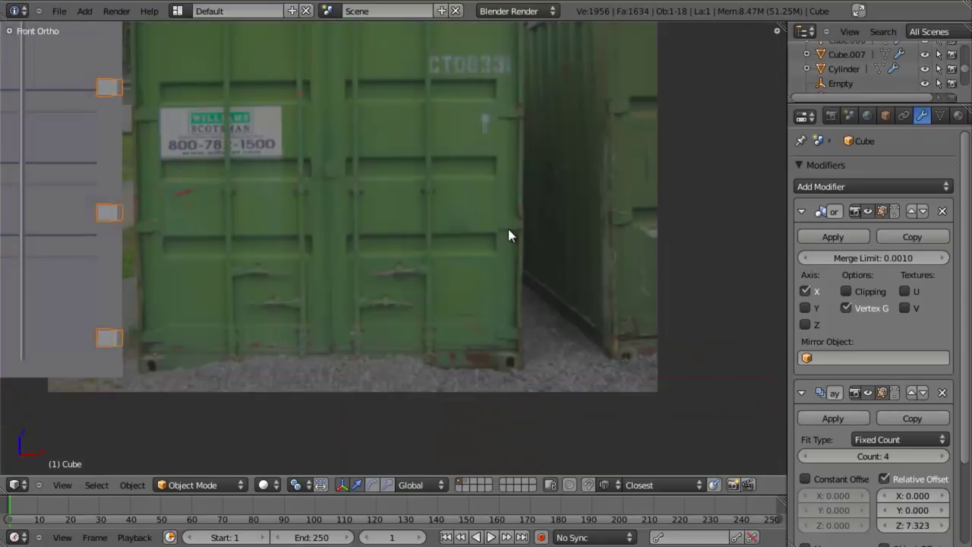
scroll(509, 229, "down", 4)
key("z")
middle_click_drag(327, 247, 446, 280, "shift")
scroll(446, 279, "up", 3)
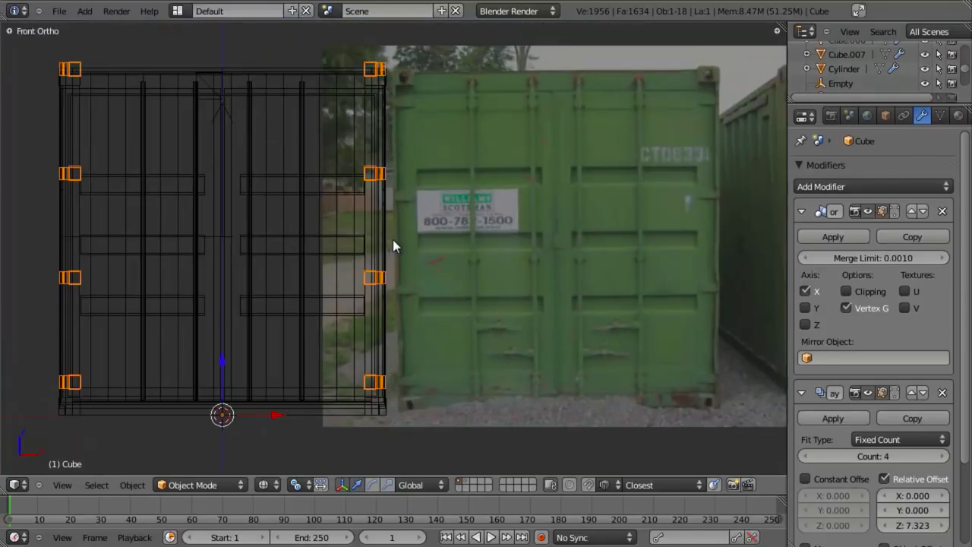
key("g")
right_click(411, 251)
key("s")
right_click(489, 222)
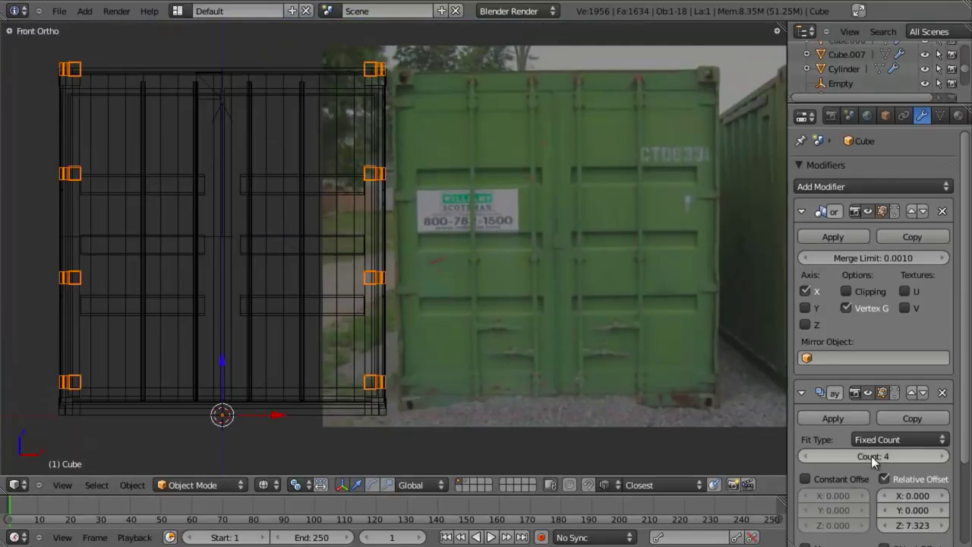
Step: Set the hinge Array modifier's relative Z offset to 6.496 so the hinges line up with the corner post notches
scroll(881, 386, "down", 3)
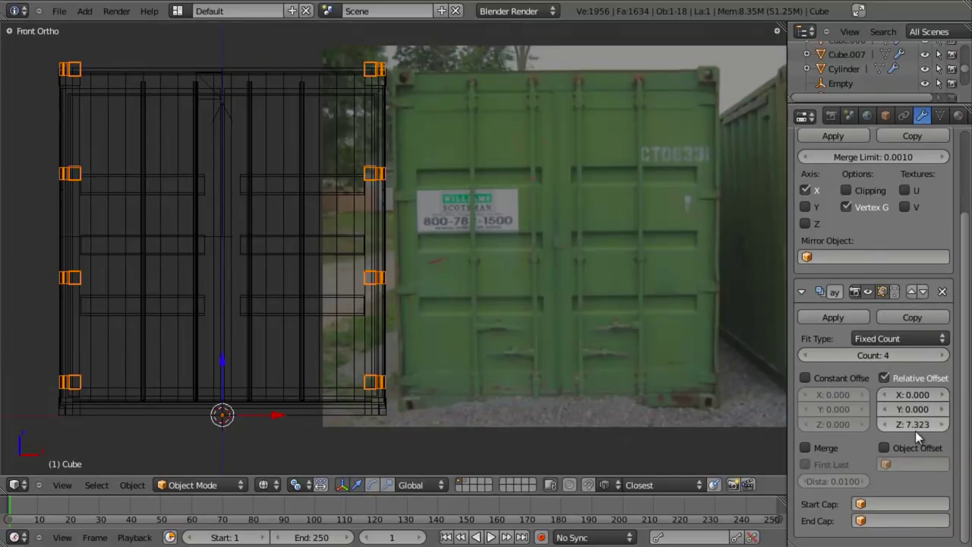
left_click_drag(917, 428, 853, 427)
scroll(273, 204, "up", 6)
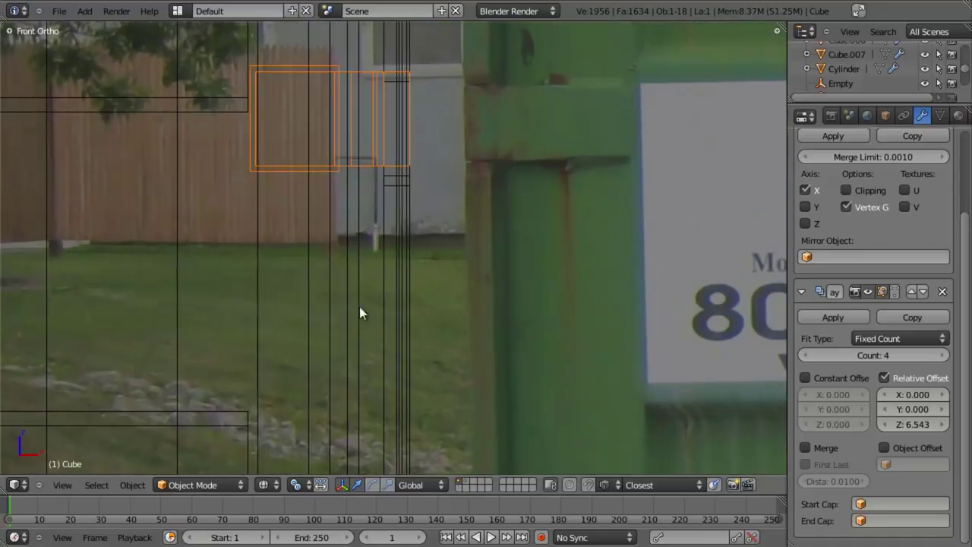
scroll(382, 354, "up", 4)
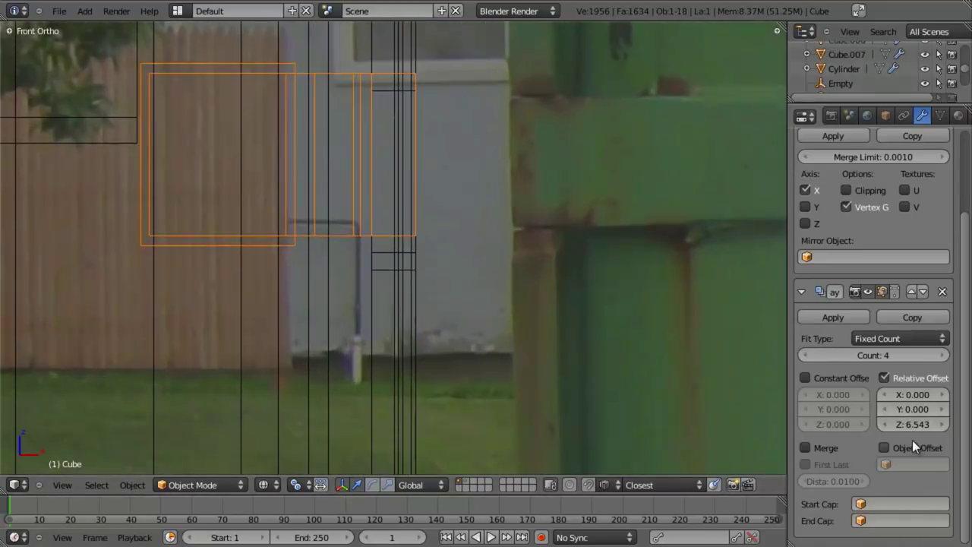
left_click_drag(912, 426, 904, 420)
scroll(509, 319, "down", 4)
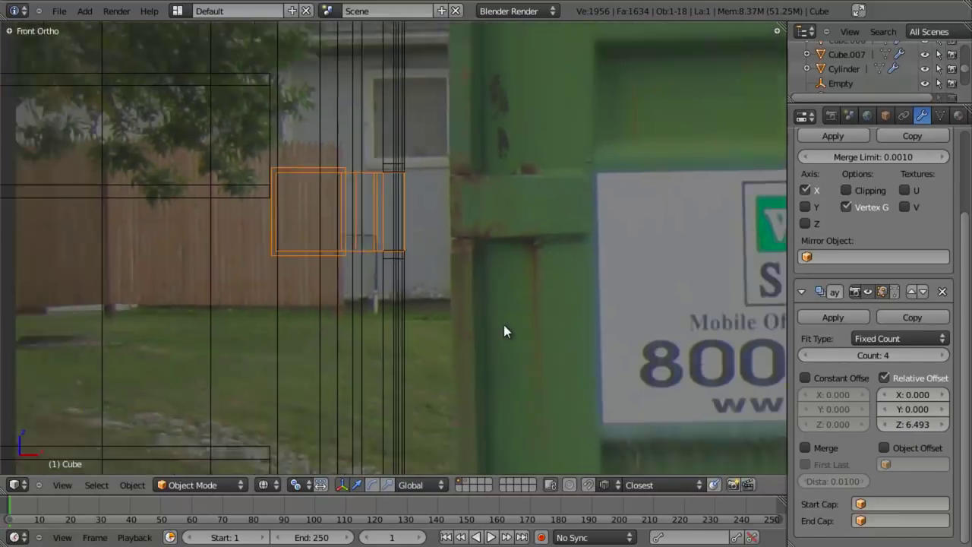
scroll(475, 318, "up", 8)
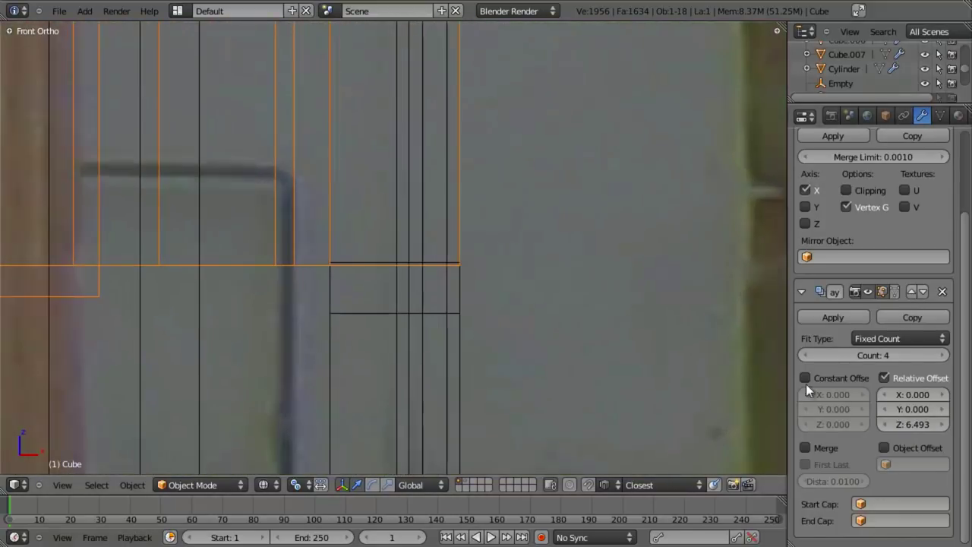
left_click(945, 426)
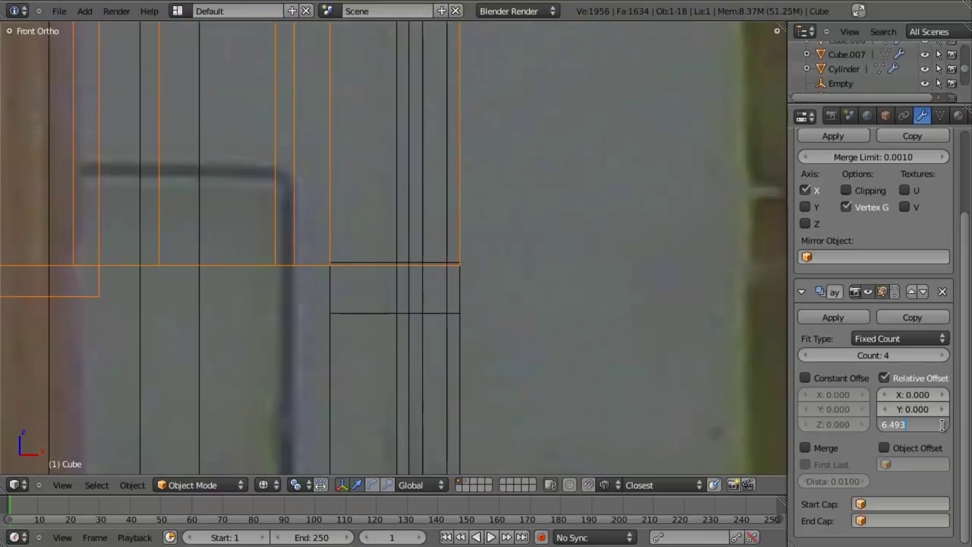
key("Return")
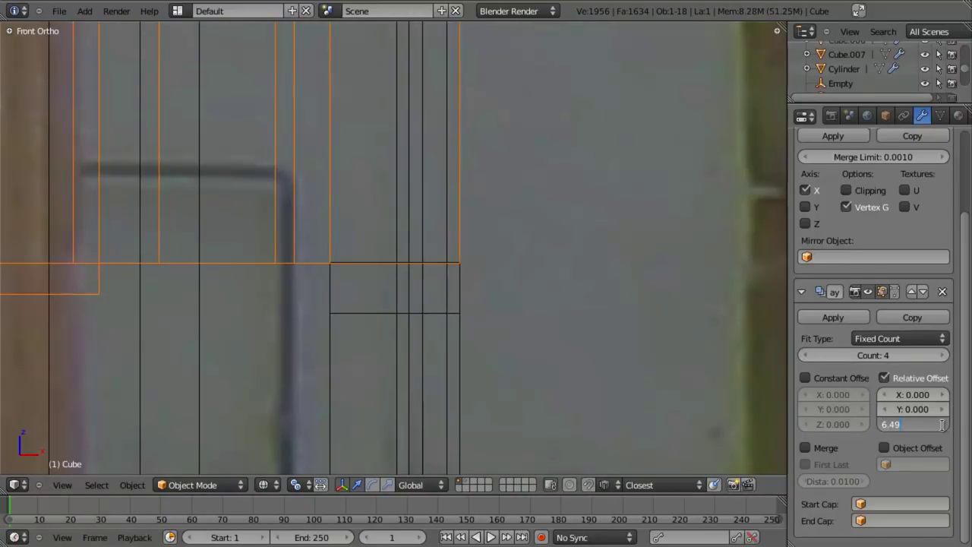
type("6")
key("Return")
Step: Check the hinge alignment along the corner posts in wireframe and on the shaded container
scroll(377, 251, "down", 4)
middle_click_drag(421, 145, 463, 385, "shift")
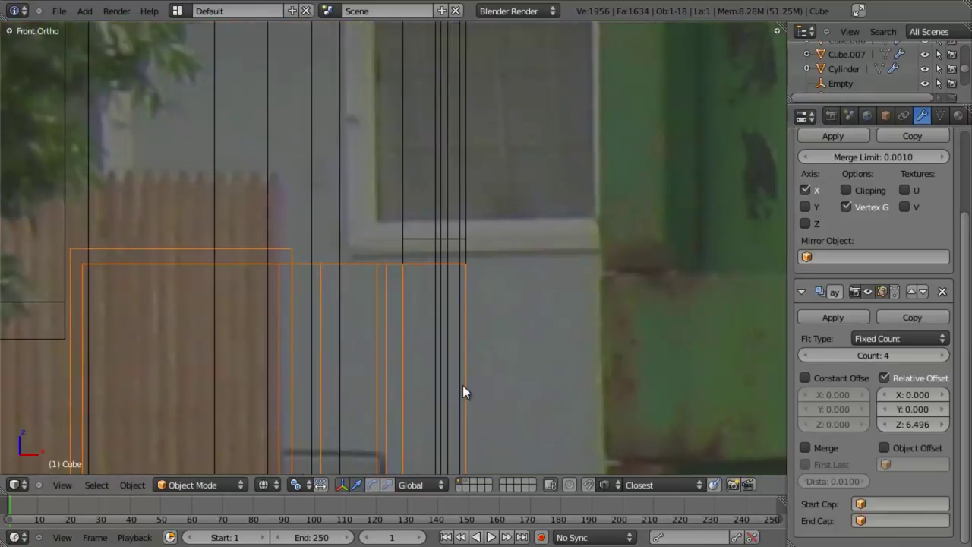
scroll(462, 366, "down", 4)
middle_click_drag(478, 325, 558, 82, "shift")
scroll(528, 253, "down", 15)
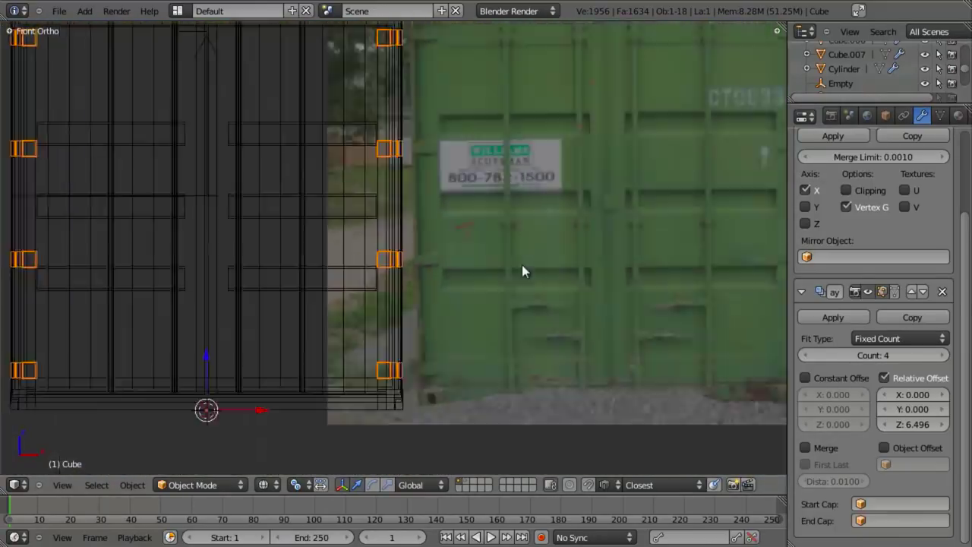
key("z")
middle_click_drag(462, 222, 468, 277, "shift")
scroll(469, 278, "up", 7)
middle_click_drag(412, 252, 471, 284)
scroll(472, 284, "up", 3)
Step: Save the updated container model over shipping_container_part2.blend
key("ctrl+s")
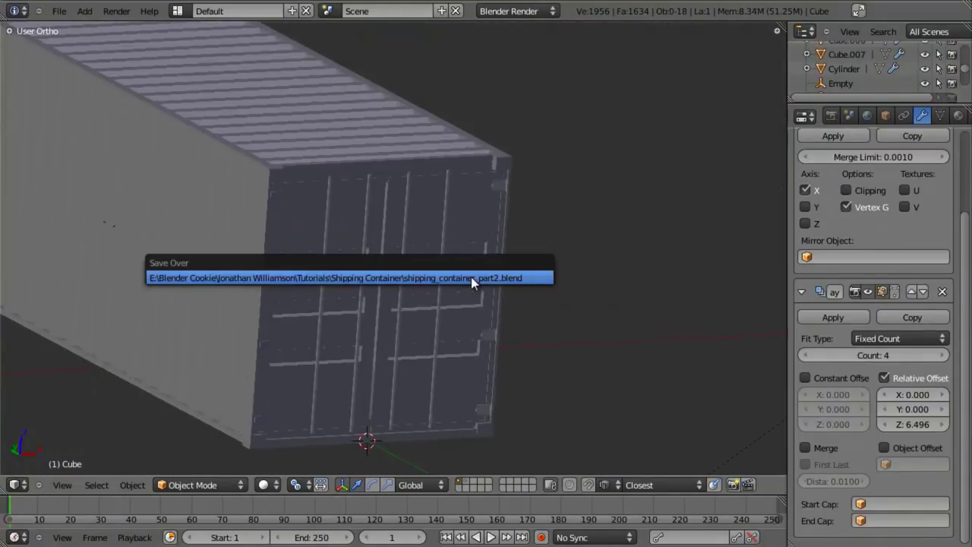
left_click(471, 282)
scroll(466, 327, "up", 2)
middle_click_drag(463, 321, 494, 316, "shift")
scroll(536, 332, "down", 1)
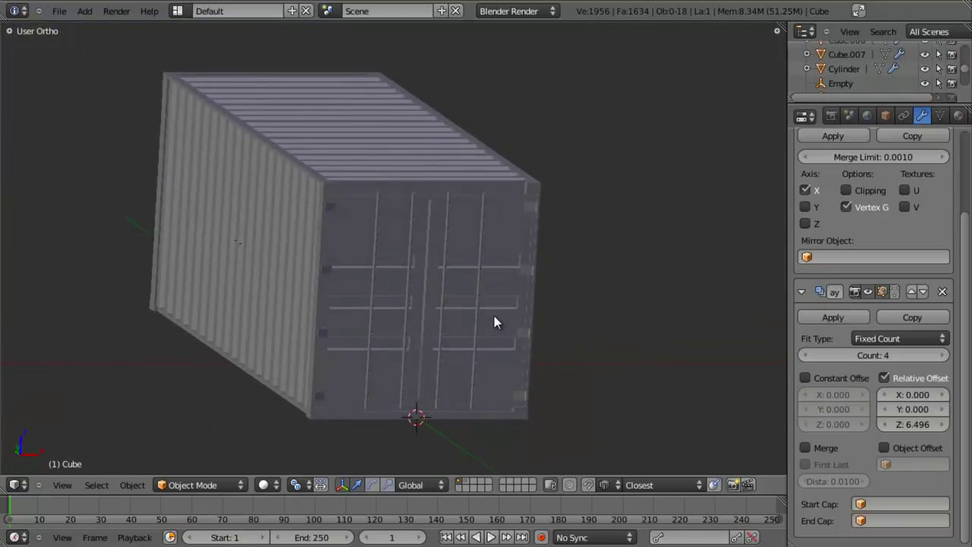